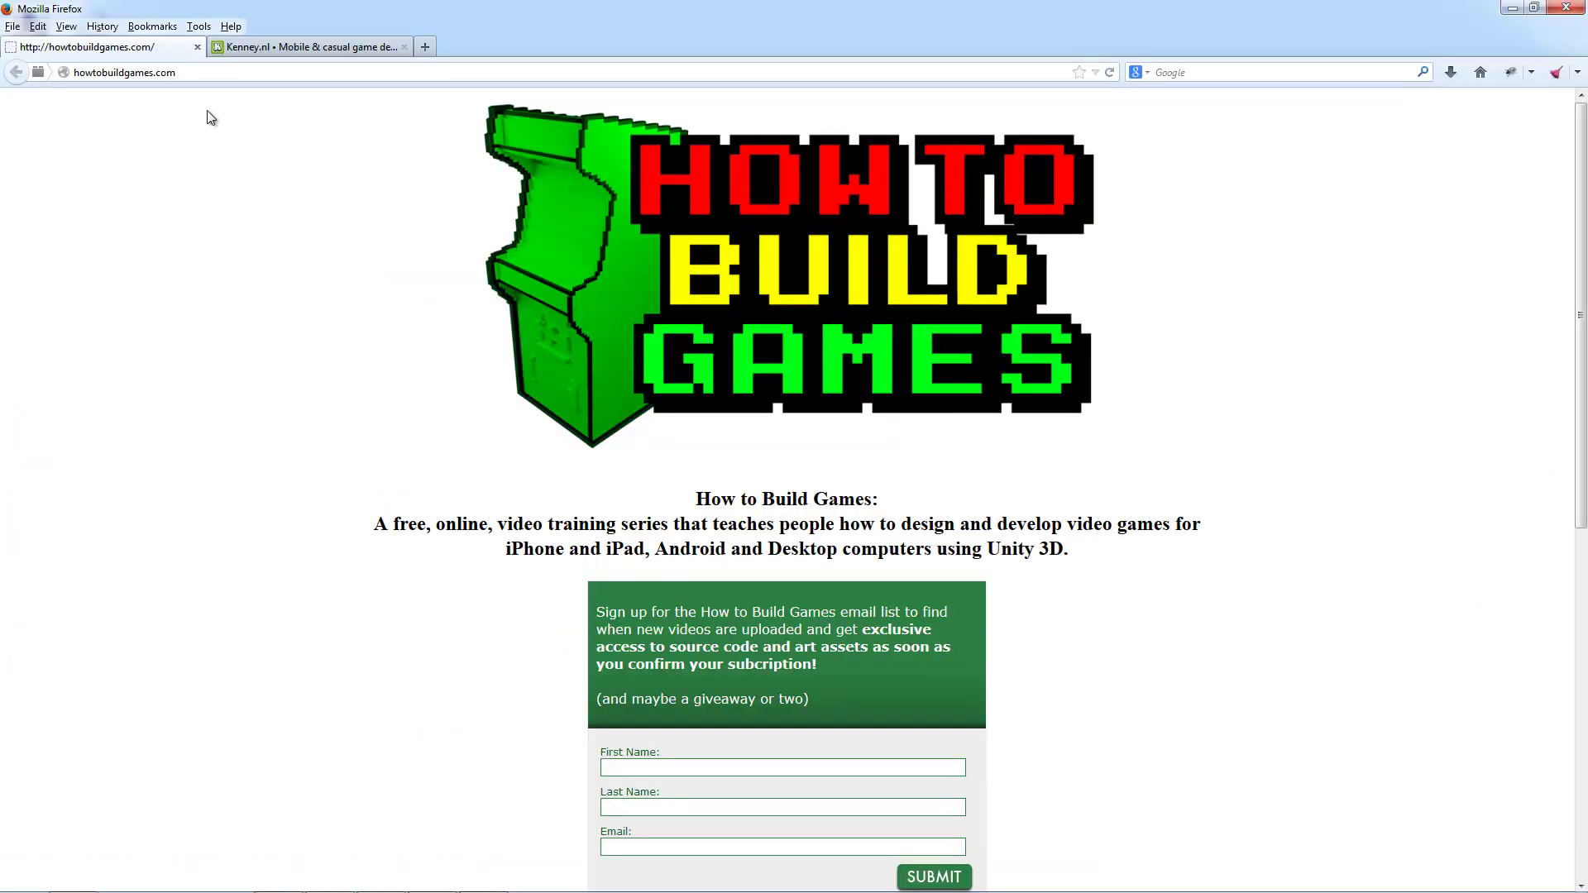
{"action": "left_click", "coordinate": [211, 67]}
{"action": "left_click", "coordinate": [235, 185]}
{"action": "left_click_drag", "start_coordinate": [599, 647], "coordinate": [860, 647]}
{"action": "left_click", "coordinate": [1048, 641]}
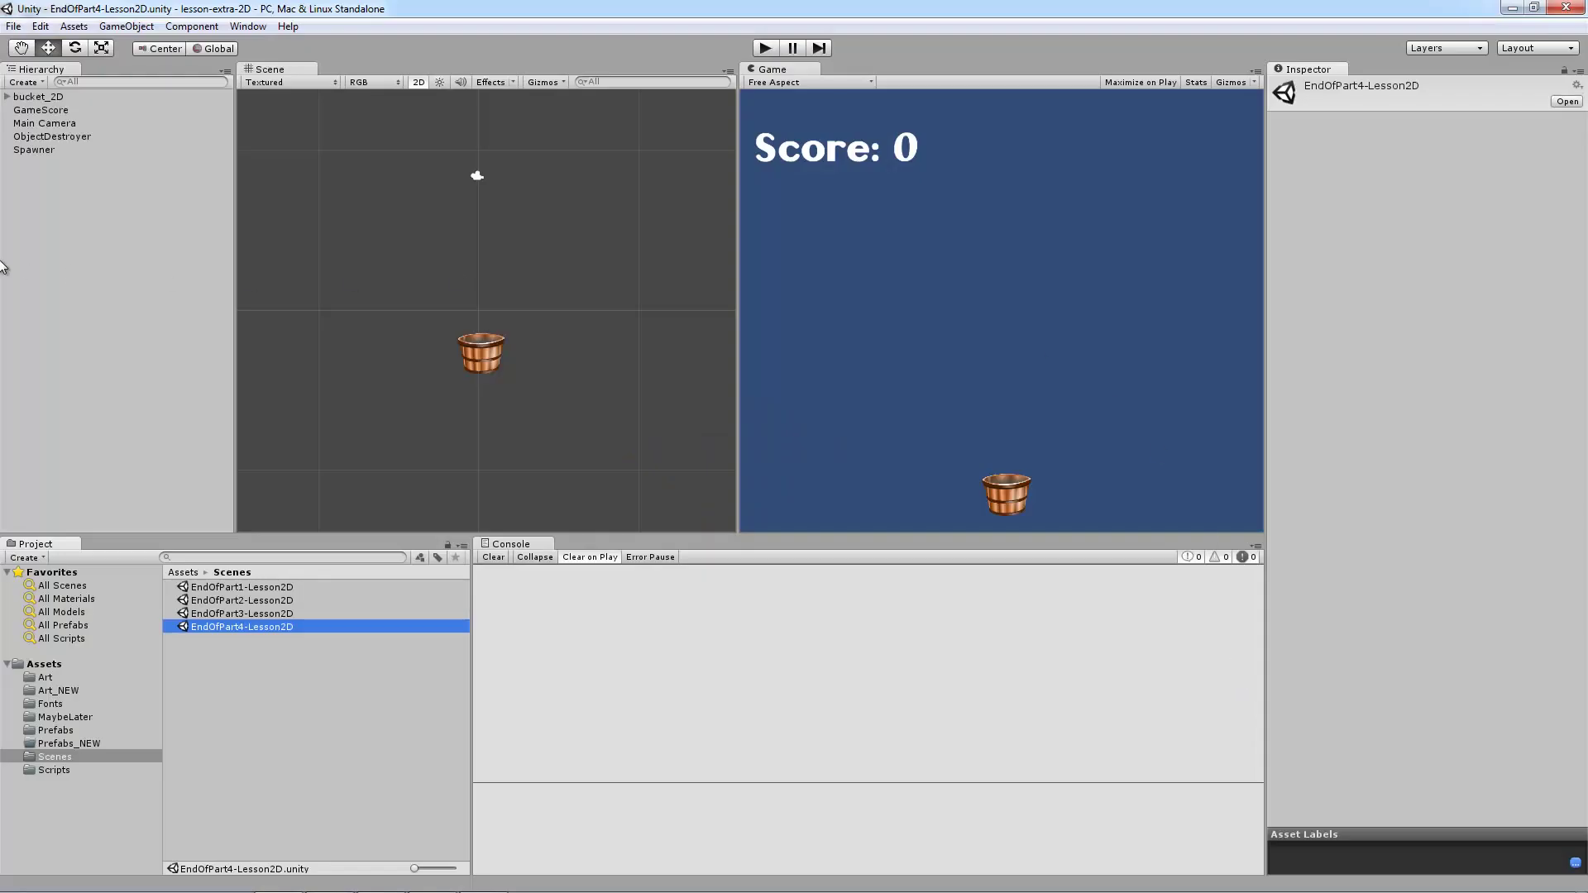
Switch to Unity and play-test the EndOfPart4-Lesson2D scene, steering the bucket to catch falling objects, and stop the game.
{"action": "left_click", "coordinate": [765, 48]}
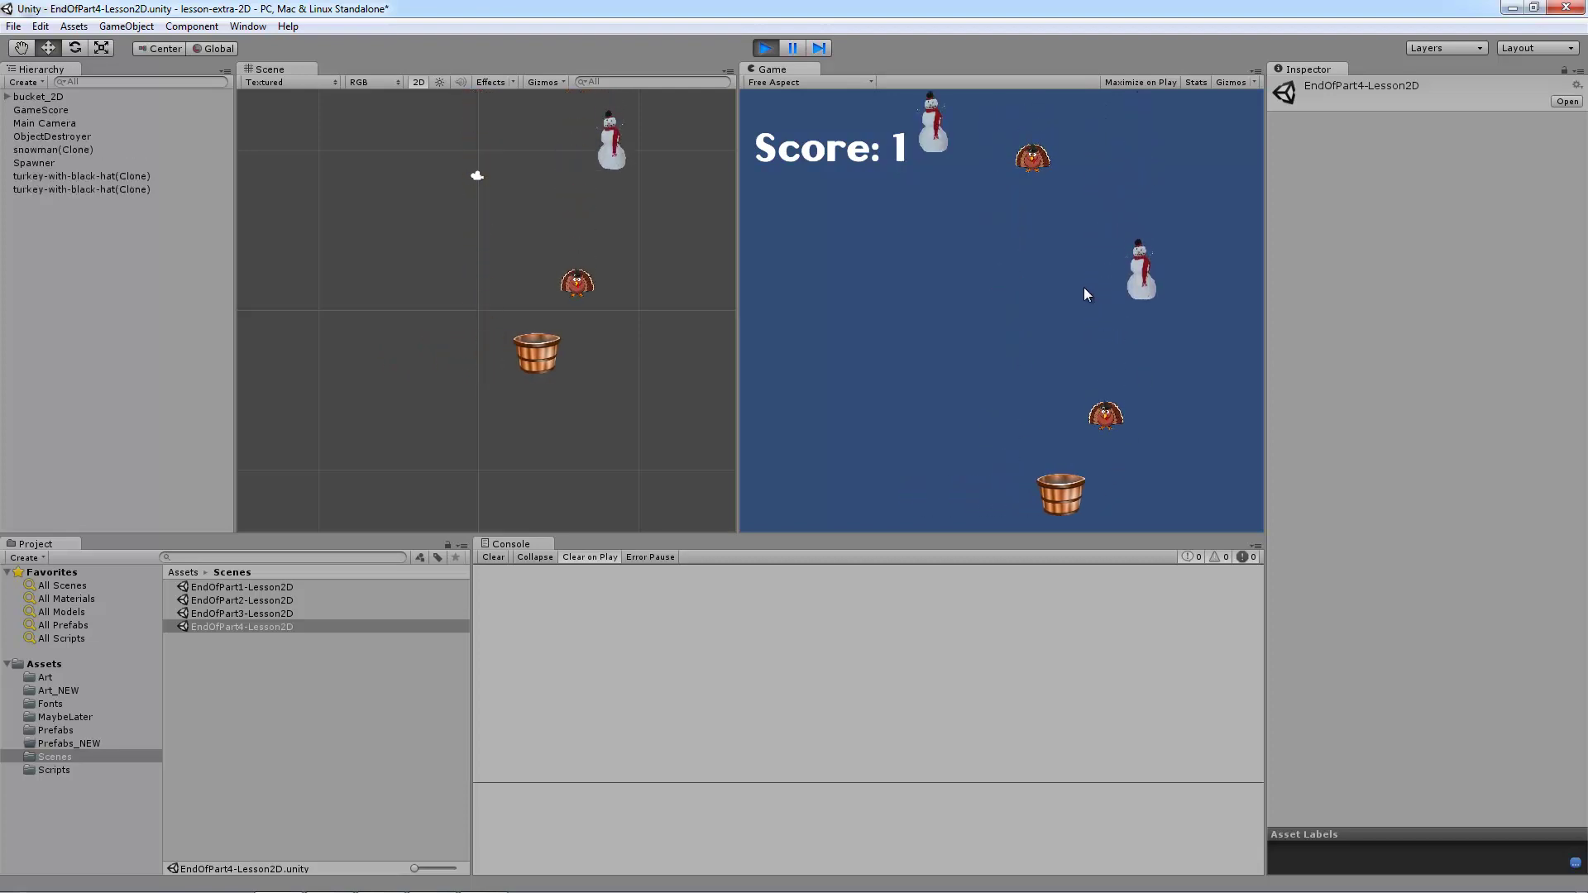
{"action": "key", "text": "Left"}
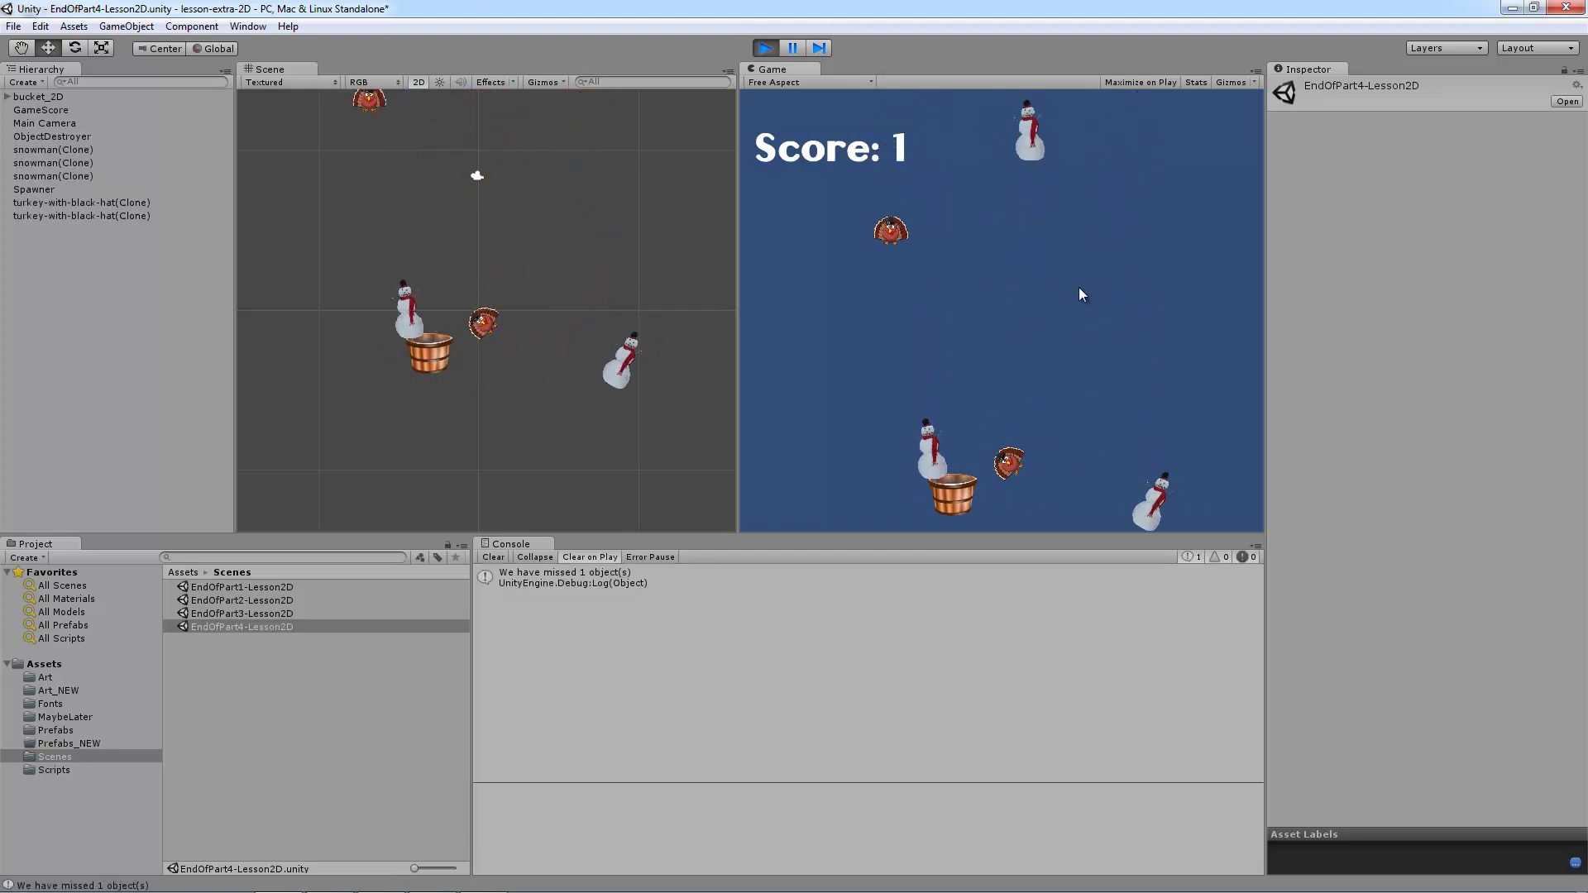
{"action": "key", "text": "Right"}
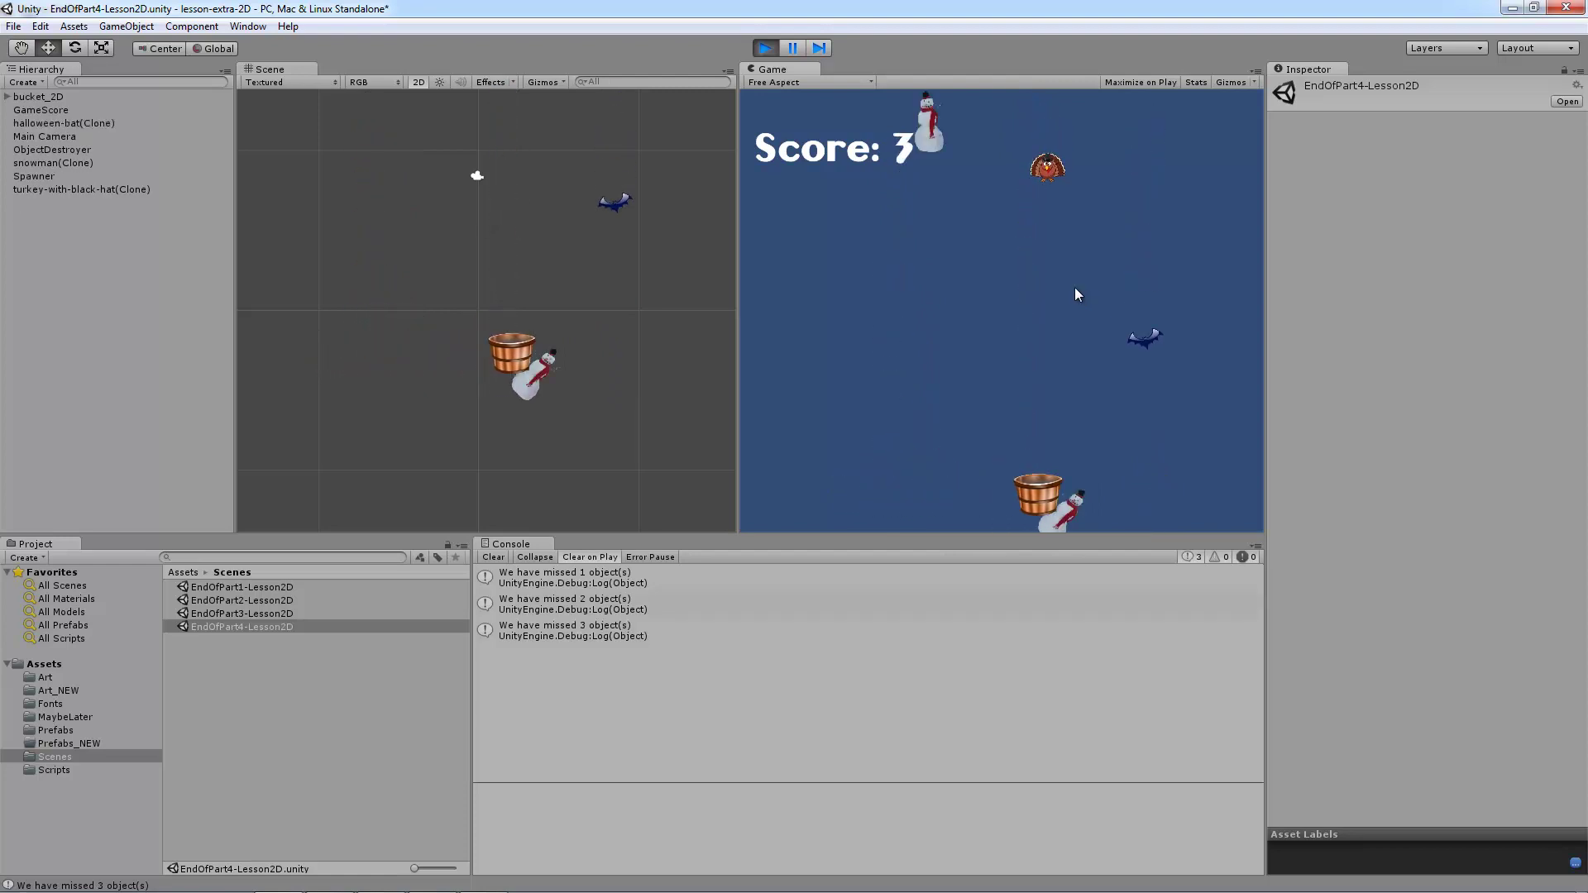
{"action": "key", "text": "Left"}
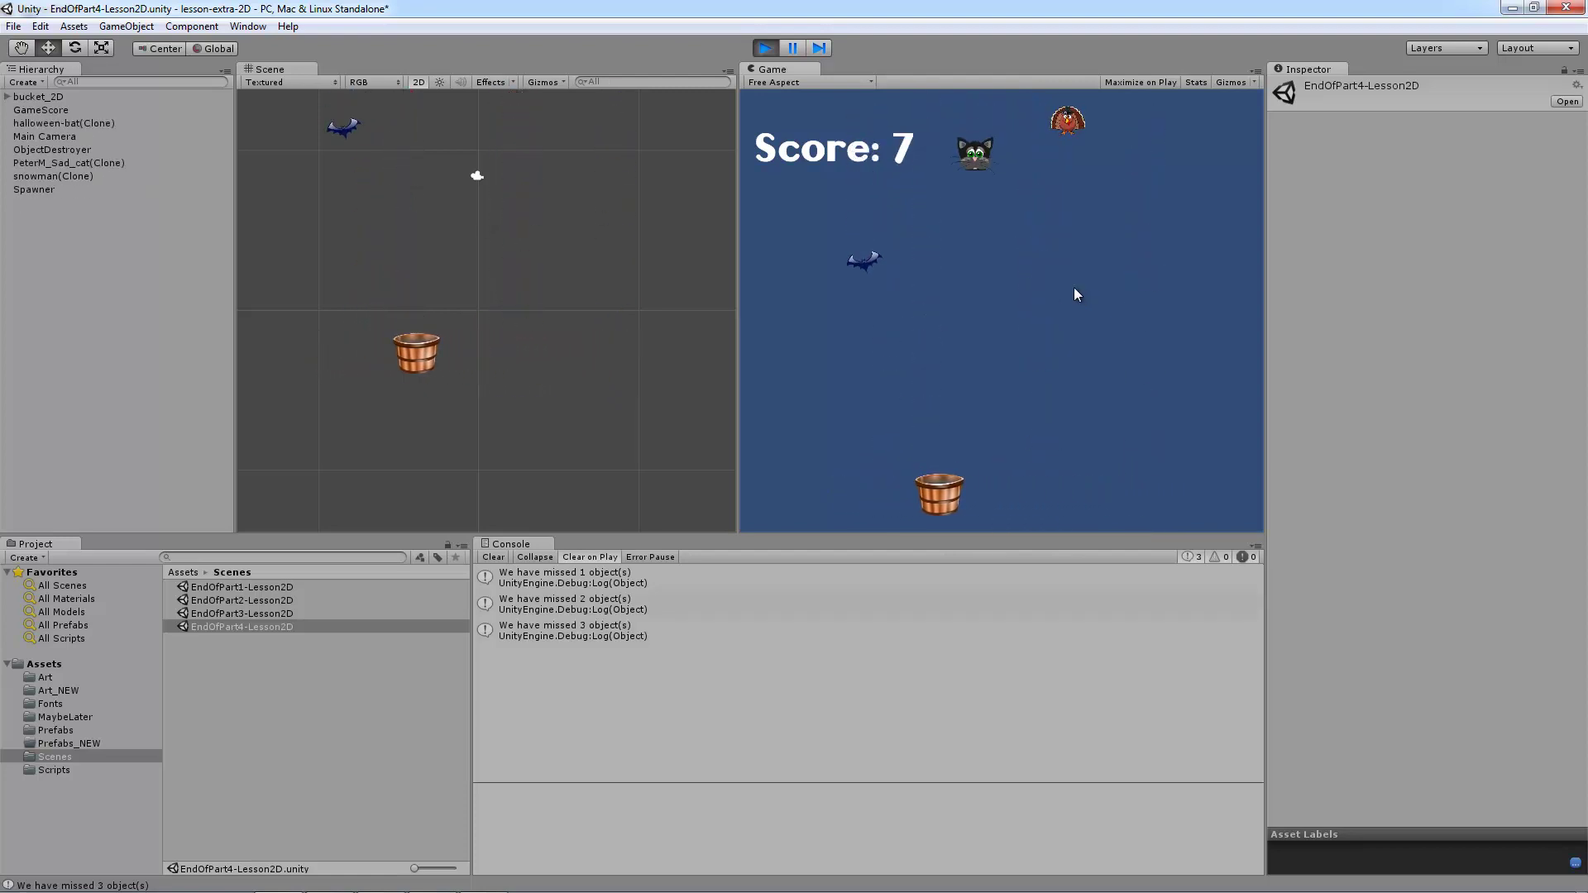
{"action": "key", "text": "Right"}
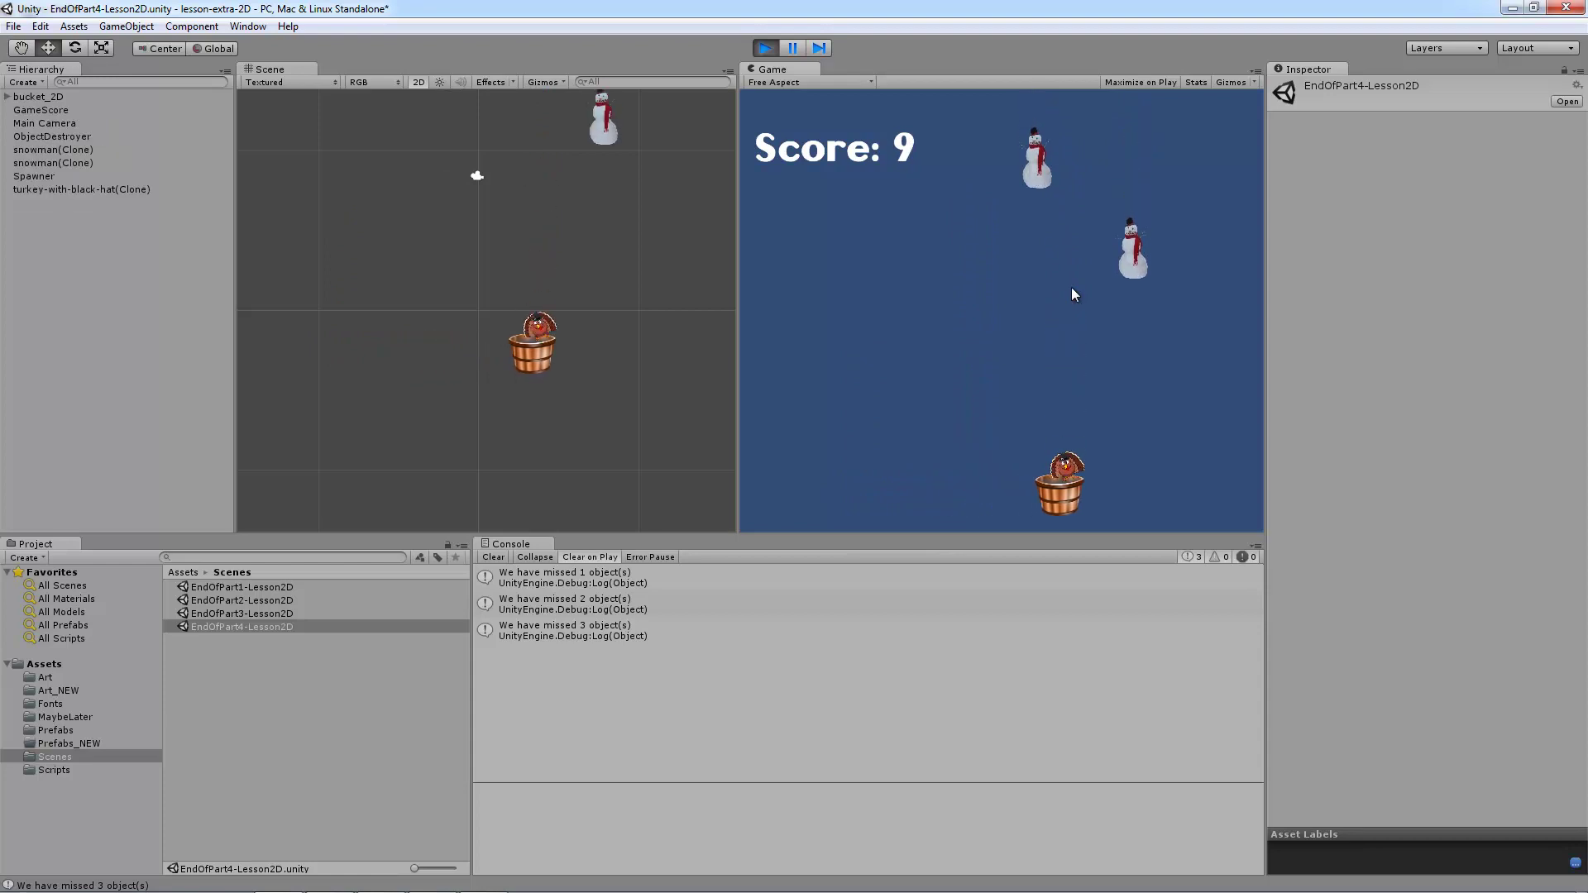
{"action": "key", "text": "Left"}
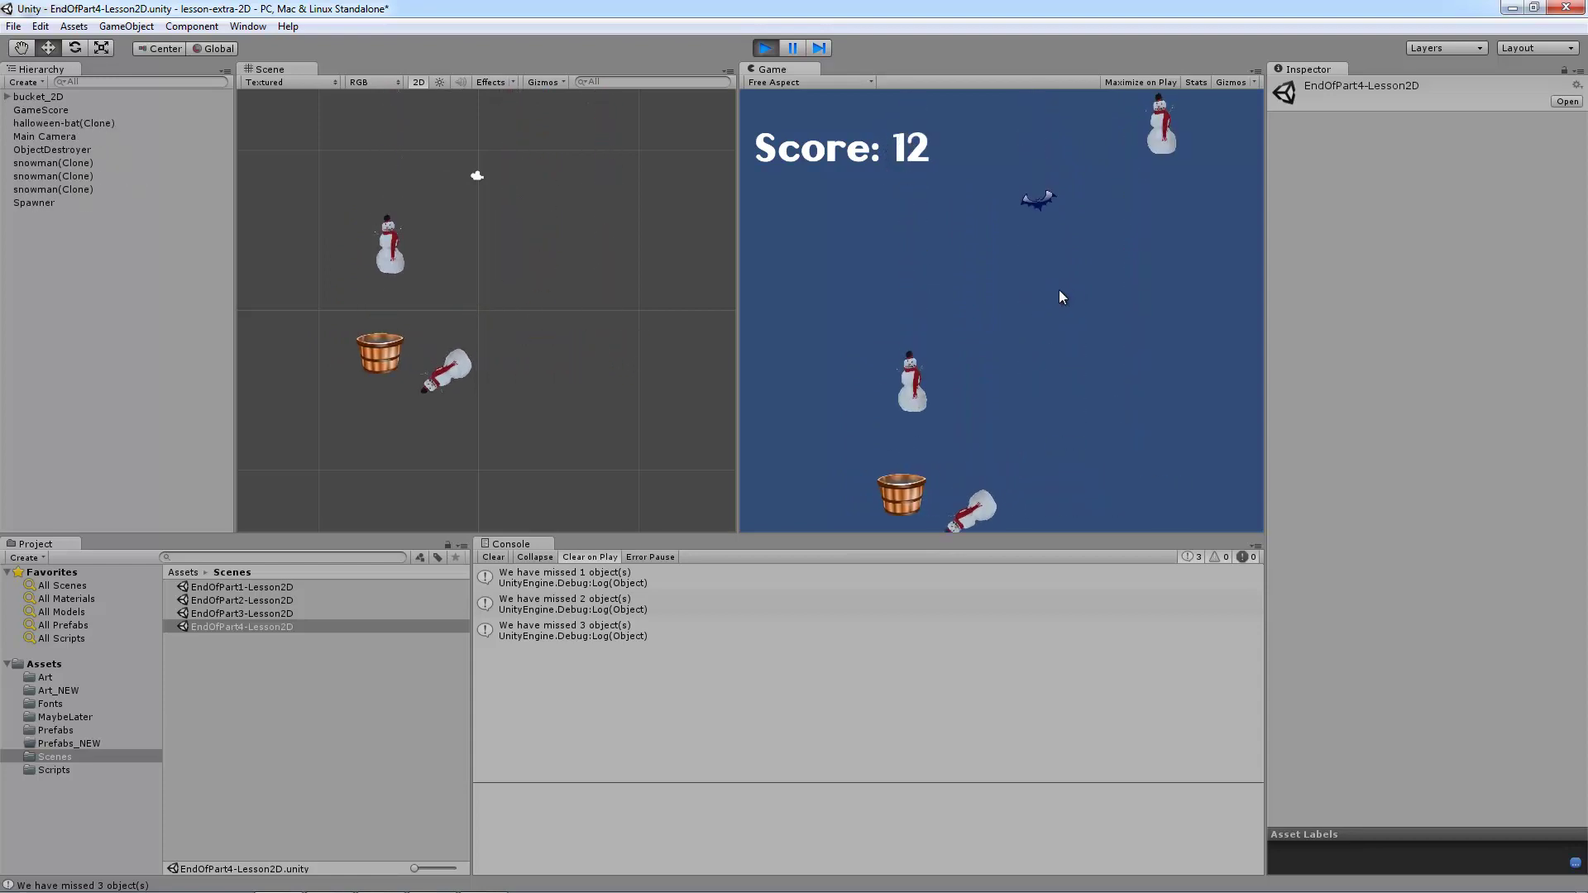
{"action": "key", "text": "Right"}
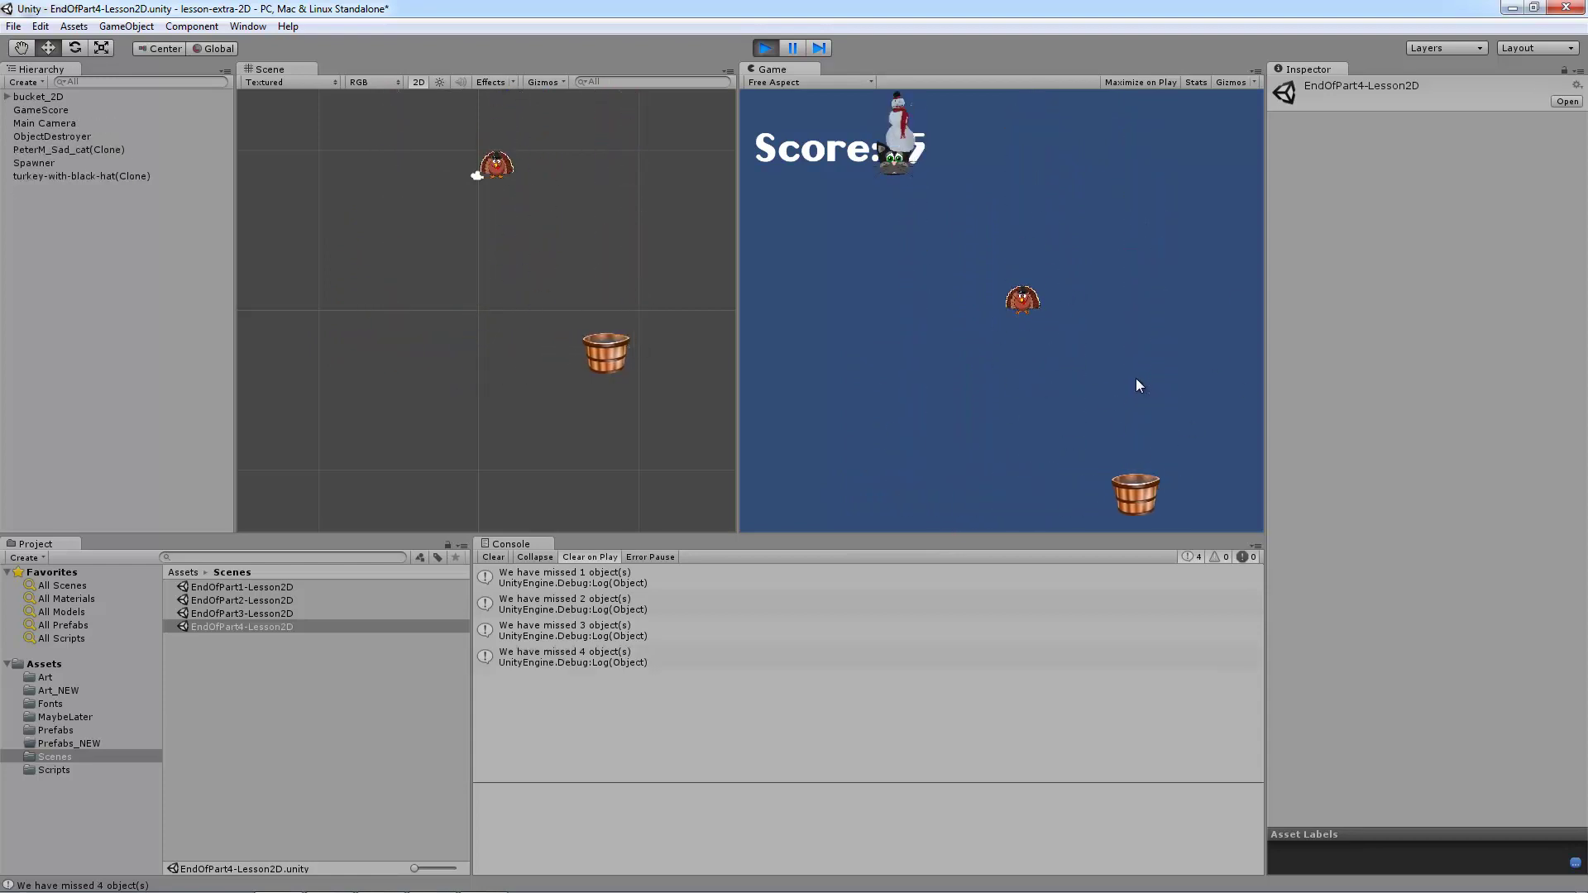
{"action": "key", "text": "Left"}
{"action": "key", "text": "Left"}
{"action": "key", "text": "Right"}
{"action": "key", "text": "Right"}
{"action": "key", "text": "Left"}
{"action": "key", "text": "Left"}
{"action": "key", "text": "Right"}
{"action": "key", "text": "Right"}
{"action": "key", "text": "Left"}
{"action": "key", "text": "Left"}
{"action": "key", "text": "Right"}
{"action": "left_click", "coordinate": [760, 48]}
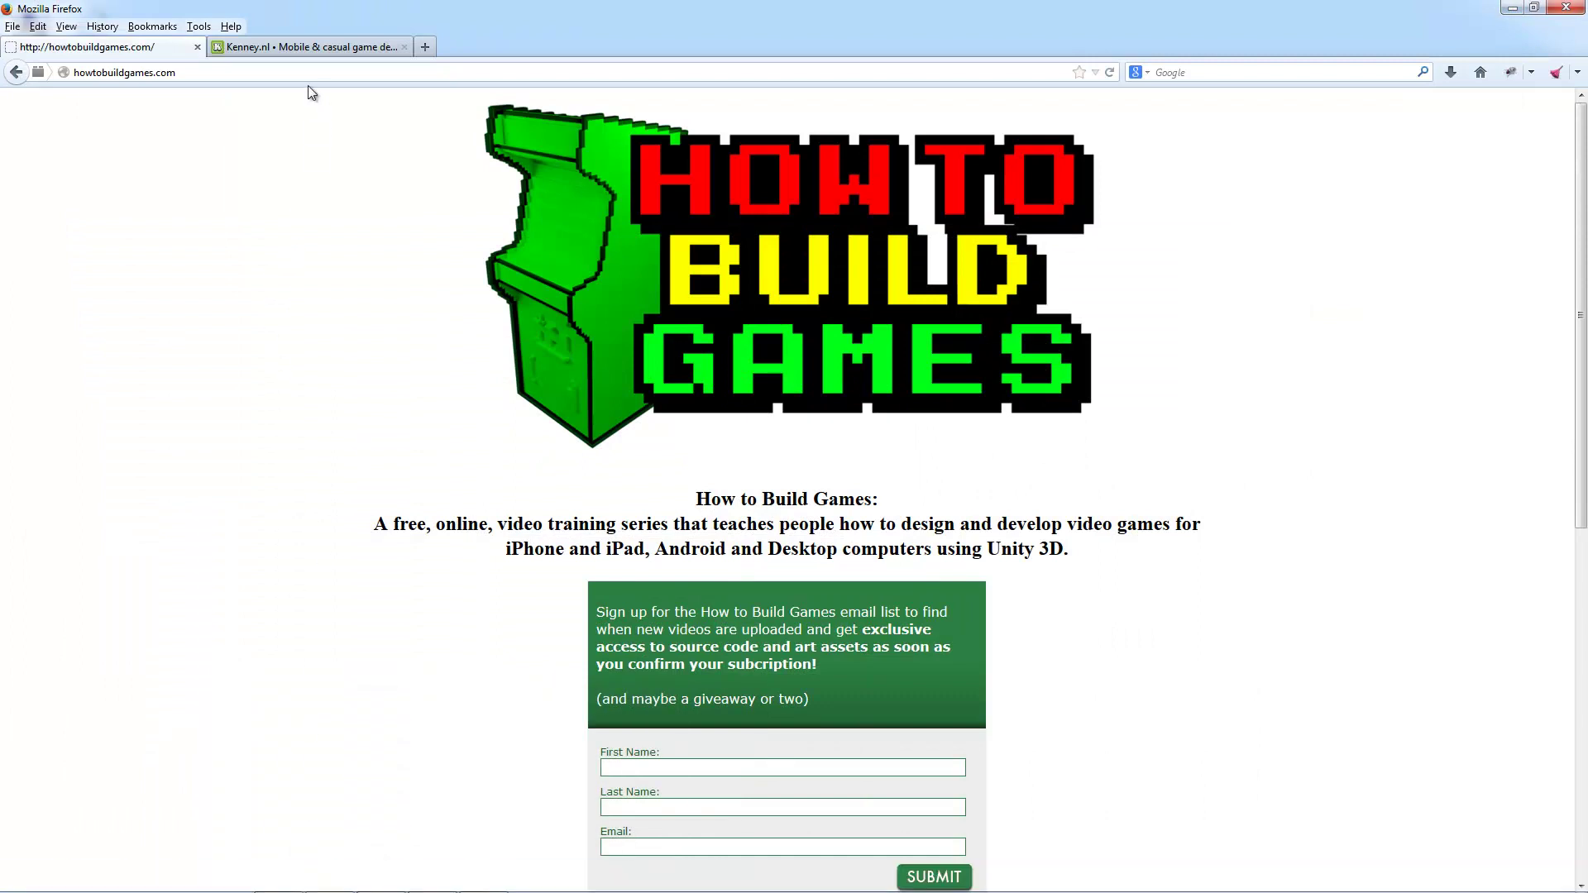
Switch to the Kenney.nl site in Firefox and open its listing of downloadable game assets.
{"action": "left_click", "coordinate": [302, 47]}
{"action": "left_click", "coordinate": [106, 73]}
{"action": "left_click", "coordinate": [148, 70]}
{"action": "left_click_drag", "start_coordinate": [109, 72], "coordinate": [25, 76]}
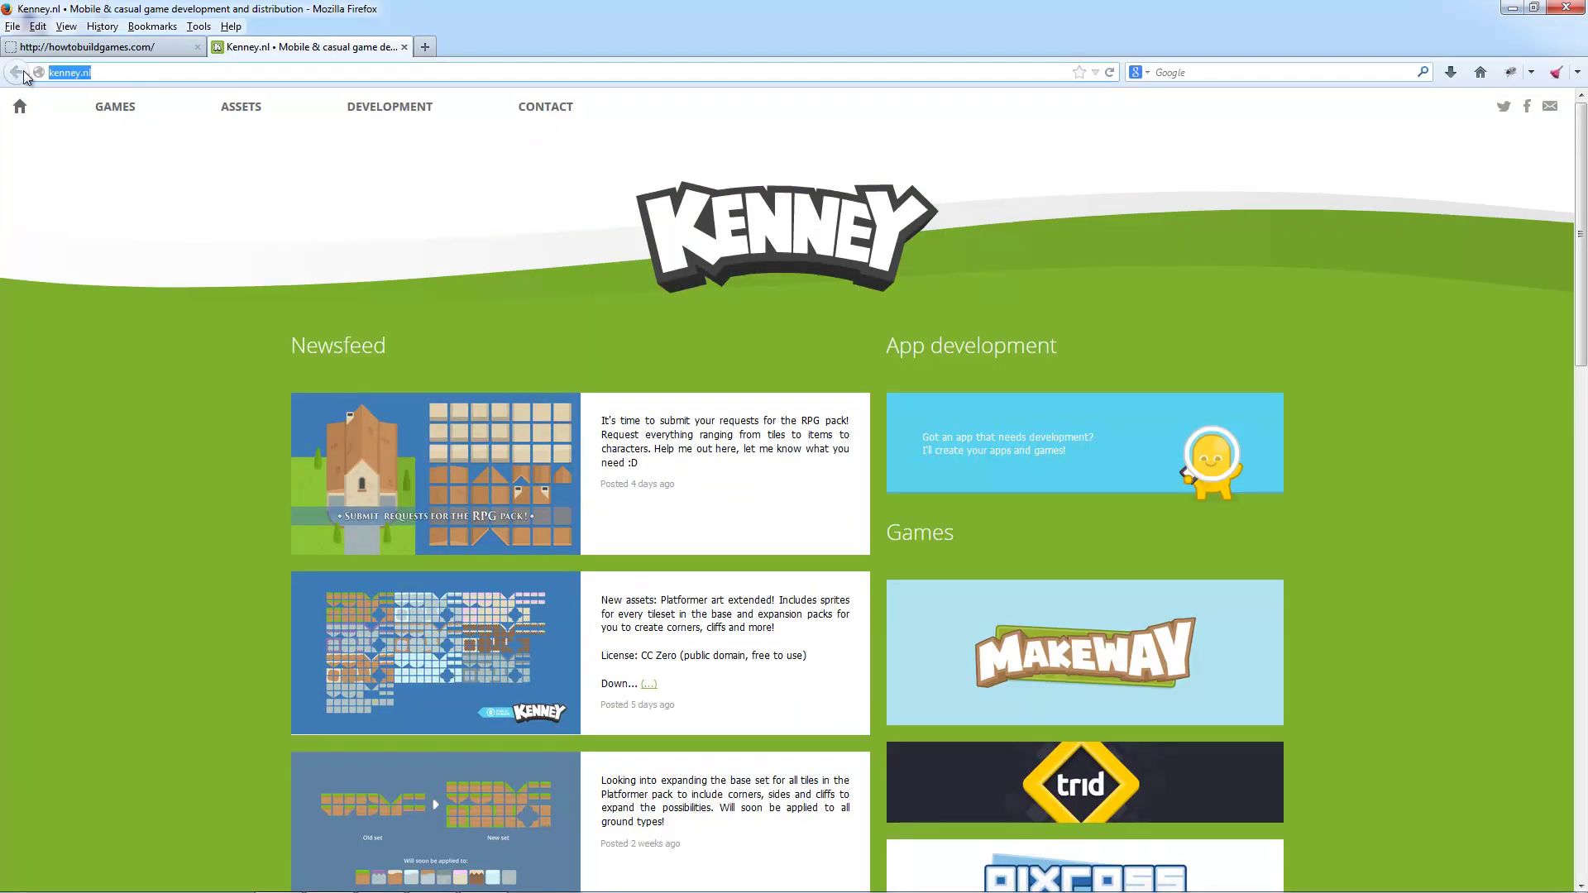
{"action": "left_click", "coordinate": [130, 73]}
{"action": "left_click", "coordinate": [241, 106]}
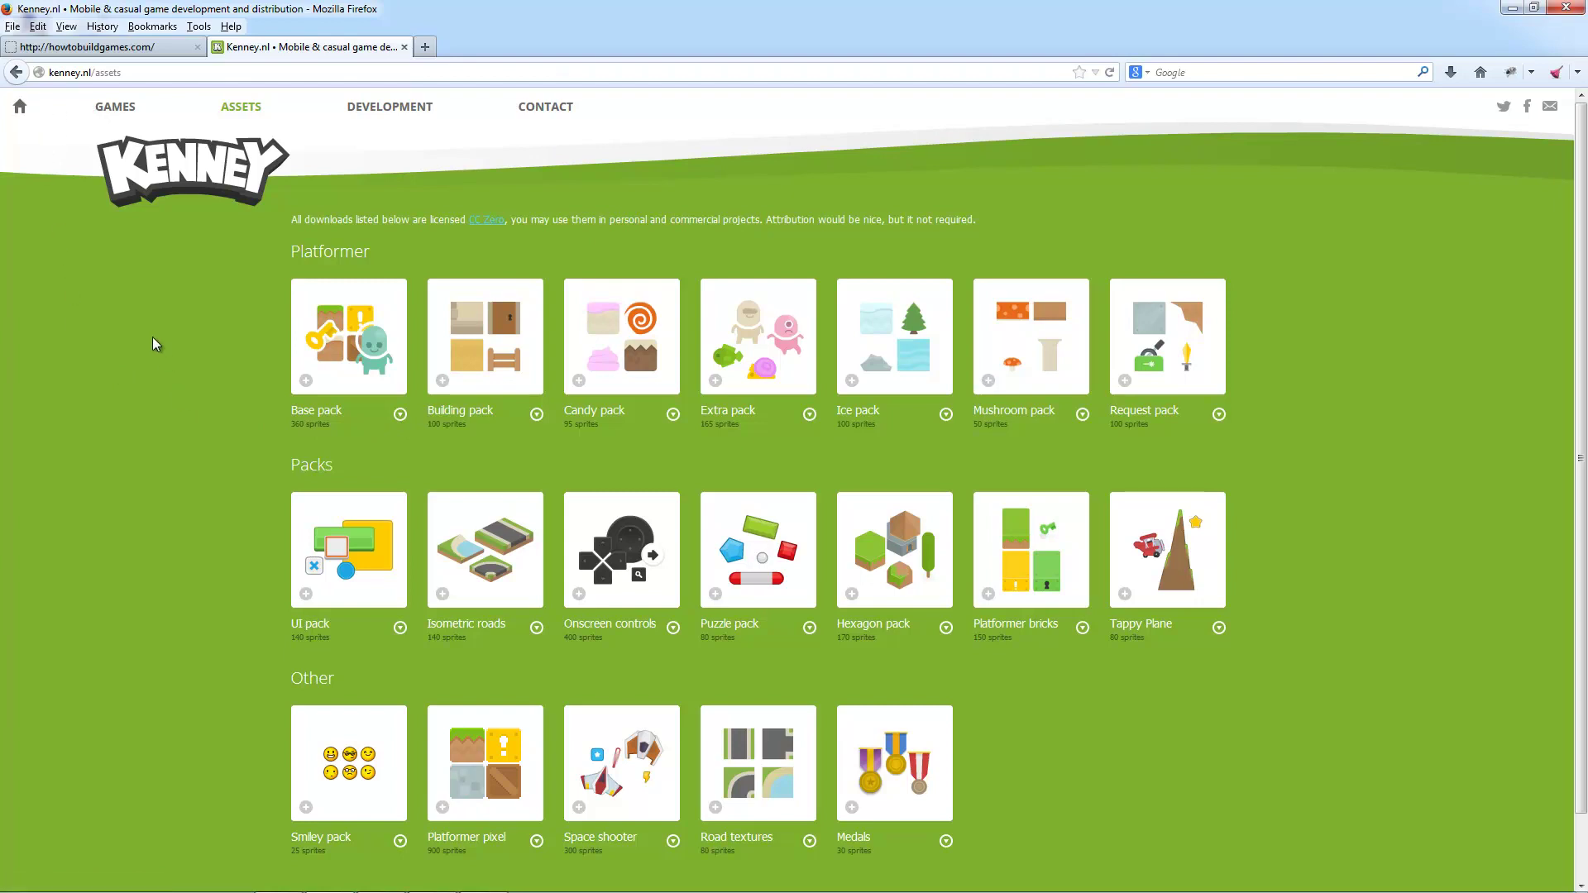
Return to Kenney's home page, expand the Platformer art extended news post and follow its donation link.
{"action": "left_click", "coordinate": [22, 111]}
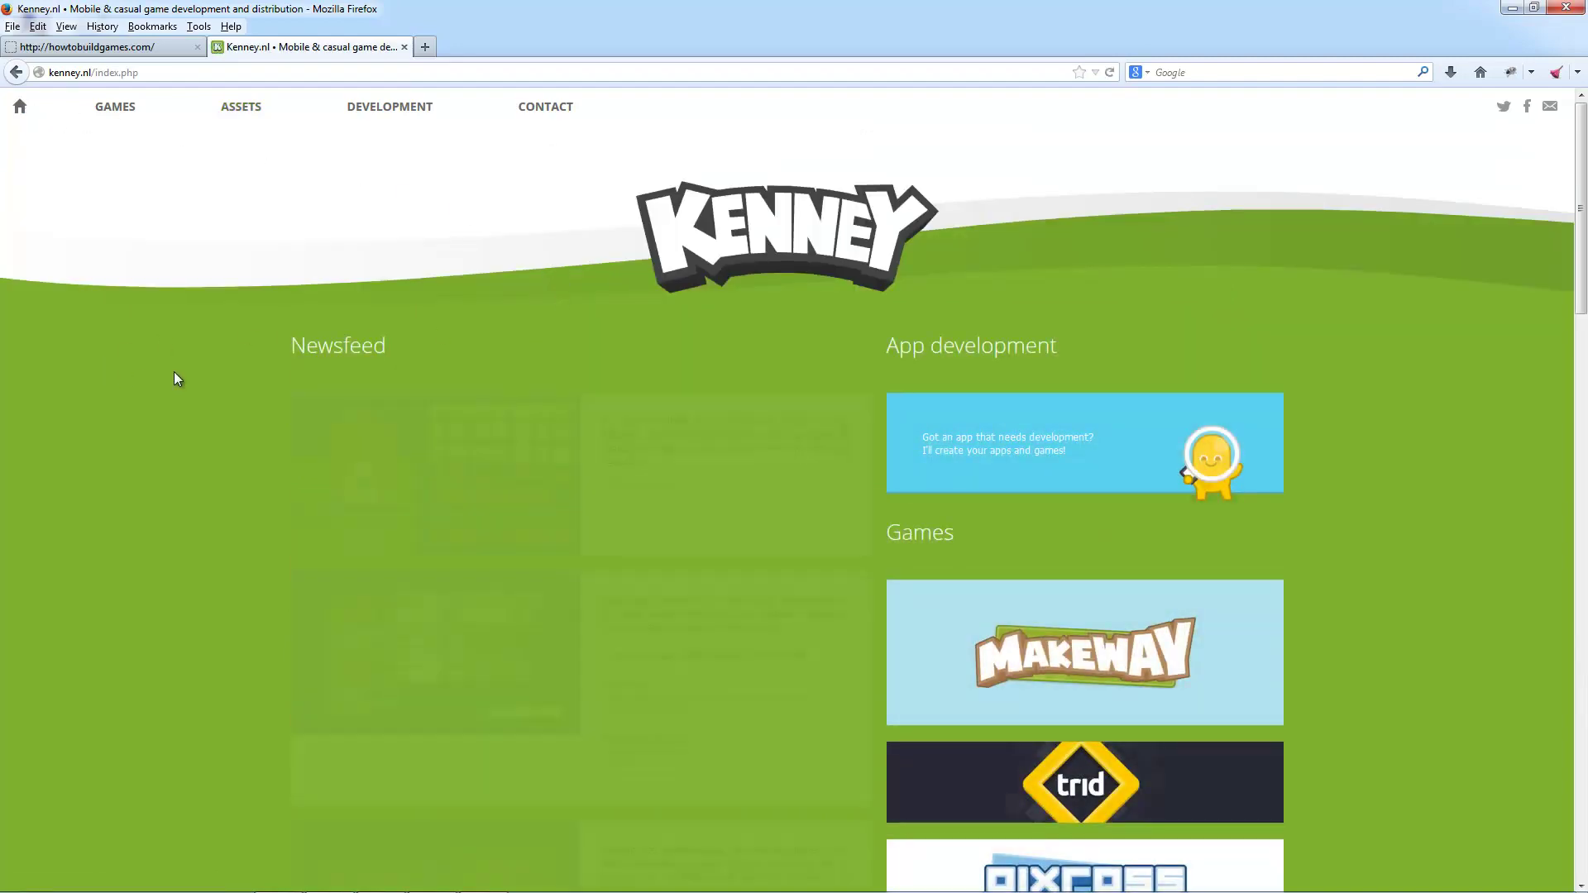
{"action": "scroll", "coordinate": [177, 395], "scroll_direction": "down", "scroll_amount": 3}
{"action": "left_click", "coordinate": [648, 495]}
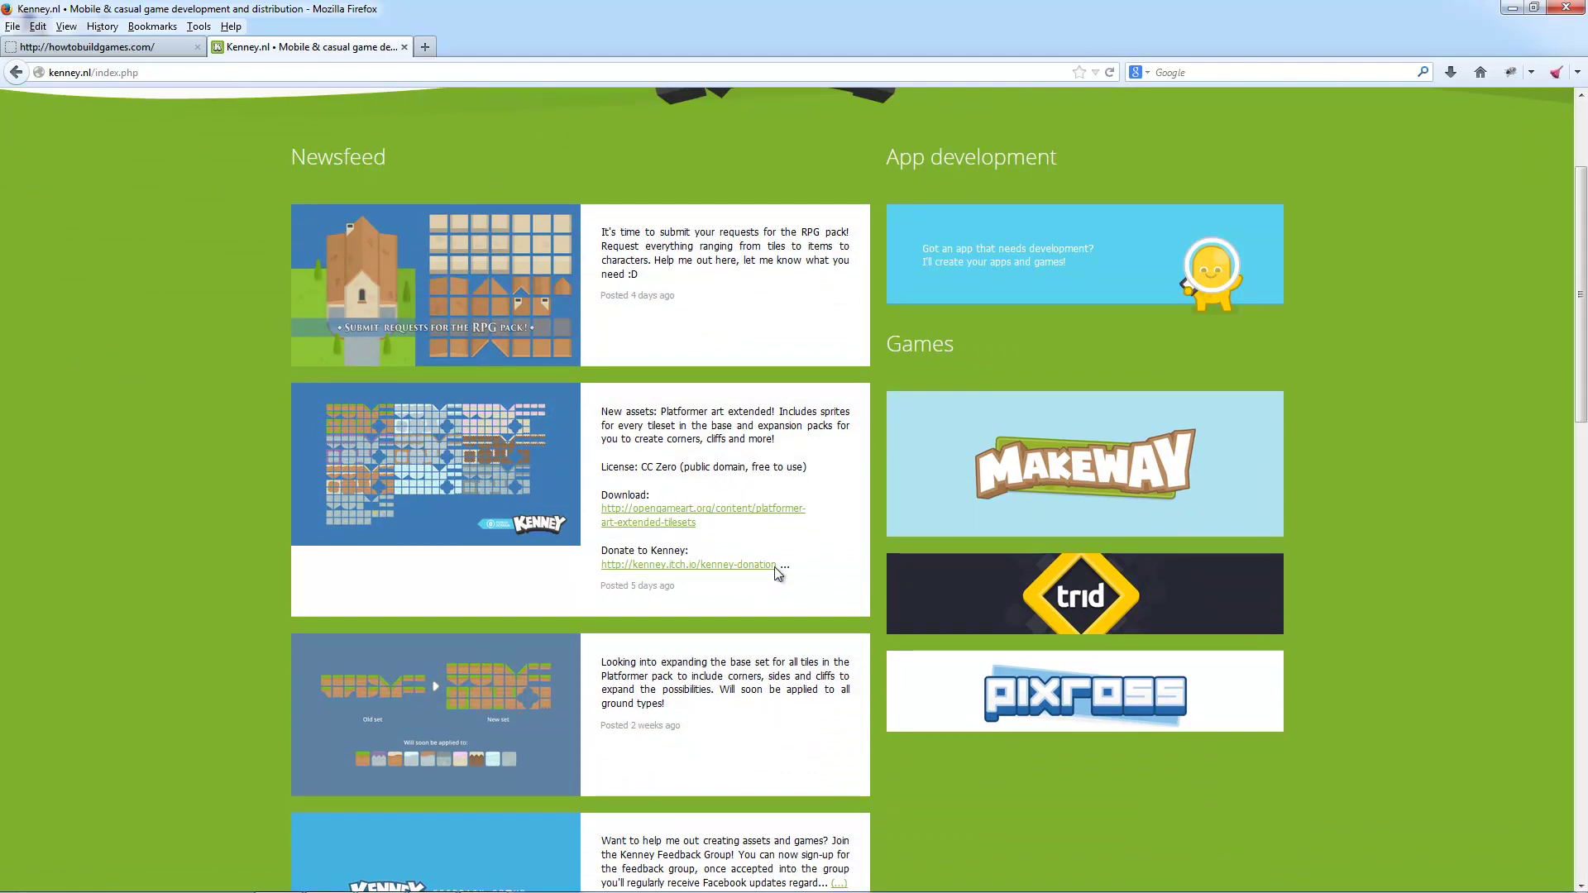
{"action": "left_click", "coordinate": [697, 569]}
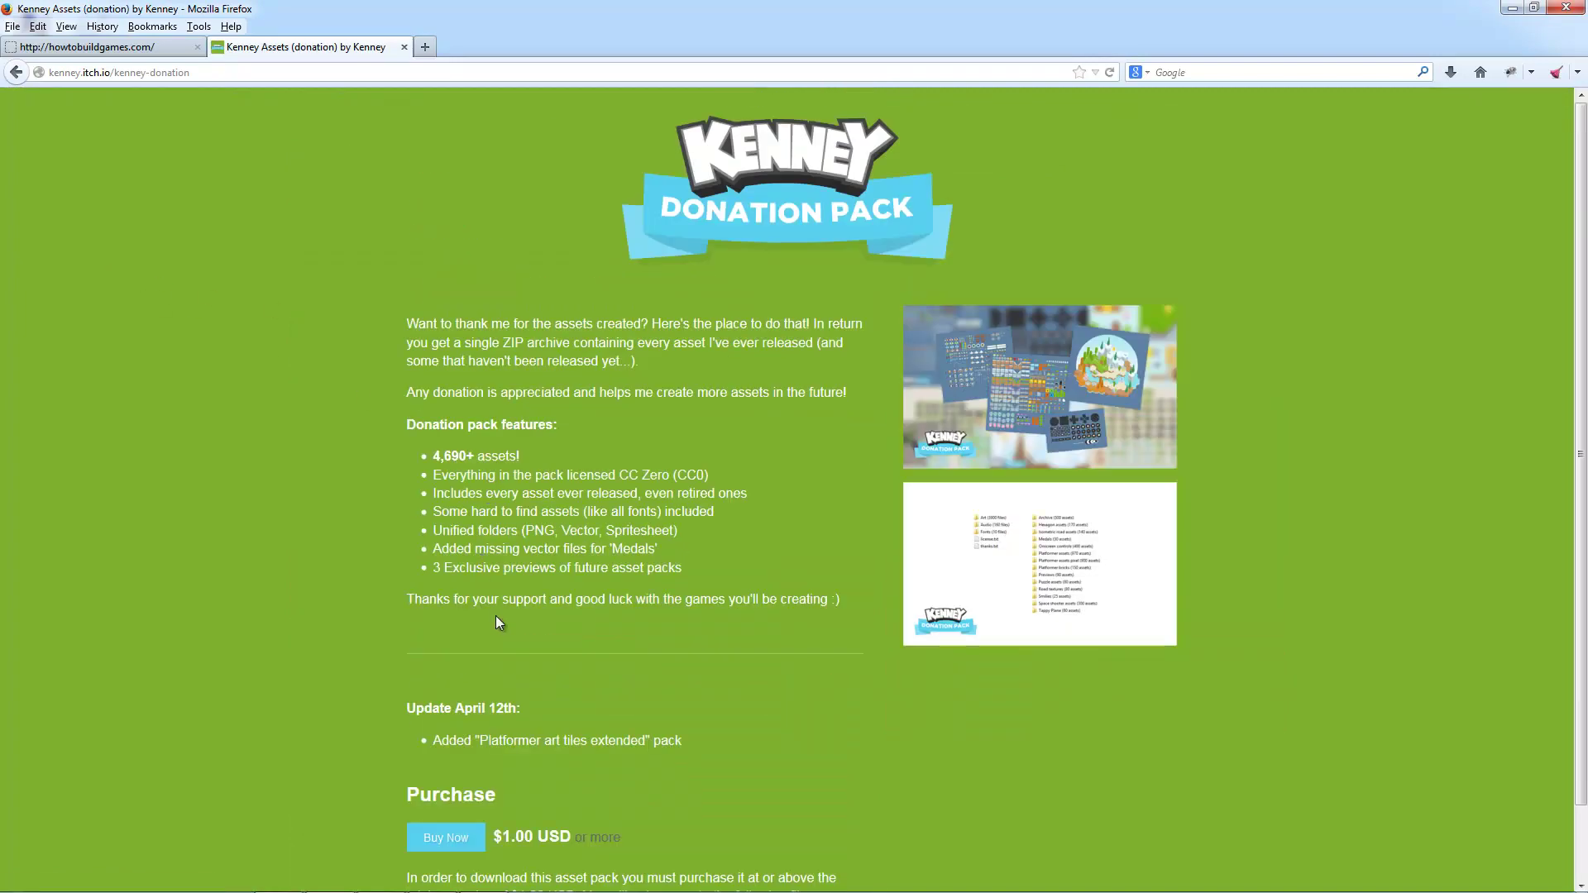
Examine the Kenney donation pack's feature list, update notes and purchase terms.
{"action": "scroll", "coordinate": [505, 639], "scroll_direction": "down", "scroll_amount": 2}
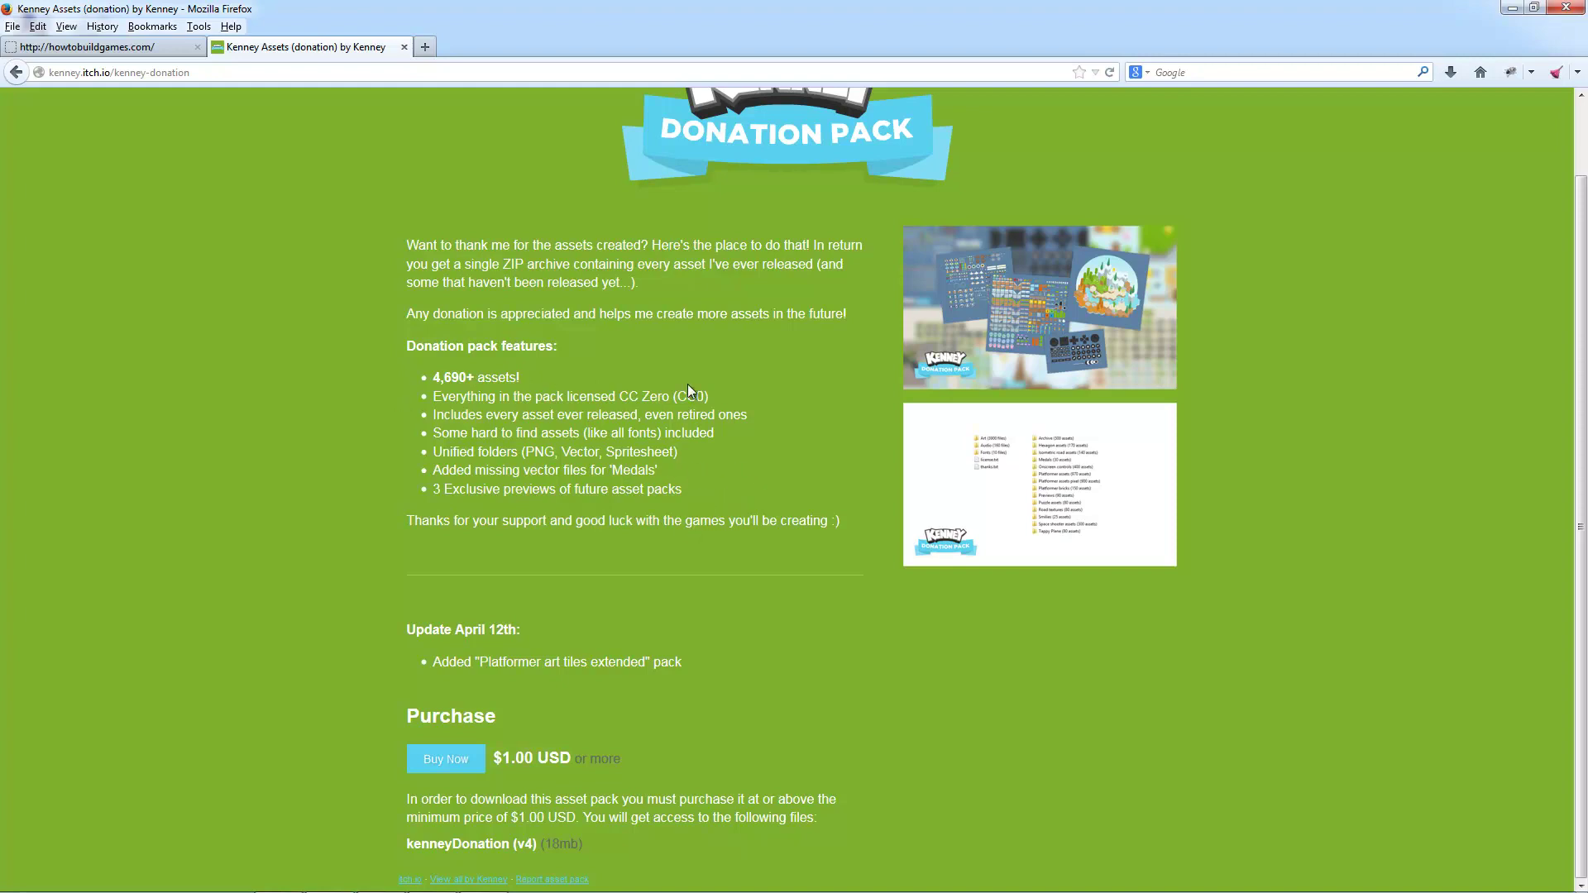
{"action": "scroll", "coordinate": [758, 369], "scroll_direction": "up", "scroll_amount": 1}
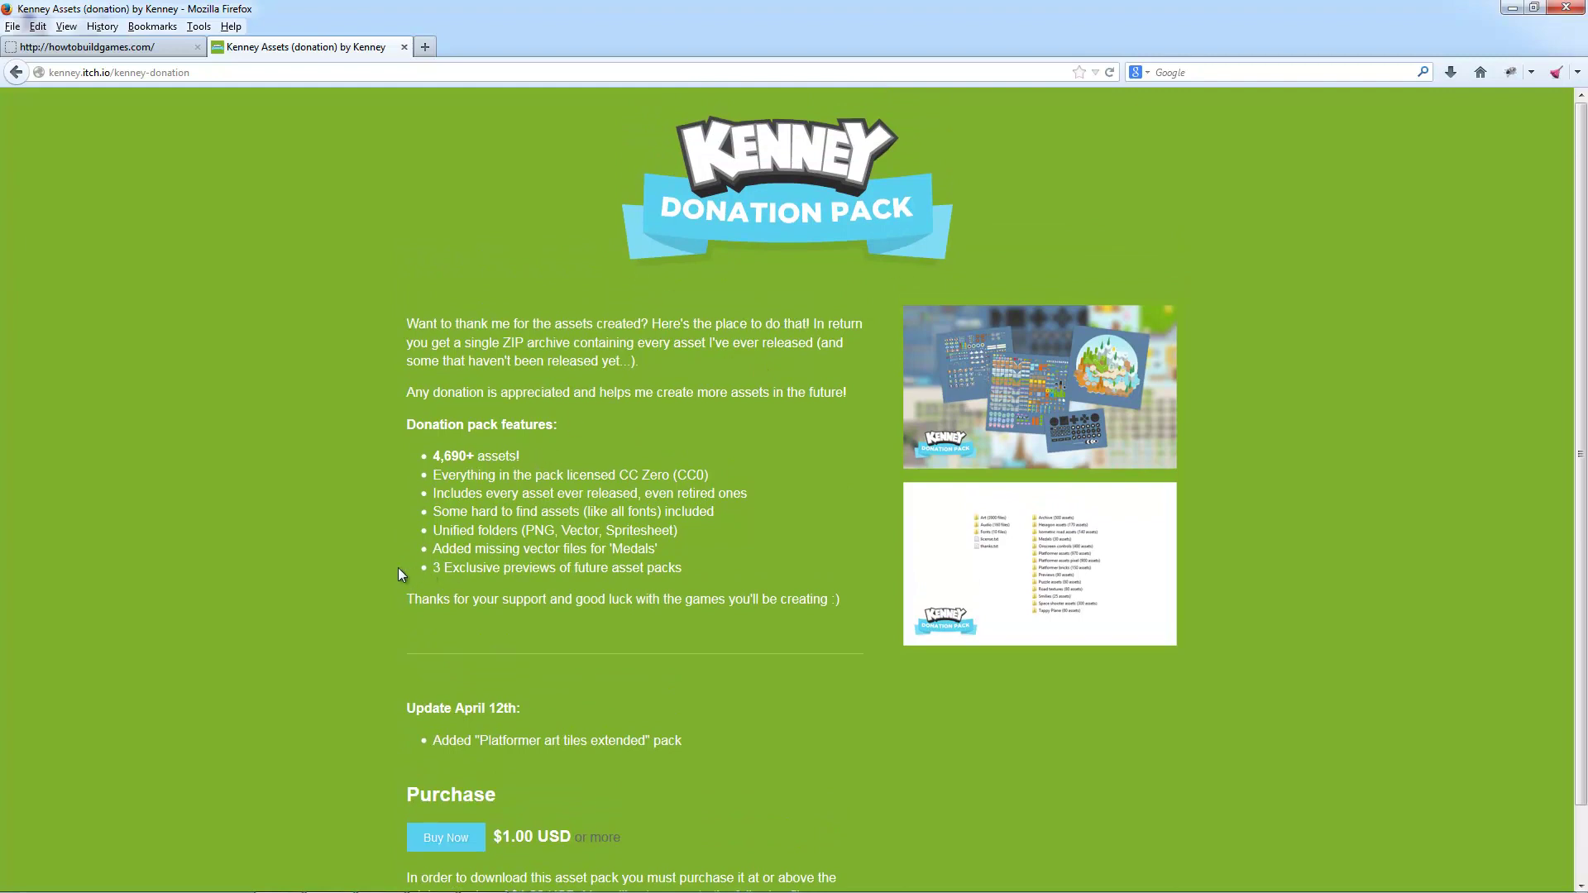
{"action": "scroll", "coordinate": [242, 578], "scroll_direction": "down", "scroll_amount": 1}
{"action": "scroll", "coordinate": [243, 574], "scroll_direction": "up", "scroll_amount": 1}
{"action": "scroll", "coordinate": [262, 413], "scroll_direction": "down", "scroll_amount": 1}
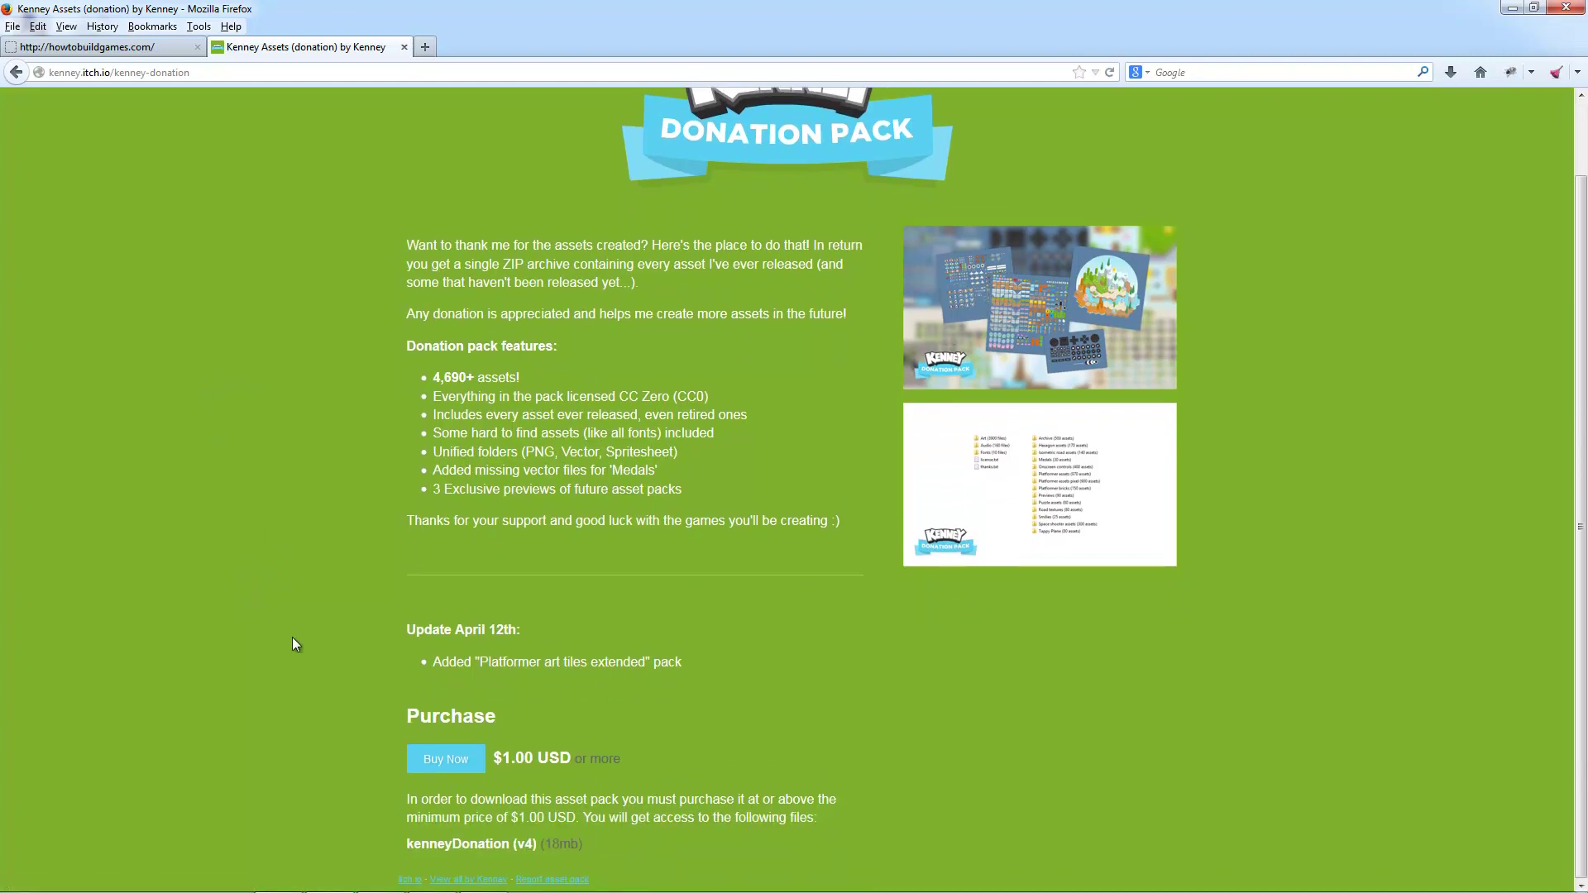
{"action": "scroll", "coordinate": [345, 579], "scroll_direction": "up", "scroll_amount": 2}
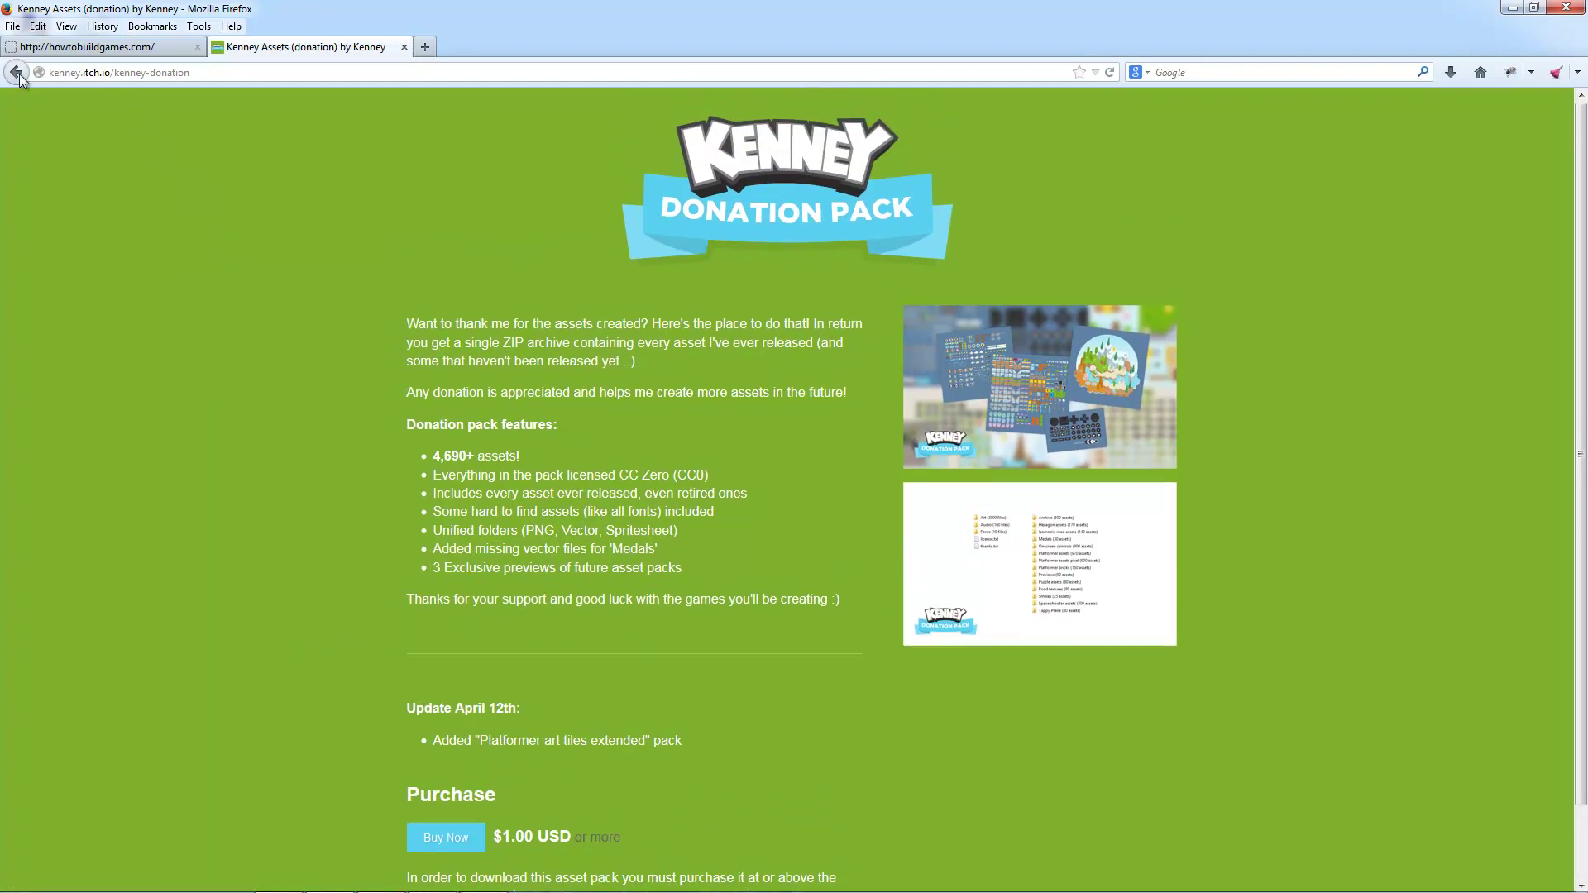
Go back to the Kenney.nl newsfeed and switch to the howtobuildgames.com page.
{"action": "left_click", "coordinate": [16, 72]}
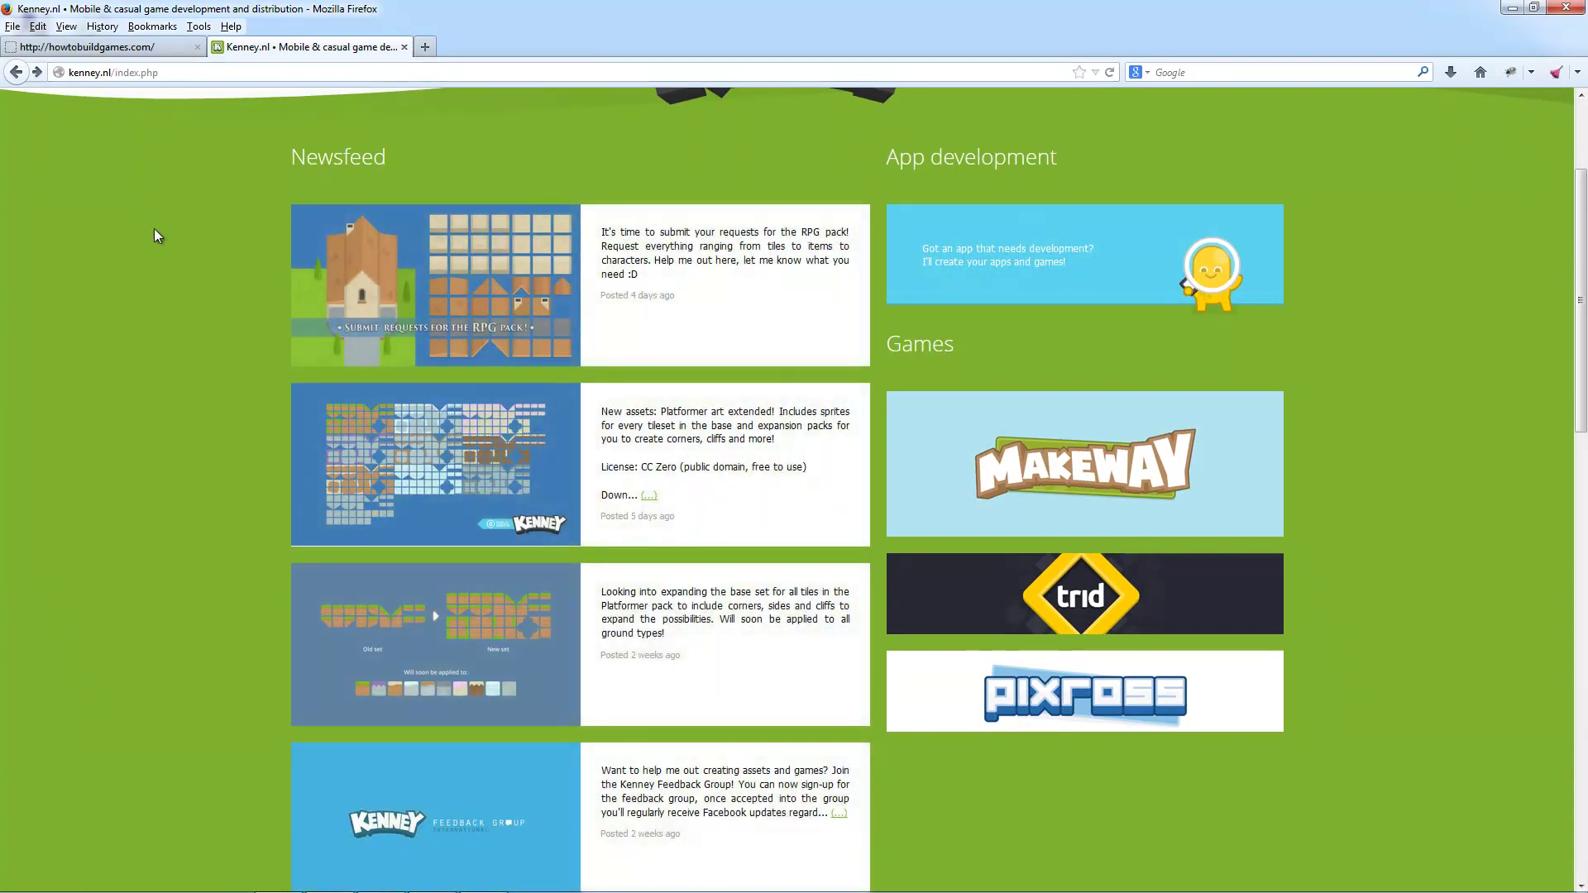
{"action": "scroll", "coordinate": [170, 277], "scroll_direction": "up", "scroll_amount": 3}
{"action": "left_click", "coordinate": [116, 48]}
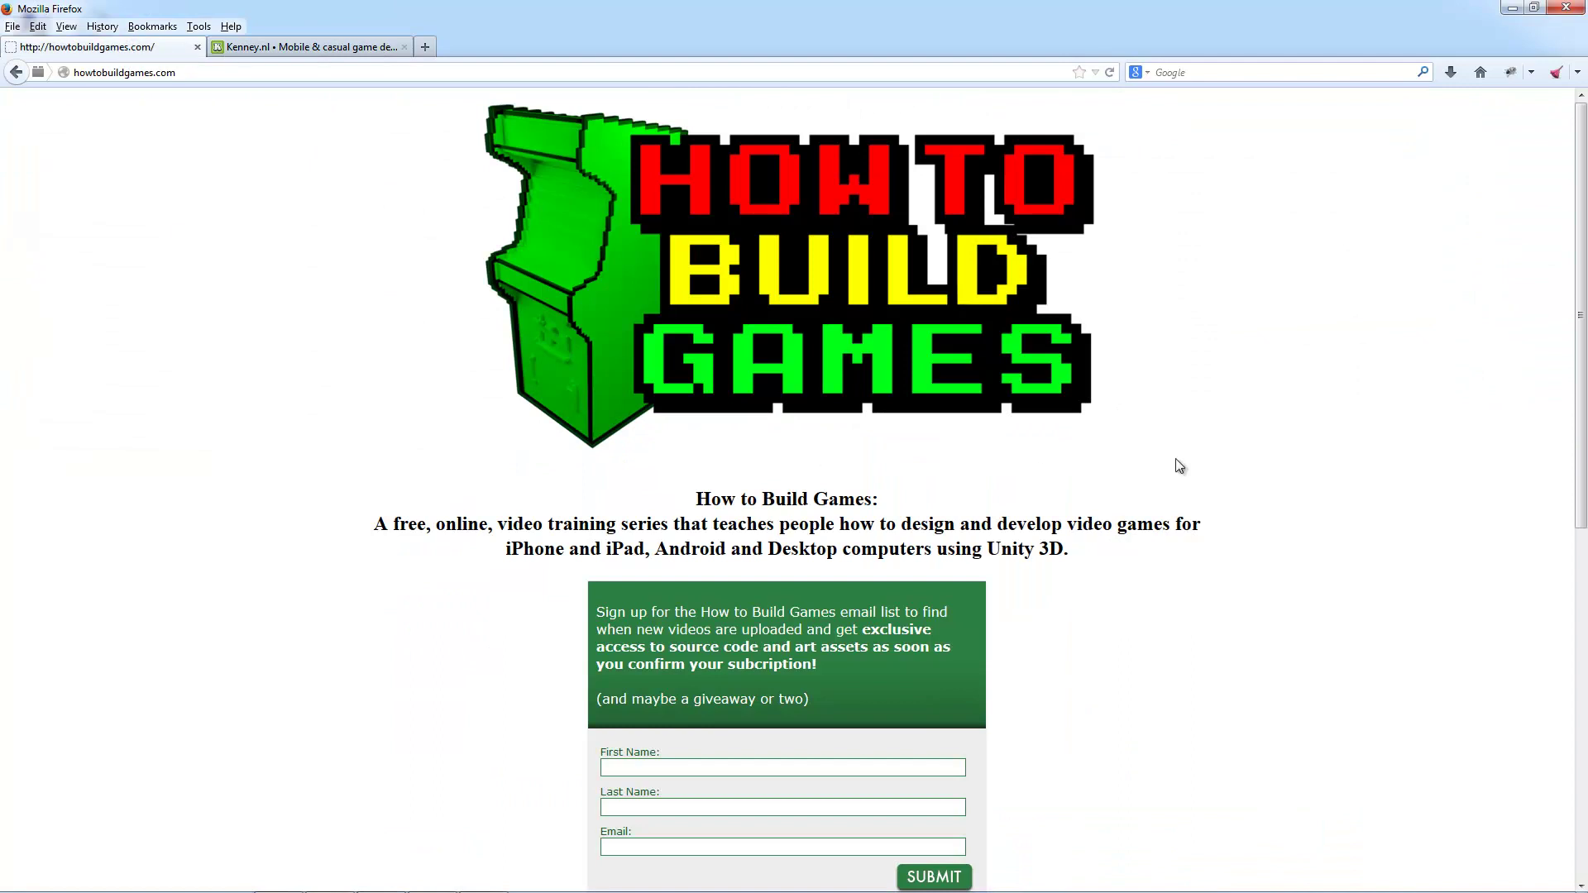
Switch to Unity, view the Prefabs_NEW folder's contents and open the Part5-NewGraphicsFinished-Lesson2D scene from the Scenes folder.
{"action": "left_click", "coordinate": [113, 865]}
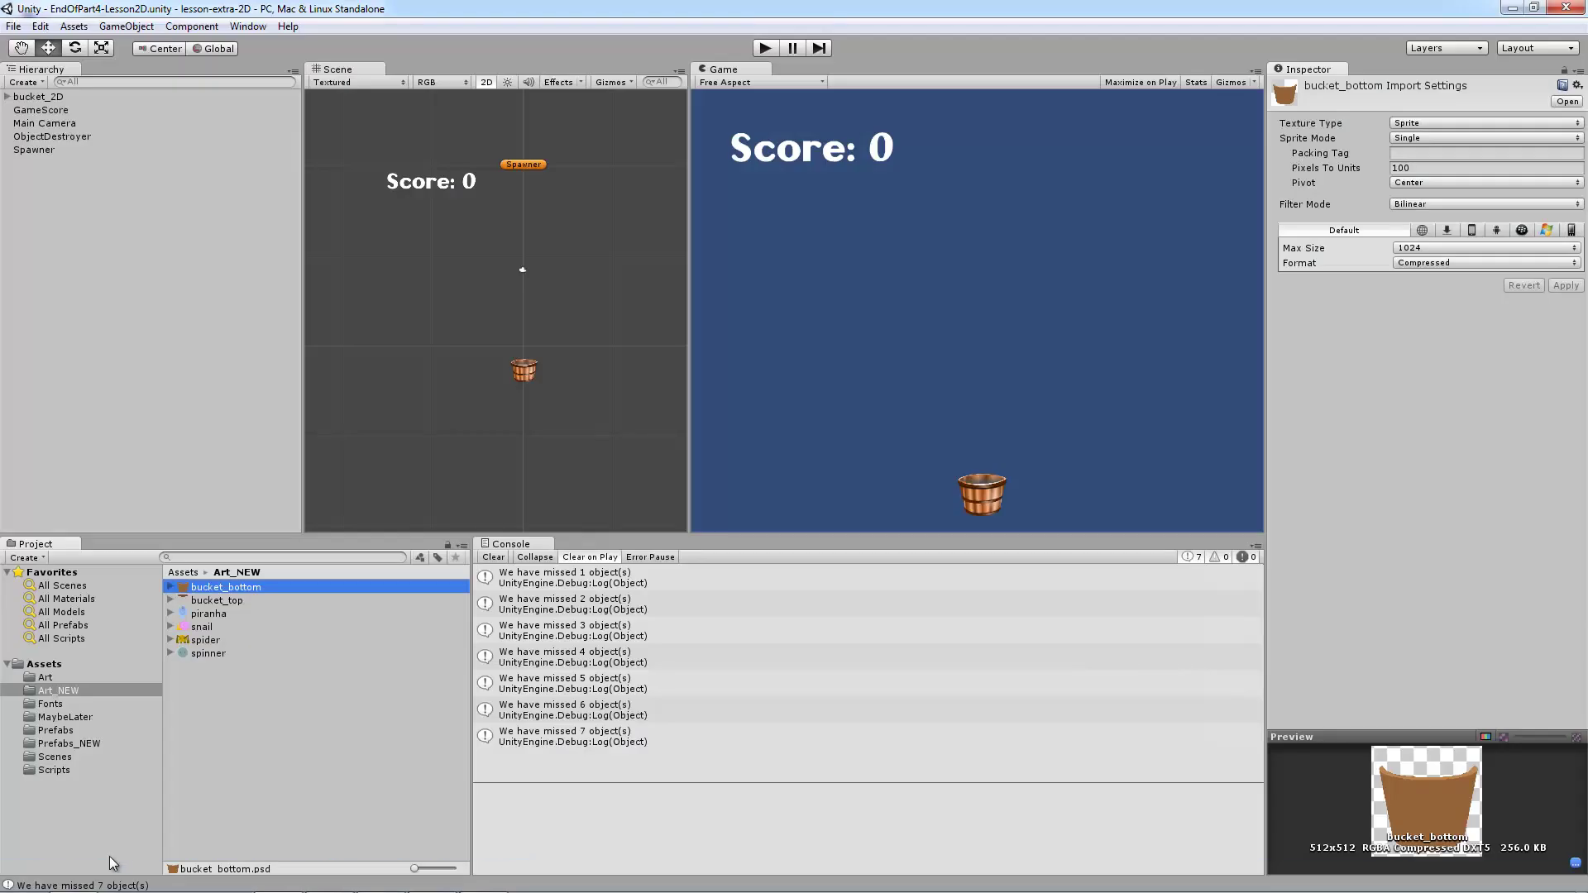
{"action": "left_click", "coordinate": [67, 741]}
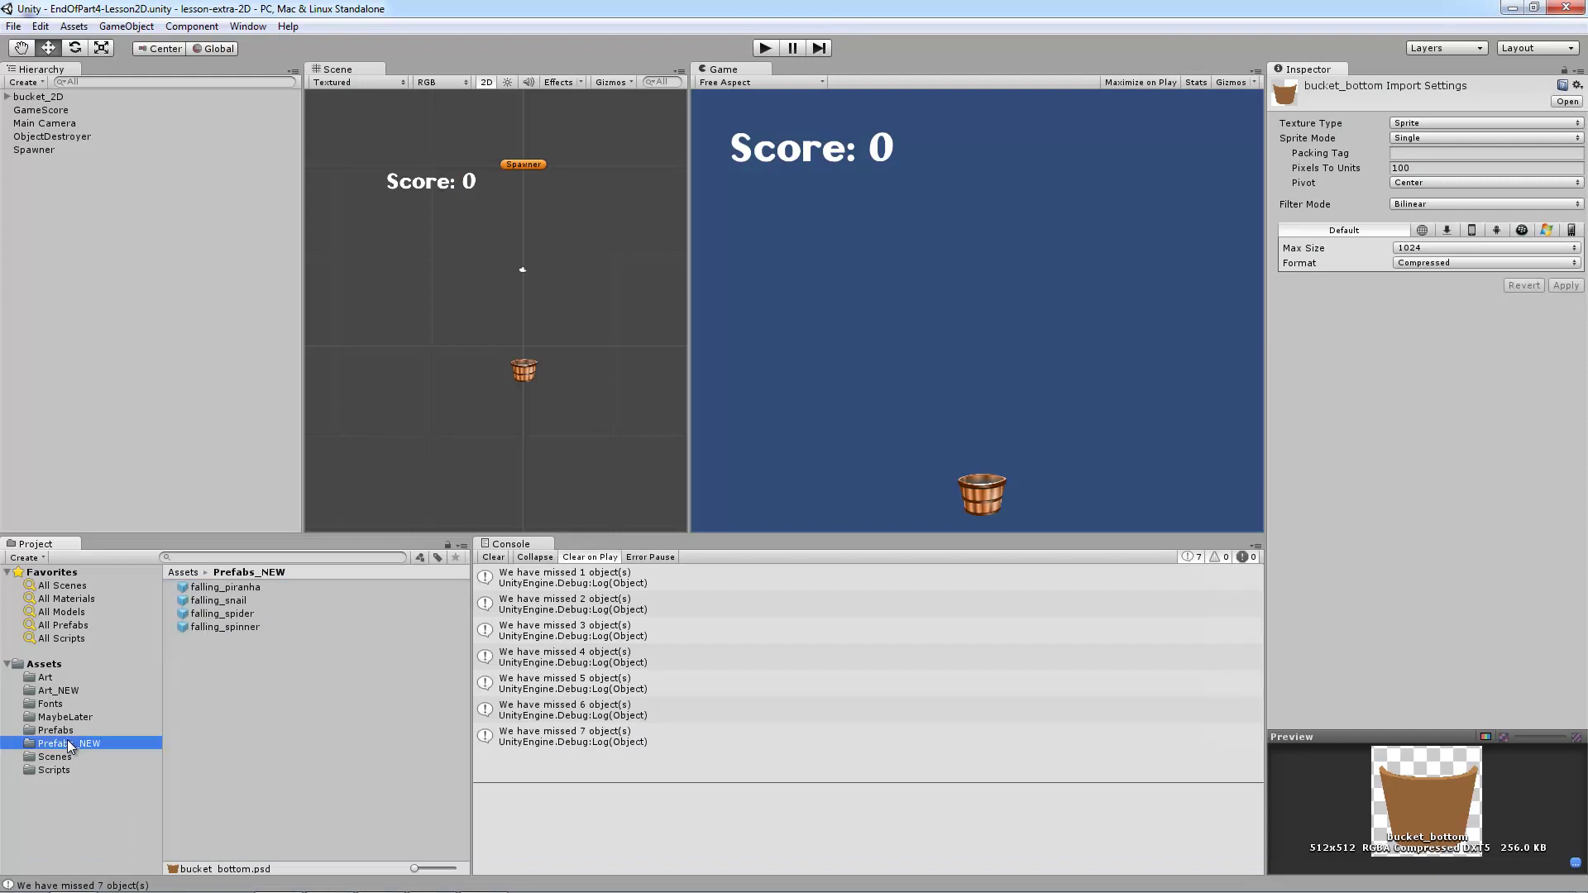
{"action": "left_click", "coordinate": [50, 757]}
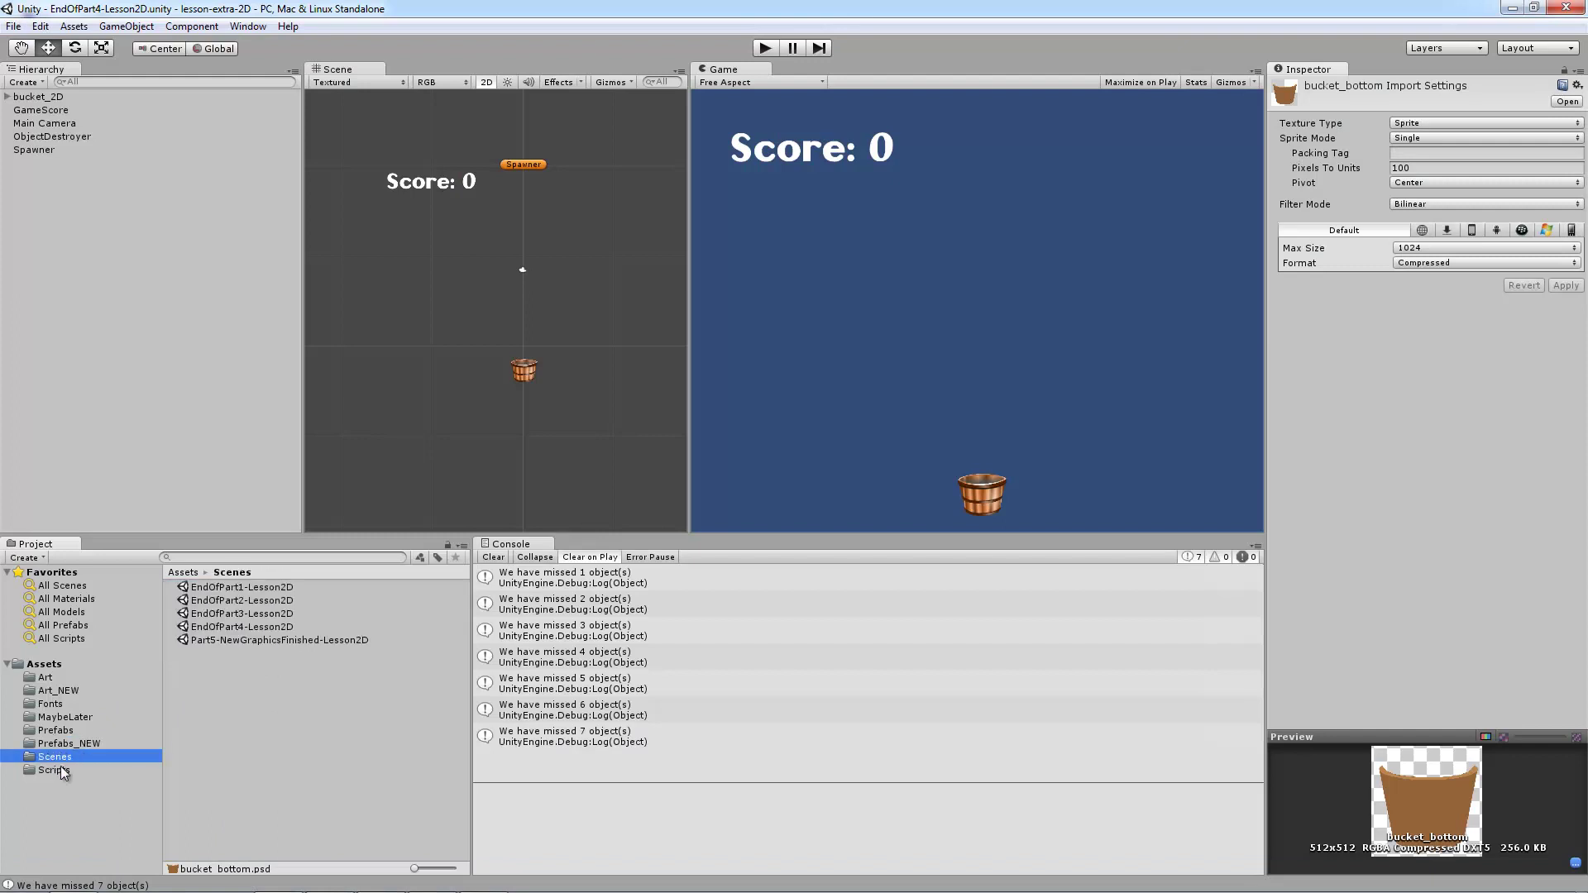
{"action": "double_click", "coordinate": [266, 641]}
Play-test the scene with the new graphics, steering the bucket to catch the falling creatures and spinners, and stop the game.
{"action": "left_click", "coordinate": [763, 48]}
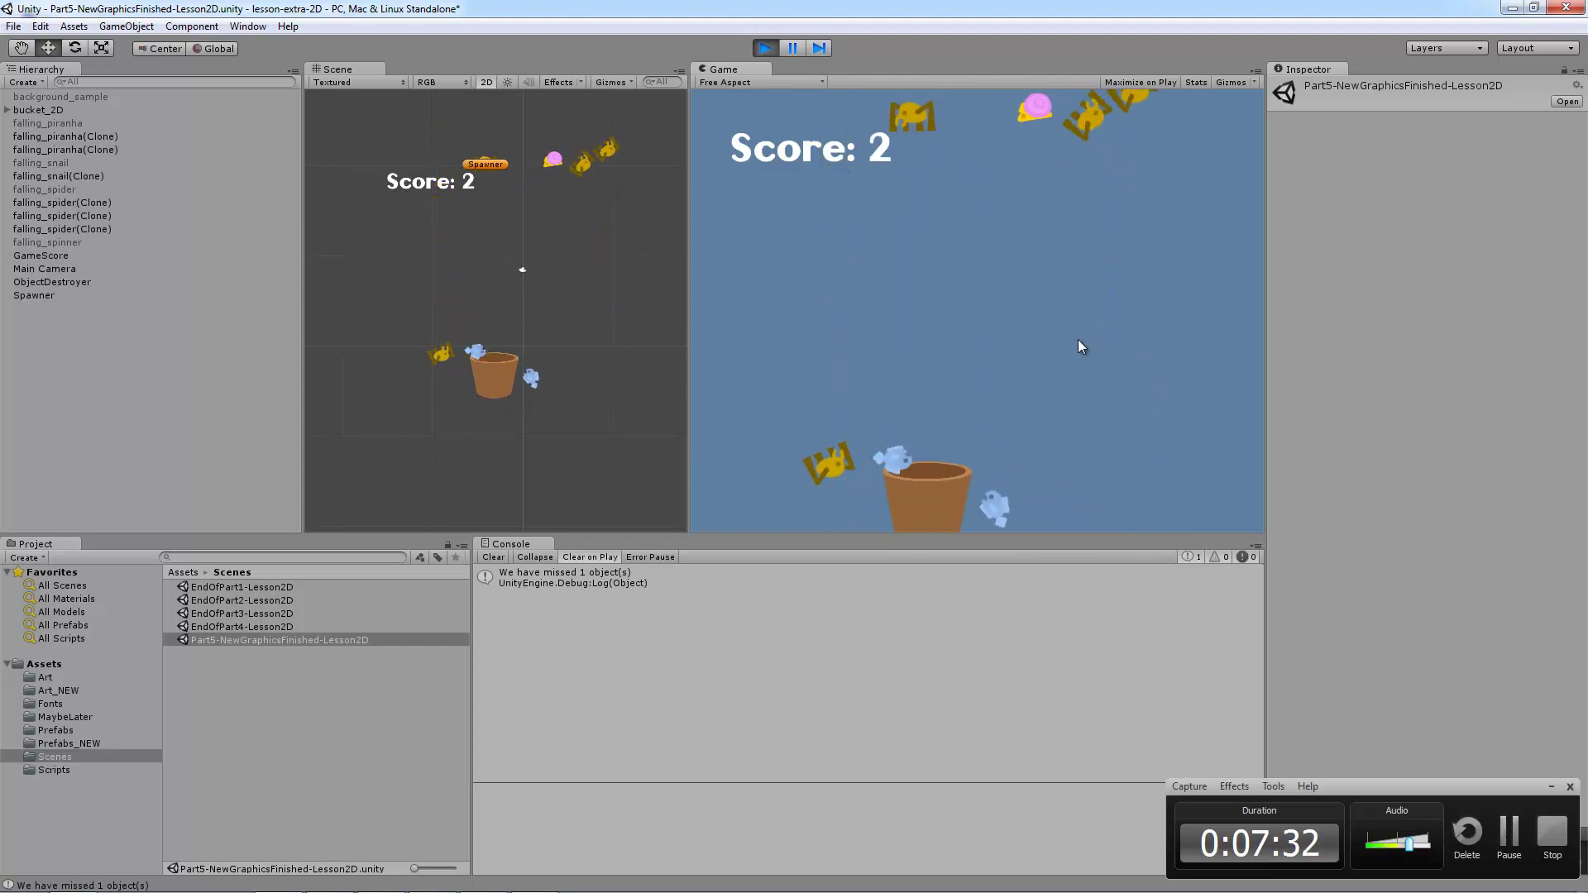
{"action": "key", "text": "Left"}
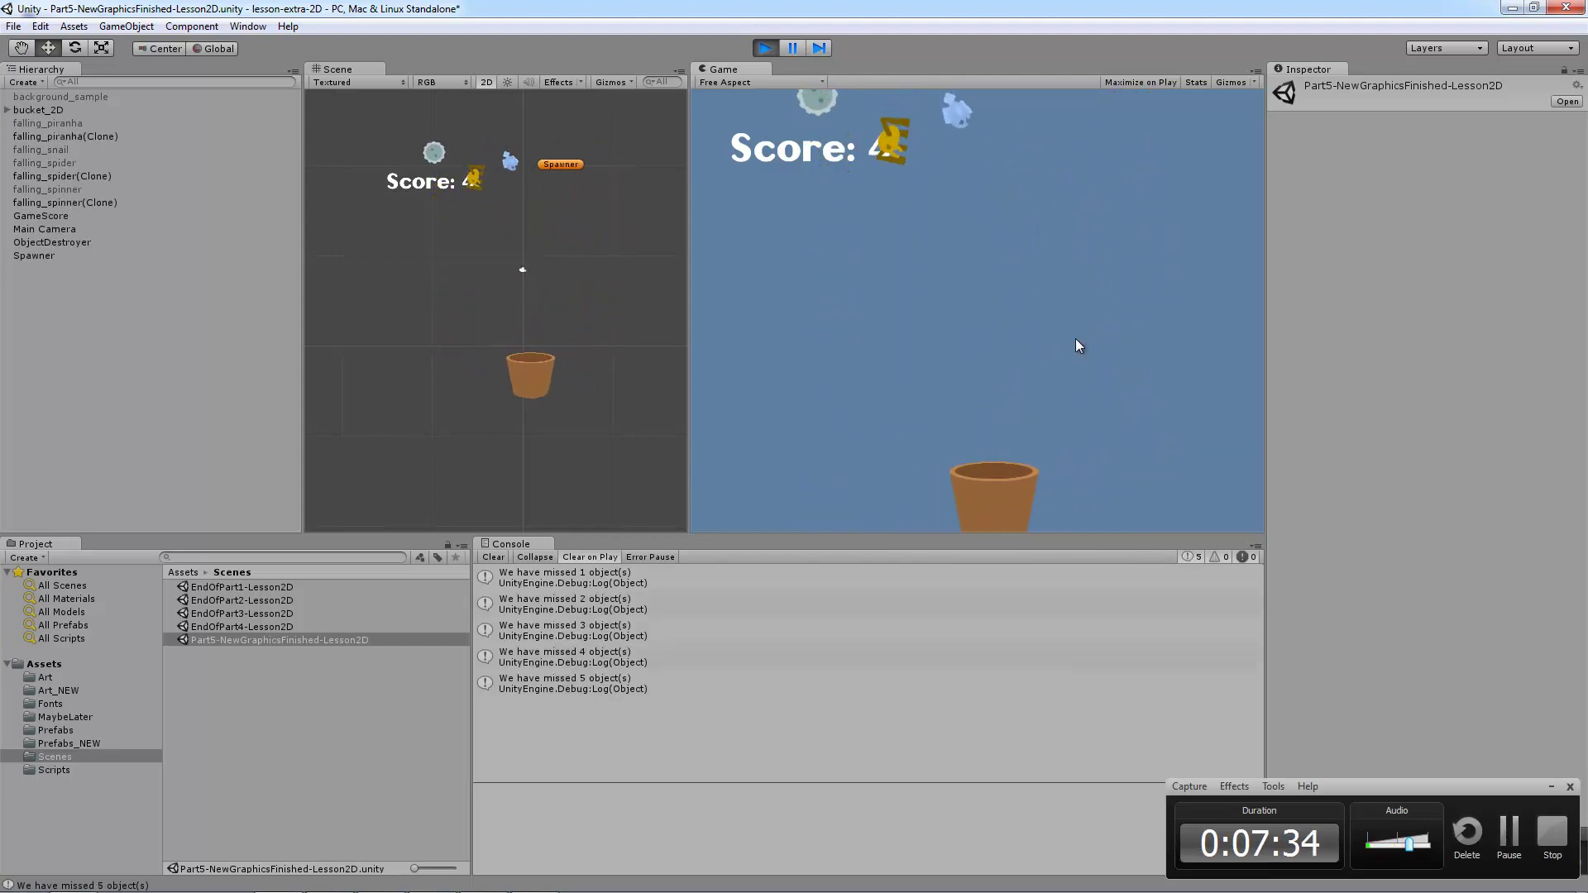
{"action": "key", "text": "Right"}
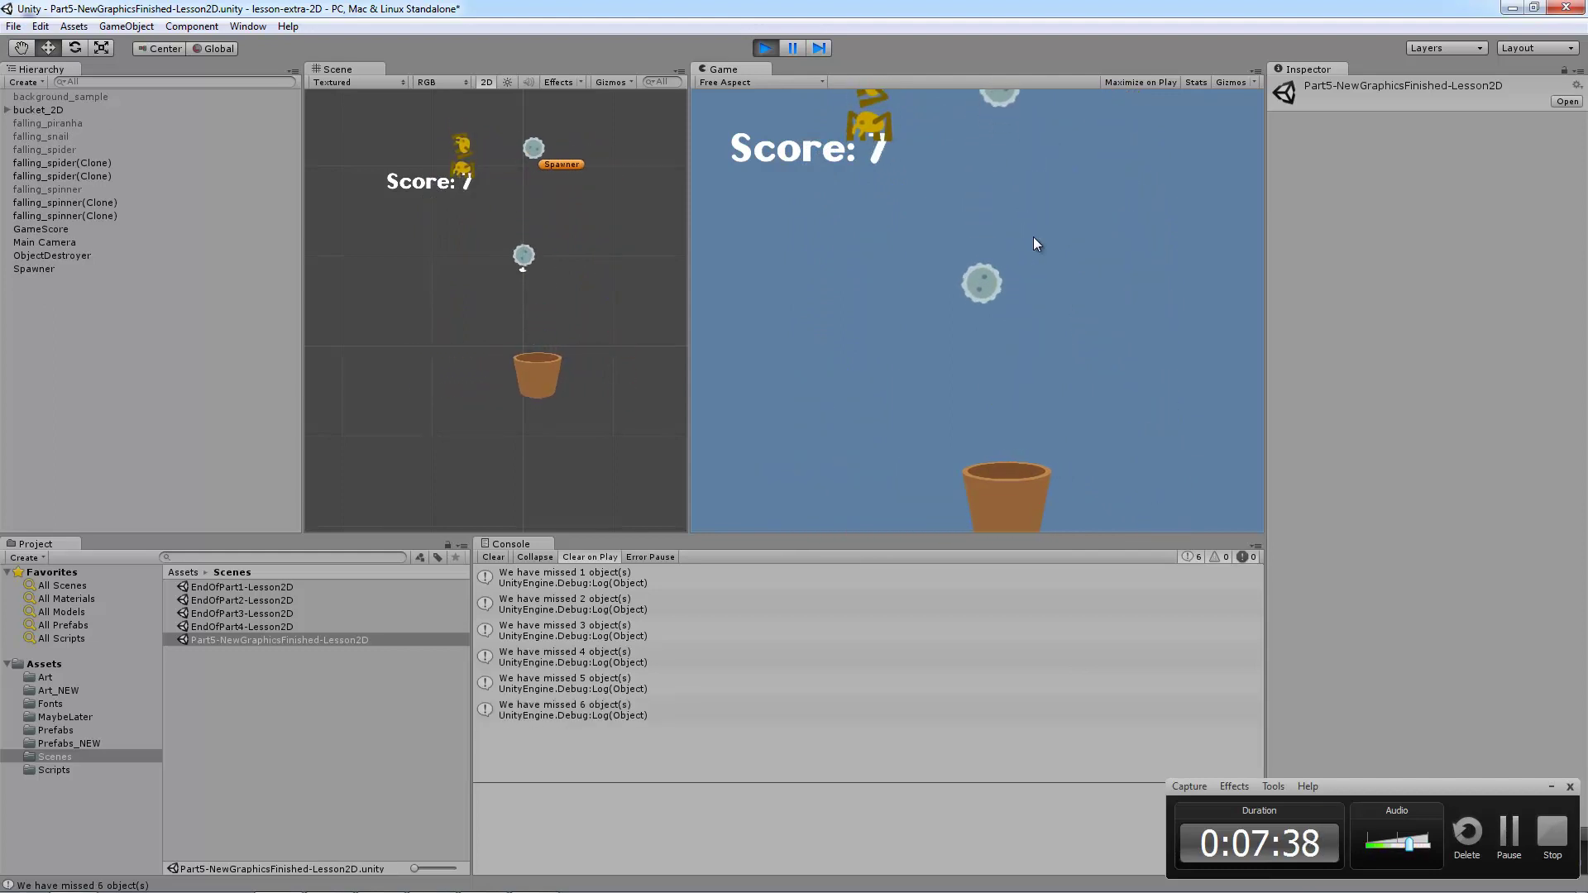
{"action": "key", "text": "Left"}
{"action": "key", "text": "Right"}
{"action": "key", "text": "Left"}
{"action": "key", "text": "Right"}
{"action": "key", "text": "Left"}
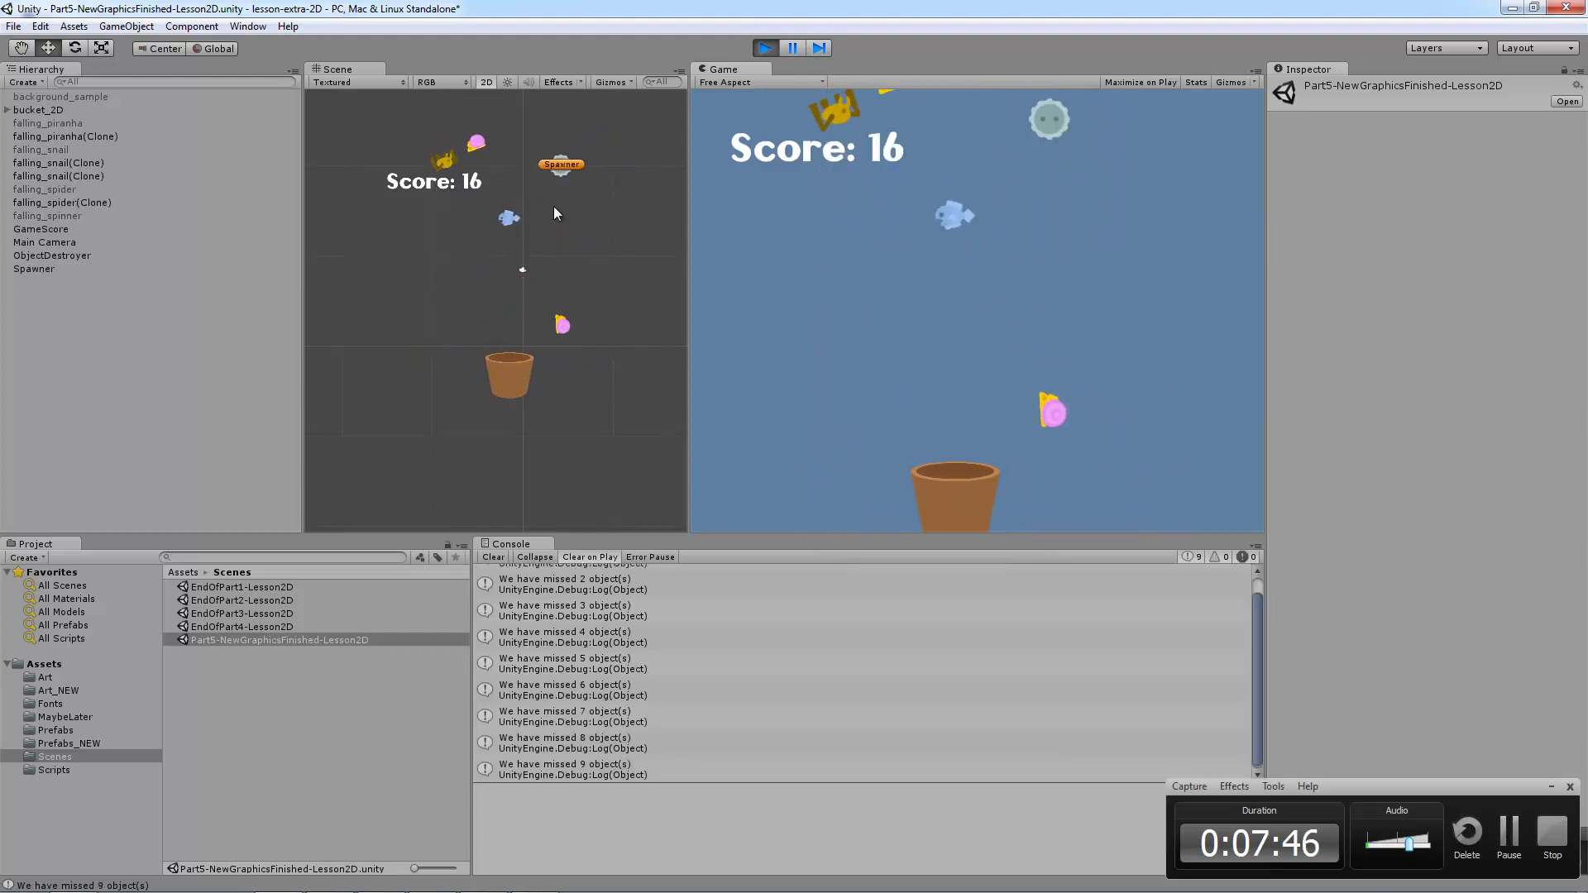
{"action": "key", "text": "Right"}
{"action": "key", "text": "Left"}
{"action": "key", "text": "Right"}
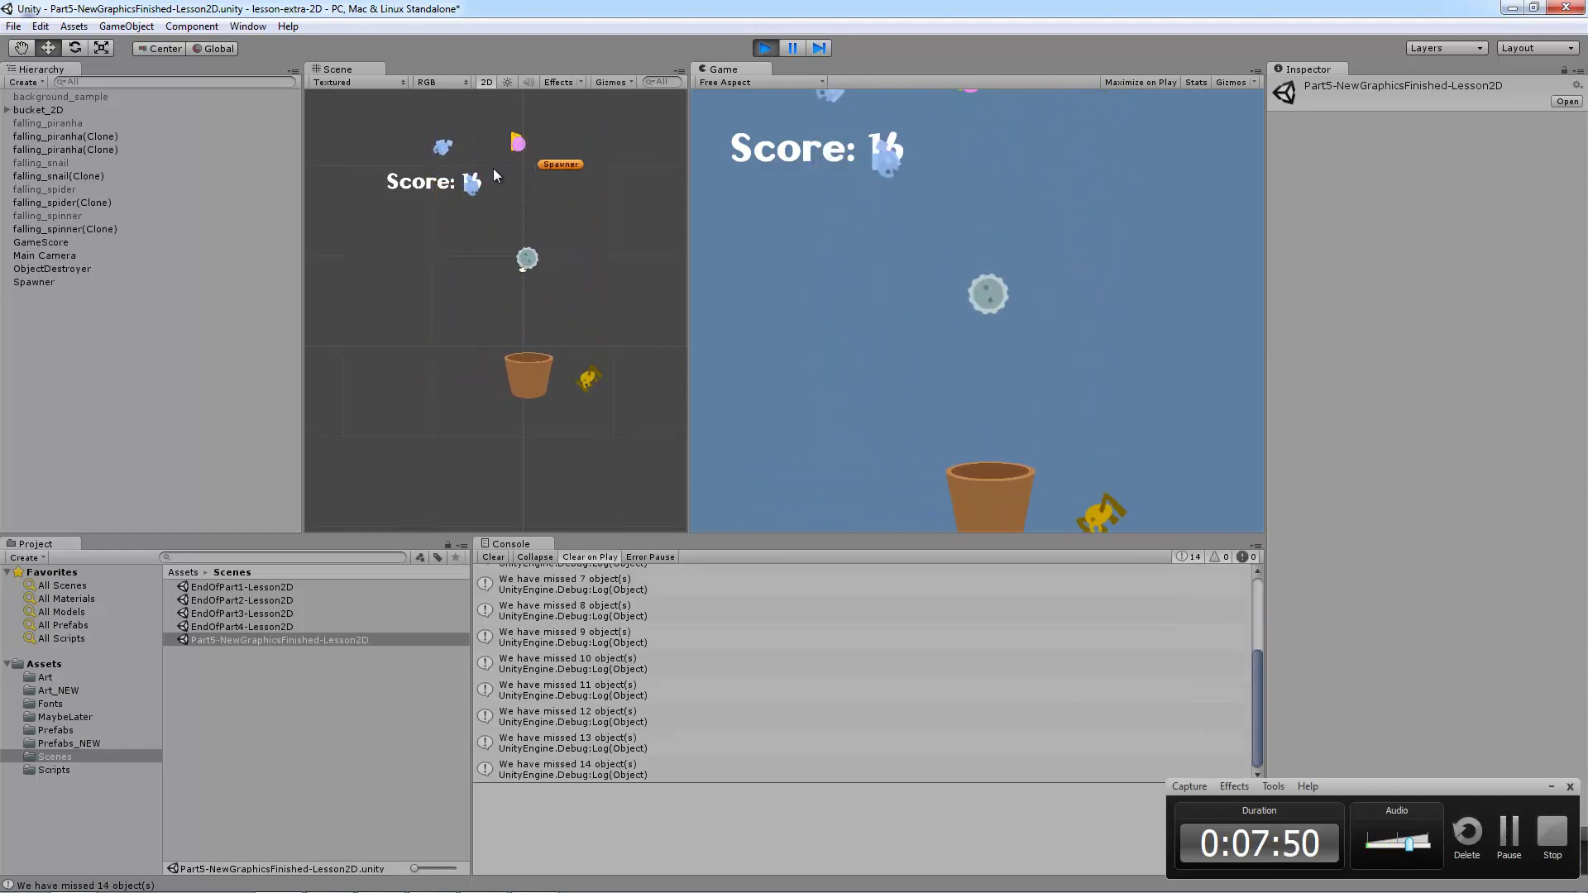
{"action": "key", "text": "Left"}
{"action": "key", "text": "Right"}
{"action": "key", "text": "Left"}
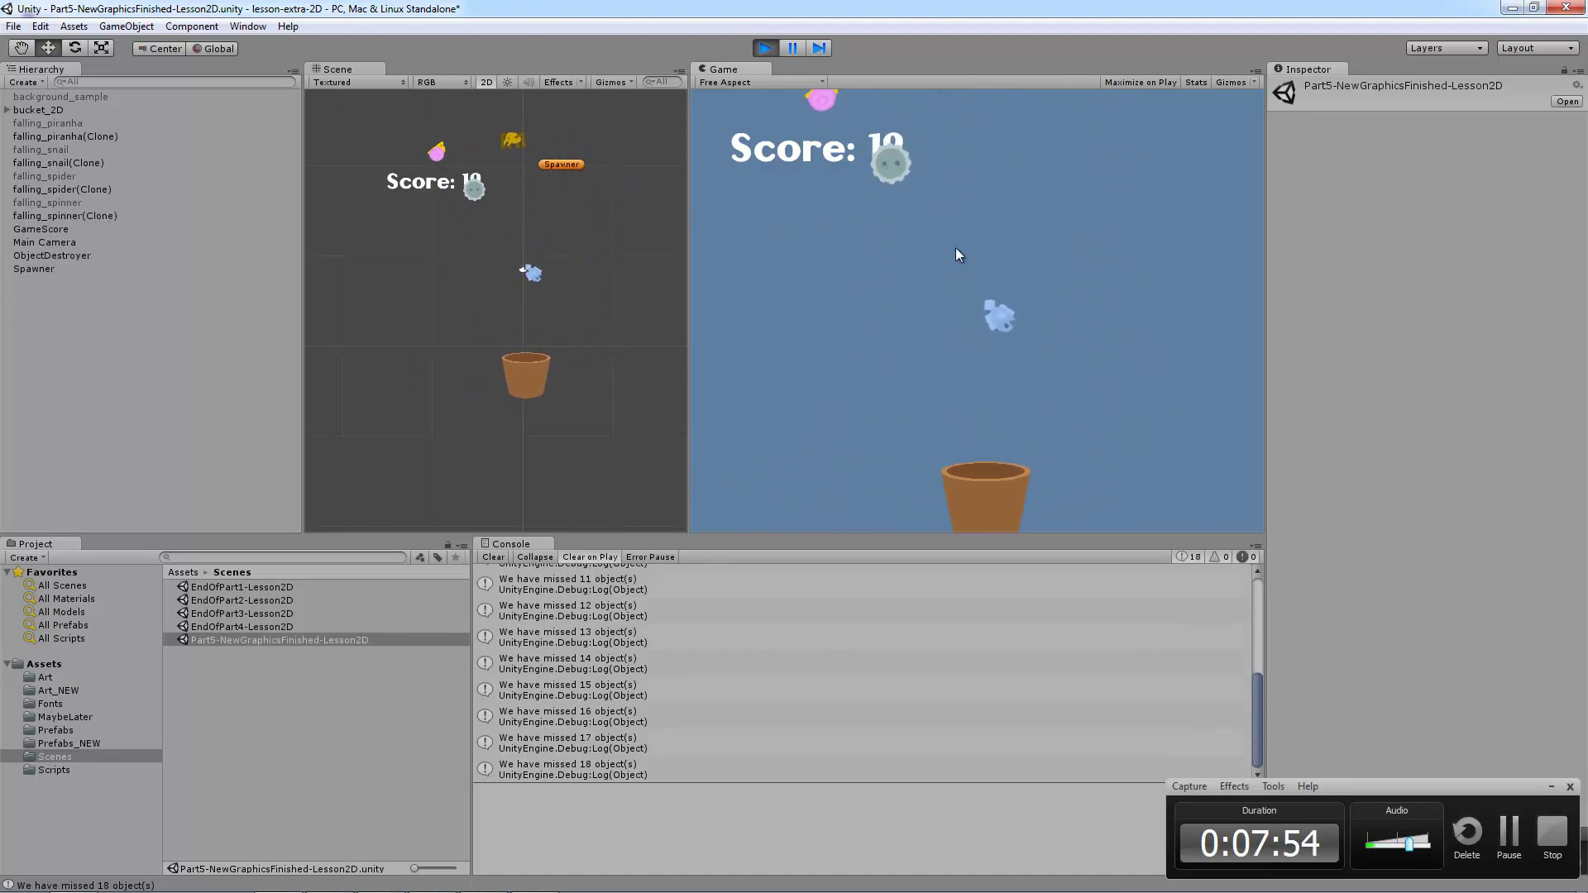
{"action": "key", "text": "Left"}
{"action": "key", "text": "Right"}
{"action": "key", "text": "Right"}
{"action": "key", "text": "Left"}
{"action": "key", "text": "Left"}
{"action": "key", "text": "Right"}
{"action": "key", "text": "Right"}
{"action": "key", "text": "Left"}
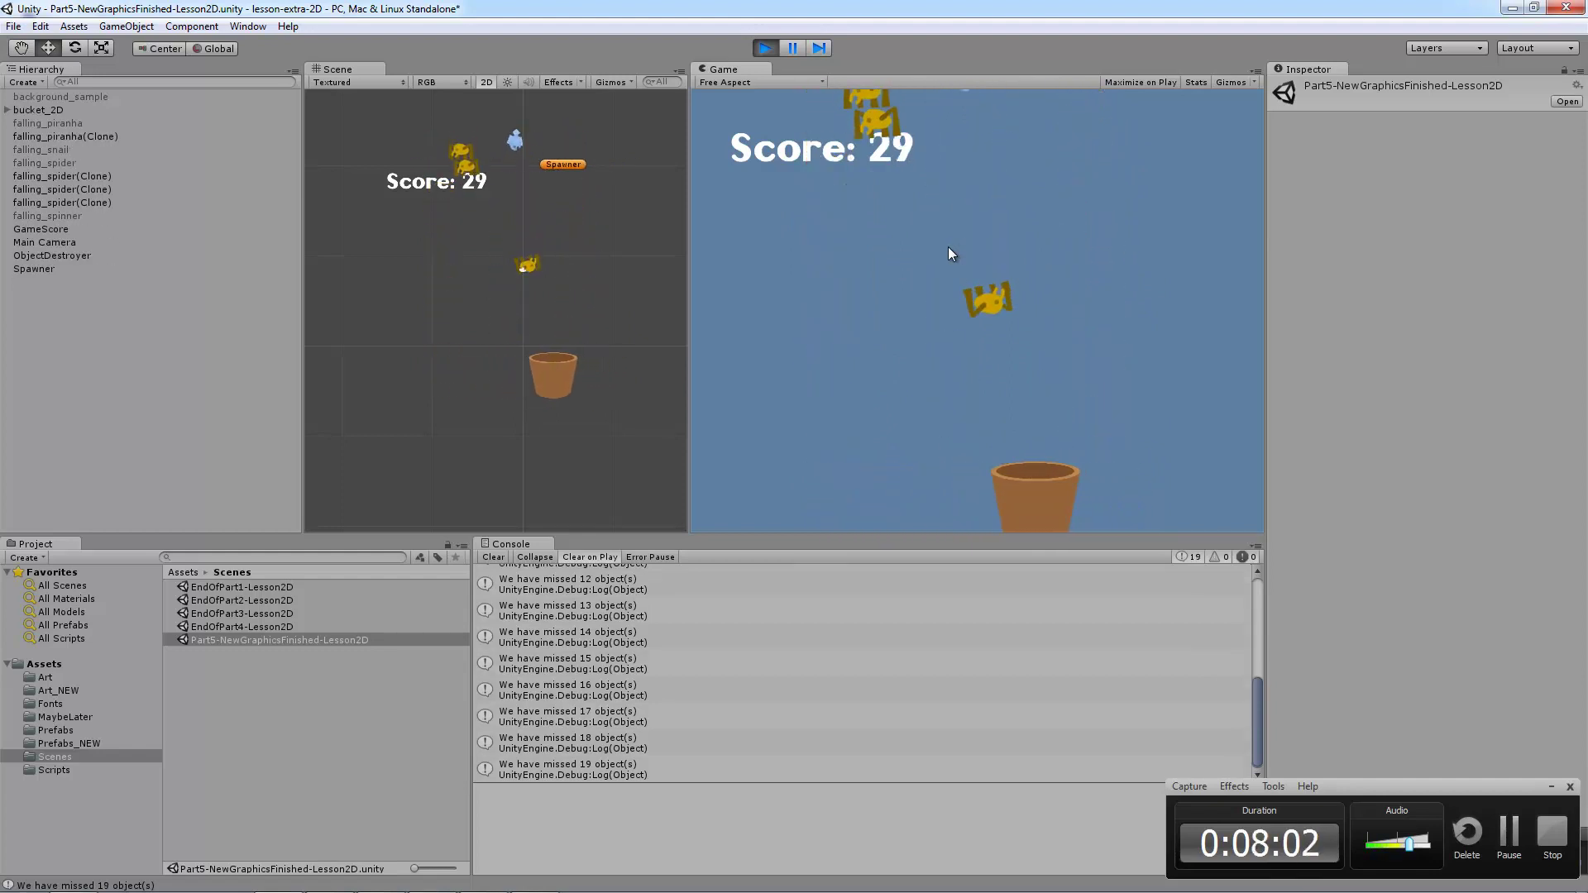
{"action": "key", "text": "Left"}
{"action": "key", "text": "Right"}
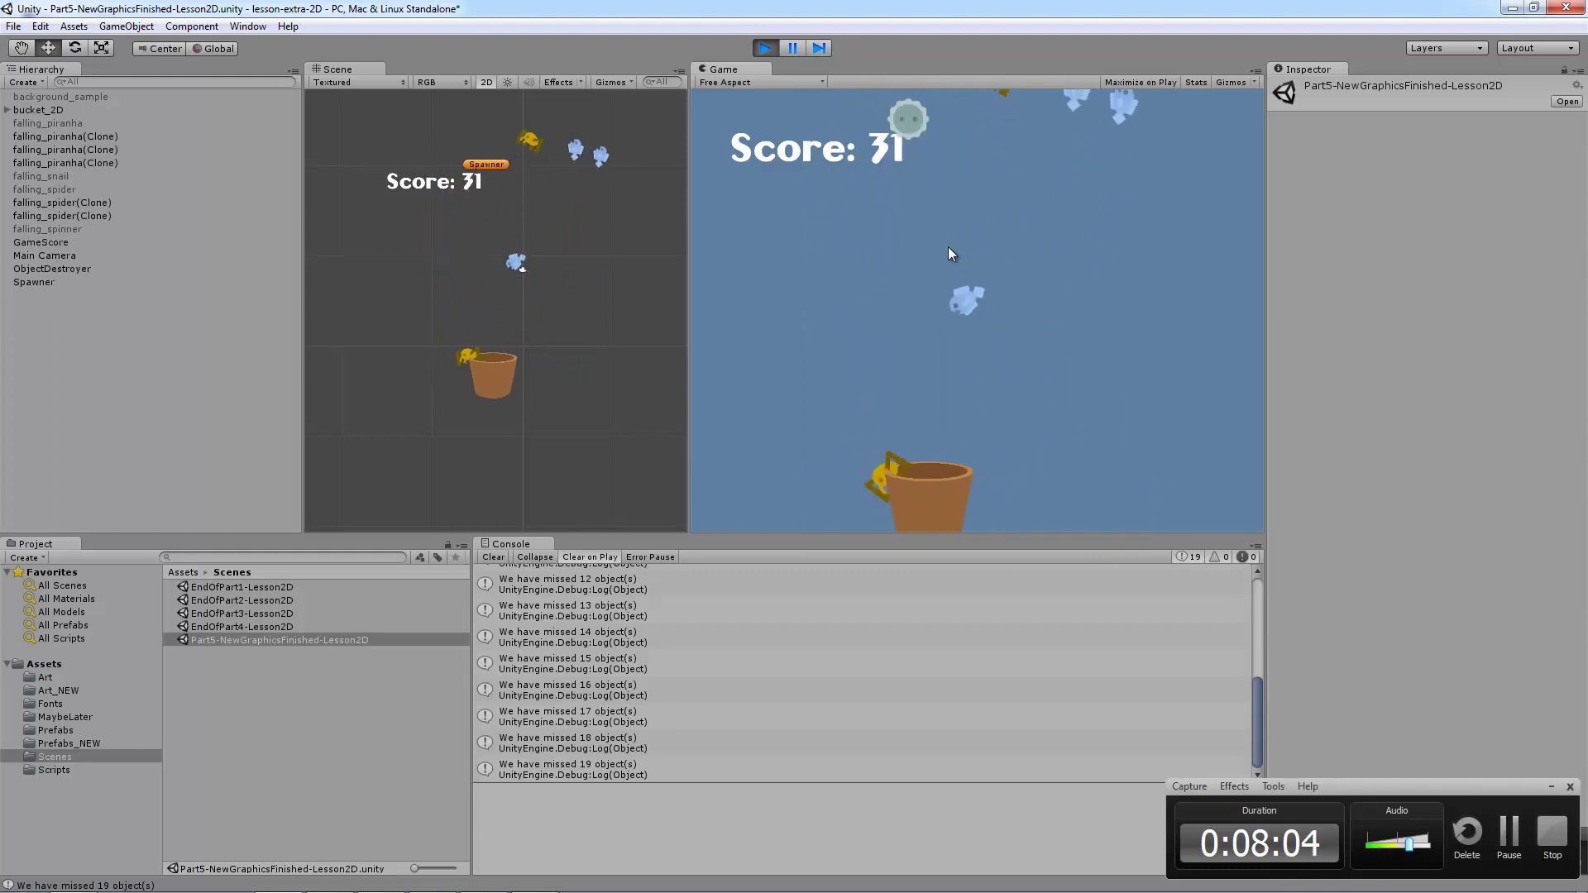
{"action": "key", "text": "Right"}
{"action": "key", "text": "Left"}
{"action": "key", "text": "Right"}
{"action": "key", "text": "Left"}
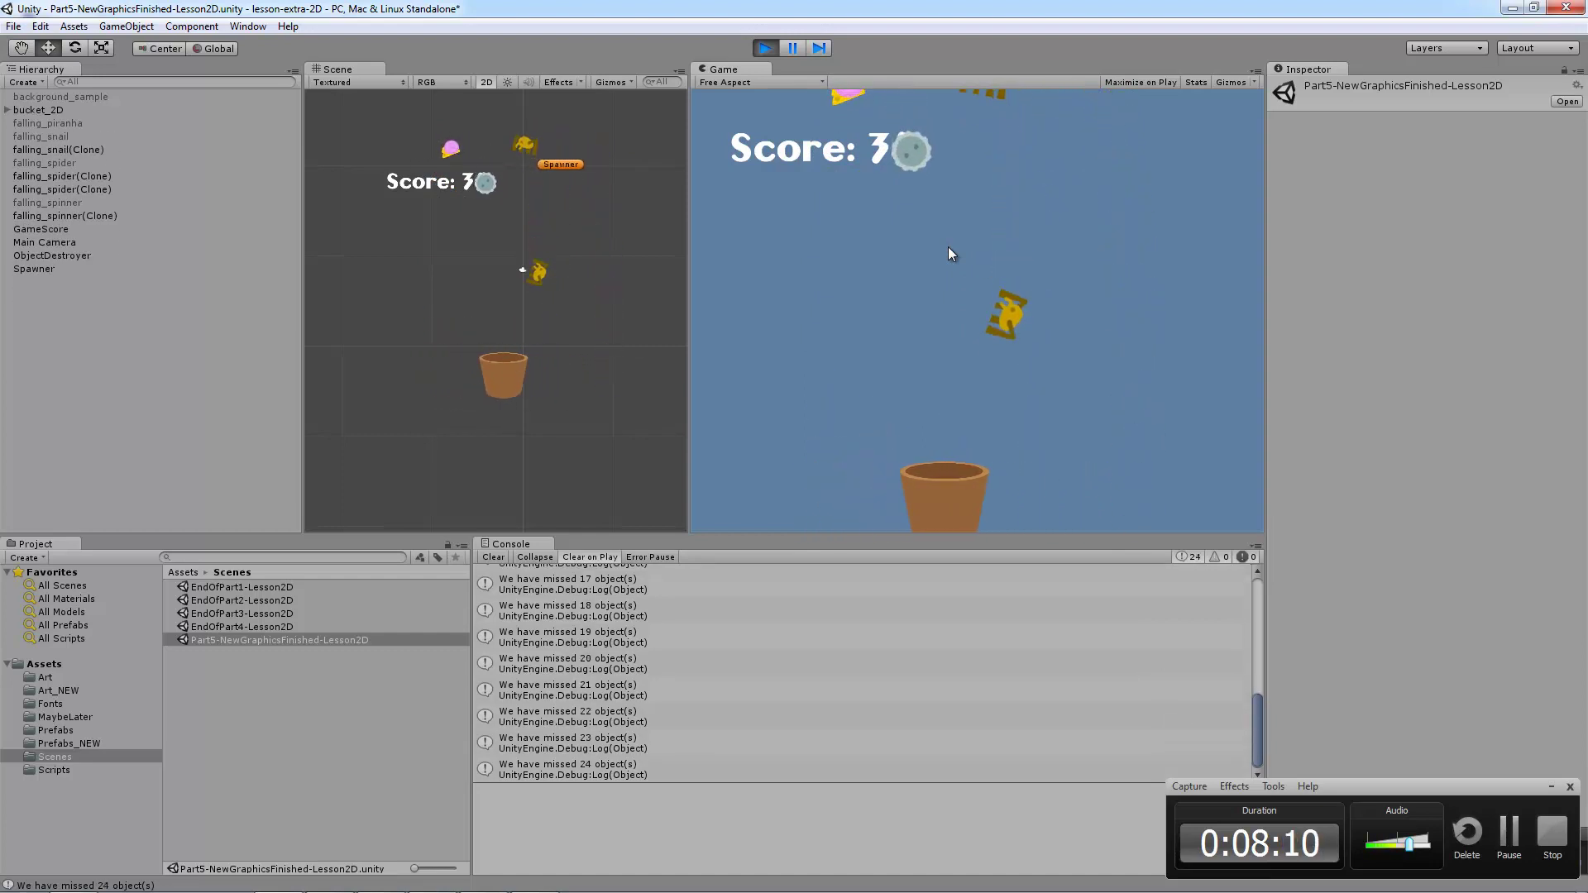
{"action": "key", "text": "Right"}
{"action": "key", "text": "Left"}
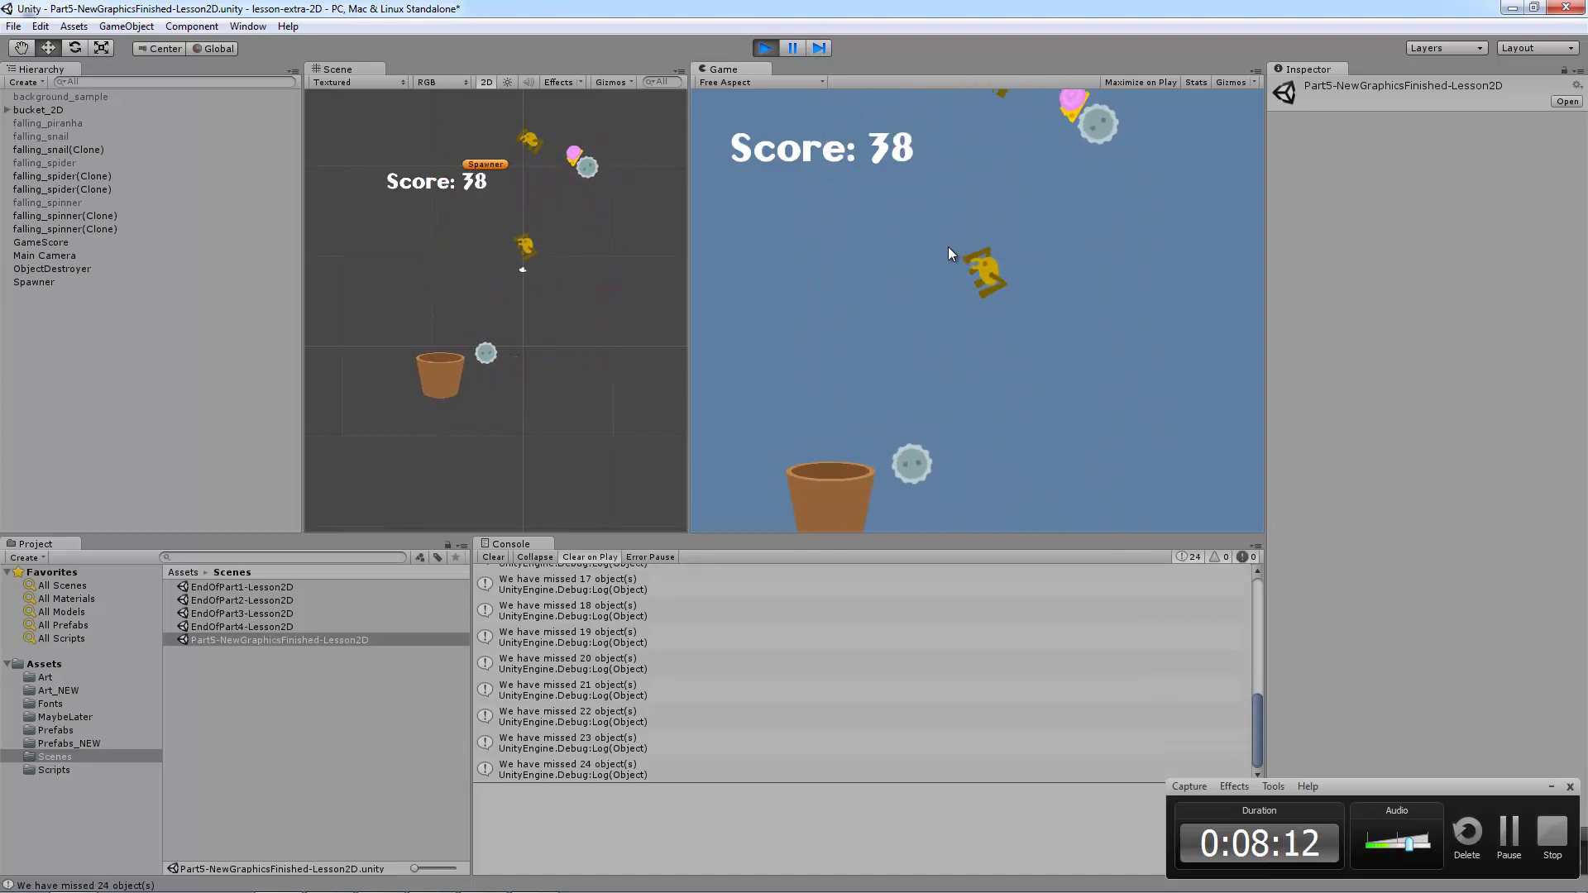
{"action": "key", "text": "Right"}
{"action": "key", "text": "Left"}
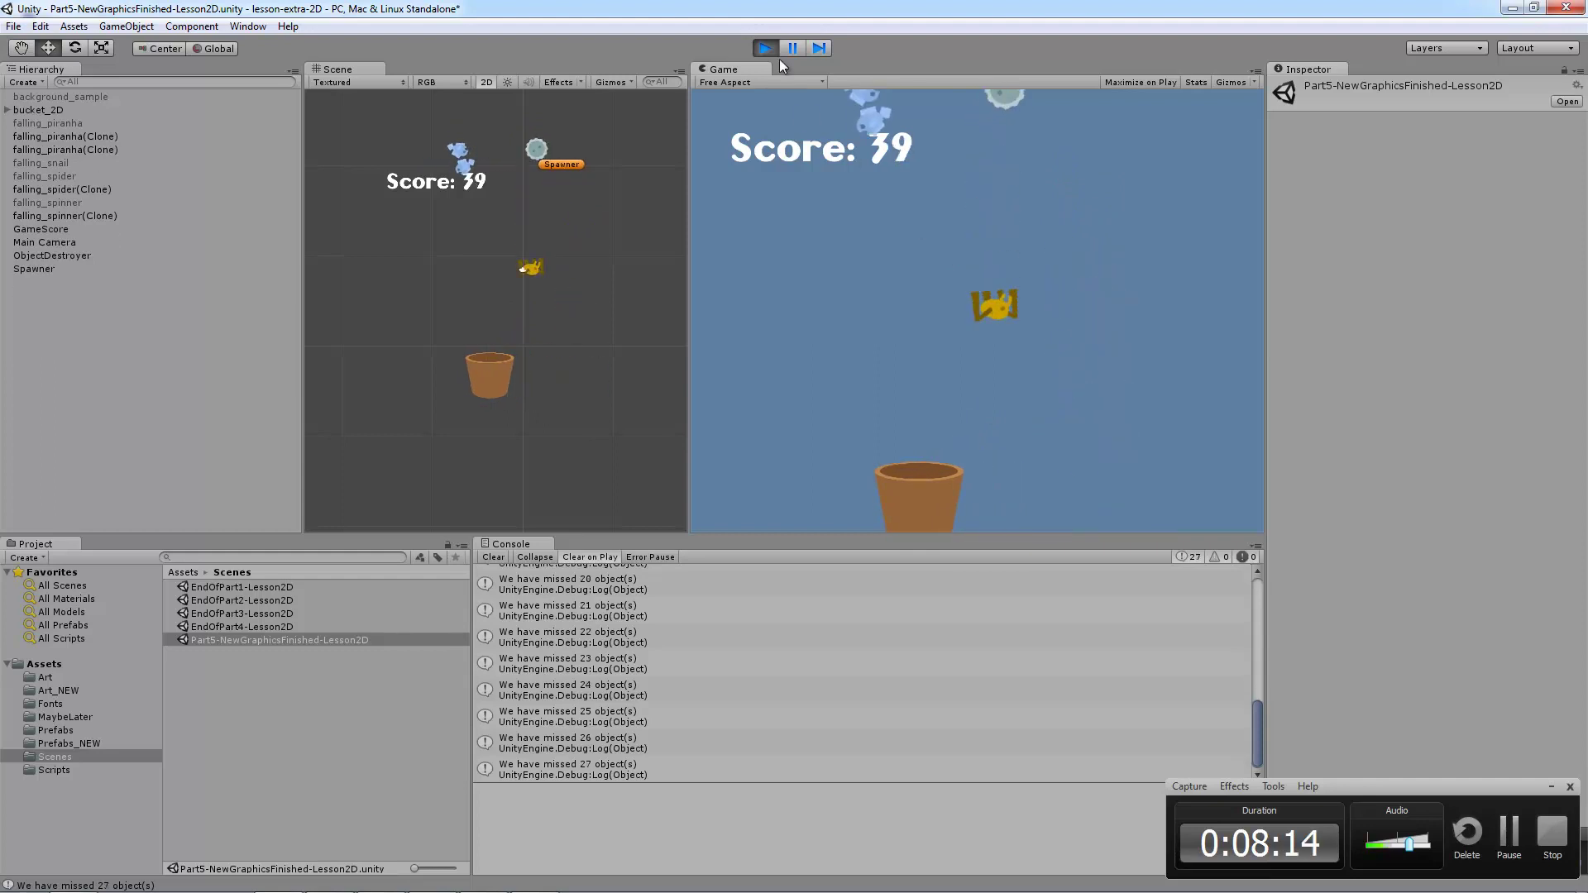
{"action": "left_click", "coordinate": [765, 48]}
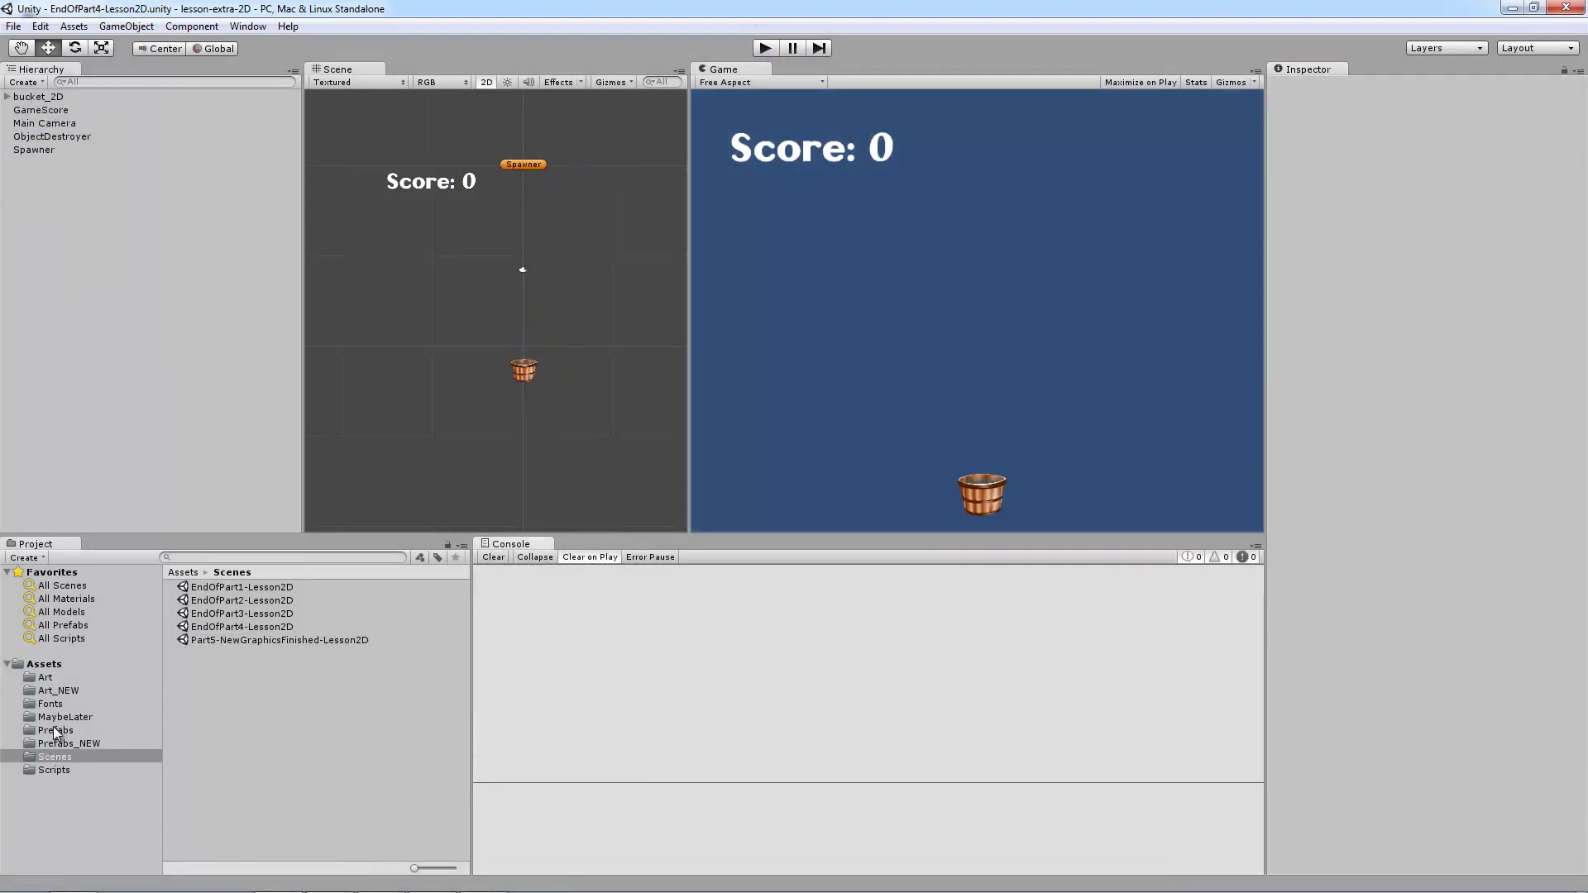
Delete all the bucket, piranha, snail, spider and spinner textures from the Art_NEW folder.
{"action": "left_click", "coordinate": [58, 691]}
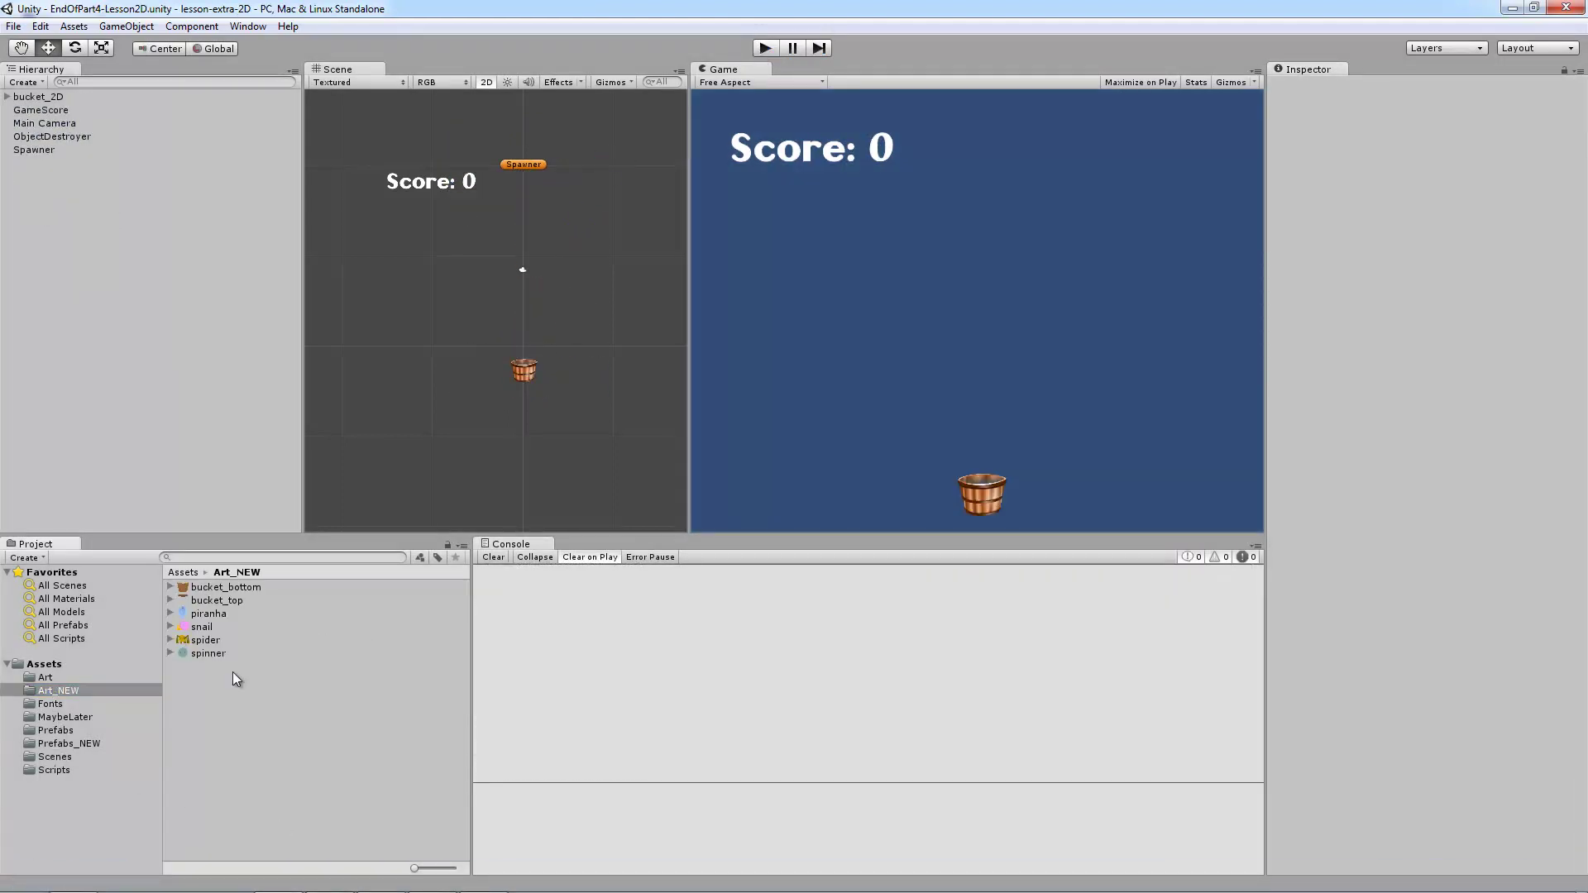
{"action": "left_click", "coordinate": [217, 587]}
{"action": "left_click", "coordinate": [210, 654], "text": "shift"}
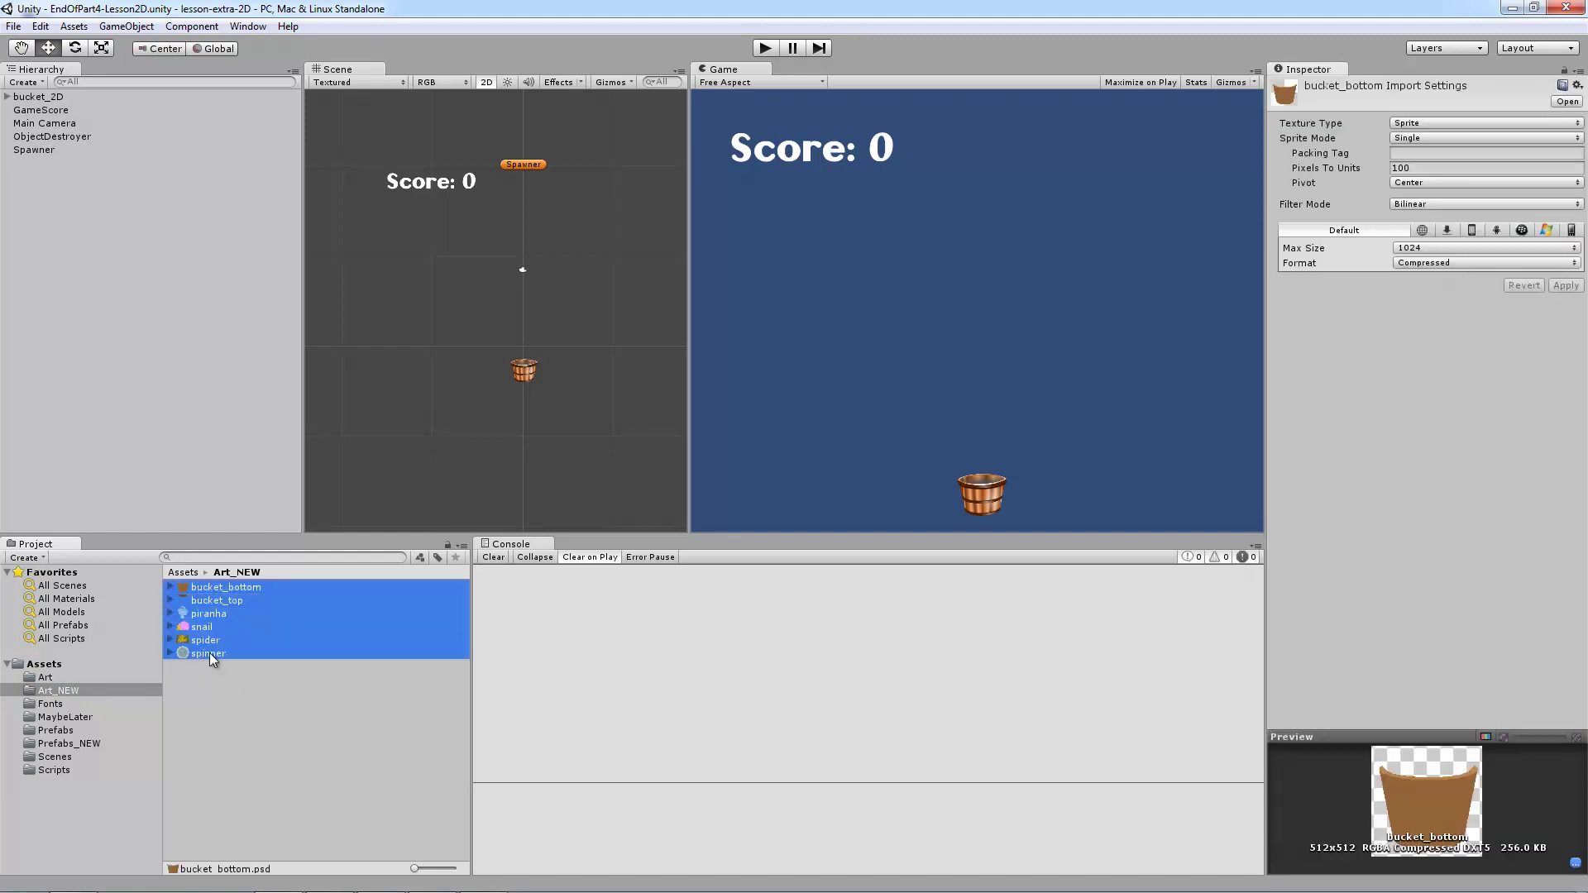
{"action": "key", "text": "Delete"}
{"action": "key", "text": "Return"}
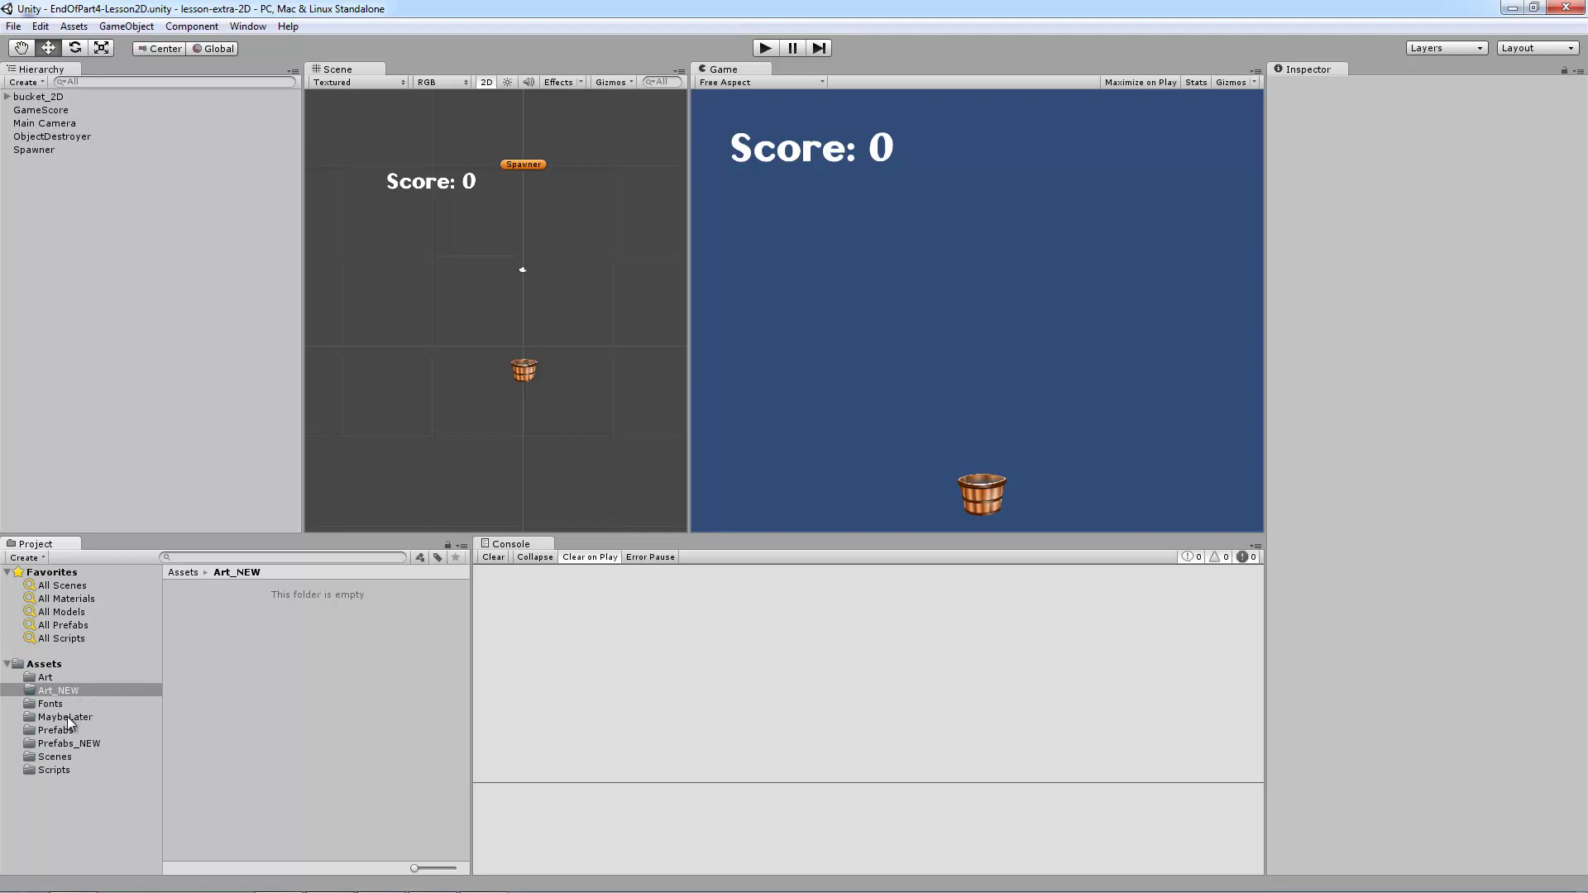
Duplicate the EndOfPart4-Lesson2D scene in the Scenes folder.
{"action": "left_click", "coordinate": [55, 757]}
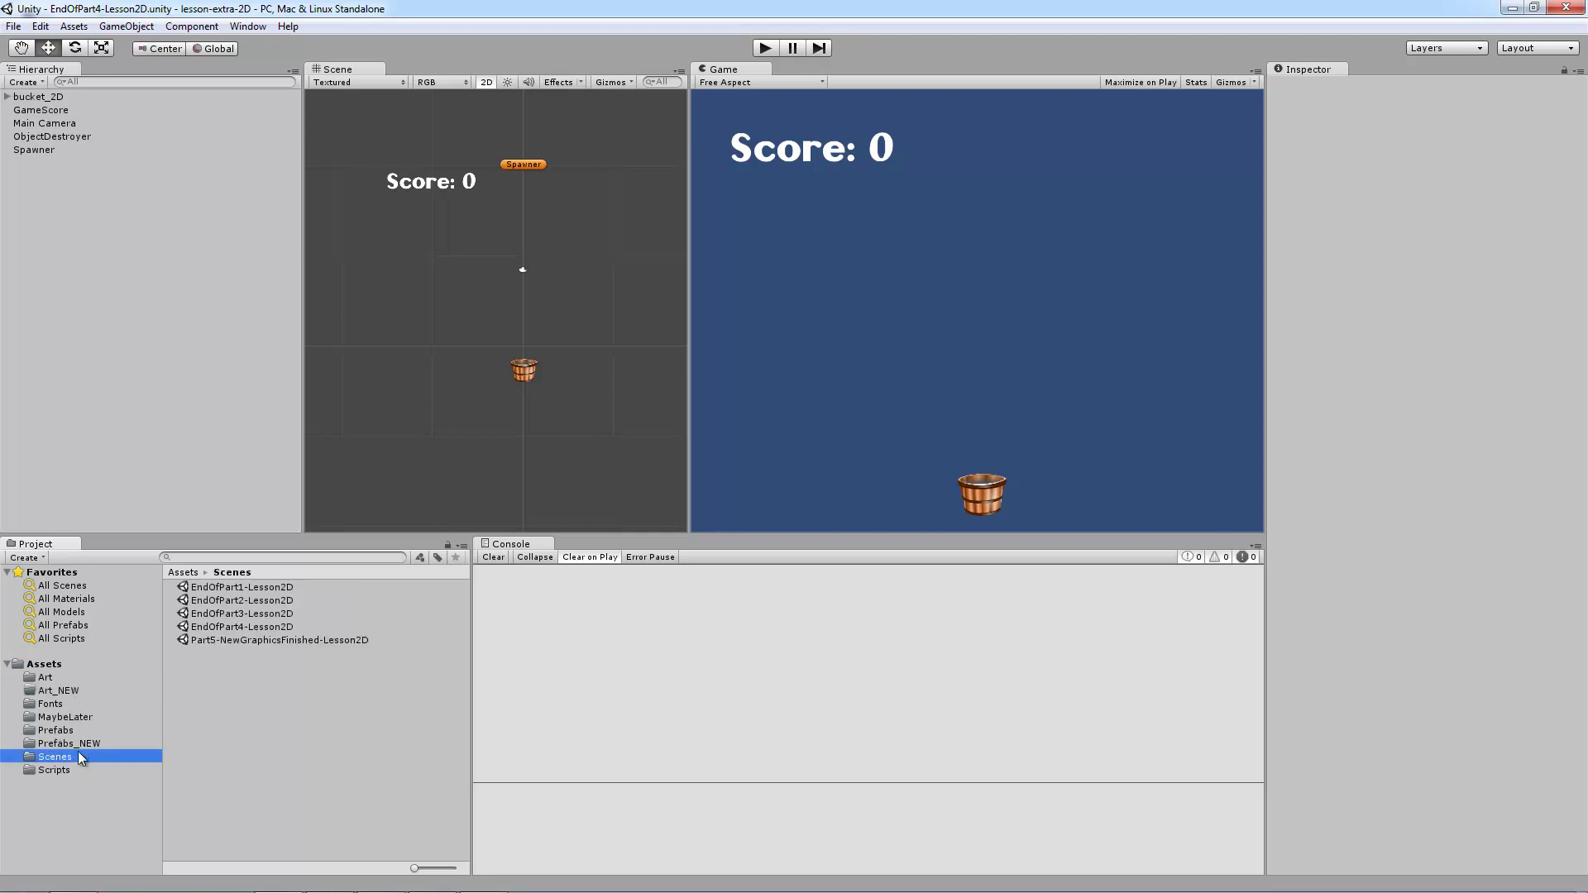
{"action": "left_click", "coordinate": [269, 628]}
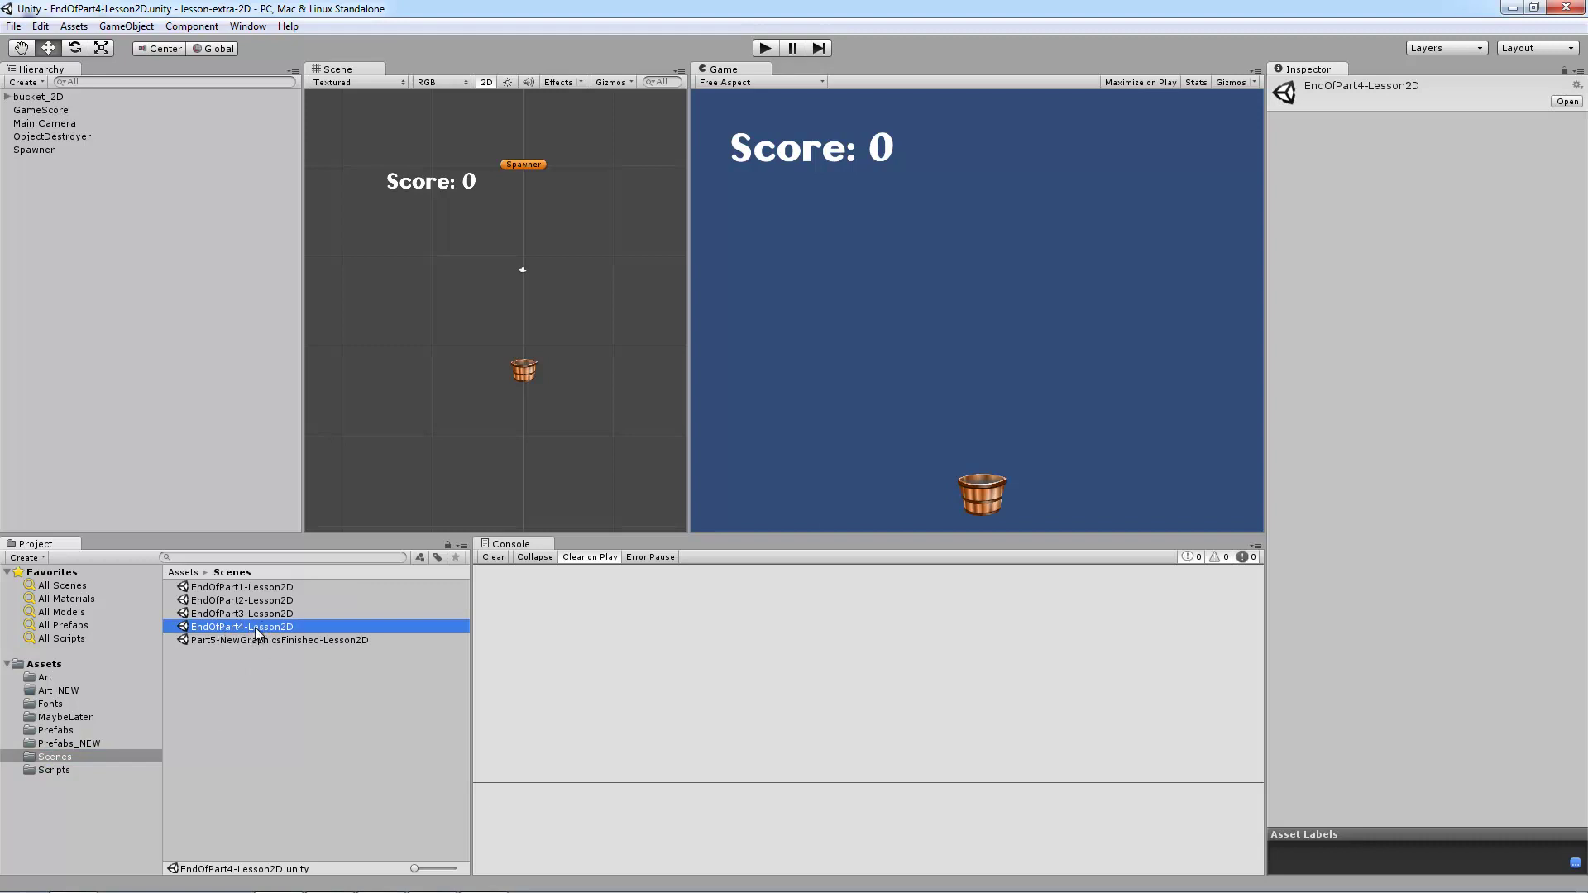
{"action": "key", "text": "ctrl+d"}
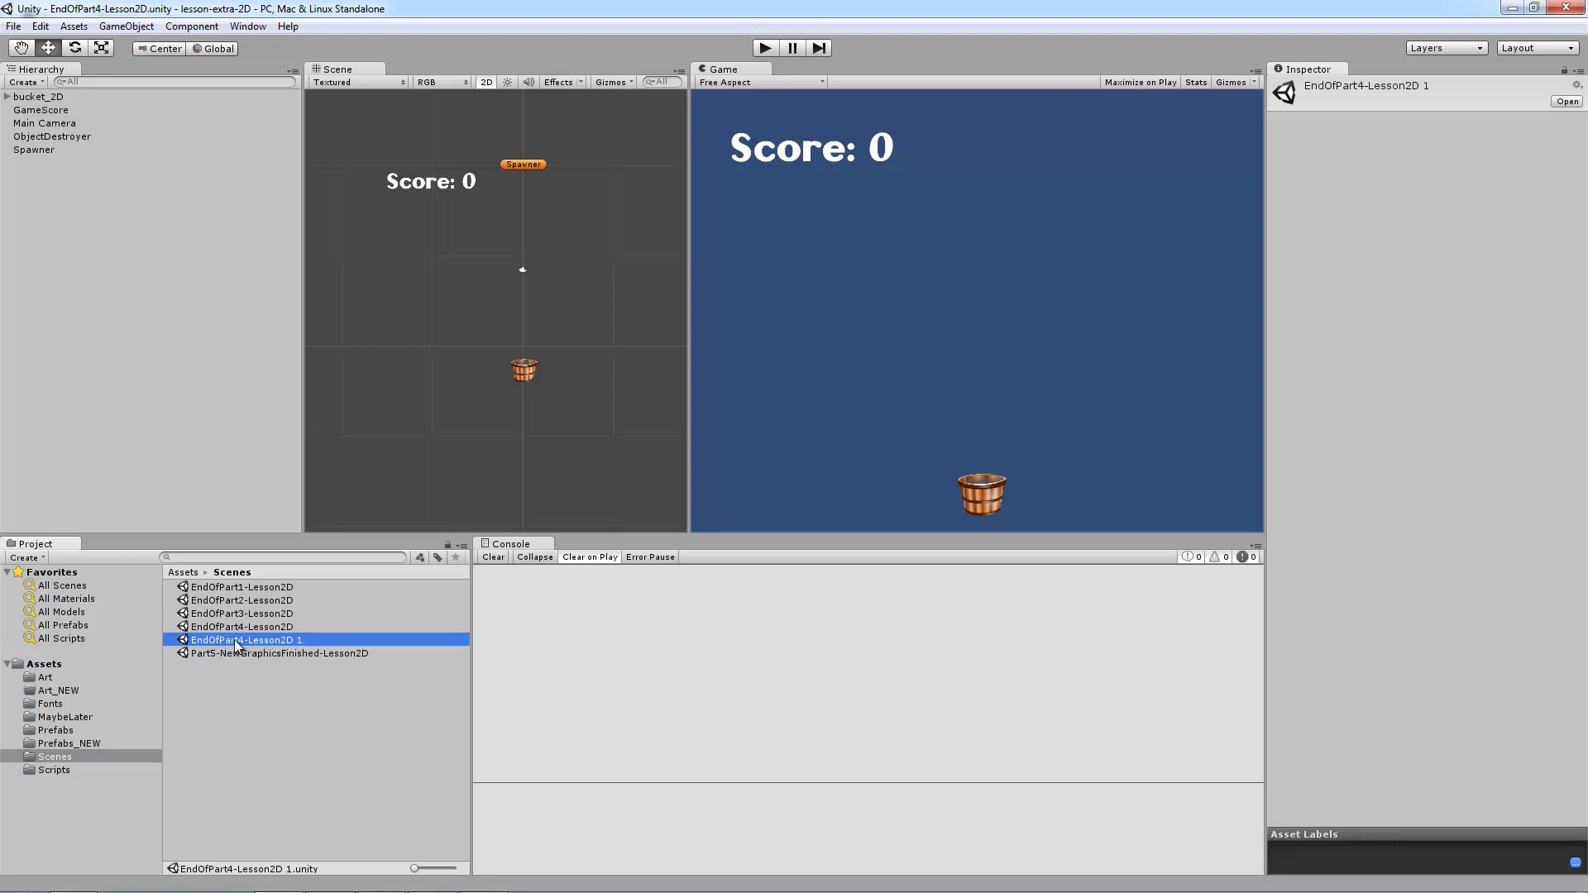
Rename the duplicated scene as Part5-Lesson2D and open it.
{"action": "left_click", "coordinate": [245, 641]}
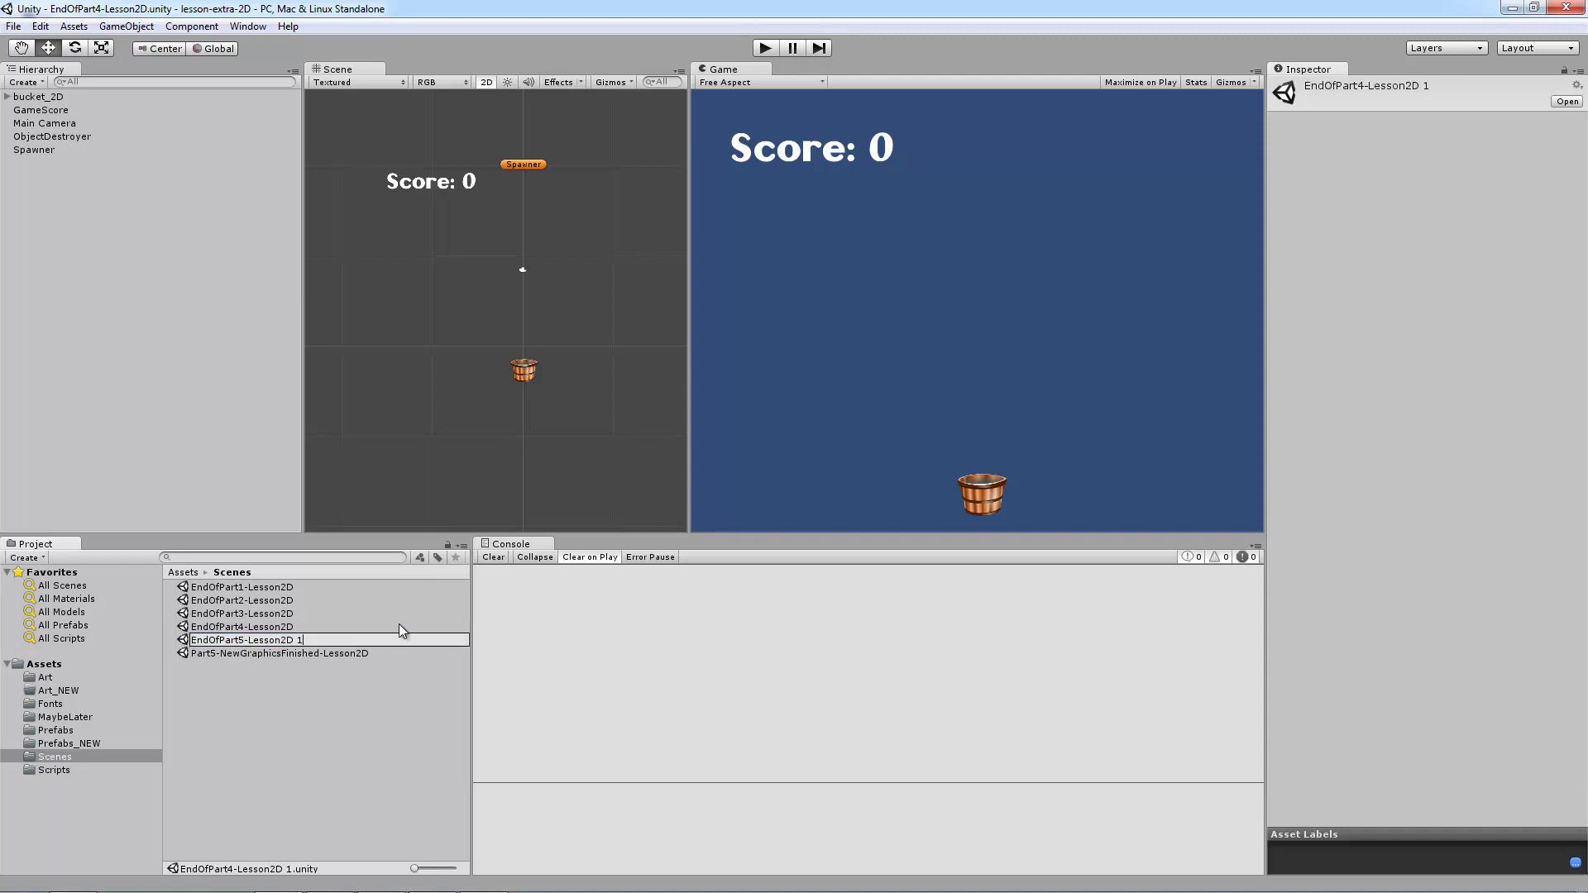
{"action": "key", "text": "End"}
{"action": "key", "text": "BackSpace"}
{"action": "key", "text": "BackSpace"}
{"action": "key", "text": "Home"}
{"action": "key", "text": "Delete"}
{"action": "key", "text": "Delete"}
{"action": "key", "text": "Delete"}
{"action": "key", "text": "Delete"}
{"action": "key", "text": "Delete"}
{"action": "key", "text": "Return"}
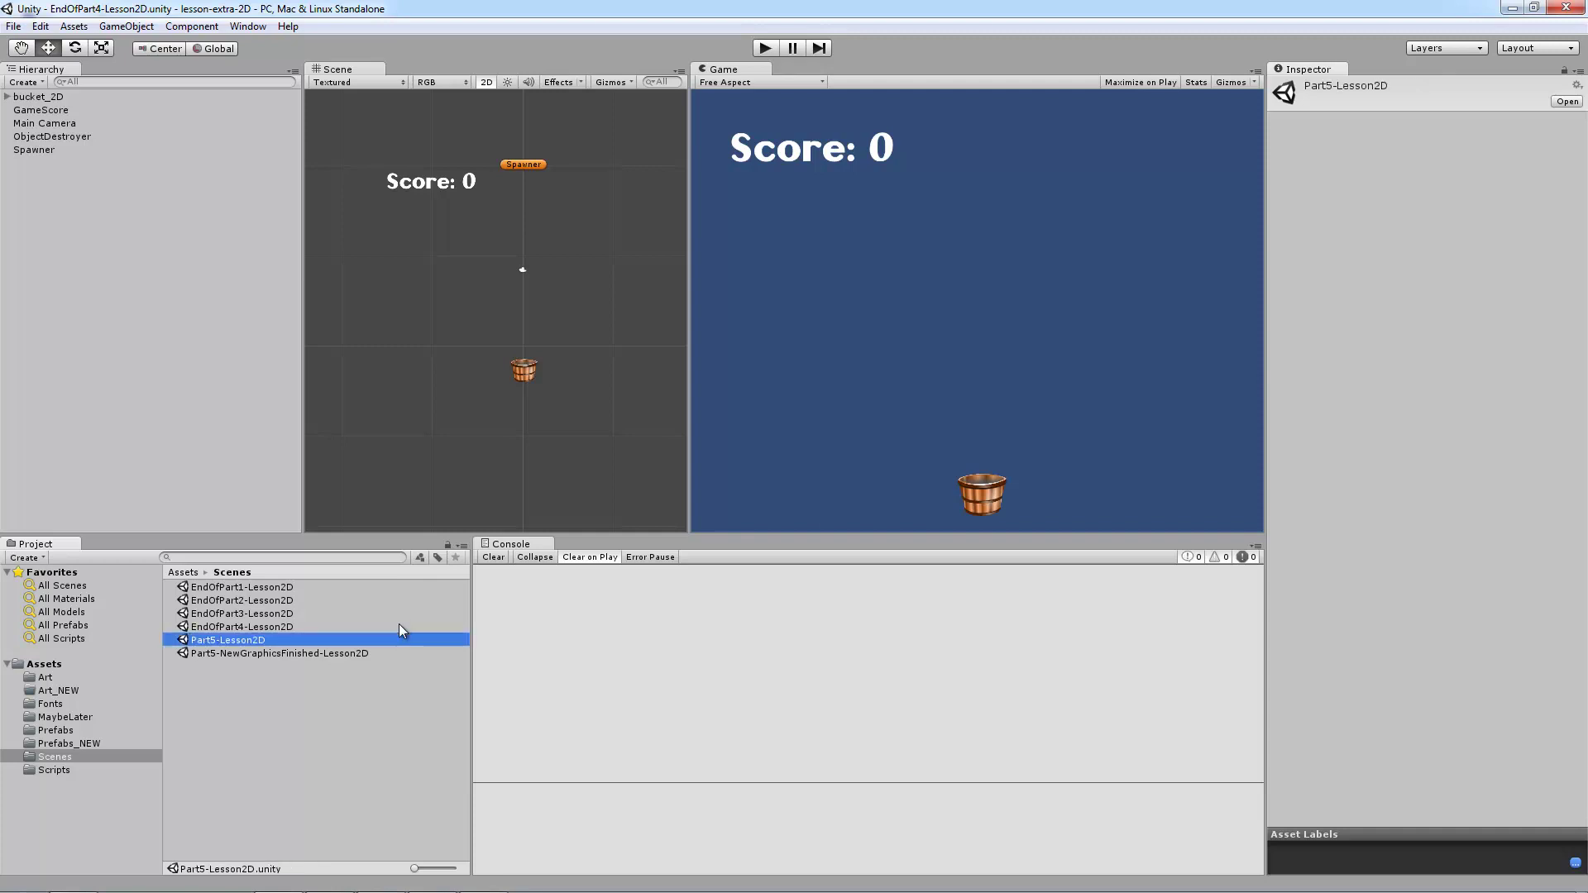
{"action": "double_click", "coordinate": [231, 641]}
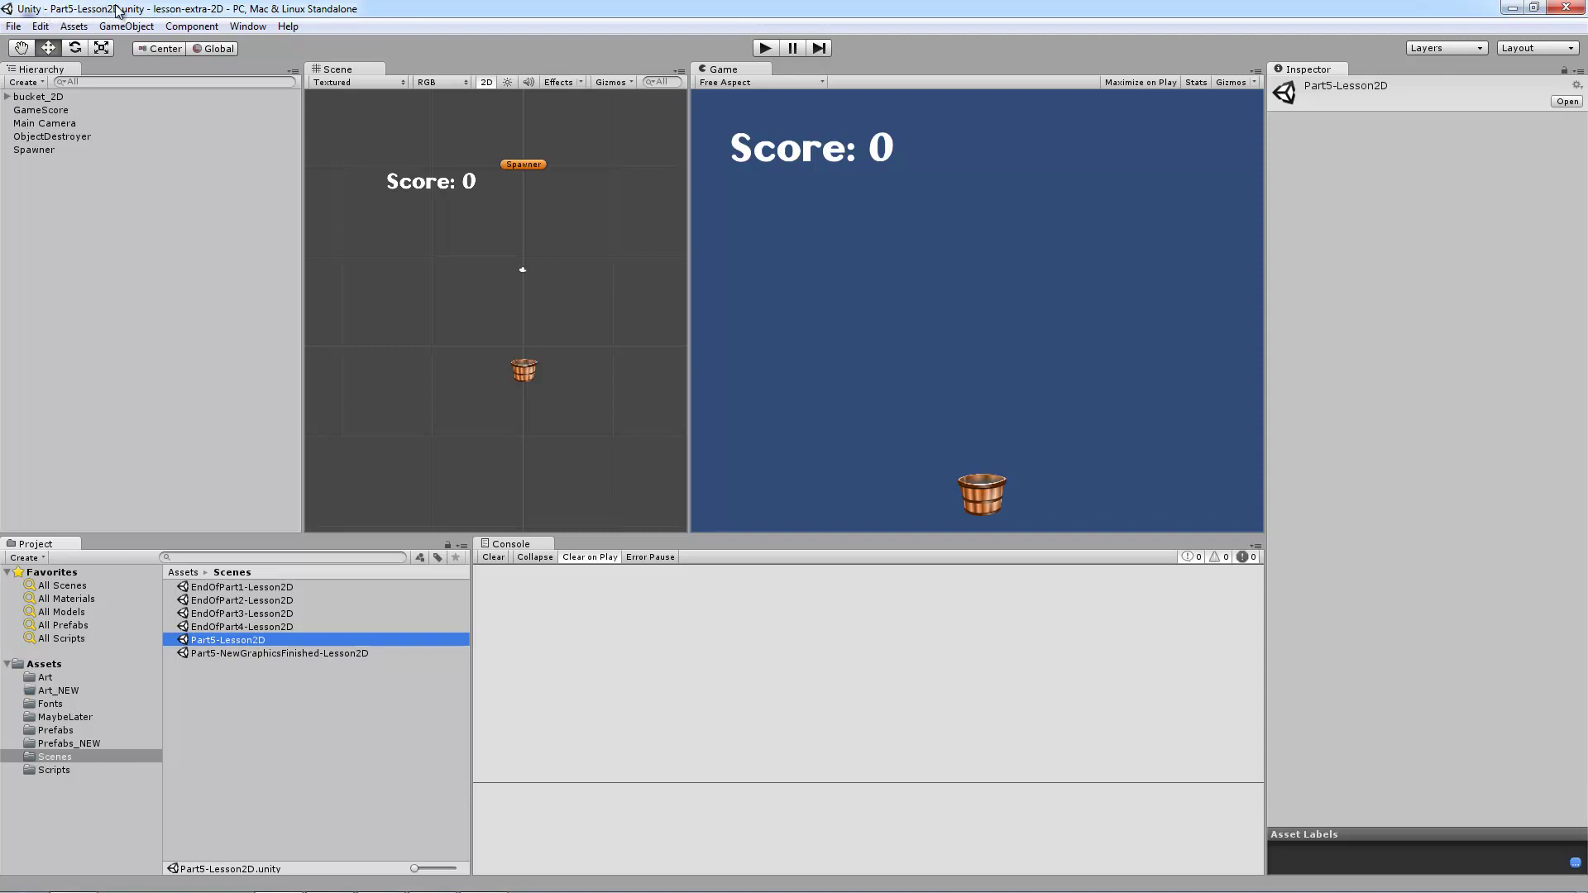
Play-test the Part5-Lesson2D scene with the old graphics, steering the bucket both ways, and stop the game.
{"action": "left_click", "coordinate": [765, 48]}
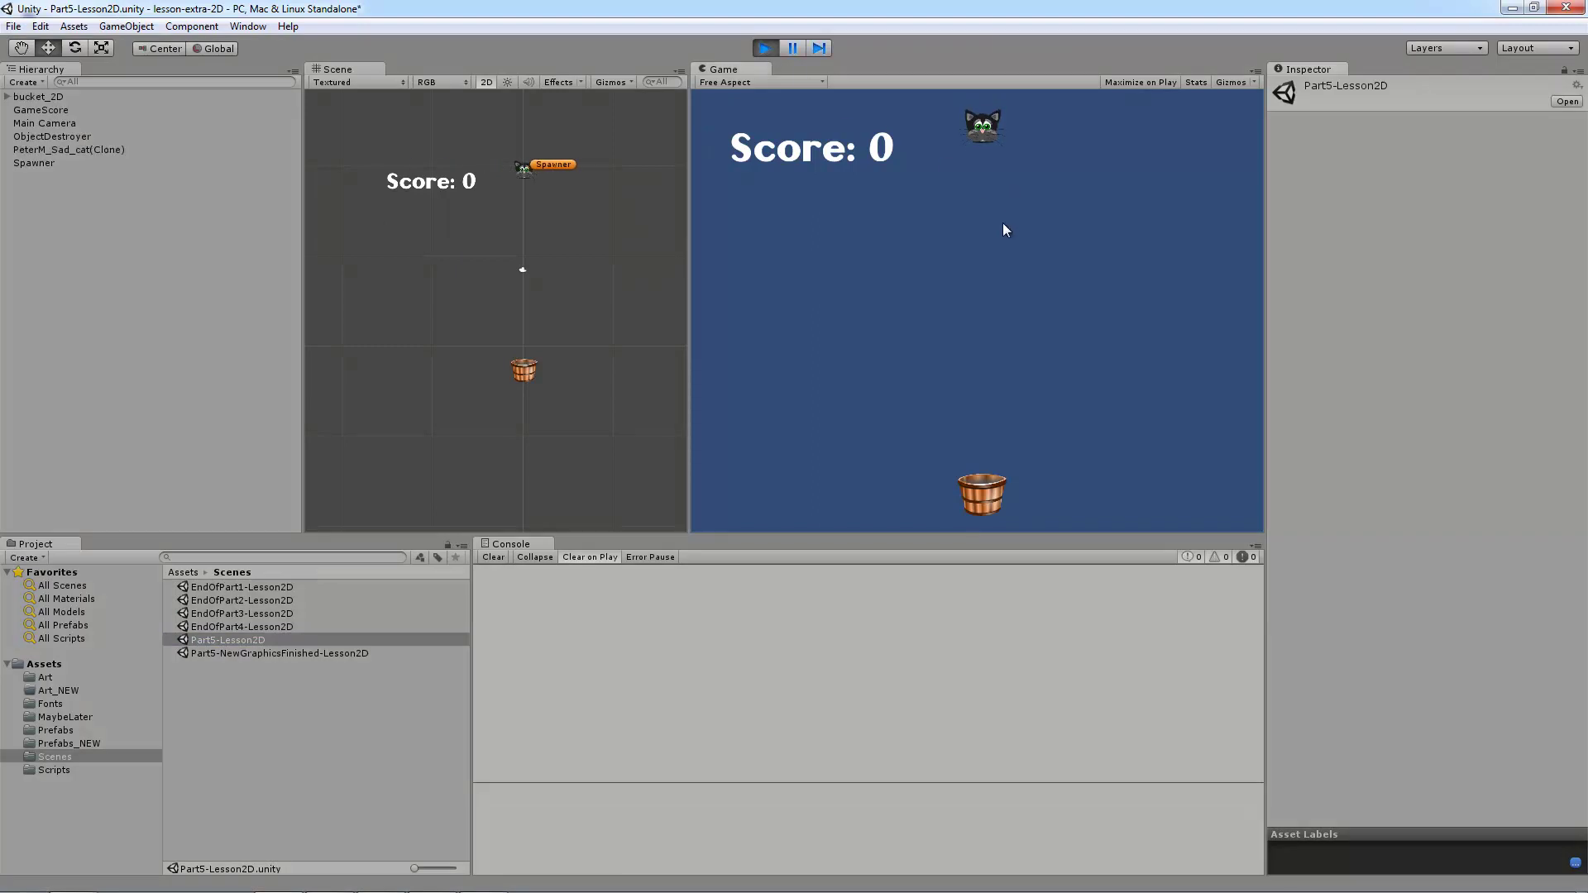
{"action": "key", "text": "Left"}
{"action": "key", "text": "Right"}
{"action": "key", "text": "Left"}
{"action": "key", "text": "Left"}
{"action": "left_click", "coordinate": [765, 48]}
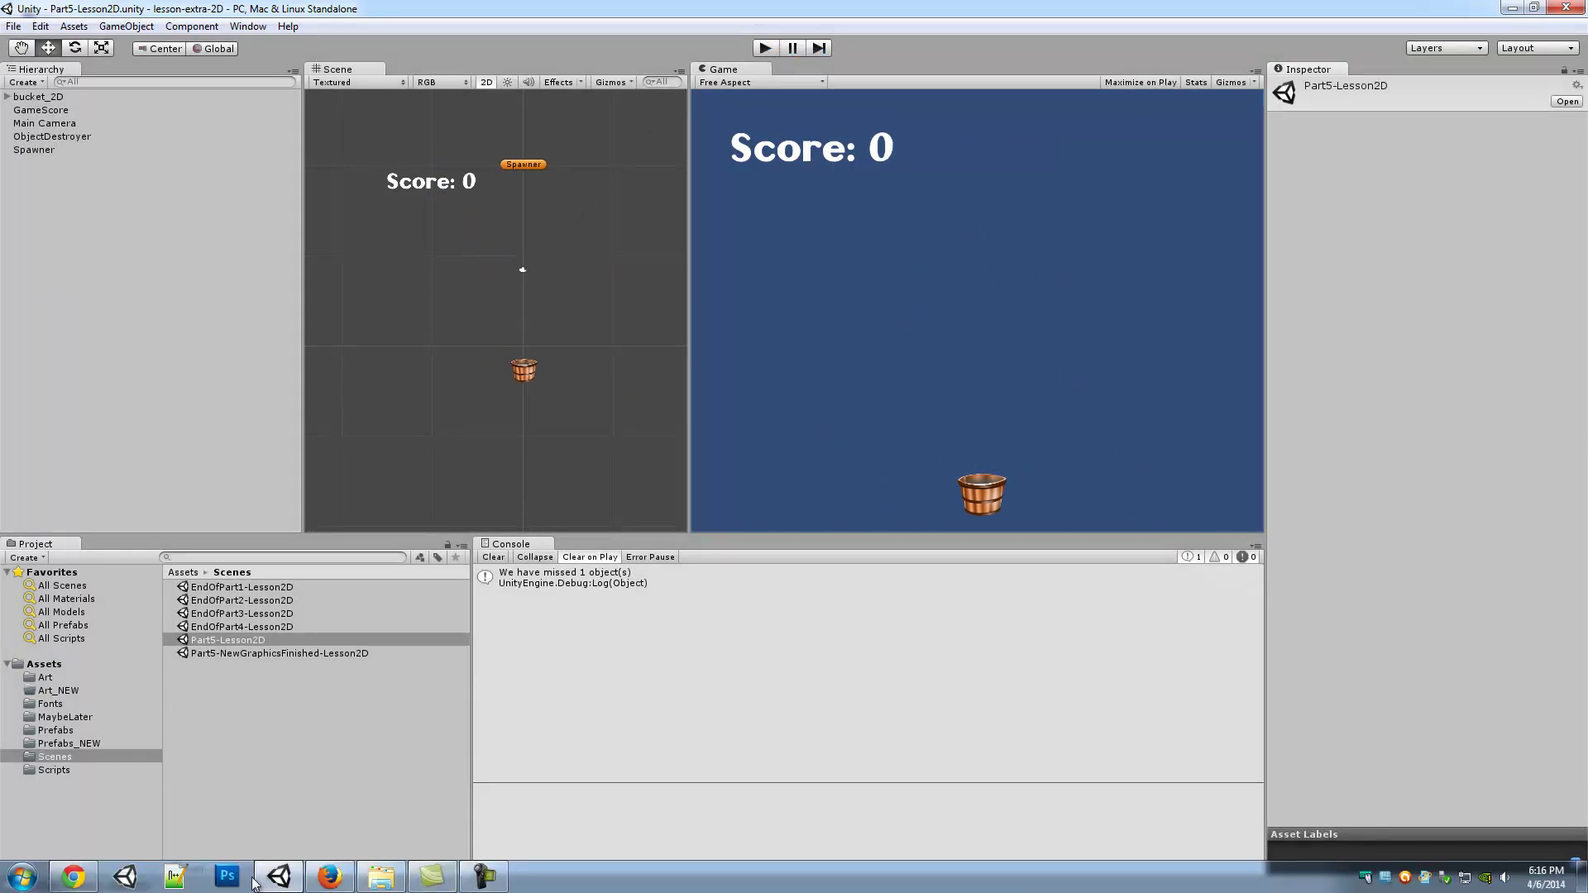
Preview preview.png in Windows Explorer's New Artwork folder, and open the project's Art_NEW folder in another Explorer window.
{"action": "left_click", "coordinate": [381, 876]}
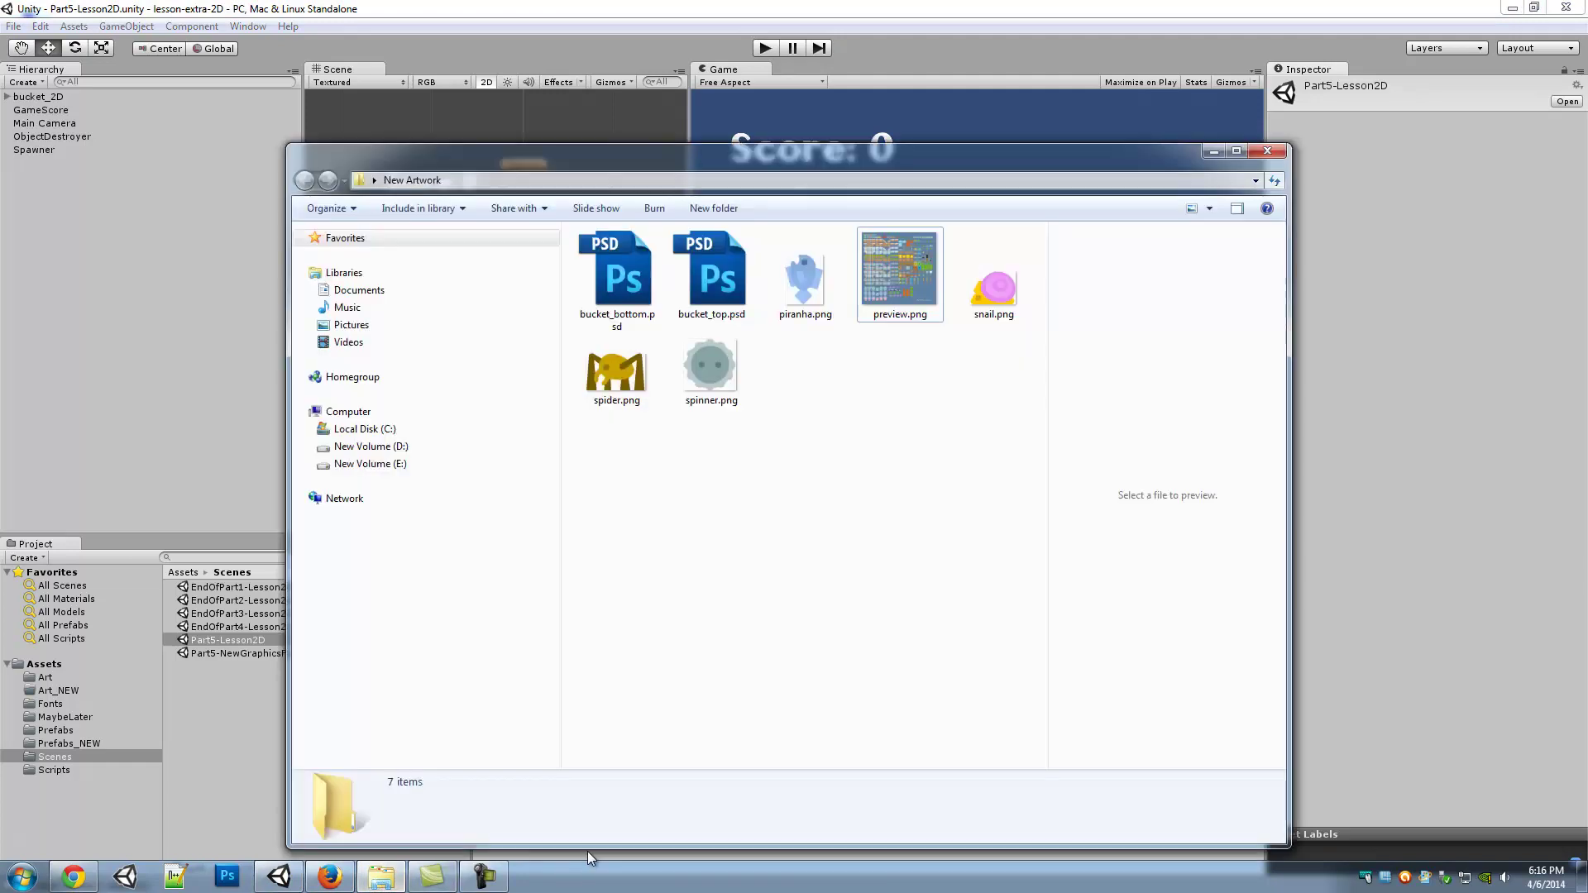
{"action": "left_click", "coordinate": [906, 306]}
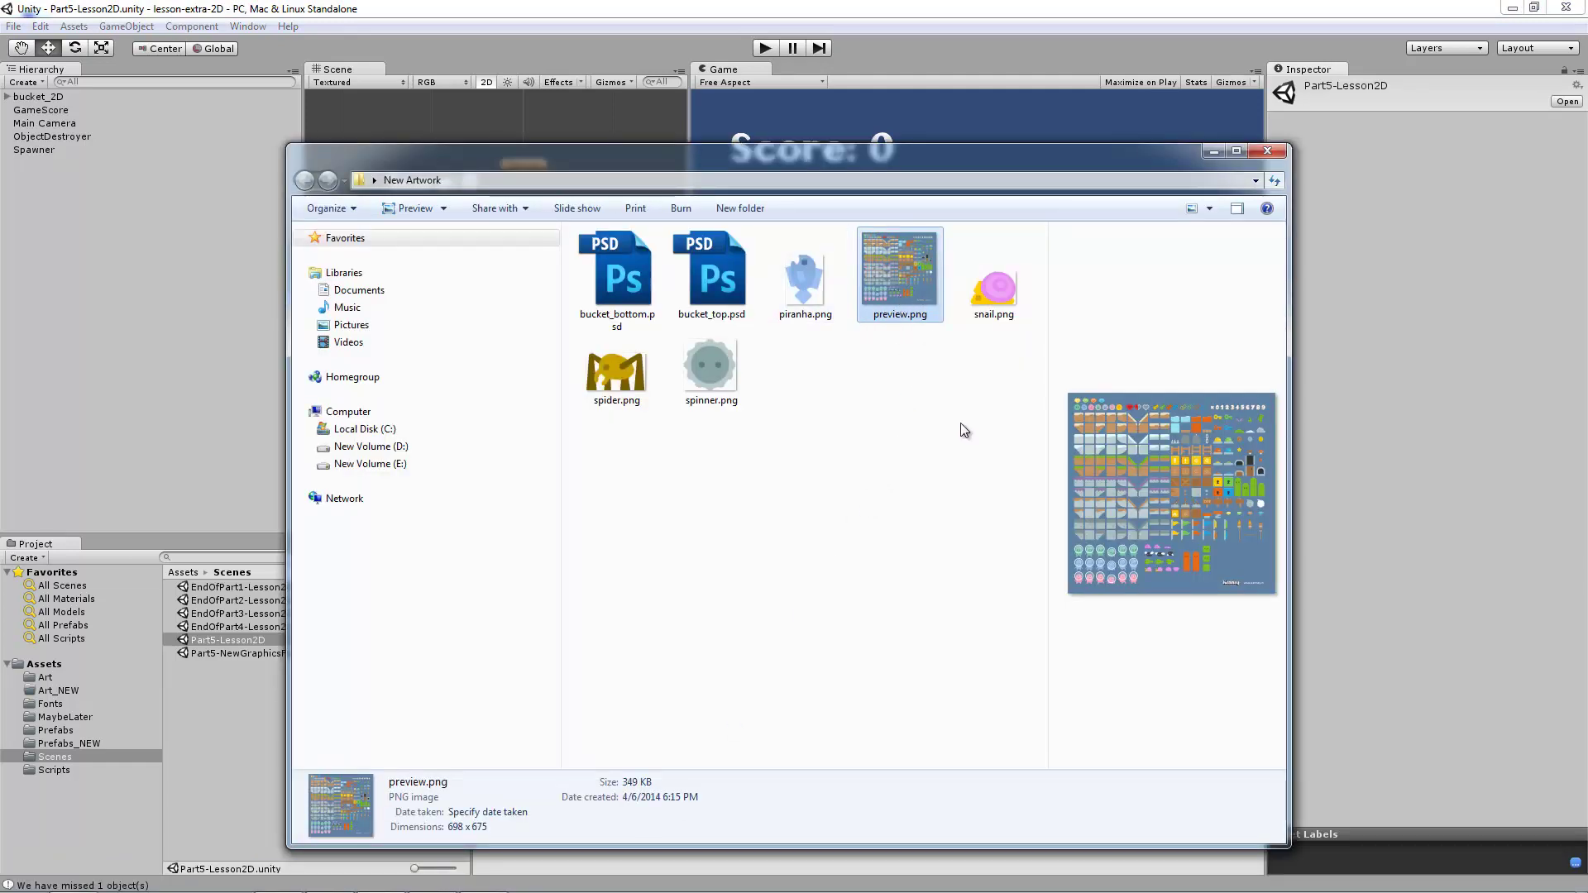
{"action": "left_click", "coordinate": [66, 691]}
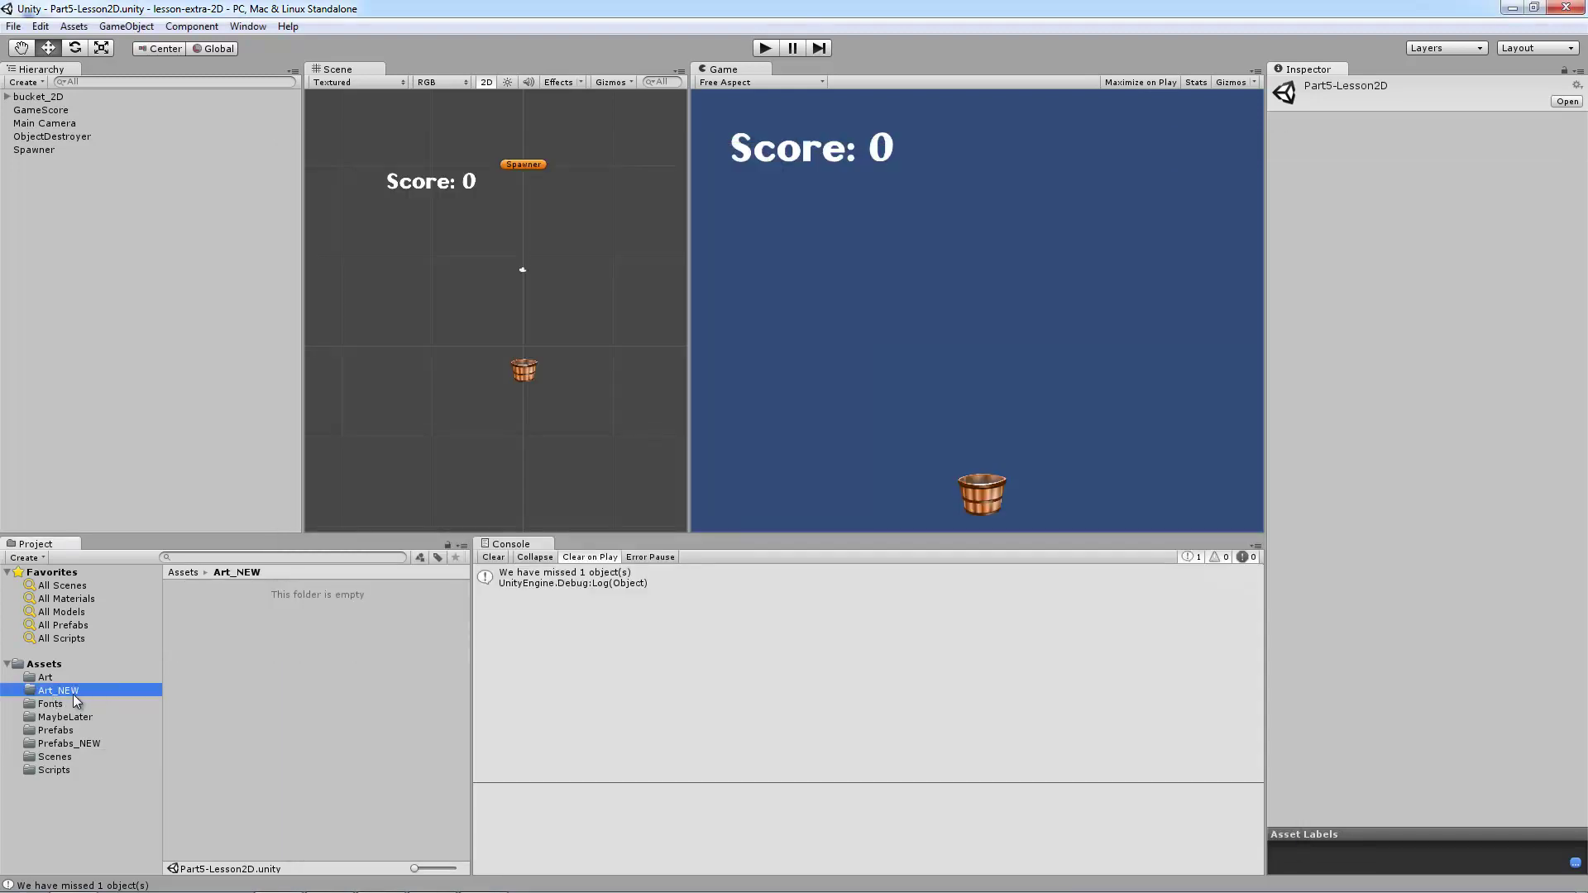
{"action": "right_click", "coordinate": [70, 690]}
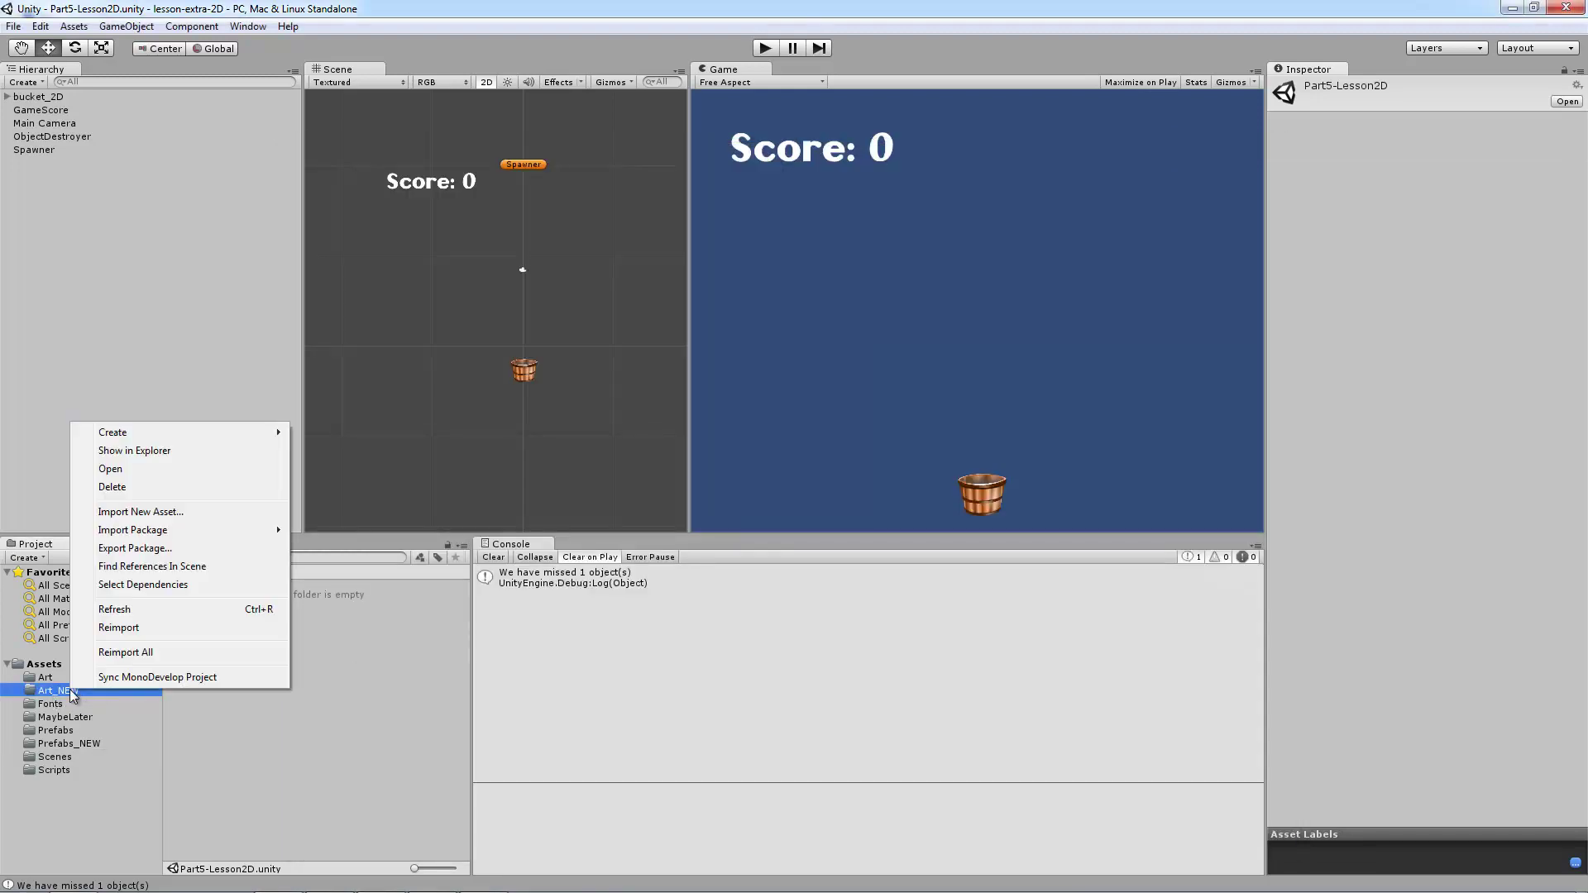
{"action": "left_click", "coordinate": [142, 451]}
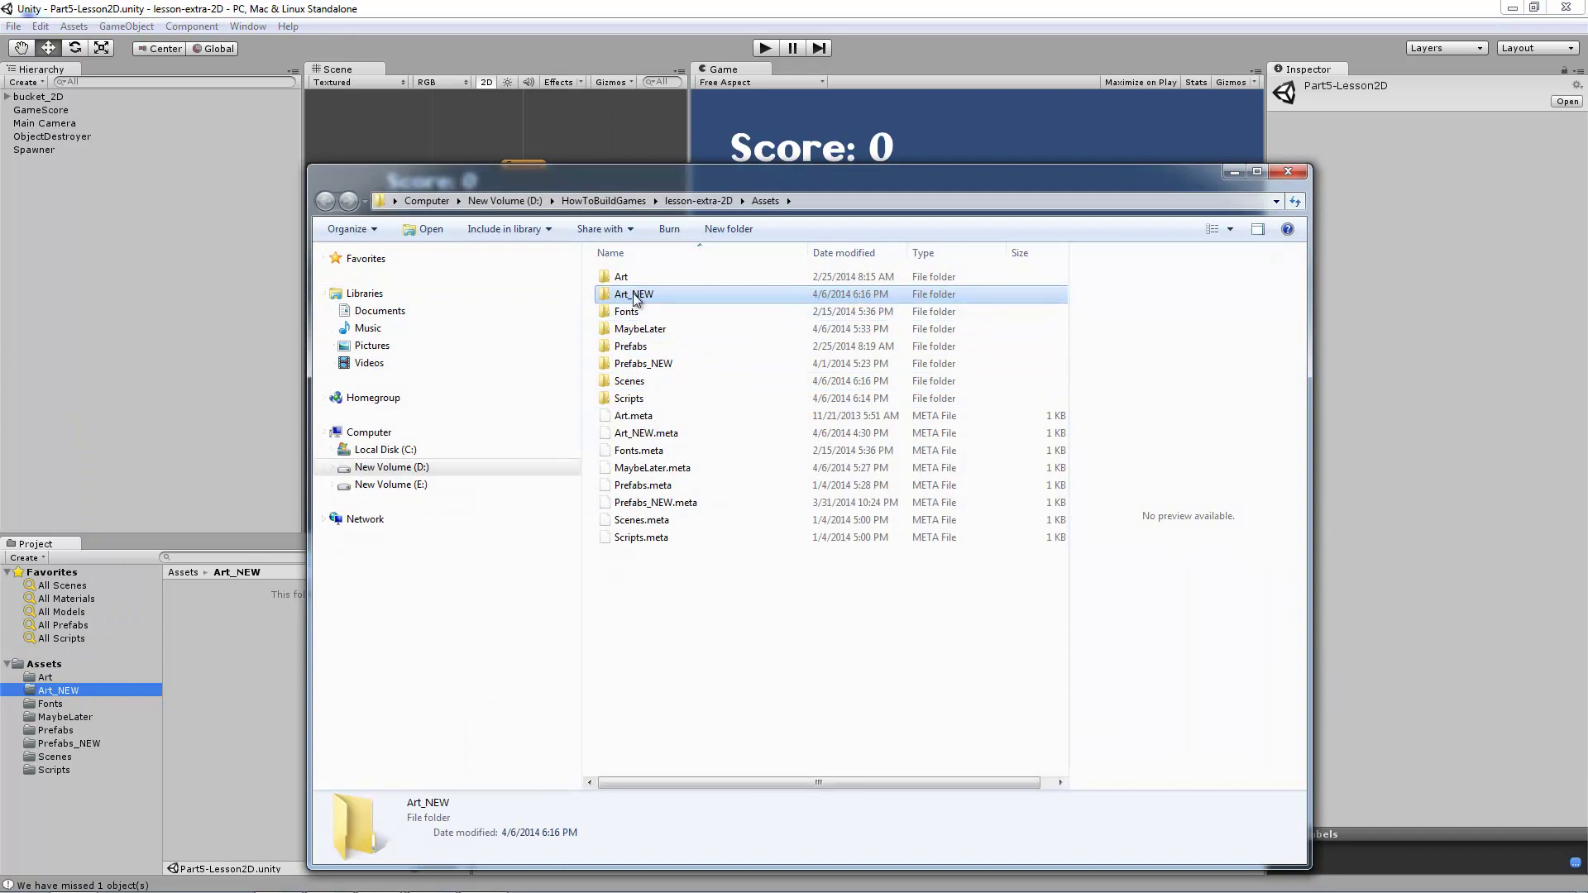
{"action": "double_click", "coordinate": [638, 299]}
{"action": "left_click_drag", "start_coordinate": [885, 188], "coordinate": [608, 138]}
Copy all seven files from the New Artwork folder into the project's Art_NEW folder.
{"action": "key", "text": "alt+Tab"}
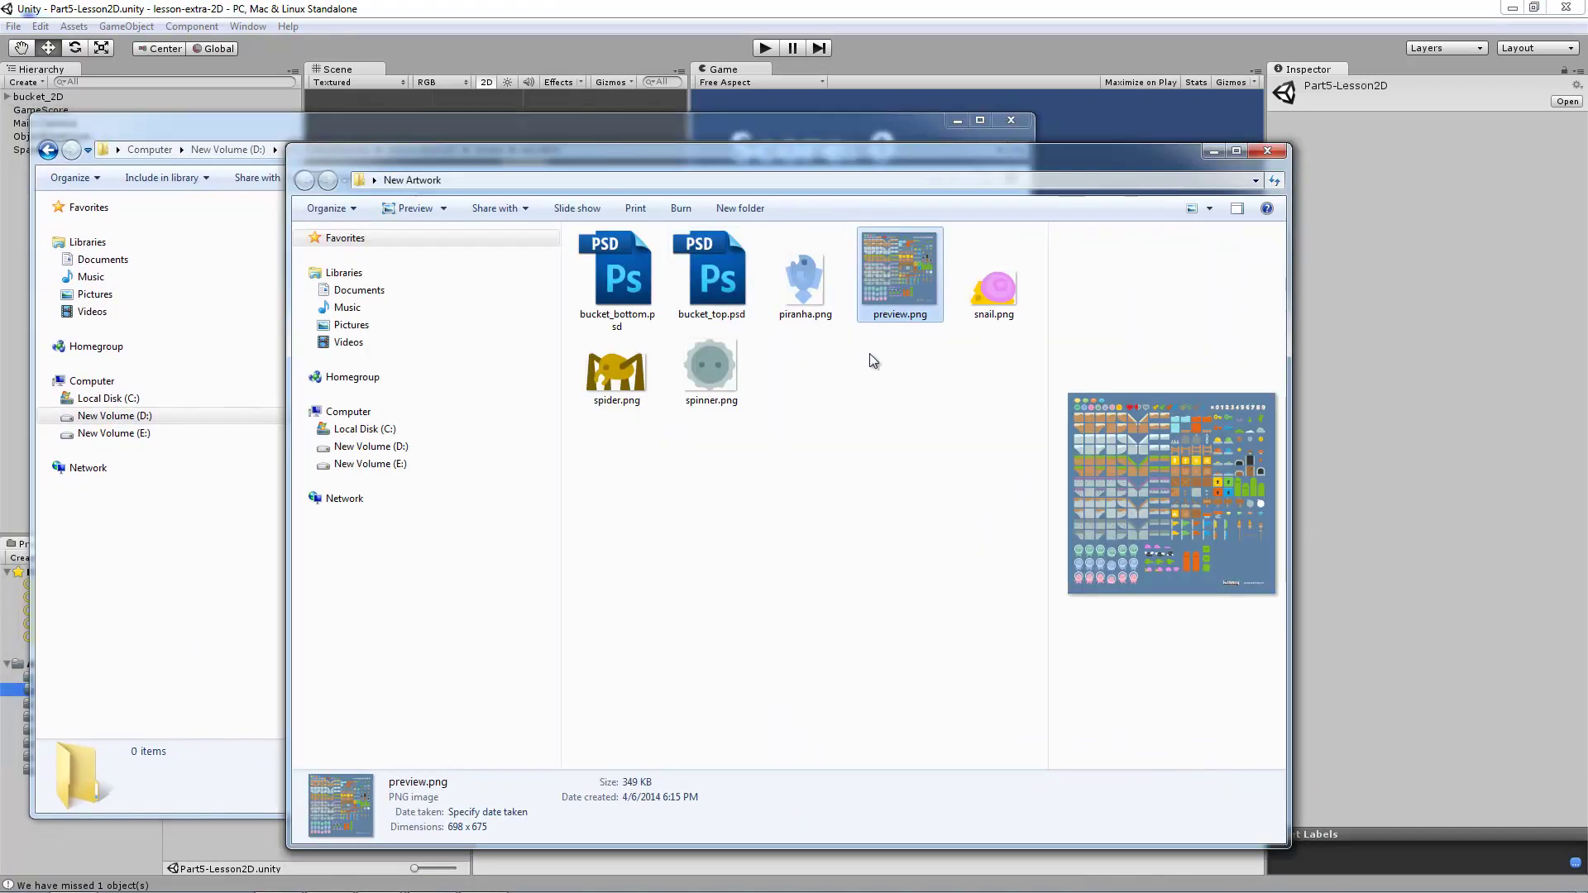
{"action": "left_click_drag", "start_coordinate": [1008, 491], "coordinate": [573, 228]}
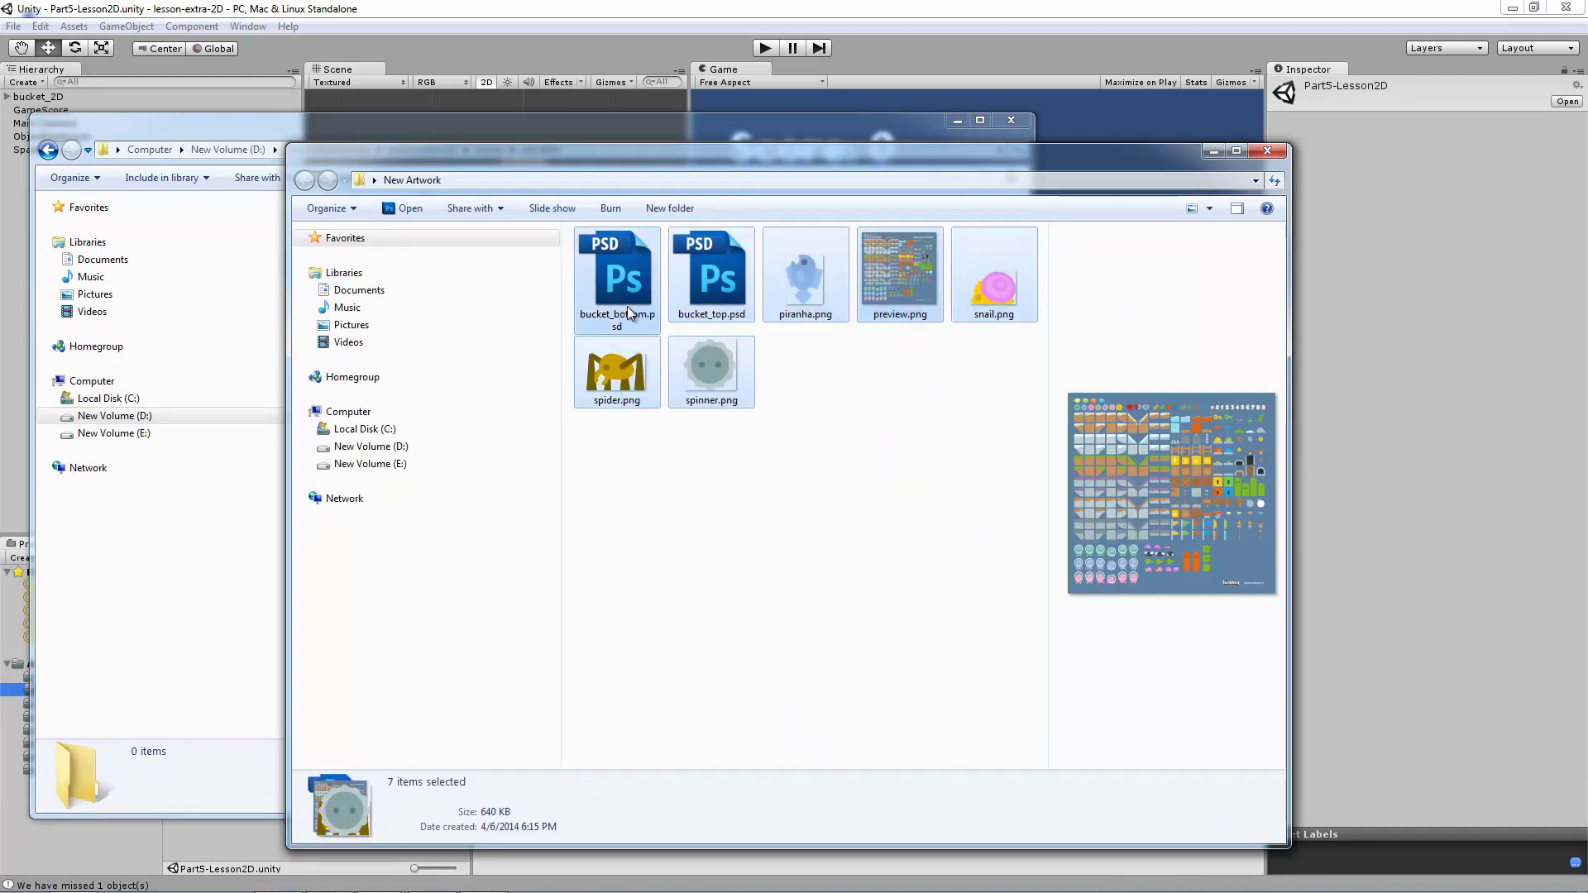
{"action": "left_click", "coordinate": [265, 320]}
{"action": "key", "text": "ctrl+v"}
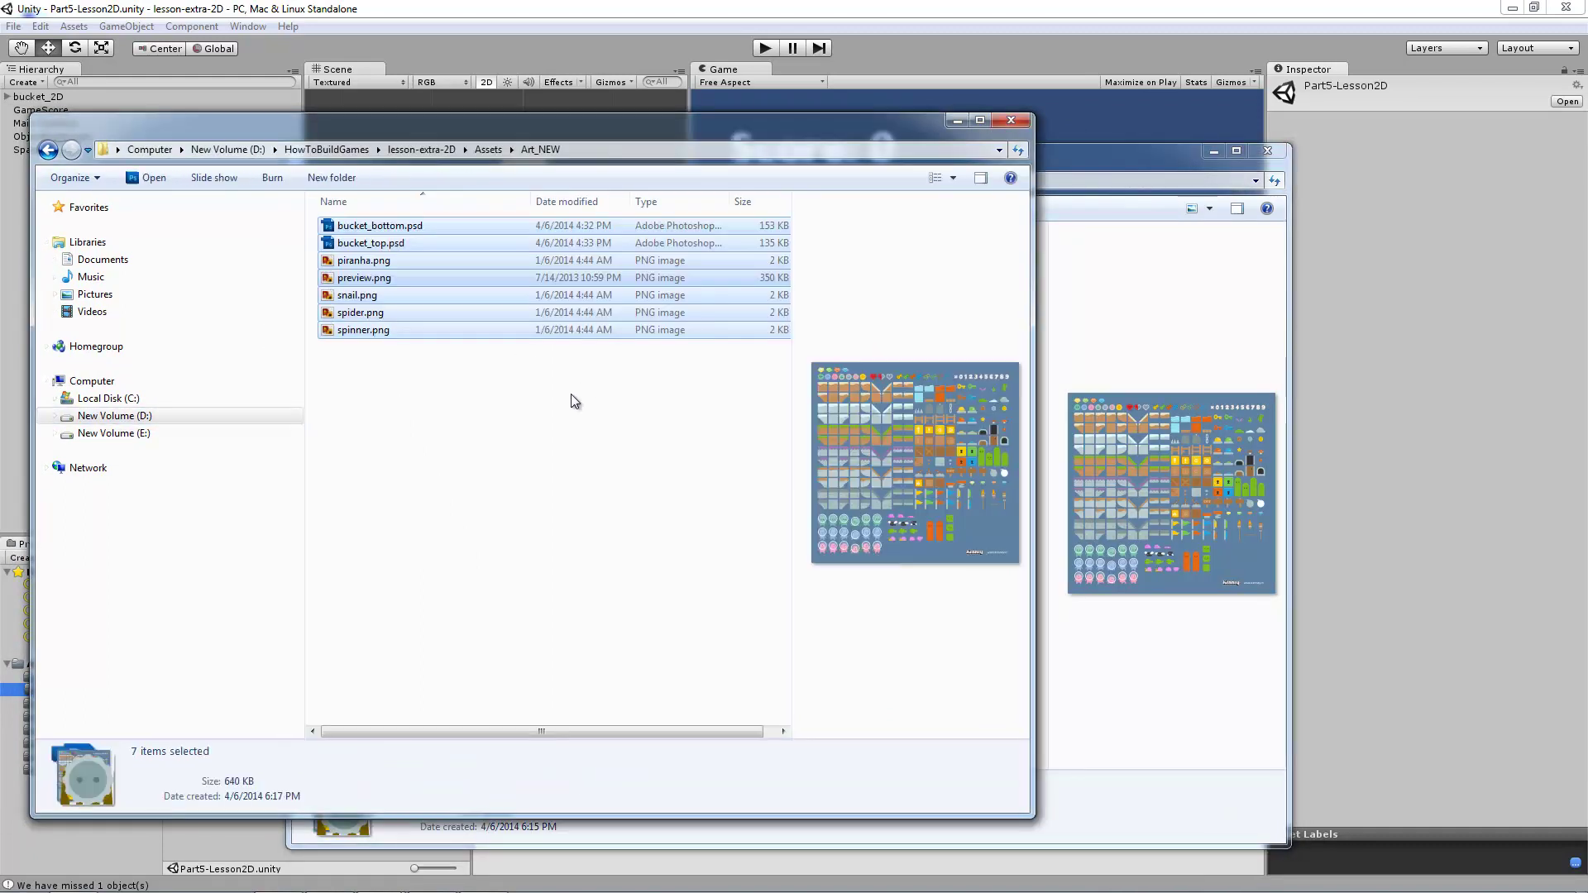
{"action": "left_click", "coordinate": [550, 415]}
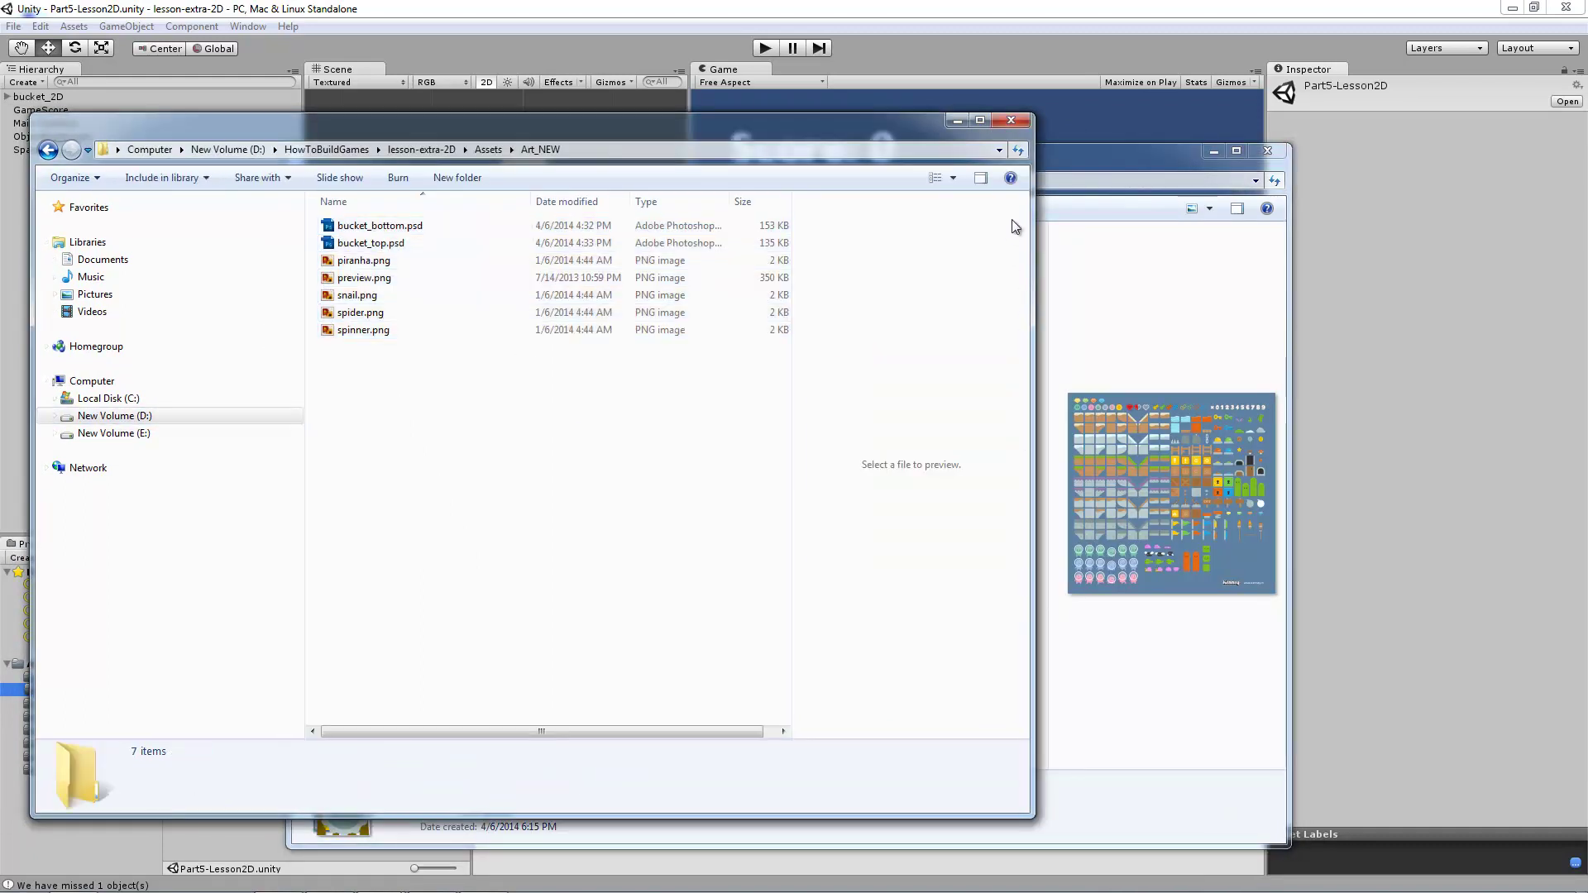
Close the New Artwork window and return to Unity.
{"action": "left_click", "coordinate": [1156, 301]}
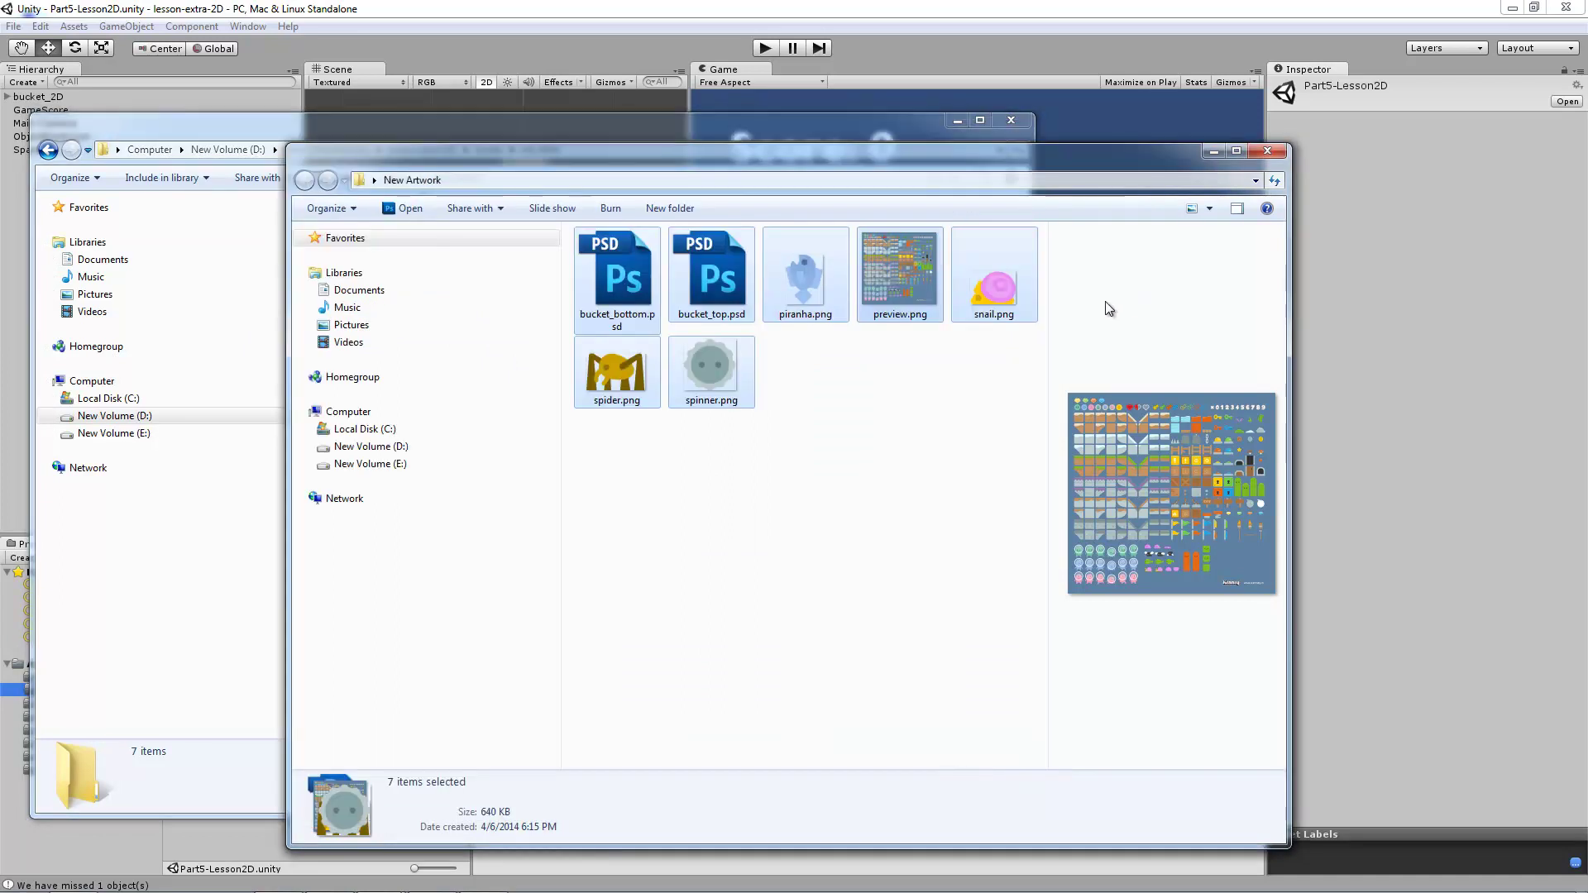
{"action": "left_click", "coordinate": [248, 504]}
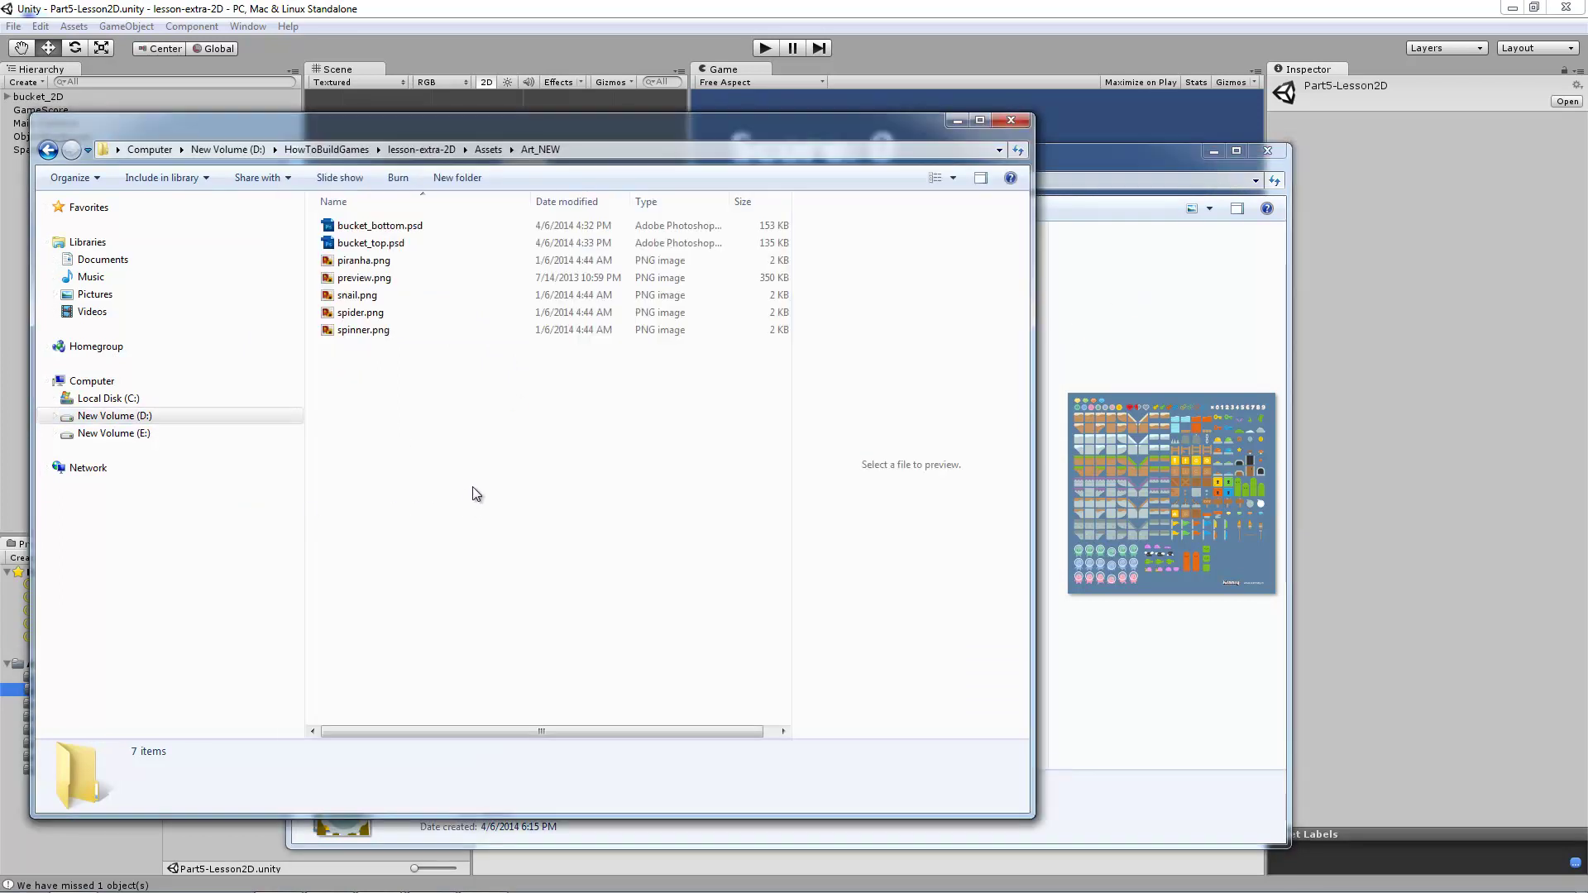
{"action": "left_click", "coordinate": [1267, 150]}
{"action": "left_click", "coordinate": [915, 57]}
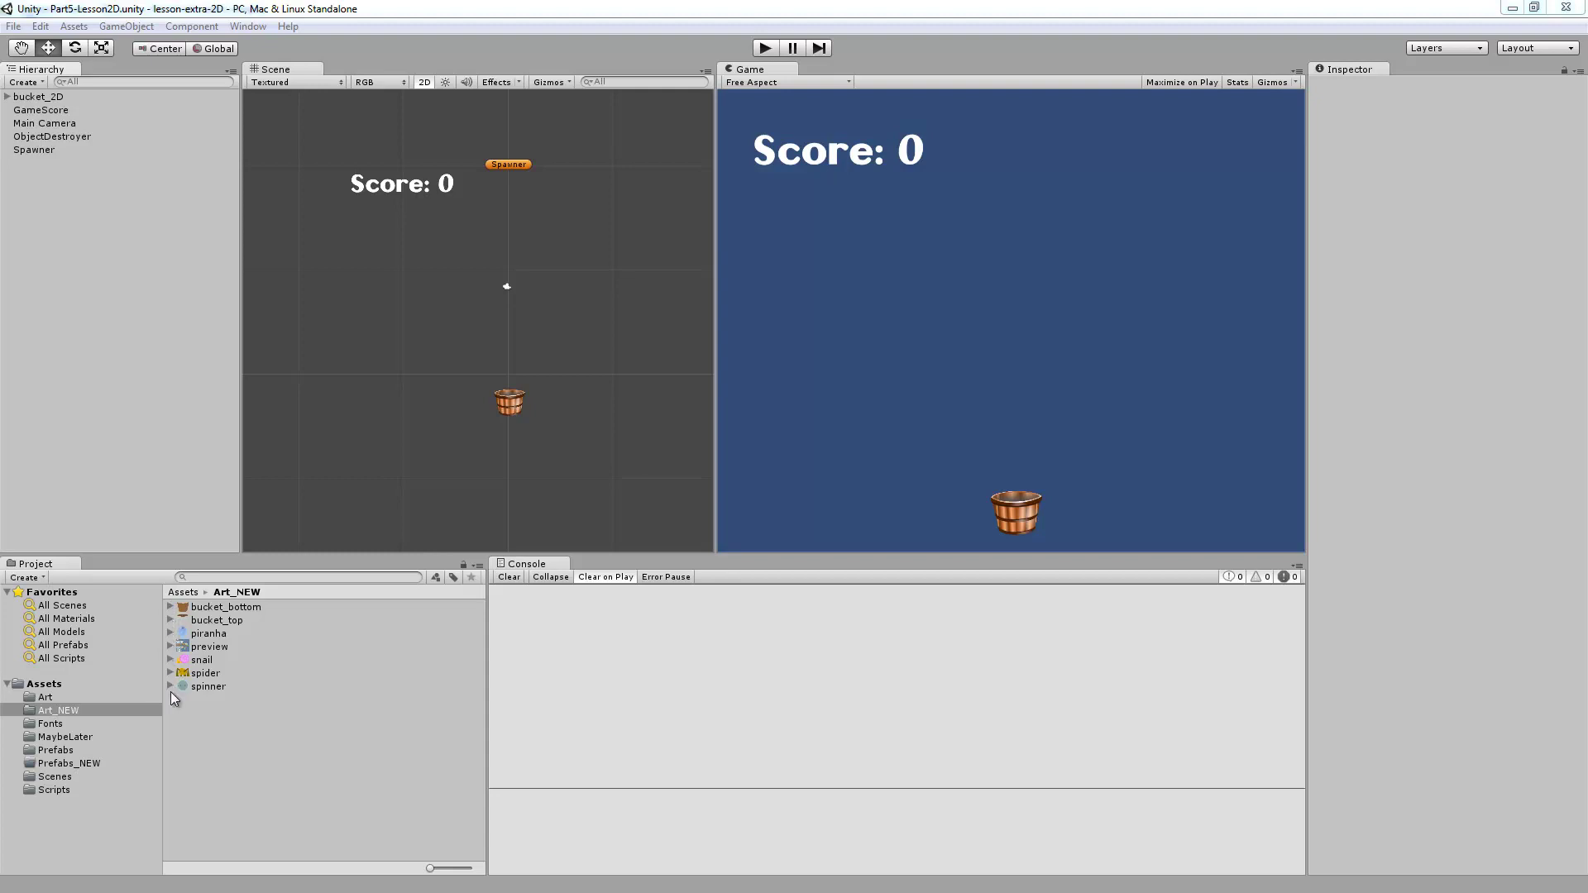
Expand the bucket_top asset in Art_NEW to inspect its nested sprite, and collapse it again.
{"action": "left_click", "coordinate": [170, 621]}
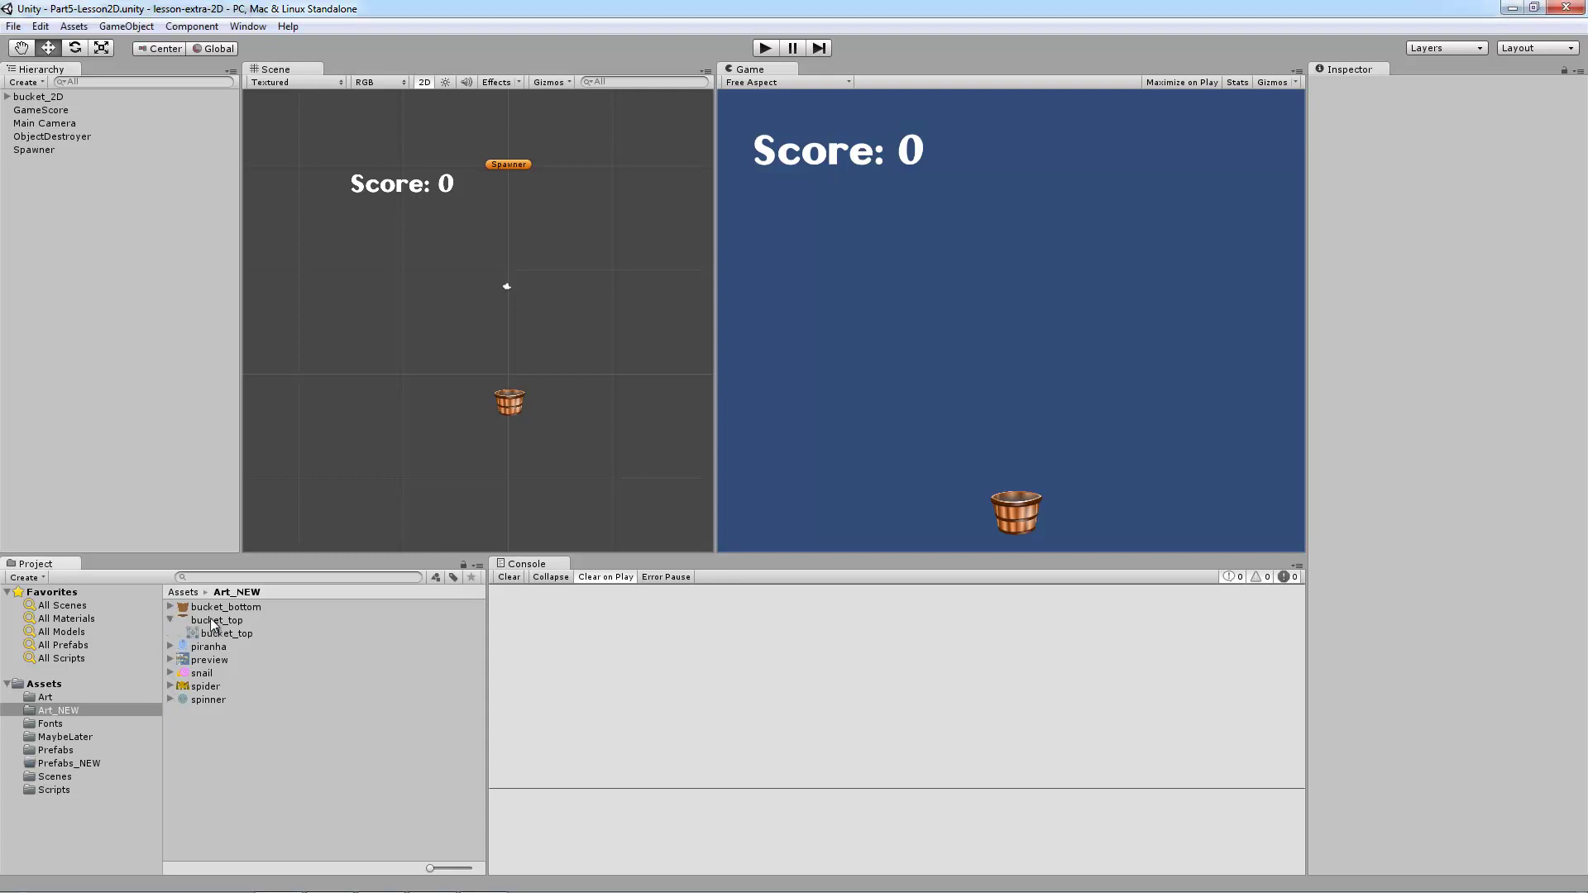
{"action": "left_click", "coordinate": [204, 632]}
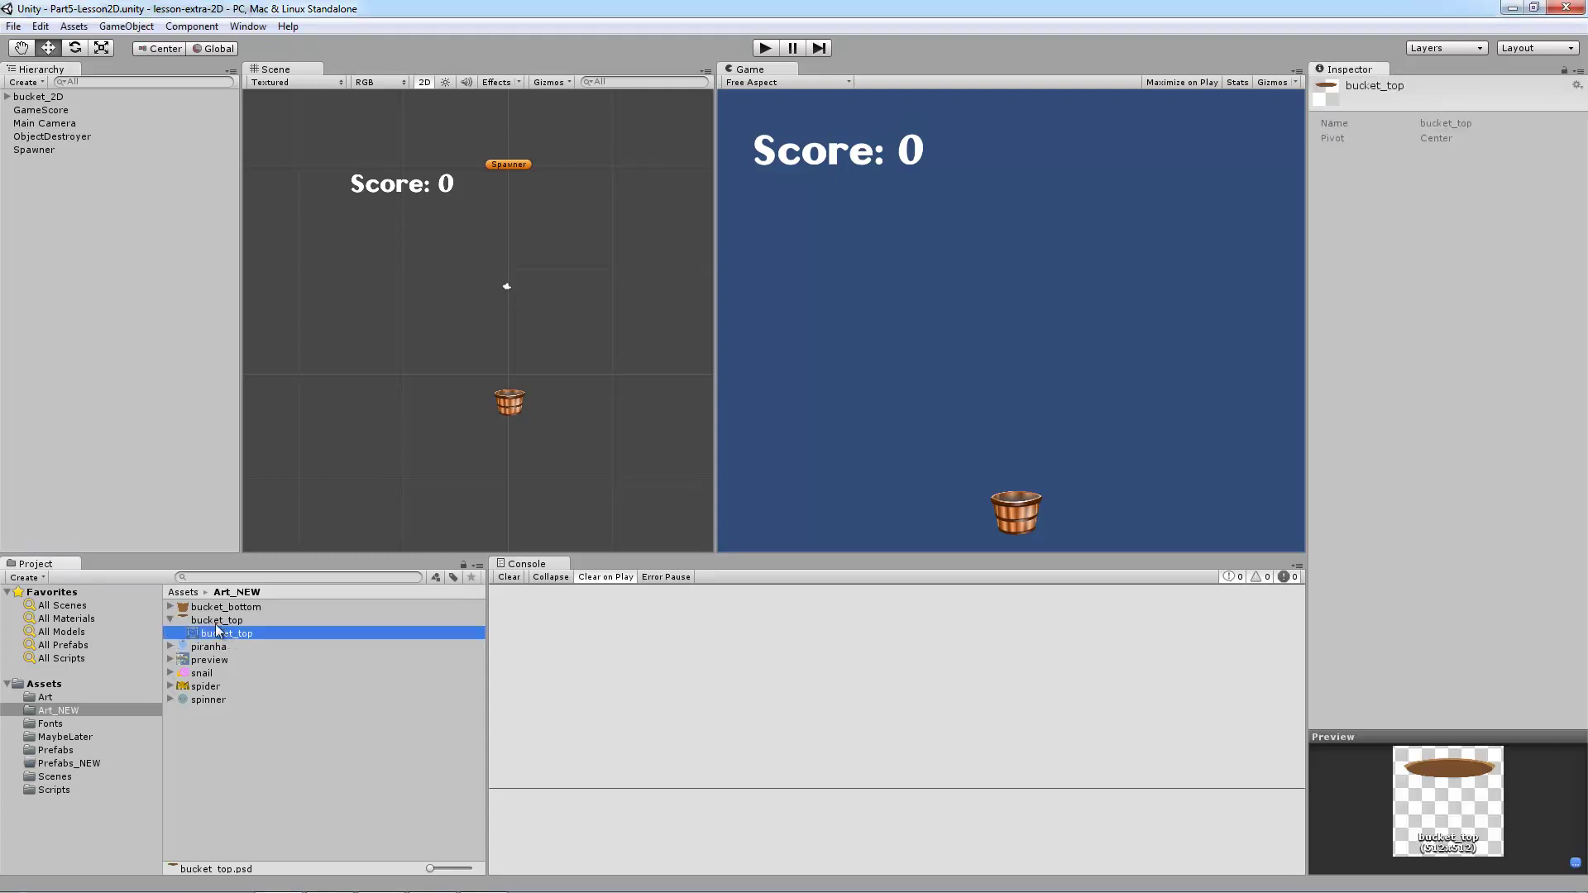
{"action": "left_click", "coordinate": [170, 620]}
{"action": "left_click", "coordinate": [292, 691]}
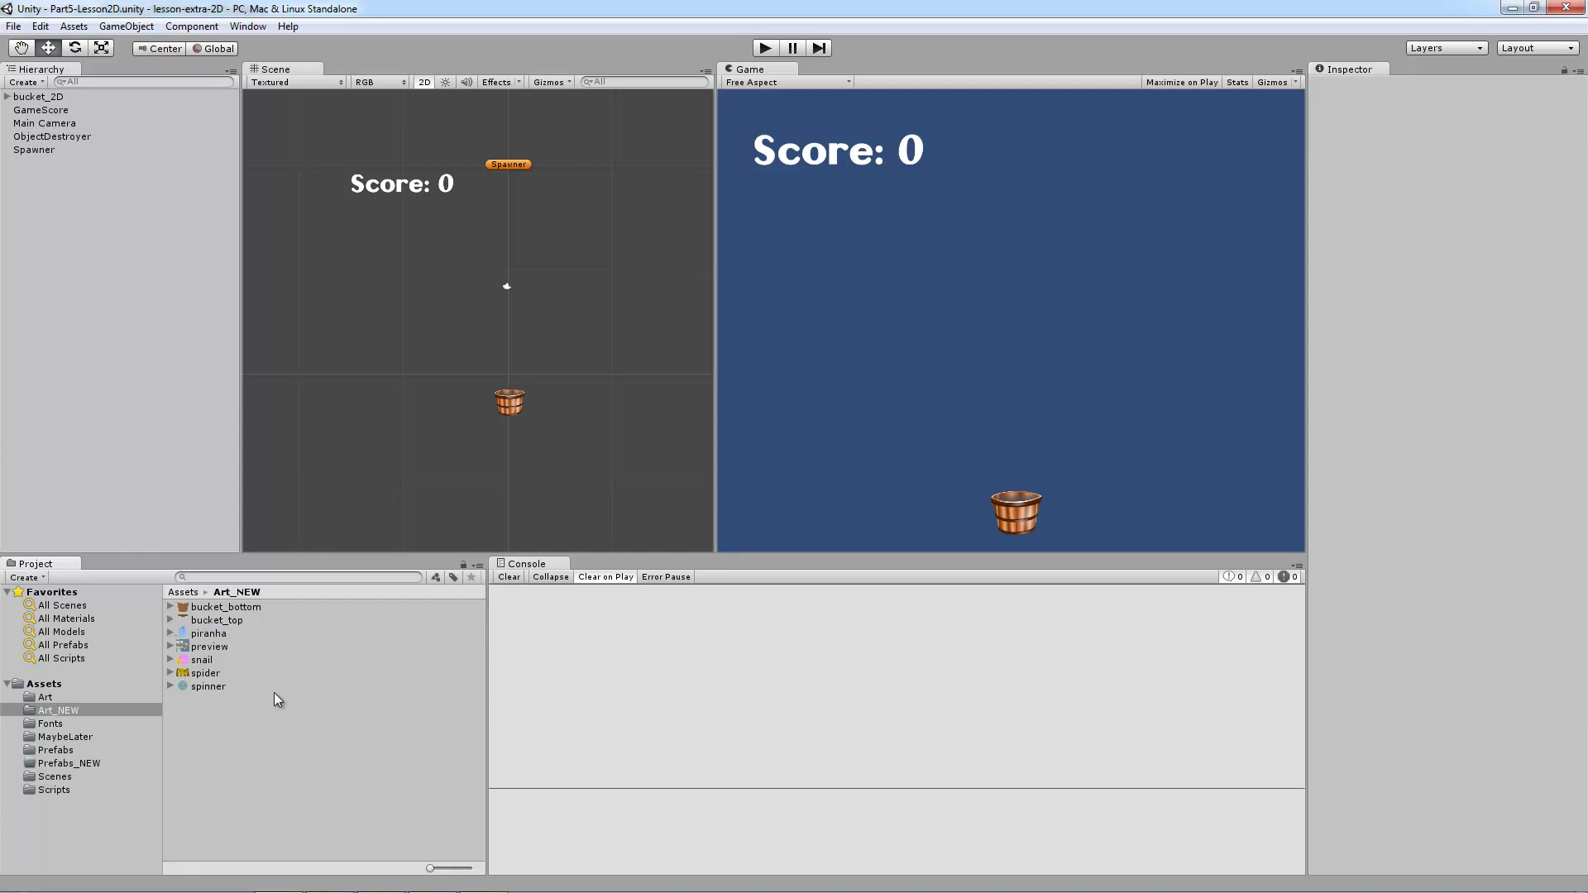
Change bucket_top's texture type to Texture, apply it, and check the asset in the Art_NEW folder.
{"action": "left_click", "coordinate": [208, 620]}
{"action": "left_click", "coordinate": [1461, 122]}
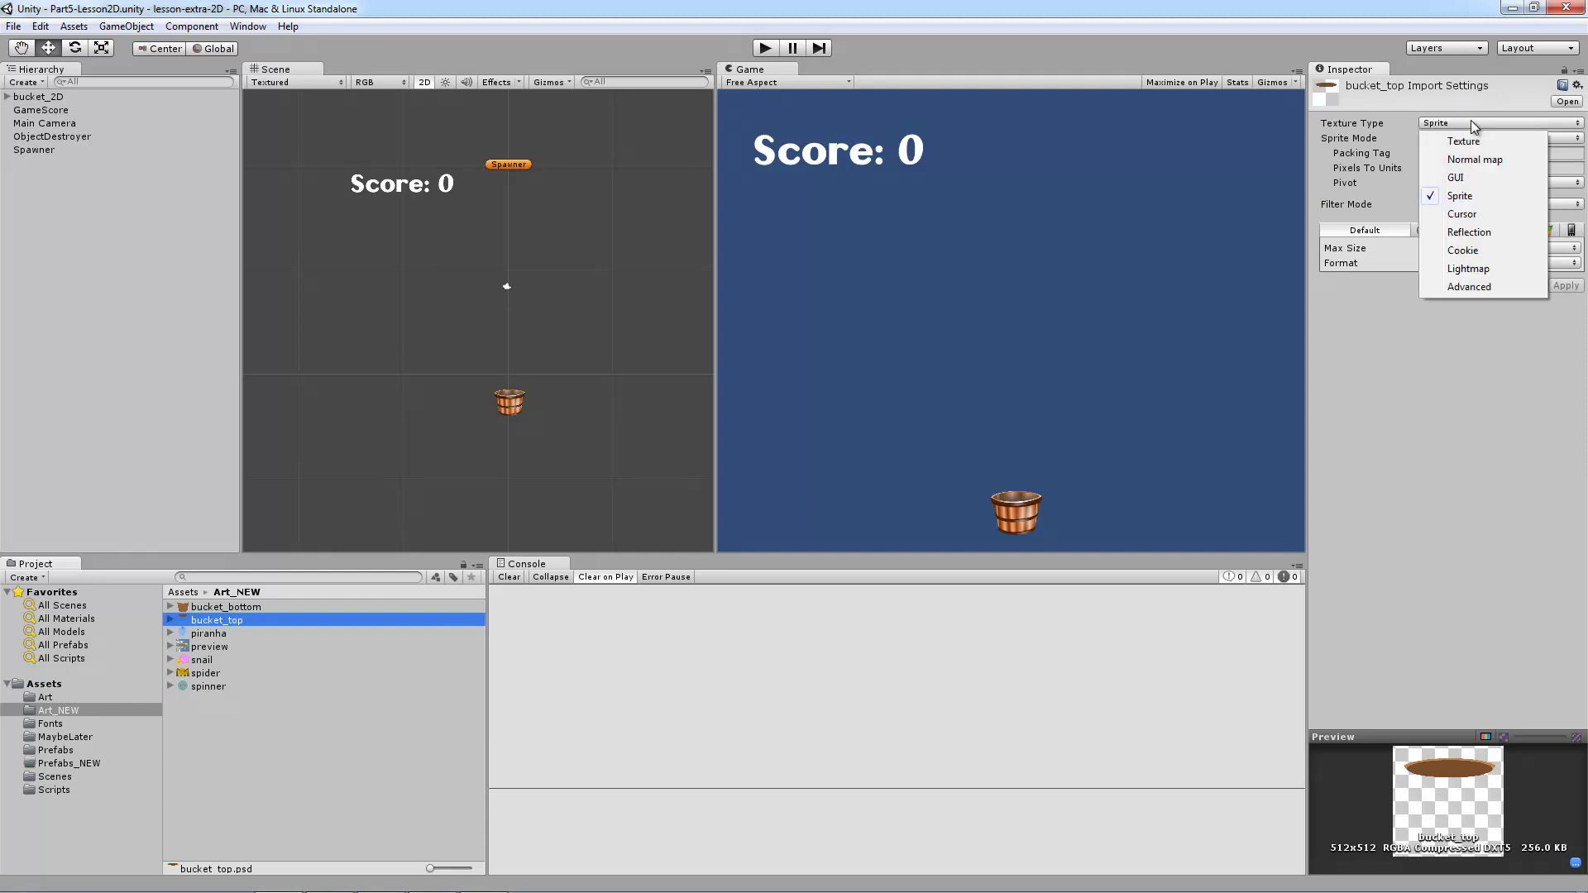
{"action": "left_click", "coordinate": [1477, 134]}
{"action": "left_click", "coordinate": [1571, 288]}
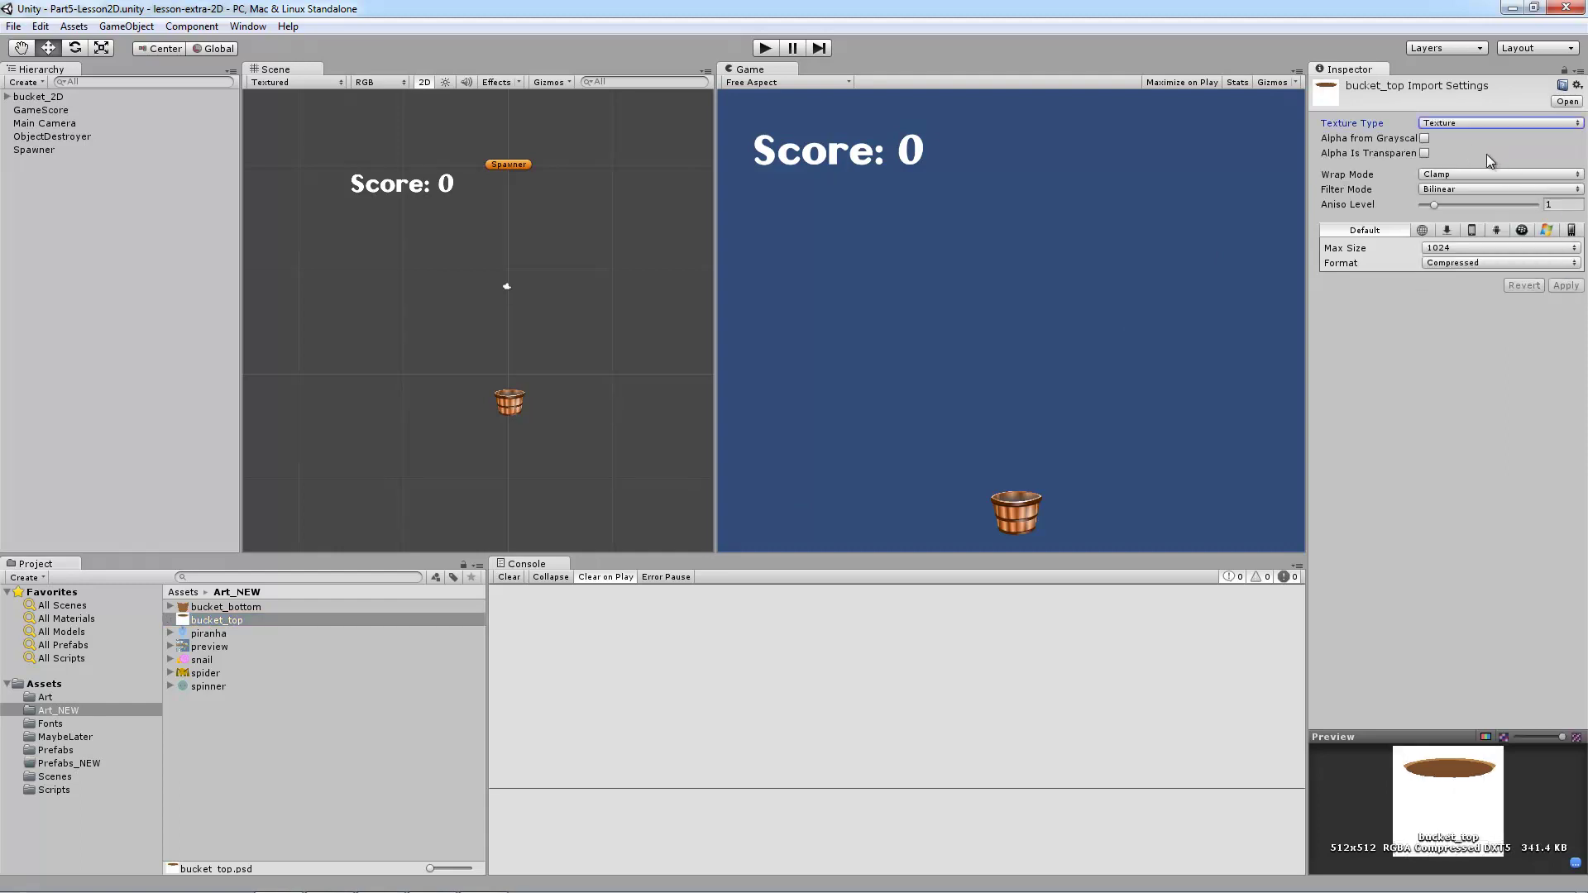
{"action": "left_click", "coordinate": [178, 621]}
{"action": "left_click", "coordinate": [312, 705]}
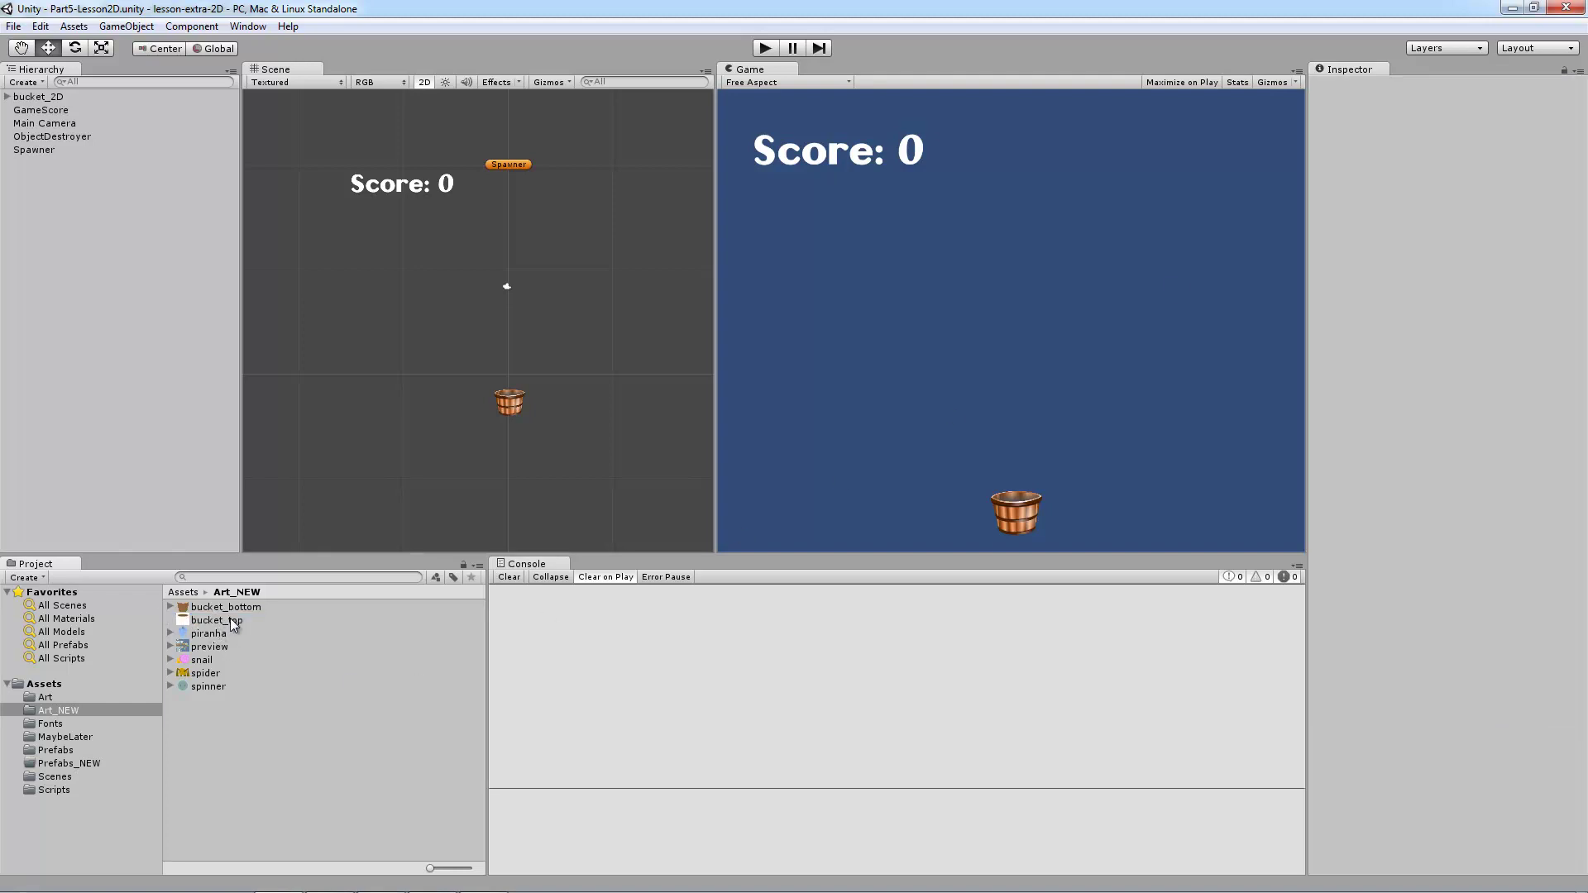
Set bucket_top's texture type back to Sprite and apply the import settings.
{"action": "left_click", "coordinate": [230, 620]}
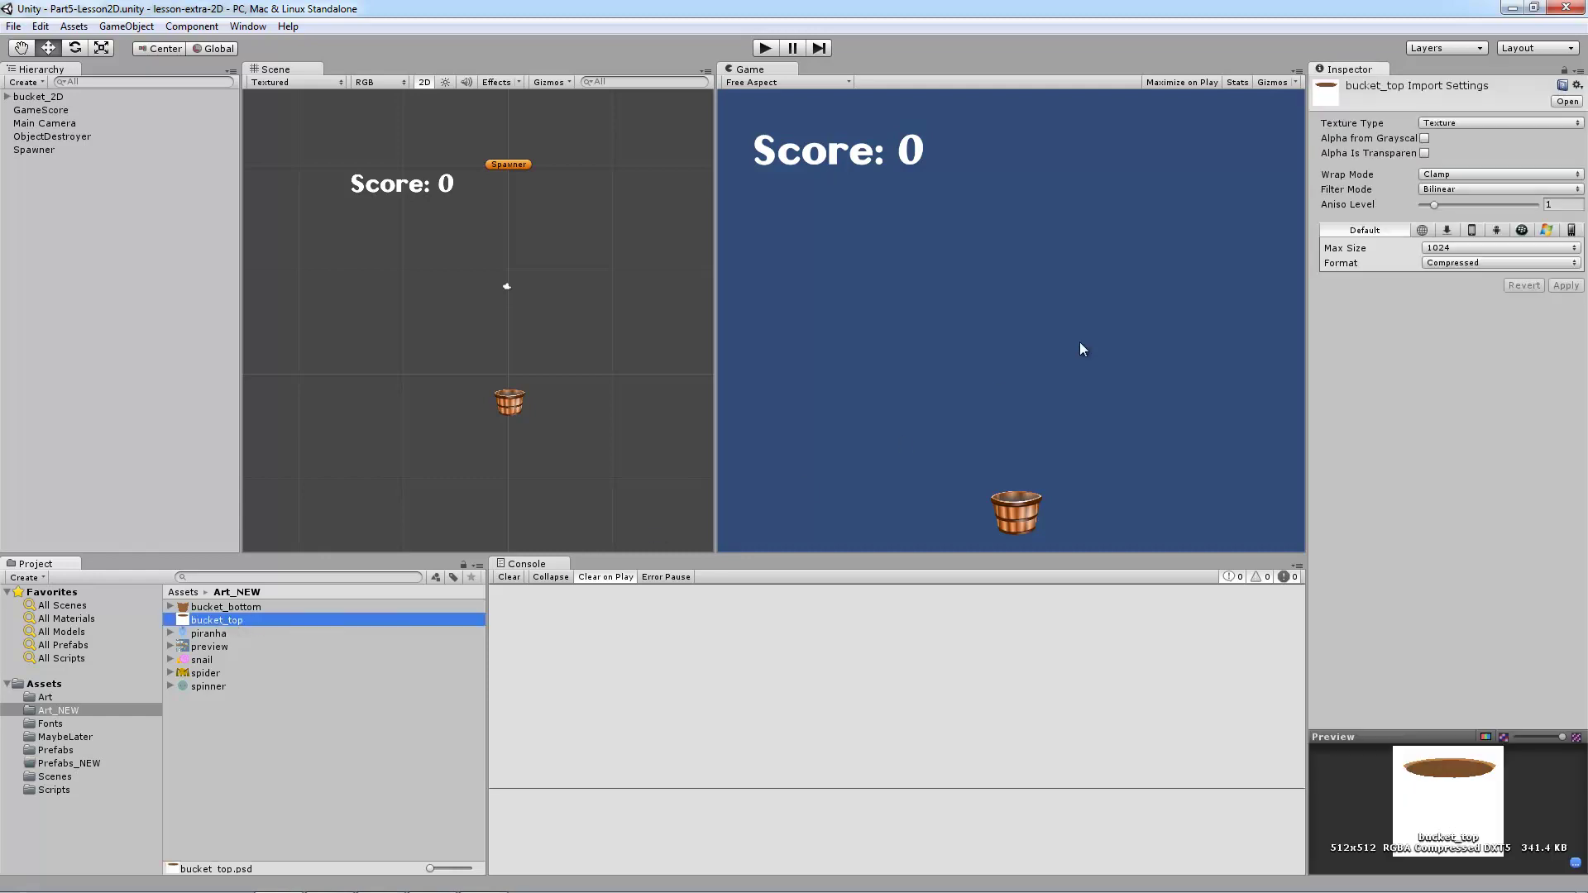
{"action": "left_click", "coordinate": [1449, 124]}
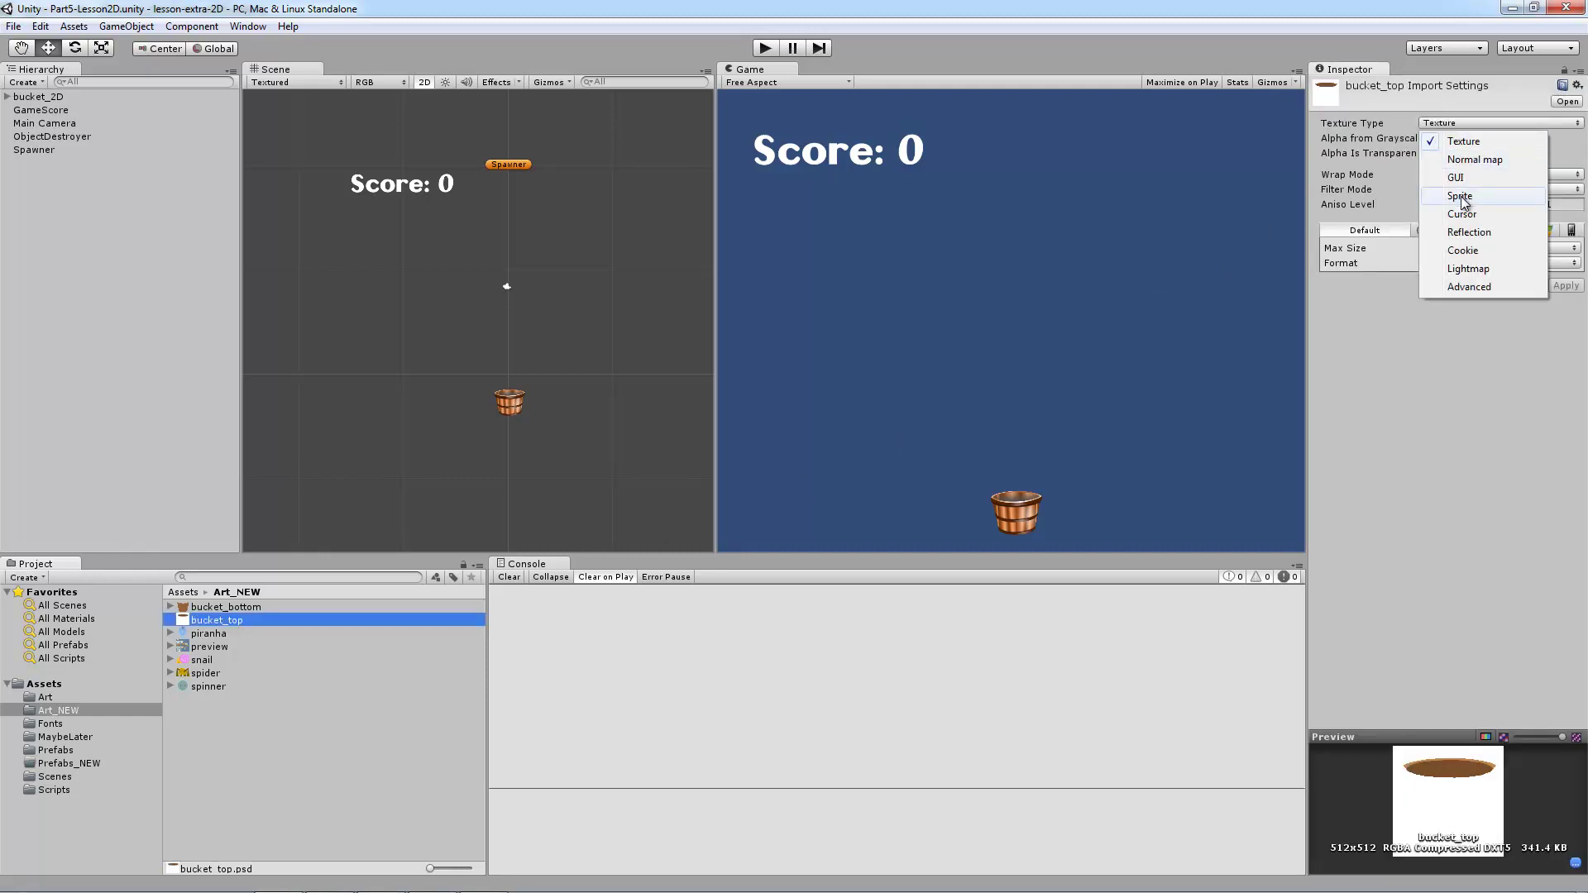
{"action": "left_click", "coordinate": [1460, 196]}
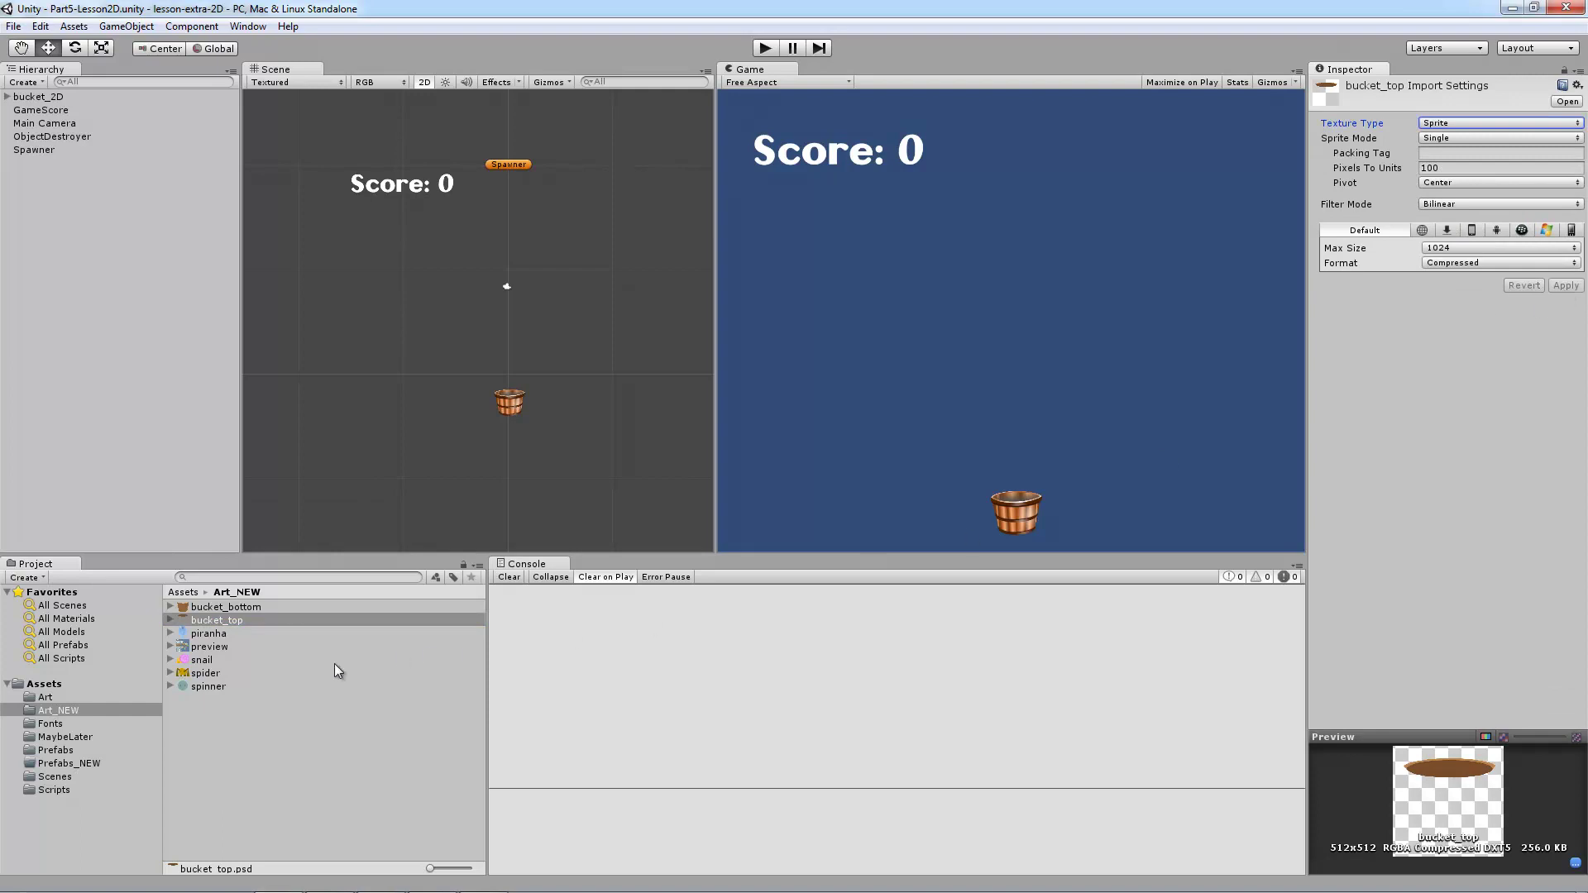
Check that bucket_top contains a nested sprite again, then collapse the asset and clear the selection.
{"action": "left_click", "coordinate": [170, 620]}
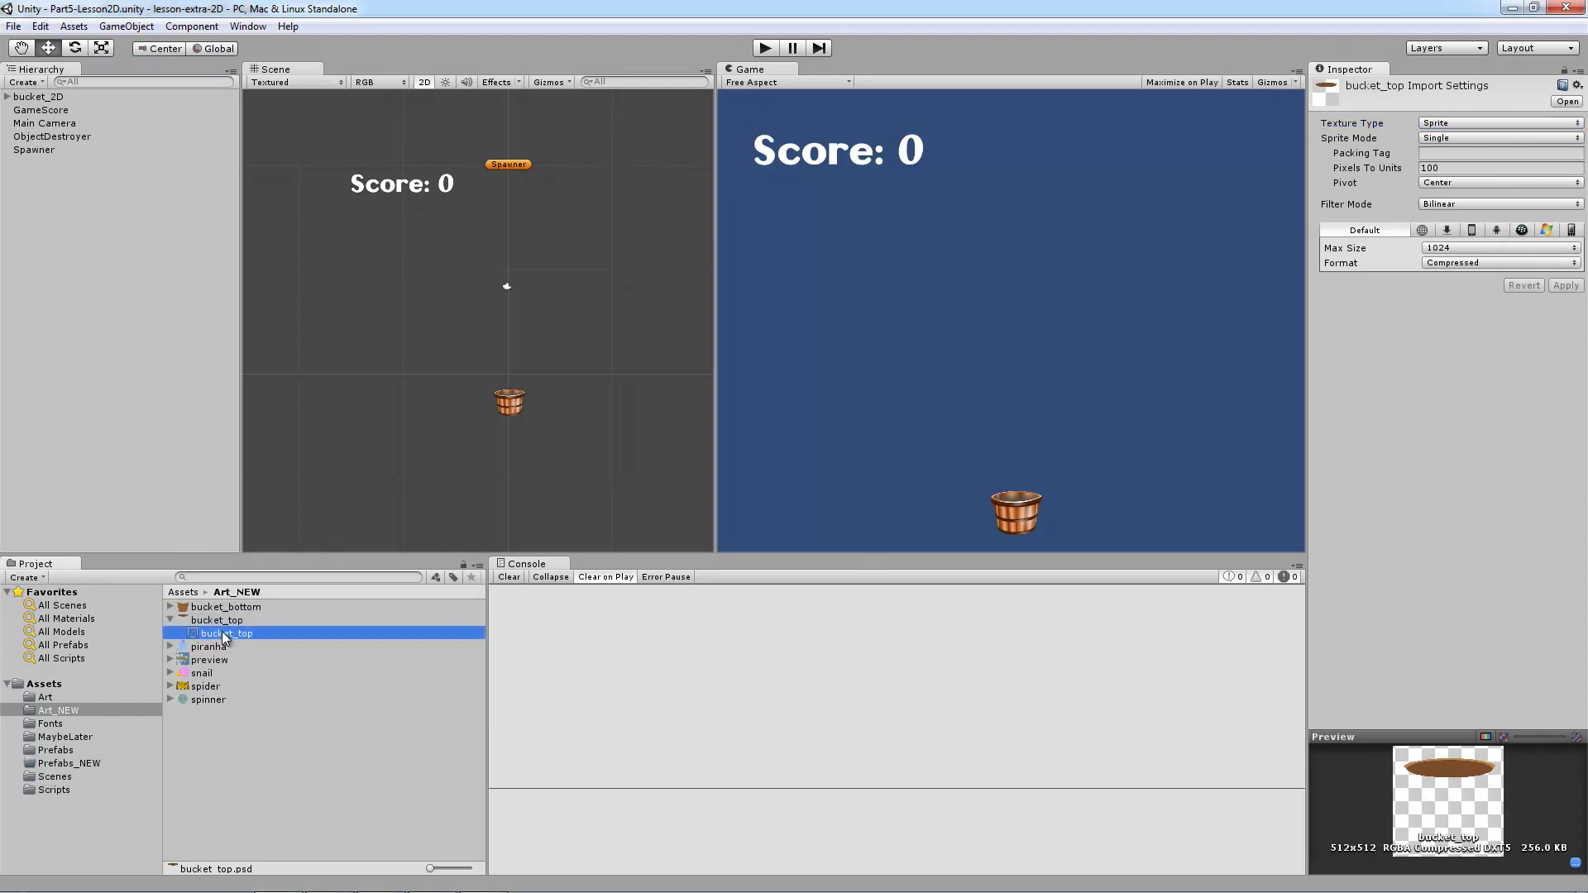
{"action": "left_click", "coordinate": [172, 620]}
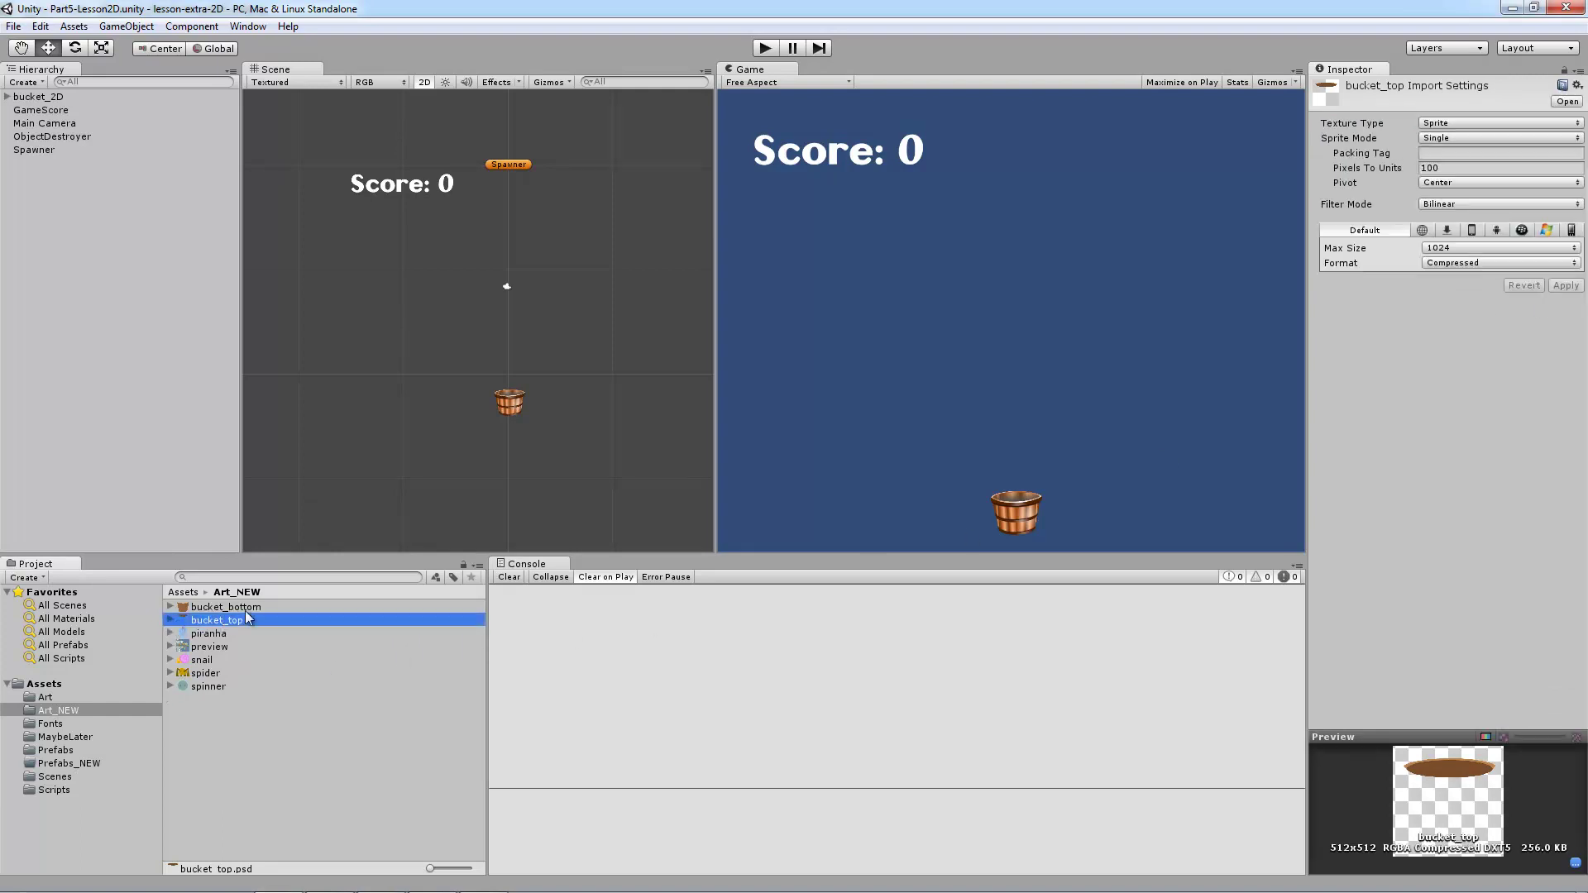
{"action": "left_click", "coordinate": [277, 734]}
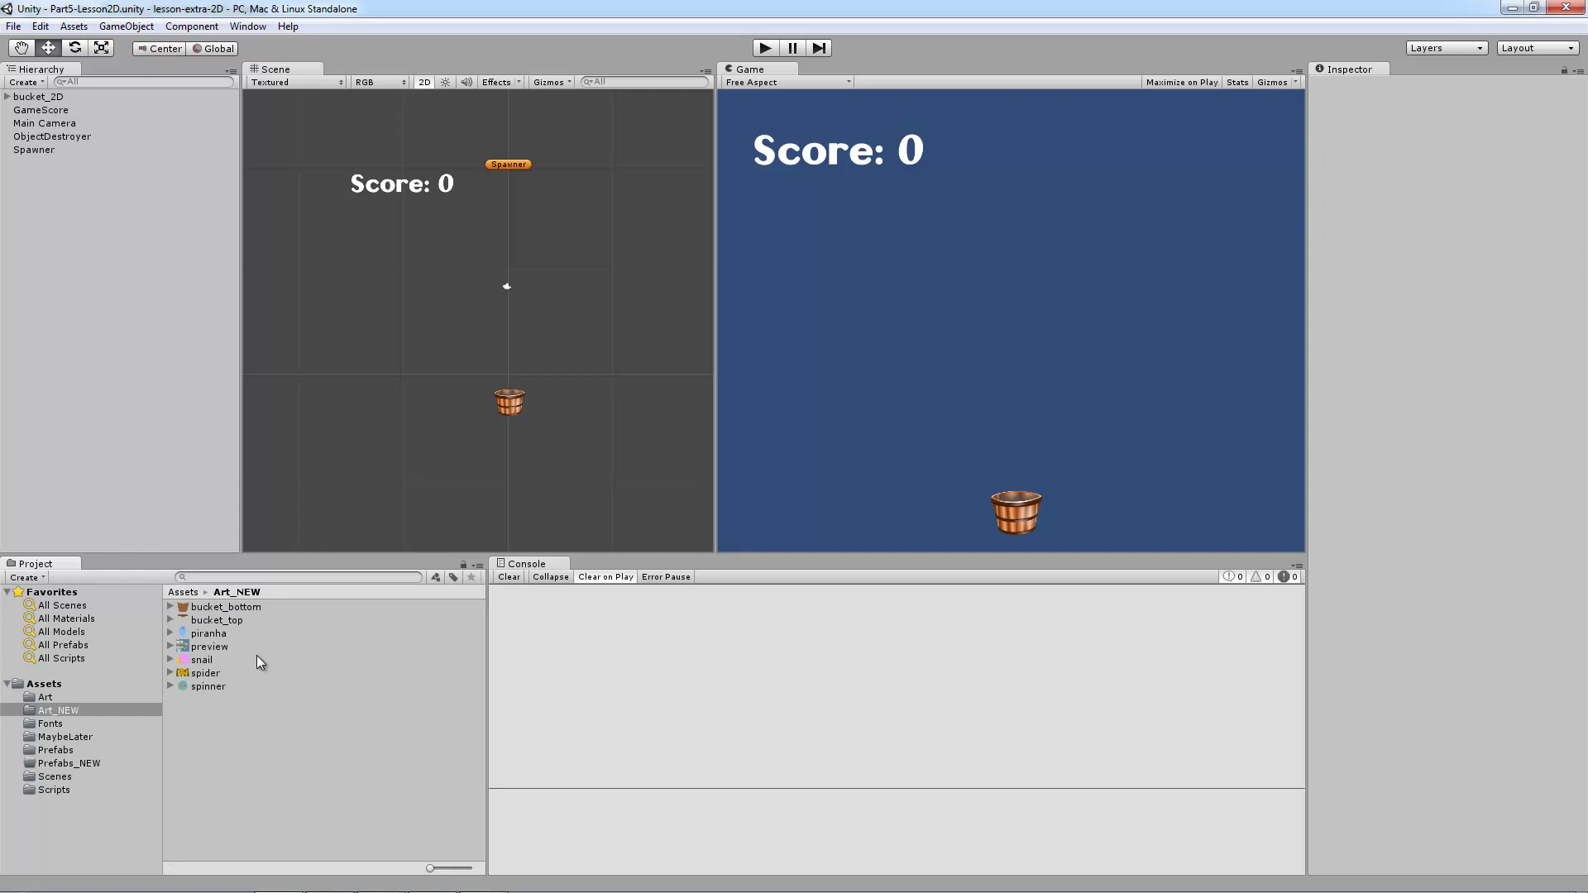
Check the import settings of the piranha, snail, spider and spinner textures in the Art_NEW folder.
{"action": "left_click", "coordinate": [213, 633]}
{"action": "left_click", "coordinate": [208, 662]}
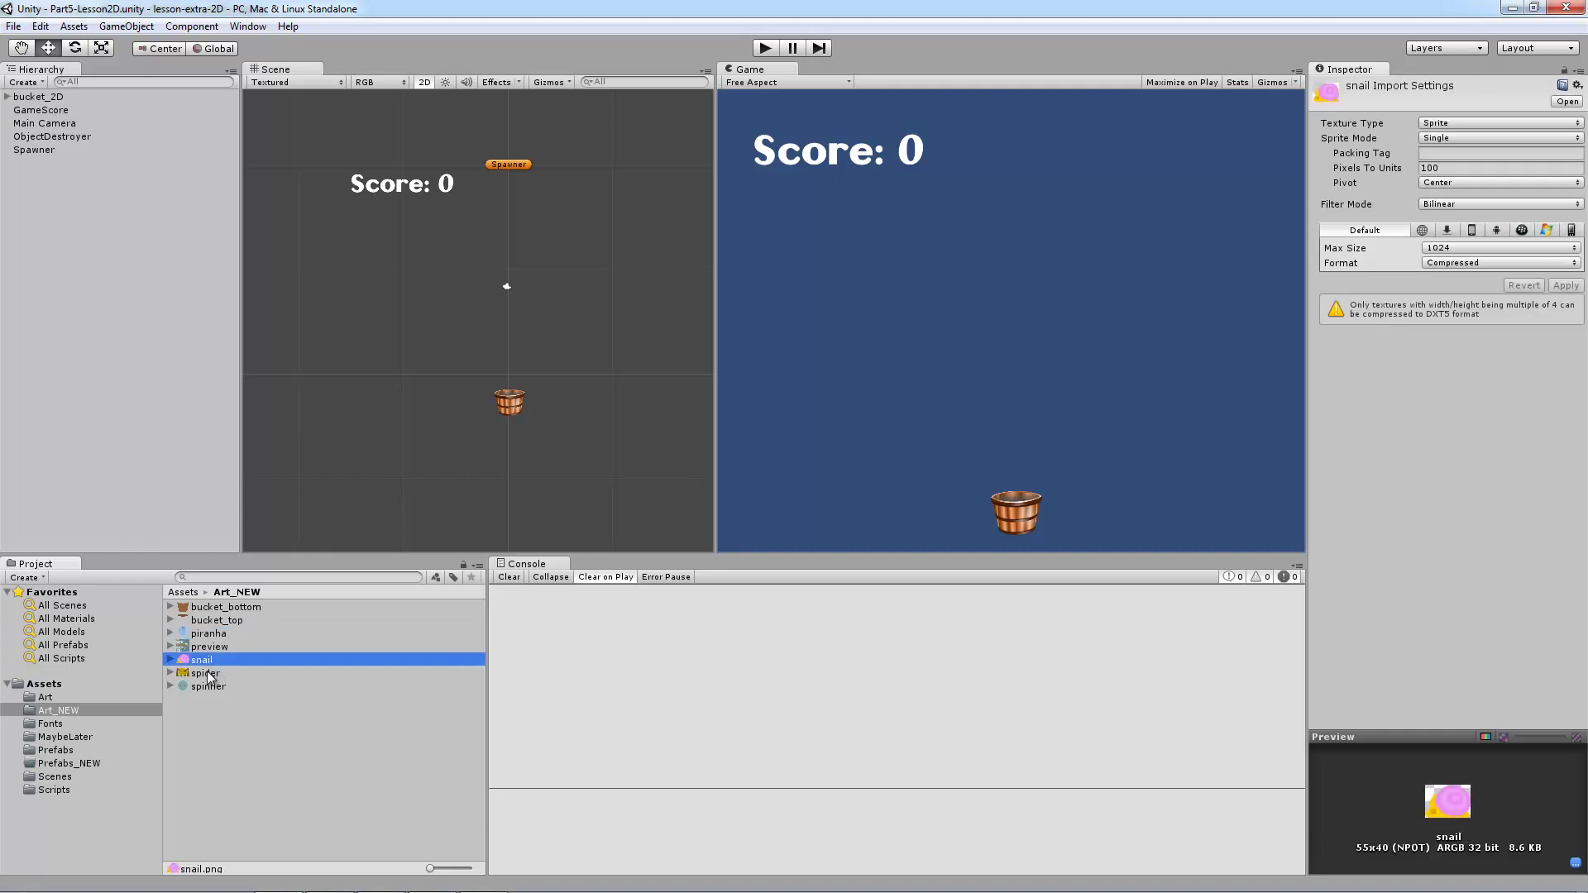
{"action": "left_click", "coordinate": [212, 675]}
{"action": "left_click", "coordinate": [213, 688]}
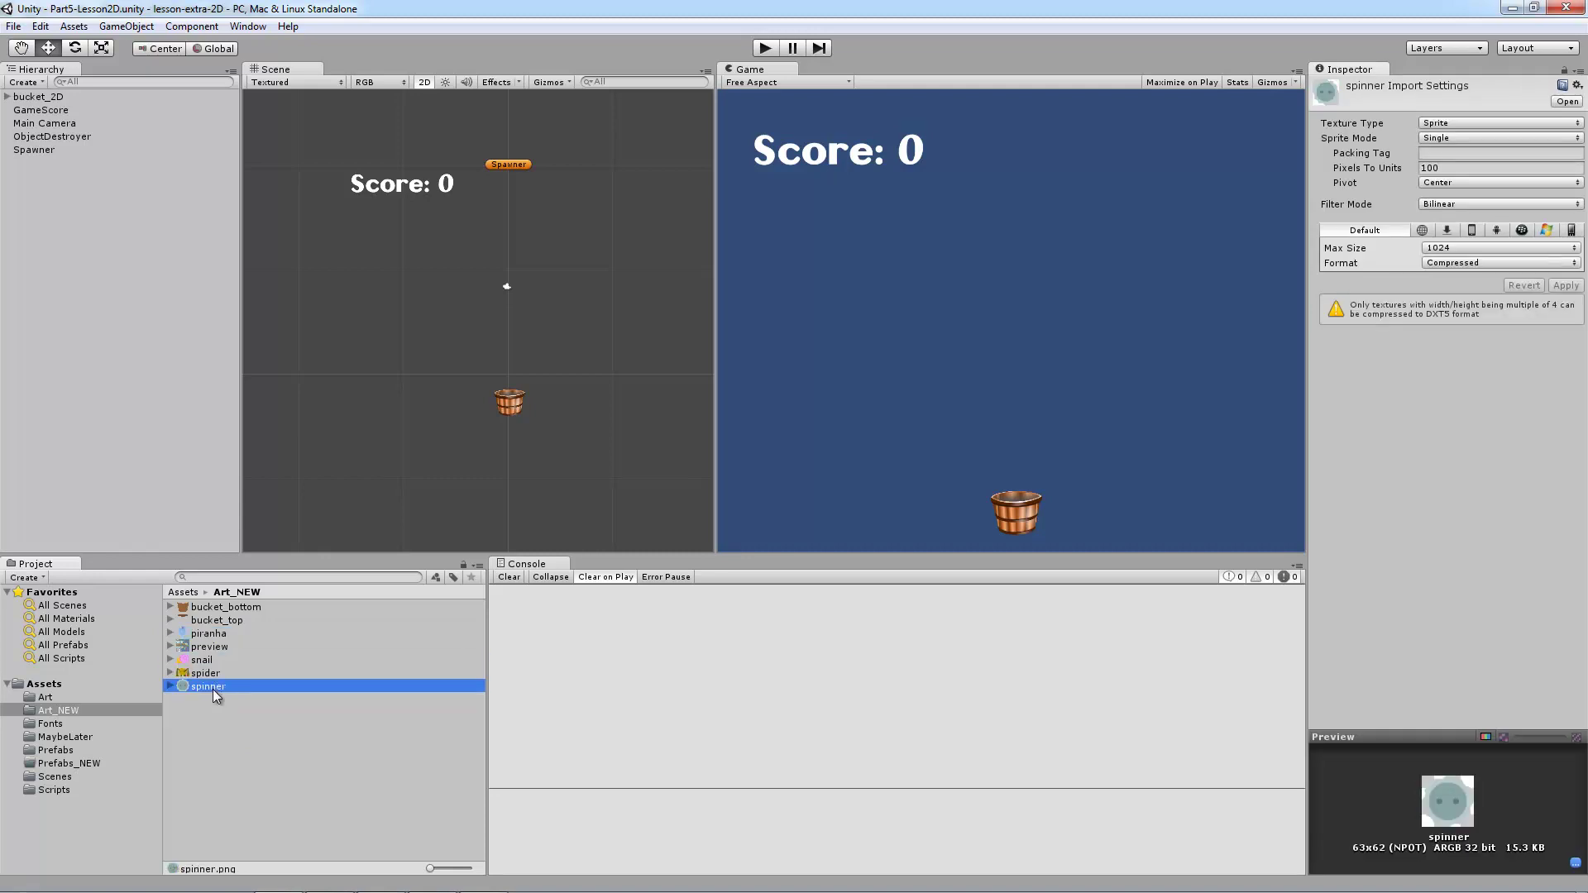
Place the piranha sprite from Art_NEW in the scene, between the score text and the bucket.
{"action": "left_click", "coordinate": [203, 634]}
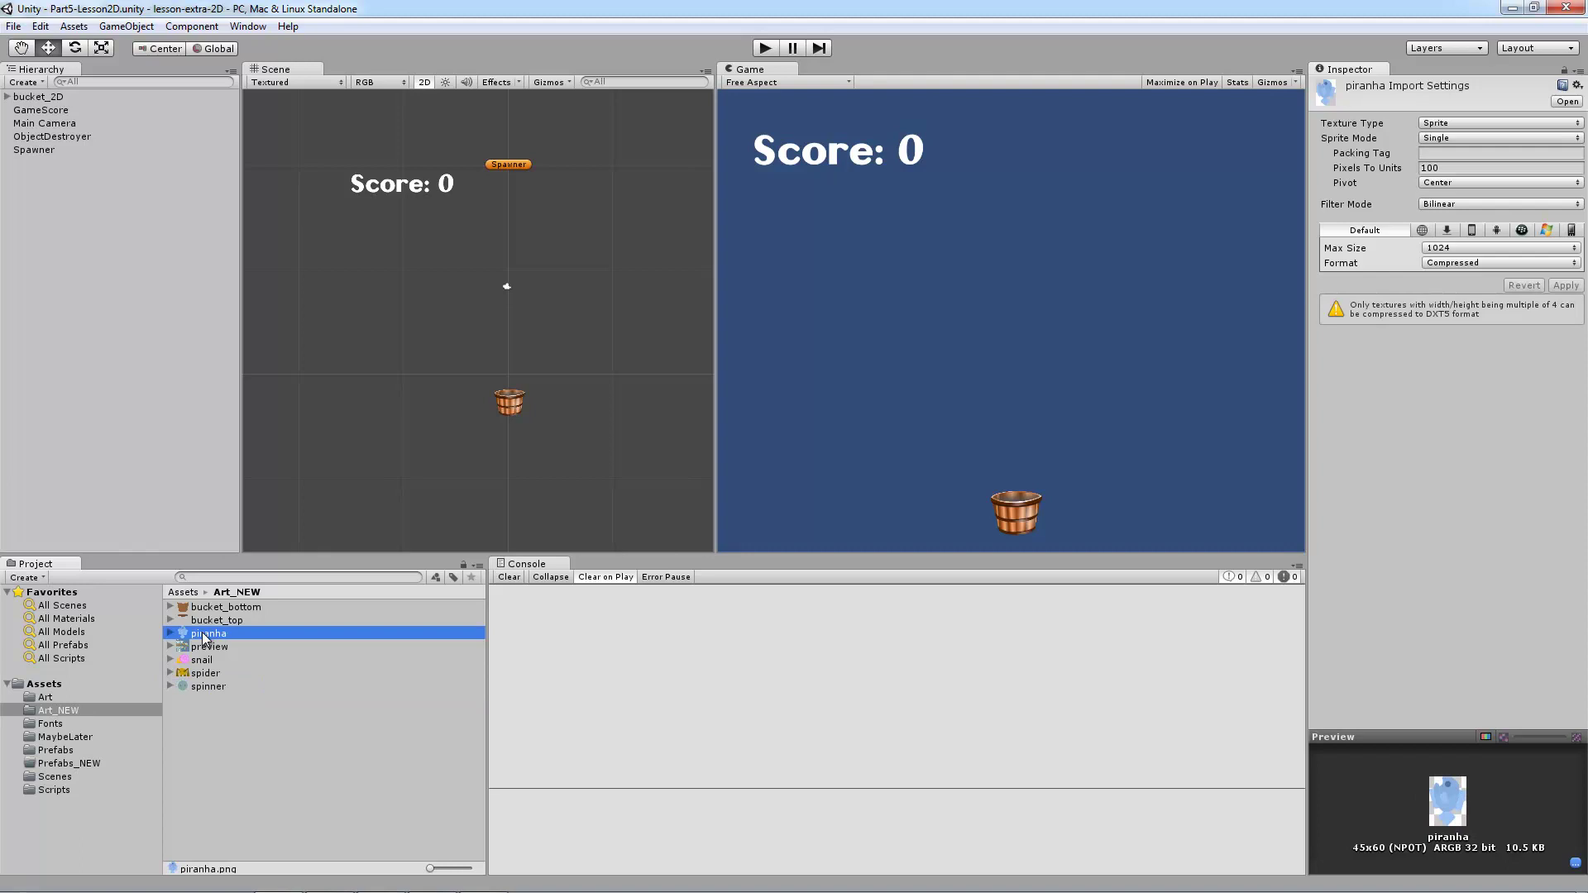
{"action": "left_click_drag", "start_coordinate": [204, 637], "coordinate": [407, 421]}
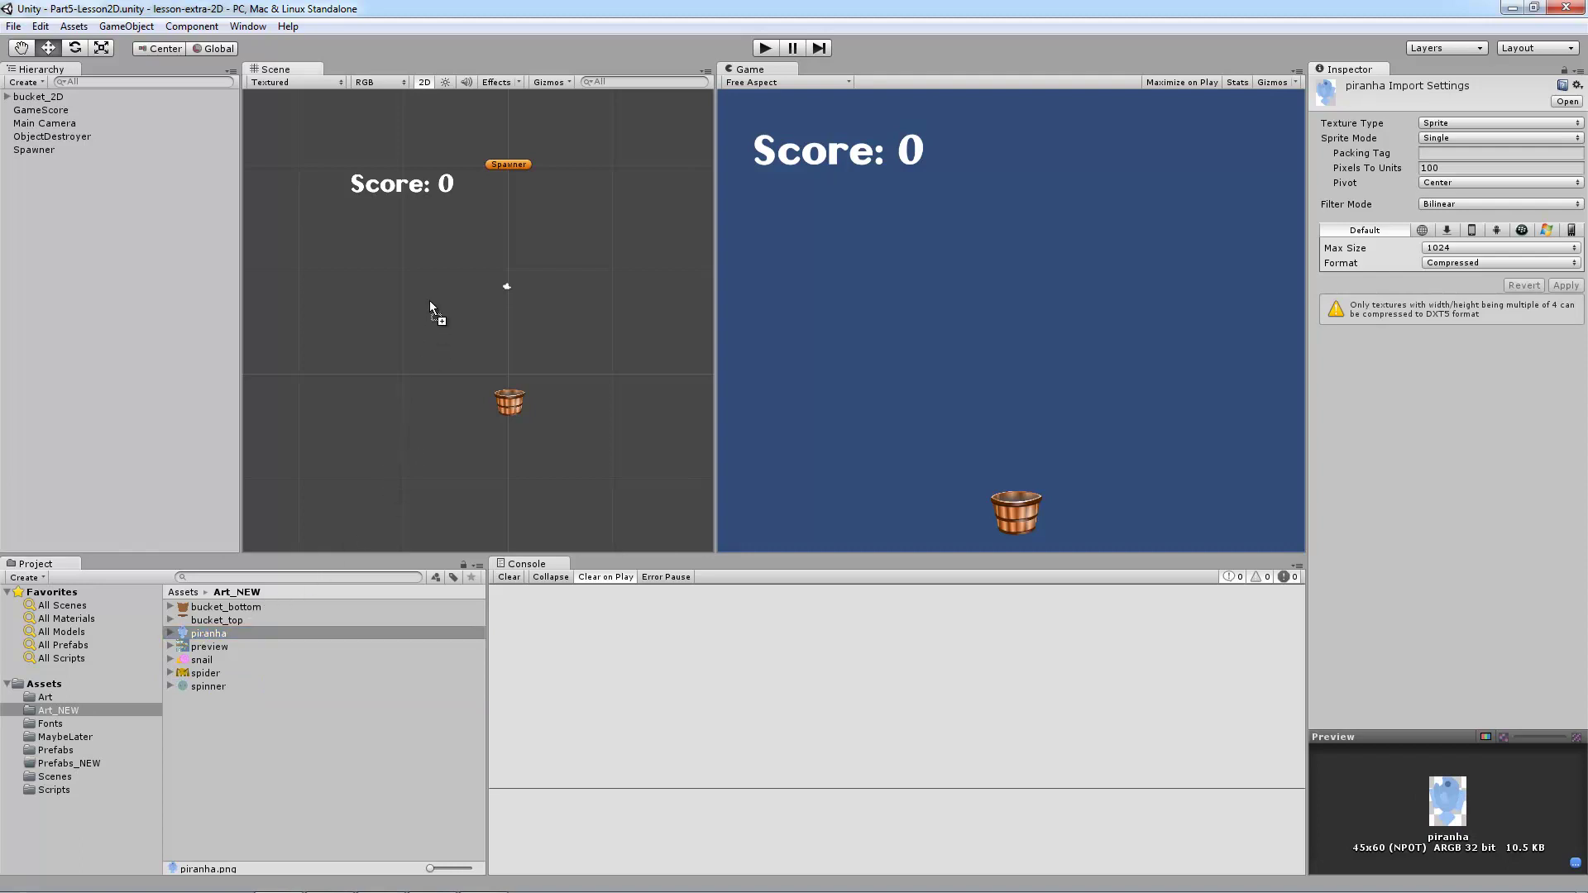
{"action": "left_click_drag", "start_coordinate": [429, 291], "coordinate": [429, 291]}
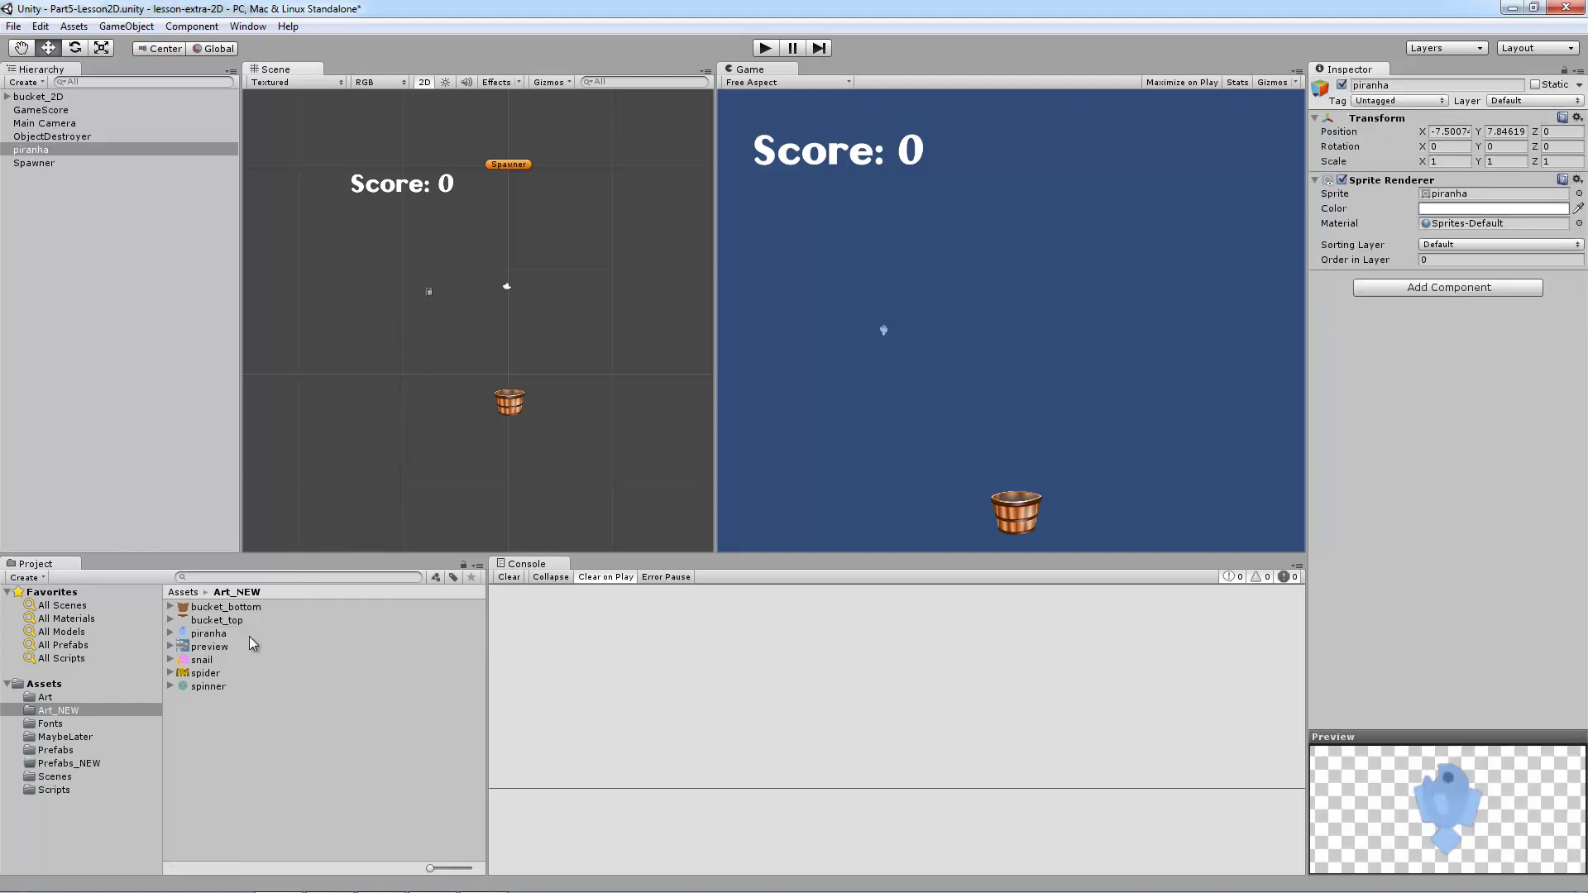
{"action": "scroll", "coordinate": [426, 289], "scroll_direction": "up", "scroll_amount": 3}
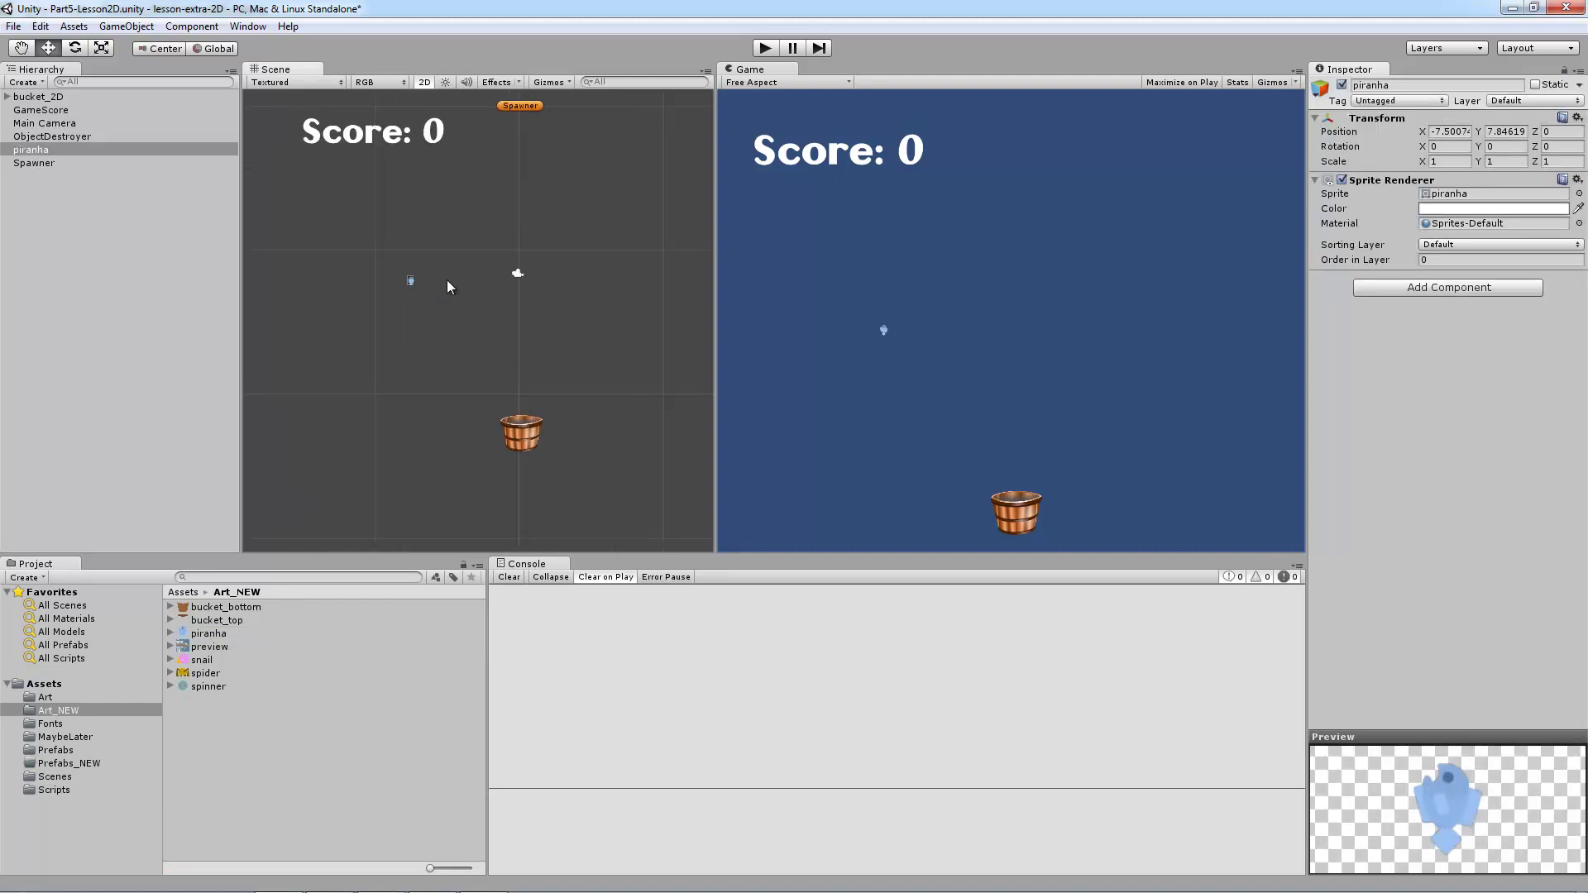
{"action": "key", "text": "f"}
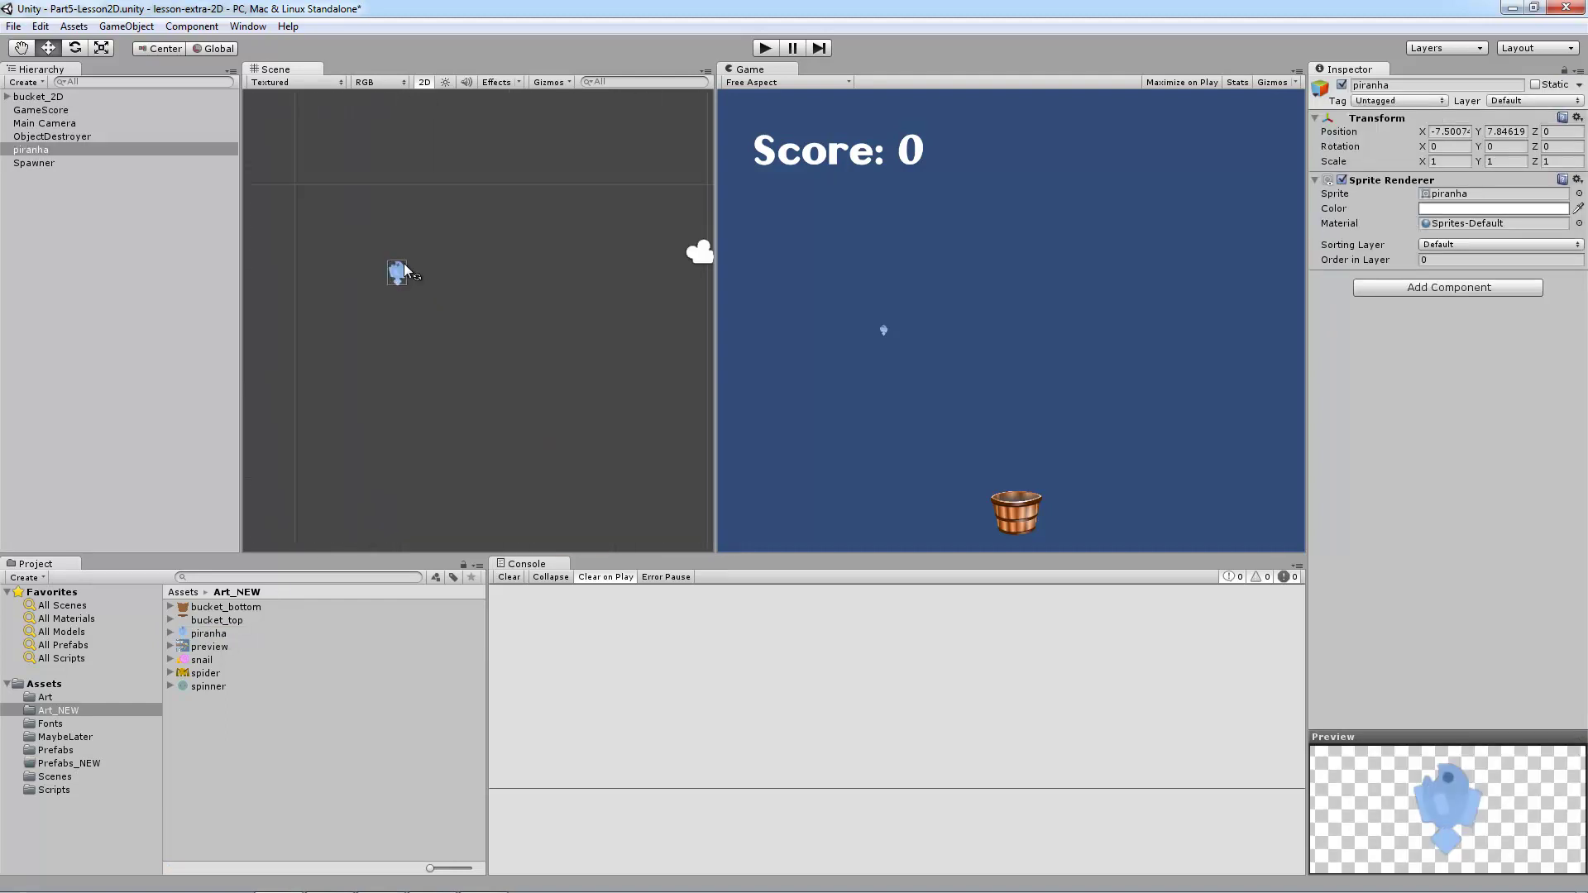
{"action": "scroll", "coordinate": [494, 320], "scroll_direction": "down", "scroll_amount": 5}
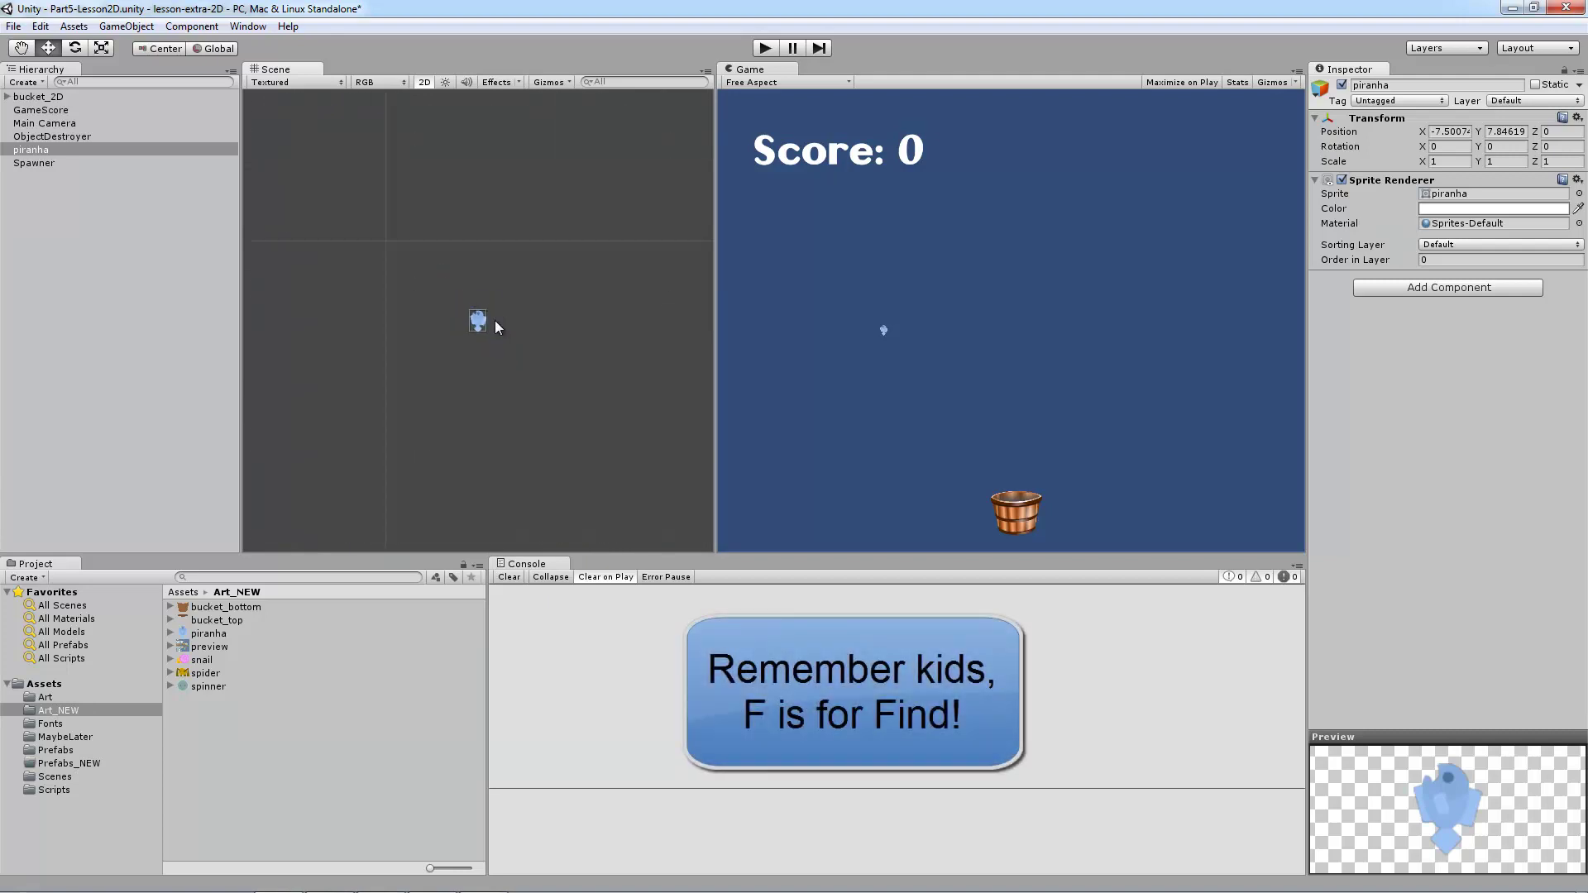
{"action": "scroll", "coordinate": [494, 320], "scroll_direction": "down", "scroll_amount": 5}
{"action": "scroll", "coordinate": [500, 319], "scroll_direction": "down", "scroll_amount": 1}
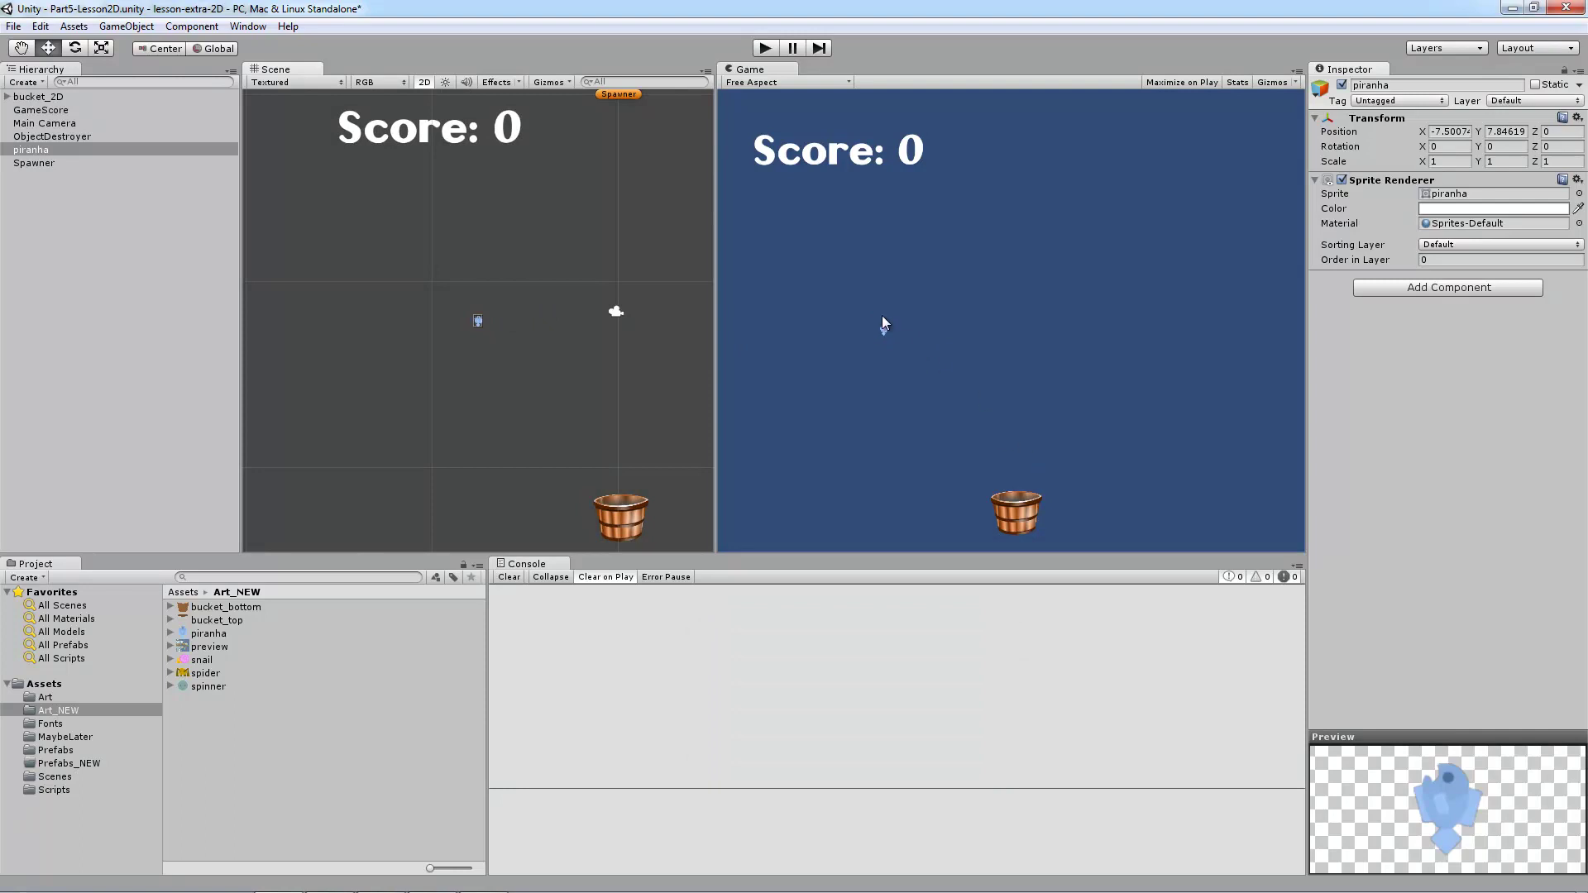
Set the piranha's scale to 3 on the X, Y and Z axes.
{"action": "left_click", "coordinate": [1464, 162]}
{"action": "type", "text": "3"}
{"action": "key", "text": "Tab"}
{"action": "type", "text": "3"}
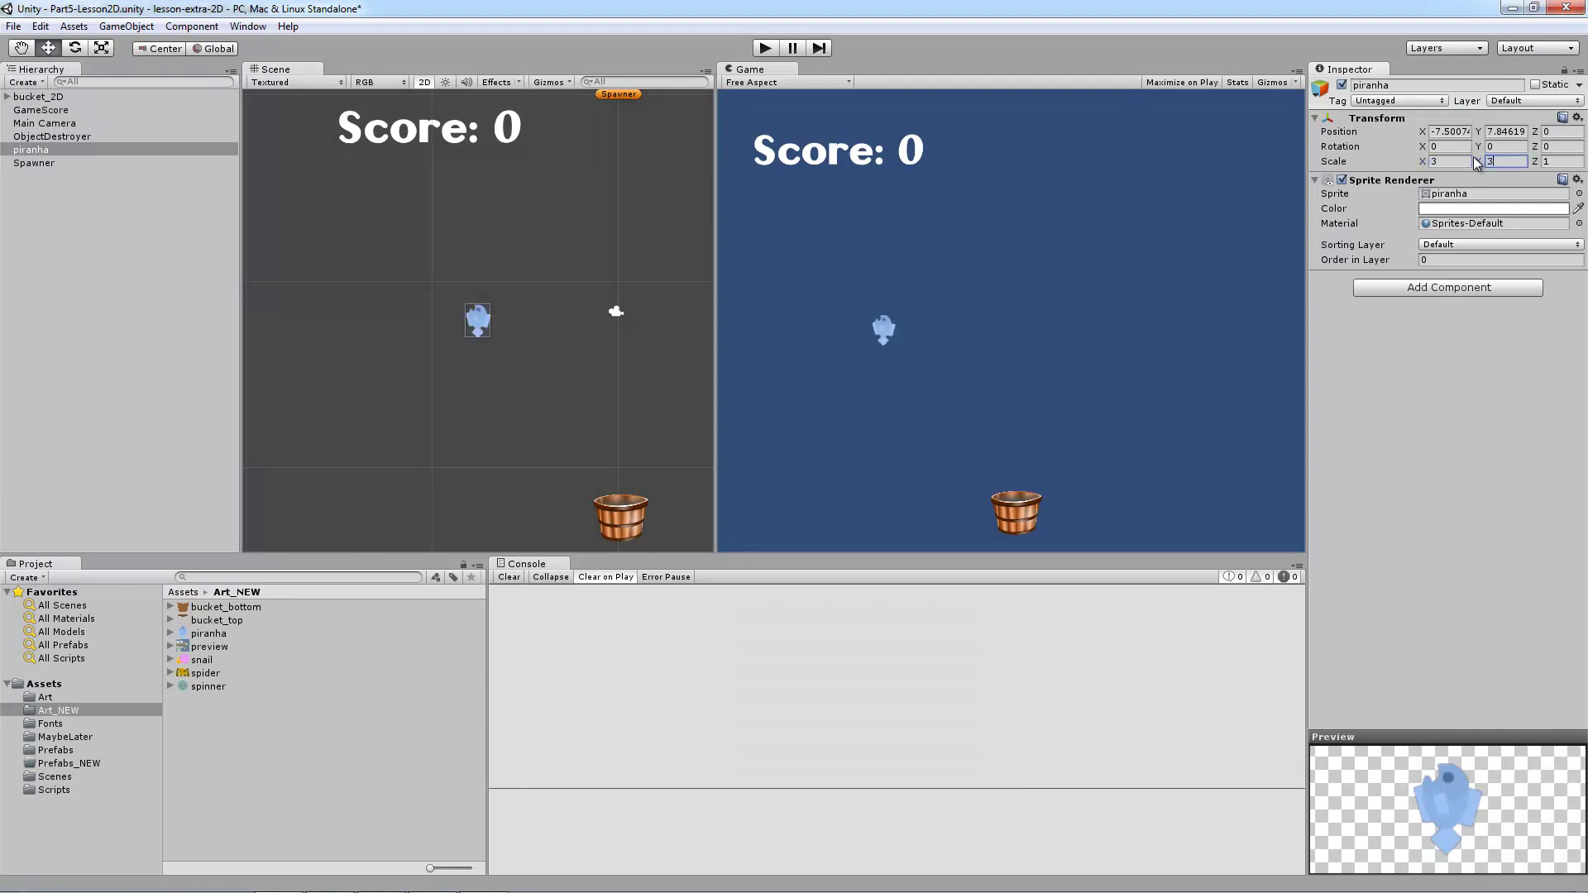
{"action": "key", "text": "Tab"}
{"action": "type", "text": "3"}
Set the piranha's Z rotation to 90, then deselect and reselect it in the scene.
{"action": "scroll", "coordinate": [483, 321], "scroll_direction": "up", "scroll_amount": 8}
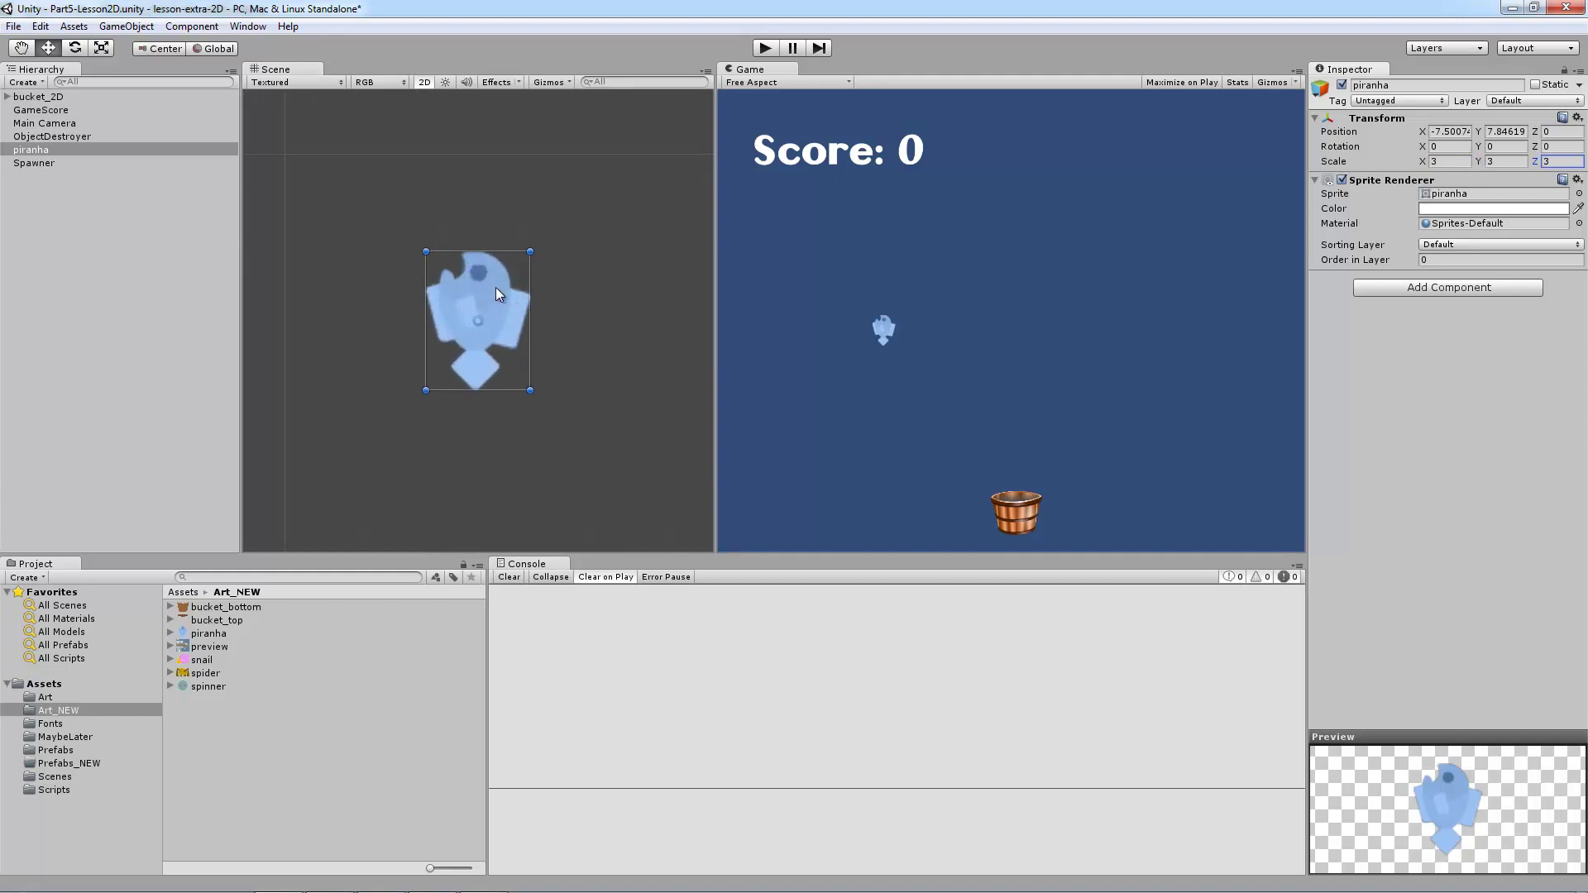
{"action": "left_click", "coordinate": [1569, 146]}
{"action": "type", "text": "90"}
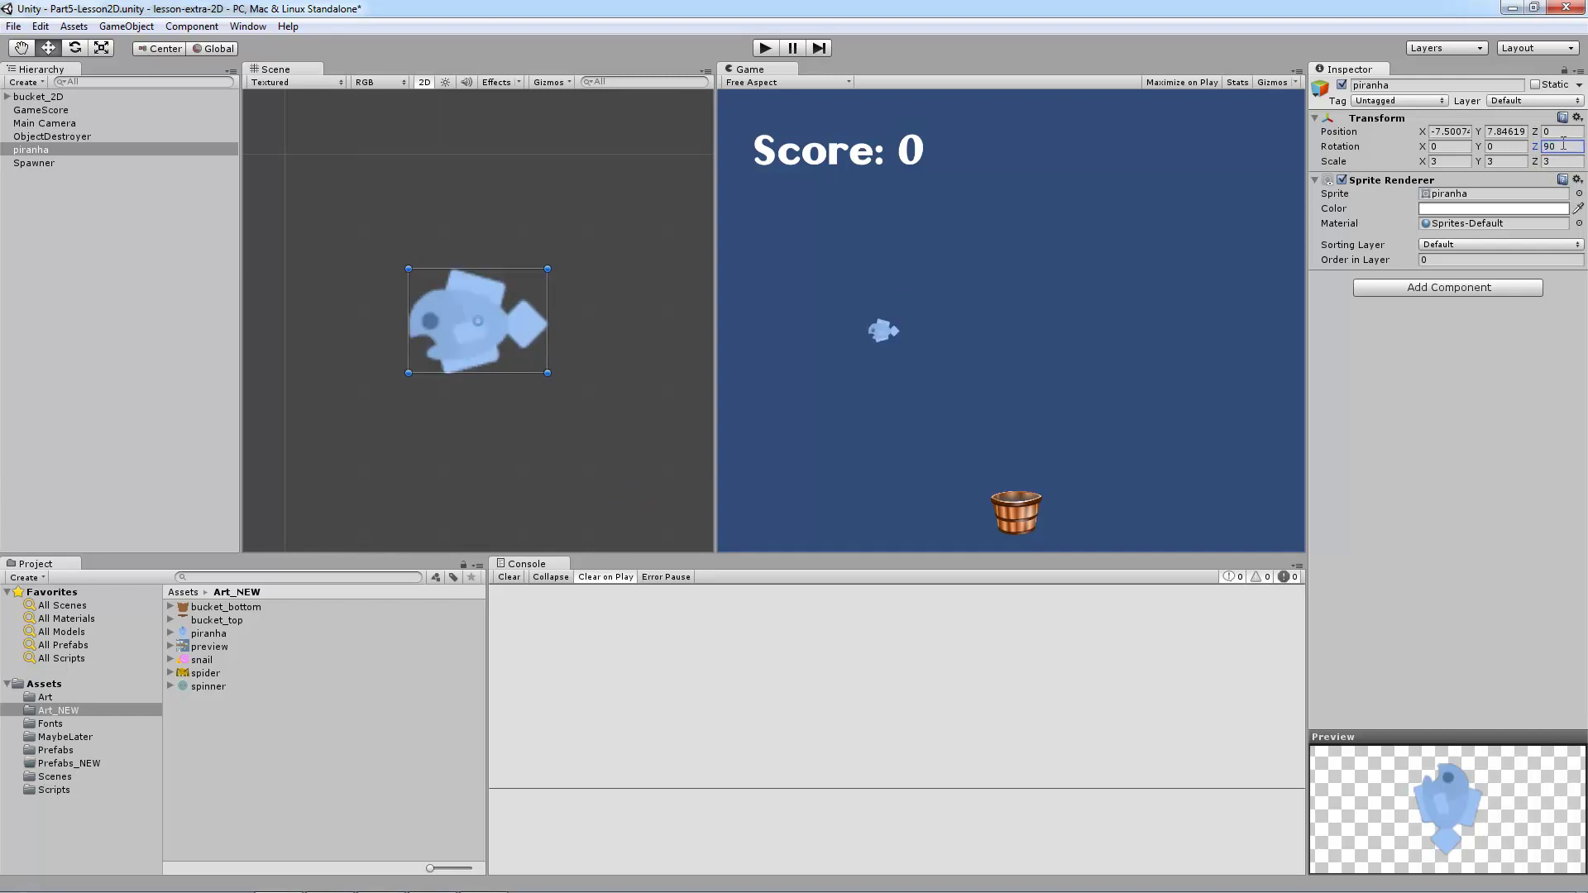
{"action": "left_click", "coordinate": [662, 263]}
{"action": "left_click", "coordinate": [479, 314]}
Add a Rigidbody 2D and a Polygon Collider 2D component to the piranha.
{"action": "left_click", "coordinate": [1458, 290]}
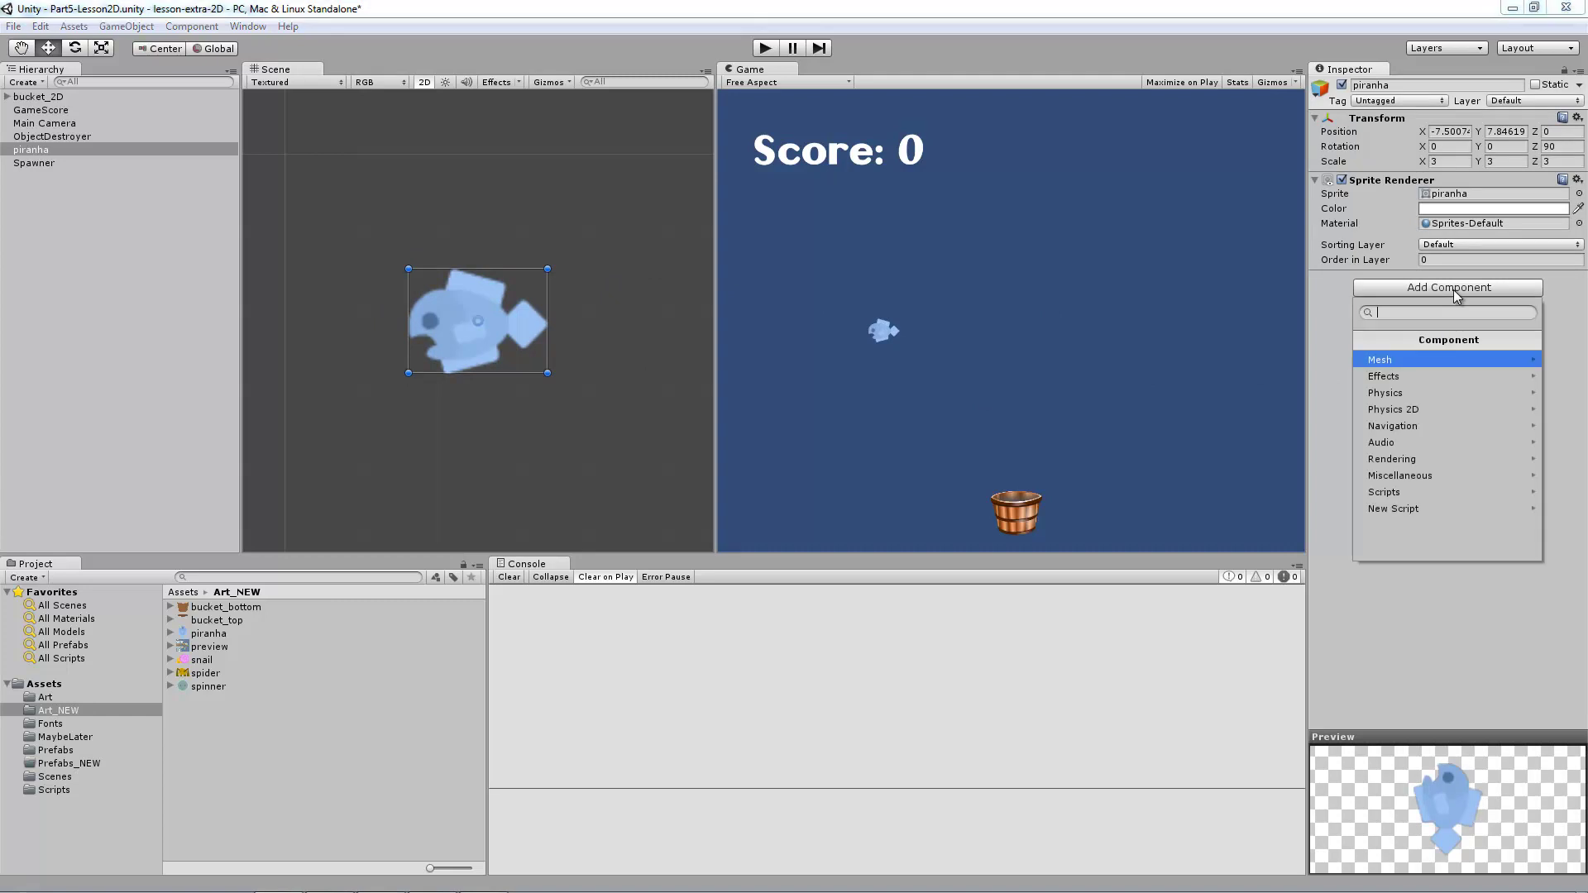
{"action": "left_click", "coordinate": [1434, 416]}
{"action": "left_click", "coordinate": [1428, 362]}
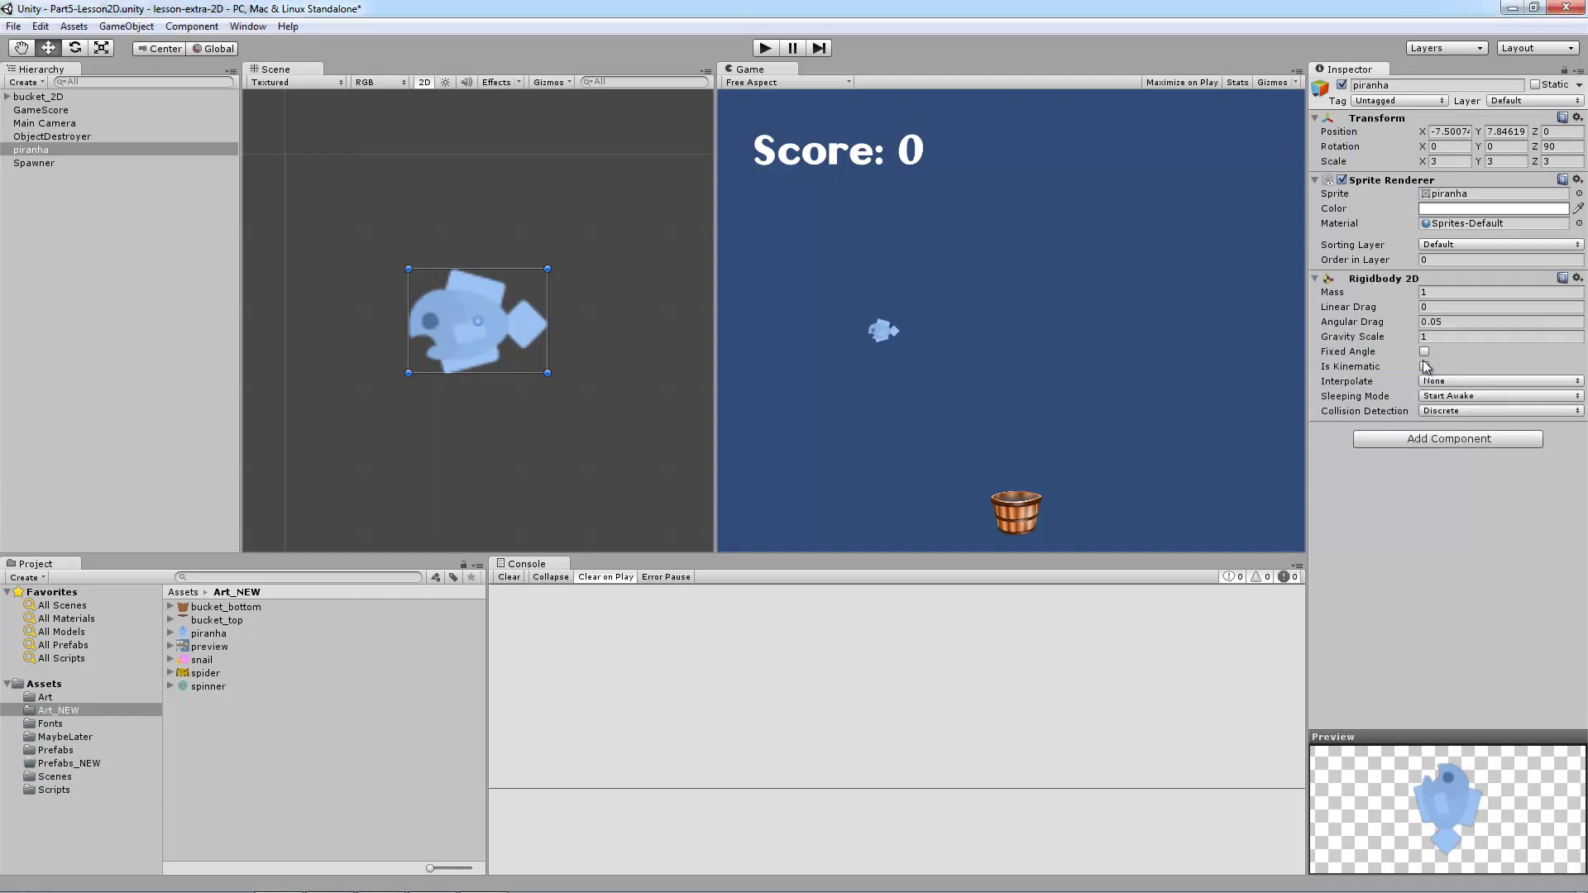
{"action": "left_click", "coordinate": [1427, 439]}
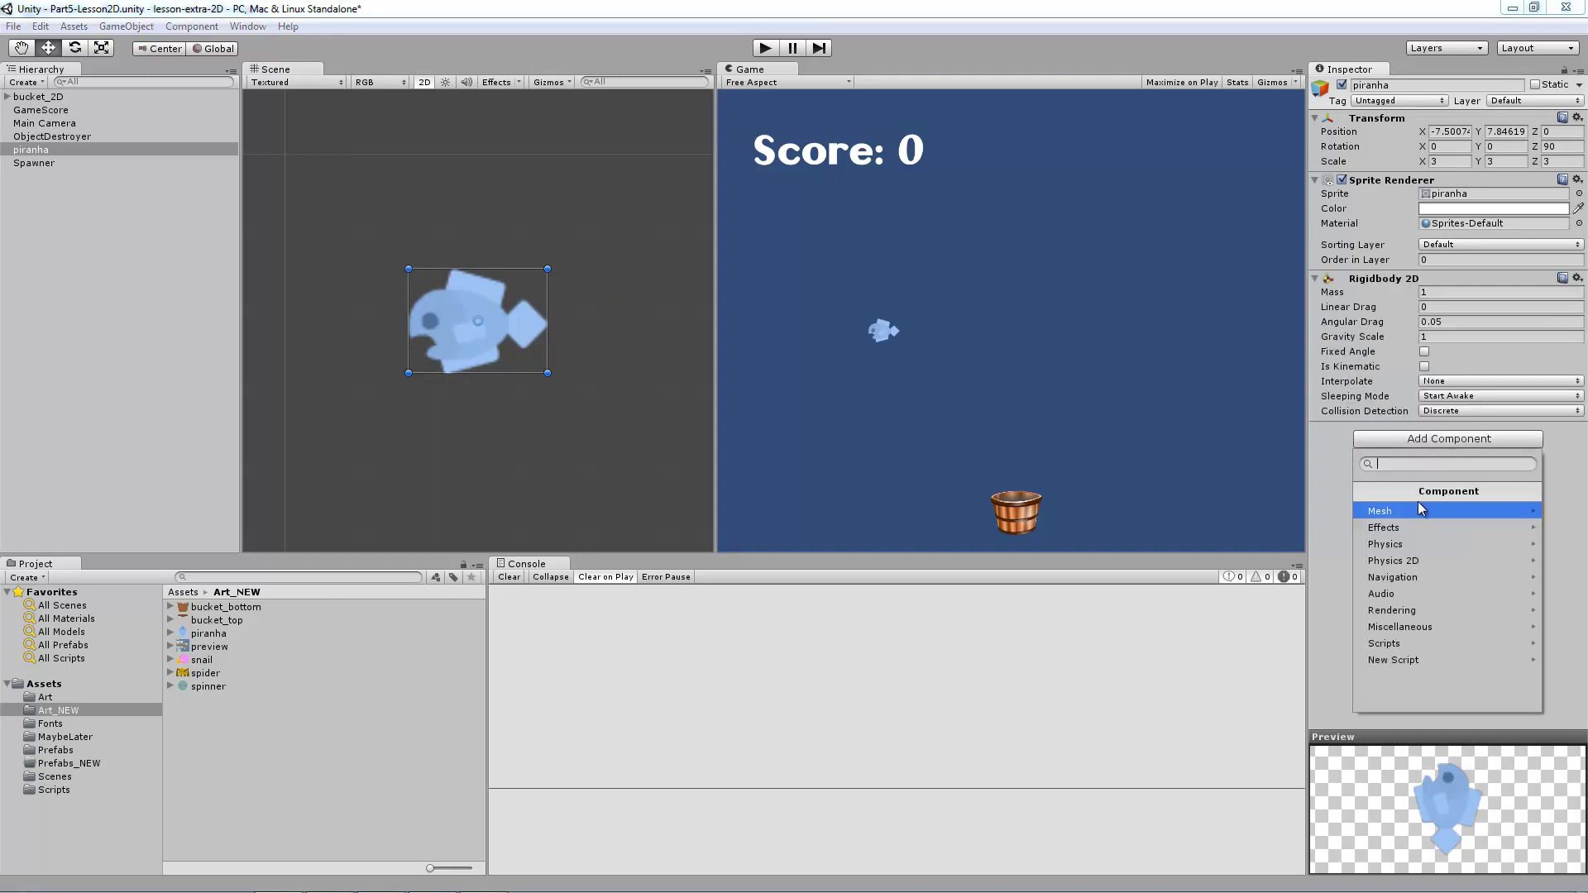
{"action": "left_click", "coordinate": [1413, 560]}
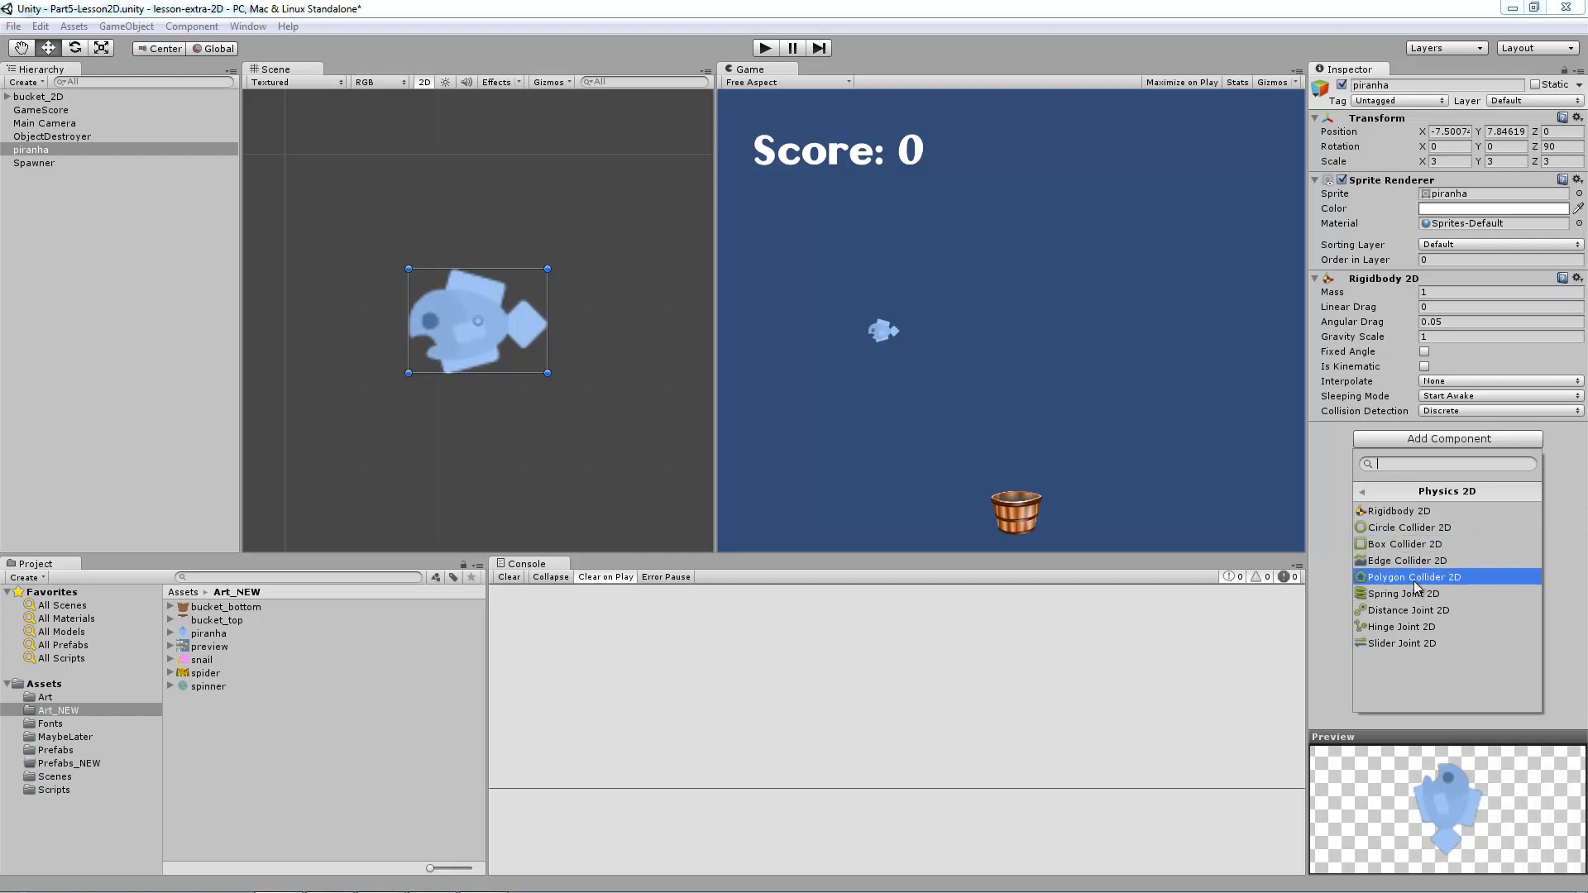
{"action": "left_click", "coordinate": [1413, 578]}
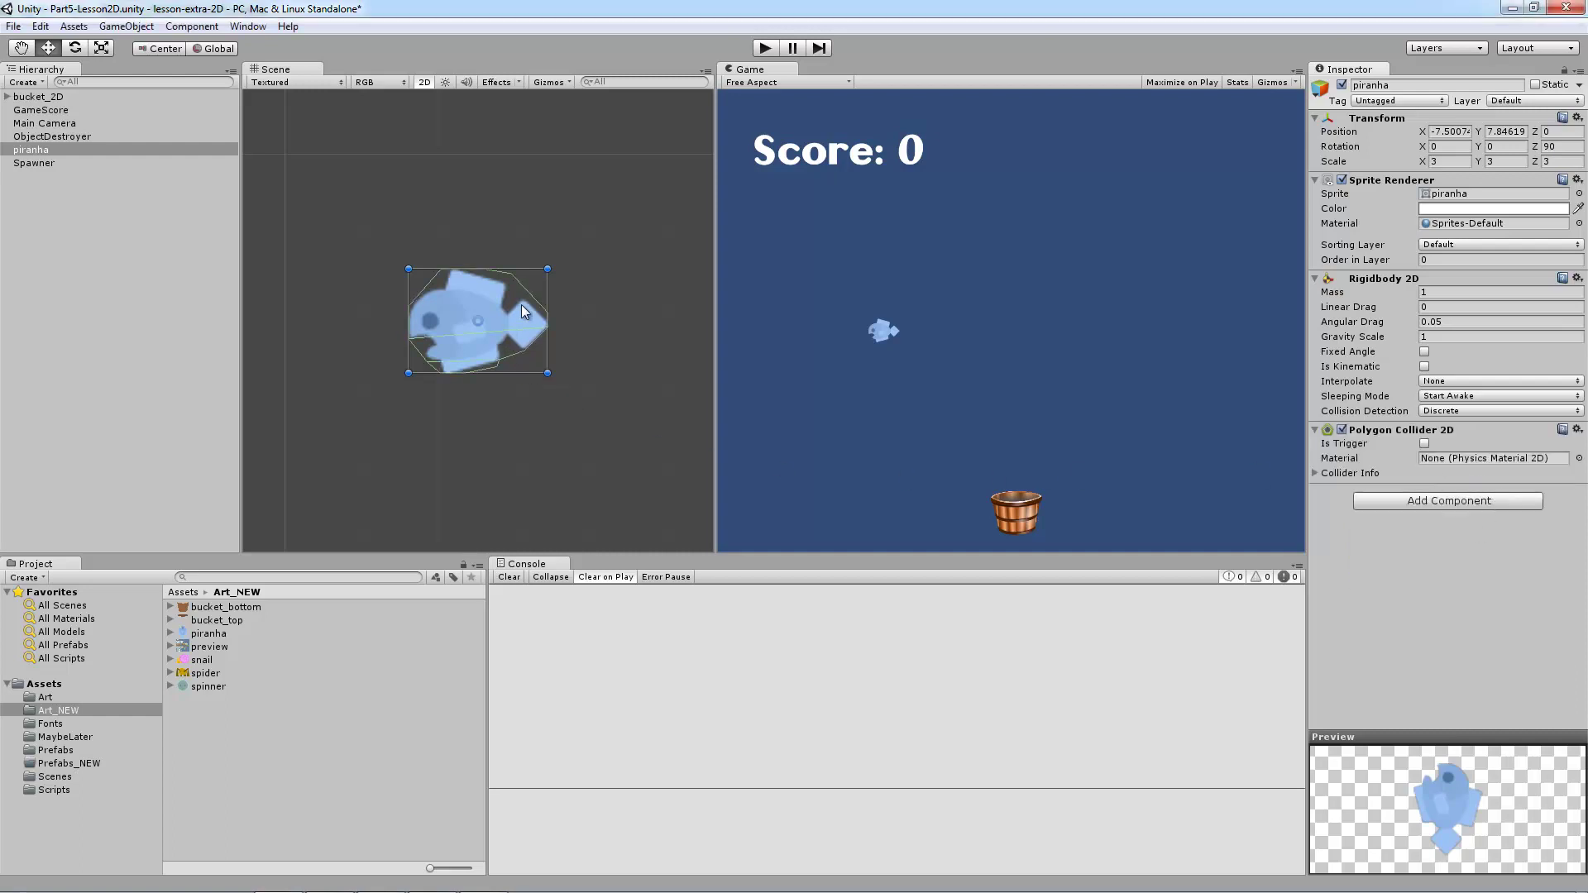
Remove a vertex from the piranha's polygon collider and reshape its upper outline between the top fin and the tail.
{"action": "scroll", "coordinate": [522, 300], "scroll_direction": "up", "scroll_amount": 2}
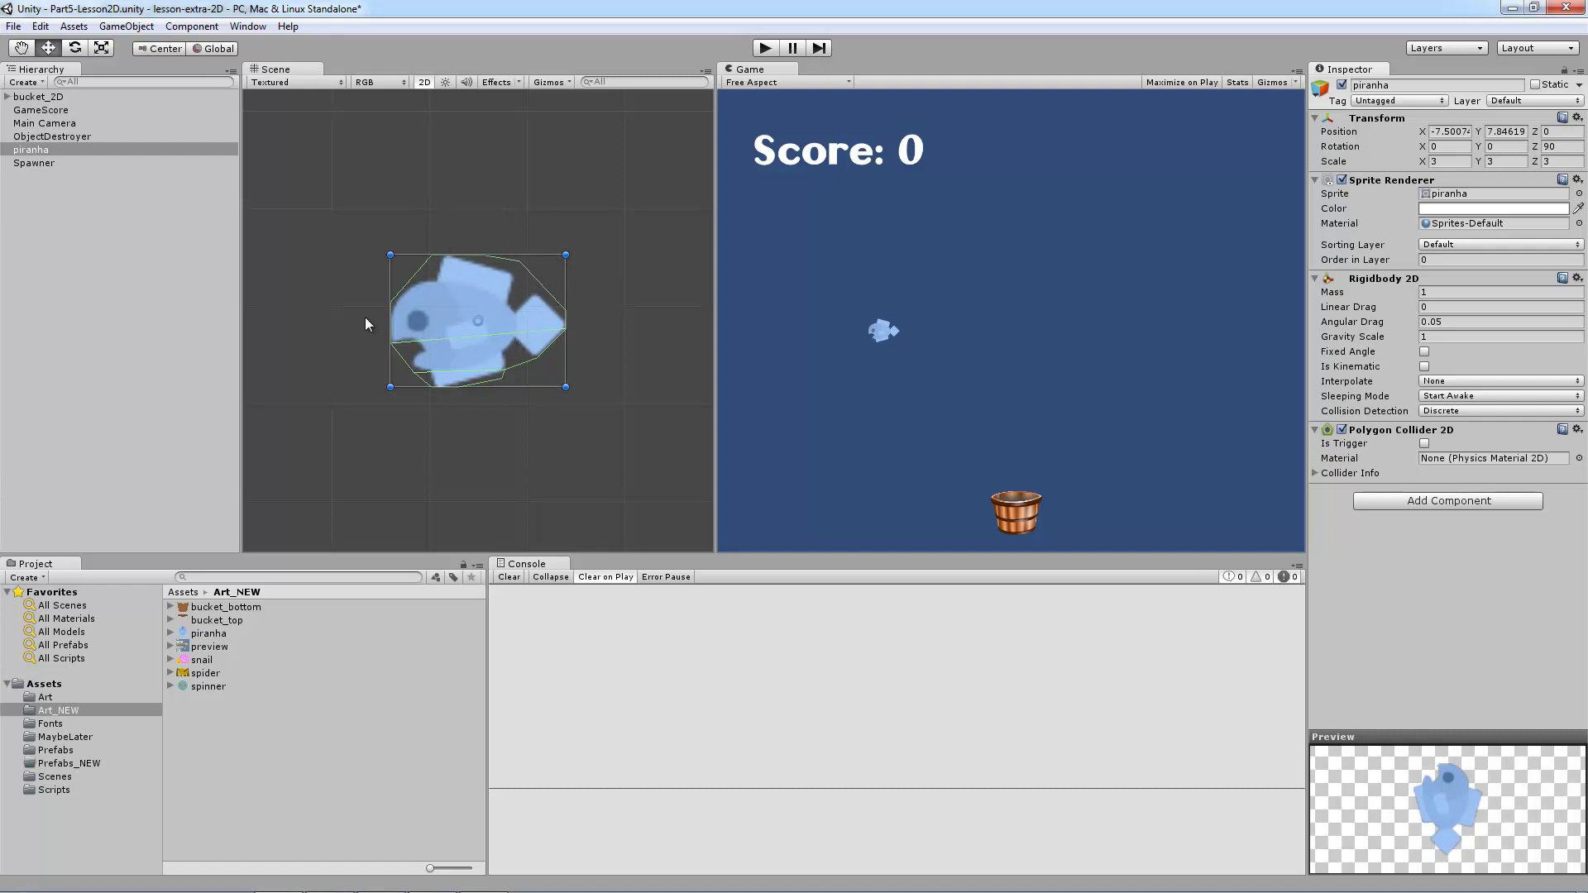
{"action": "scroll", "coordinate": [473, 314], "scroll_direction": "down", "scroll_amount": 5}
{"action": "scroll", "coordinate": [480, 331], "scroll_direction": "up", "scroll_amount": 5}
{"action": "left_click", "coordinate": [39, 149]}
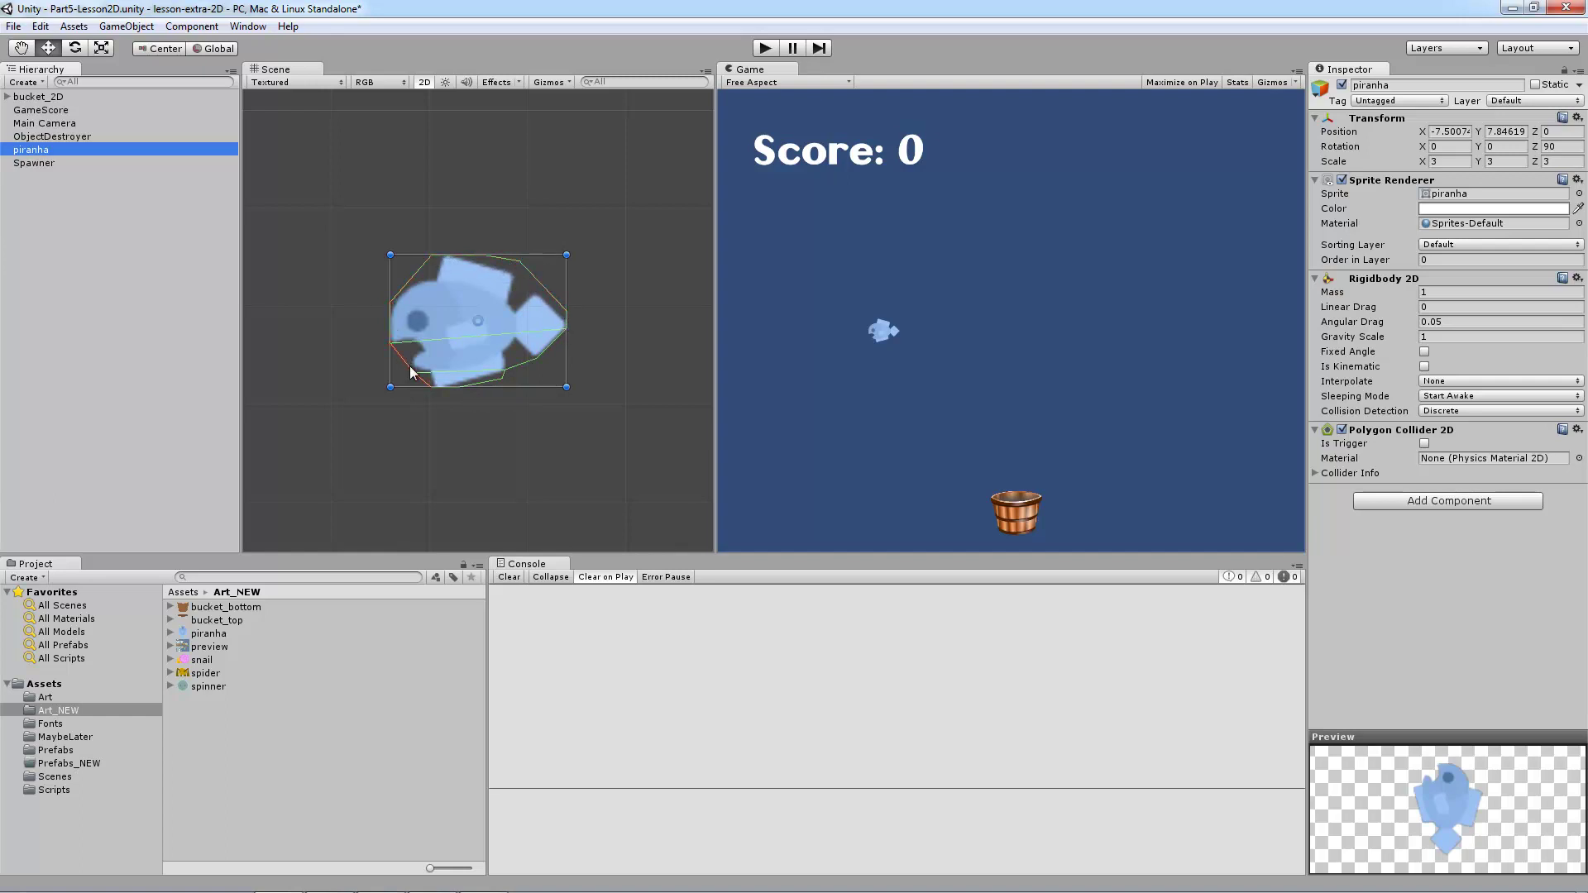
{"action": "left_click", "coordinate": [517, 262], "text": "ctrl"}
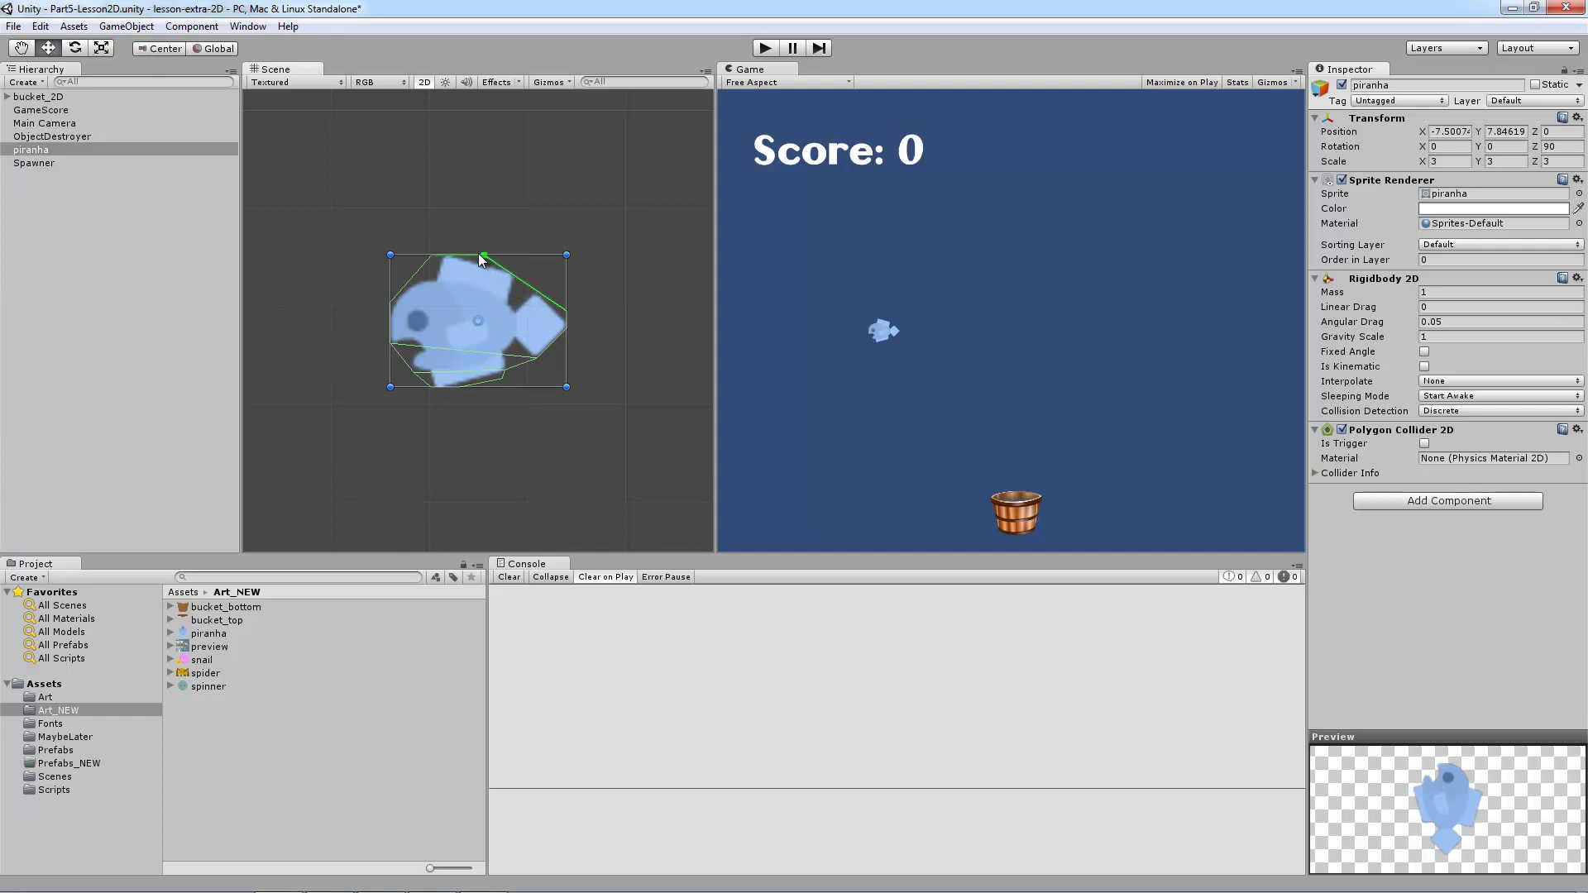
{"action": "left_click_drag", "start_coordinate": [454, 259], "coordinate": [477, 222]}
{"action": "left_click_drag", "start_coordinate": [524, 266], "coordinate": [515, 302]}
{"action": "left_click_drag", "start_coordinate": [523, 310], "coordinate": [564, 315]}
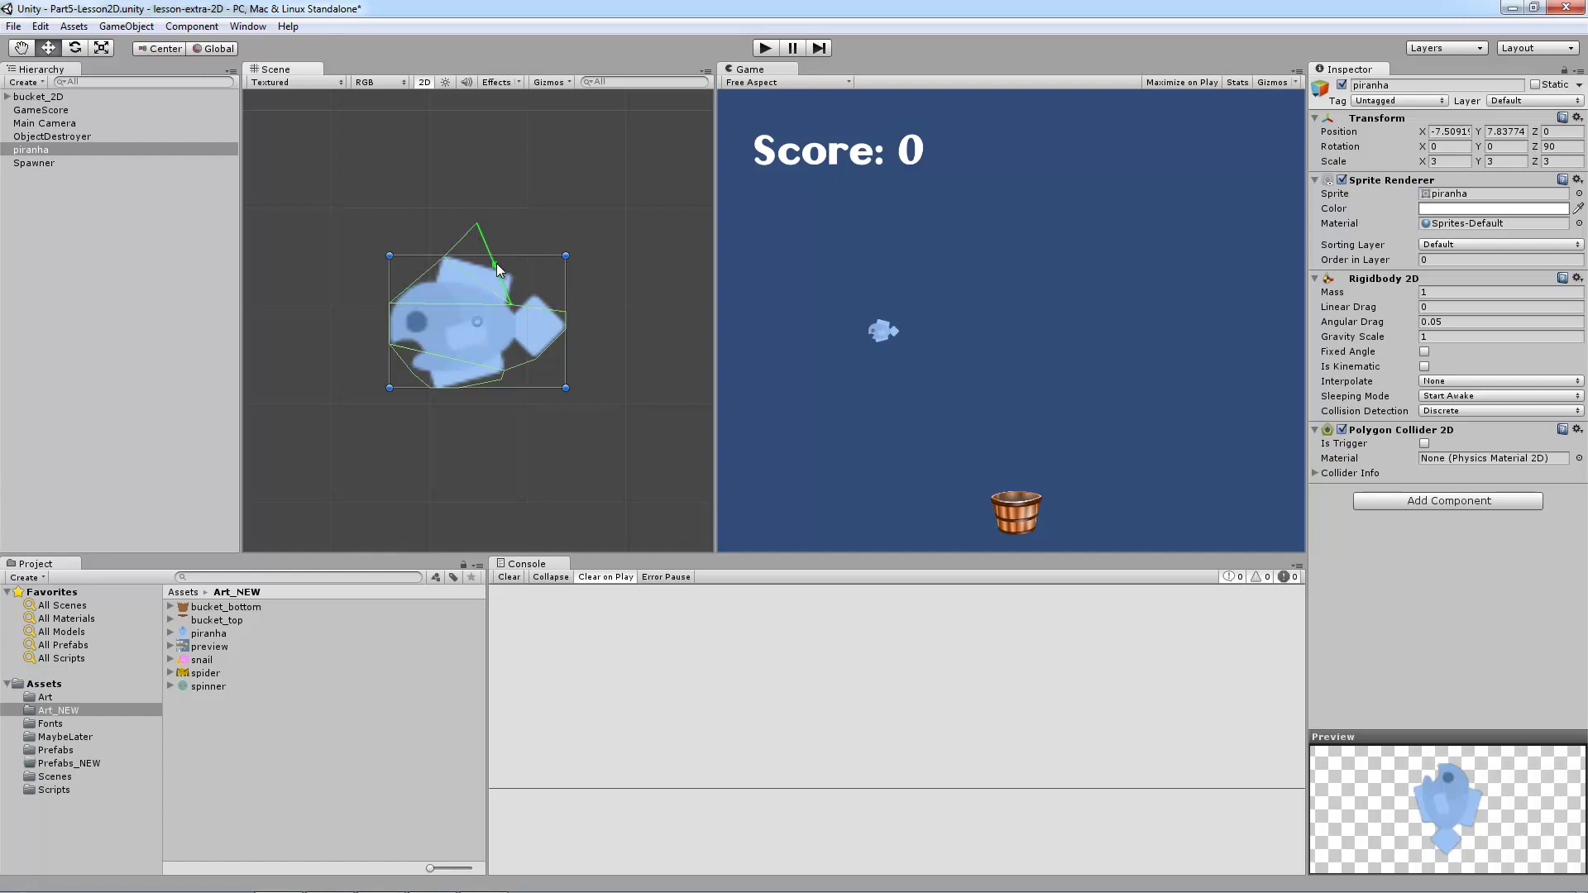
Move the piranha's collider vertices to follow the corners of its top and bottom fins.
{"action": "left_click_drag", "start_coordinate": [481, 234], "coordinate": [510, 254]}
{"action": "left_click_drag", "start_coordinate": [511, 255], "coordinate": [432, 143]}
{"action": "left_click_drag", "start_coordinate": [473, 230], "coordinate": [517, 270]}
{"action": "left_click_drag", "start_coordinate": [433, 143], "coordinate": [496, 242]}
{"action": "left_click_drag", "start_coordinate": [405, 371], "coordinate": [512, 385]}
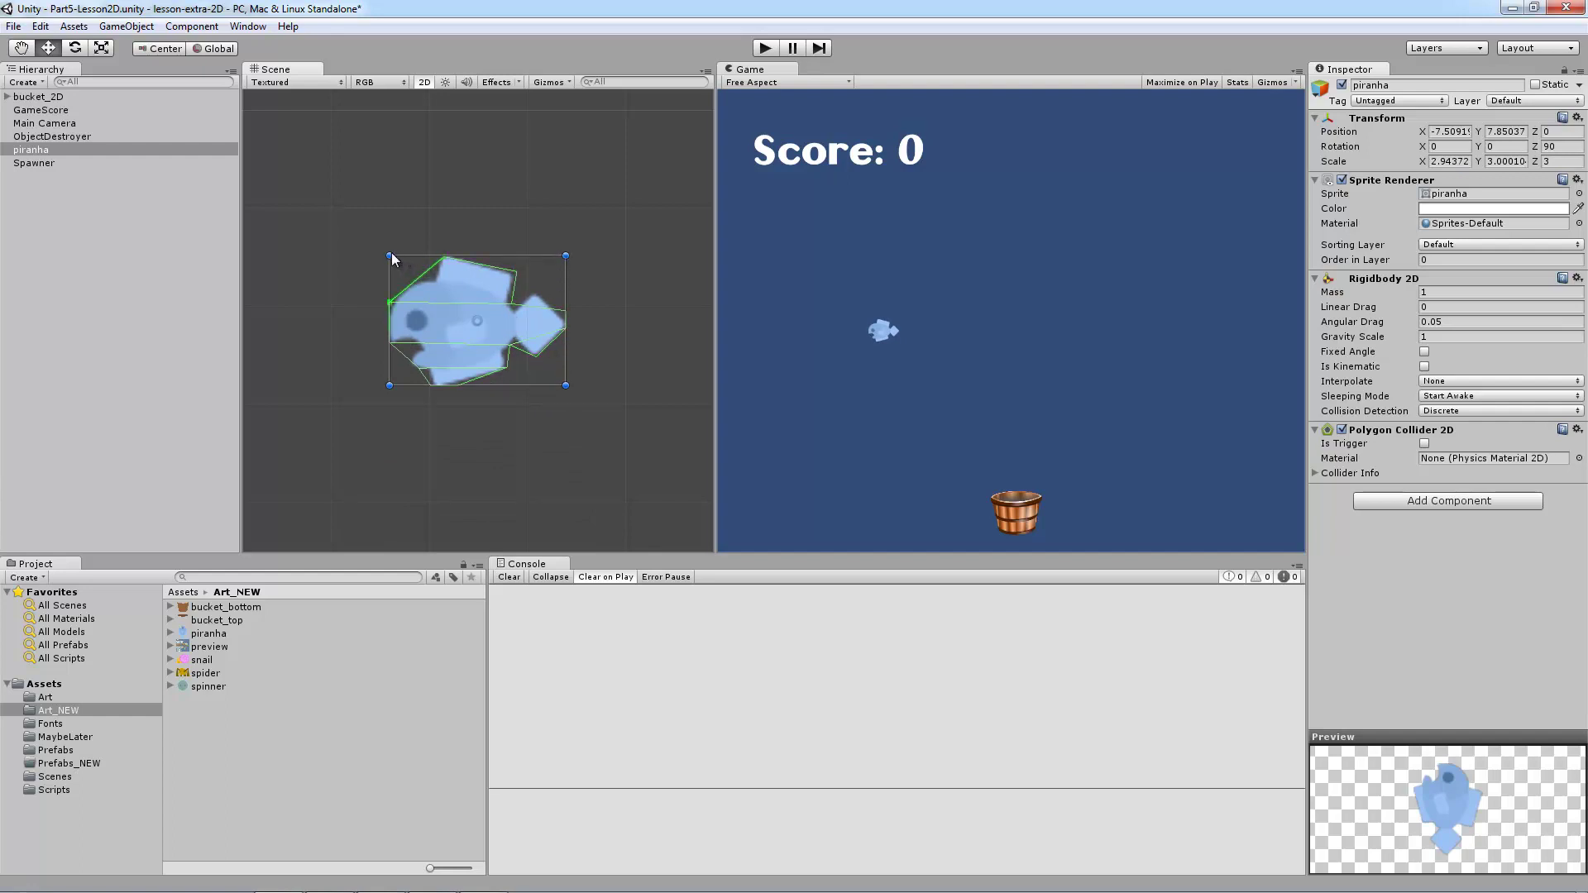
{"action": "mouse_move", "coordinate": [451, 391]}
{"action": "left_mouse_down"}
{"action": "mouse_move", "coordinate": [469, 371]}
{"action": "mouse_move", "coordinate": [435, 382]}
{"action": "left_mouse_up"}
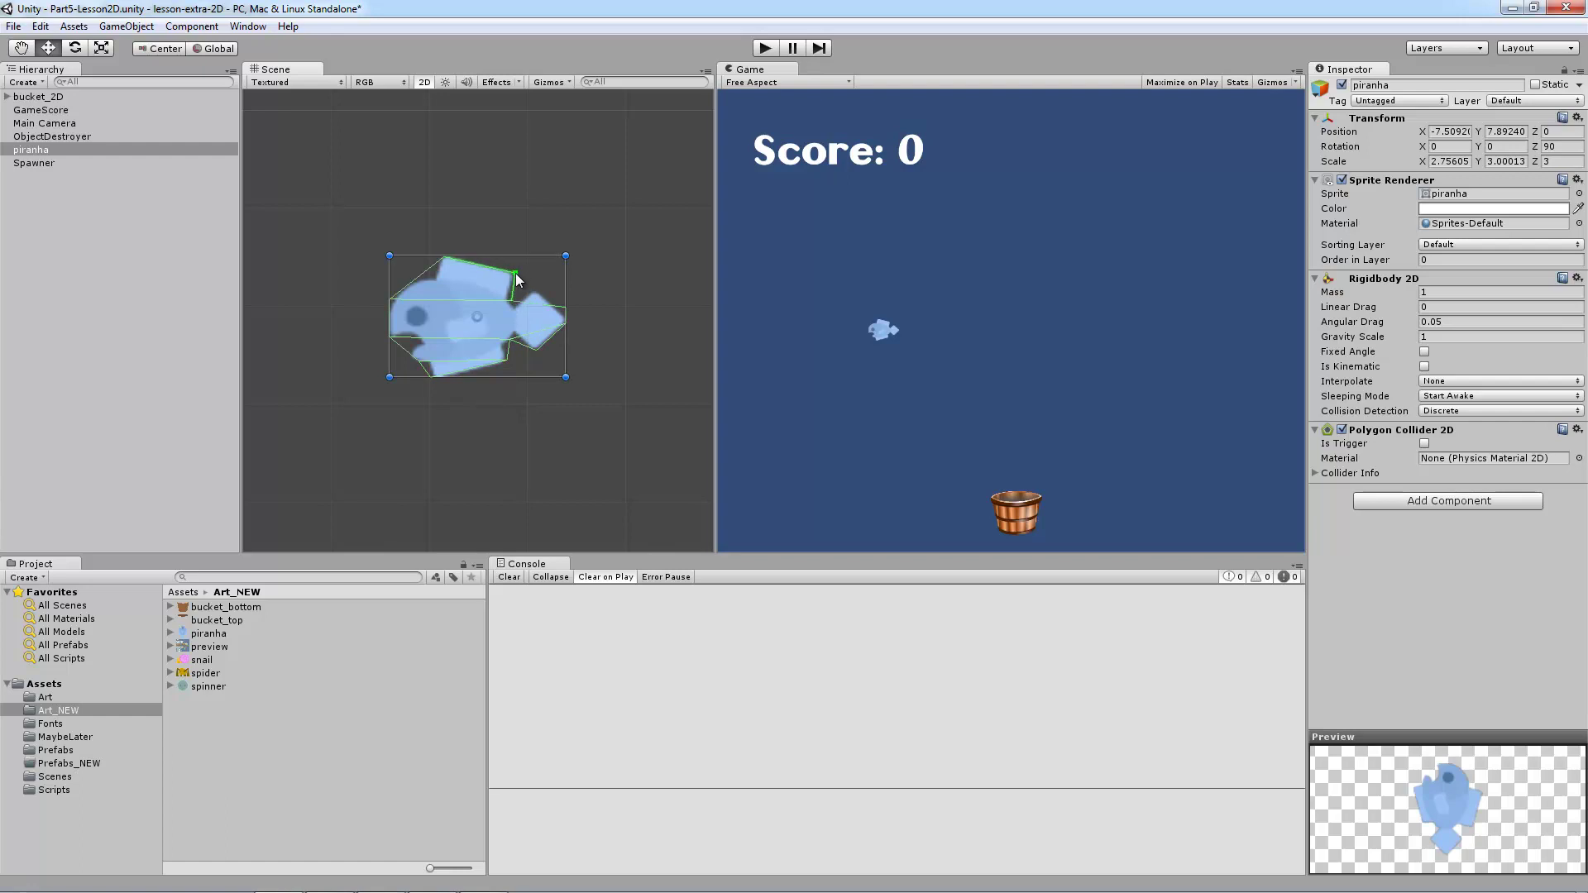
Fit the piranha's collider outline around its tail and remove a surplus vertex near the belly.
{"action": "left_click_drag", "start_coordinate": [512, 301], "coordinate": [670, 288]}
{"action": "left_click_drag", "start_coordinate": [603, 297], "coordinate": [534, 290]}
{"action": "left_click", "coordinate": [420, 362], "text": "ctrl"}
{"action": "left_click_drag", "start_coordinate": [502, 256], "coordinate": [488, 294], "text": "shift"}
{"action": "left_click_drag", "start_coordinate": [488, 377], "coordinate": [440, 422], "text": "shift"}
Reset the piranha's X and Y scale to 3, then deselect and reselect it to check the collider.
{"action": "left_click", "coordinate": [1449, 161]}
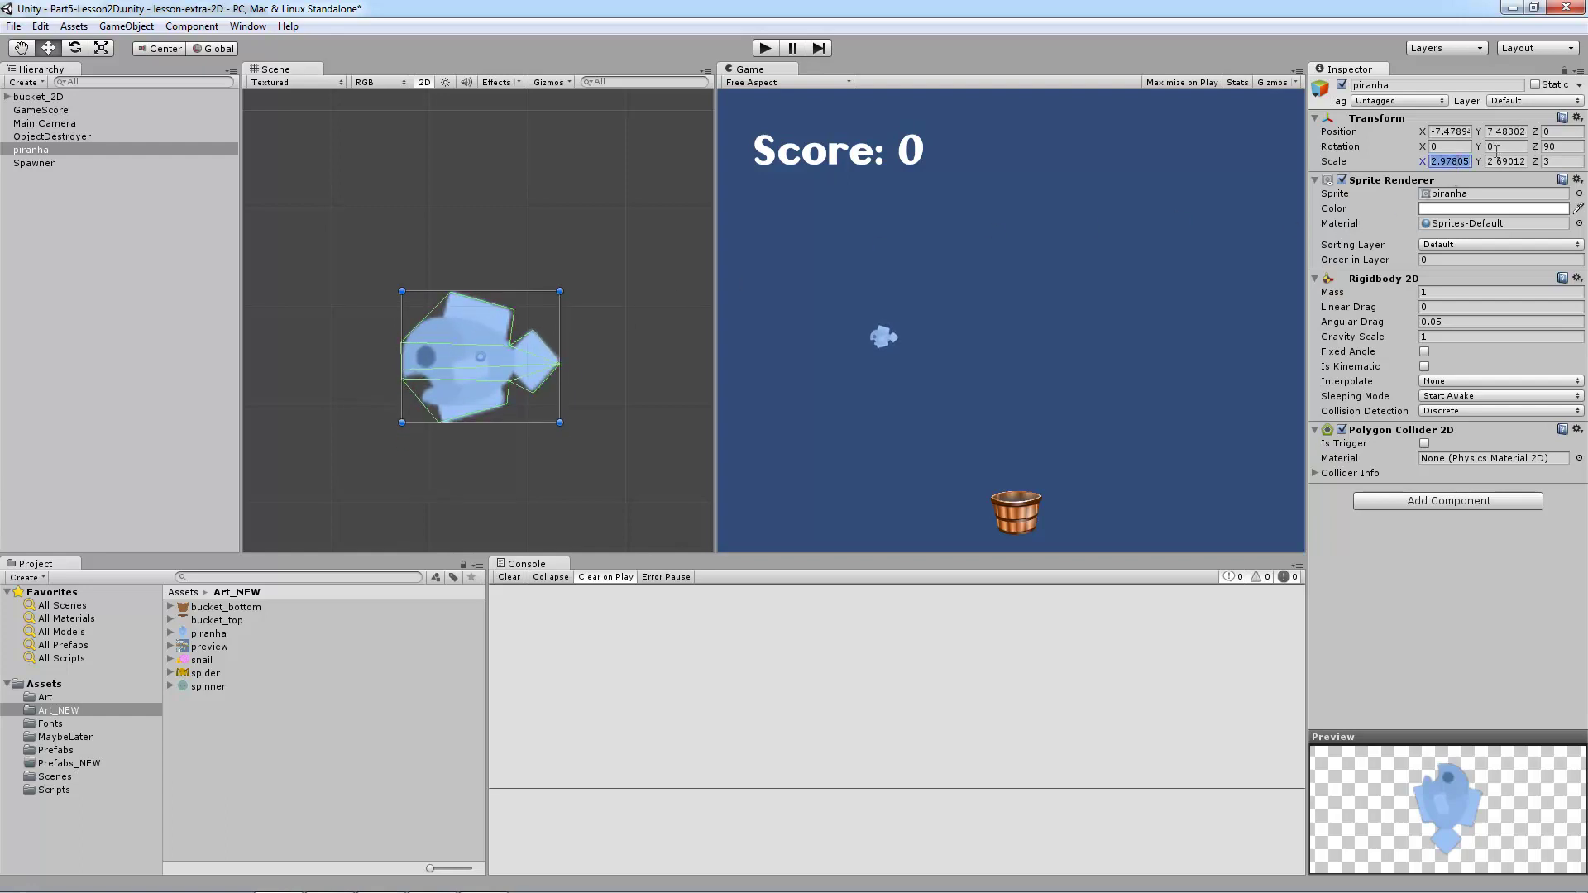
{"action": "type", "text": "3"}
{"action": "key", "text": "Tab"}
{"action": "type", "text": "3"}
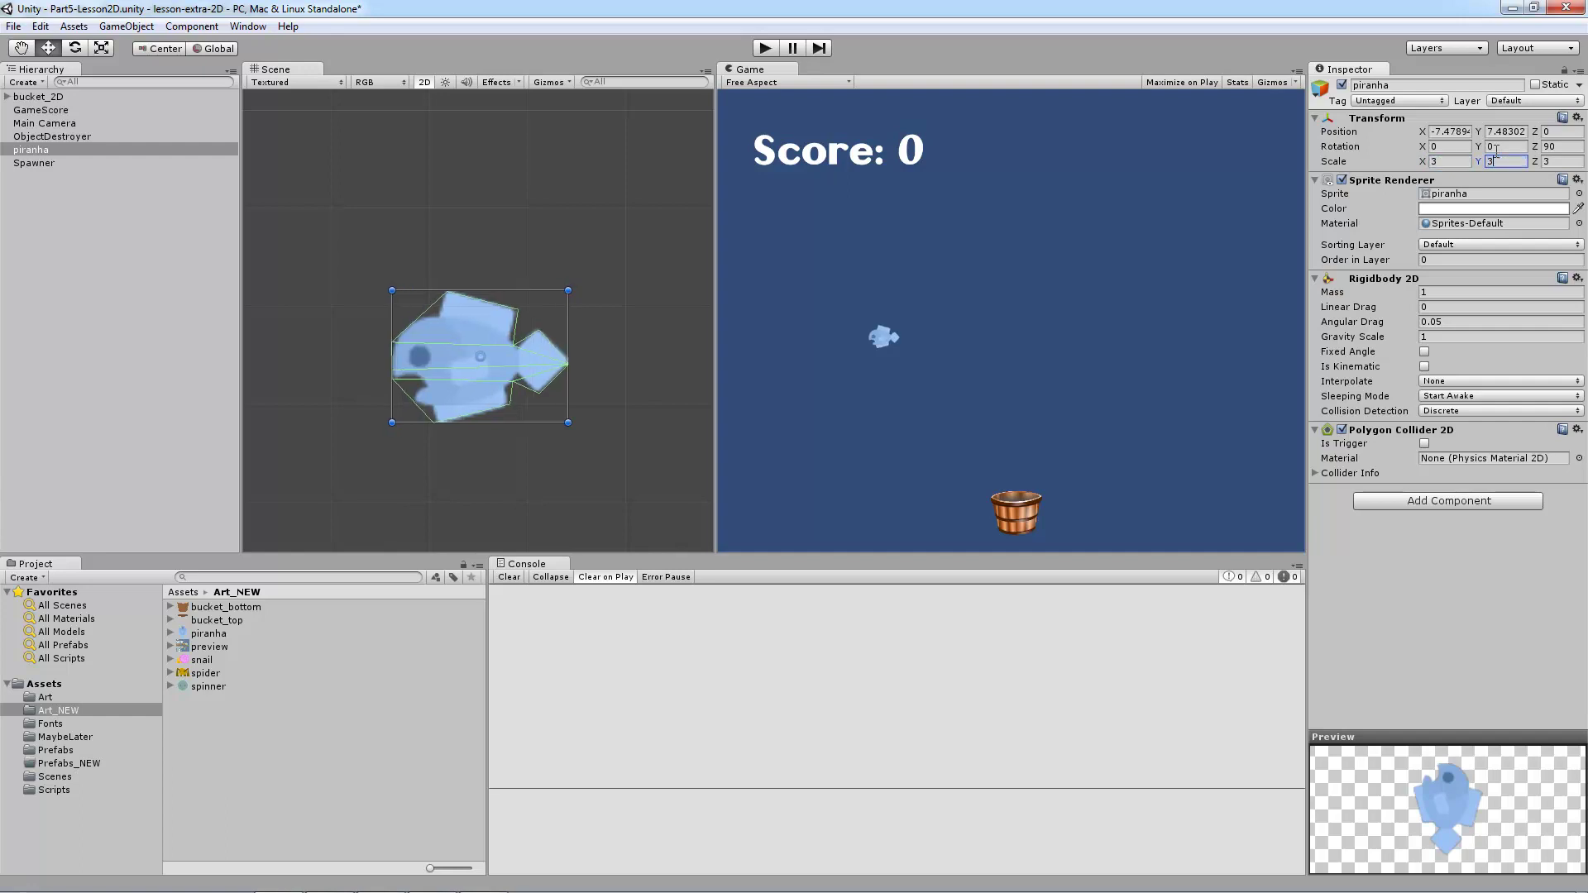
{"action": "left_click", "coordinate": [599, 135]}
{"action": "left_click", "coordinate": [471, 353]}
Save the piranha as a prefab in the Prefabs_NEW folder and deactivate its instance in the scene.
{"action": "left_click", "coordinate": [66, 763]}
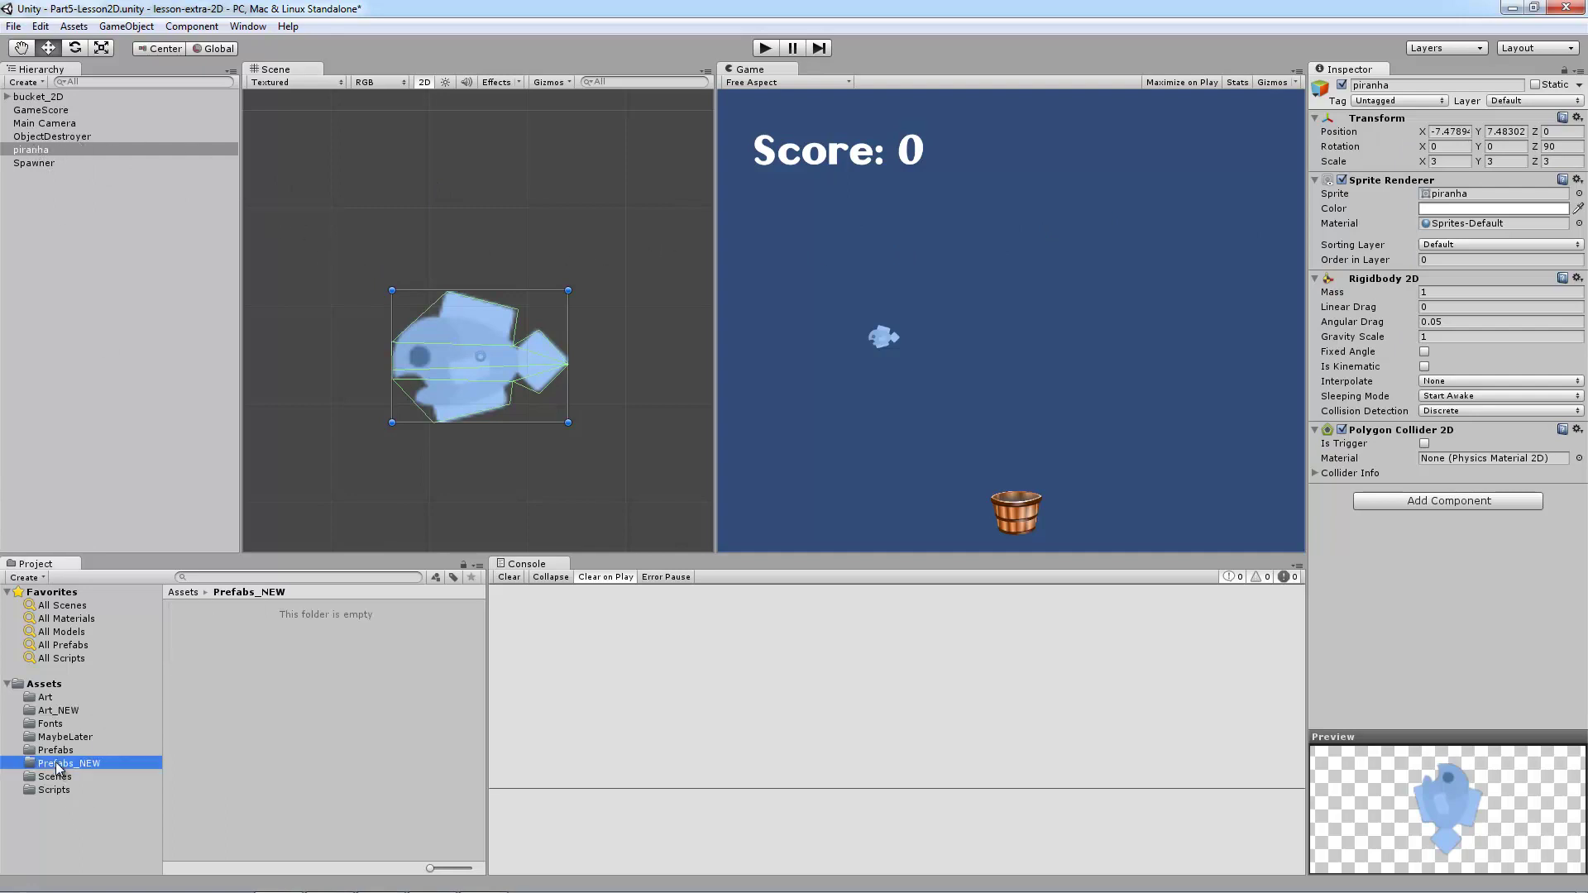
{"action": "left_click_drag", "start_coordinate": [41, 149], "coordinate": [309, 702]}
{"action": "left_click", "coordinate": [198, 607]}
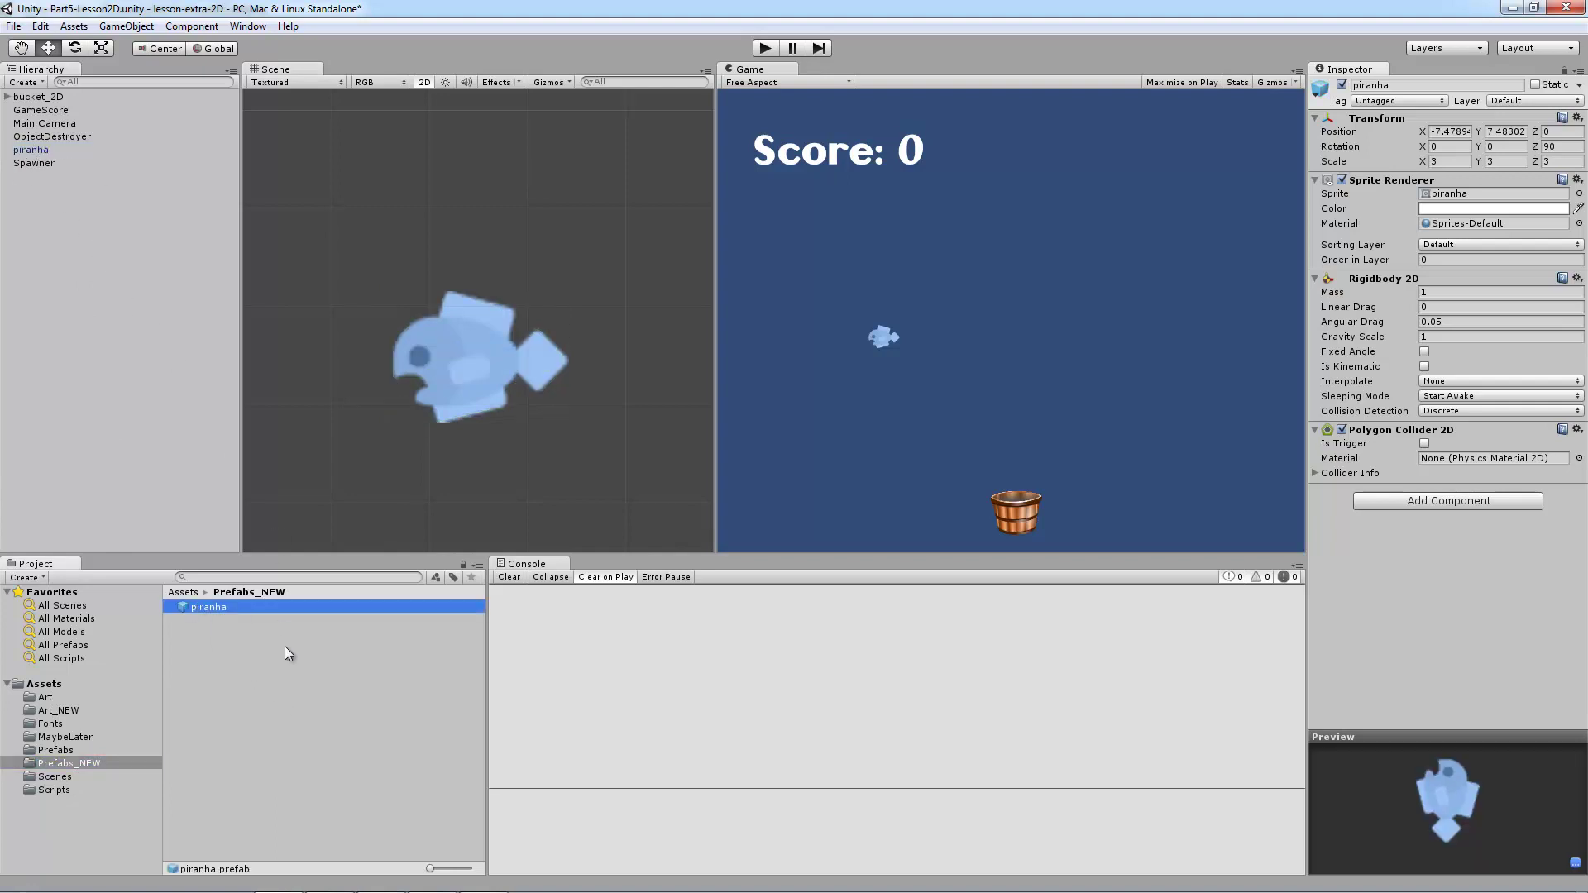
{"action": "left_click", "coordinate": [18, 149]}
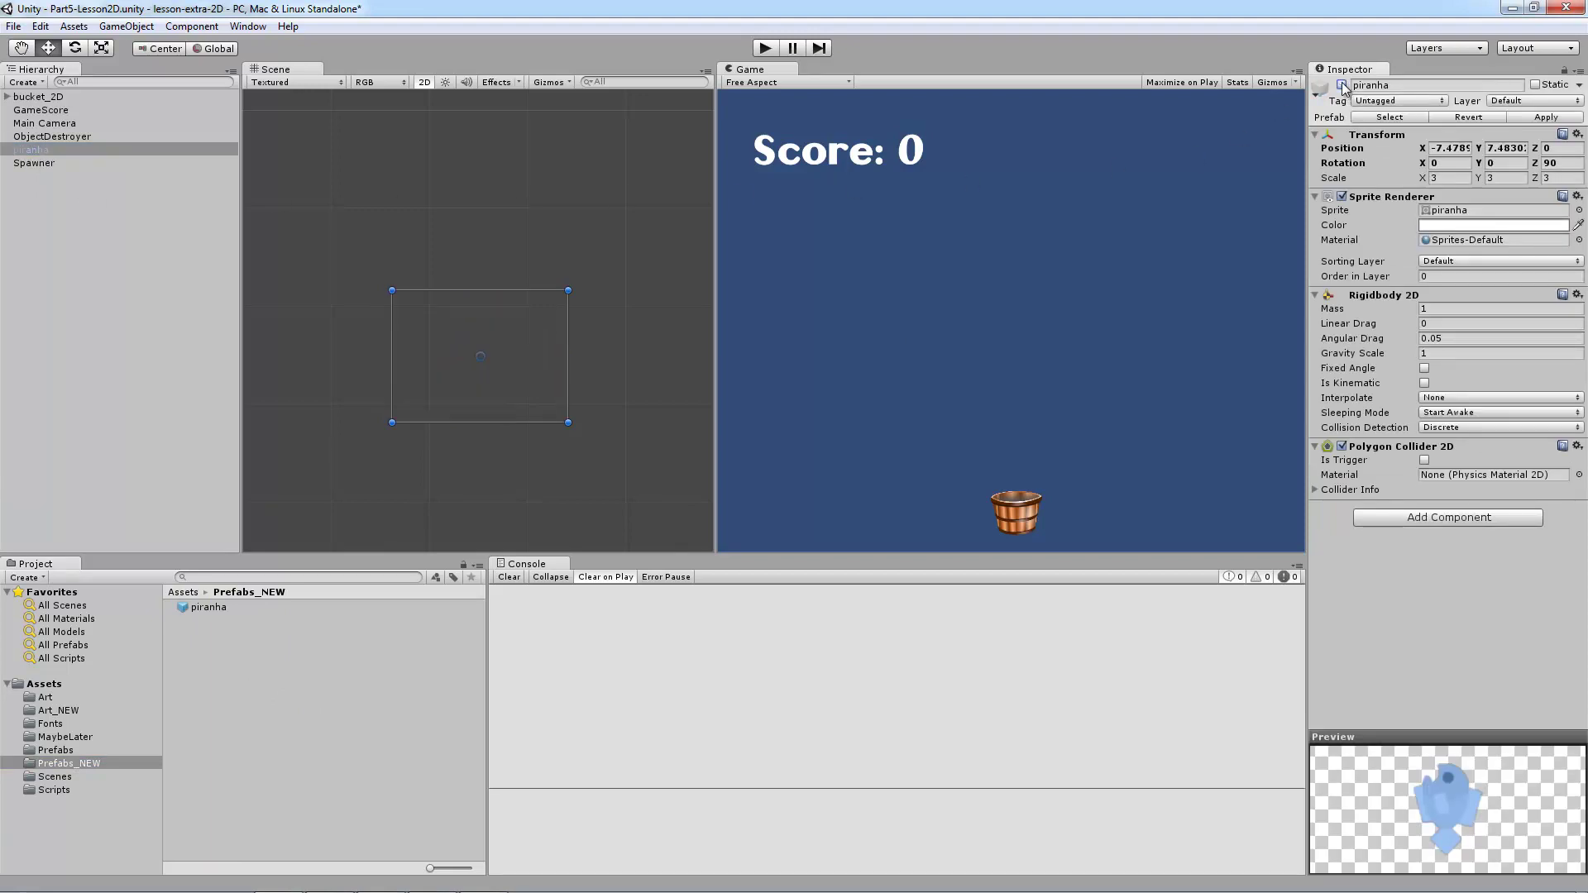
{"action": "left_click", "coordinate": [517, 245]}
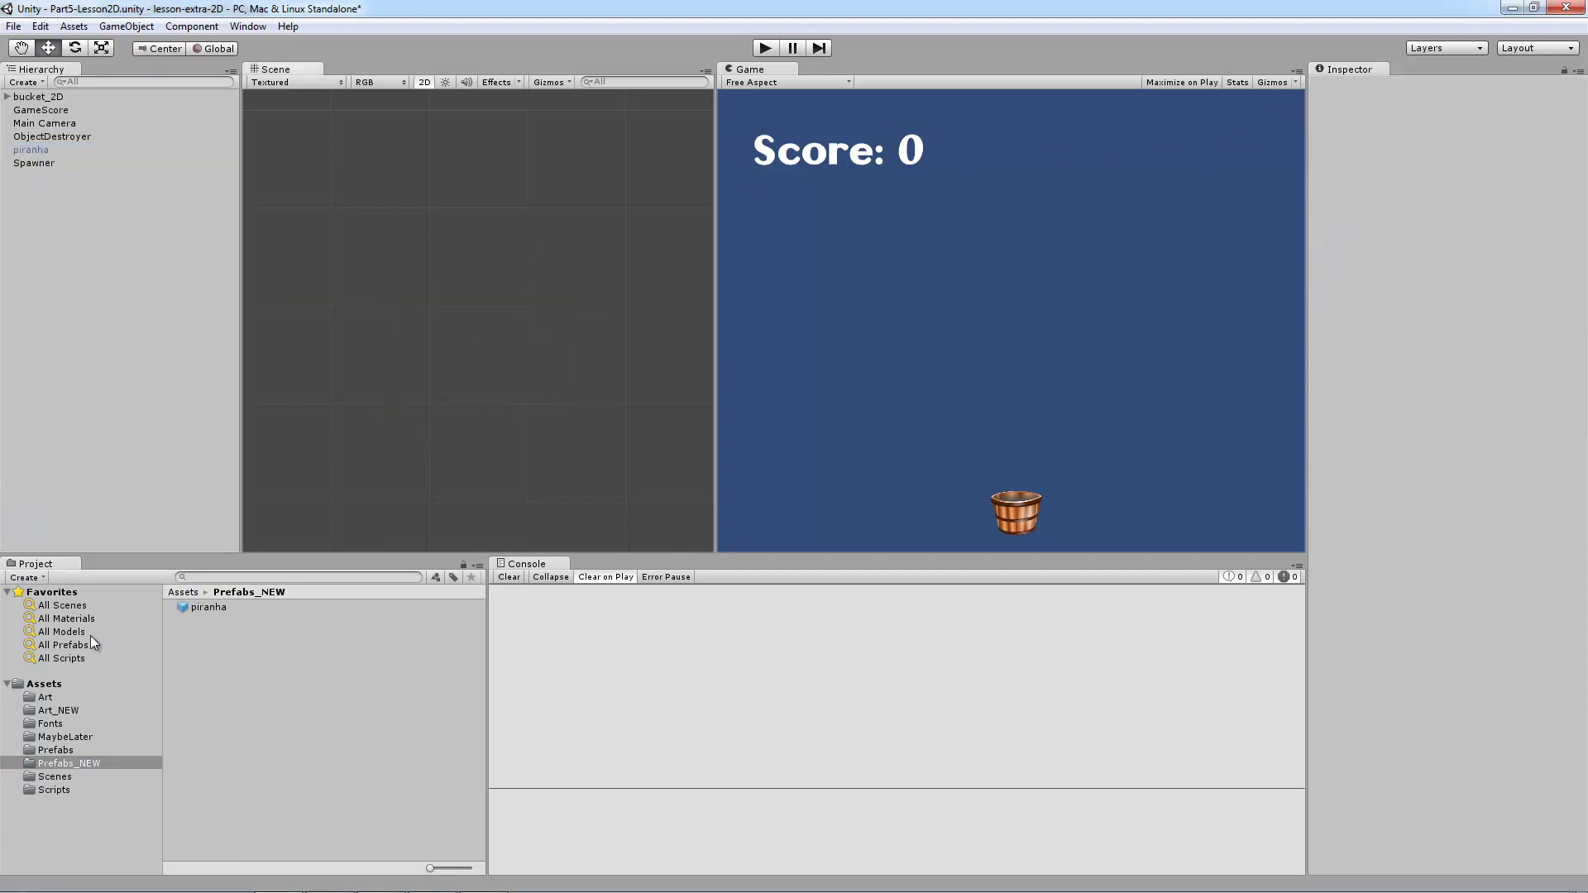
Place the spider sprite from Art_NEW in the scene and set its X and Y scale to 3.
{"action": "left_click", "coordinate": [66, 712]}
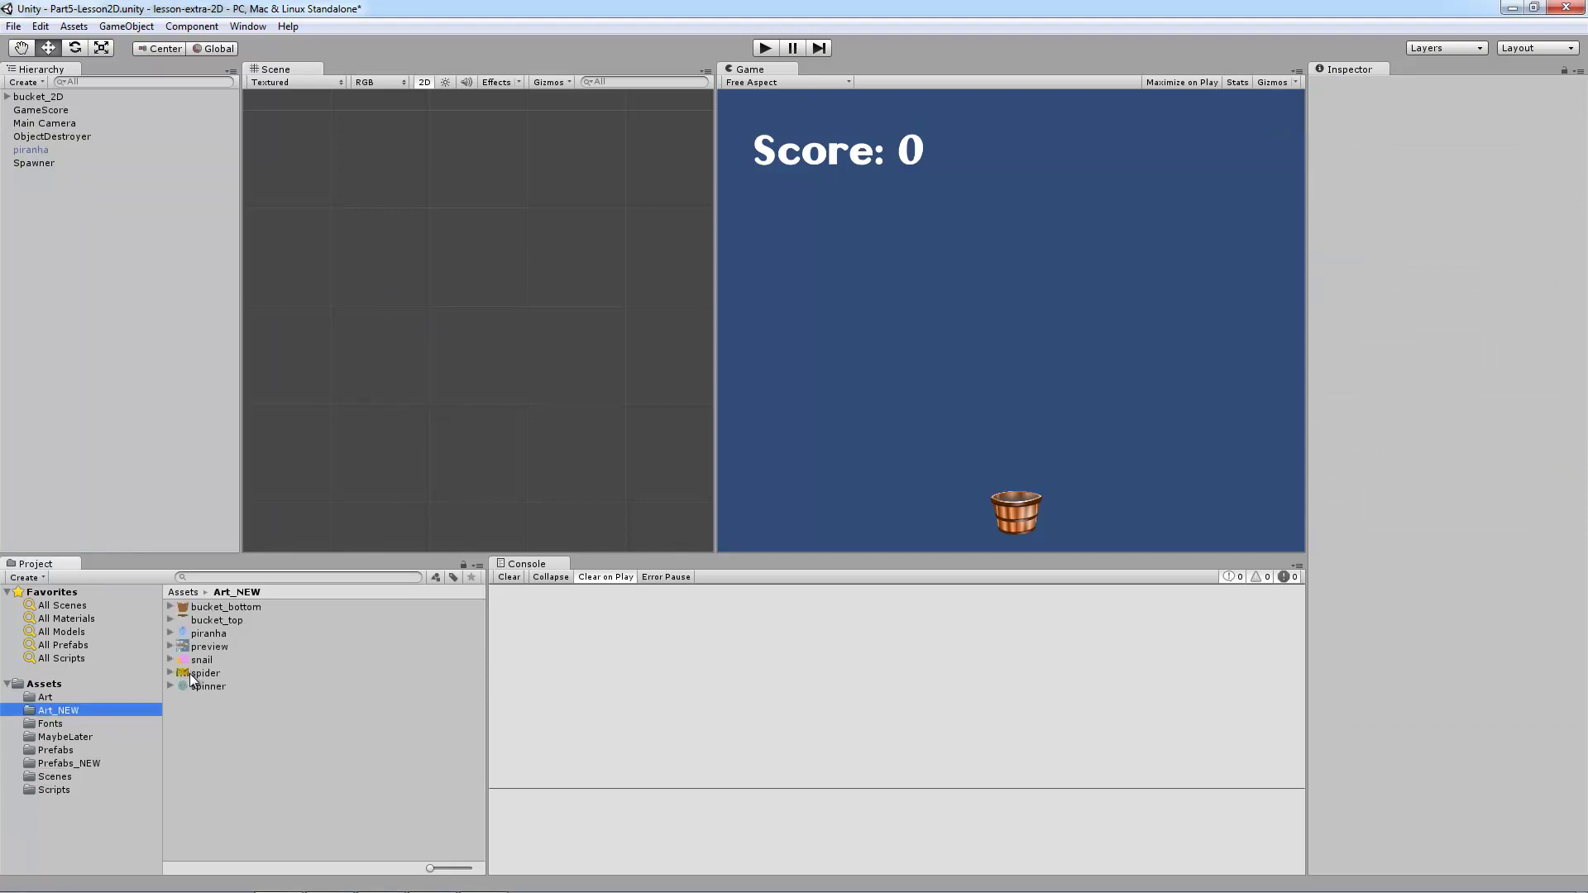
{"action": "left_click_drag", "start_coordinate": [192, 679], "coordinate": [468, 283]}
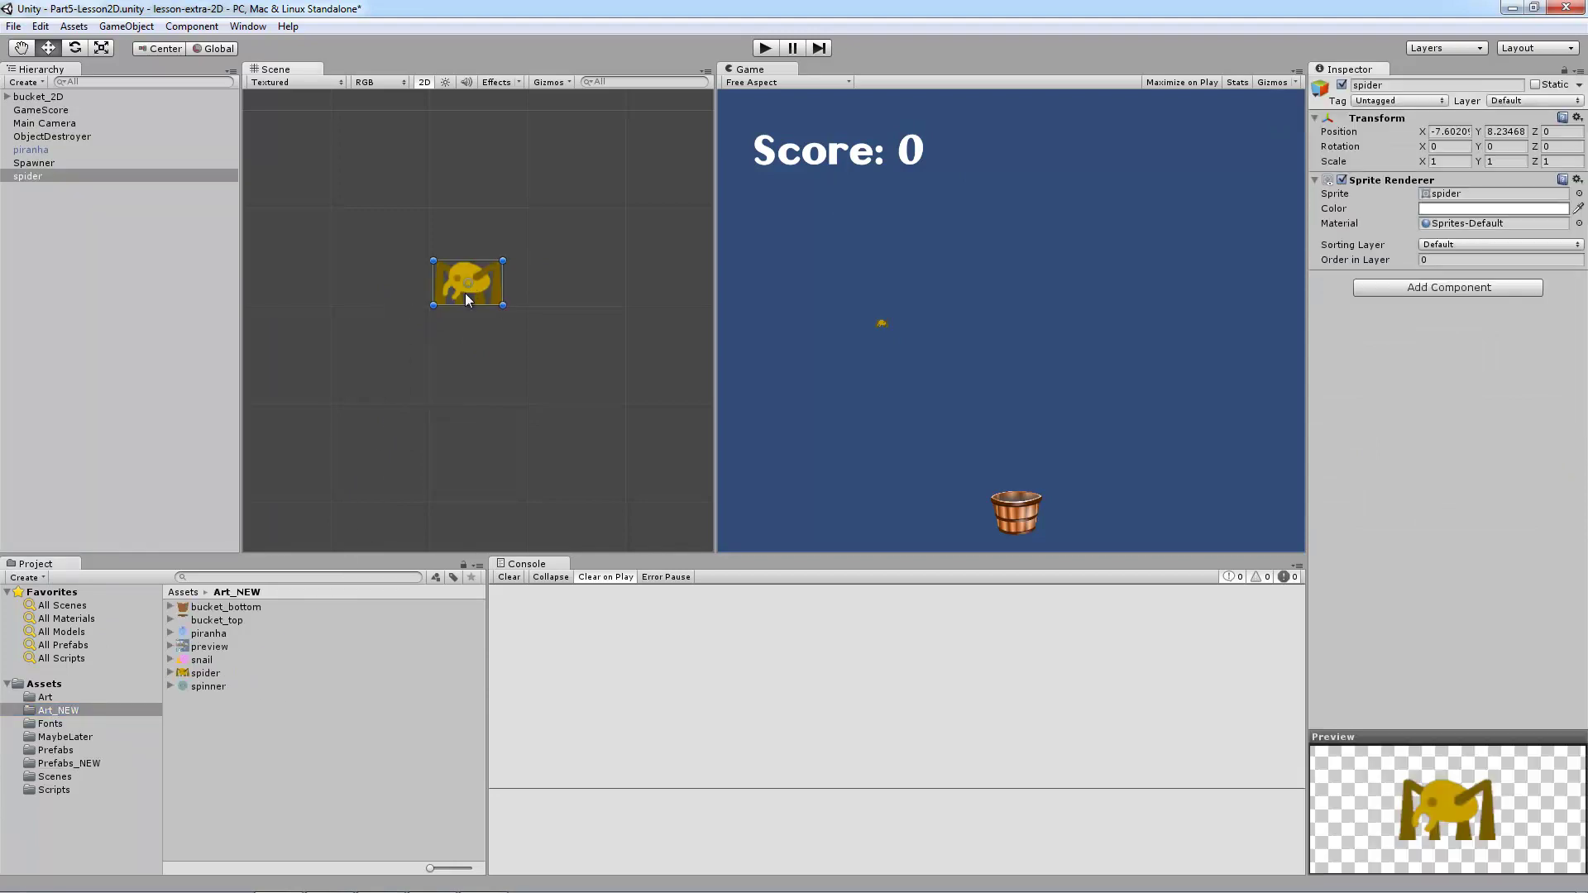
{"action": "left_click", "coordinate": [1443, 162]}
{"action": "type", "text": "3"}
{"action": "key", "text": "Tab"}
{"action": "type", "text": "3"}
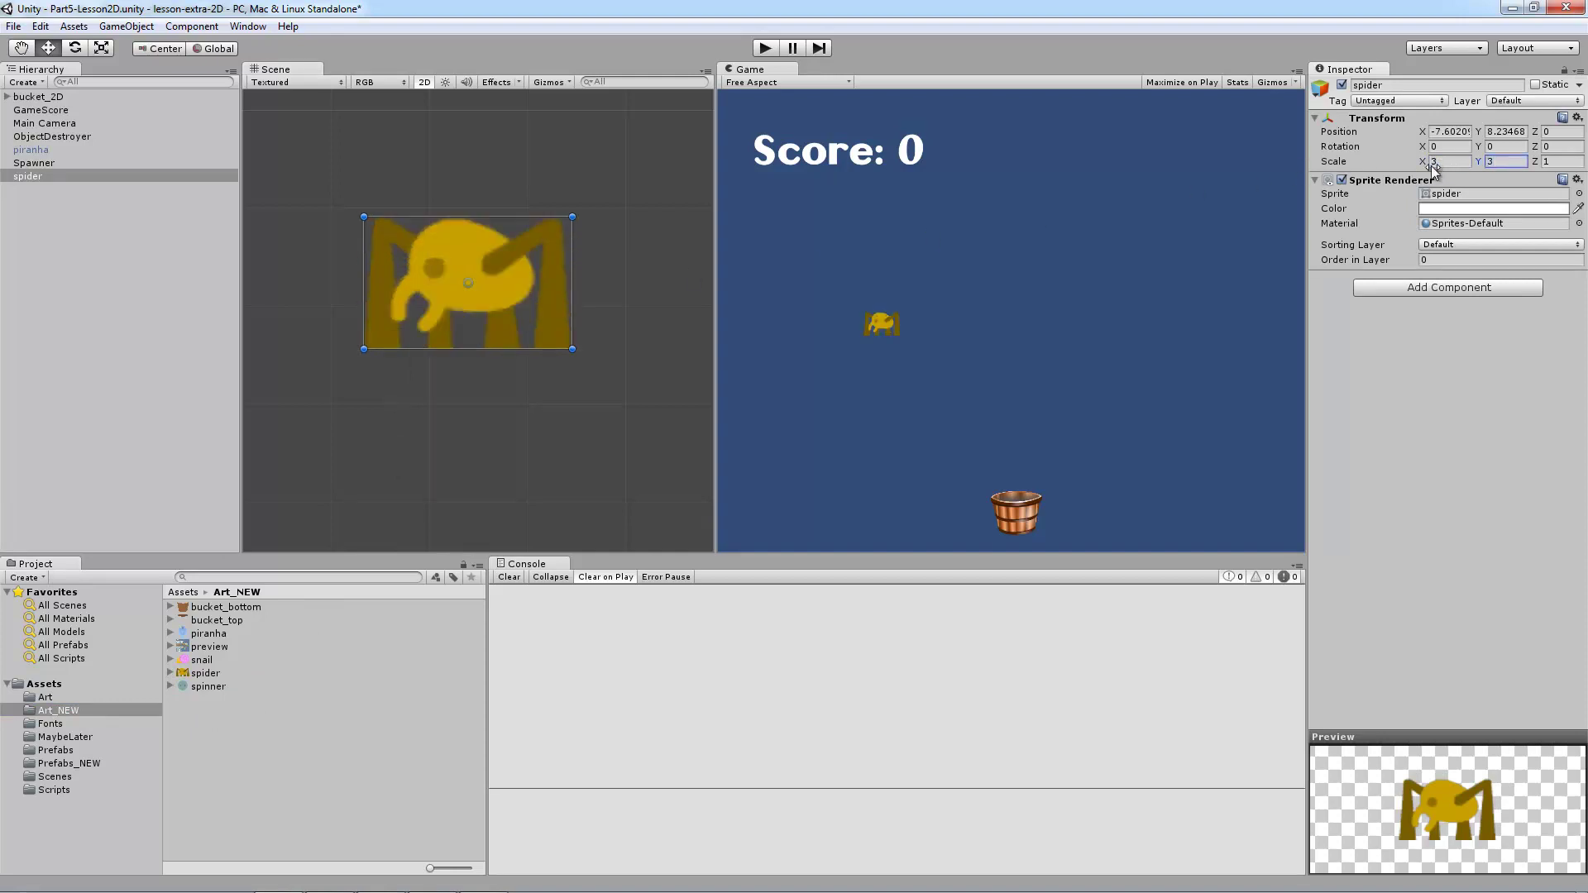
Add a Rigidbody 2D and a Polygon Collider 2D component to the spider.
{"action": "left_click", "coordinate": [1461, 290]}
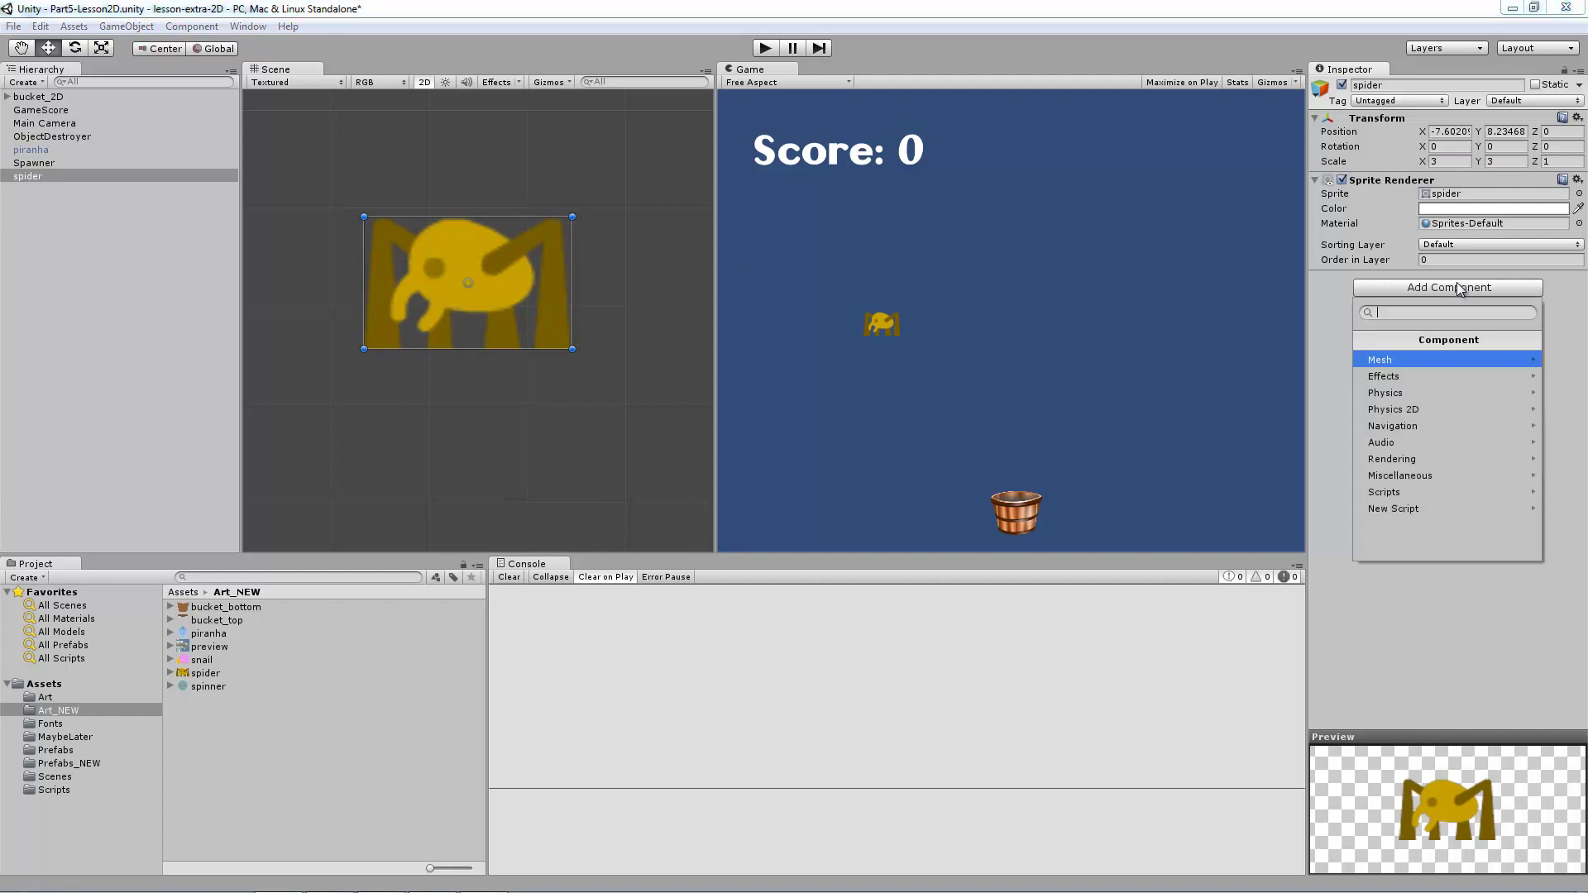
{"action": "left_click", "coordinate": [1398, 409]}
{"action": "left_click", "coordinate": [1438, 360]}
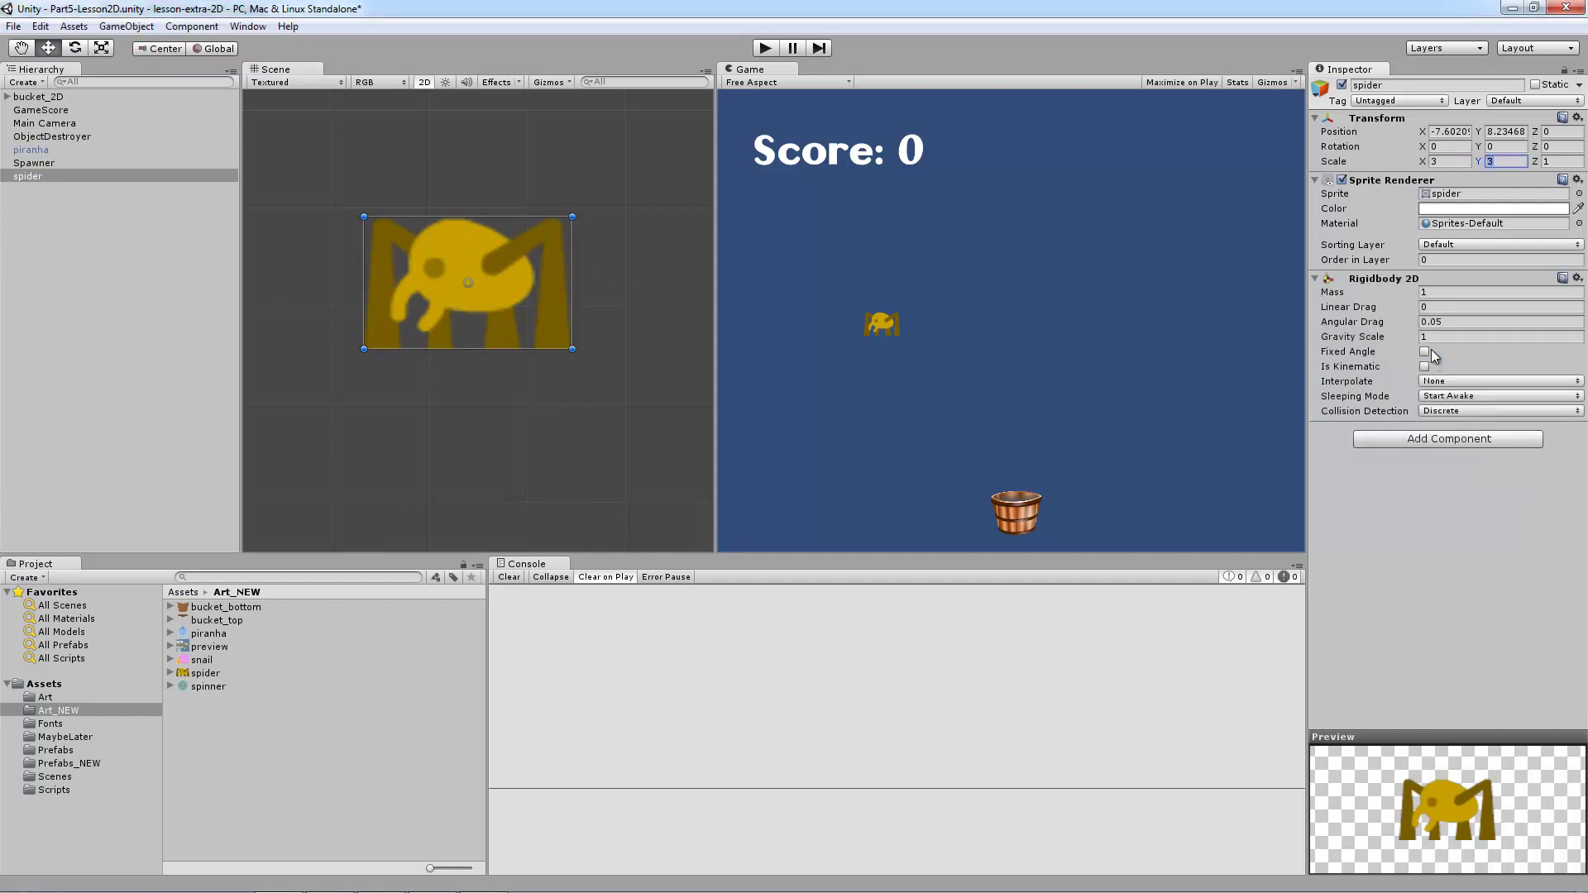
{"action": "left_click", "coordinate": [1433, 440]}
{"action": "left_click", "coordinate": [1416, 560]}
{"action": "left_click", "coordinate": [1412, 577]}
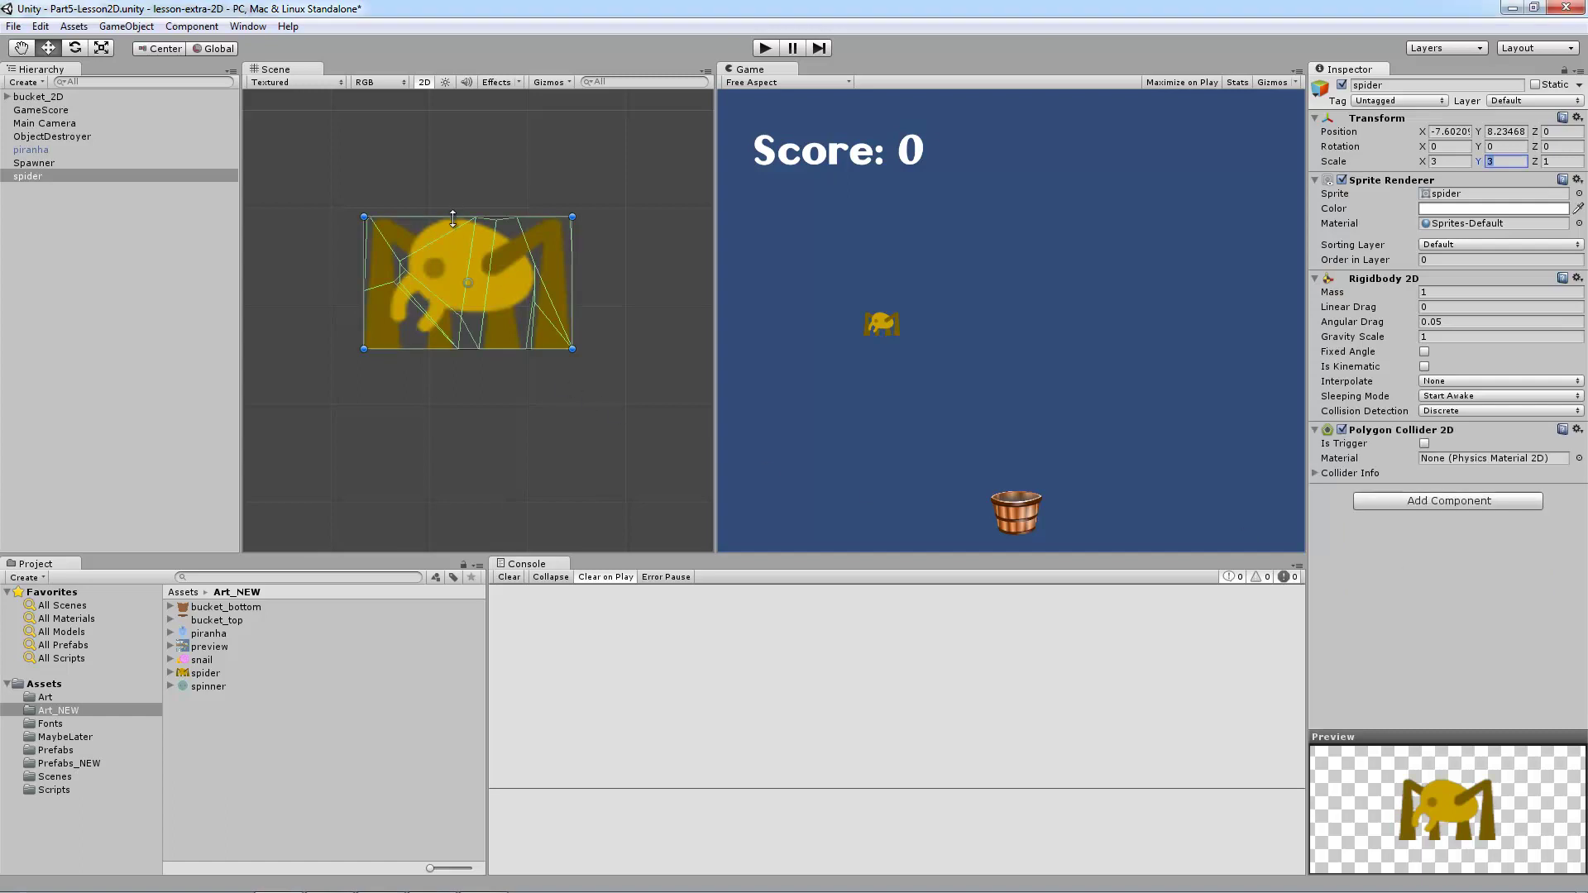
Reshape the spider's polygon collider around the front of its head, moving the vertices between the left leg and the eye.
{"action": "scroll", "coordinate": [455, 227], "scroll_direction": "up", "scroll_amount": 3}
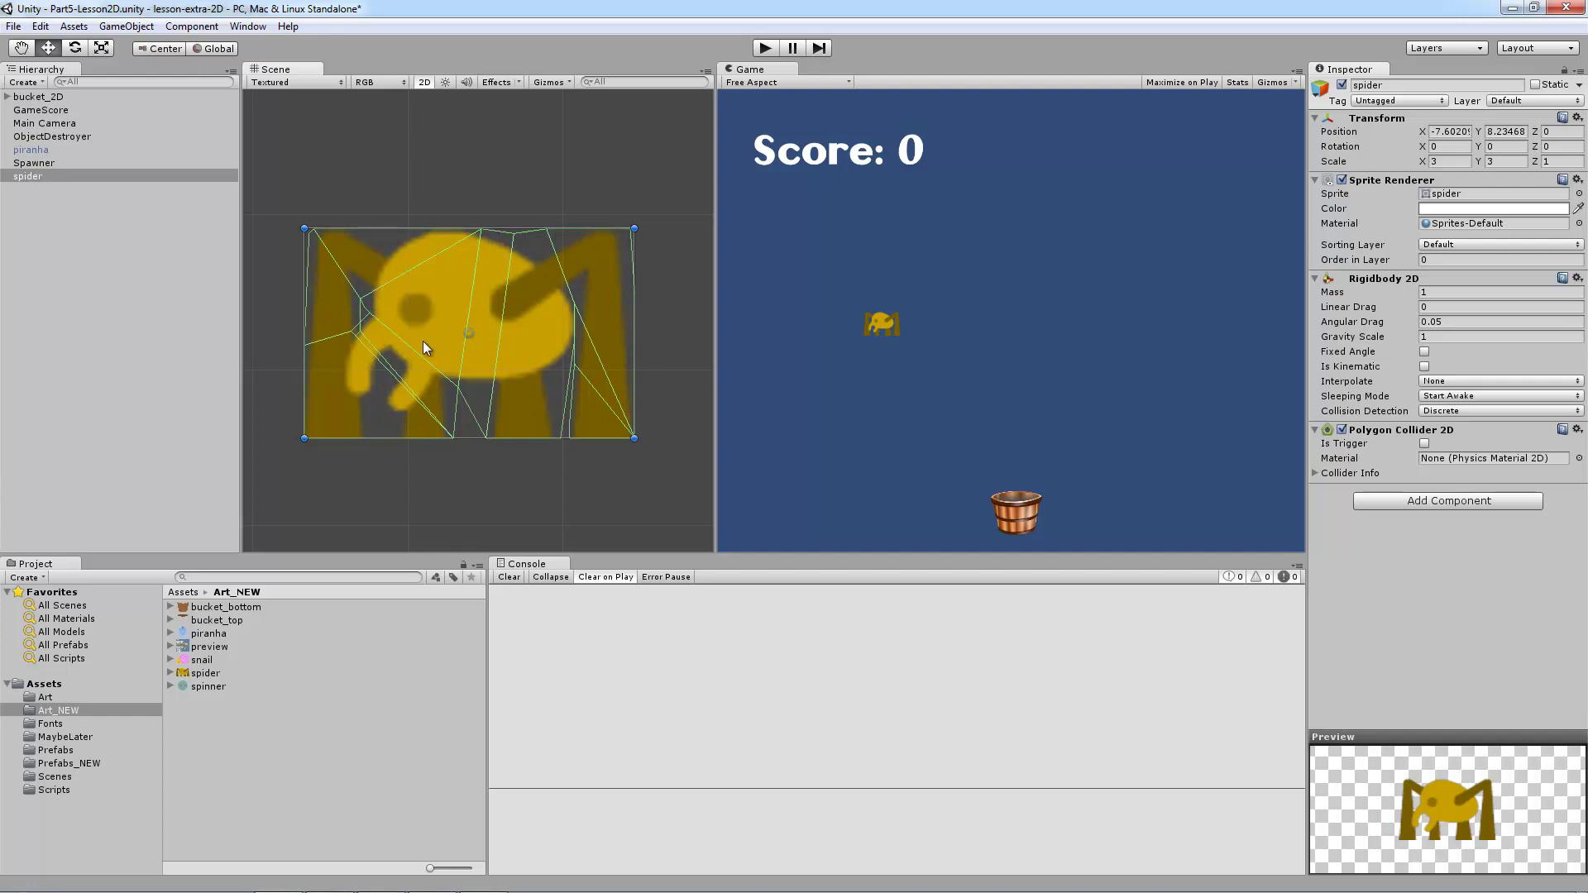
{"action": "left_click_drag", "start_coordinate": [364, 310], "coordinate": [426, 302]}
{"action": "left_click_drag", "start_coordinate": [354, 264], "coordinate": [387, 247]}
{"action": "left_click", "coordinate": [423, 302], "text": "ctrl"}
{"action": "left_click_drag", "start_coordinate": [351, 330], "coordinate": [437, 303]}
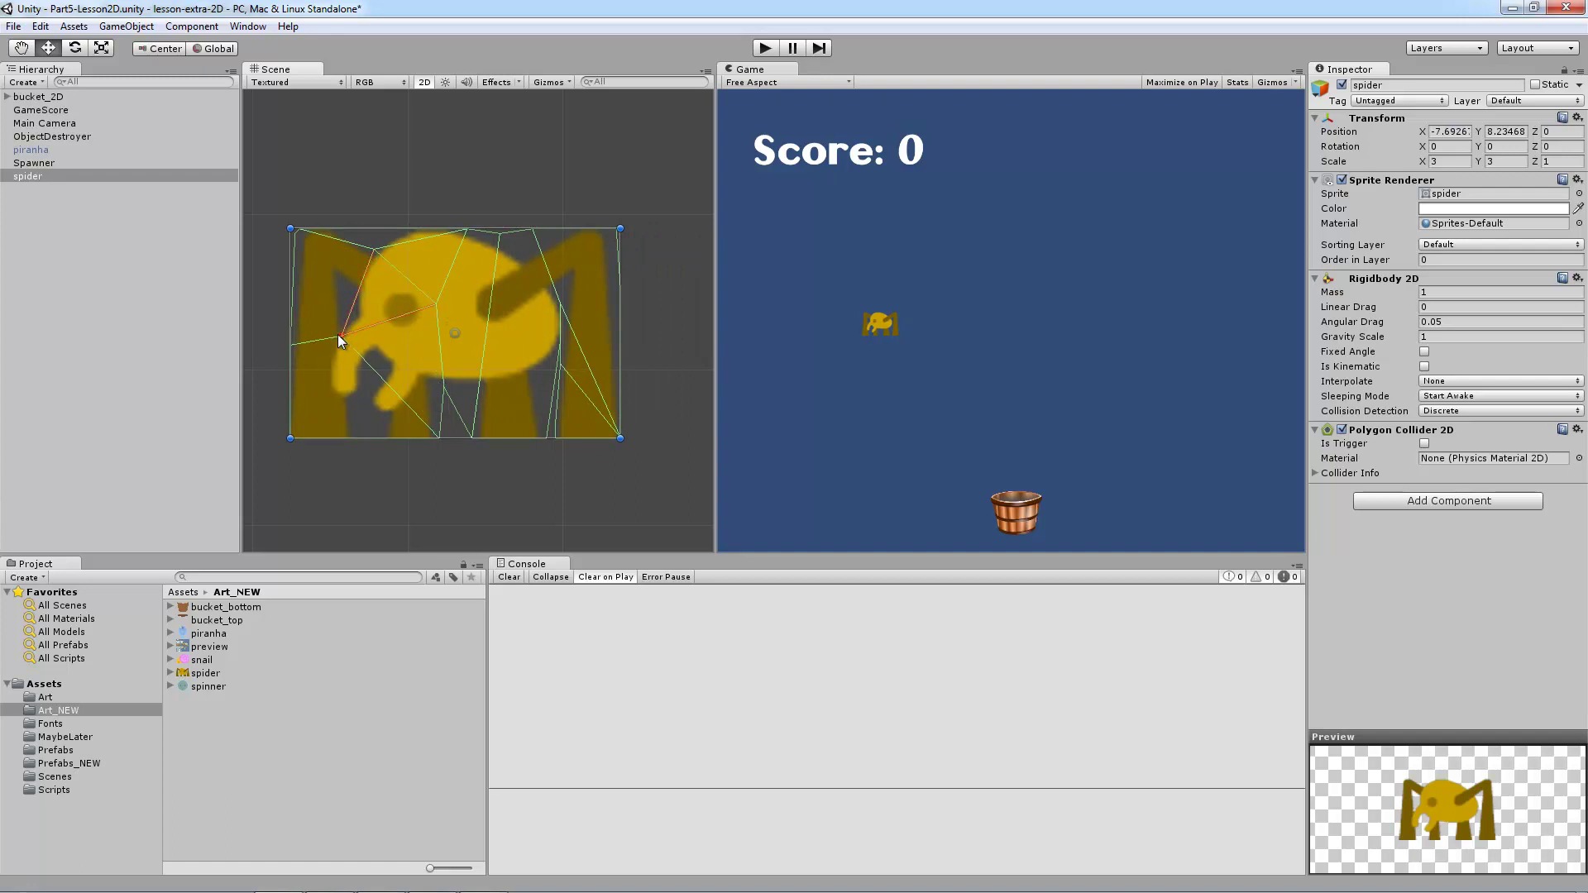
{"action": "mouse_move", "coordinate": [435, 303]}
{"action": "left_mouse_down"}
{"action": "mouse_move", "coordinate": [445, 341]}
{"action": "mouse_move", "coordinate": [380, 344]}
{"action": "mouse_move", "coordinate": [448, 317]}
{"action": "mouse_move", "coordinate": [584, 332]}
{"action": "mouse_move", "coordinate": [409, 313]}
{"action": "mouse_move", "coordinate": [413, 286]}
{"action": "mouse_move", "coordinate": [458, 310]}
{"action": "mouse_move", "coordinate": [365, 385]}
{"action": "mouse_move", "coordinate": [388, 396]}
{"action": "mouse_move", "coordinate": [411, 311]}
{"action": "left_mouse_up"}
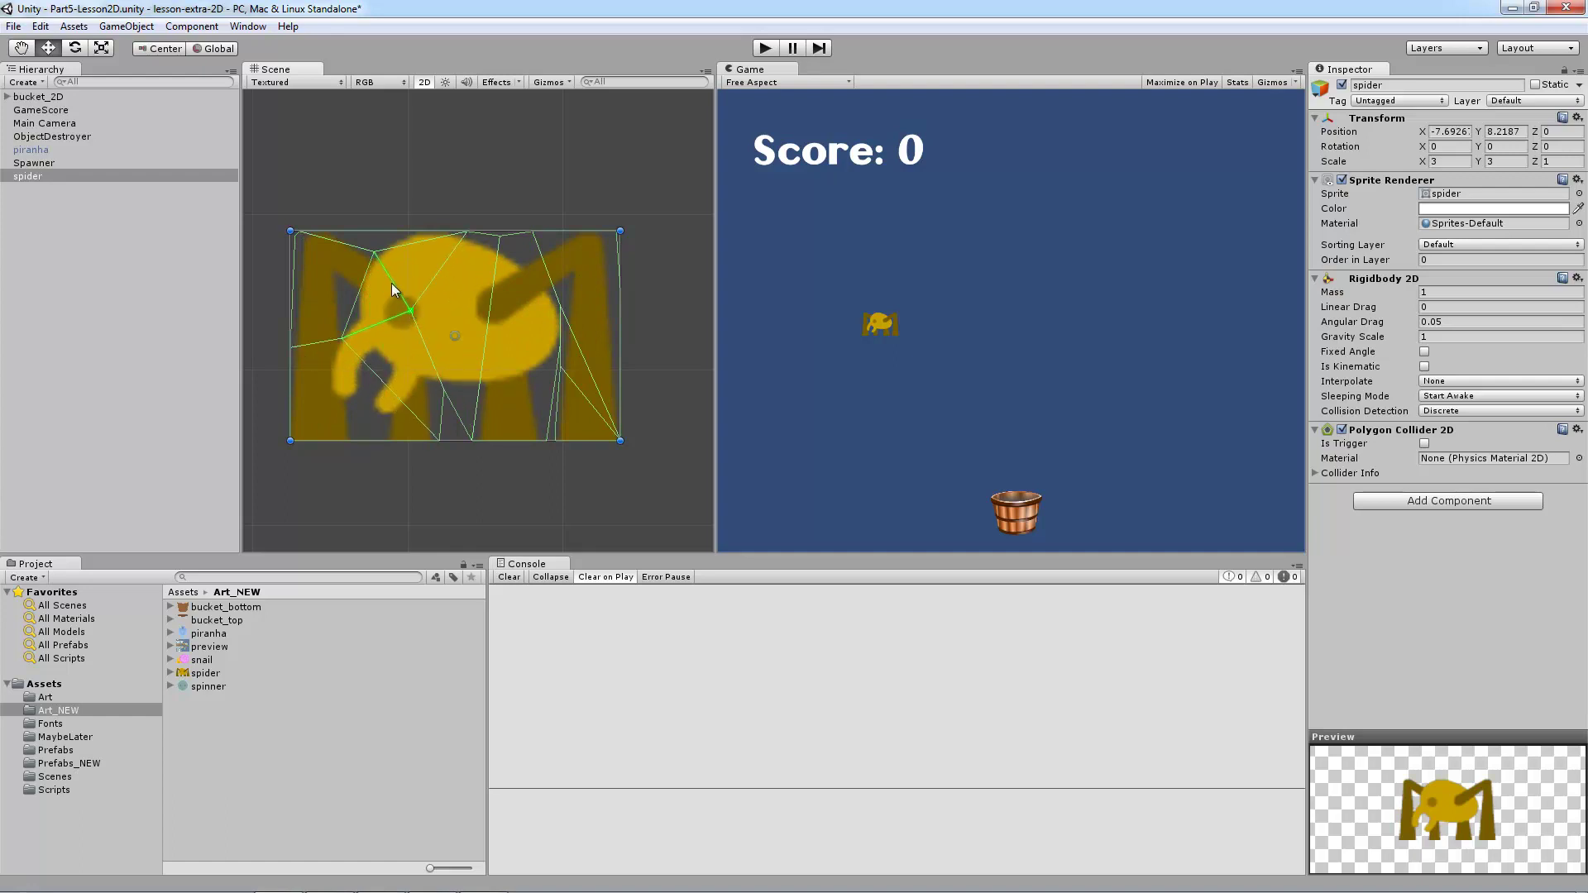
Fit the spider's collider to its leftmost leg, removing the spare outer-edge vertex and raising the bottom edge toward the trunk.
{"action": "left_click_drag", "start_coordinate": [367, 251], "coordinate": [376, 253]}
{"action": "left_click_drag", "start_coordinate": [330, 232], "coordinate": [306, 236]}
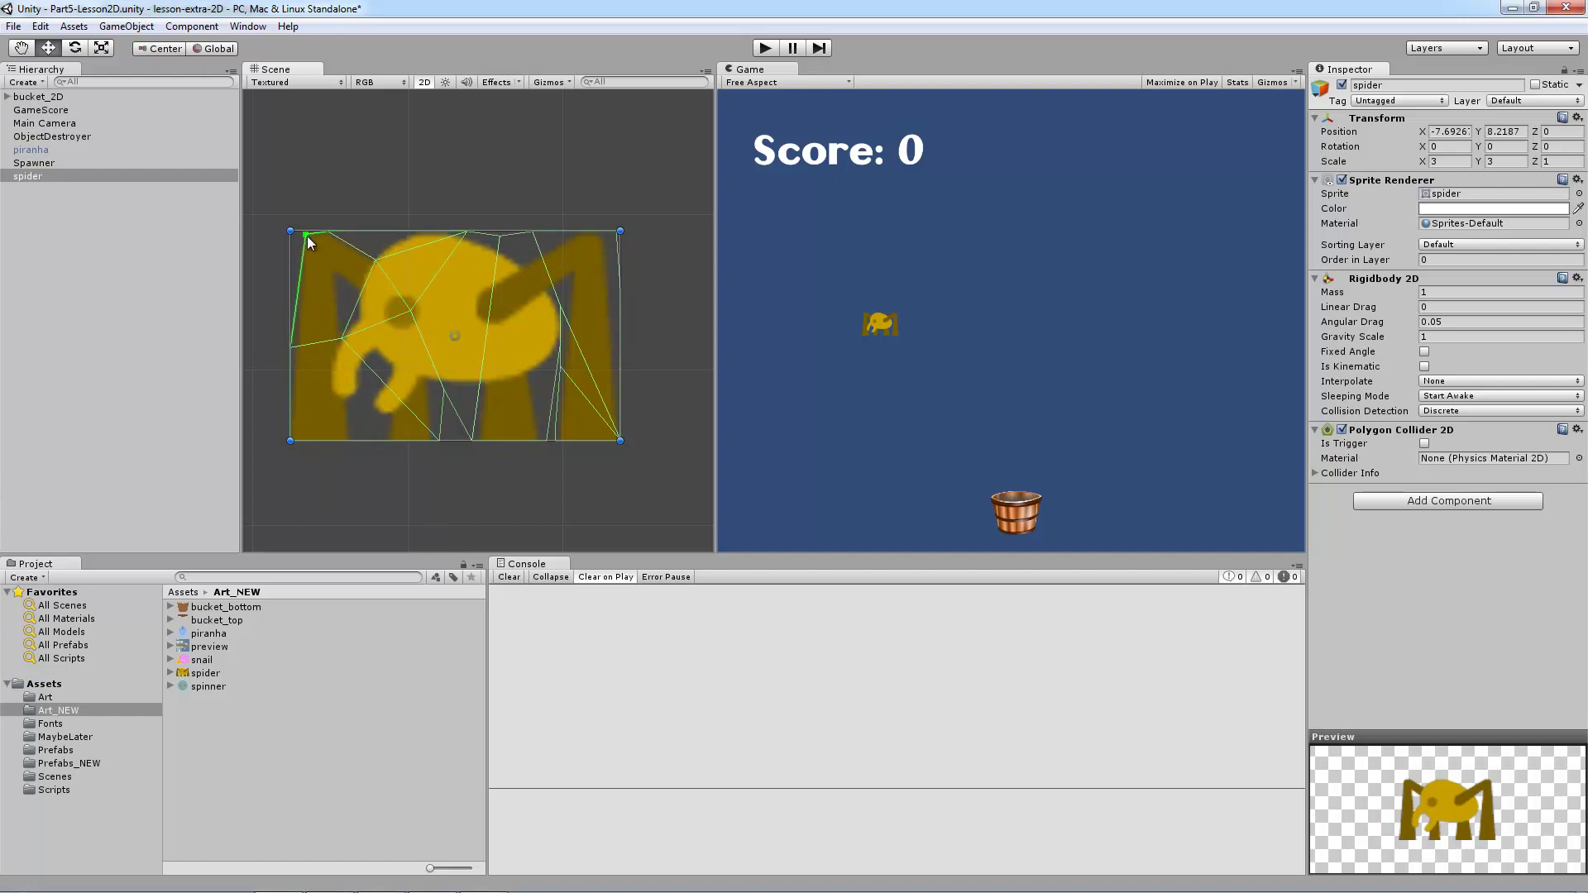
{"action": "mouse_move", "coordinate": [291, 346]}
{"action": "left_mouse_down"}
{"action": "mouse_move", "coordinate": [320, 346]}
{"action": "mouse_move", "coordinate": [310, 318]}
{"action": "mouse_move", "coordinate": [296, 325]}
{"action": "left_mouse_up"}
{"action": "left_click", "coordinate": [296, 323], "text": "ctrl"}
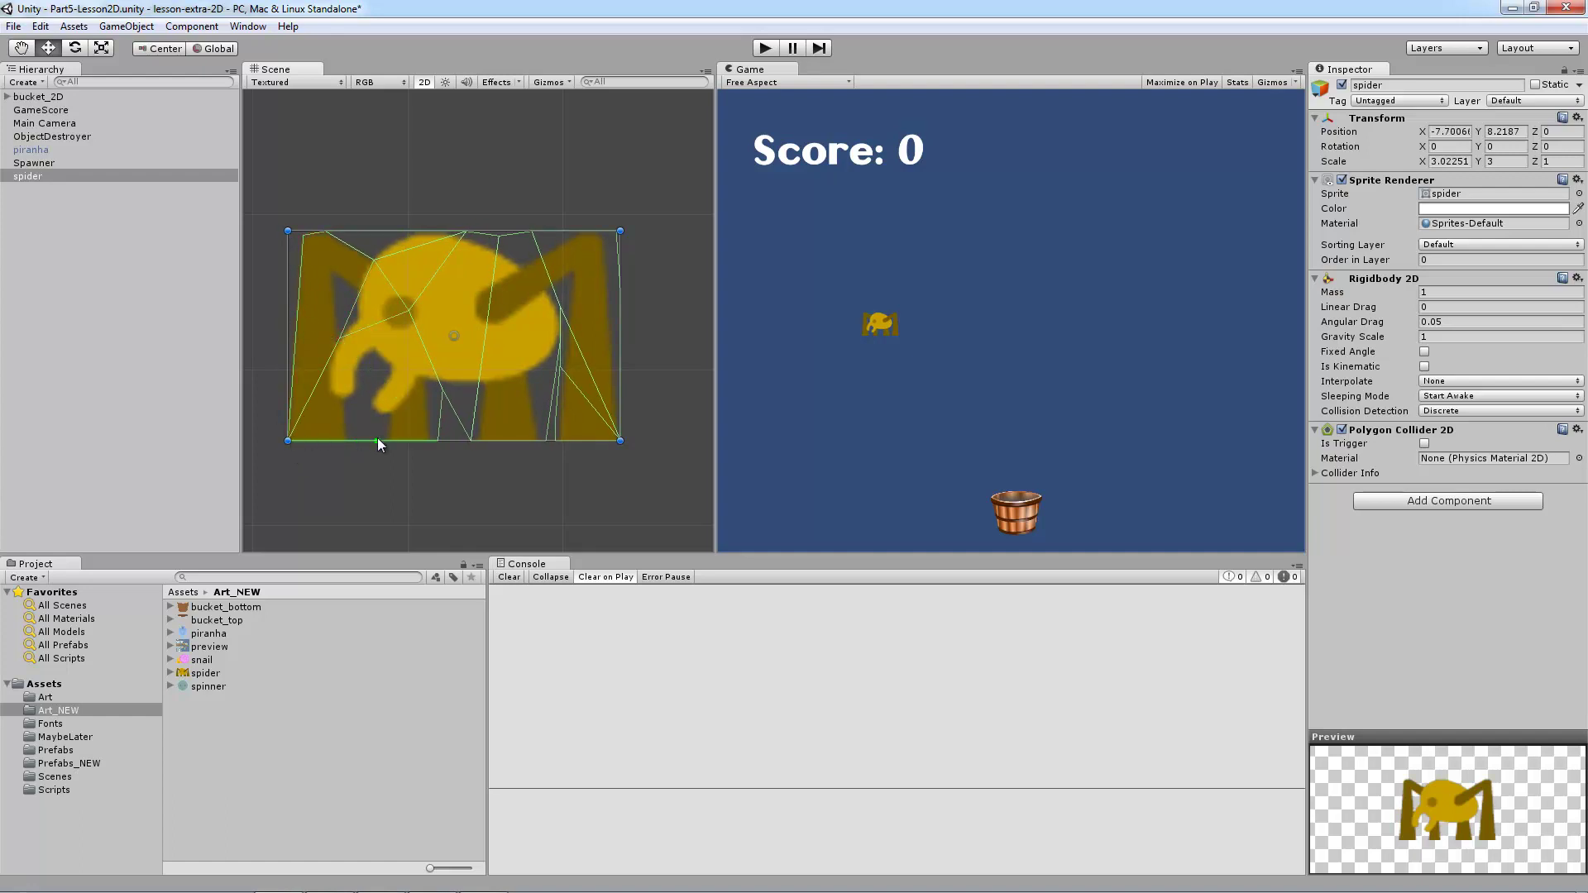
{"action": "left_click_drag", "start_coordinate": [377, 441], "coordinate": [360, 404]}
{"action": "left_click_drag", "start_coordinate": [376, 426], "coordinate": [379, 417]}
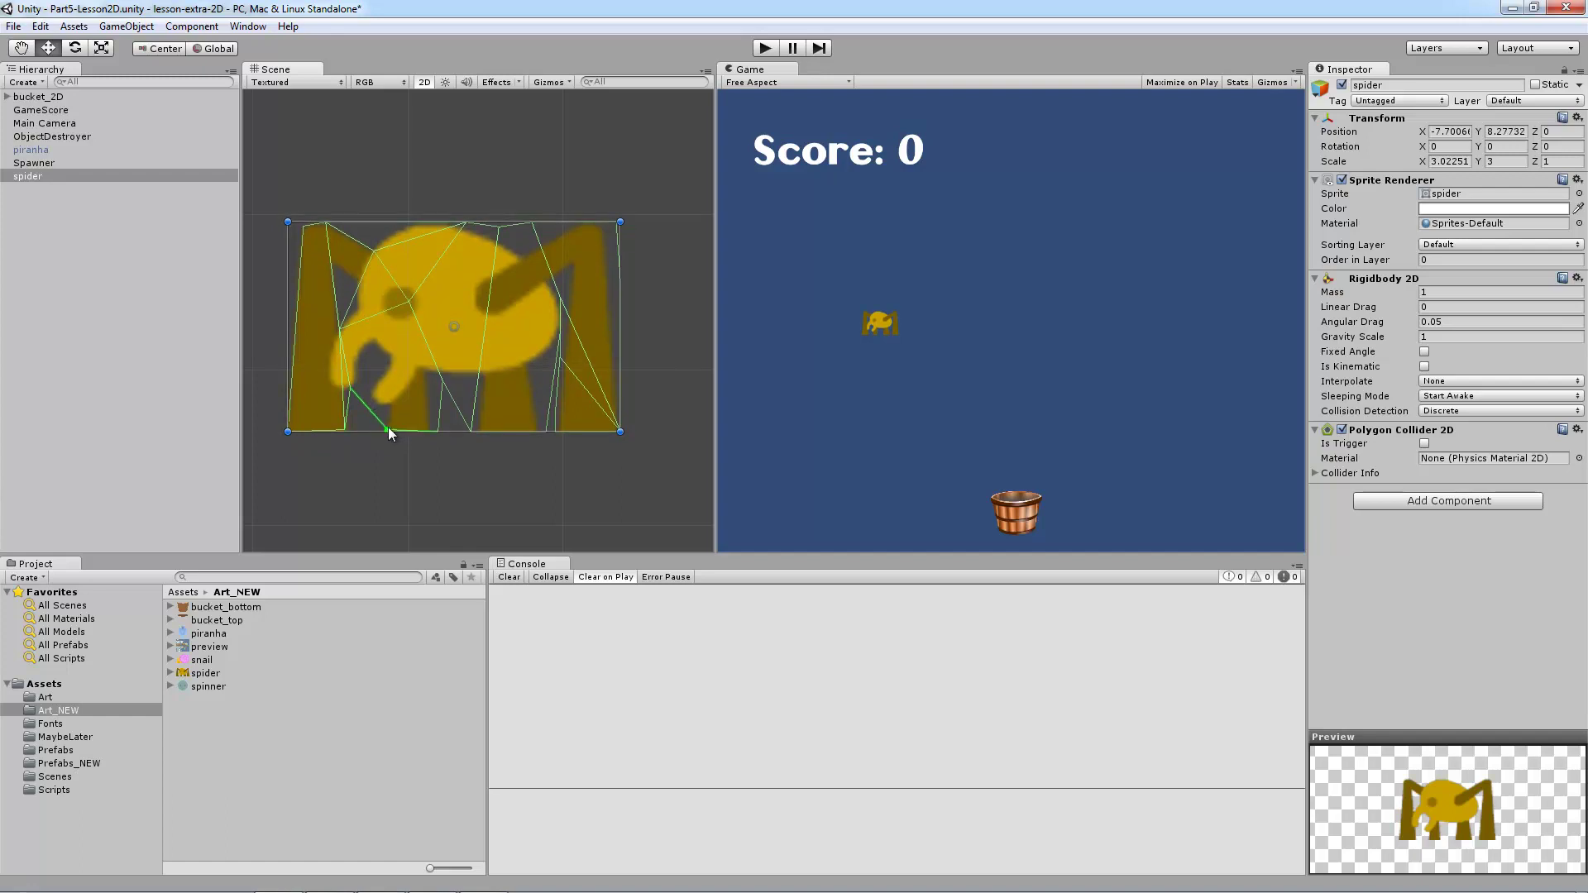
Shape the underside of the spider's collider to follow the belly and the gap between the two middle legs.
{"action": "left_click_drag", "start_coordinate": [466, 429], "coordinate": [462, 472]}
{"action": "mouse_move", "coordinate": [445, 415]}
{"action": "left_mouse_down"}
{"action": "mouse_move", "coordinate": [449, 379]}
{"action": "mouse_move", "coordinate": [451, 495]}
{"action": "mouse_move", "coordinate": [460, 420]}
{"action": "left_mouse_up"}
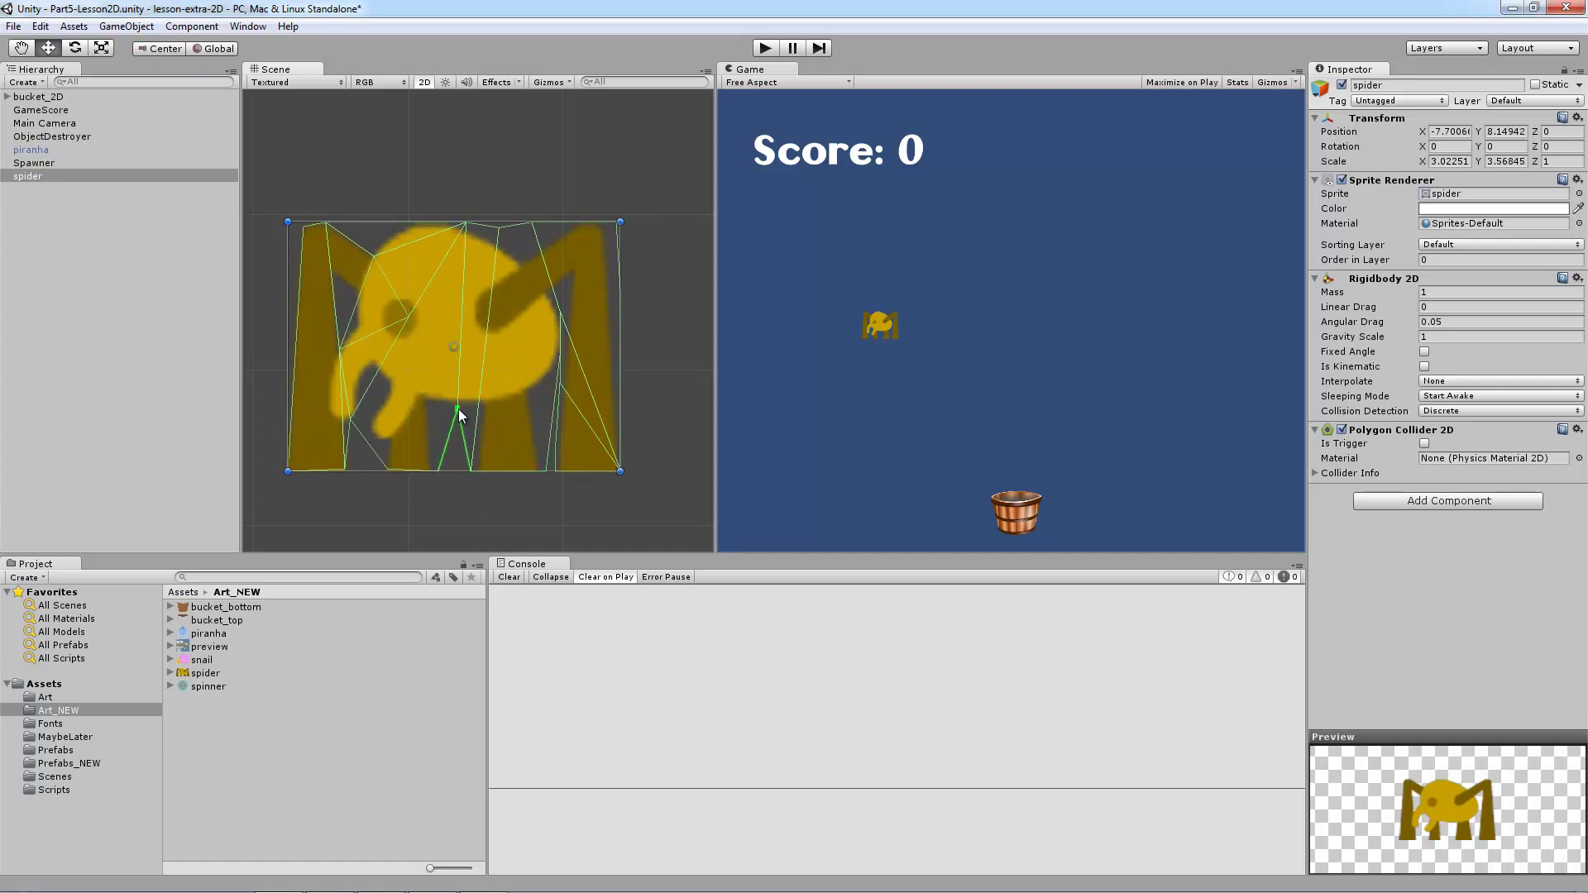
{"action": "left_click", "coordinate": [455, 412], "text": "ctrl"}
{"action": "key", "text": "ctrl+z"}
{"action": "left_click_drag", "start_coordinate": [458, 407], "coordinate": [428, 400]}
{"action": "mouse_move", "coordinate": [468, 471]}
{"action": "left_mouse_down"}
{"action": "mouse_move", "coordinate": [514, 508]}
{"action": "mouse_move", "coordinate": [479, 444]}
{"action": "left_mouse_up"}
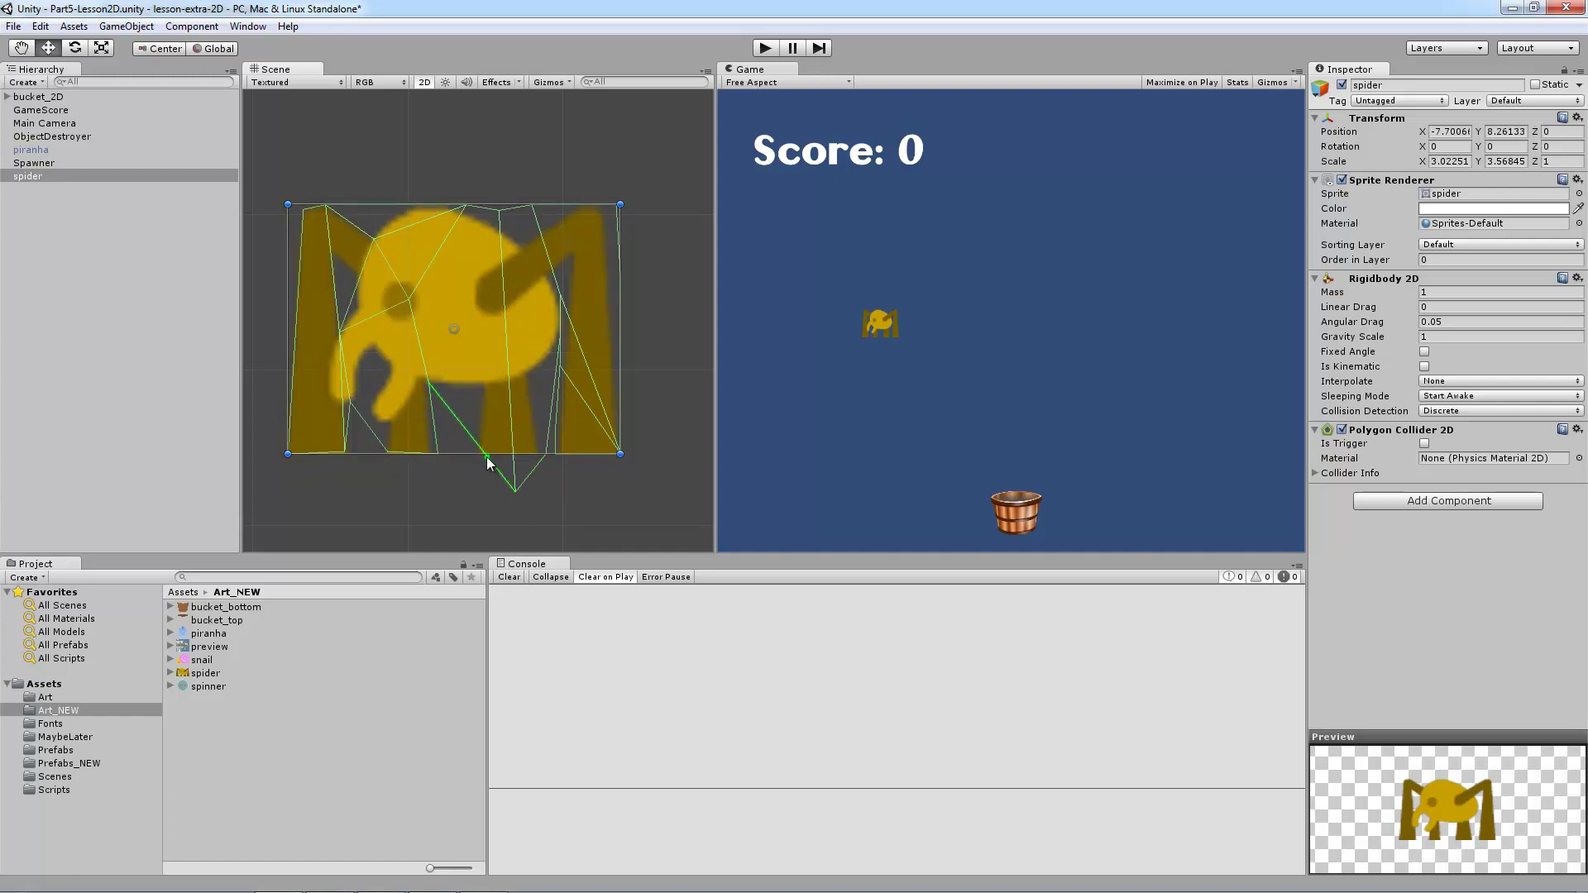
{"action": "left_click_drag", "start_coordinate": [488, 463], "coordinate": [482, 391]}
{"action": "left_click_drag", "start_coordinate": [515, 492], "coordinate": [481, 455]}
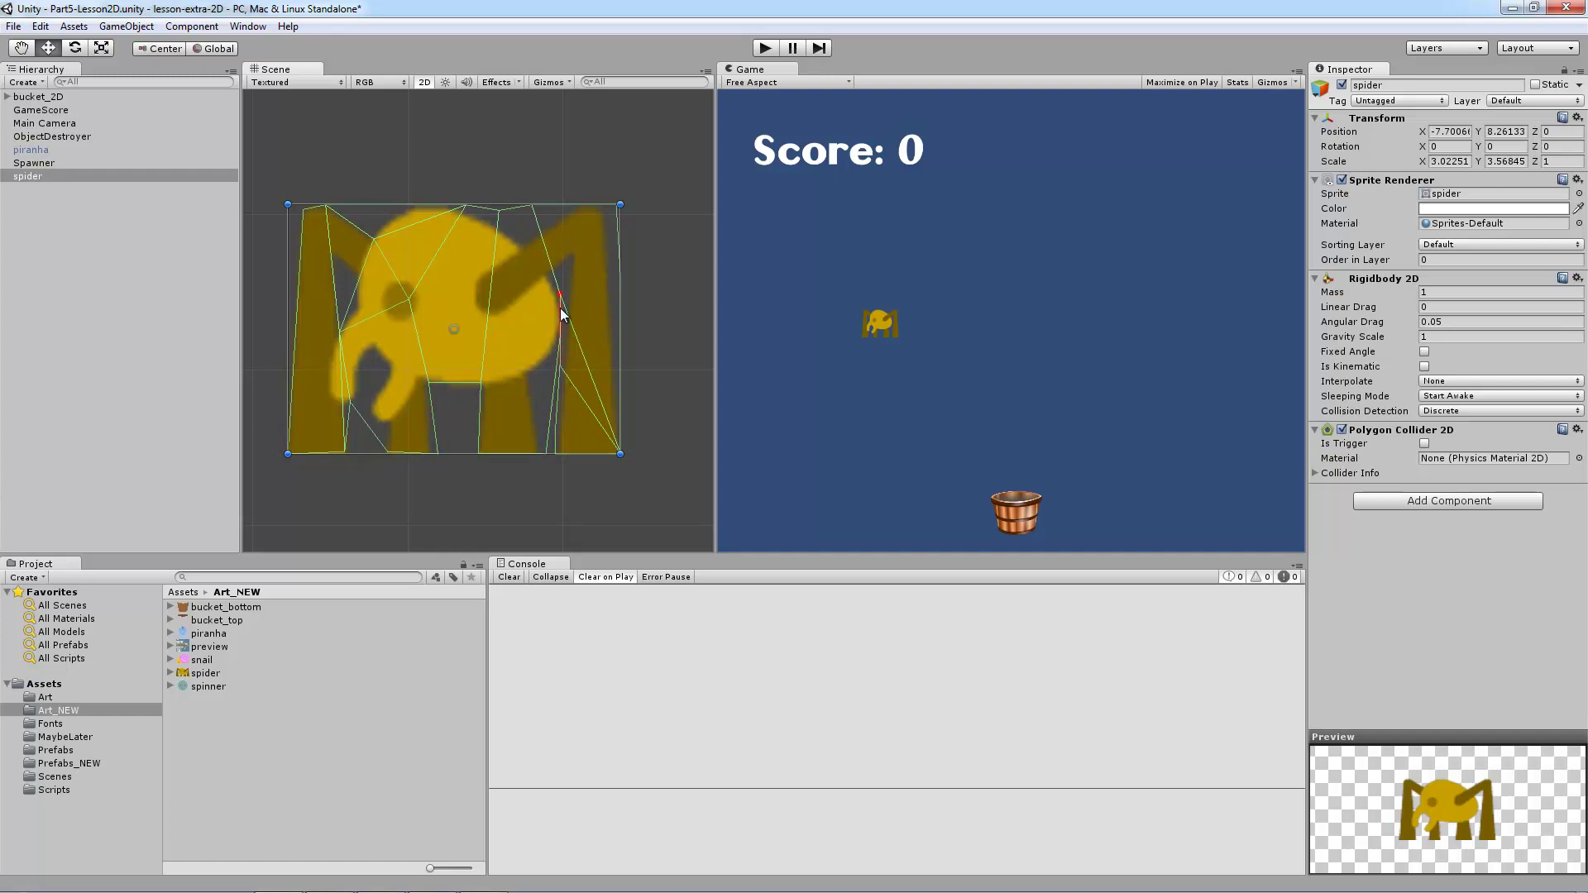
Simplify the spider's collider on its right side, deleting the spare inner vertices and straightening the edge along the rightmost leg.
{"action": "left_click", "coordinate": [560, 368], "text": "ctrl"}
{"action": "left_click", "coordinate": [558, 297], "text": "ctrl"}
{"action": "left_click_drag", "start_coordinate": [549, 454], "coordinate": [555, 431]}
{"action": "left_click_drag", "start_coordinate": [618, 207], "coordinate": [634, 346]}
{"action": "left_click_drag", "start_coordinate": [630, 444], "coordinate": [637, 490]}
{"action": "left_click_drag", "start_coordinate": [648, 370], "coordinate": [655, 442]}
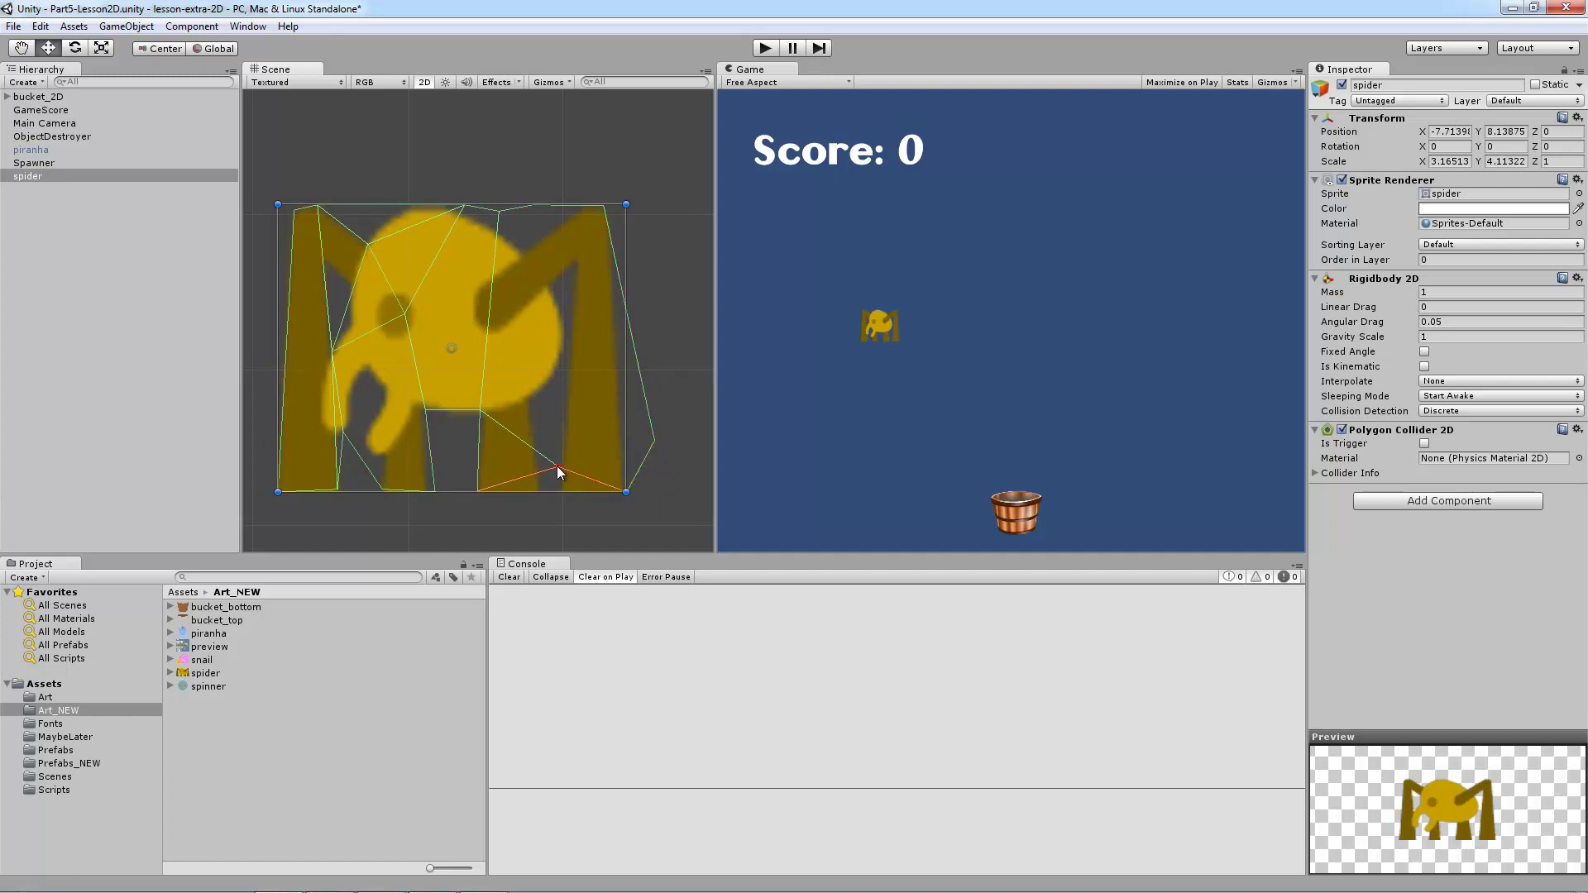
{"action": "left_click_drag", "start_coordinate": [557, 468], "coordinate": [618, 327]}
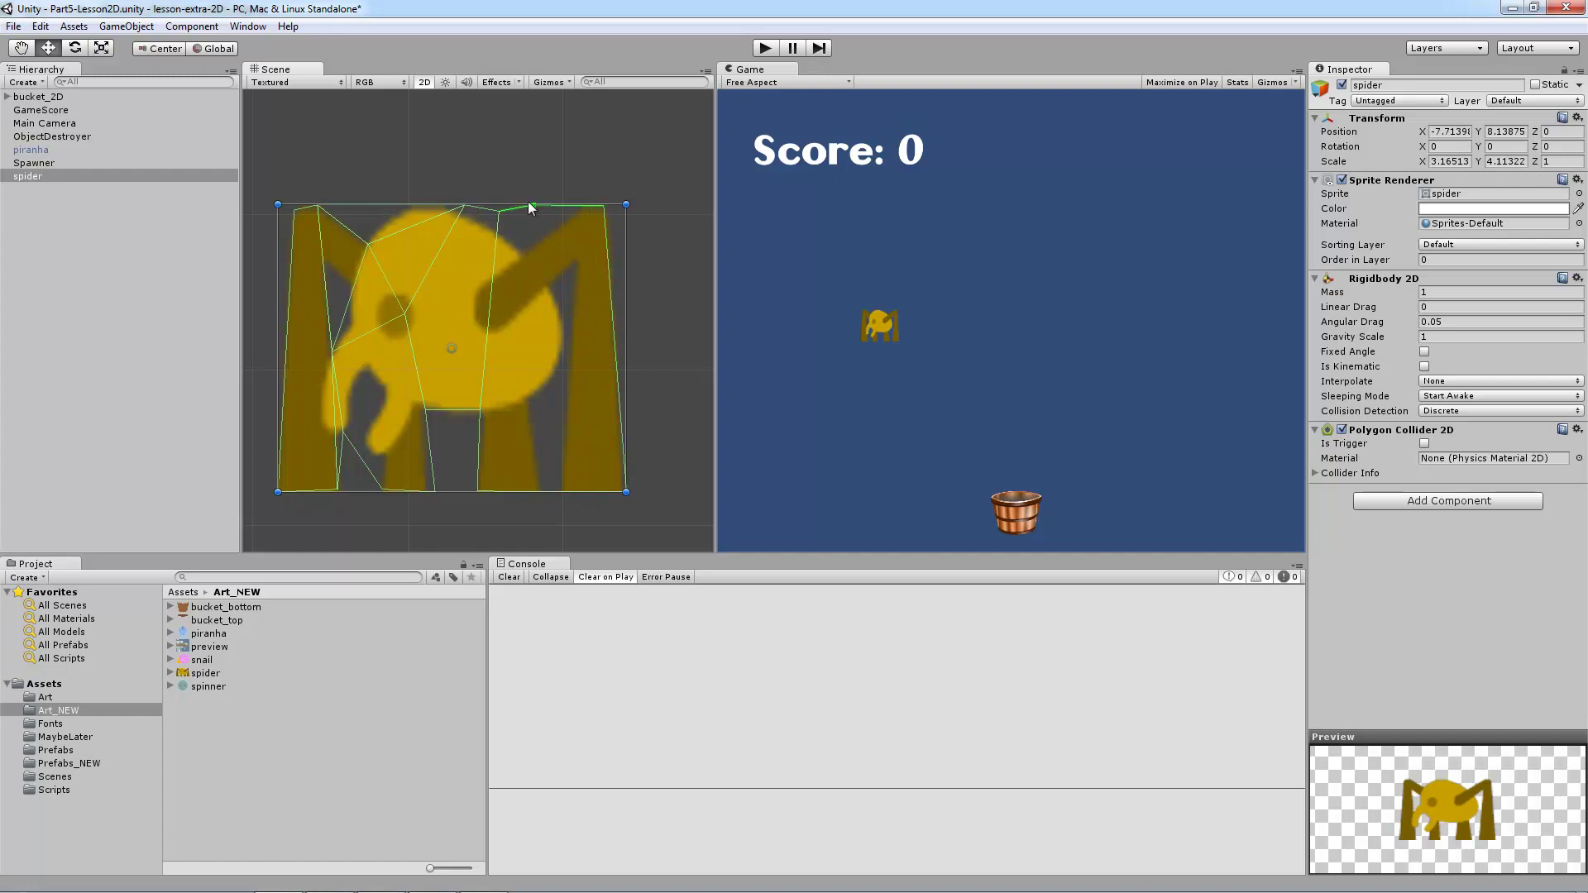
Lower the upper edge of the spider's collider to meet the joint between its back and the right leg.
{"action": "left_click_drag", "start_coordinate": [533, 205], "coordinate": [523, 252]}
{"action": "left_click_drag", "start_coordinate": [498, 211], "coordinate": [369, 242]}
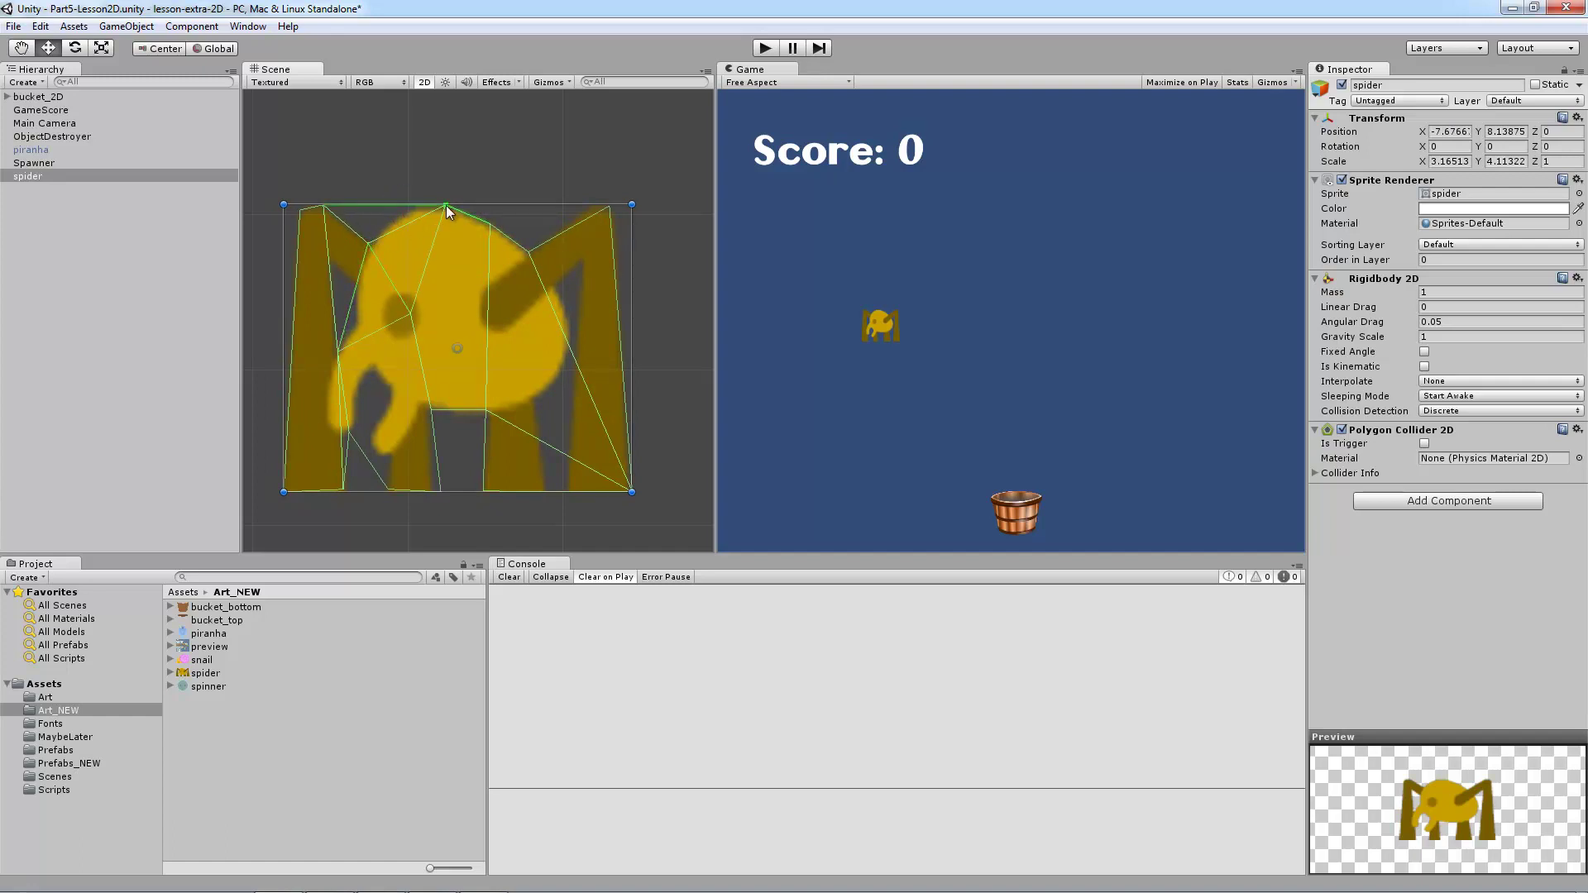
{"action": "left_click_drag", "start_coordinate": [444, 204], "coordinate": [489, 154]}
{"action": "left_click_drag", "start_coordinate": [490, 154], "coordinate": [387, 233]}
Fit the spider's collider to the crown of the head and the notch beside the left leg, removing a spare vertex.
{"action": "mouse_move", "coordinate": [365, 293]}
{"action": "left_mouse_down"}
{"action": "mouse_move", "coordinate": [384, 354]}
{"action": "mouse_move", "coordinate": [371, 263]}
{"action": "left_mouse_up"}
{"action": "left_click", "coordinate": [373, 261], "text": "ctrl"}
{"action": "left_click_drag", "start_coordinate": [412, 313], "coordinate": [428, 298]}
{"action": "key", "text": "ctrl+z"}
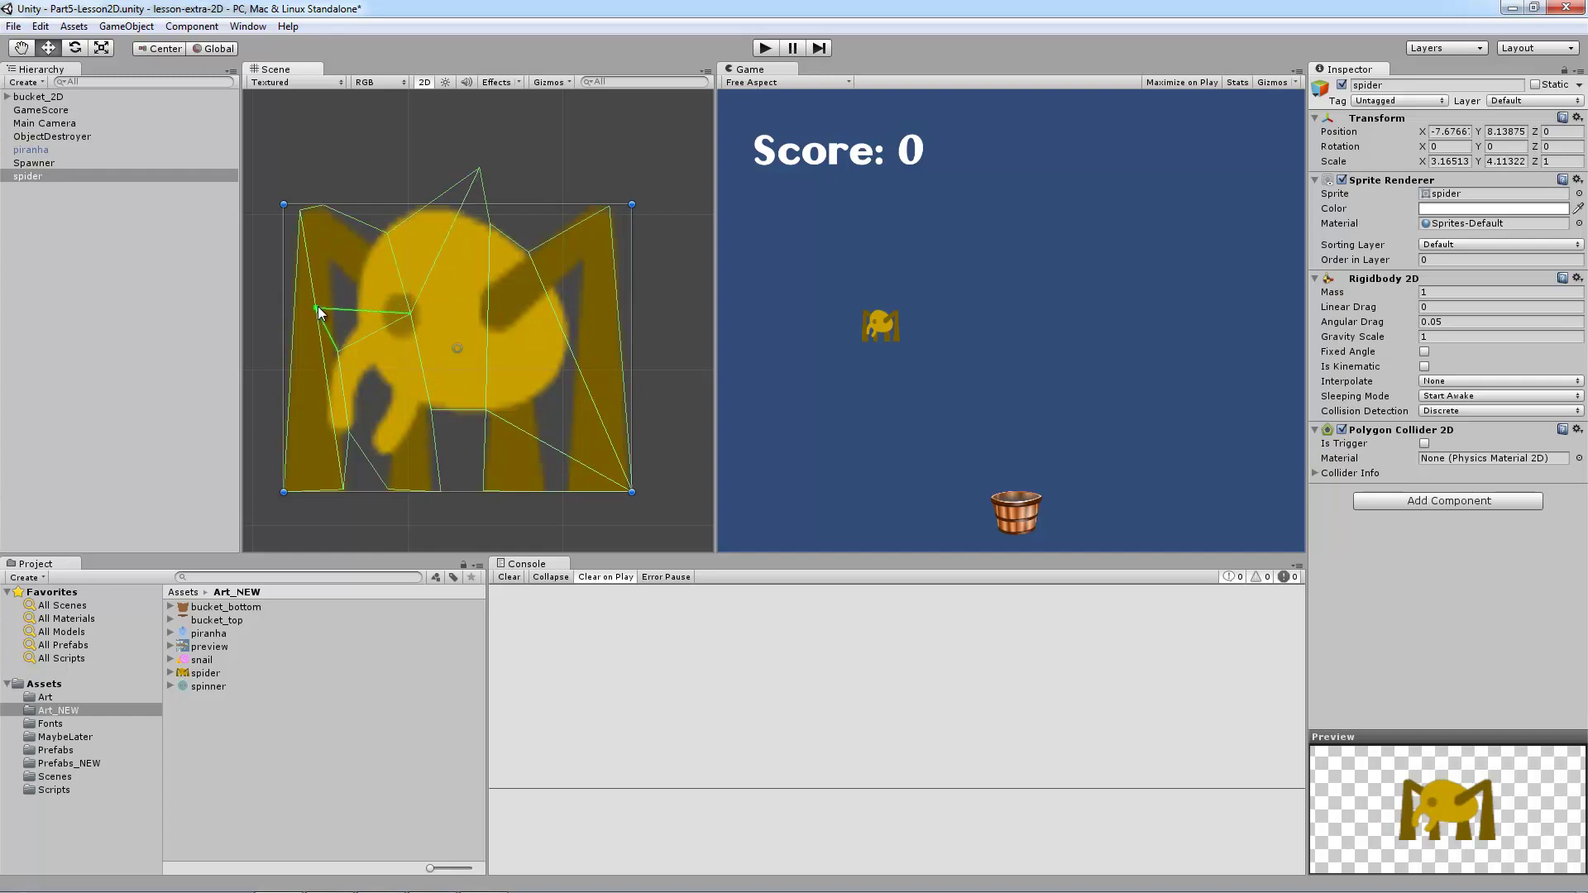
{"action": "left_click_drag", "start_coordinate": [316, 309], "coordinate": [322, 297]}
{"action": "left_click_drag", "start_coordinate": [387, 234], "coordinate": [369, 243]}
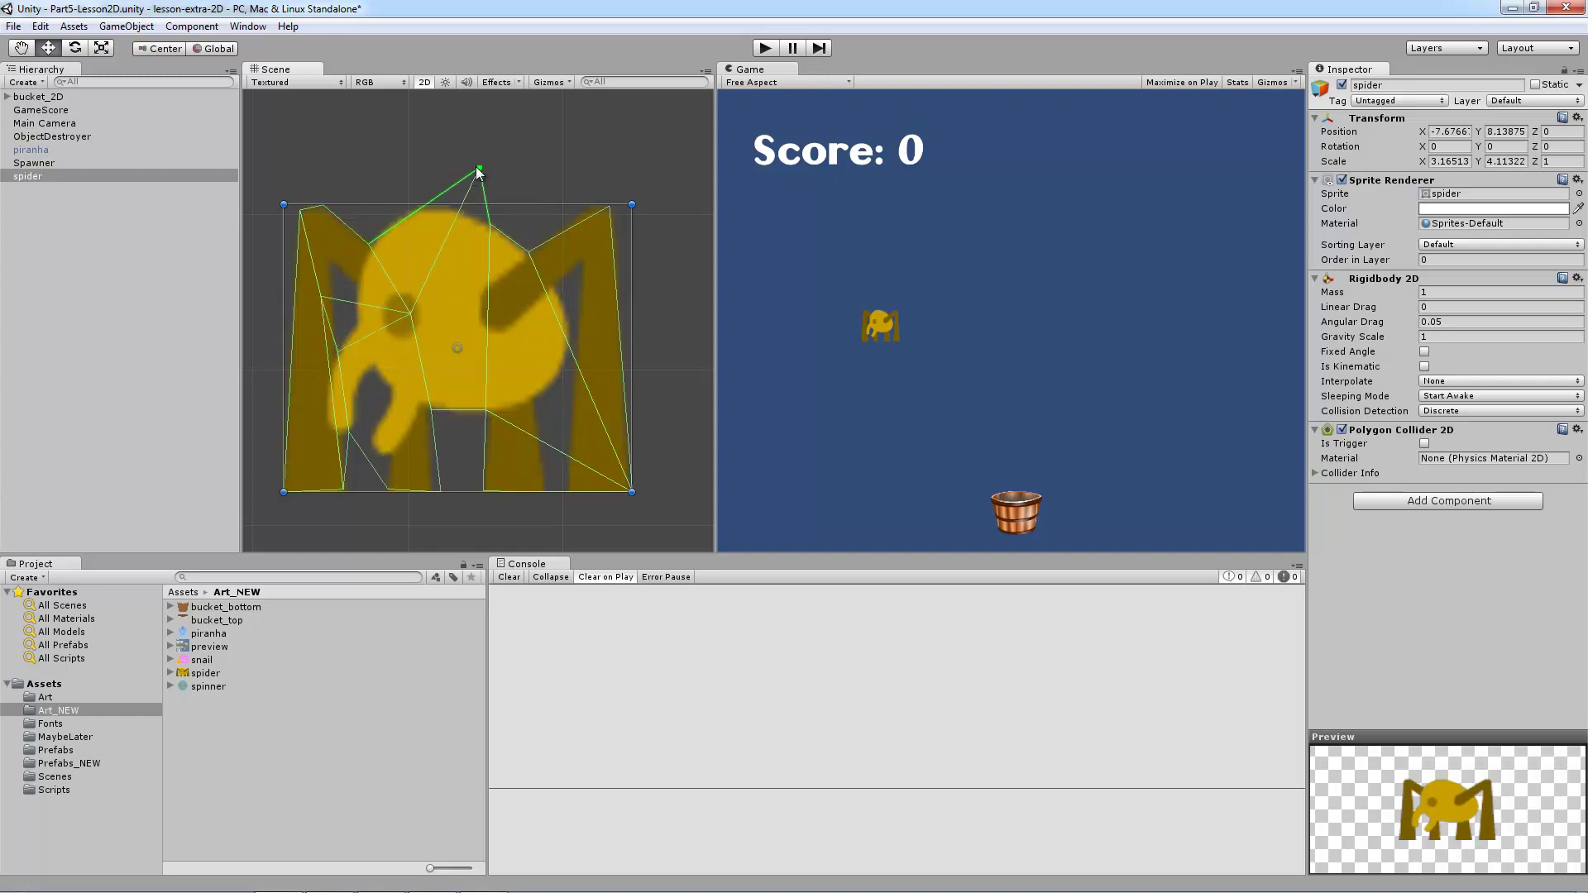
{"action": "left_click_drag", "start_coordinate": [479, 170], "coordinate": [474, 213]}
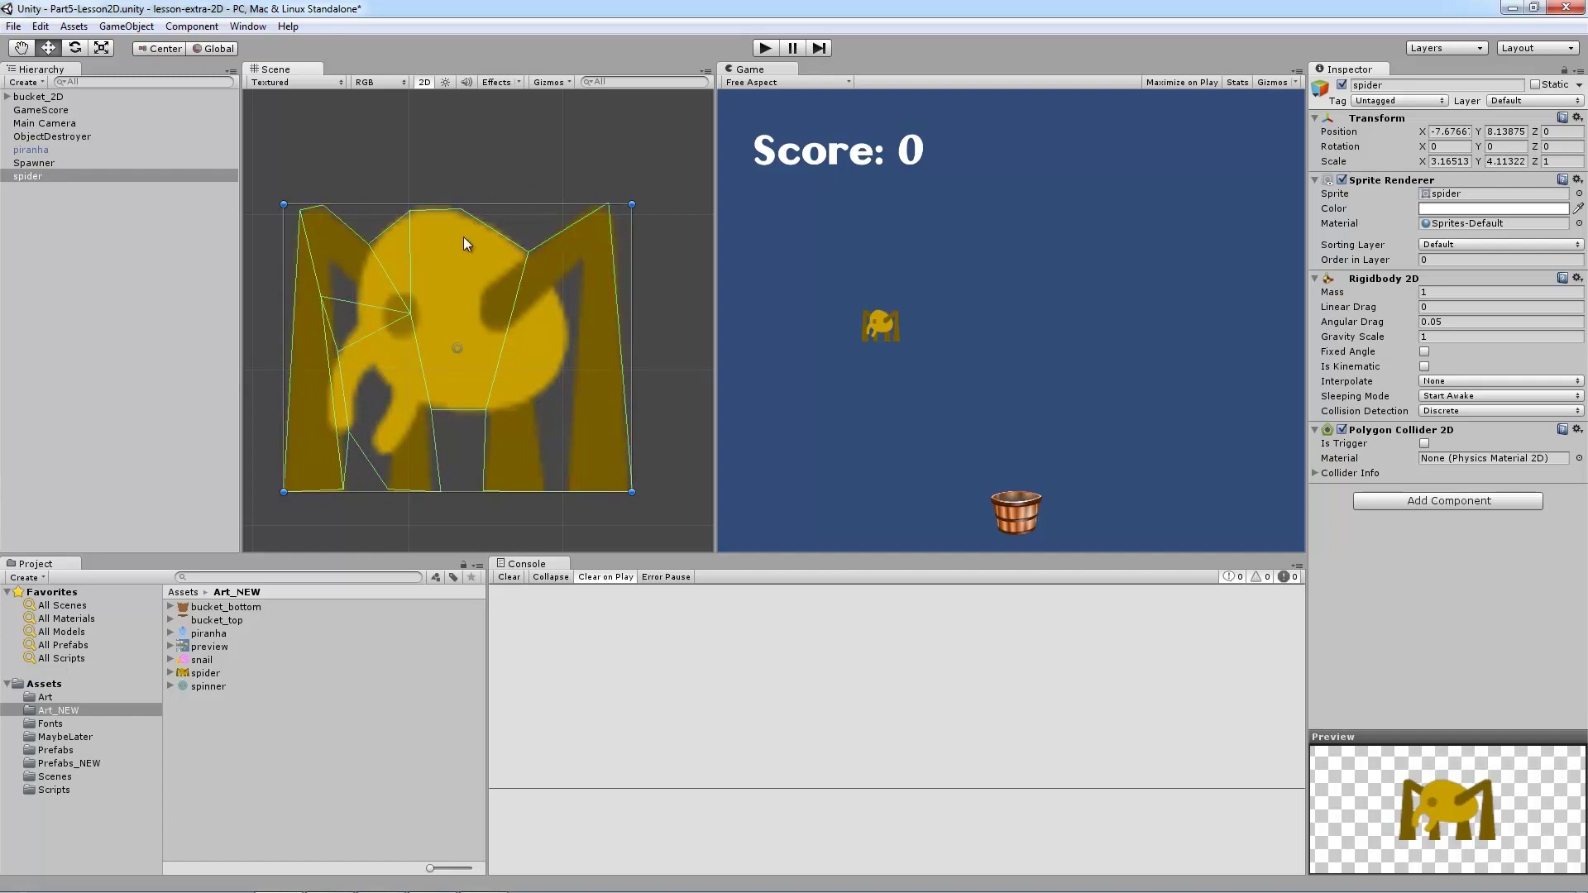
Reset the spider's X and Y scale to 3.
{"action": "left_click", "coordinate": [1449, 161]}
{"action": "type", "text": "3"}
{"action": "key", "text": "Tab"}
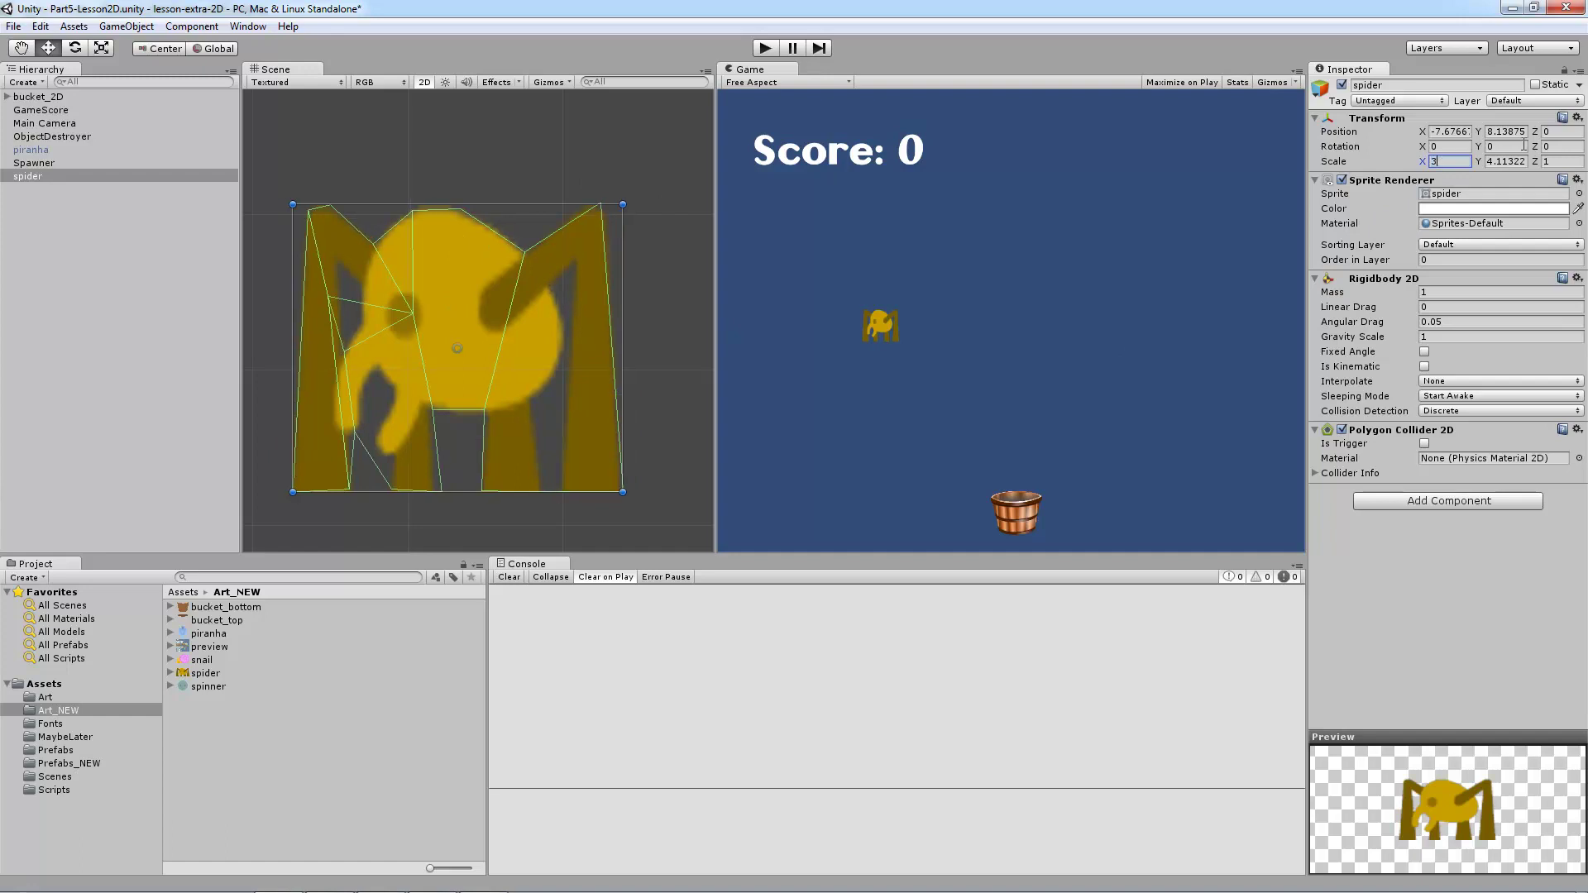
{"action": "type", "text": "3"}
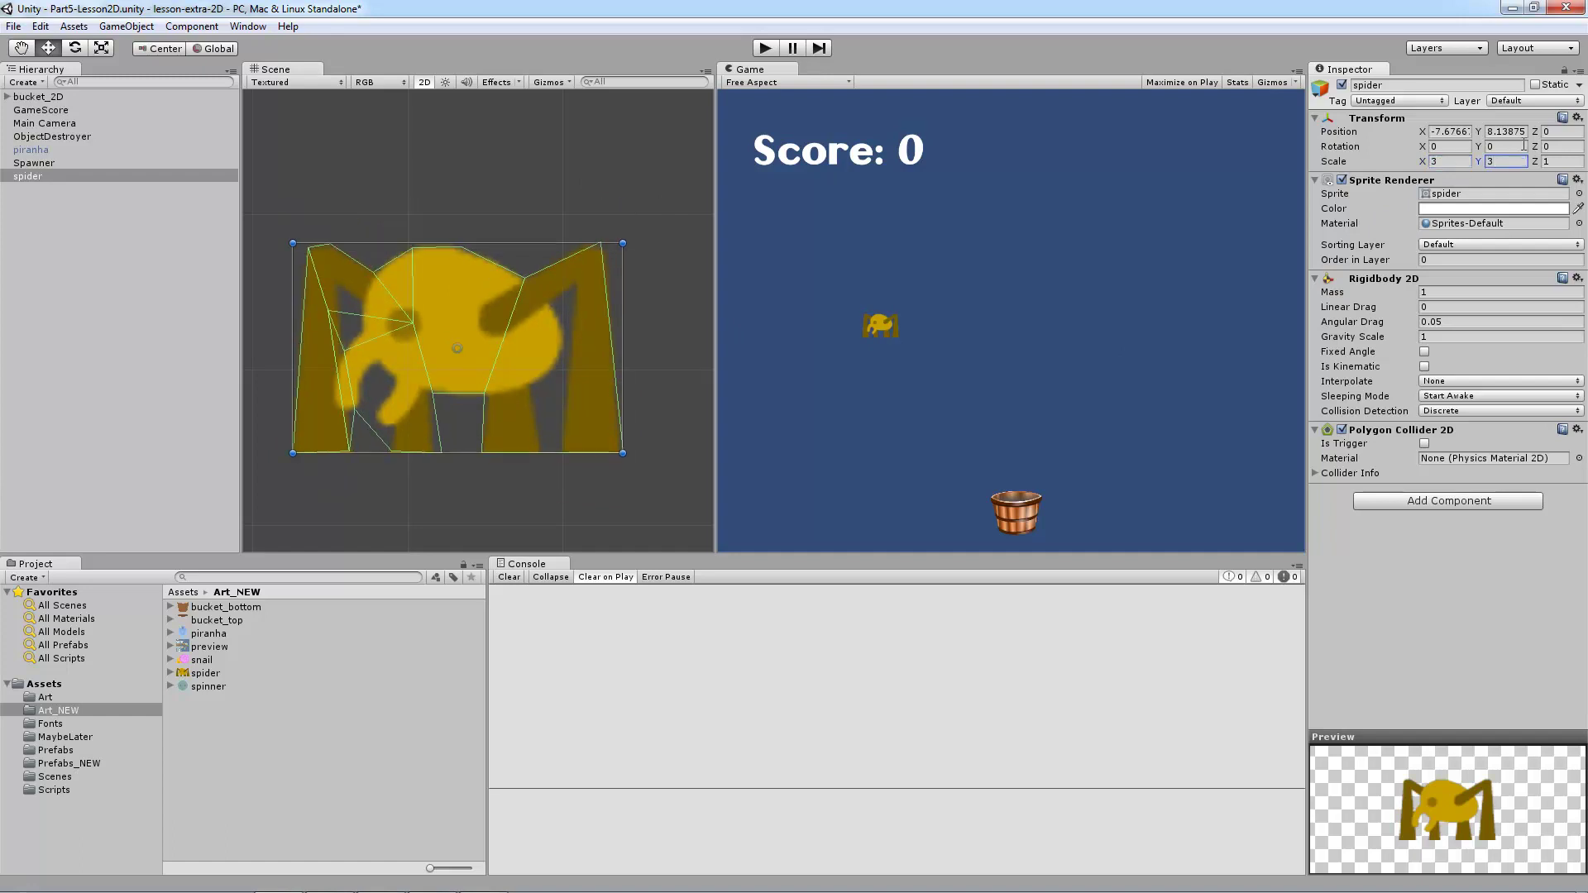
{"action": "left_click", "coordinate": [1438, 542]}
Save the spider as a prefab in the Prefabs_NEW folder and deactivate its instance in the scene.
{"action": "left_click_drag", "start_coordinate": [30, 175], "coordinate": [90, 763]}
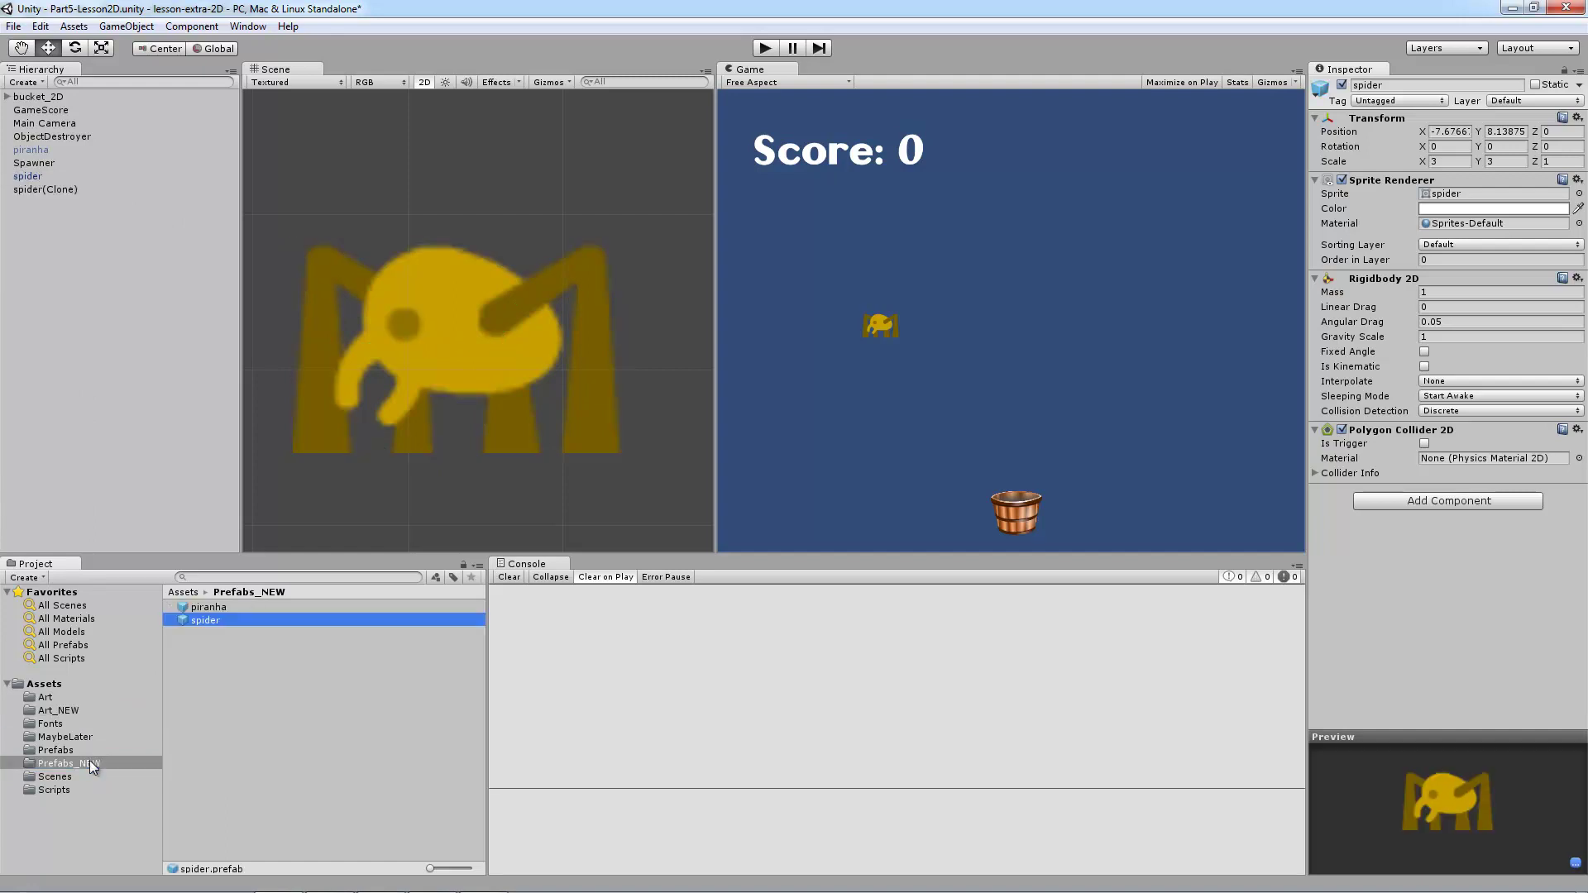
{"action": "left_click", "coordinate": [210, 608]}
{"action": "left_click", "coordinate": [73, 184]}
{"action": "left_click", "coordinate": [73, 177]}
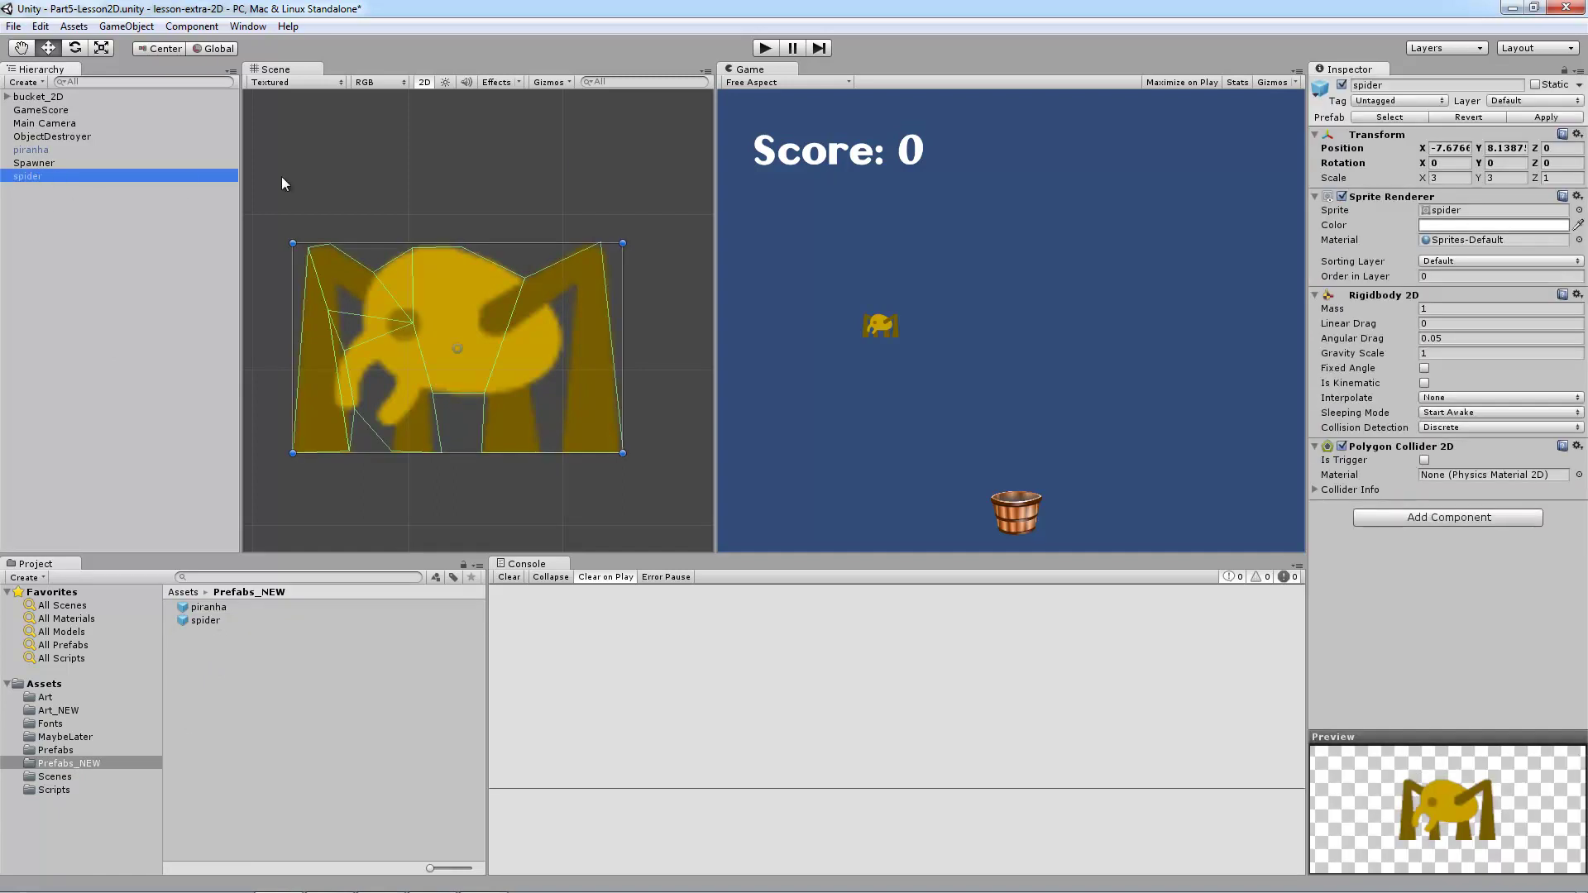
{"action": "left_click", "coordinate": [1342, 84]}
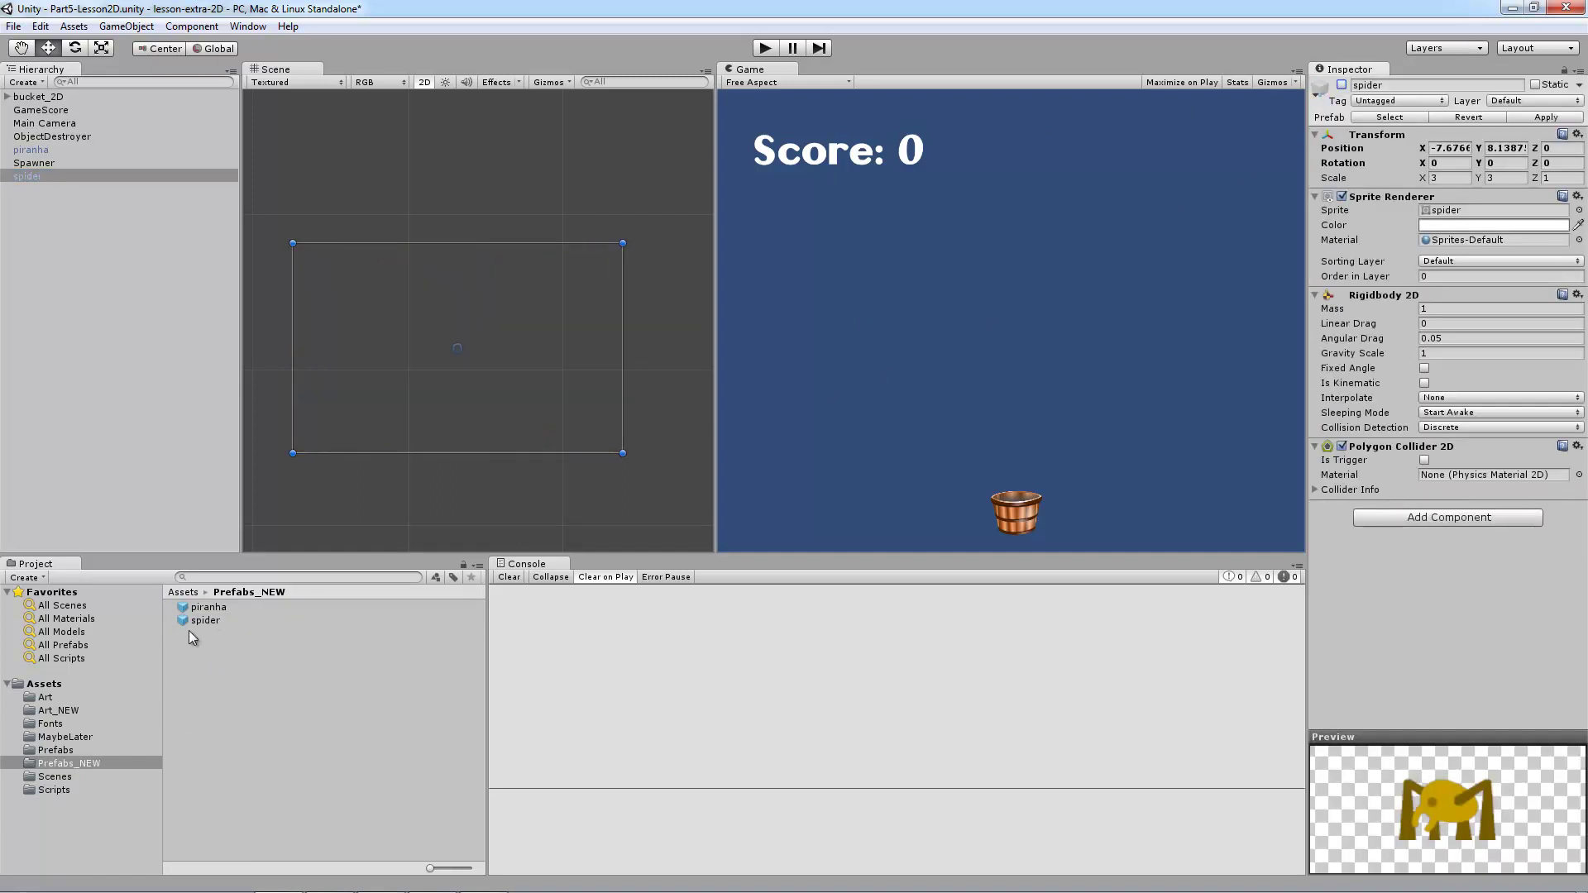
Place the snail sprite from Art_NEW in the scene and set its X and Y scale to 3.
{"action": "left_click", "coordinate": [58, 710]}
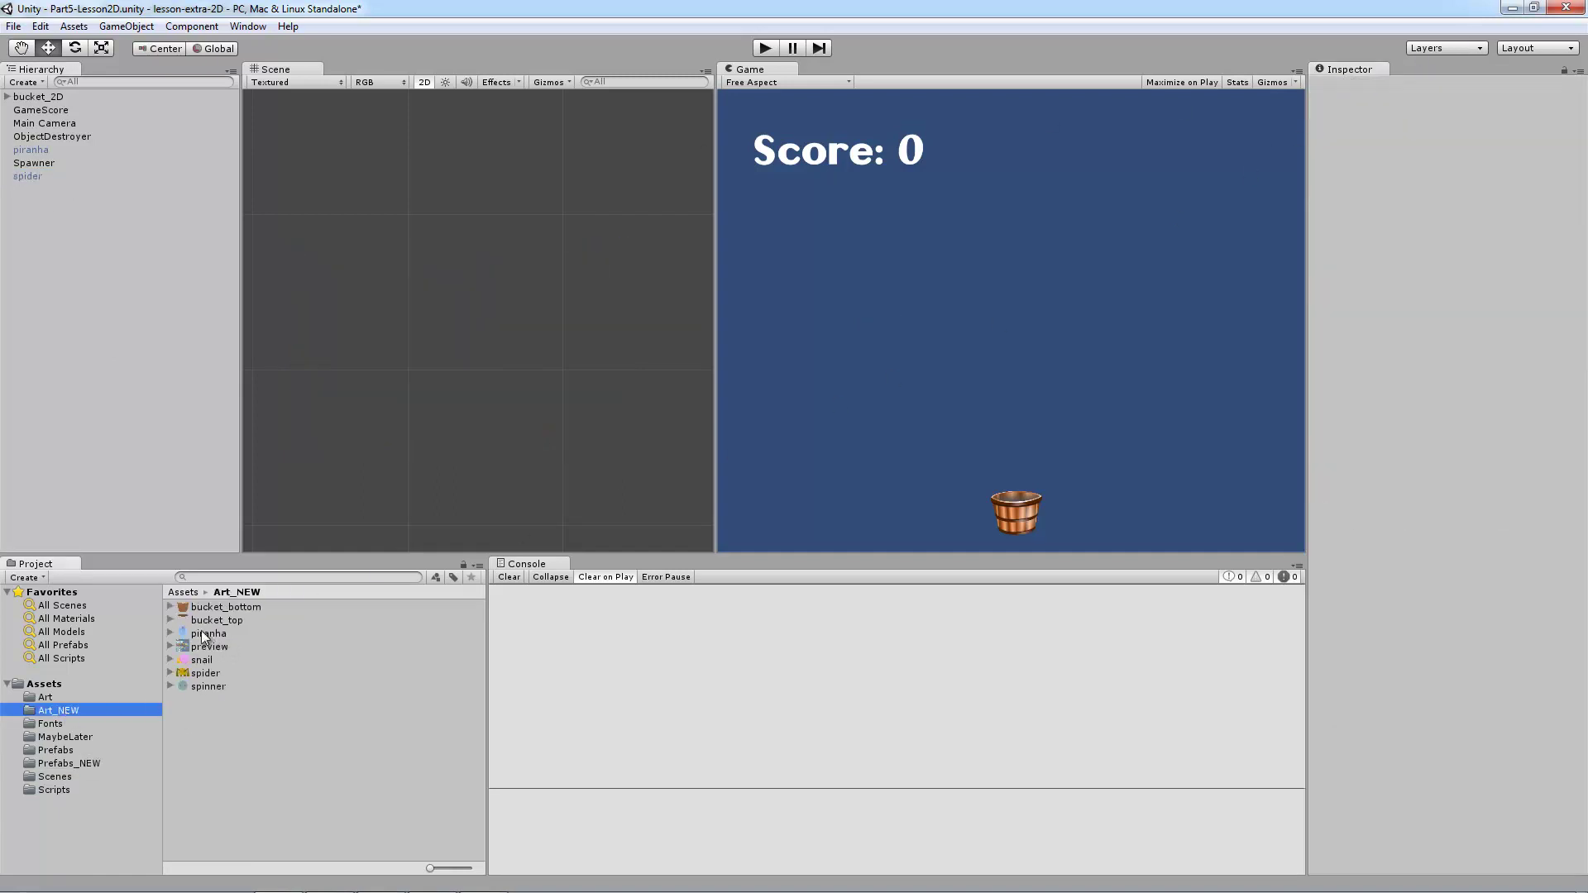
{"action": "left_click_drag", "start_coordinate": [202, 660], "coordinate": [454, 317]}
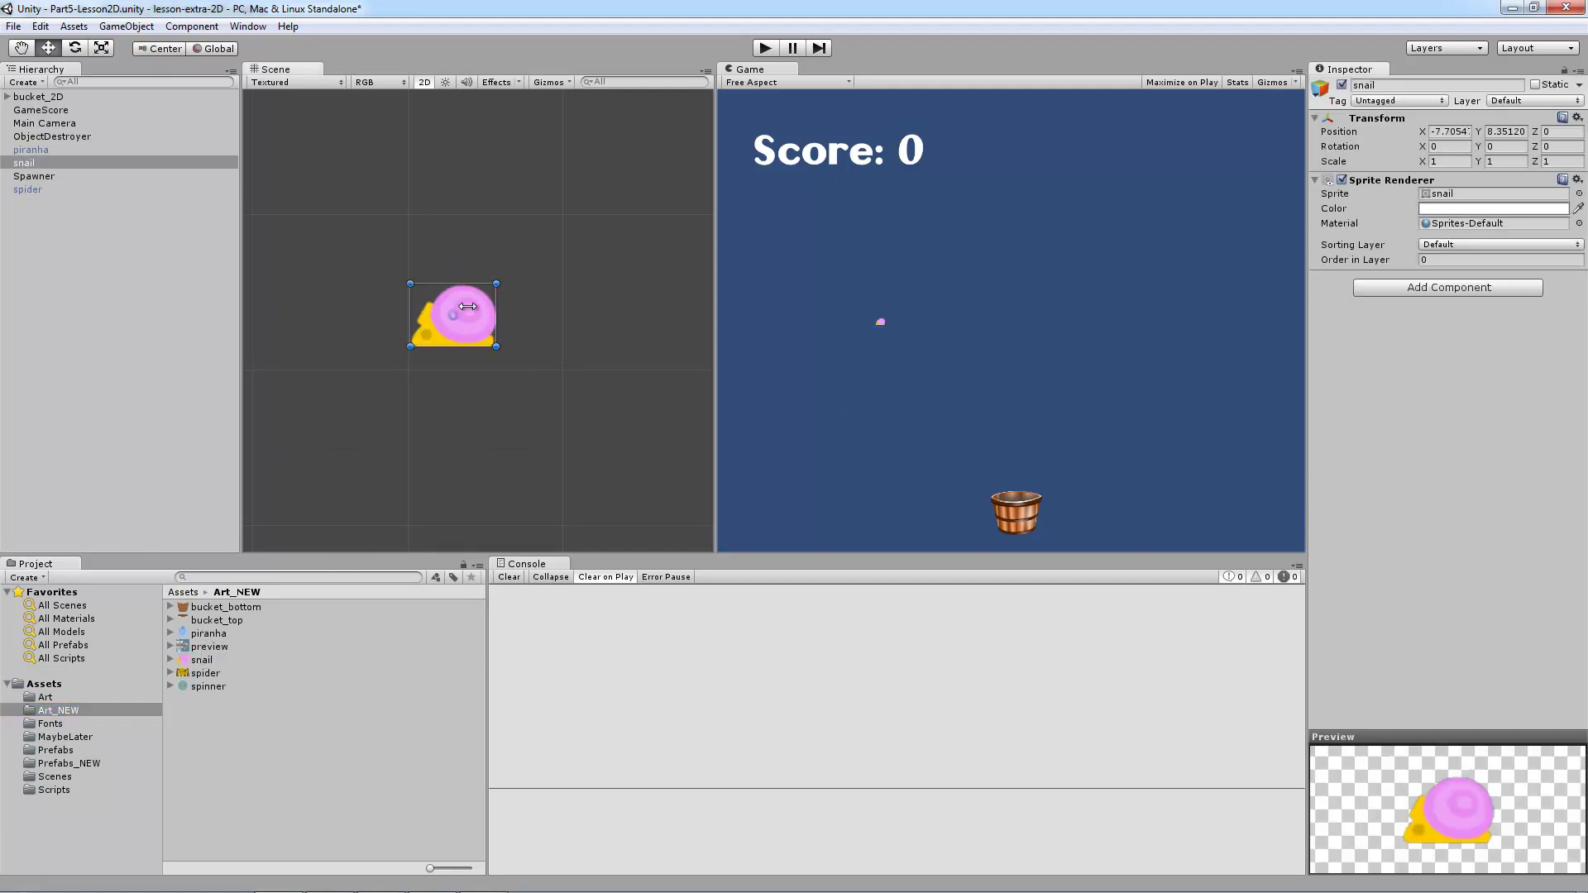
{"action": "left_click", "coordinate": [1441, 162]}
{"action": "type", "text": "3"}
{"action": "key", "text": "Tab"}
{"action": "type", "text": "3"}
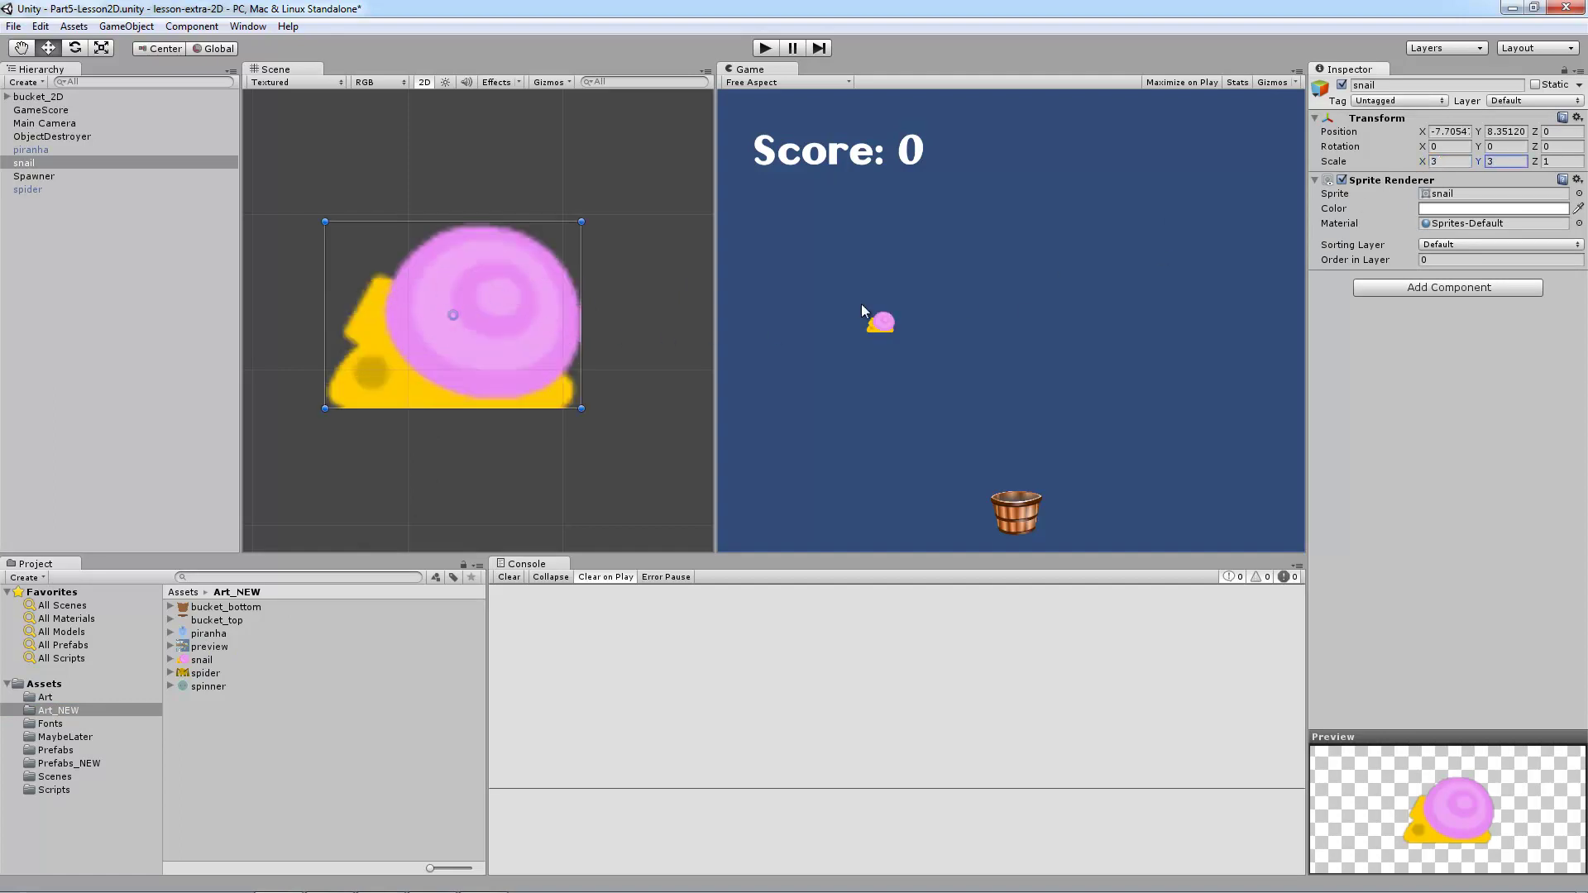
Add a Rigidbody 2D and a Polygon Collider 2D component to the snail.
{"action": "left_click", "coordinate": [1458, 286]}
{"action": "left_click", "coordinate": [1435, 410]}
{"action": "left_click", "coordinate": [1423, 360]}
{"action": "left_click", "coordinate": [1432, 438]}
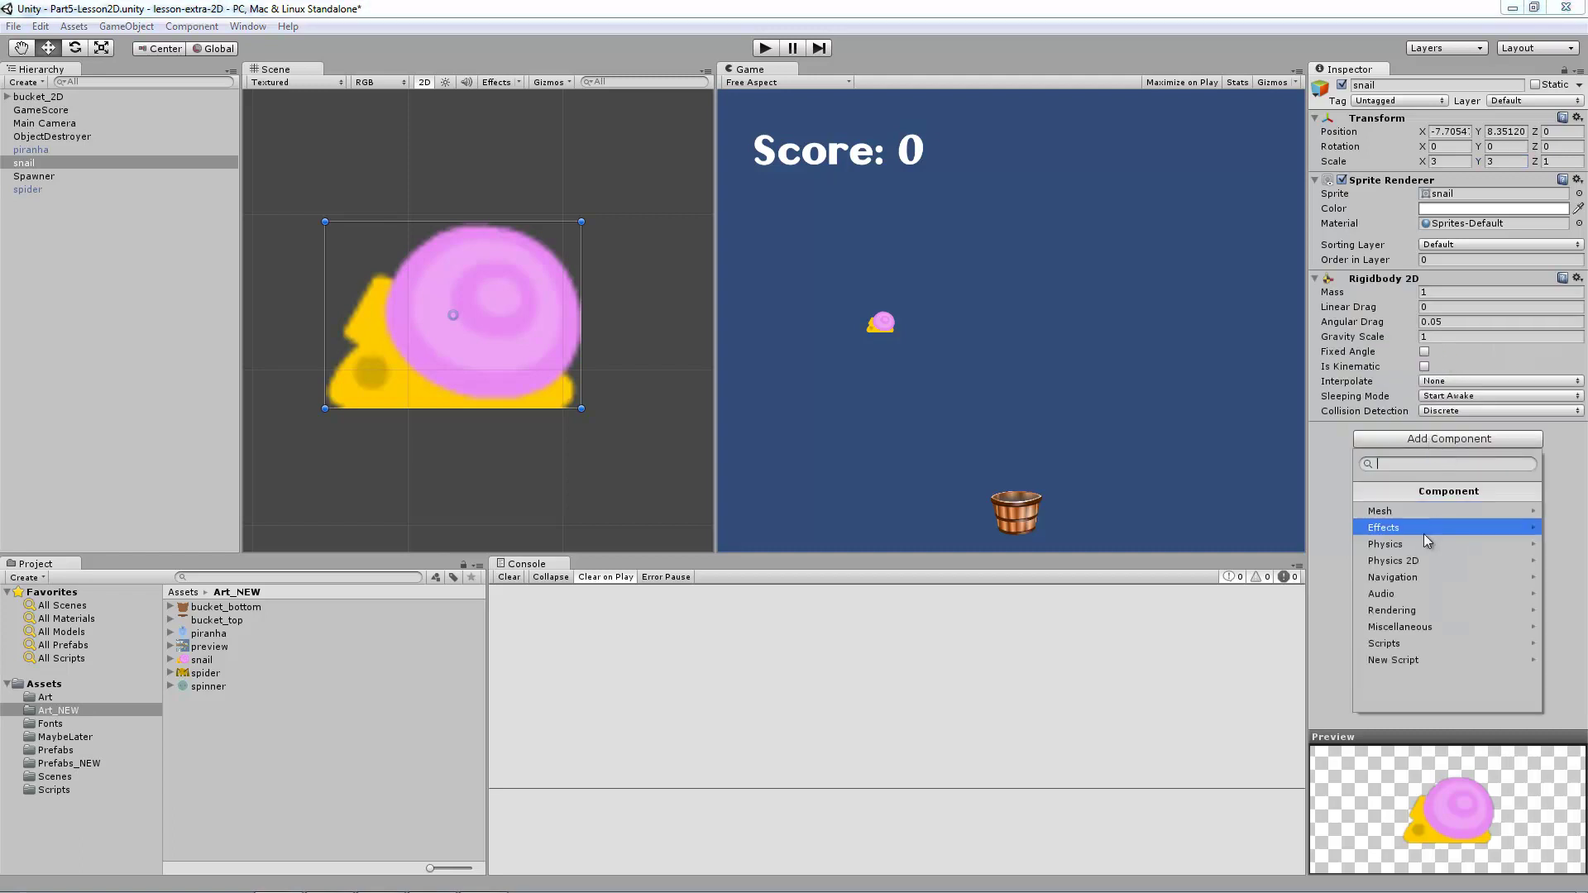
{"action": "left_click", "coordinate": [1408, 563]}
{"action": "left_click", "coordinate": [1419, 577]}
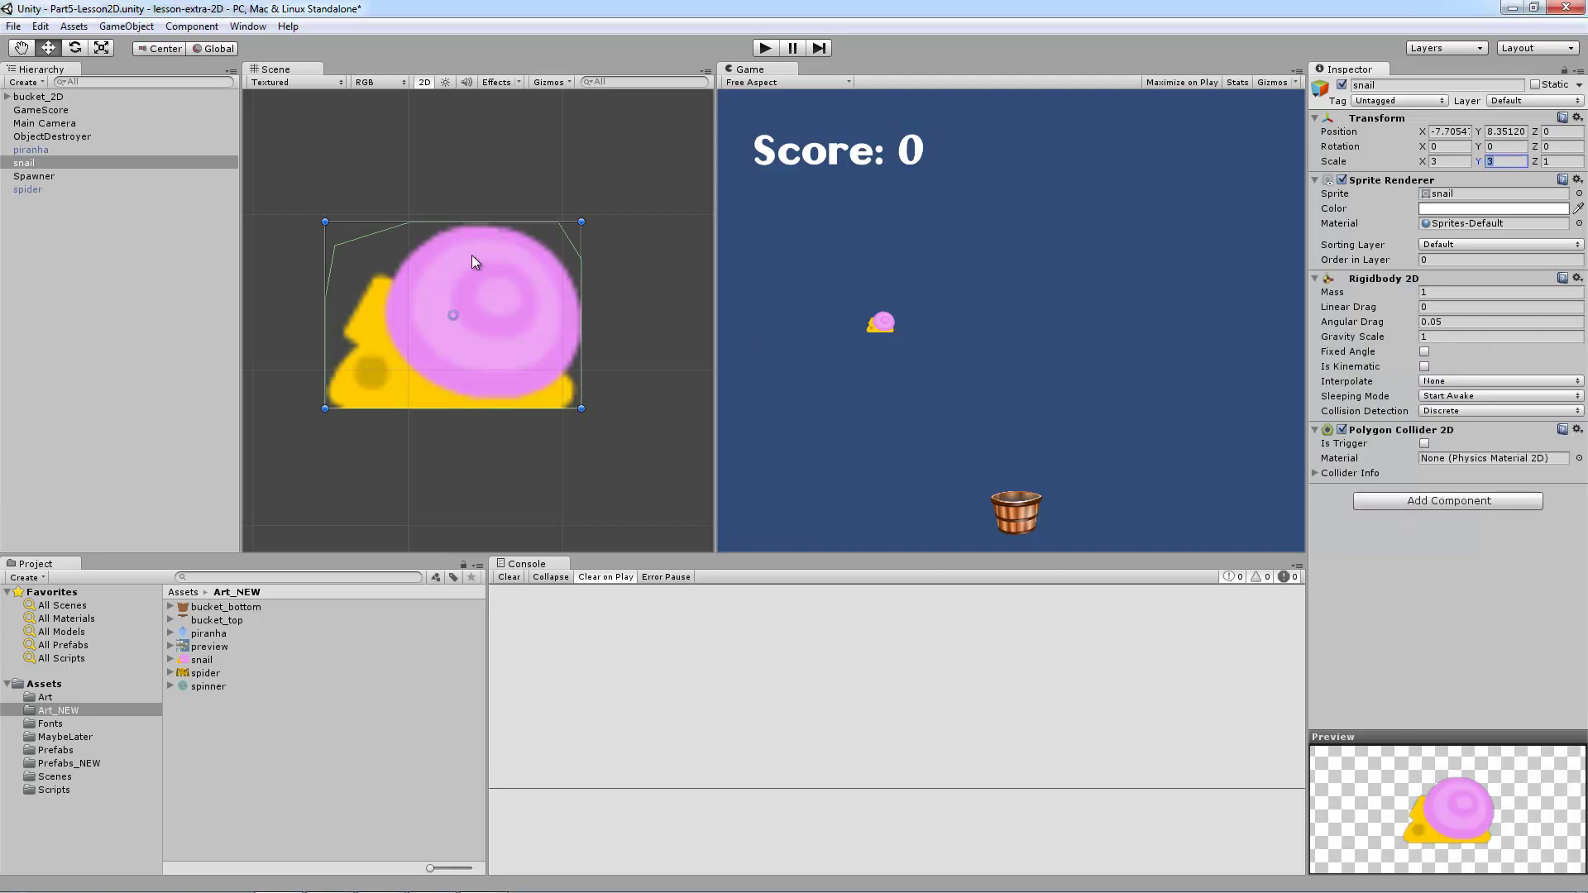
Reshape the snail's polygon collider to follow the outline of its head, shell and tail.
{"action": "left_click_drag", "start_coordinate": [337, 247], "coordinate": [324, 326]}
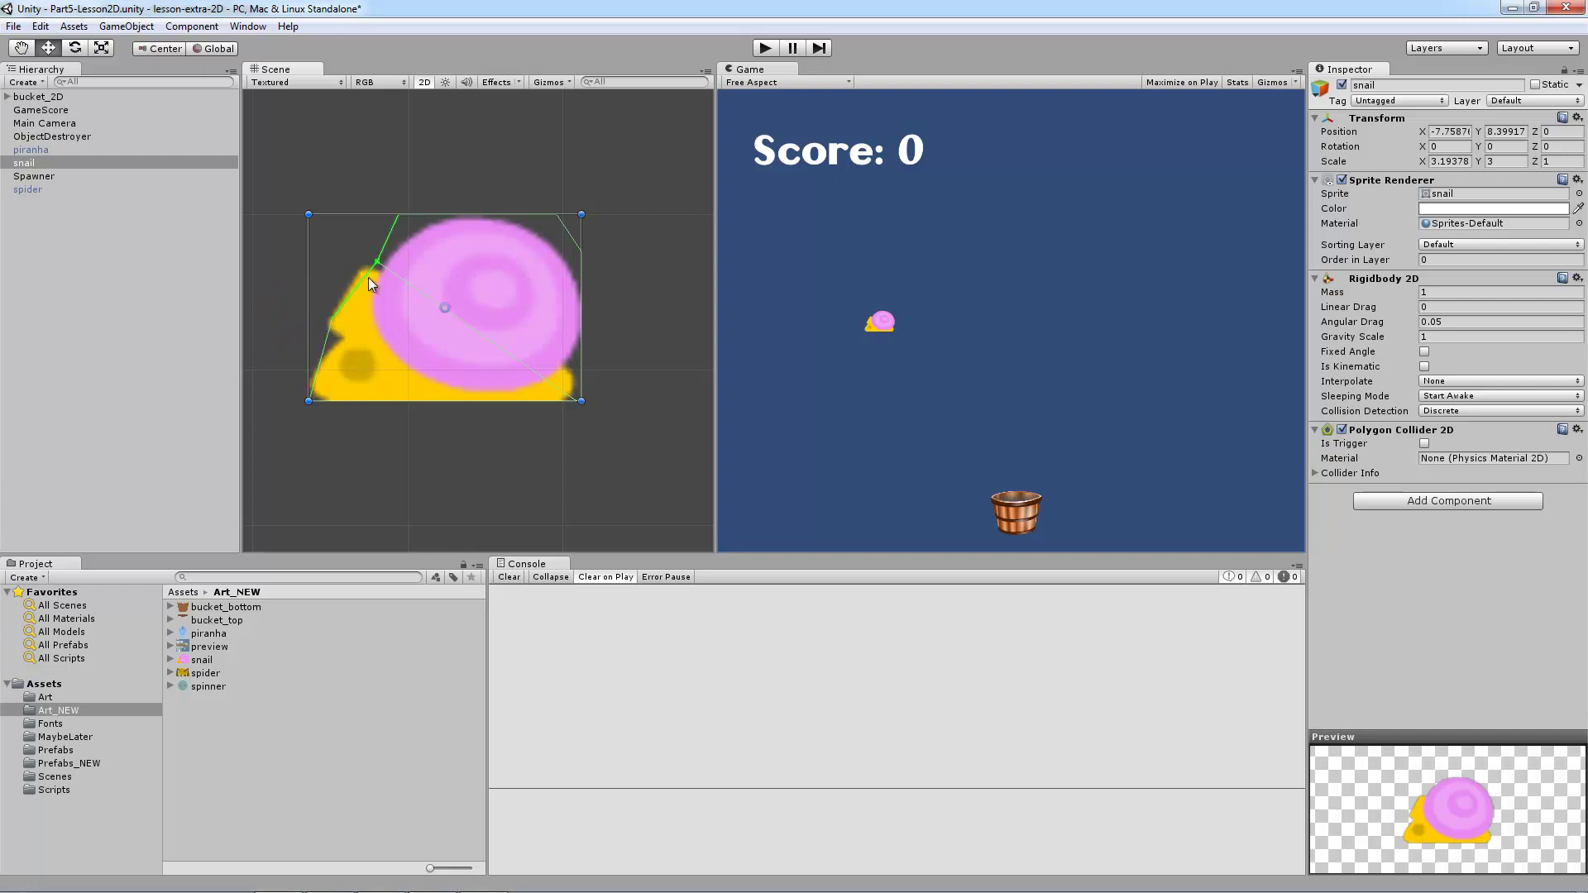
{"action": "left_click_drag", "start_coordinate": [399, 215], "coordinate": [589, 309]}
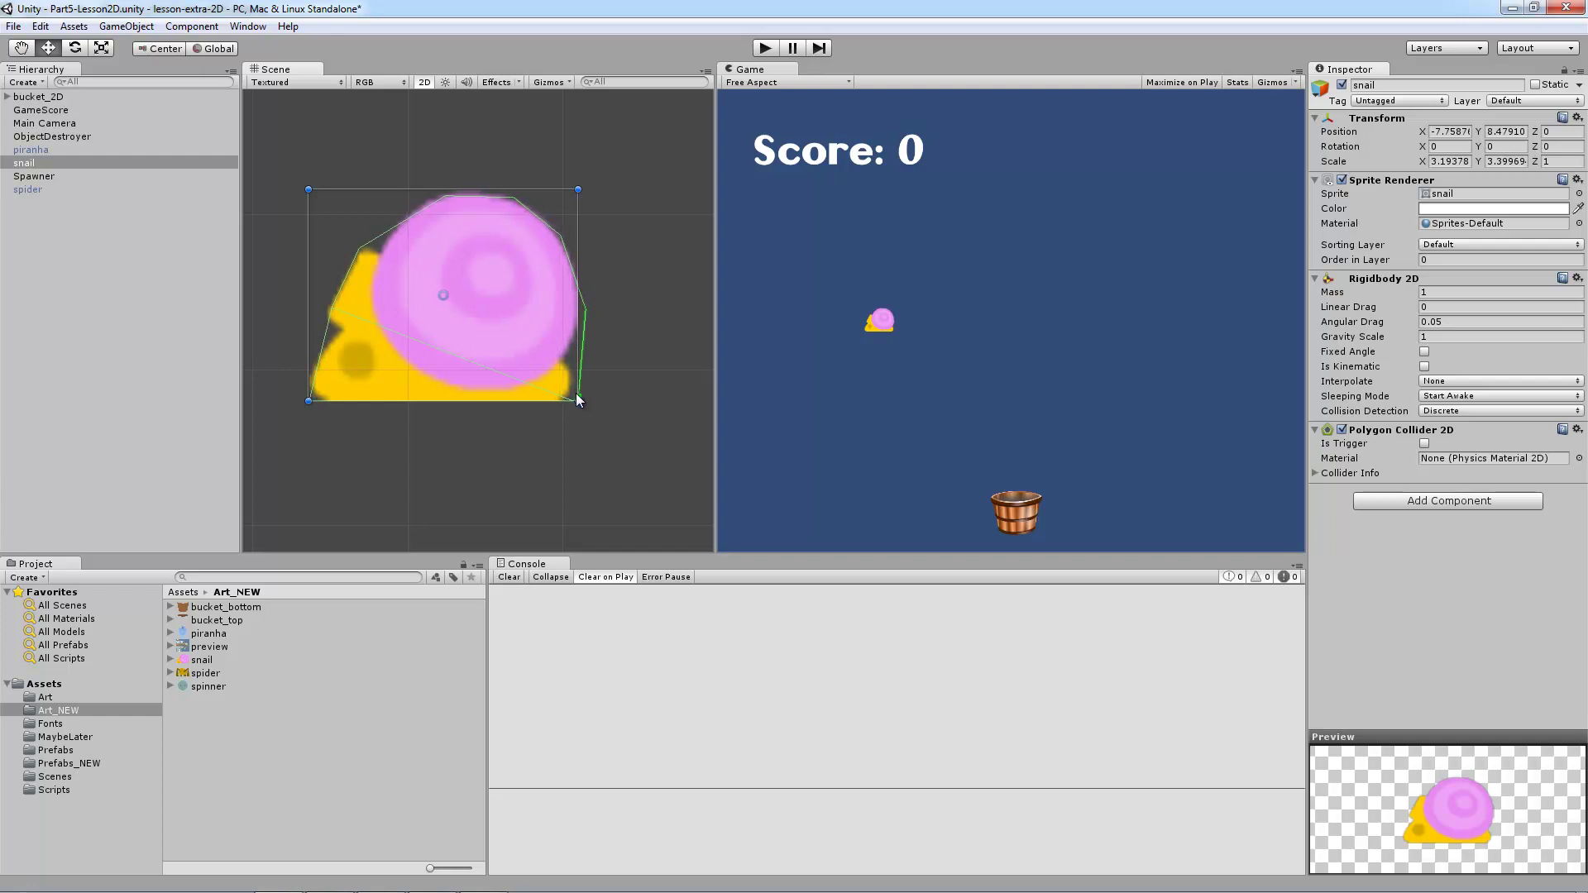
{"action": "left_click_drag", "start_coordinate": [573, 393], "coordinate": [578, 392]}
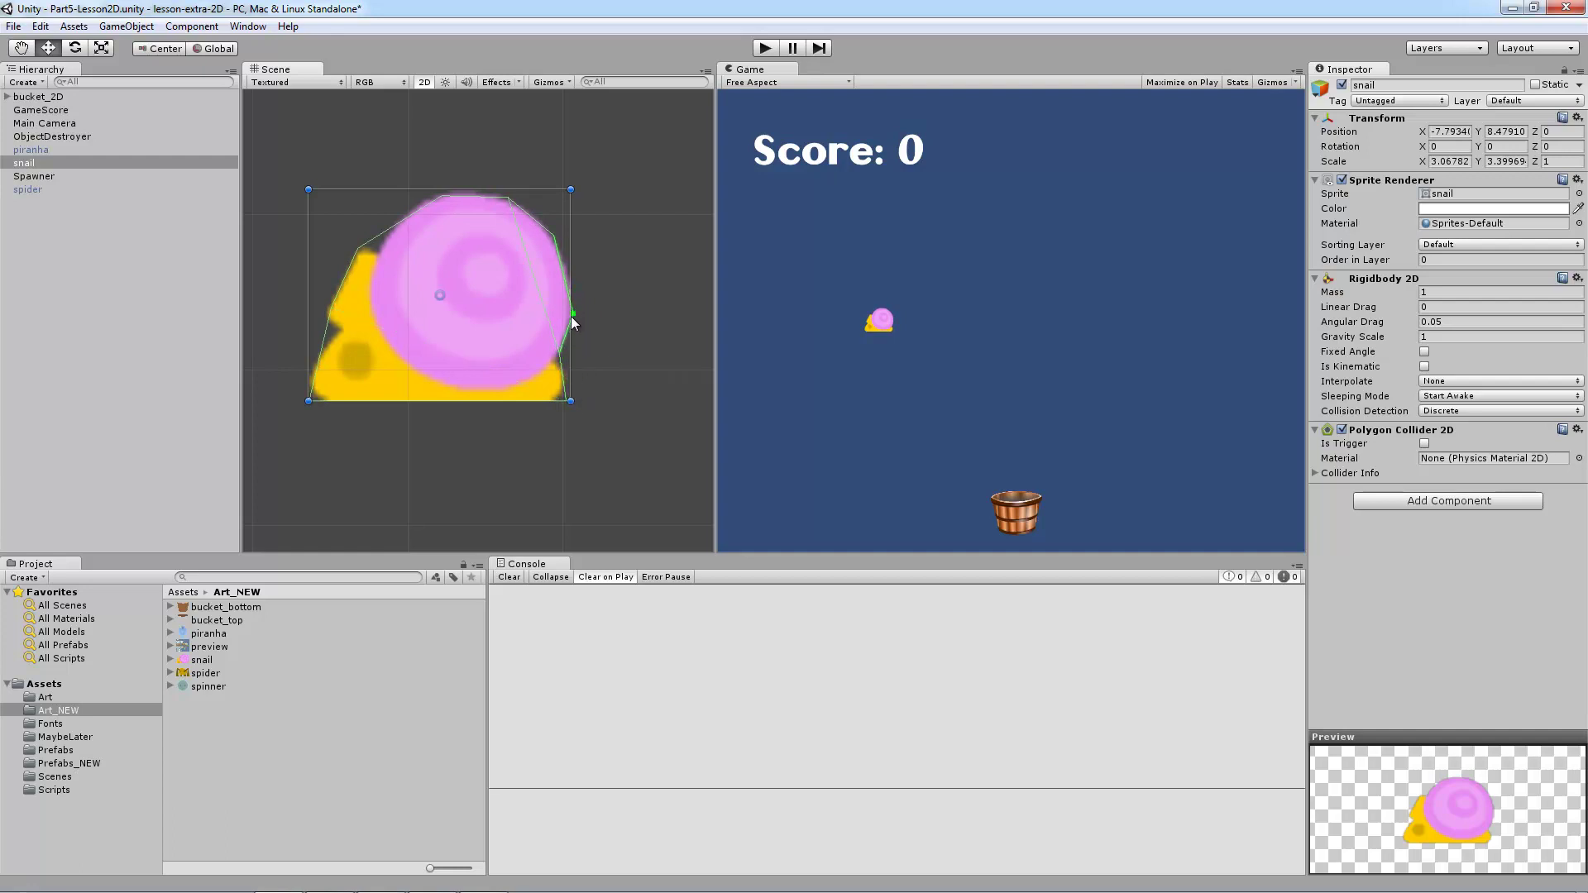
{"action": "left_click_drag", "start_coordinate": [556, 346], "coordinate": [596, 408]}
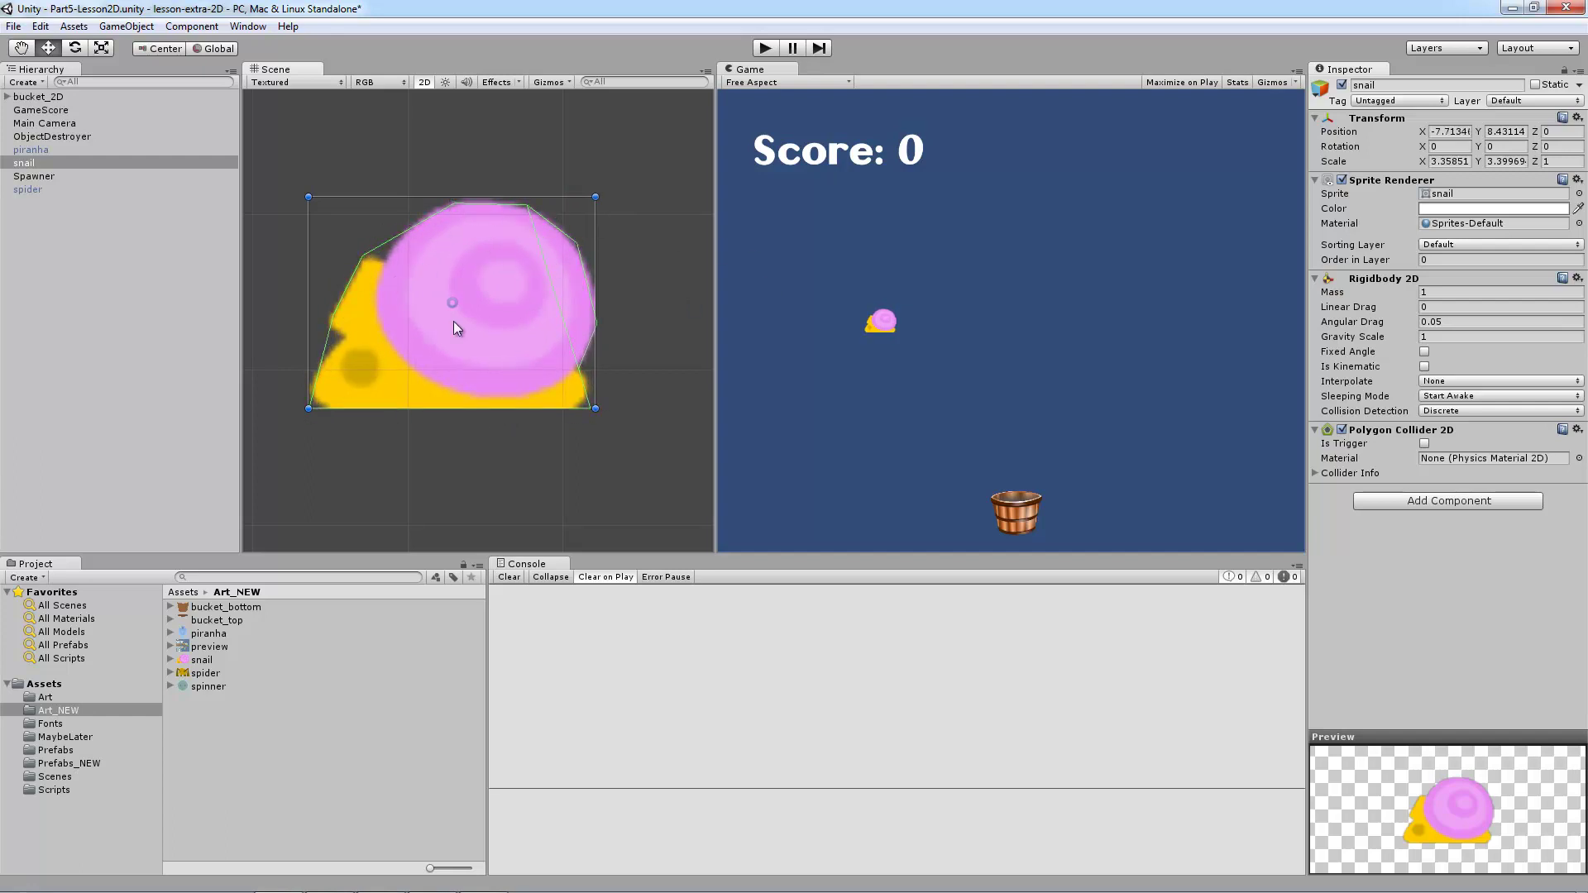
Reset the snail's X and Y scale to 3 and deselect it.
{"action": "left_click", "coordinate": [1456, 162]}
{"action": "type", "text": "3"}
{"action": "key", "text": "Tab"}
{"action": "type", "text": "3"}
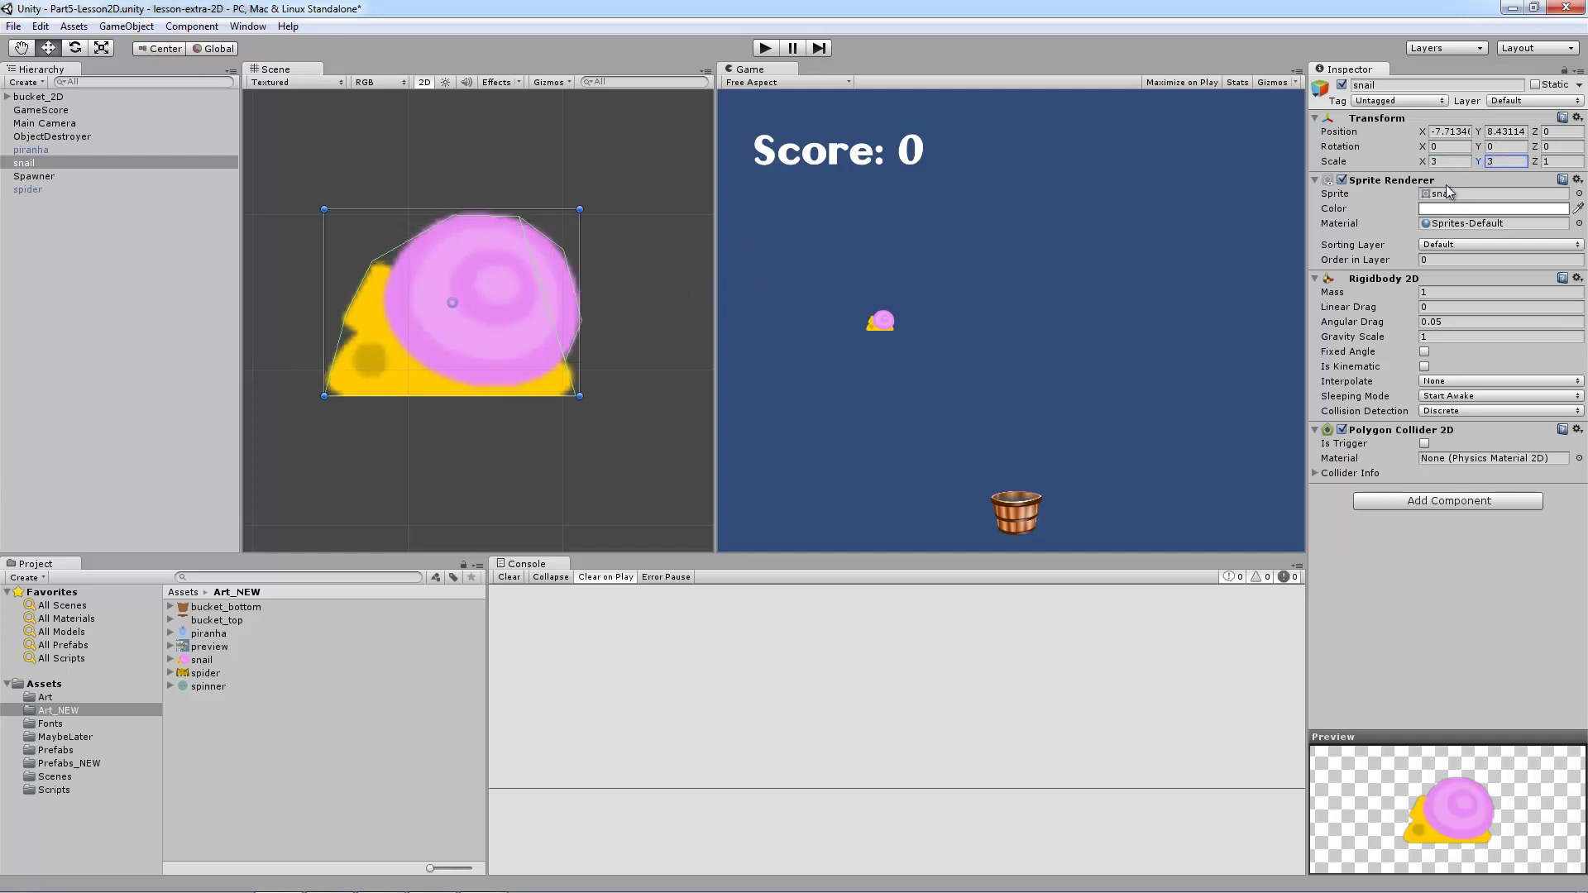
{"action": "key", "text": "Return"}
{"action": "left_click", "coordinate": [349, 446]}
Save the snail as a prefab in the Prefabs_NEW folder, reopen Art_NEW and deactivate the snail.
{"action": "left_click_drag", "start_coordinate": [25, 163], "coordinate": [78, 762]}
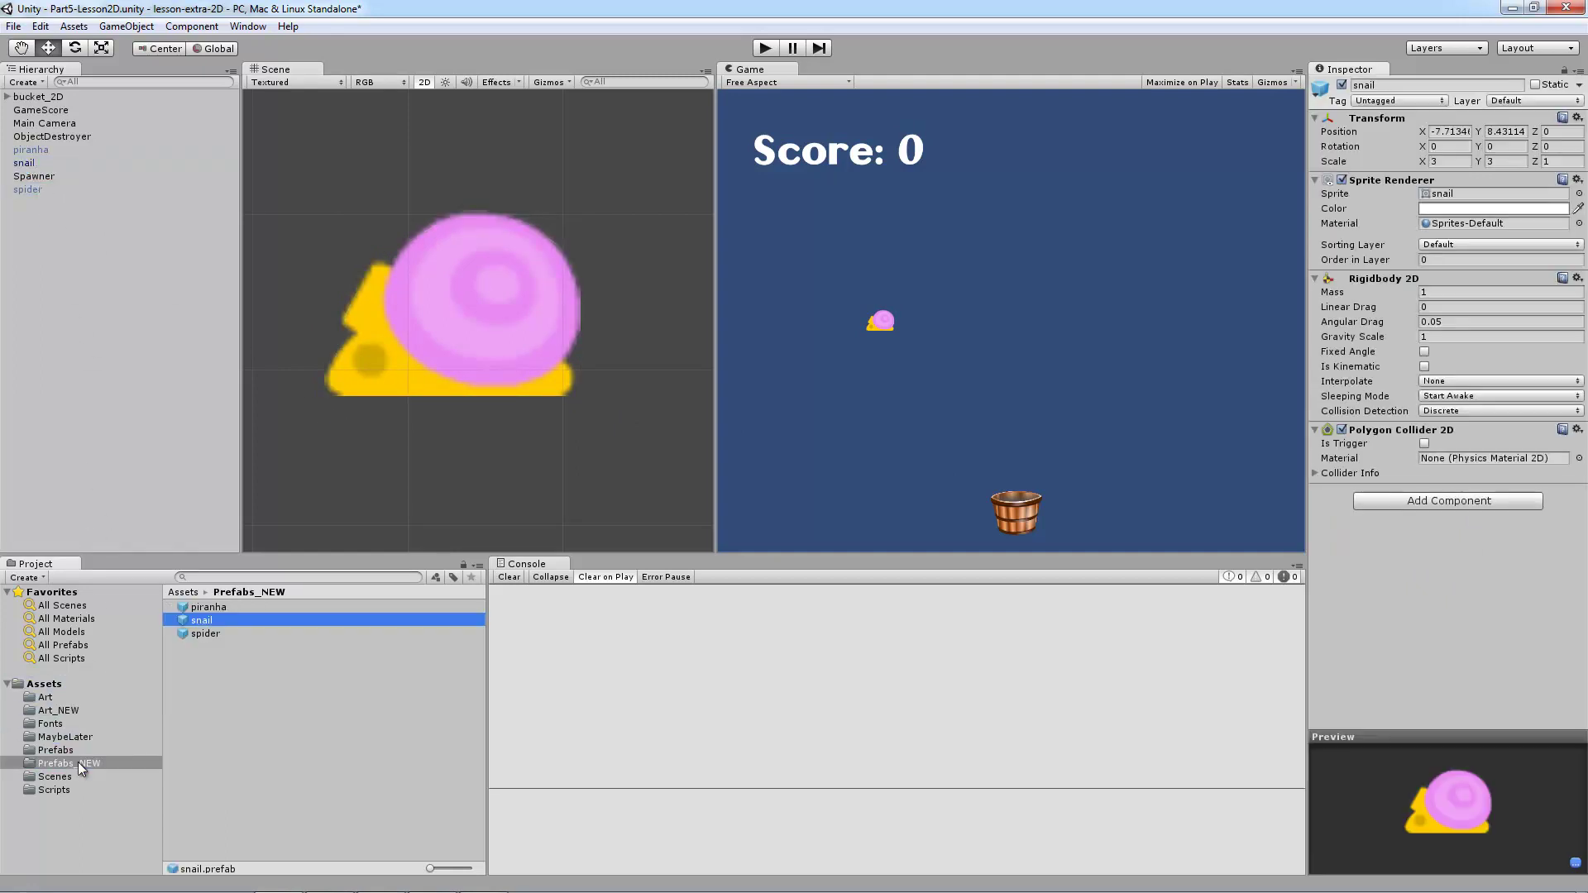
{"action": "left_click", "coordinate": [74, 709]}
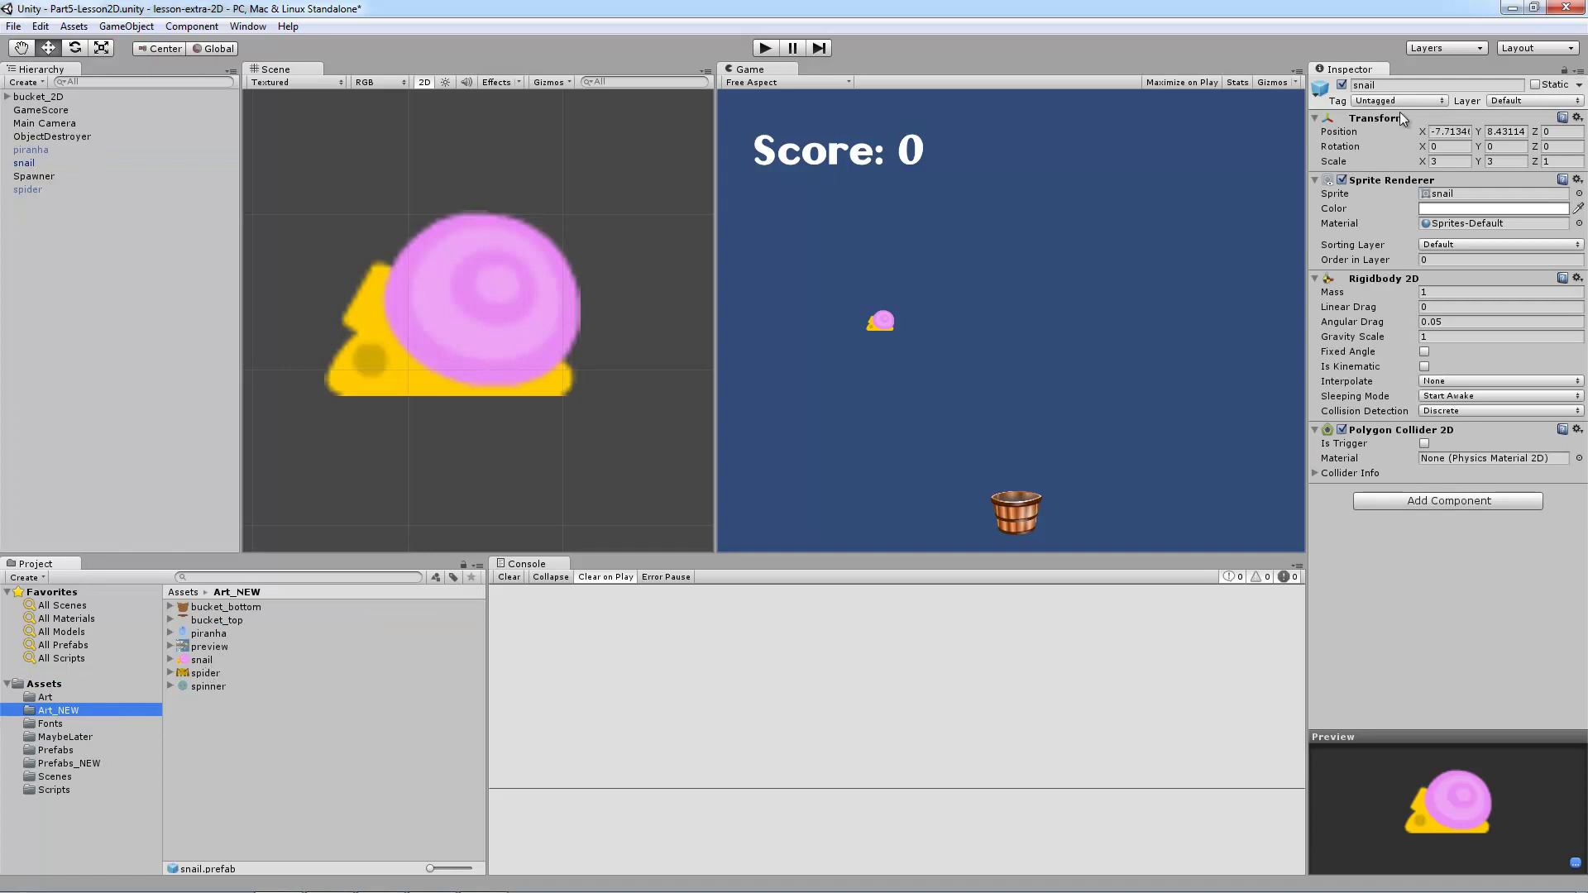
{"action": "left_click", "coordinate": [1341, 84]}
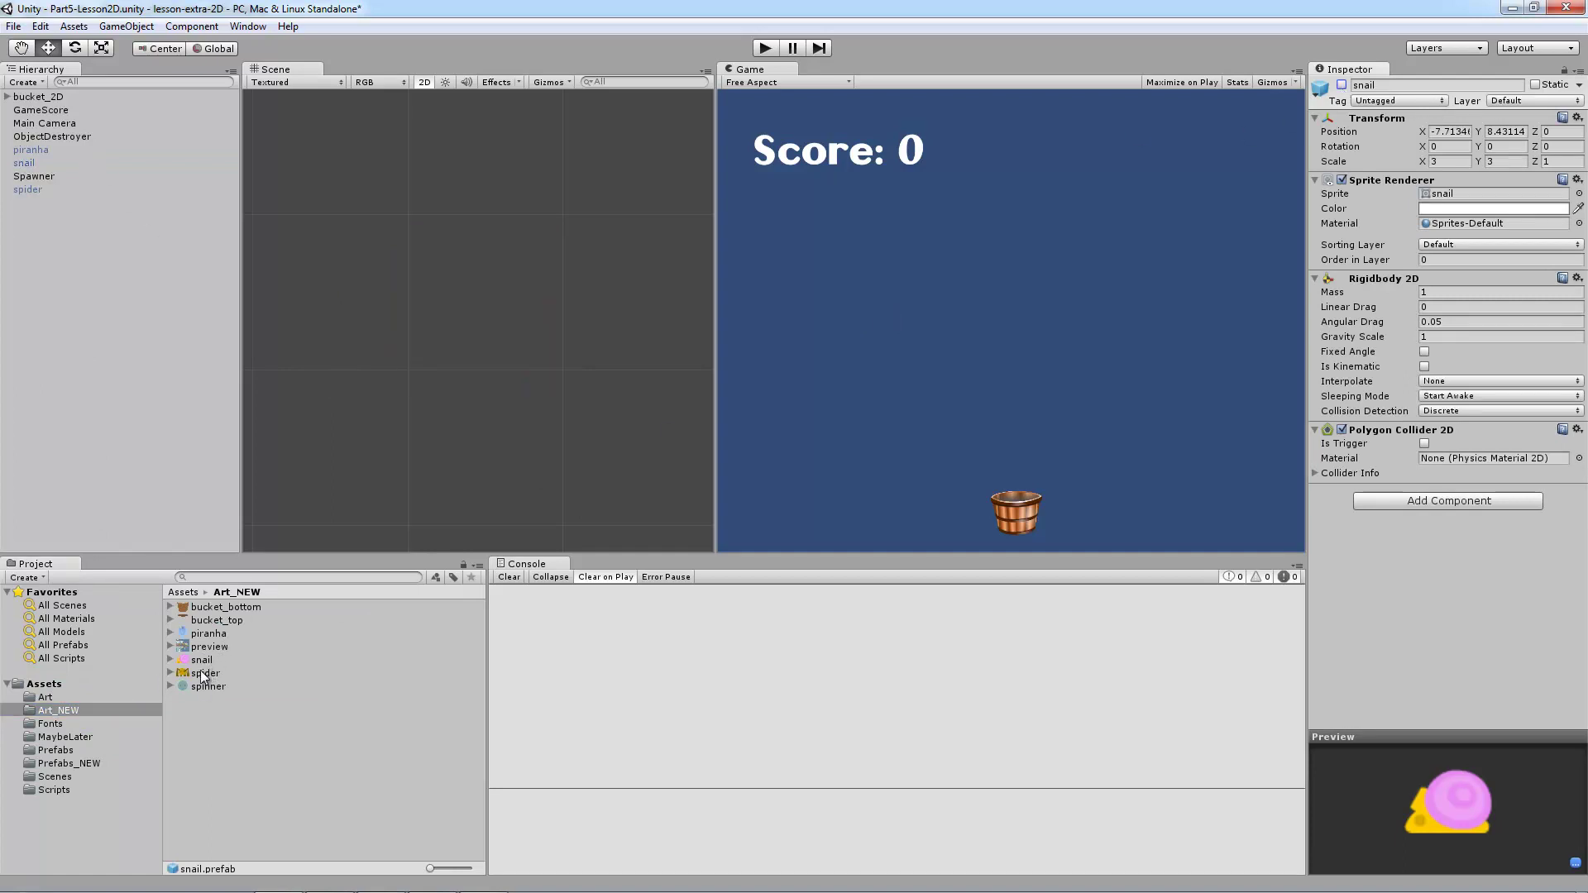
Place the spinner sprite in the scene and add a Rigidbody 2D and a Circle Collider 2D component to it.
{"action": "left_click_drag", "start_coordinate": [209, 687], "coordinate": [443, 331]}
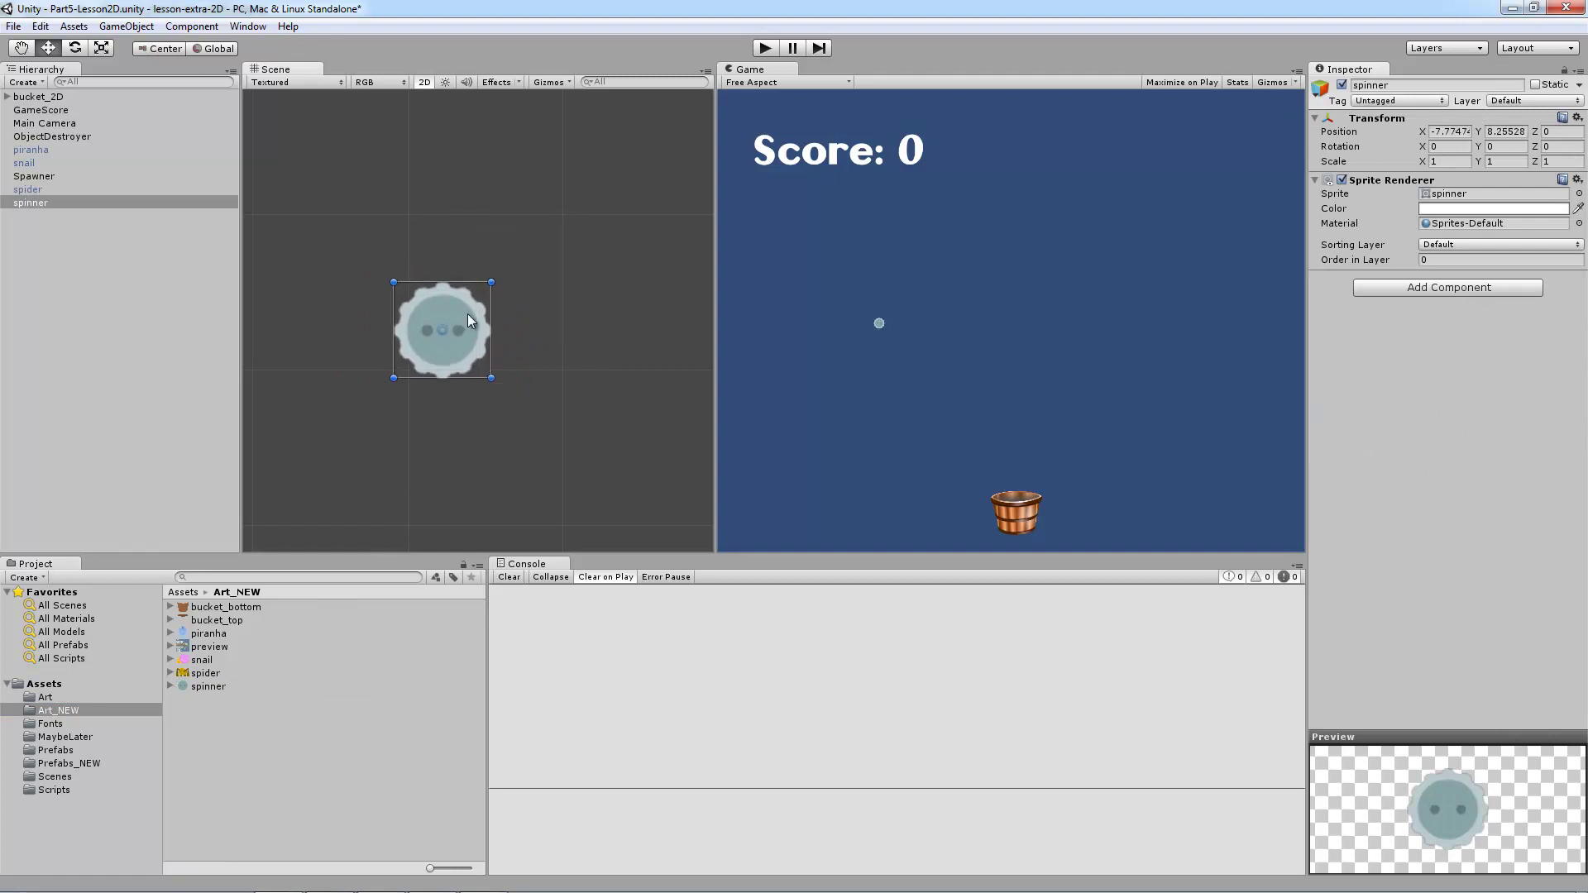
{"action": "left_click", "coordinate": [1460, 287]}
{"action": "left_click", "coordinate": [1408, 405]}
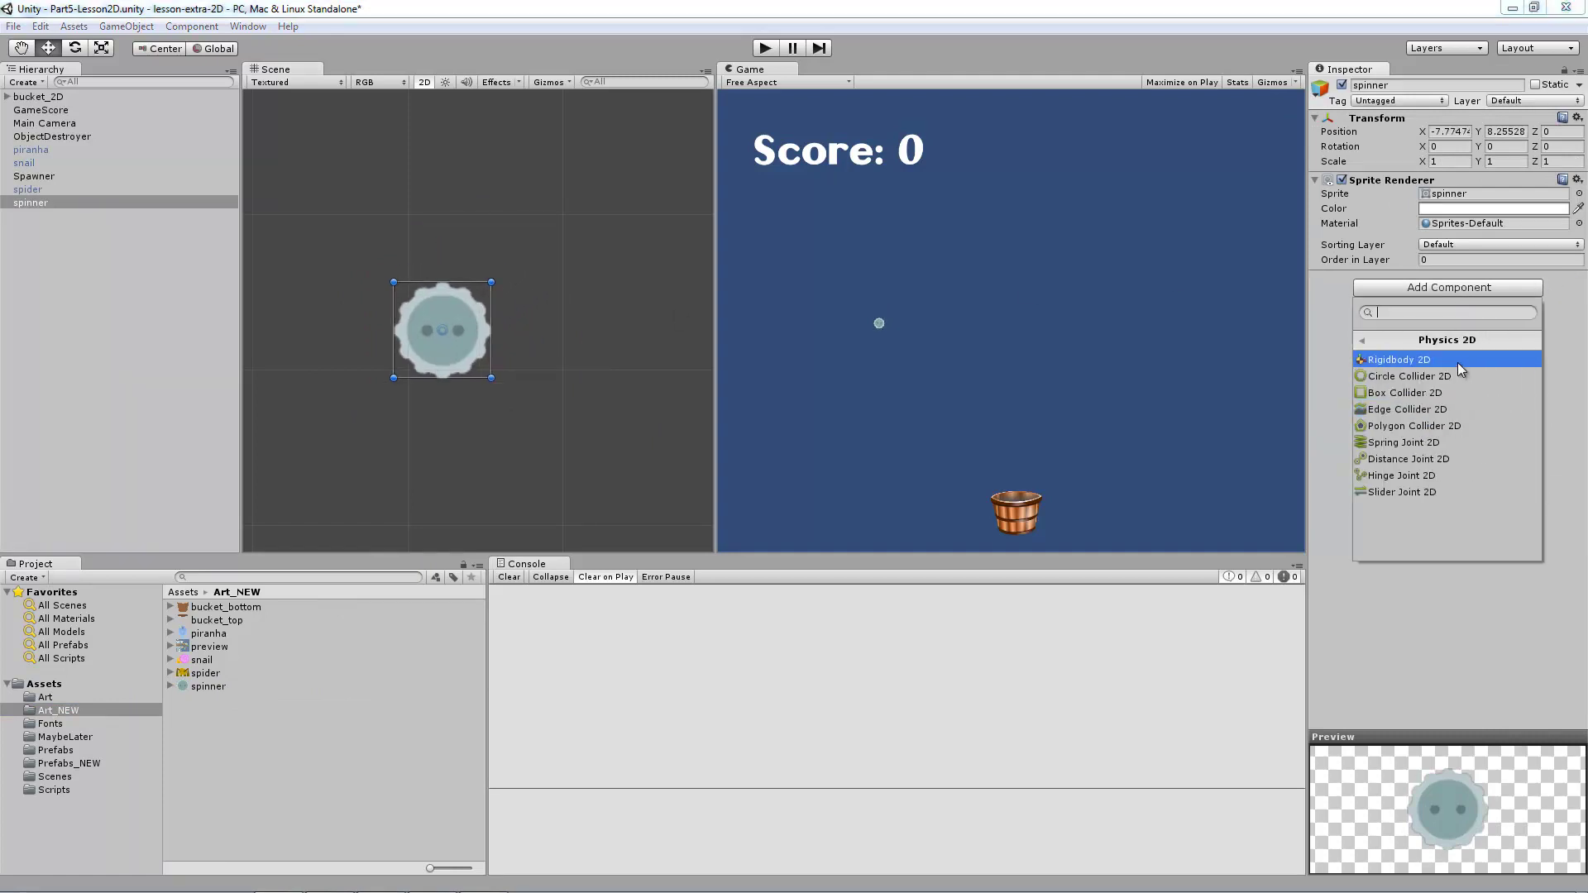
{"action": "left_click", "coordinate": [1456, 361]}
{"action": "left_click", "coordinate": [1431, 438]}
{"action": "left_click", "coordinate": [1417, 556]}
{"action": "left_click", "coordinate": [1426, 525]}
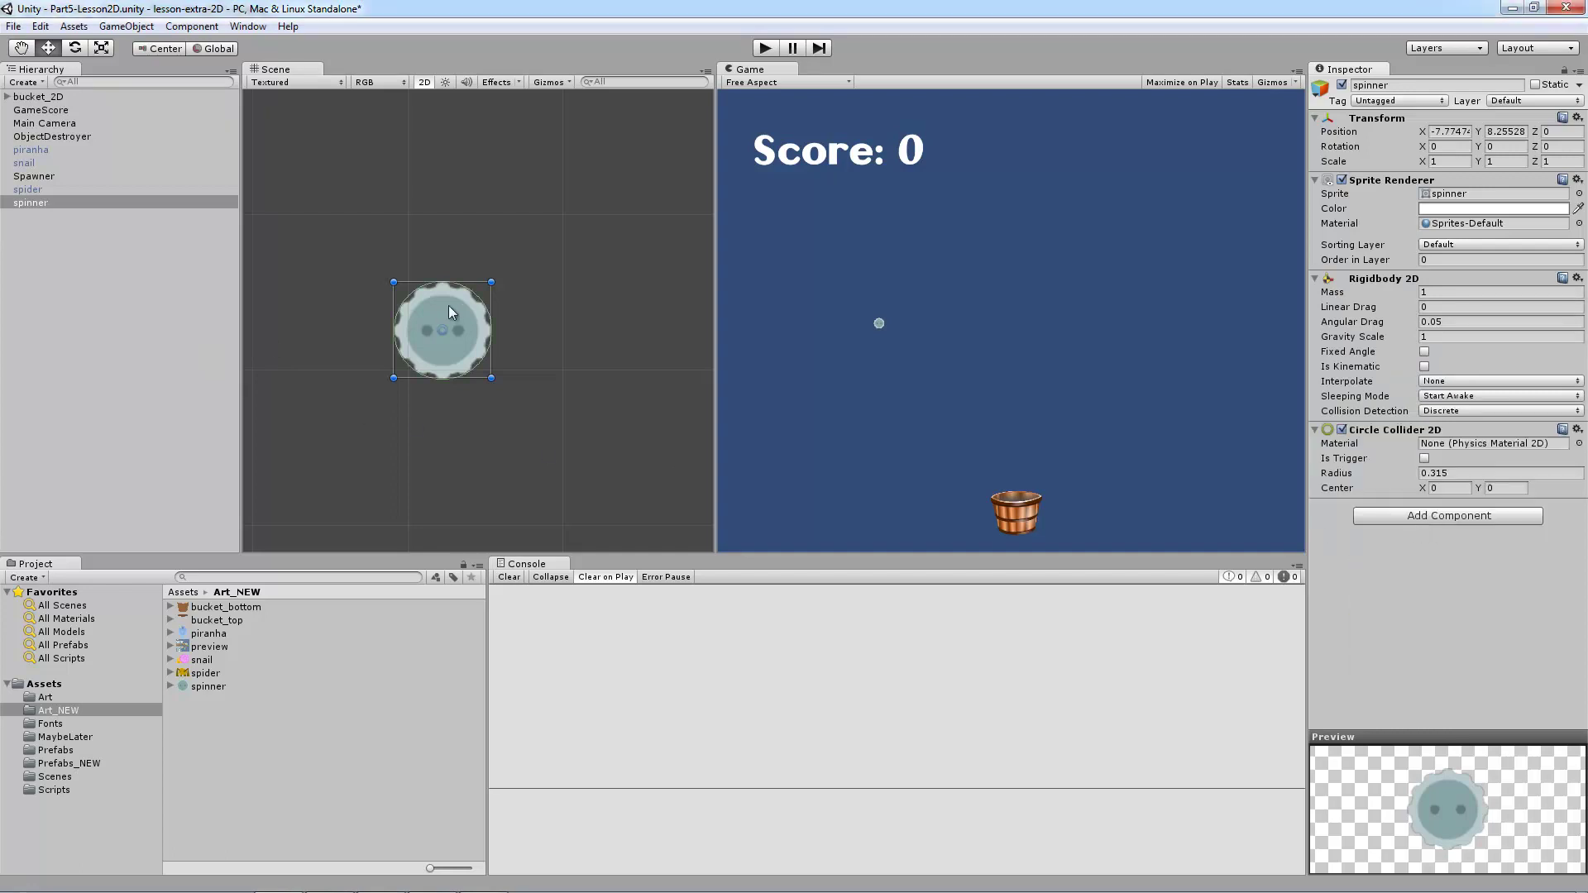
Set the spinner's X and Y scale to 3.
{"action": "scroll", "coordinate": [451, 305], "scroll_direction": "up", "scroll_amount": 5}
{"action": "middle_click_drag", "start_coordinate": [455, 335], "coordinate": [554, 333]}
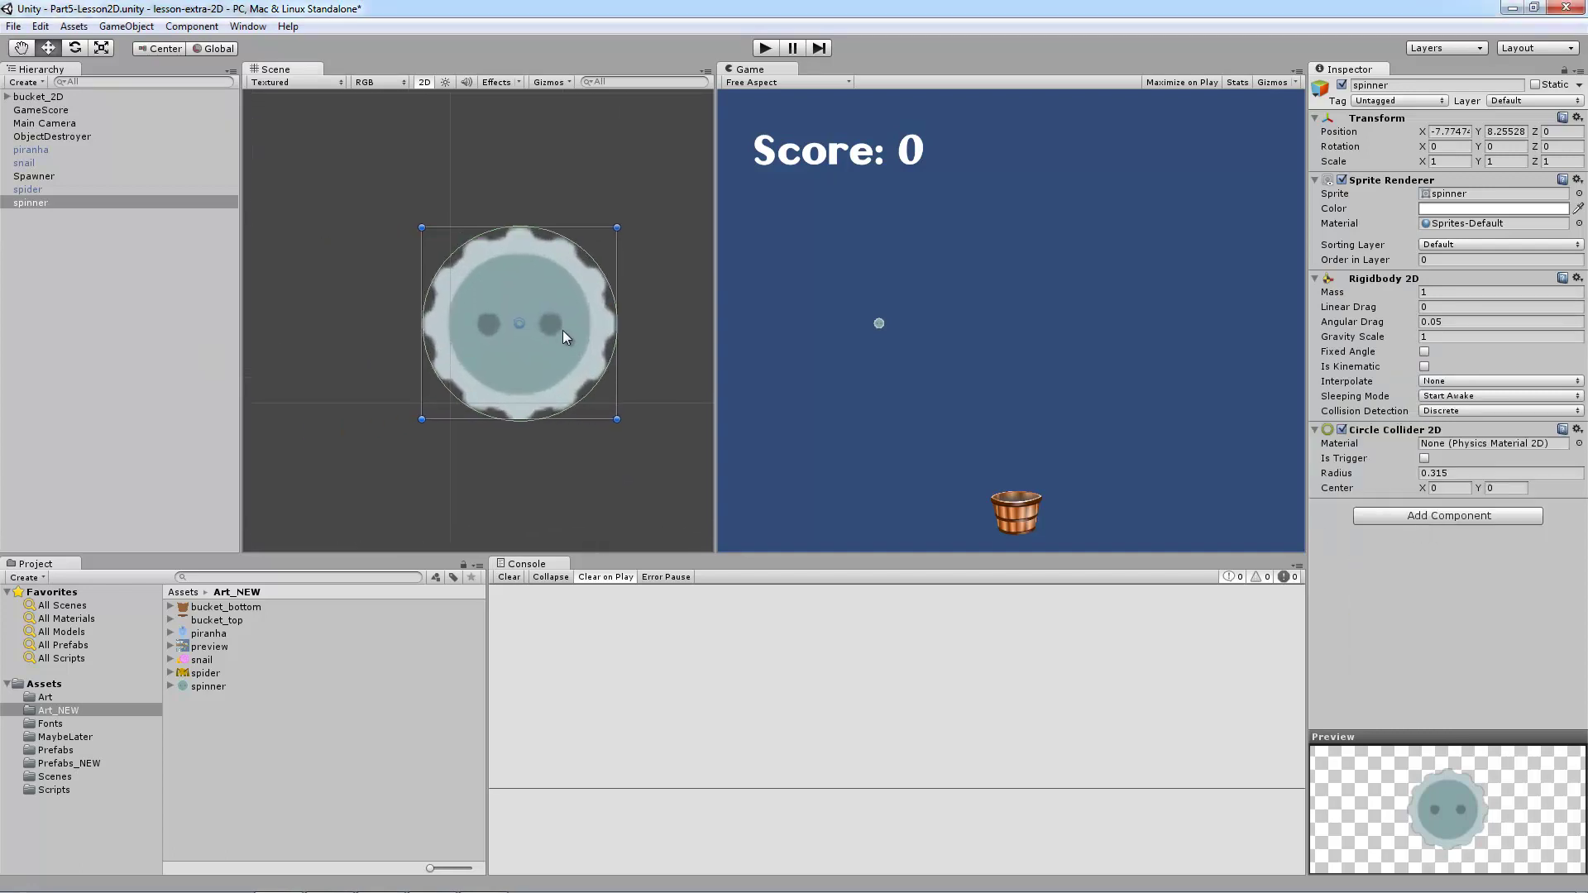
{"action": "scroll", "coordinate": [563, 330], "scroll_direction": "up", "scroll_amount": 3}
{"action": "scroll", "coordinate": [529, 326], "scroll_direction": "down", "scroll_amount": 1}
{"action": "scroll", "coordinate": [518, 332], "scroll_direction": "down", "scroll_amount": 3}
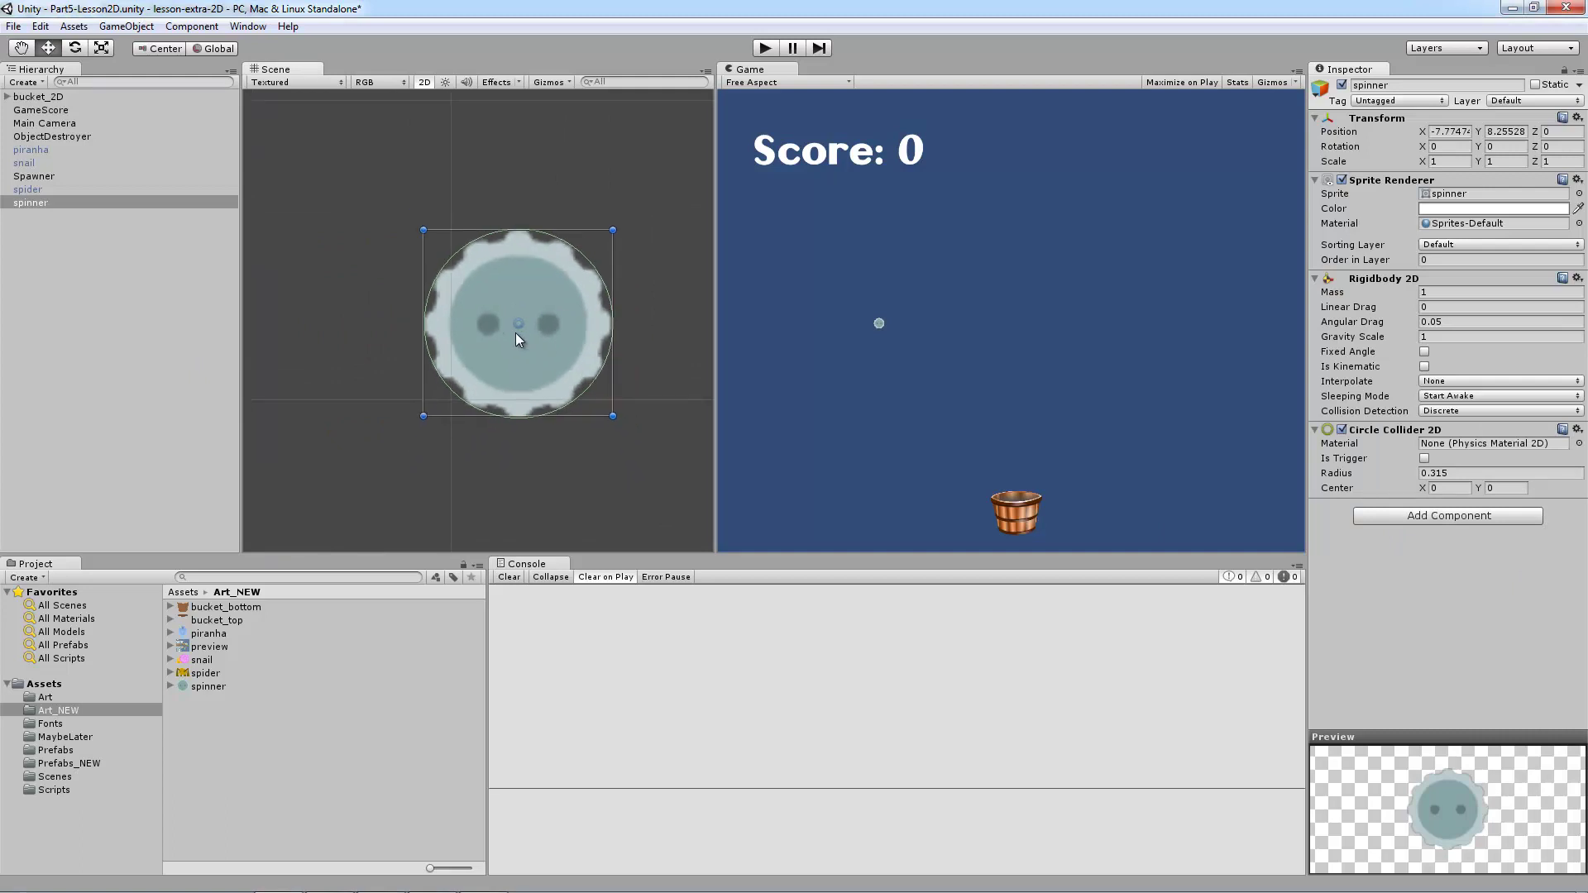
{"action": "scroll", "coordinate": [513, 334], "scroll_direction": "down", "scroll_amount": 2}
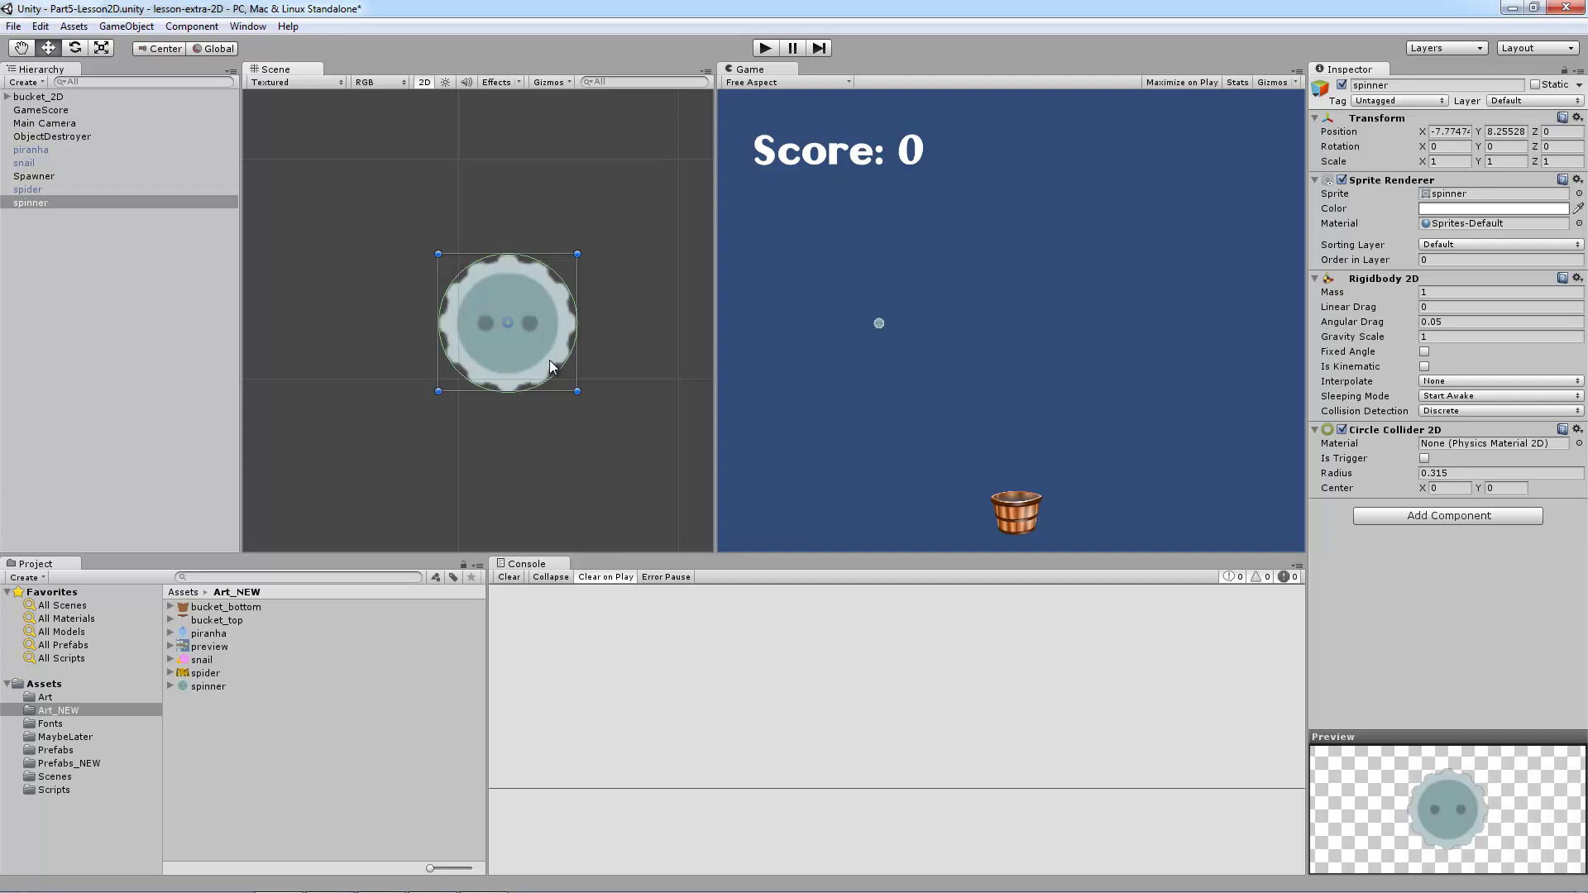
{"action": "left_click", "coordinate": [1464, 161]}
{"action": "type", "text": "3"}
{"action": "key", "text": "Tab"}
{"action": "type", "text": "3"}
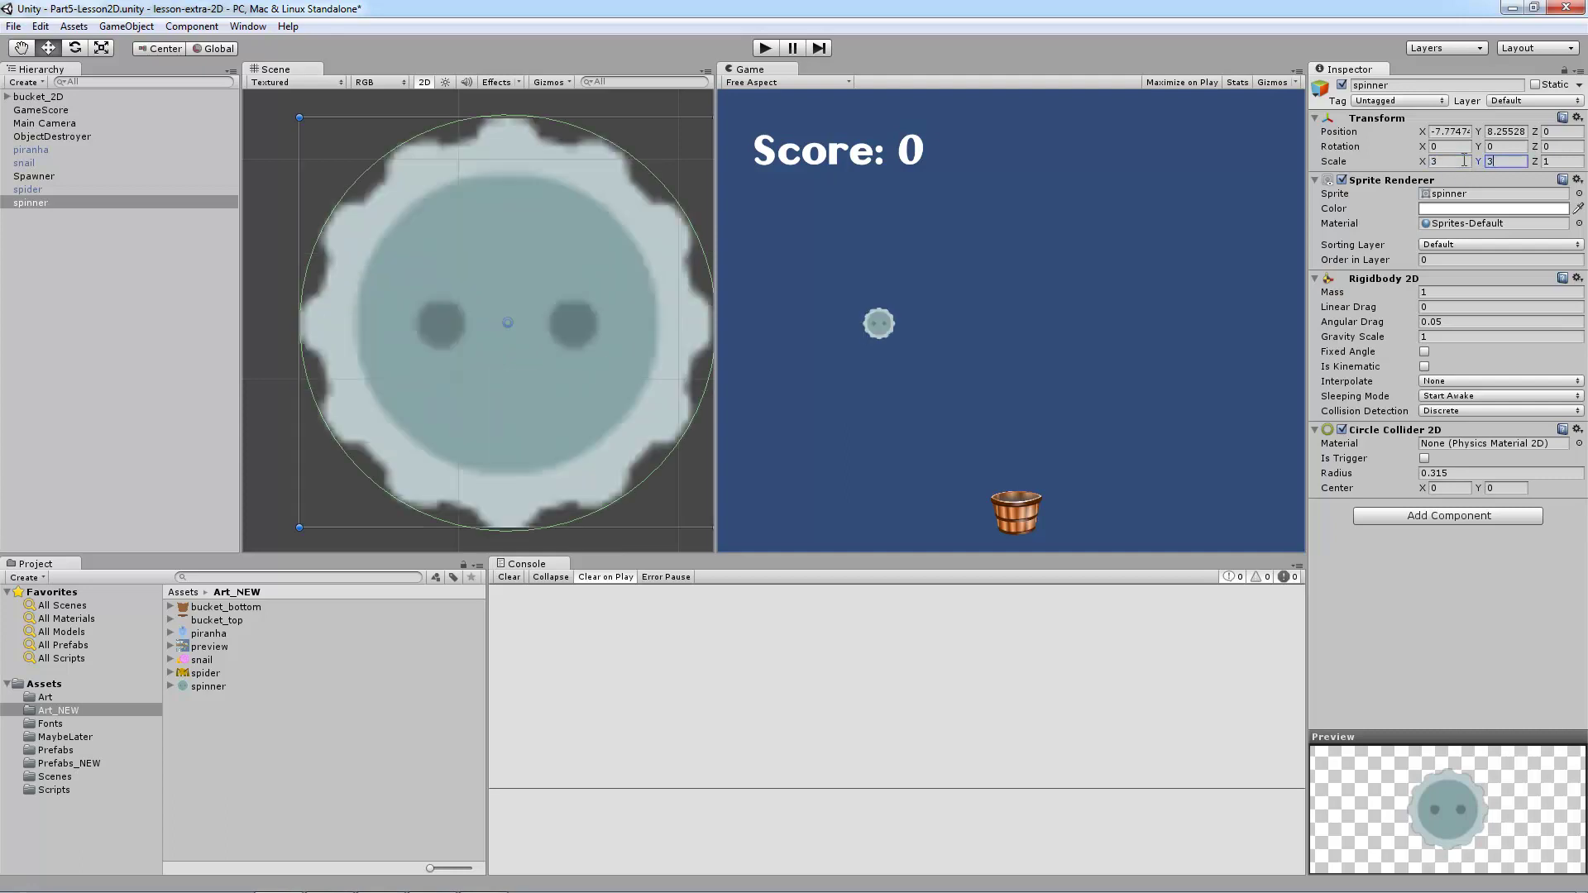
{"action": "scroll", "coordinate": [471, 281], "scroll_direction": "down", "scroll_amount": 2}
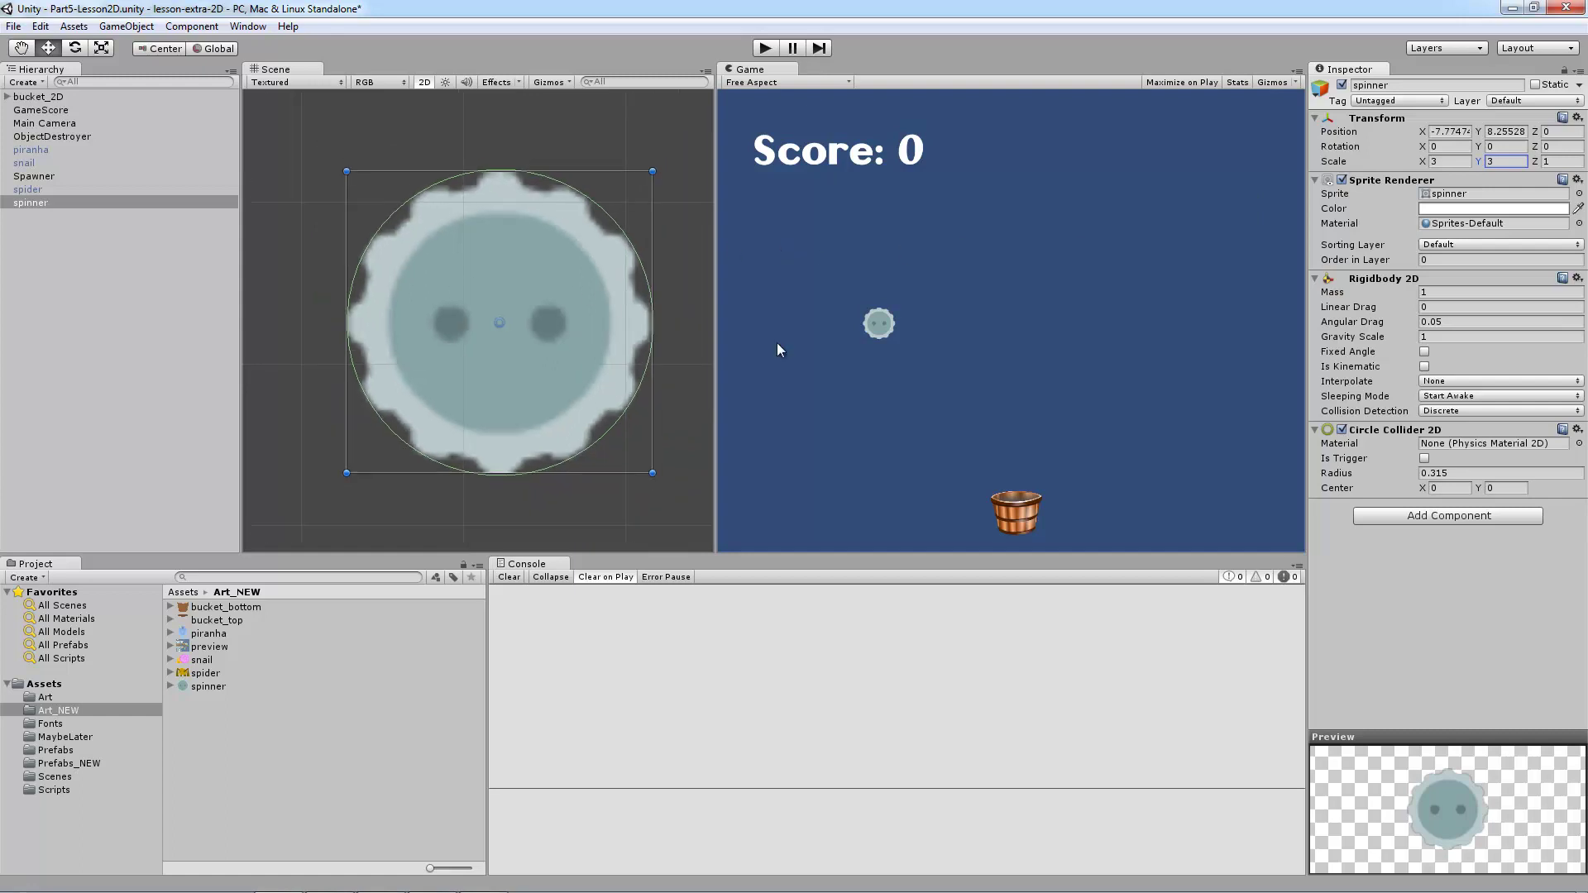
{"action": "left_click_drag", "start_coordinate": [1359, 475], "coordinate": [1349, 472]}
{"action": "key", "text": "ctrl+z"}
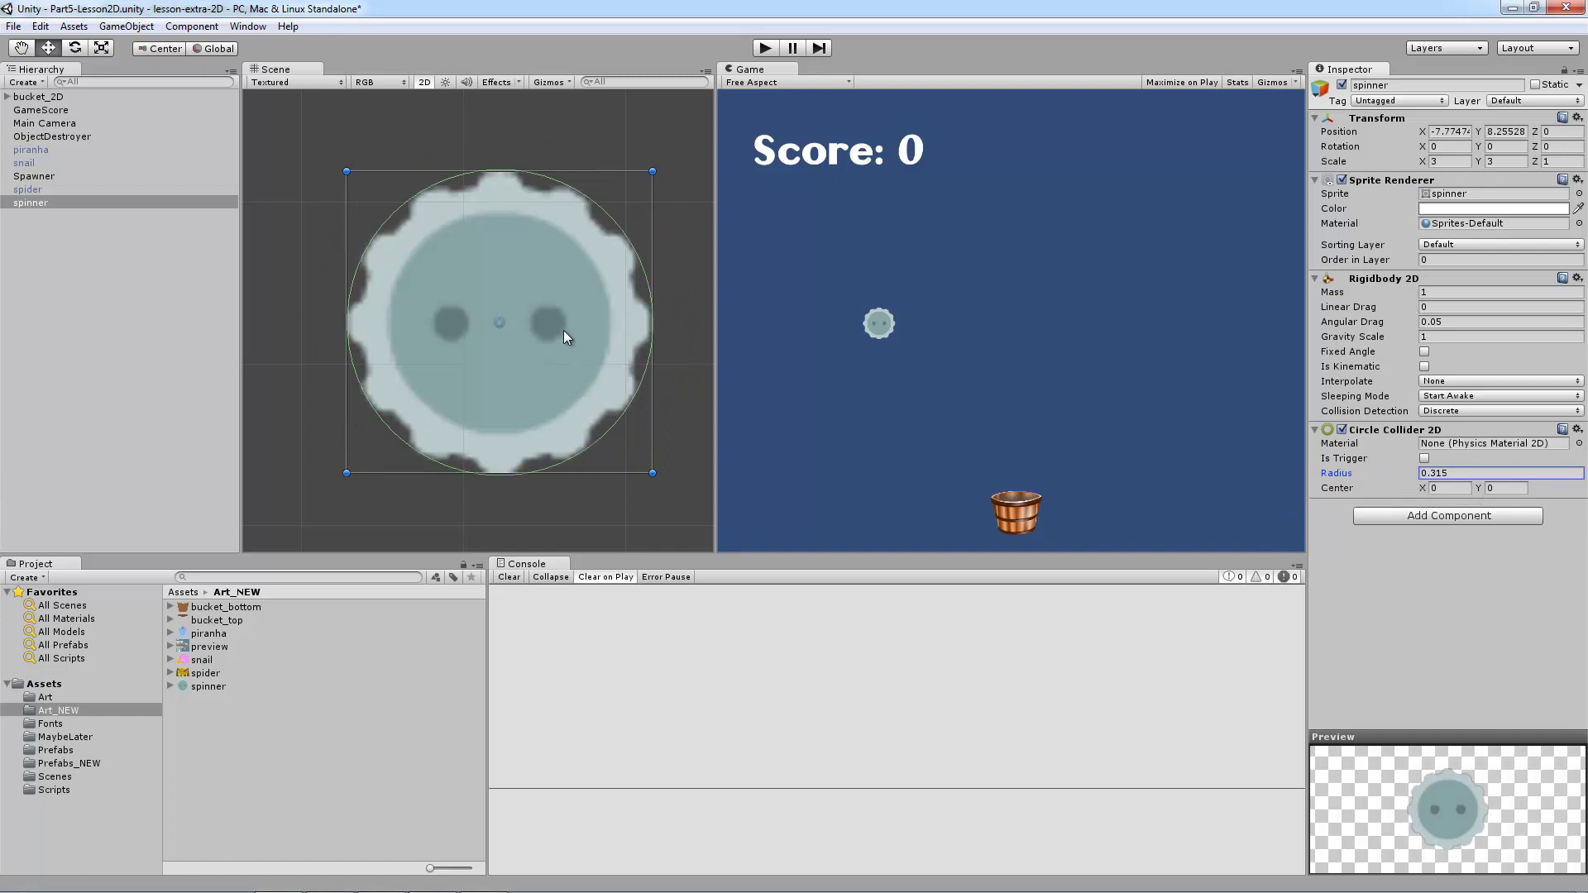
{"action": "left_click", "coordinate": [1437, 632]}
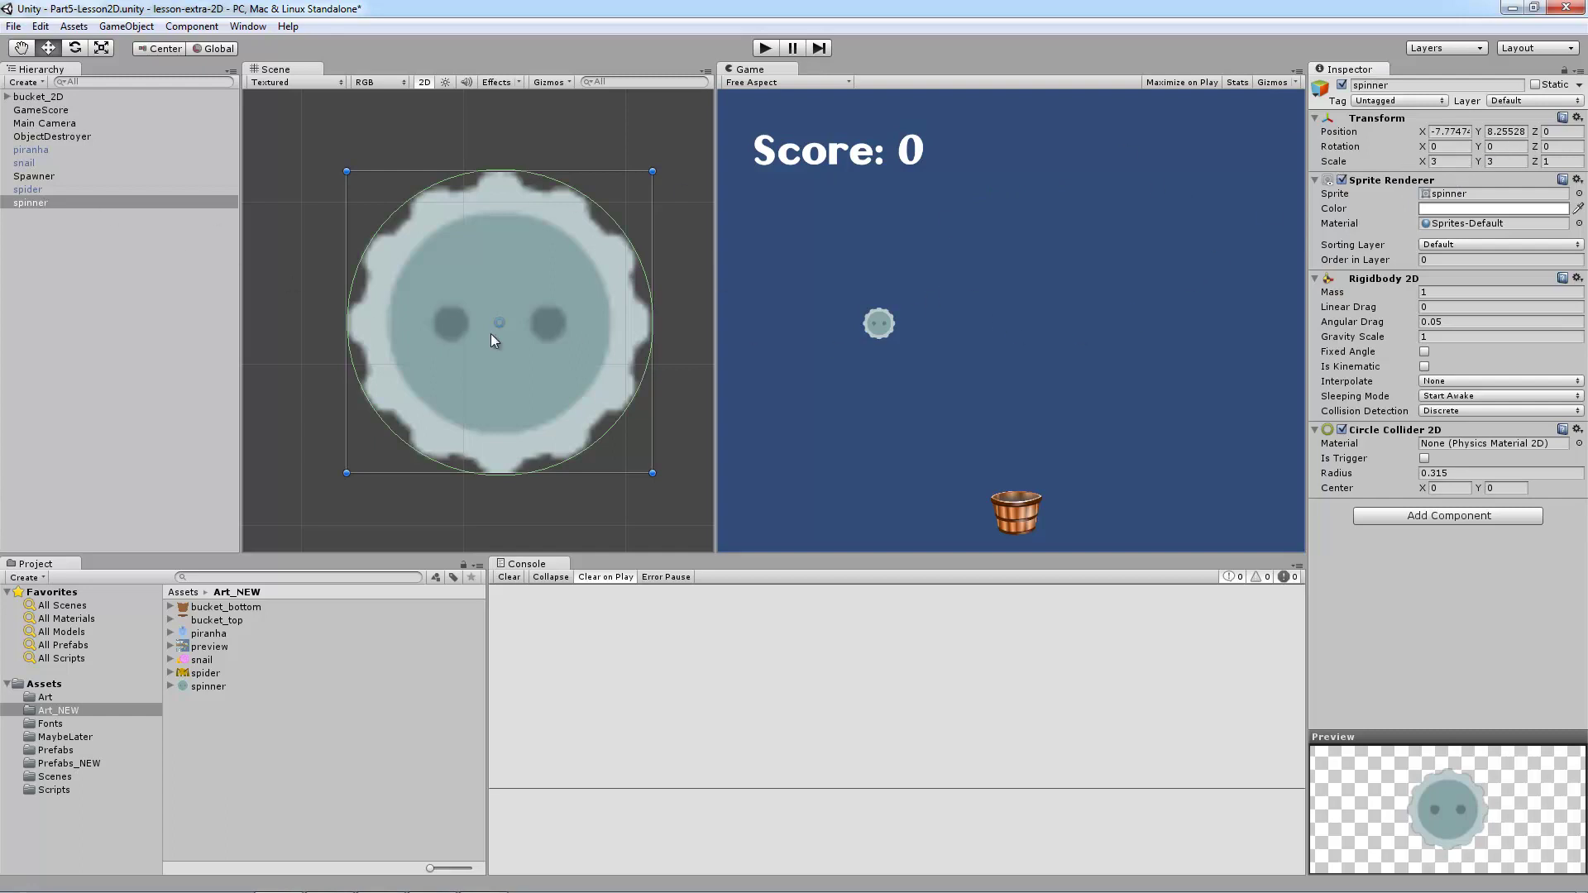
Save the spinner as a prefab in the Prefabs_NEW folder and deactivate it in the scene.
{"action": "left_click_drag", "start_coordinate": [23, 204], "coordinate": [106, 762]}
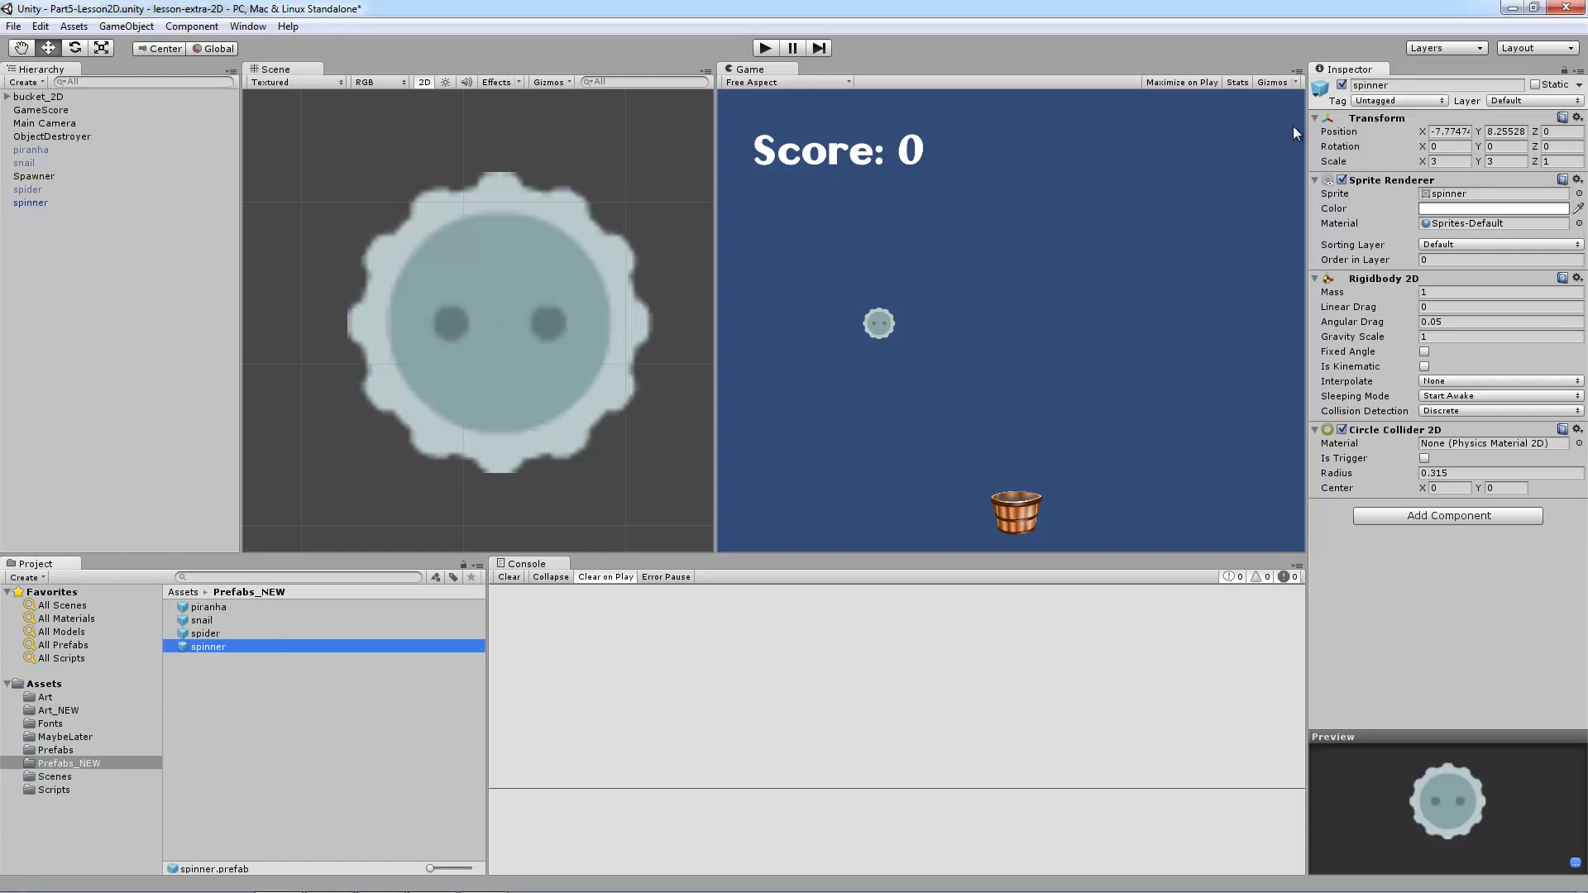
{"action": "left_click", "coordinate": [1341, 85]}
{"action": "left_click", "coordinate": [357, 414]}
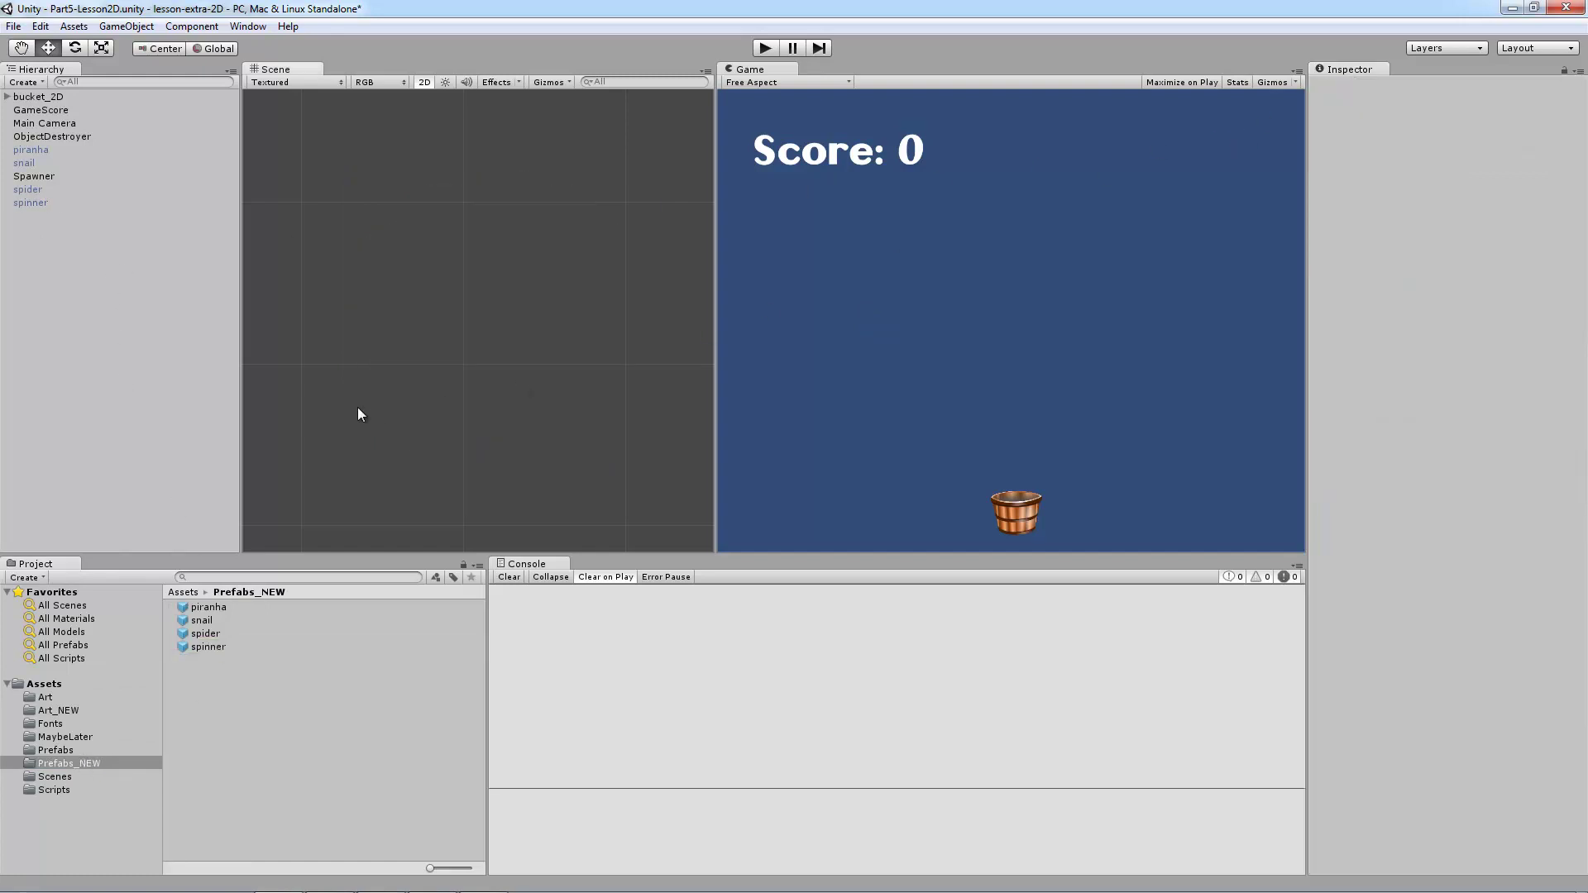
{"action": "left_click", "coordinate": [258, 692]}
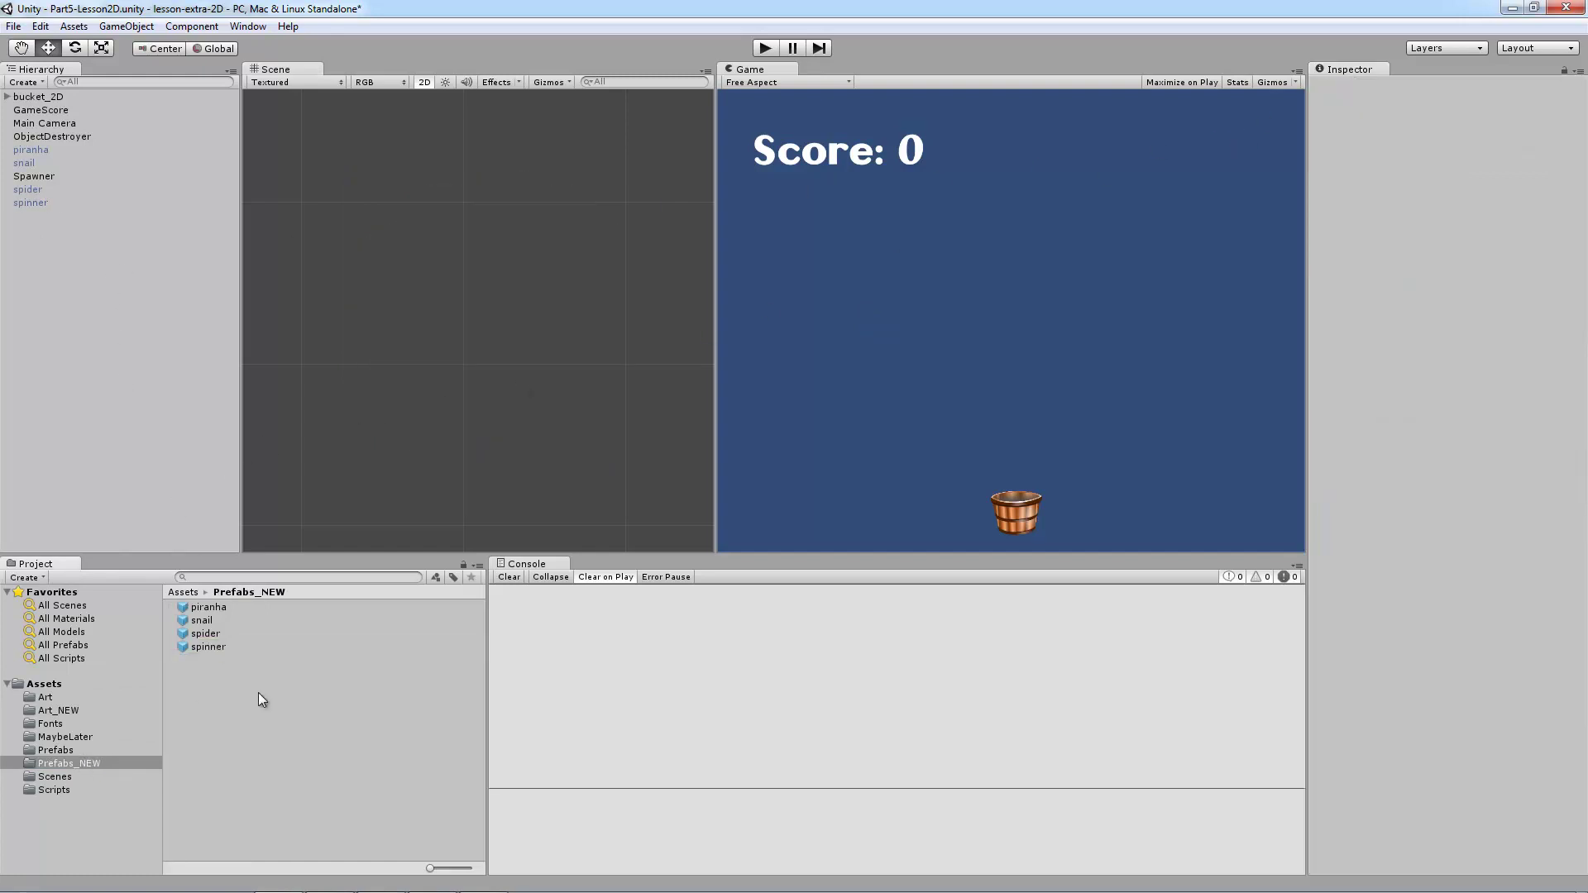
Place the preview sprite sheet from Art_NEW in the scene.
{"action": "left_click", "coordinate": [56, 711]}
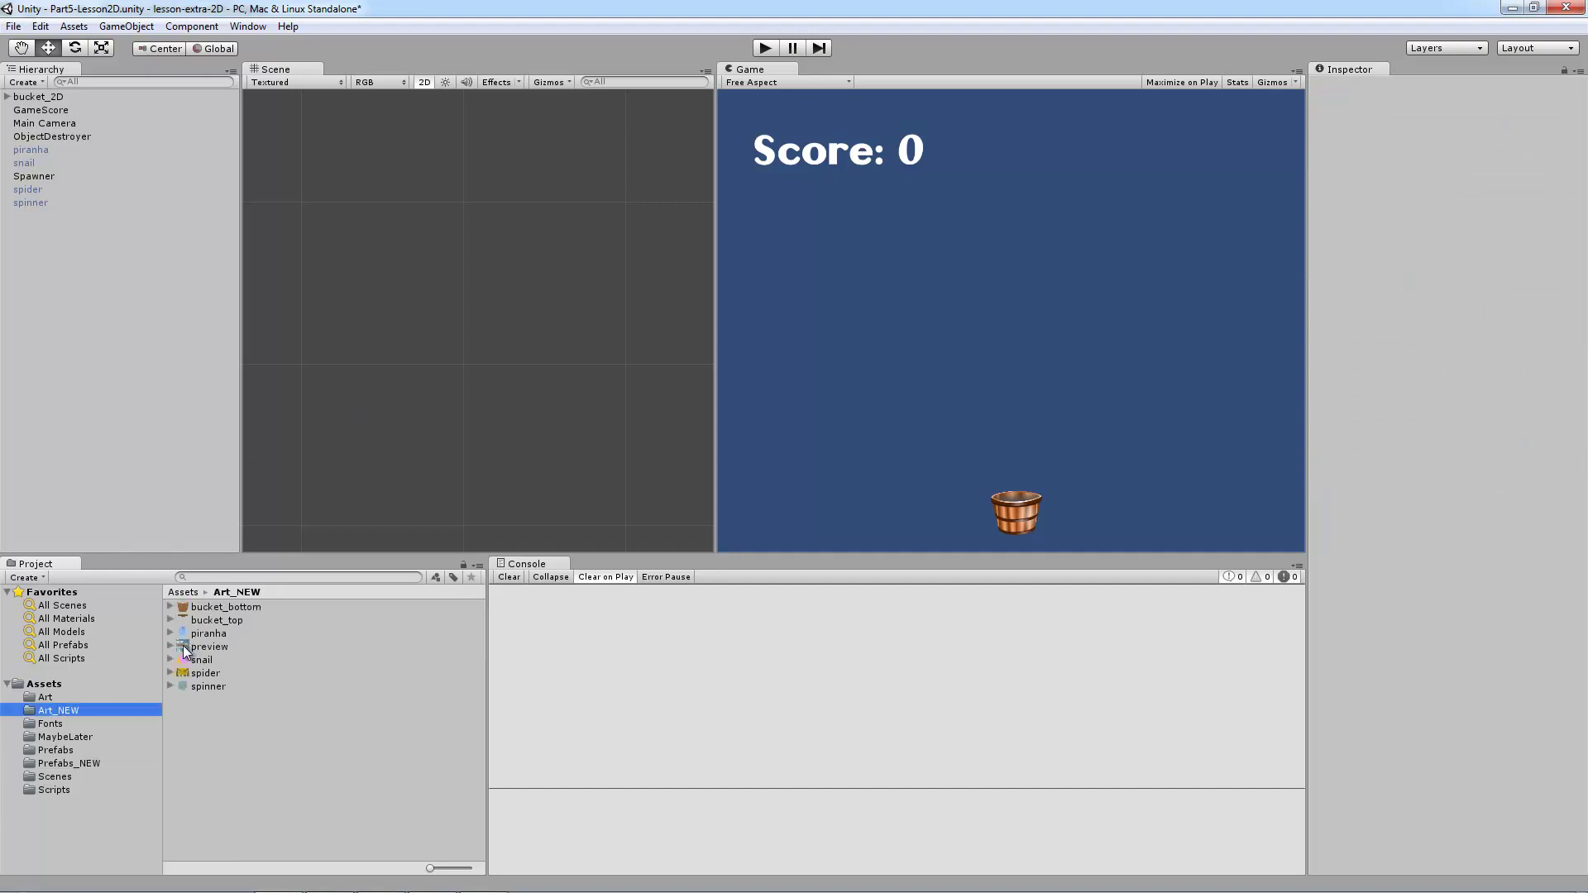
{"action": "left_click", "coordinate": [190, 647]}
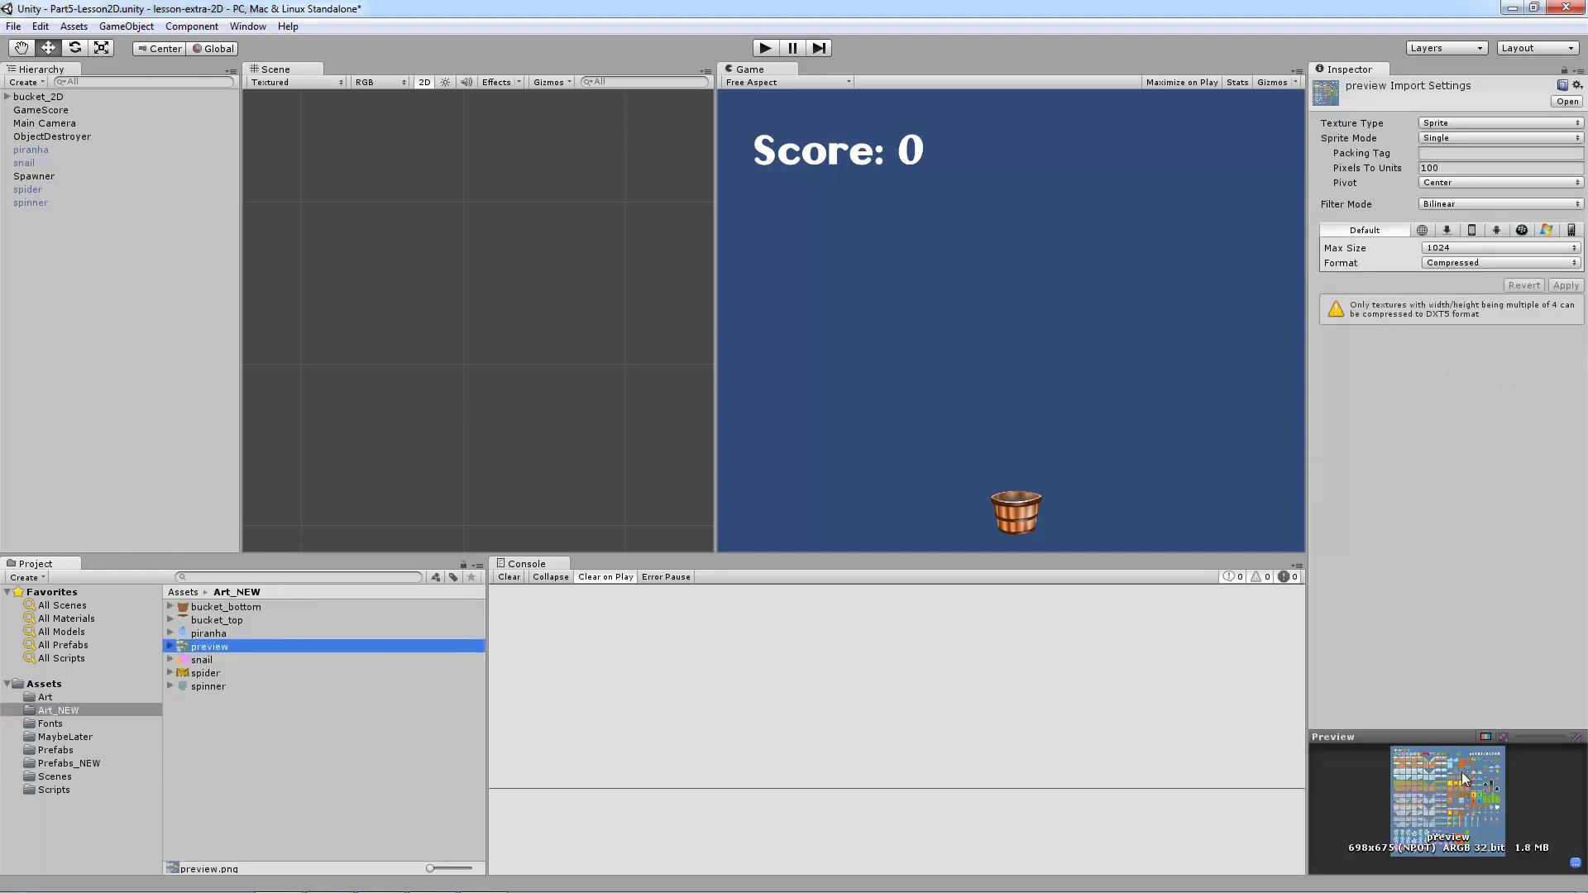
{"action": "left_click_drag", "start_coordinate": [201, 647], "coordinate": [459, 281]}
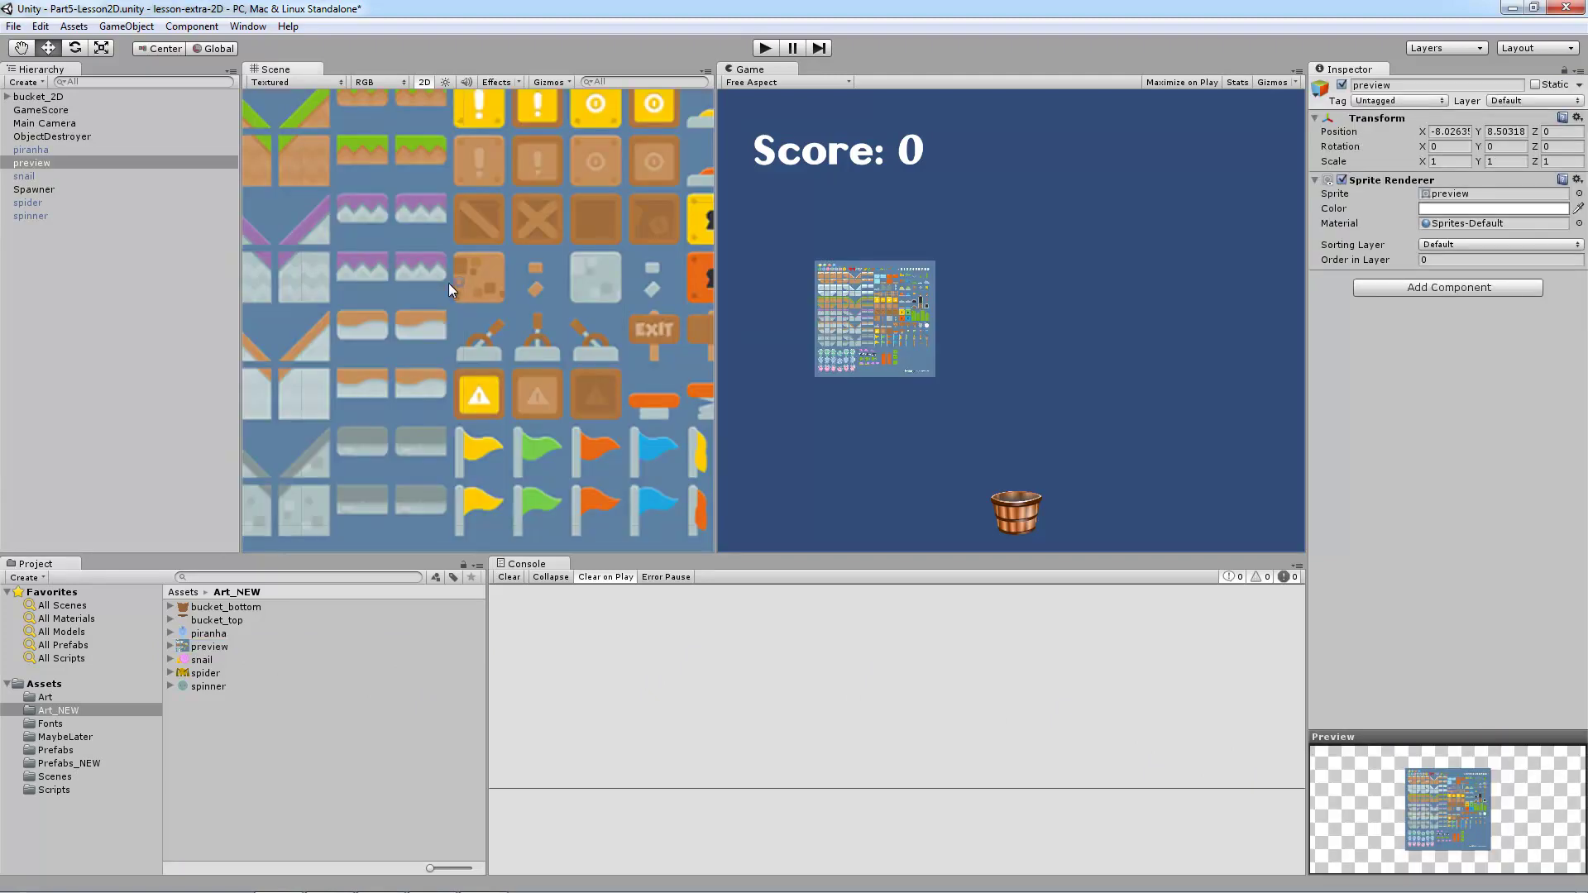
Examine the tiles, items and characters across the whole preview sheet in the scene.
{"action": "scroll", "coordinate": [462, 273], "scroll_direction": "down", "scroll_amount": 6}
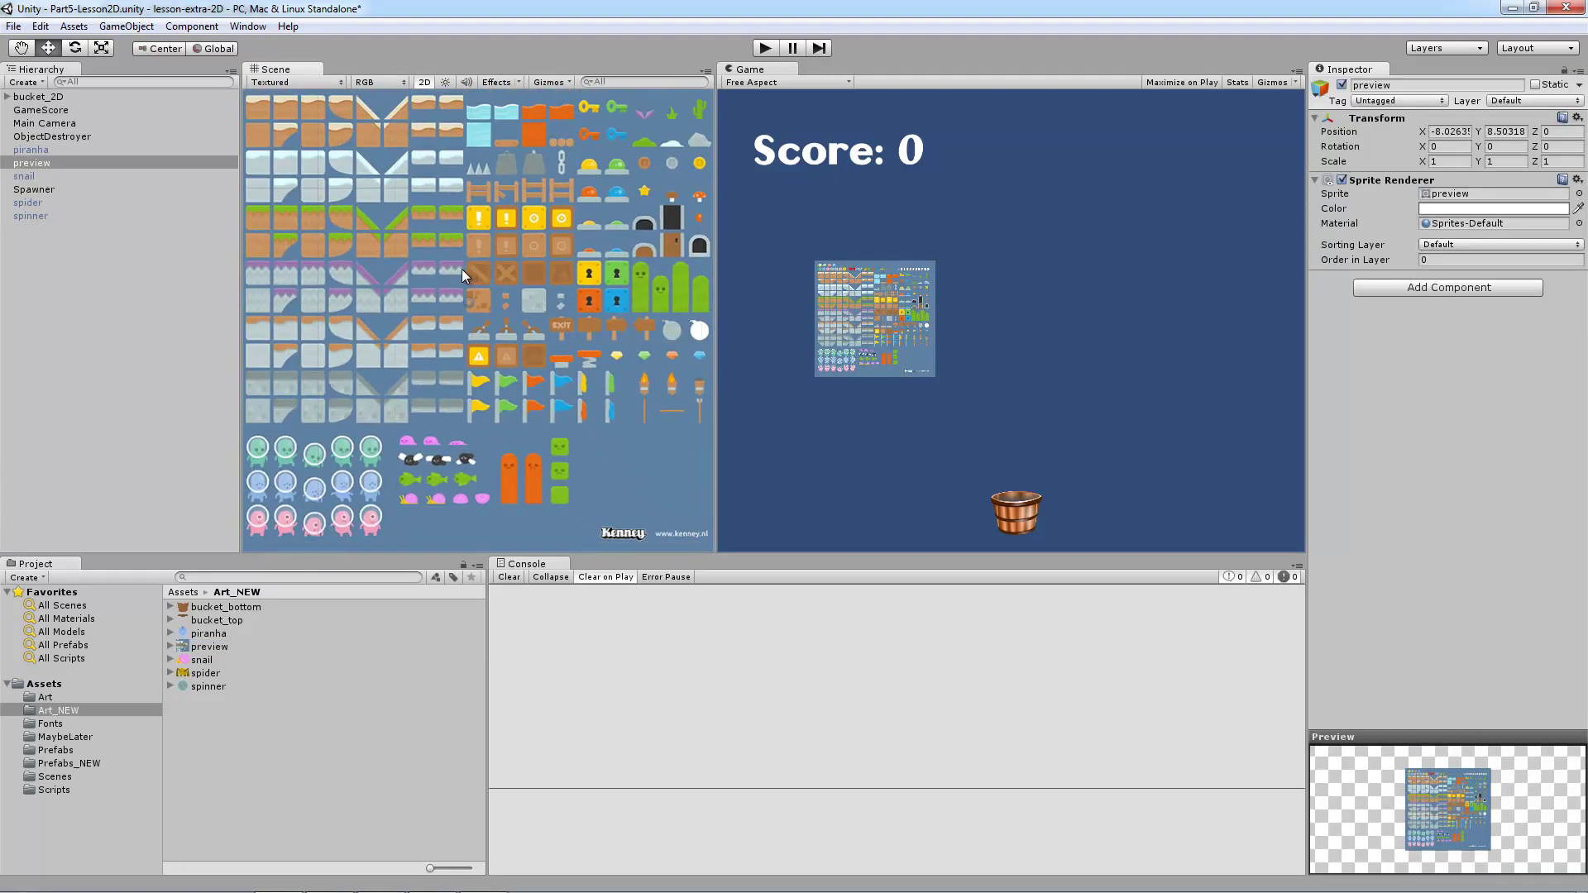
{"action": "key", "text": "q"}
{"action": "left_click_drag", "start_coordinate": [461, 317], "coordinate": [440, 431]}
{"action": "scroll", "coordinate": [527, 411], "scroll_direction": "up", "scroll_amount": 2}
{"action": "key", "text": "w"}
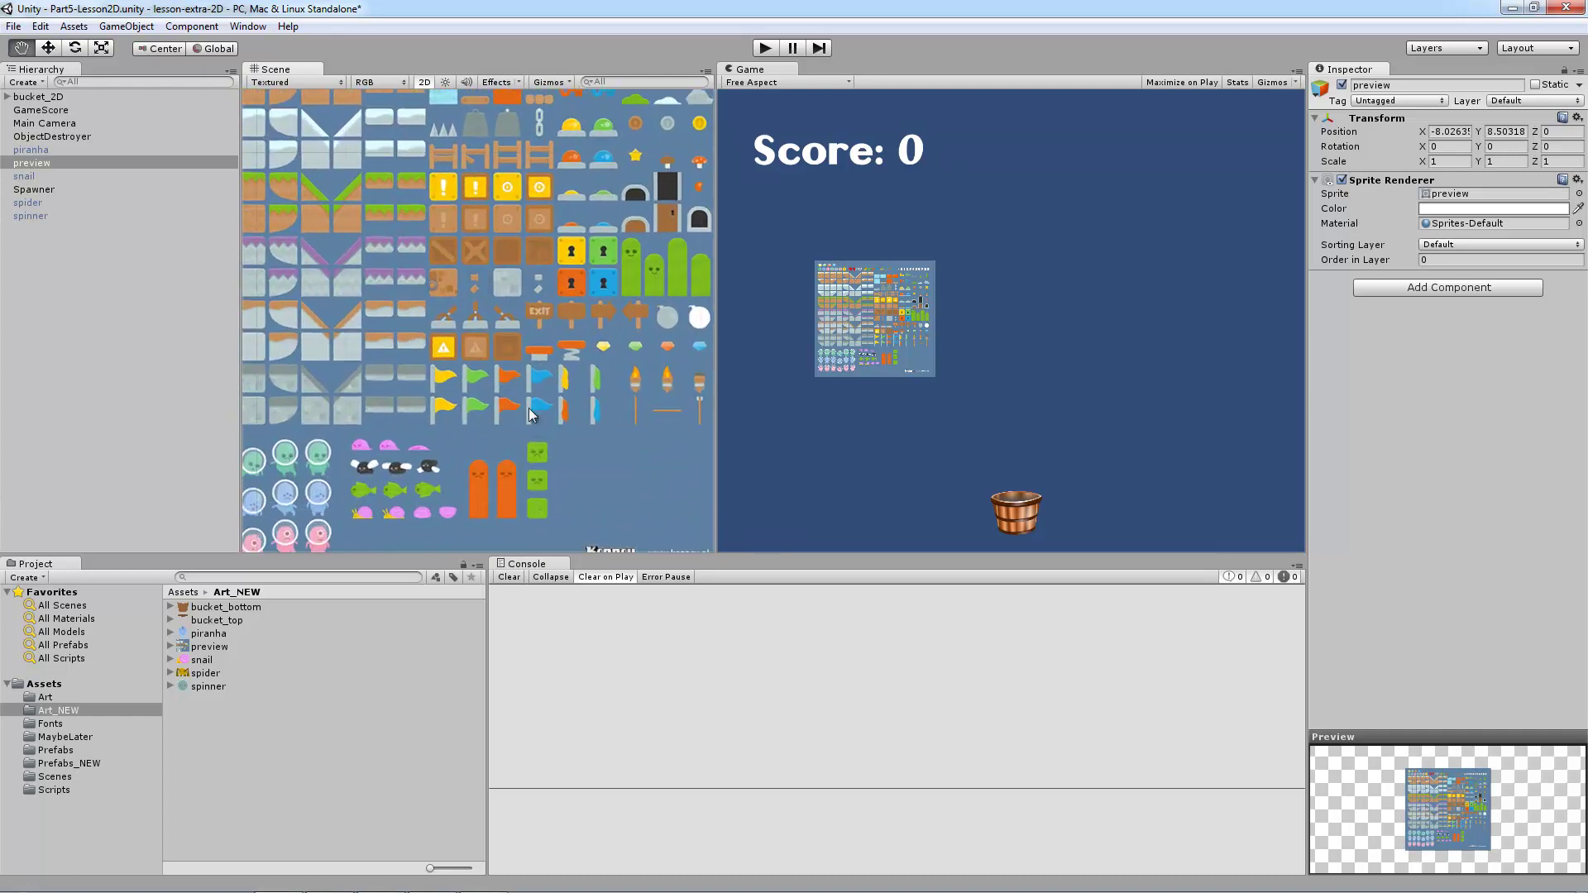
{"action": "middle_click_drag", "start_coordinate": [528, 409], "coordinate": [523, 346]}
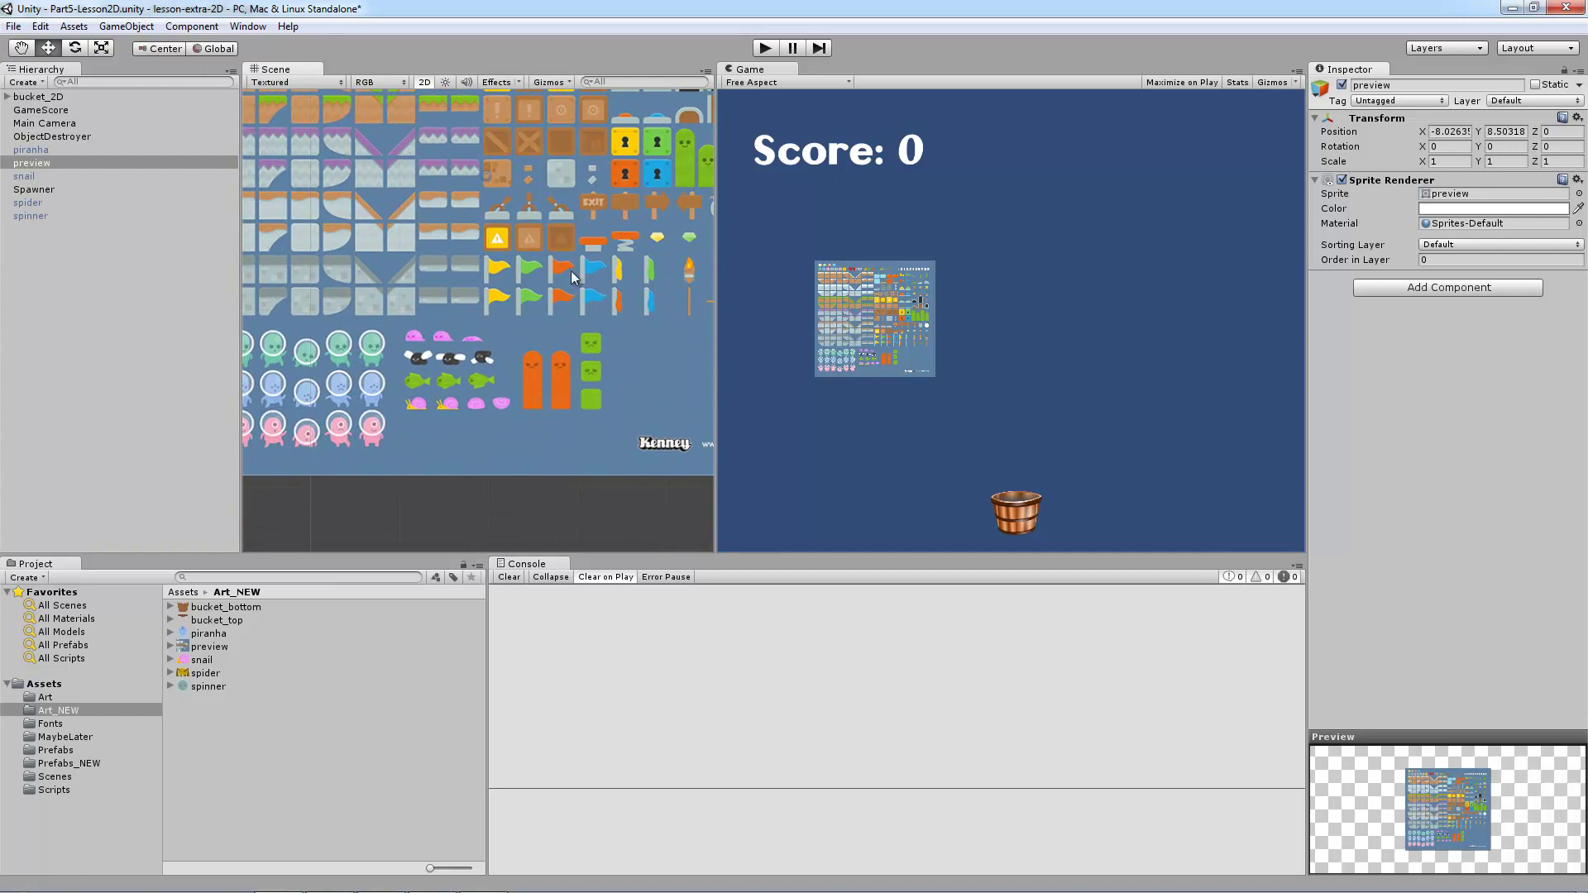
{"action": "middle_click_drag", "start_coordinate": [559, 248], "coordinate": [587, 315]}
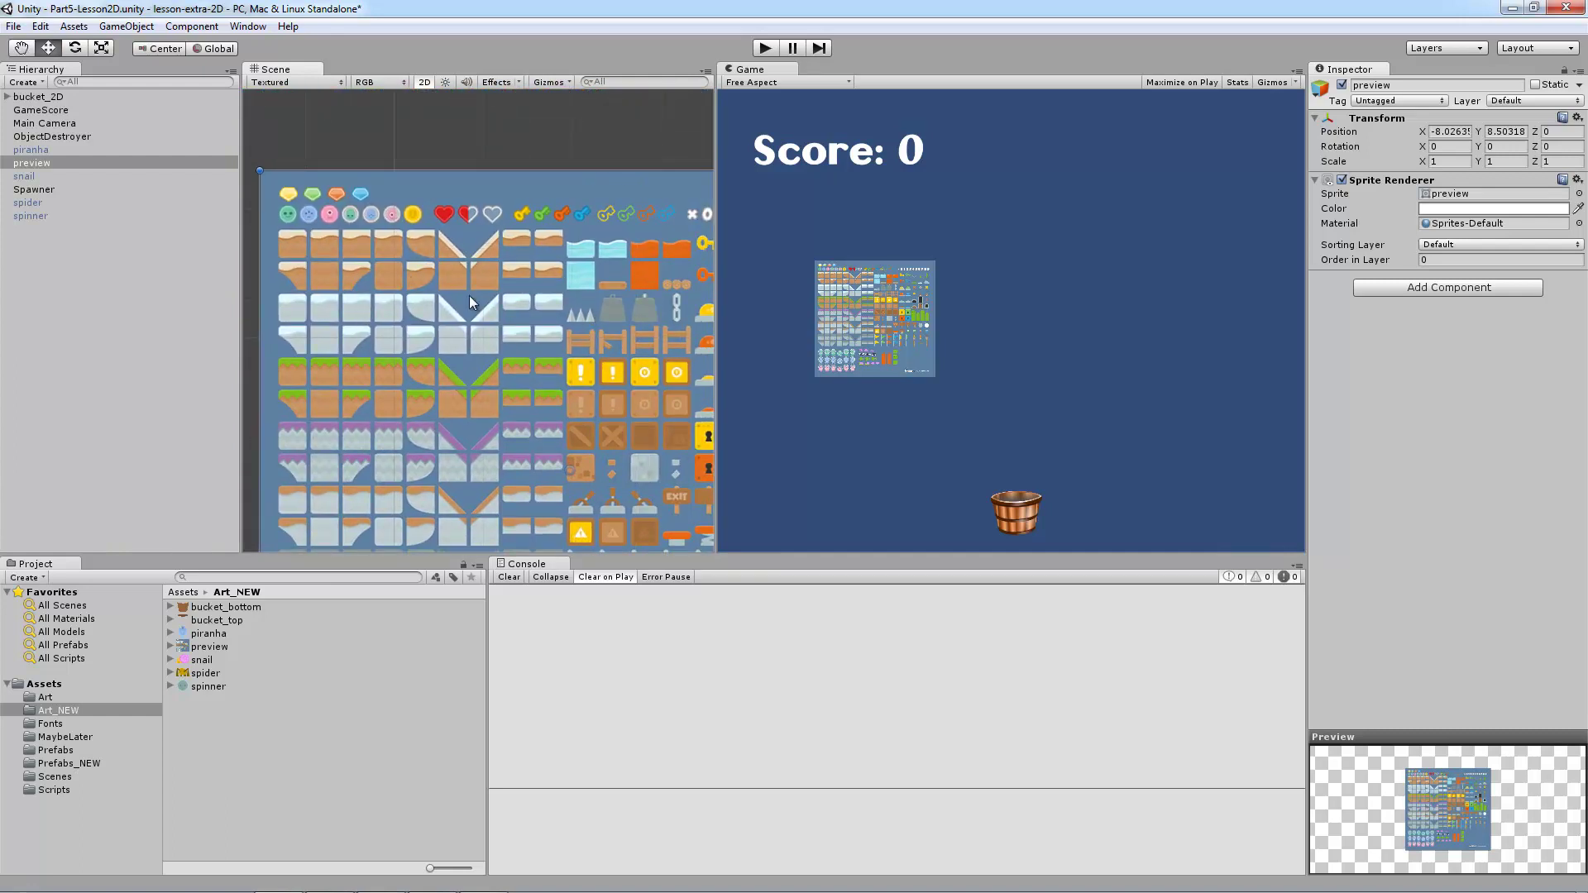
{"action": "middle_click_drag", "start_coordinate": [484, 295], "coordinate": [537, 151]}
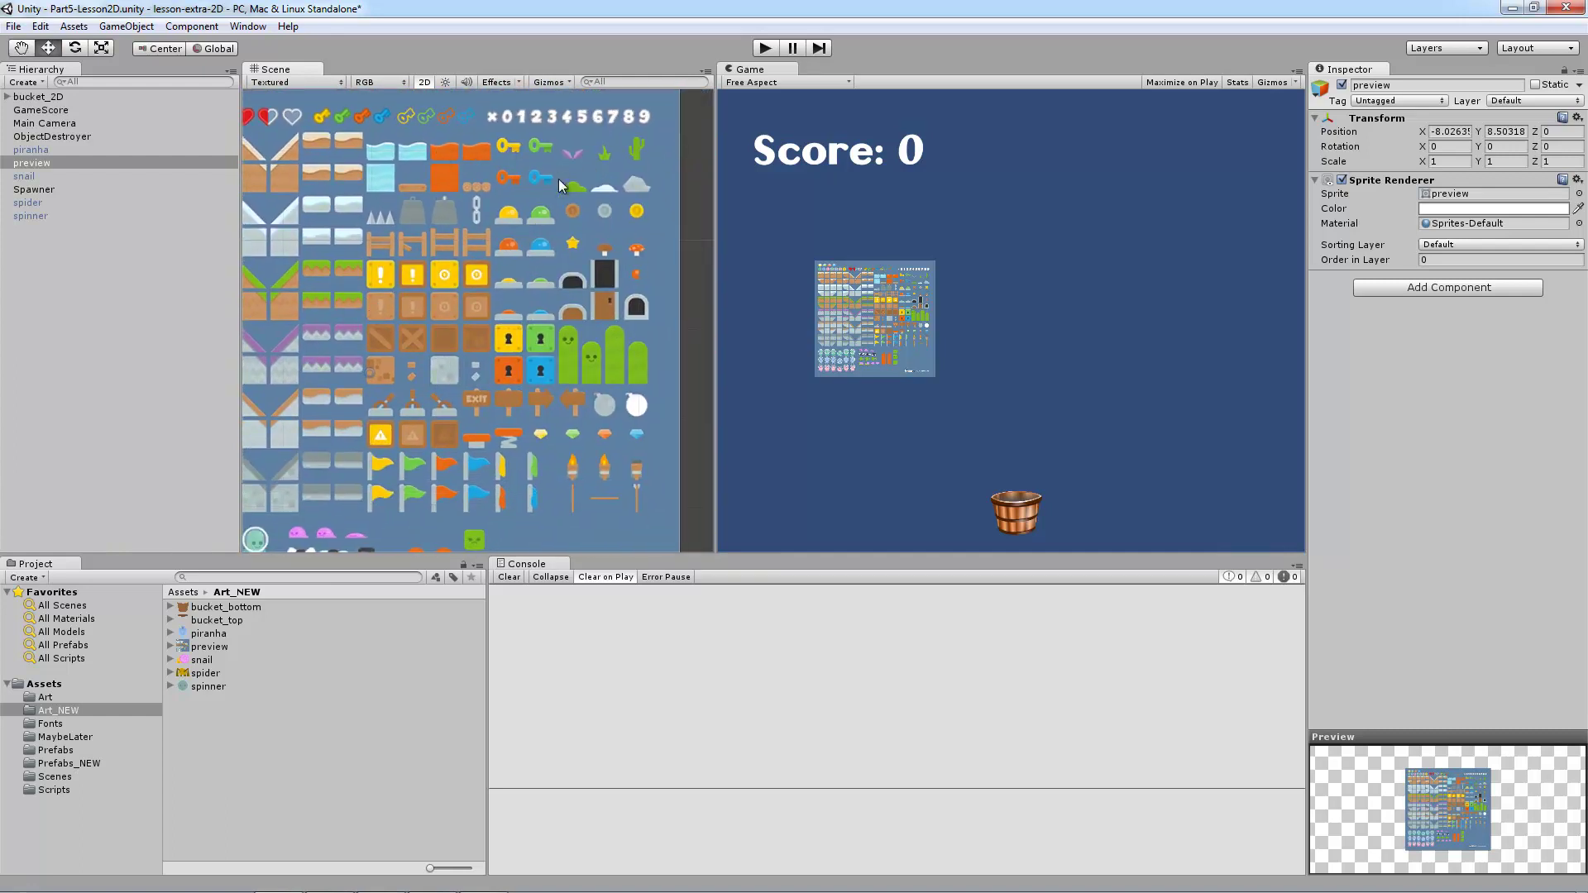
{"action": "middle_click_drag", "start_coordinate": [550, 475], "coordinate": [598, 419]}
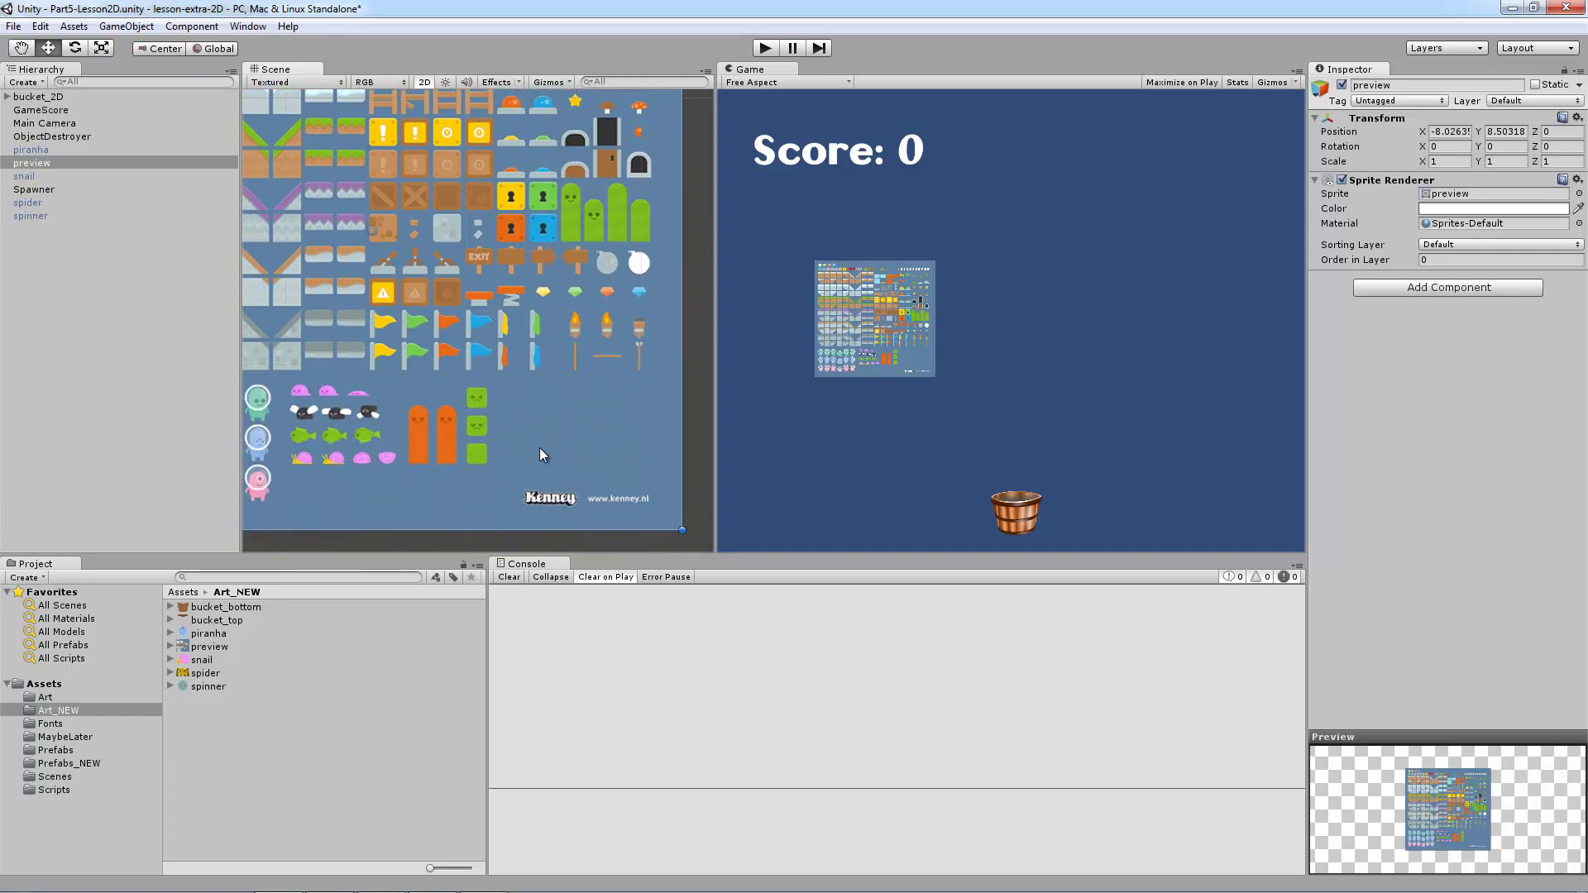
{"action": "middle_click_drag", "start_coordinate": [412, 309], "coordinate": [589, 282]}
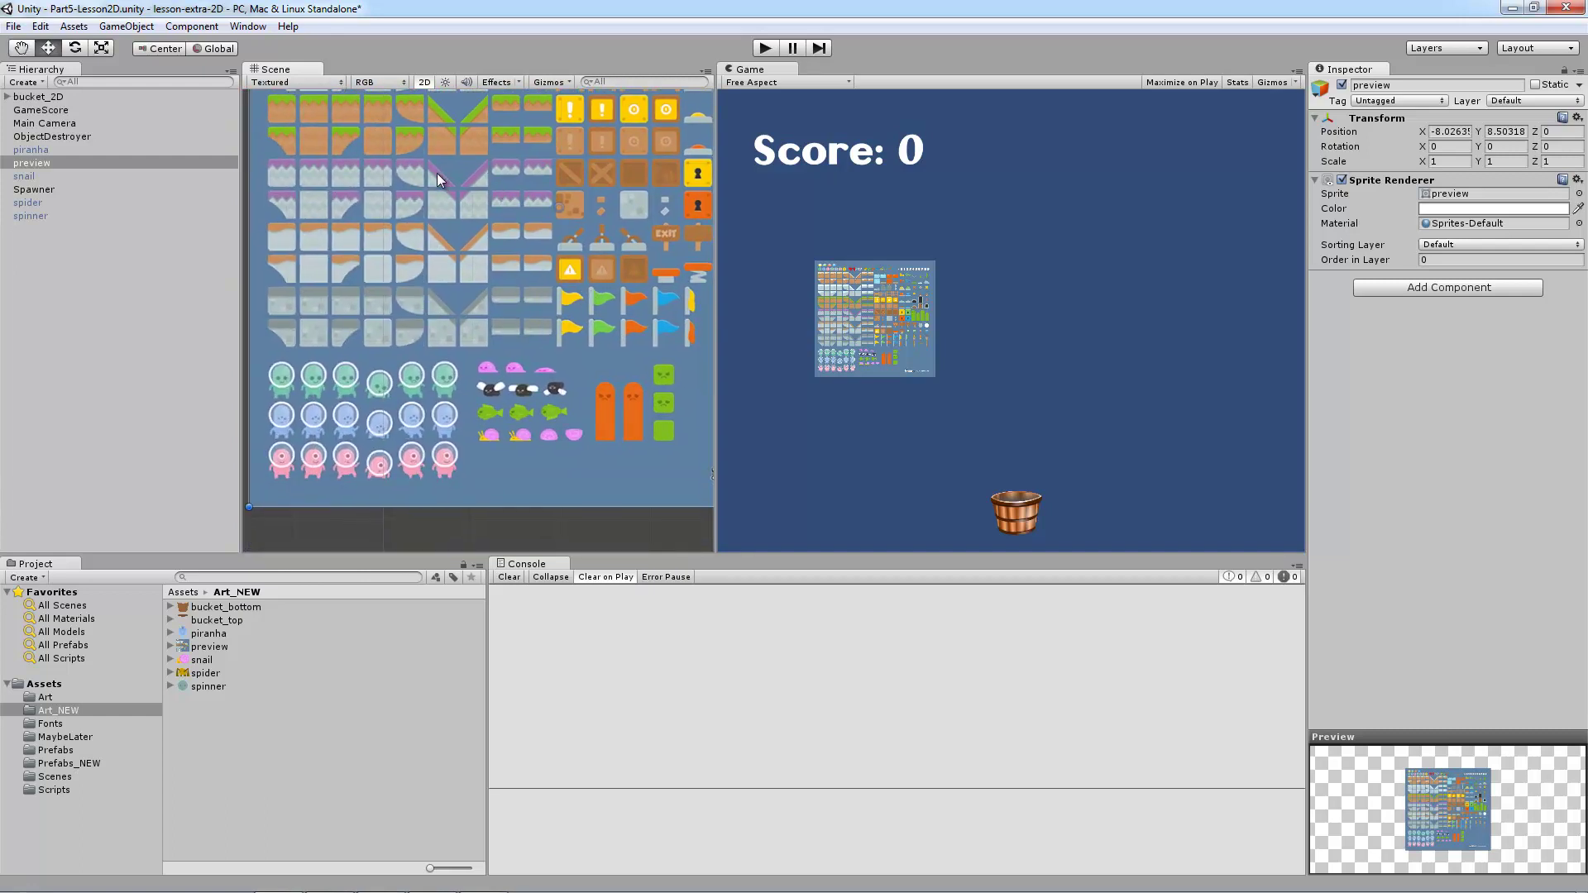
Set the Main Camera's background colour to the blue sampled from the preview sheet's background.
{"action": "left_click", "coordinate": [58, 124]}
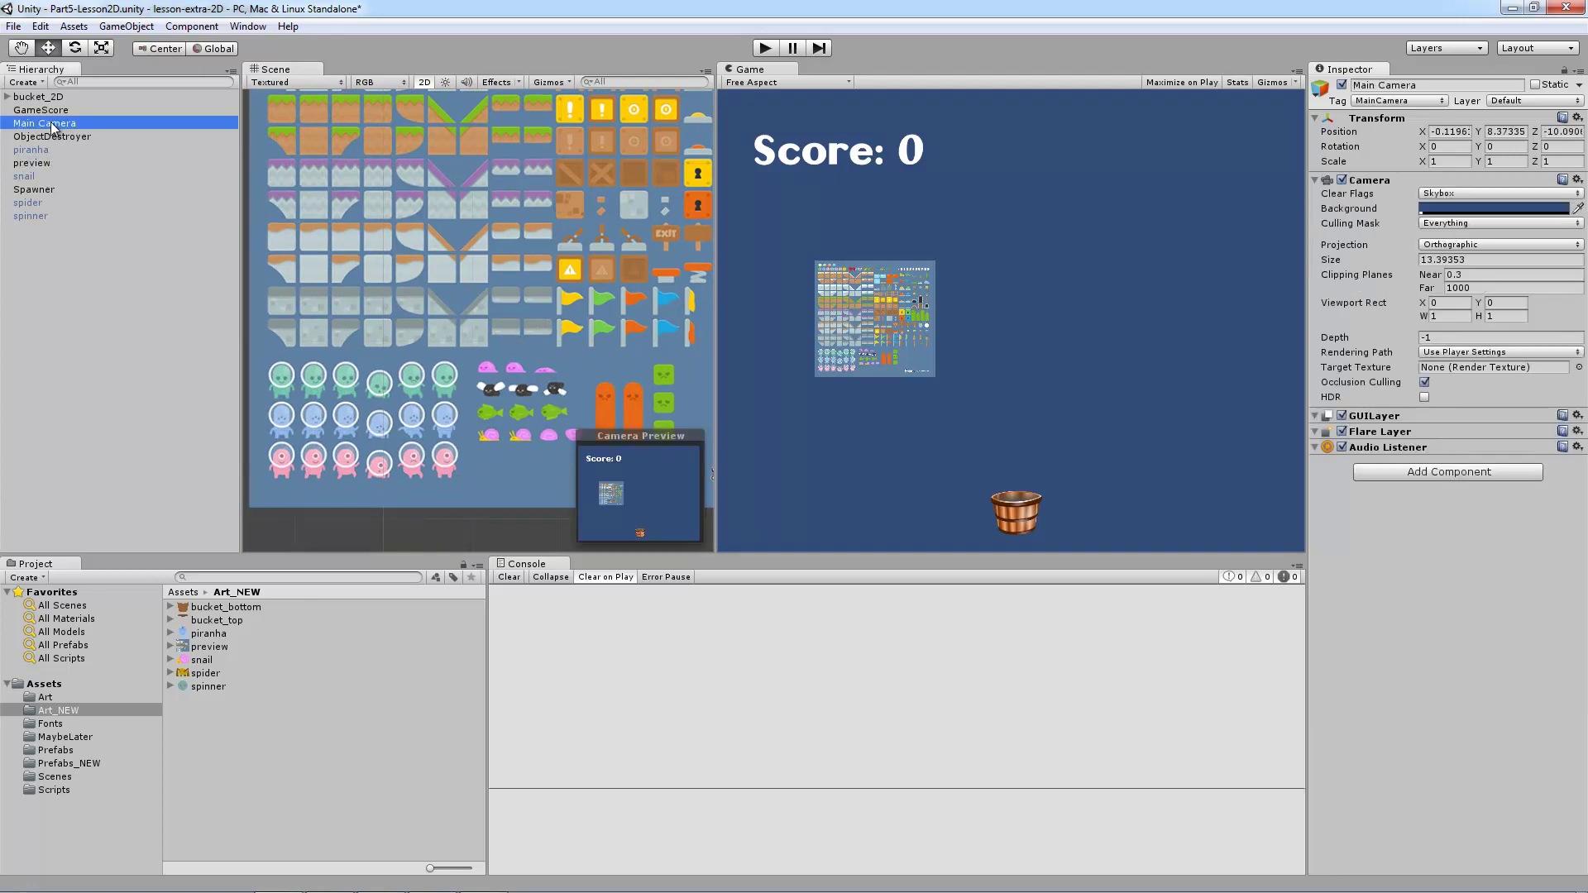
{"action": "left_click", "coordinate": [1580, 209]}
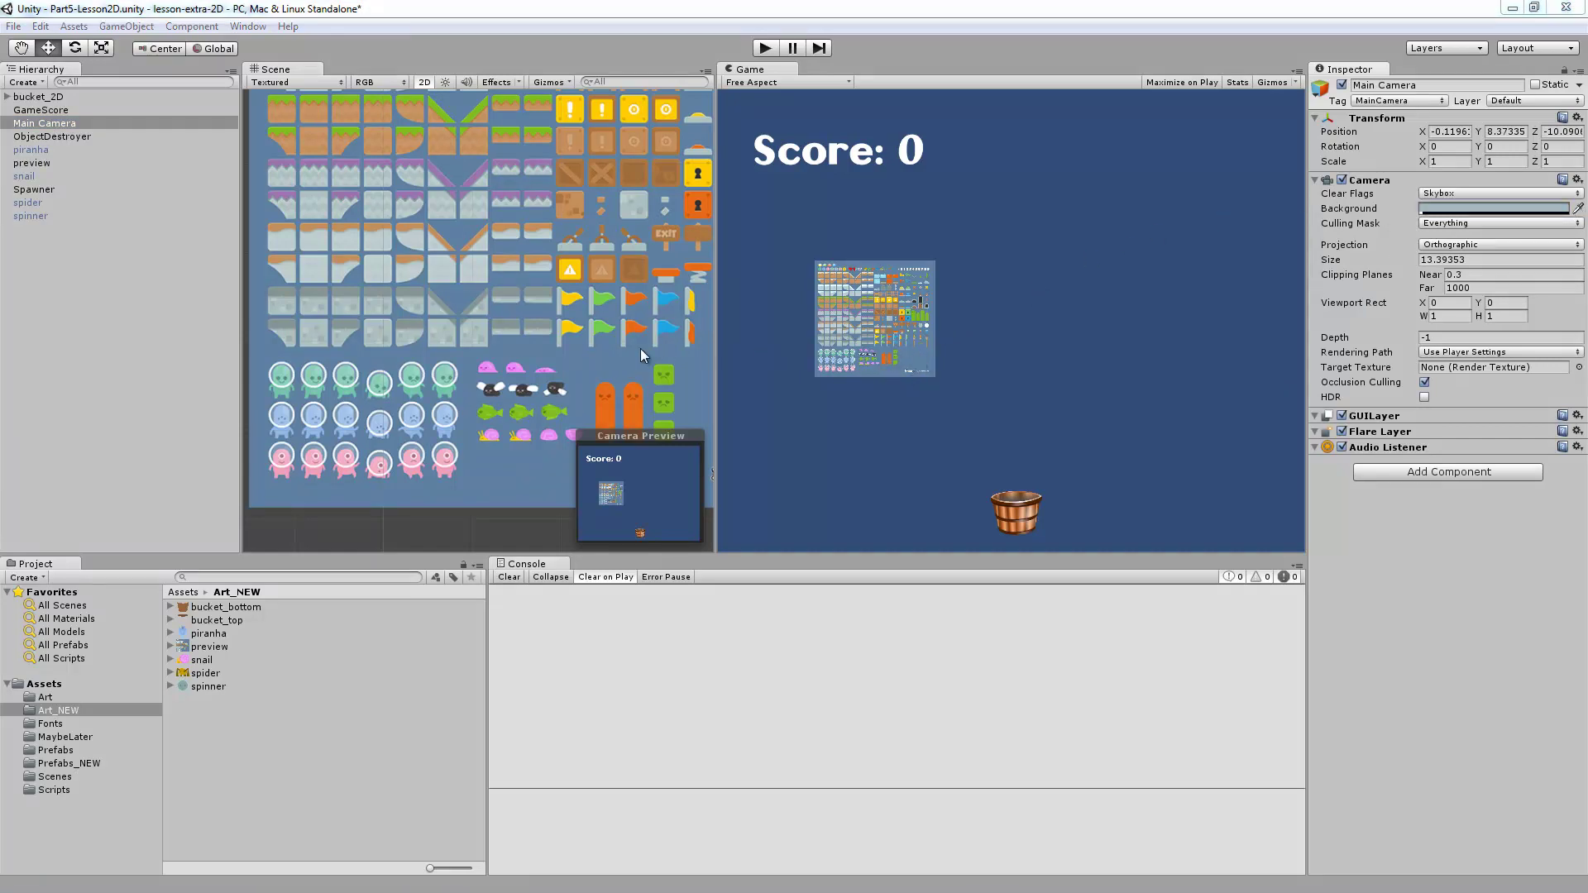
{"action": "left_click", "coordinate": [593, 362]}
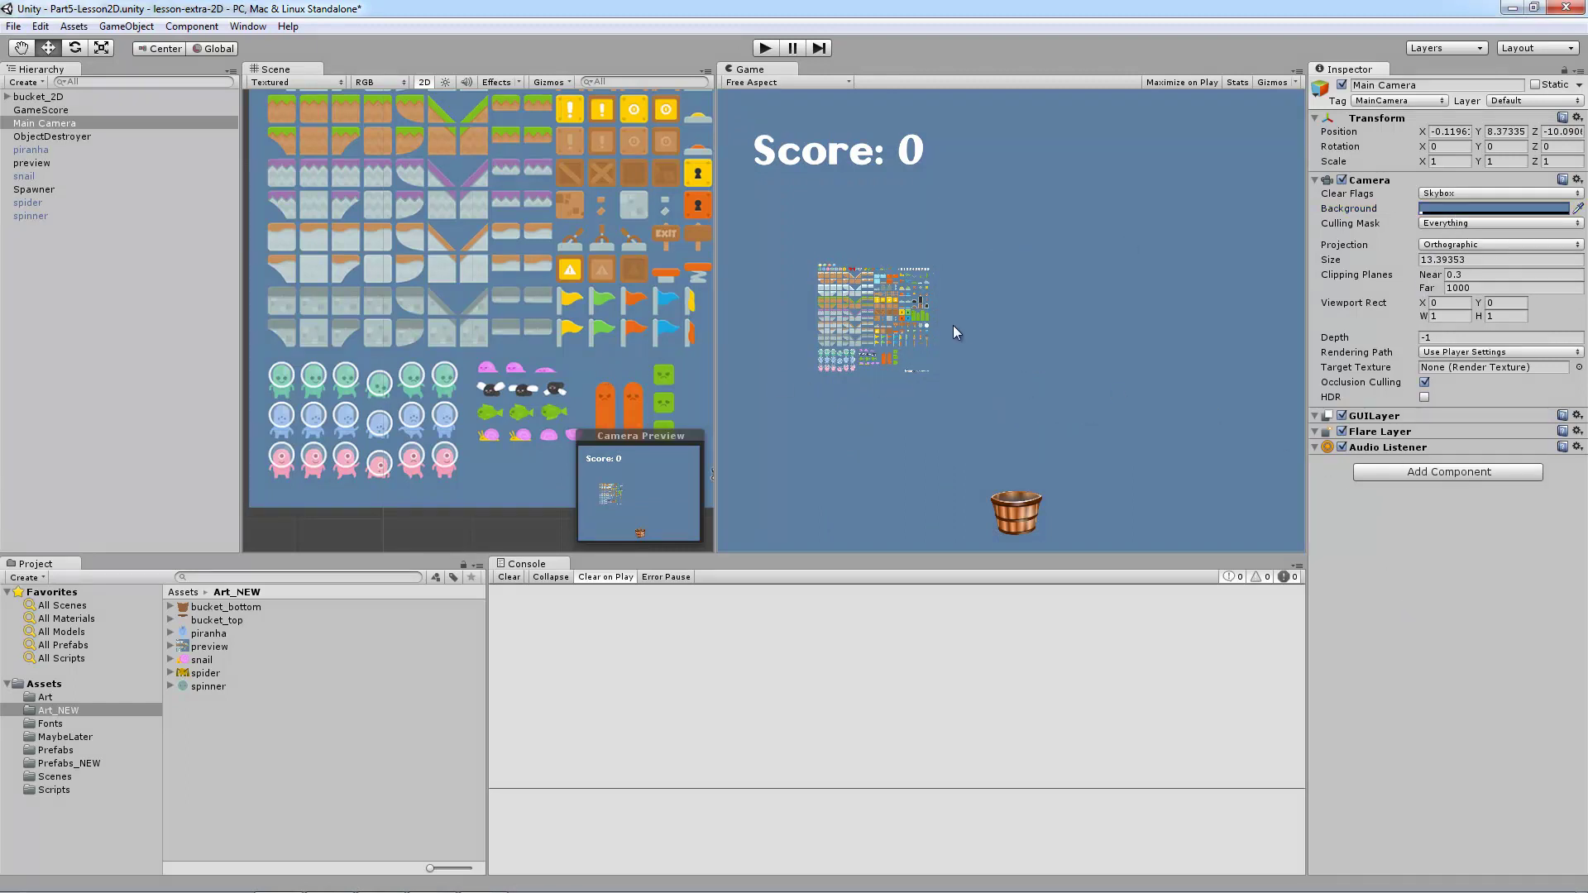
Delete the preview sheet from the scene.
{"action": "left_click", "coordinate": [422, 311]}
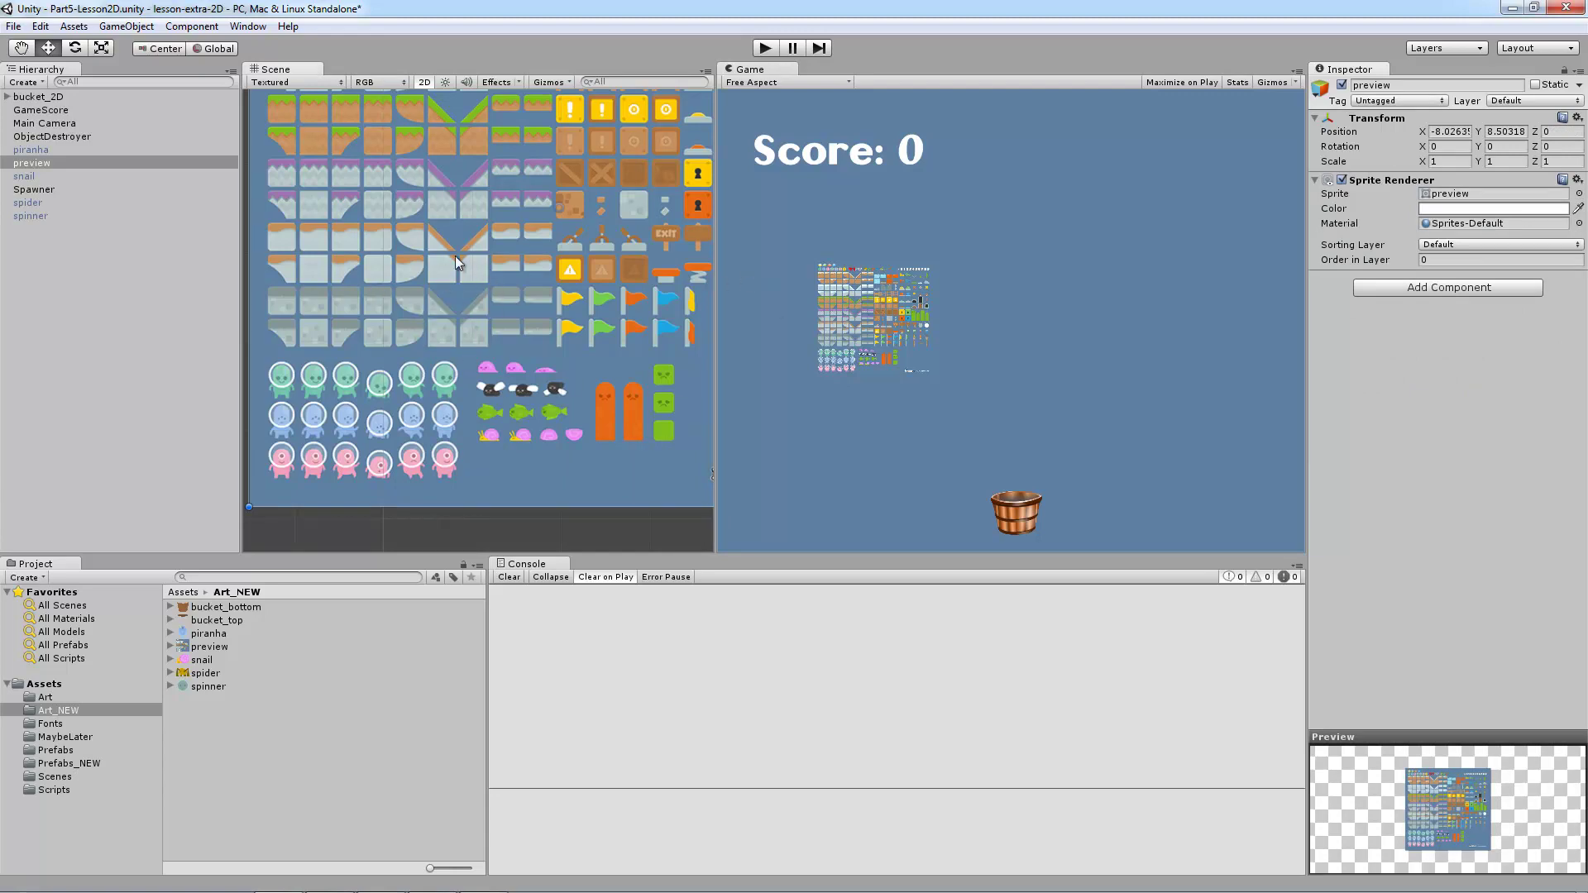
{"action": "scroll", "coordinate": [422, 232], "scroll_direction": "down", "scroll_amount": 6}
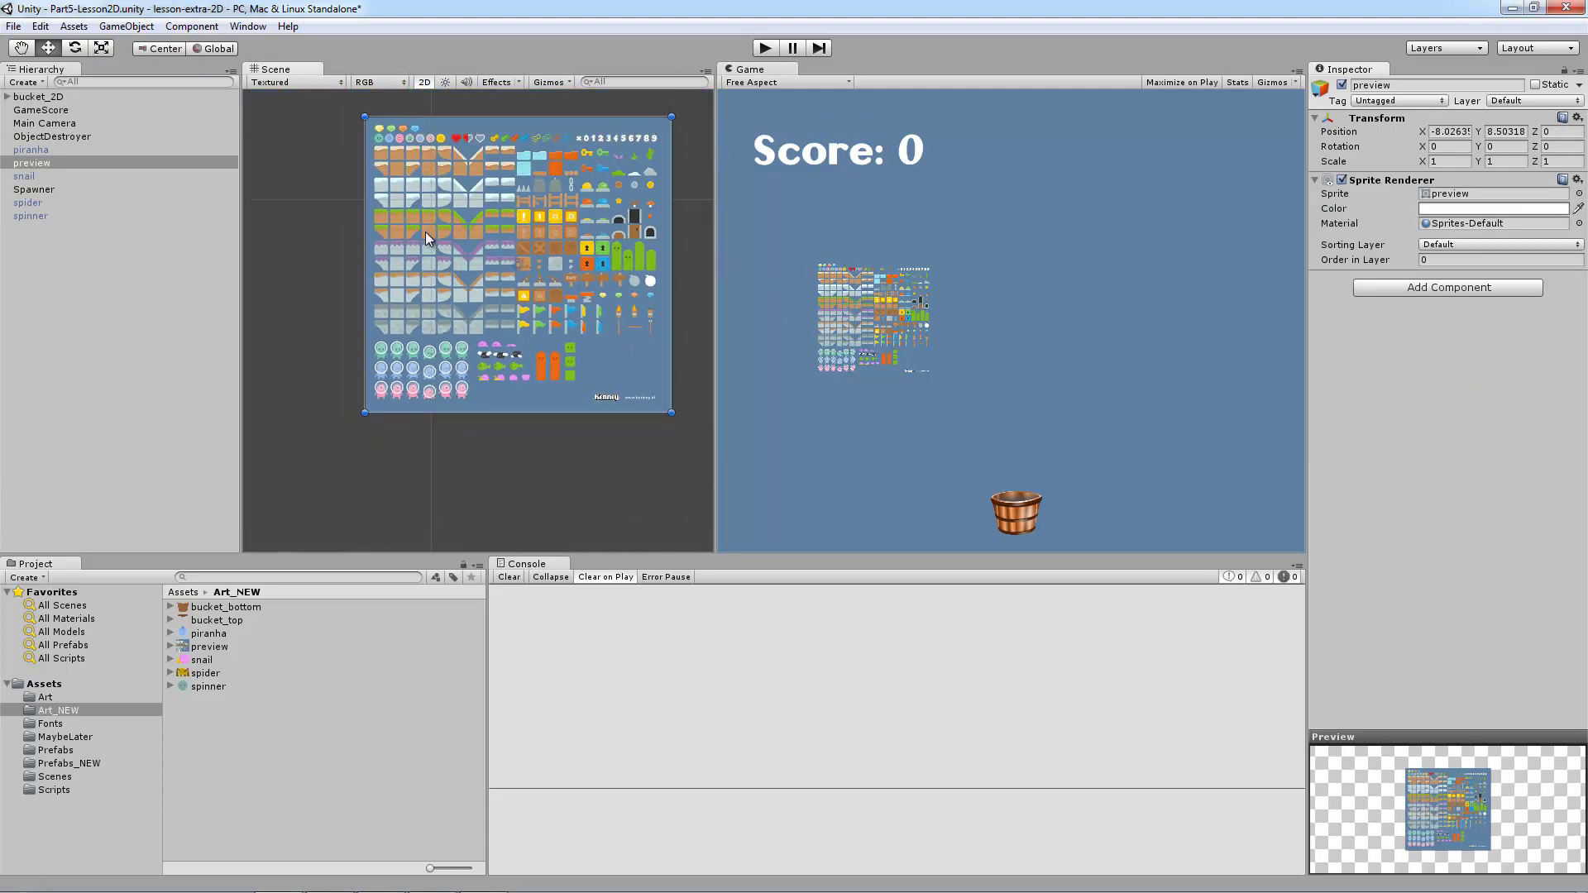
{"action": "scroll", "coordinate": [425, 232], "scroll_direction": "up", "scroll_amount": 4}
{"action": "key", "text": "Delete"}
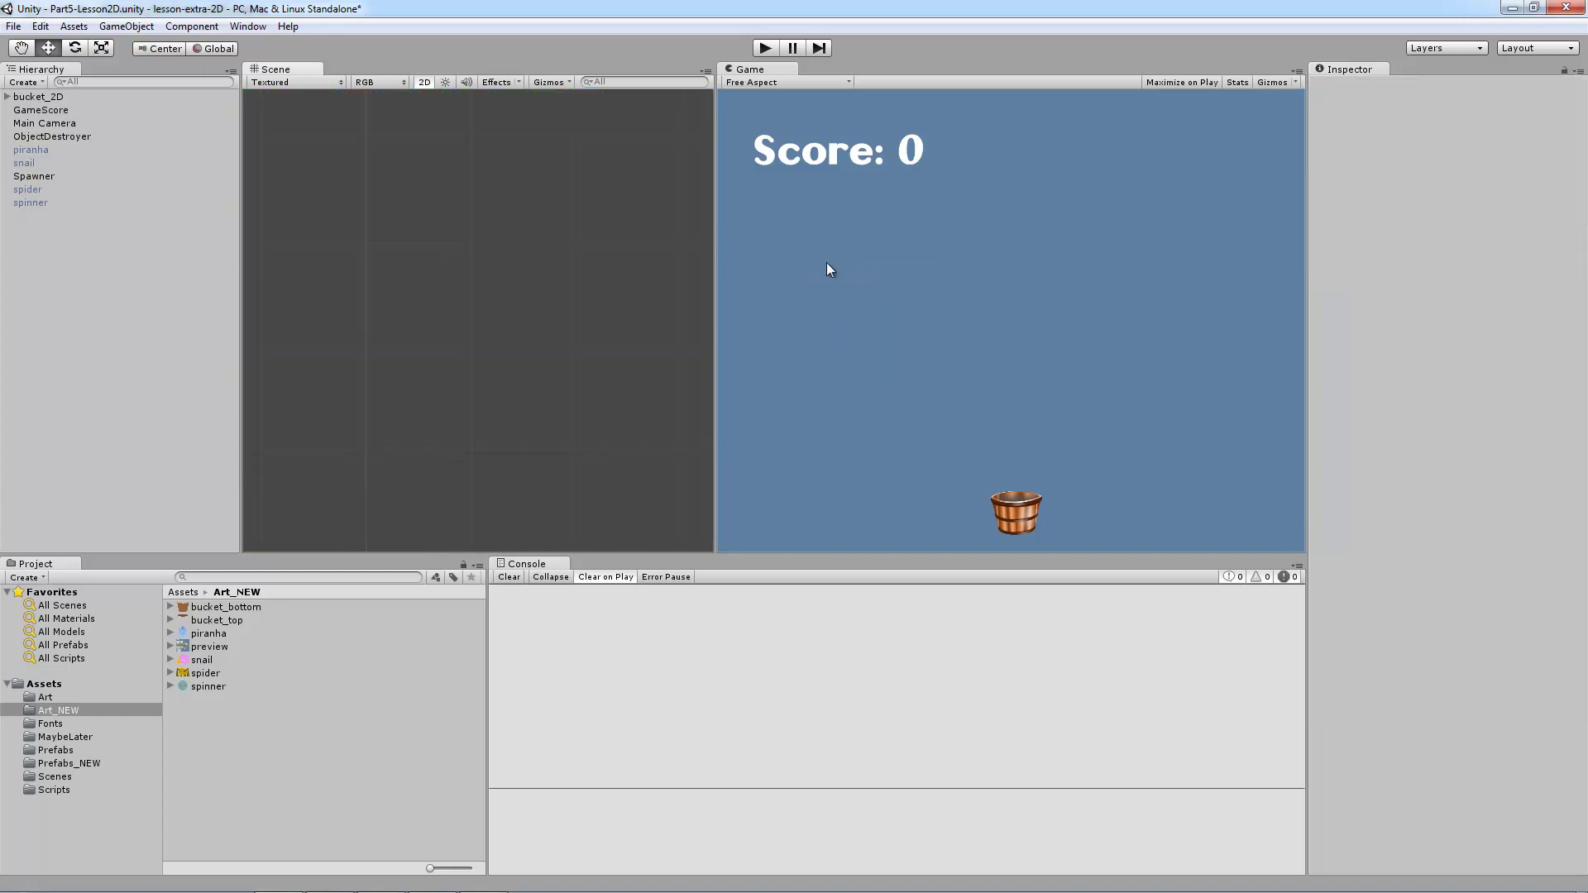
Inspect the bucket_bottom and bucket_top sprites in Art_NEW.
{"action": "left_click", "coordinate": [221, 607]}
{"action": "left_click", "coordinate": [222, 621]}
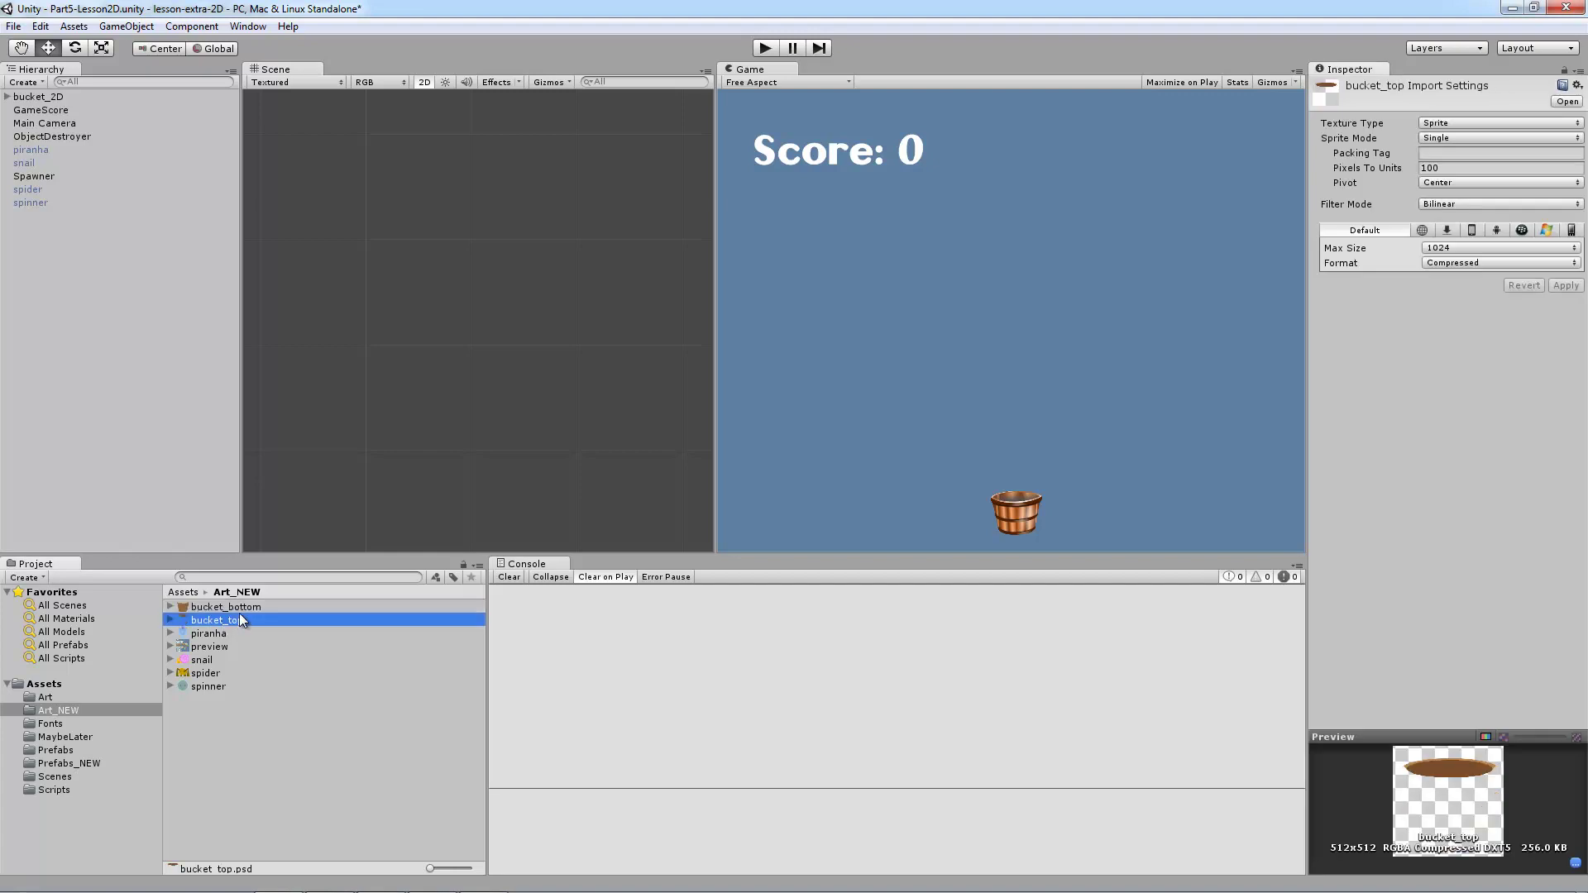
{"action": "left_click", "coordinate": [240, 612]}
{"action": "left_click", "coordinate": [231, 617], "text": "shift"}
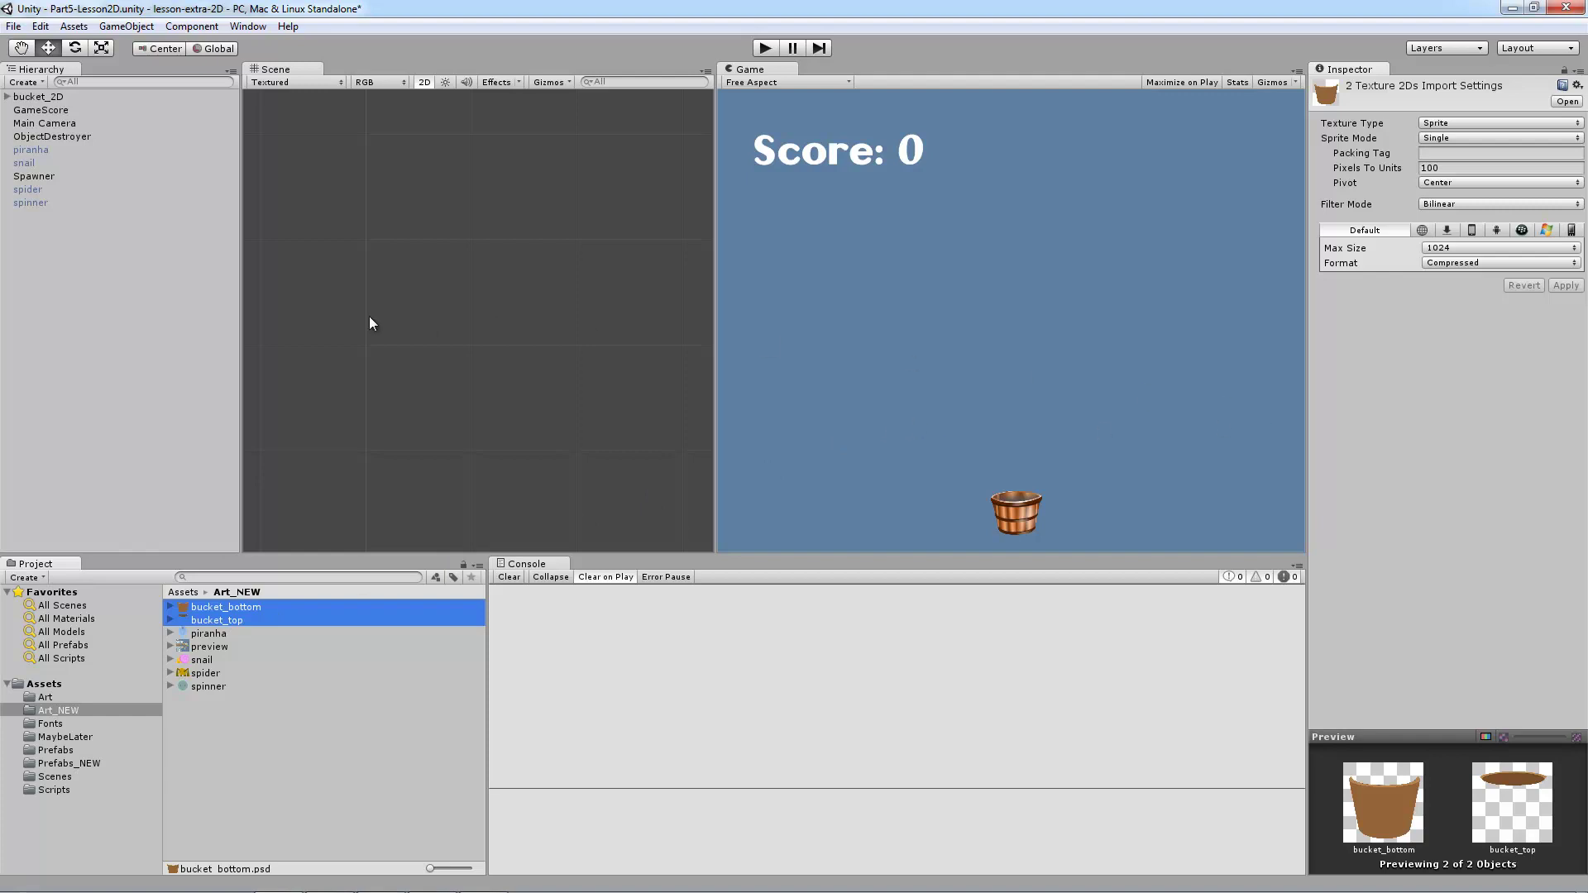
Select the piranha, snail, spider and spinner together and reactivate them in the scene.
{"action": "left_click", "coordinate": [32, 187]}
{"action": "left_click", "coordinate": [37, 199], "text": "ctrl"}
{"action": "left_click", "coordinate": [37, 151], "text": "ctrl"}
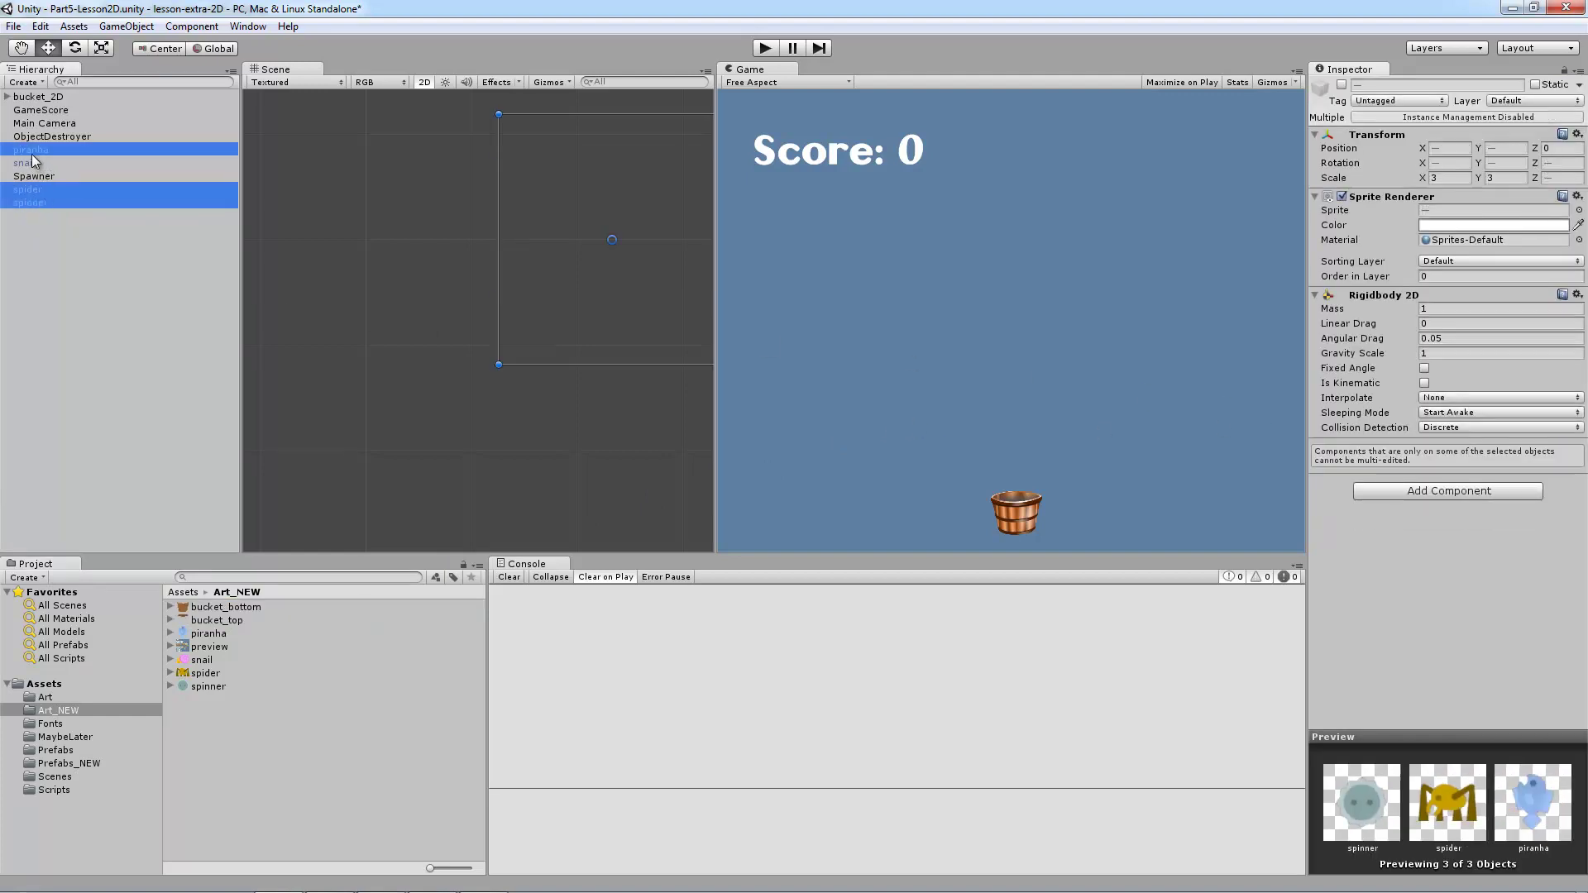
{"action": "left_click", "coordinate": [37, 164], "text": "ctrl"}
{"action": "left_click", "coordinate": [45, 152]}
{"action": "left_click", "coordinate": [47, 138]}
{"action": "left_click", "coordinate": [33, 151]}
{"action": "left_click", "coordinate": [29, 164], "text": "ctrl"}
{"action": "left_click", "coordinate": [43, 190], "text": "ctrl"}
{"action": "left_click", "coordinate": [42, 202], "text": "ctrl"}
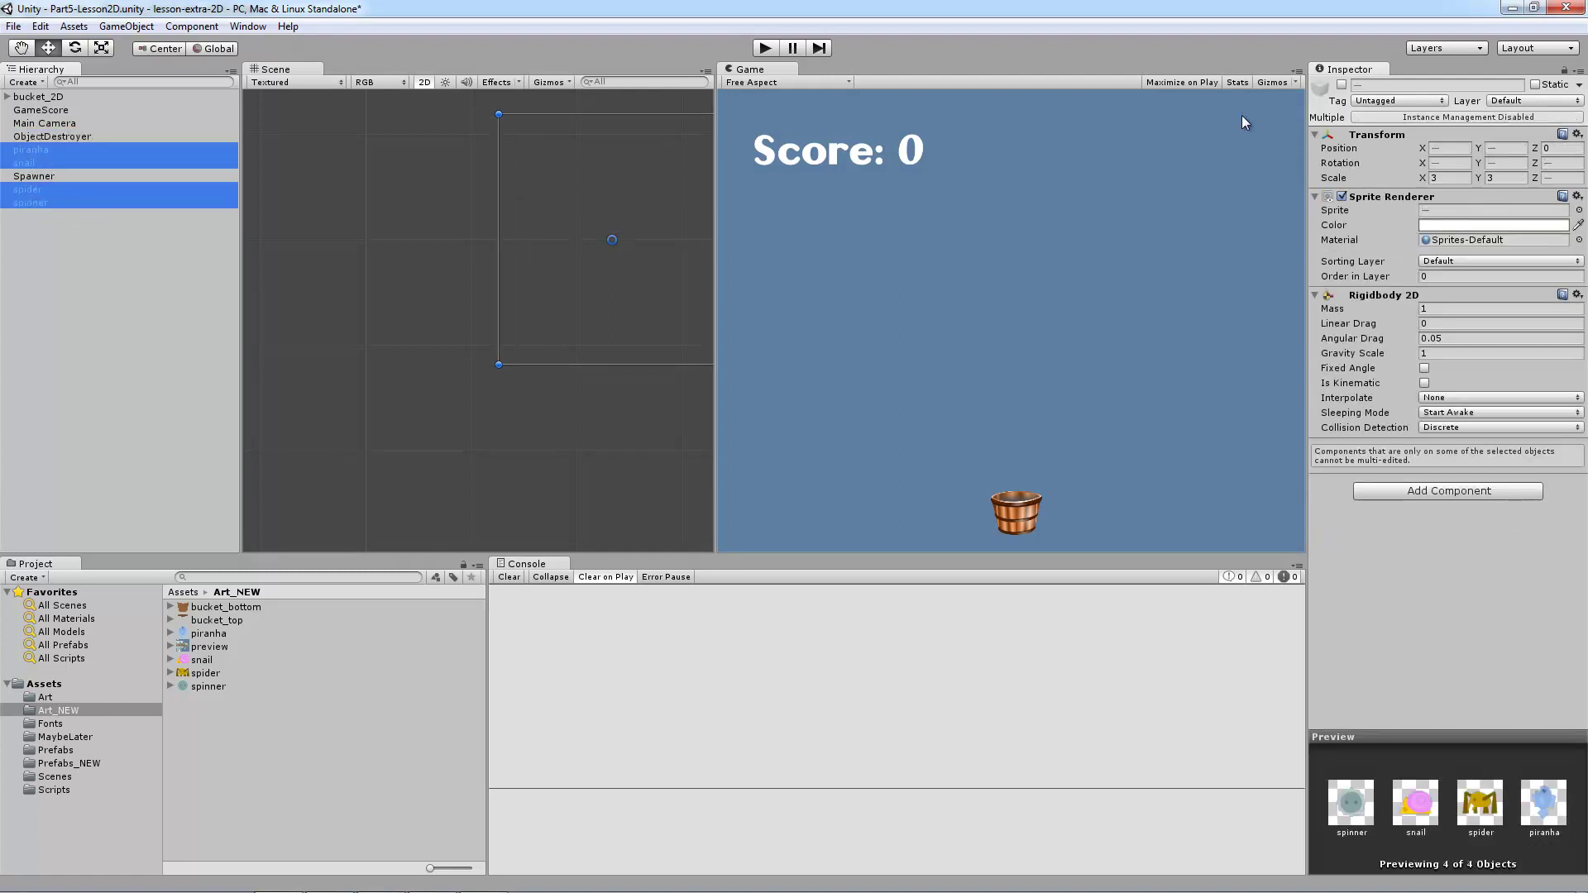
{"action": "left_click", "coordinate": [1340, 85]}
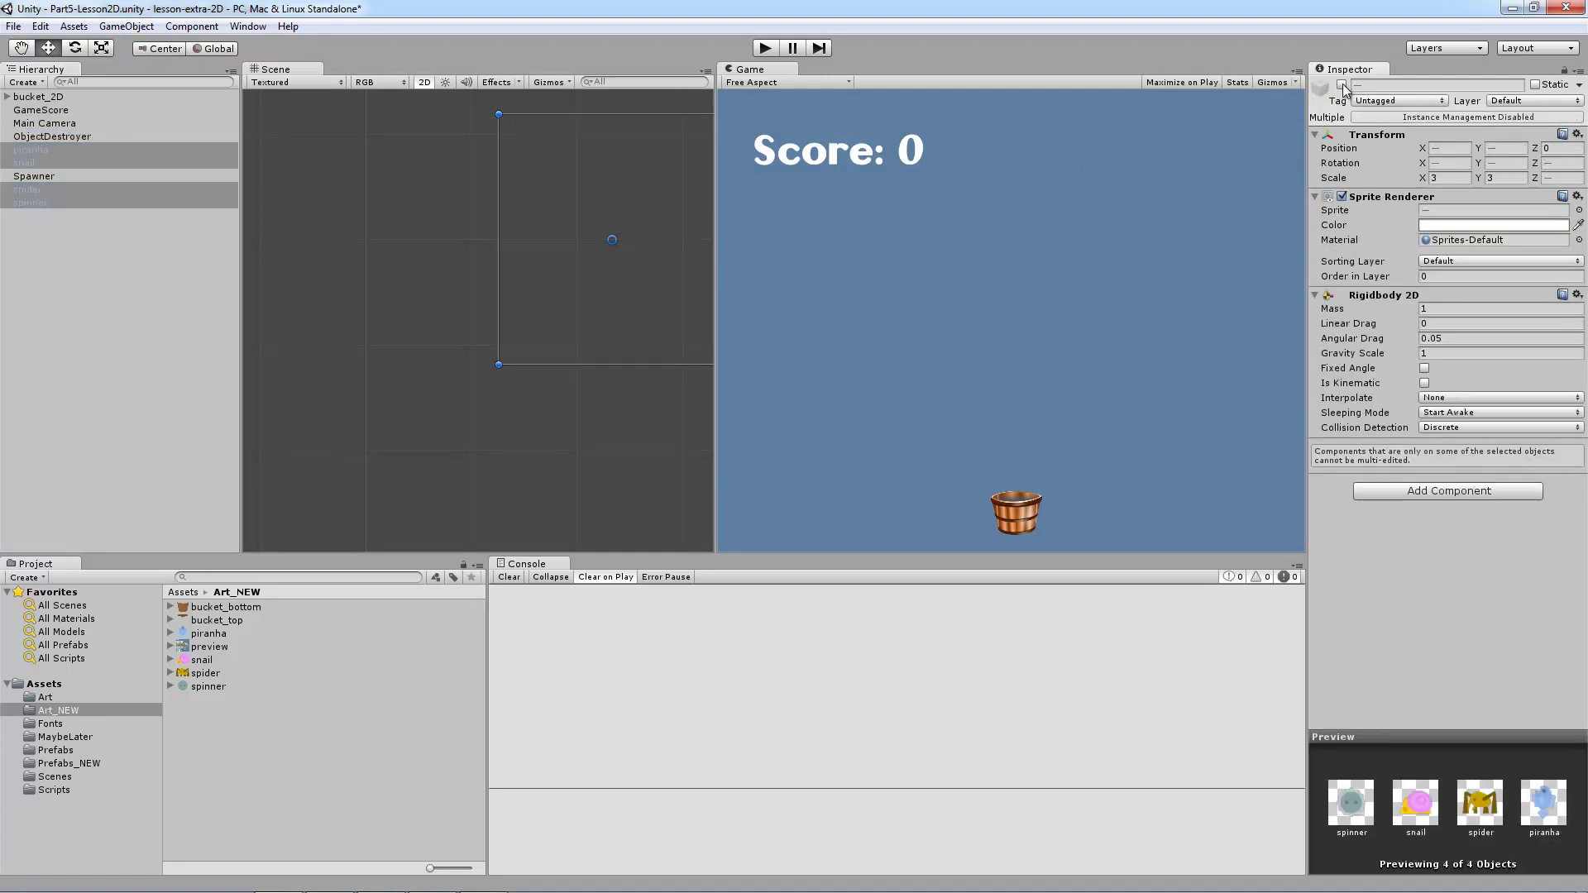
Spread the snail, spinner, spider and piranha apart into a two-by-two group up and left of the bucket.
{"action": "left_click", "coordinate": [534, 400]}
{"action": "middle_click_drag", "start_coordinate": [535, 400], "coordinate": [495, 410]}
{"action": "left_click", "coordinate": [579, 215]}
{"action": "left_click_drag", "start_coordinate": [569, 250], "coordinate": [336, 436]}
{"action": "left_click_drag", "start_coordinate": [583, 319], "coordinate": [644, 456]}
{"action": "left_click_drag", "start_coordinate": [595, 261], "coordinate": [628, 190]}
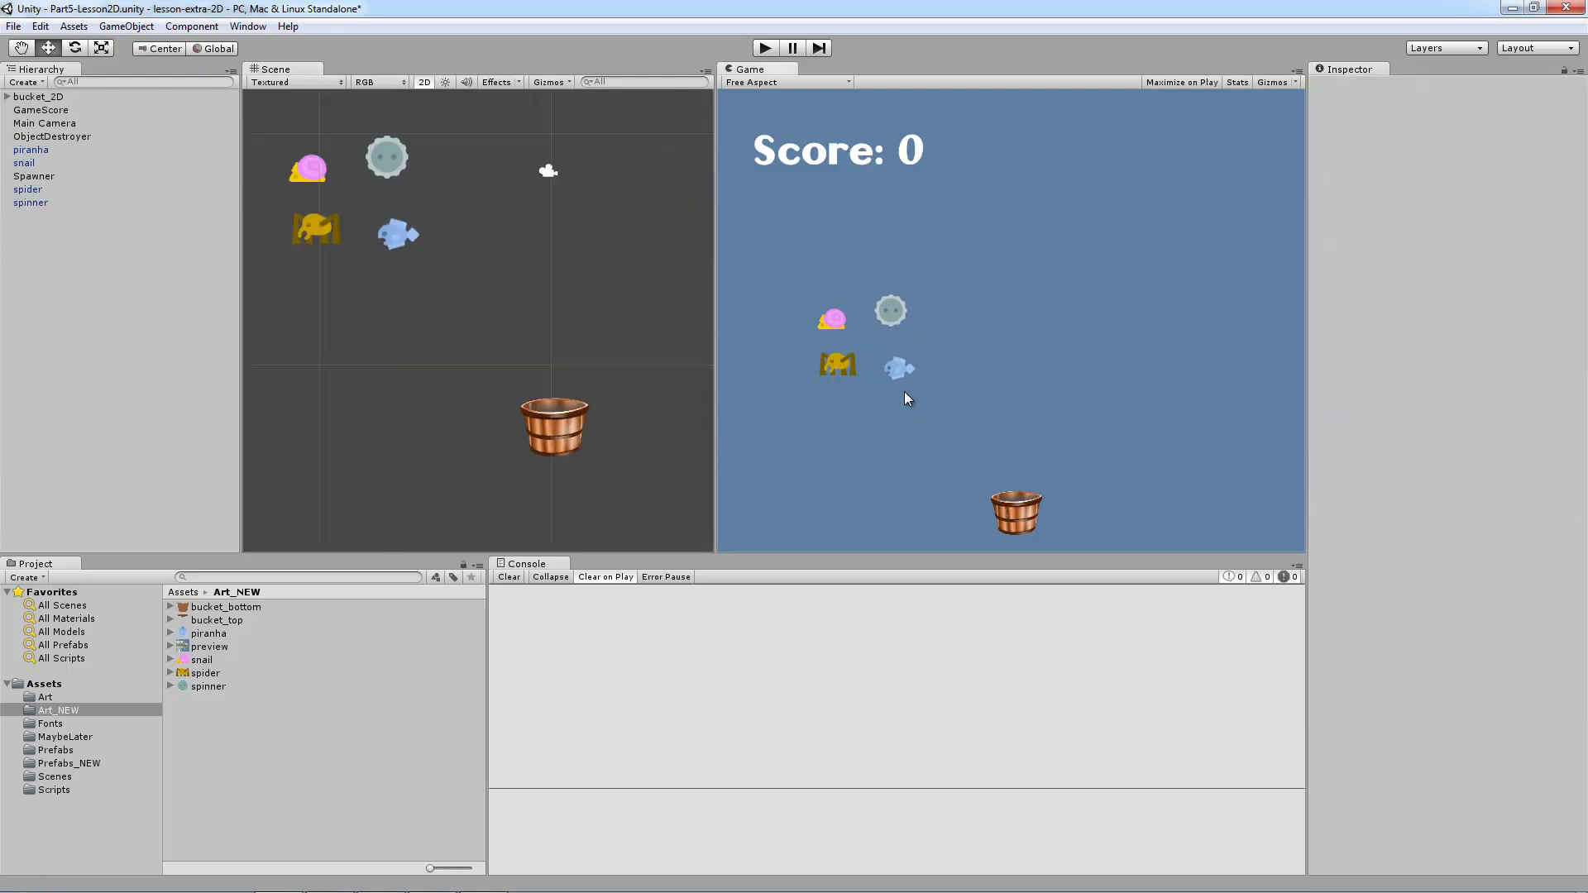
Replace the sprite of the bucket_2D object with the bucket_bottom sprite from the Art_NEW folder.
{"action": "left_click", "coordinate": [41, 97]}
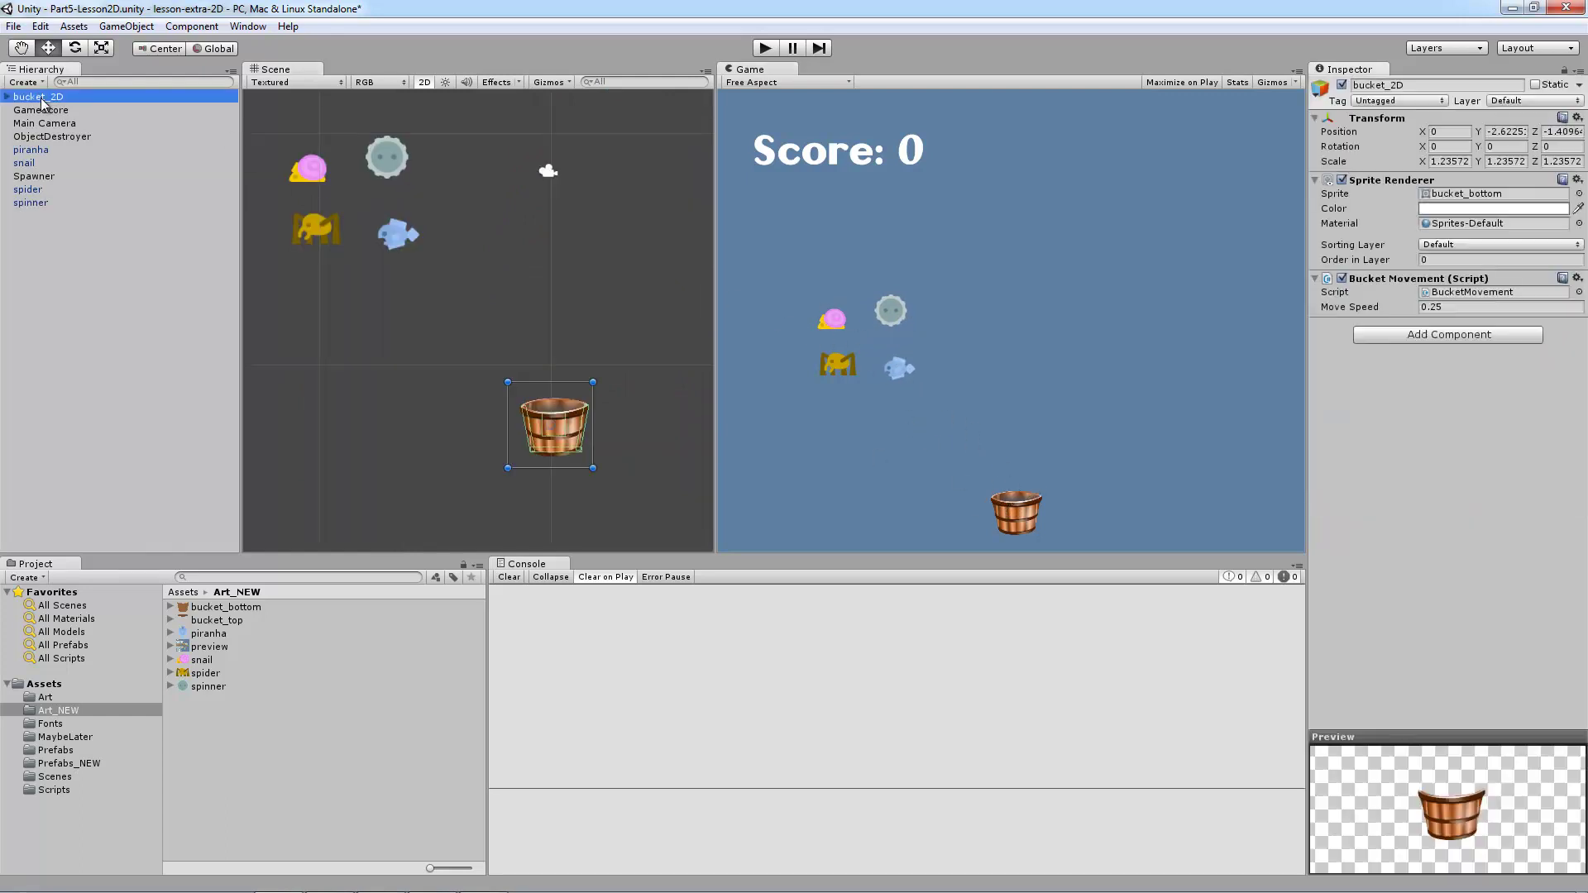
{"action": "left_click", "coordinate": [6, 98]}
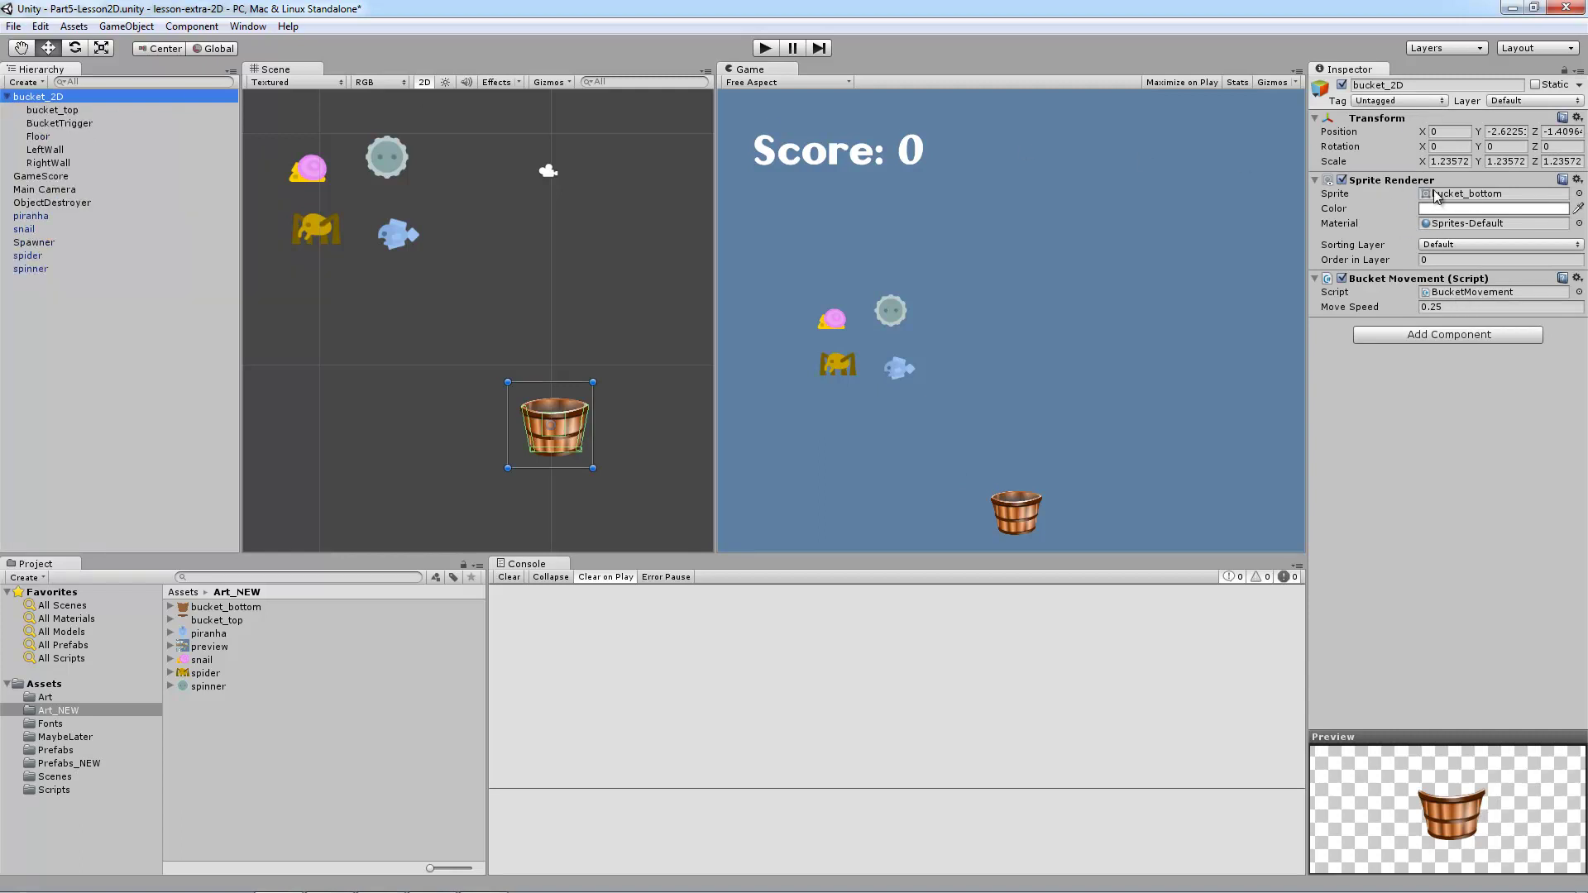
{"action": "left_click", "coordinate": [1472, 195]}
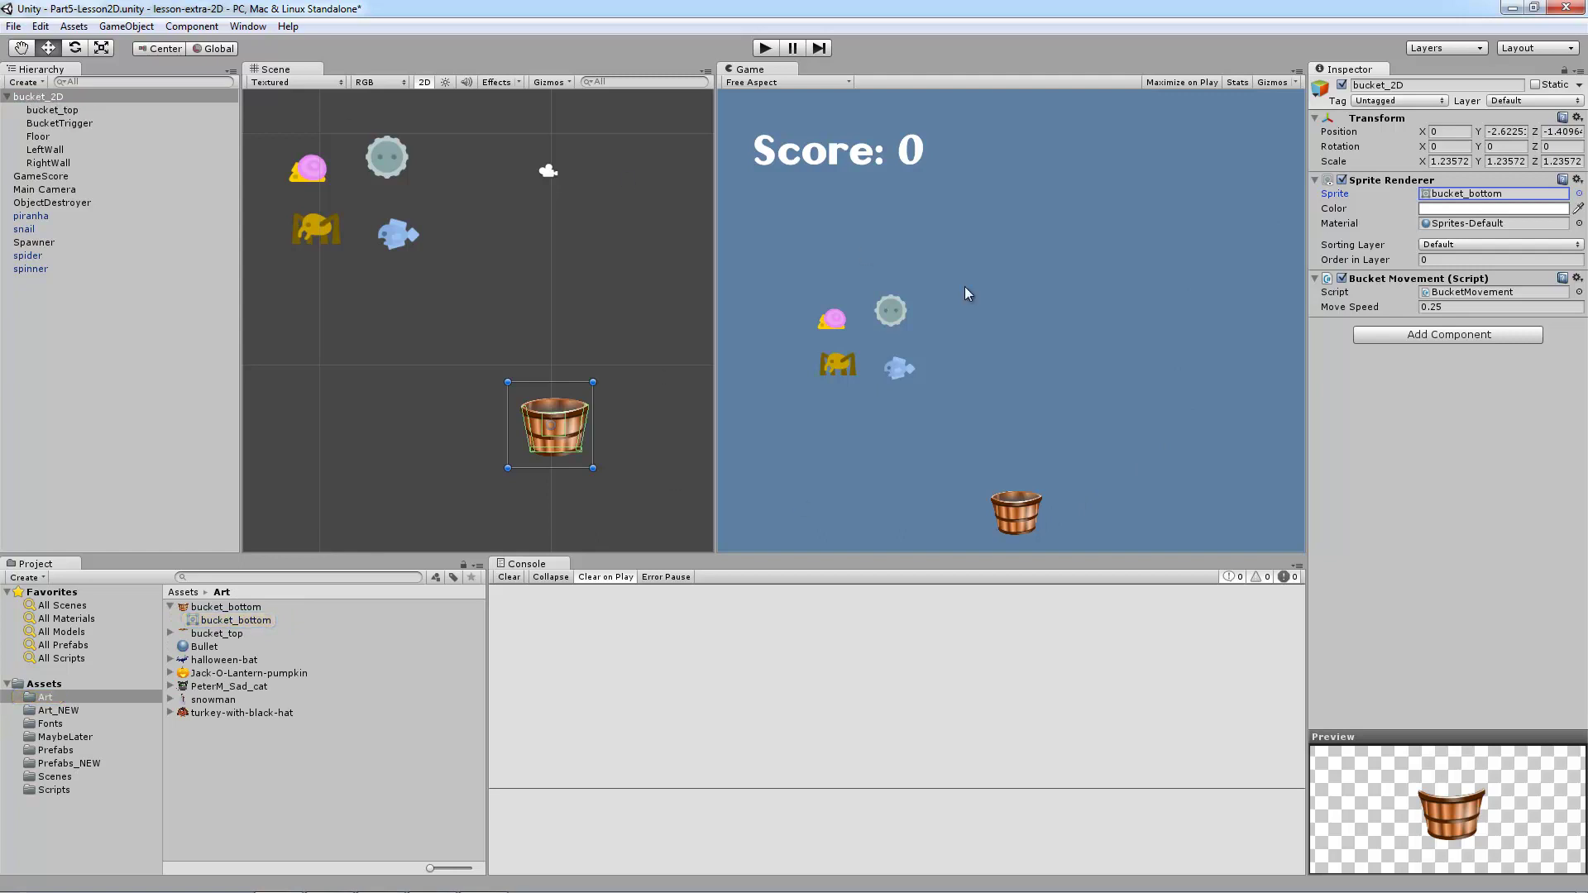
{"action": "left_click", "coordinate": [1482, 196]}
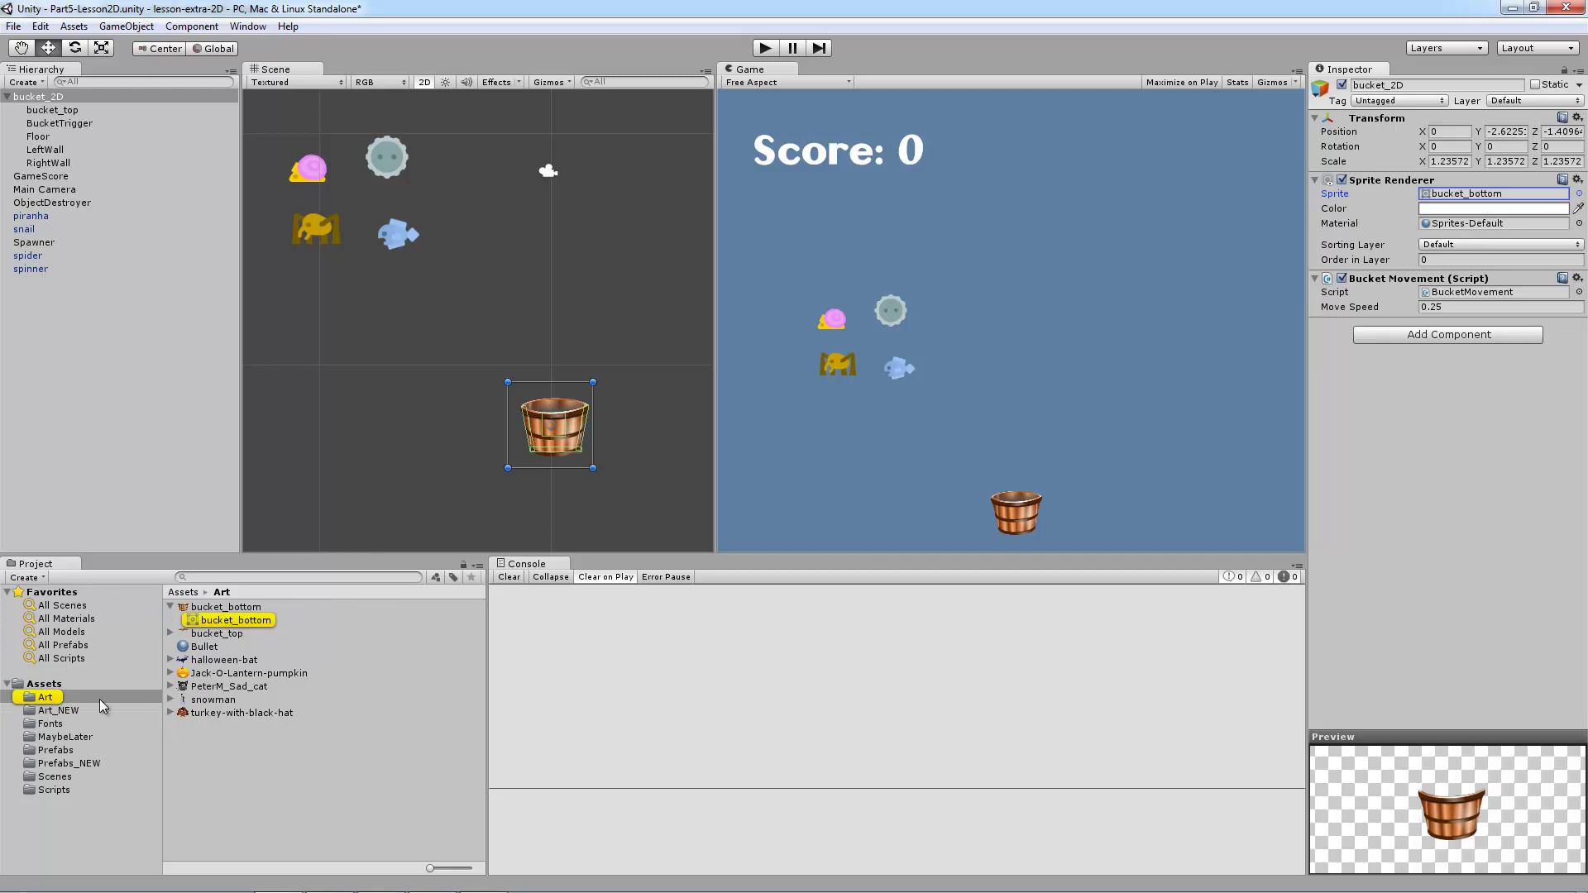
{"action": "left_click", "coordinate": [51, 712]}
{"action": "left_click", "coordinate": [214, 608]}
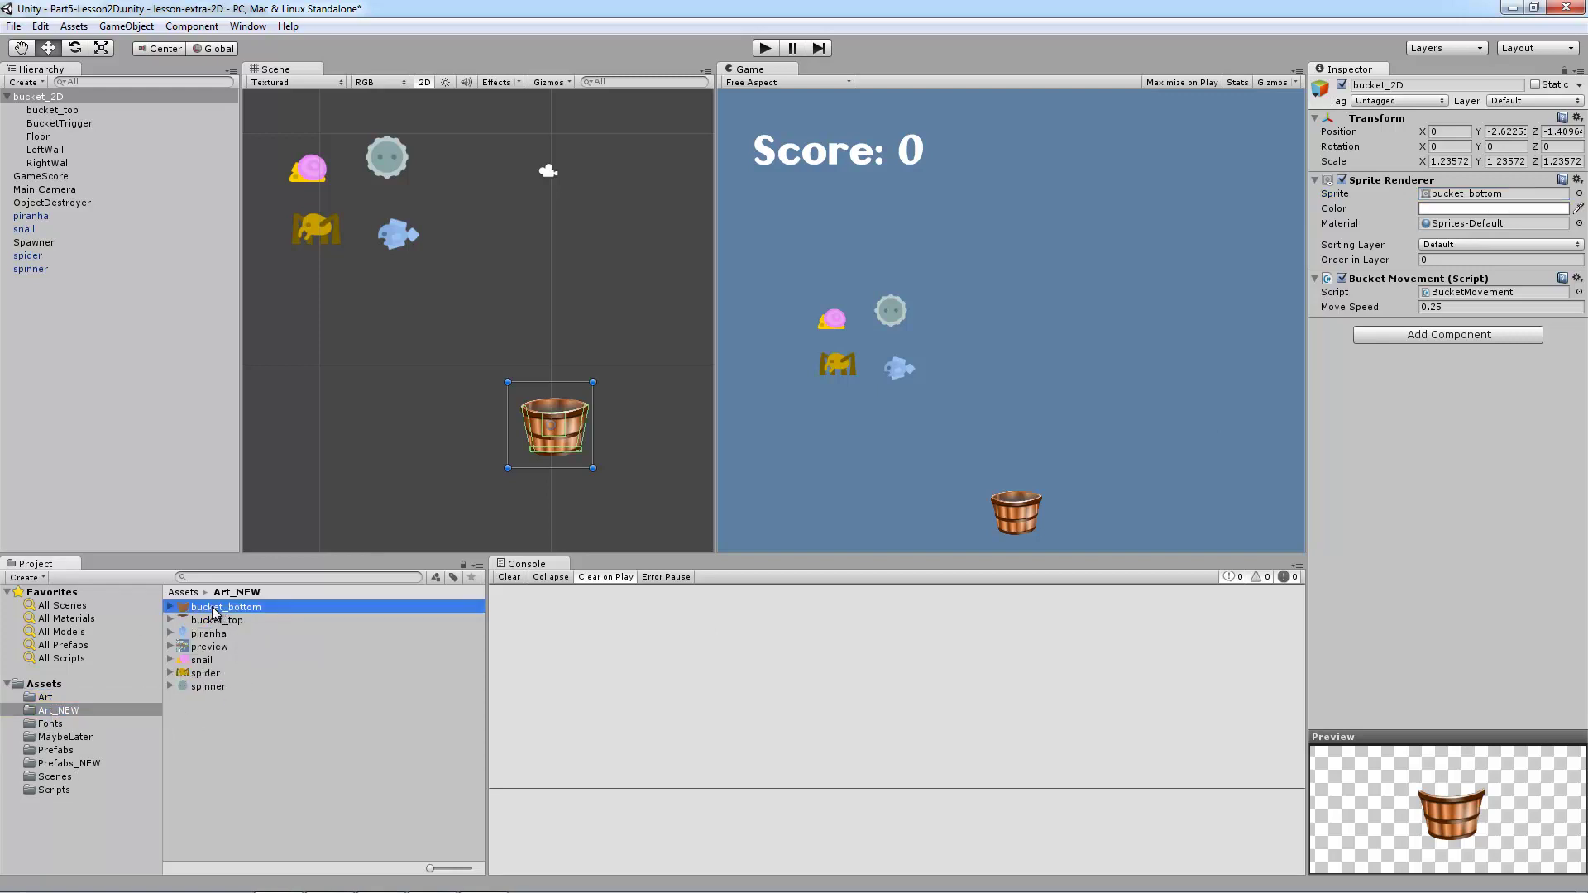
{"action": "left_click_drag", "start_coordinate": [214, 612], "coordinate": [1498, 197]}
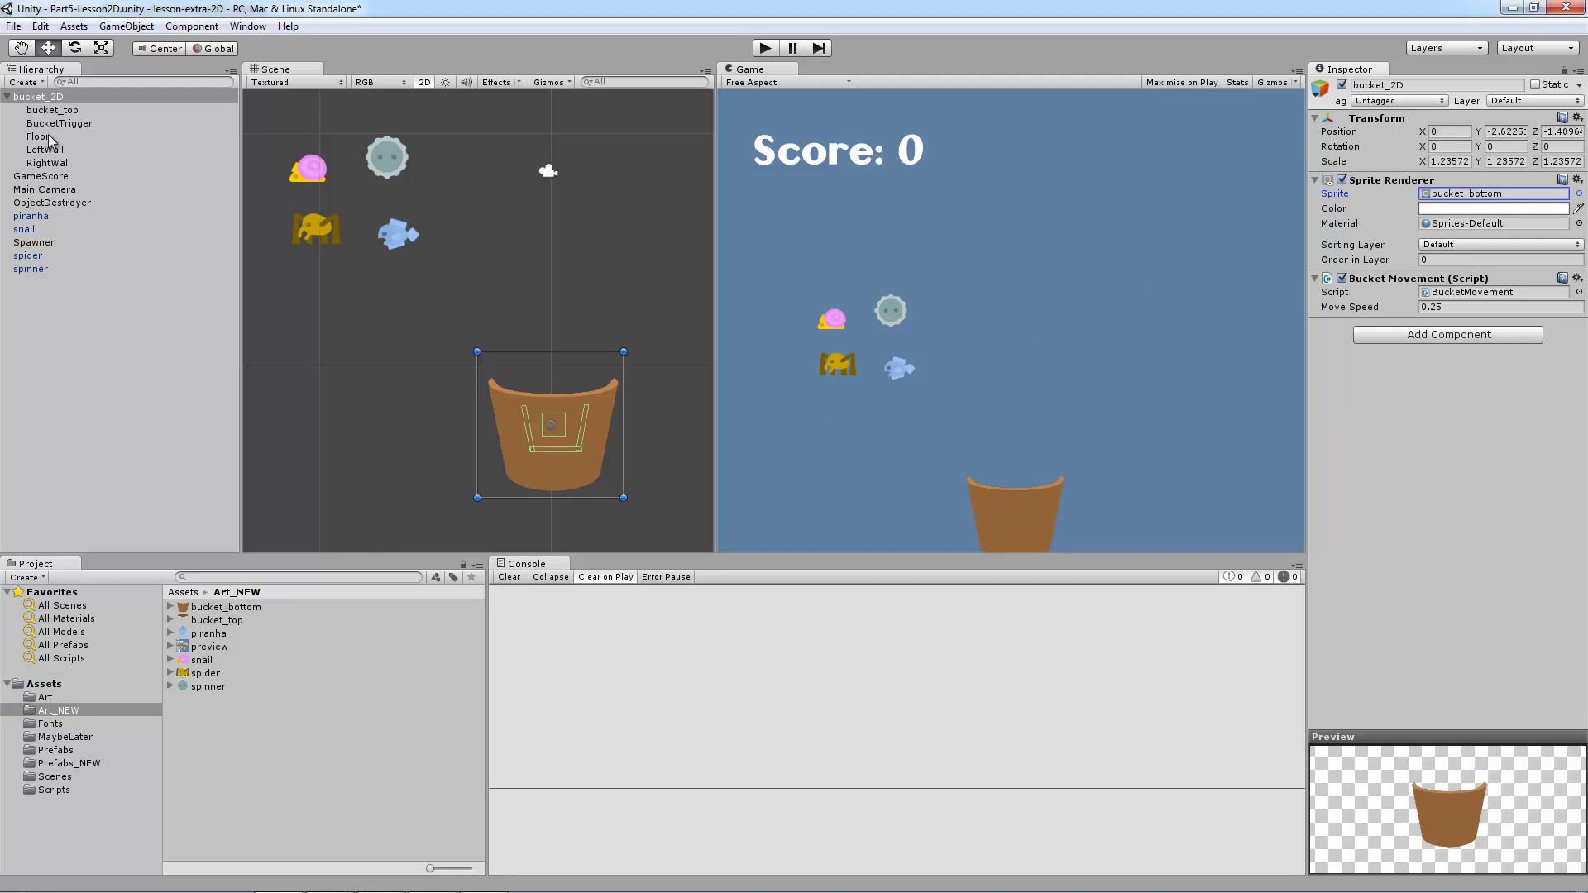
Replace the sprite of the bucket_top child object with the bucket_top sprite from the Art_NEW folder.
{"action": "left_click", "coordinate": [53, 110]}
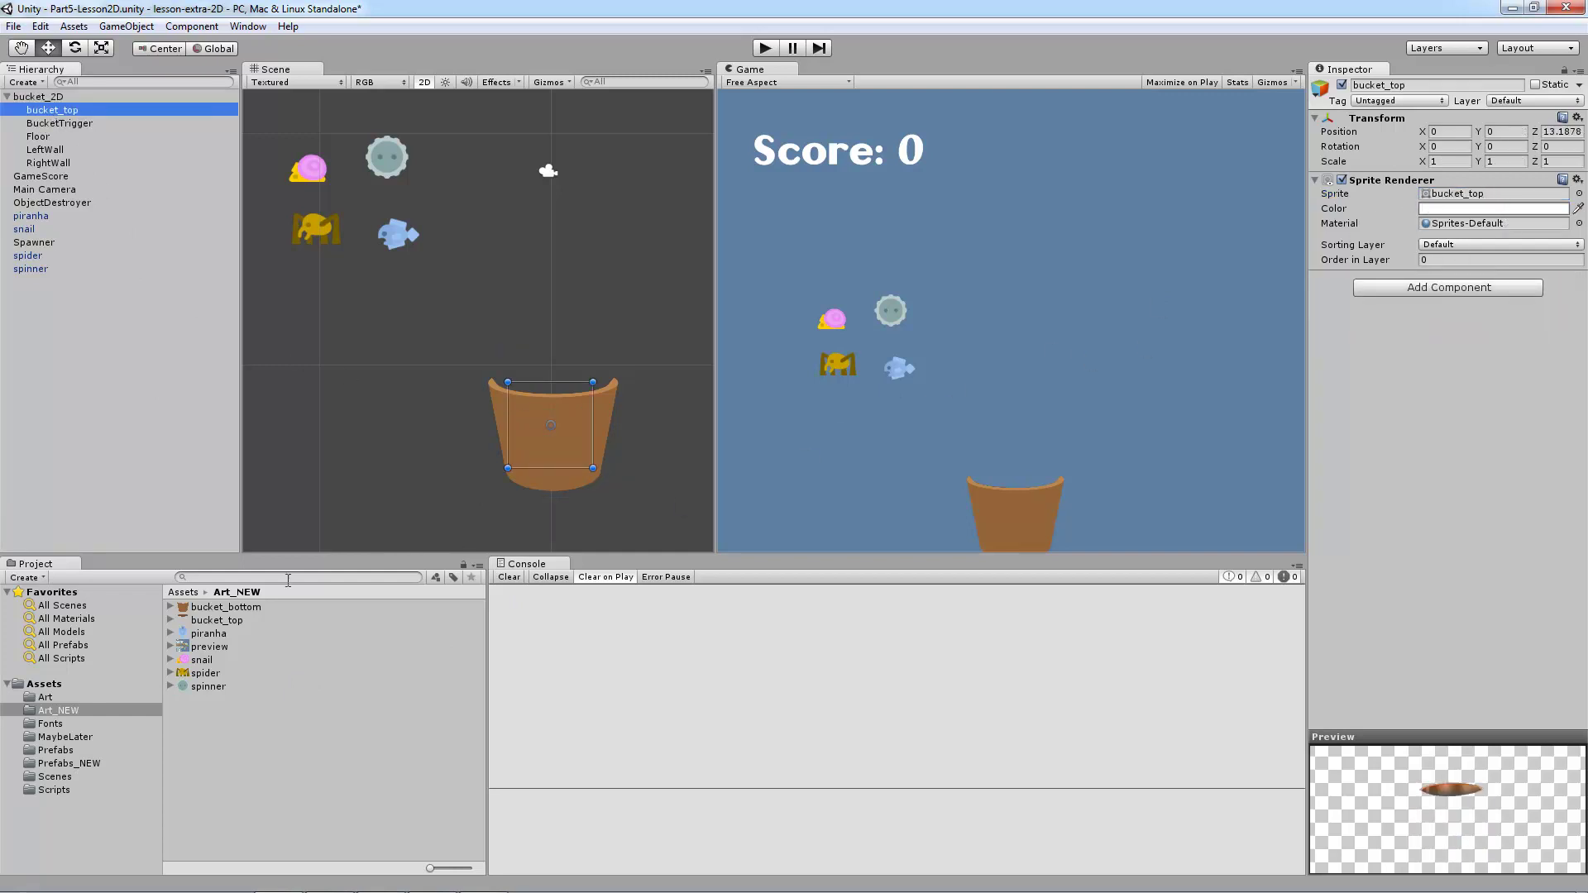
{"action": "left_click_drag", "start_coordinate": [215, 624], "coordinate": [1457, 196]}
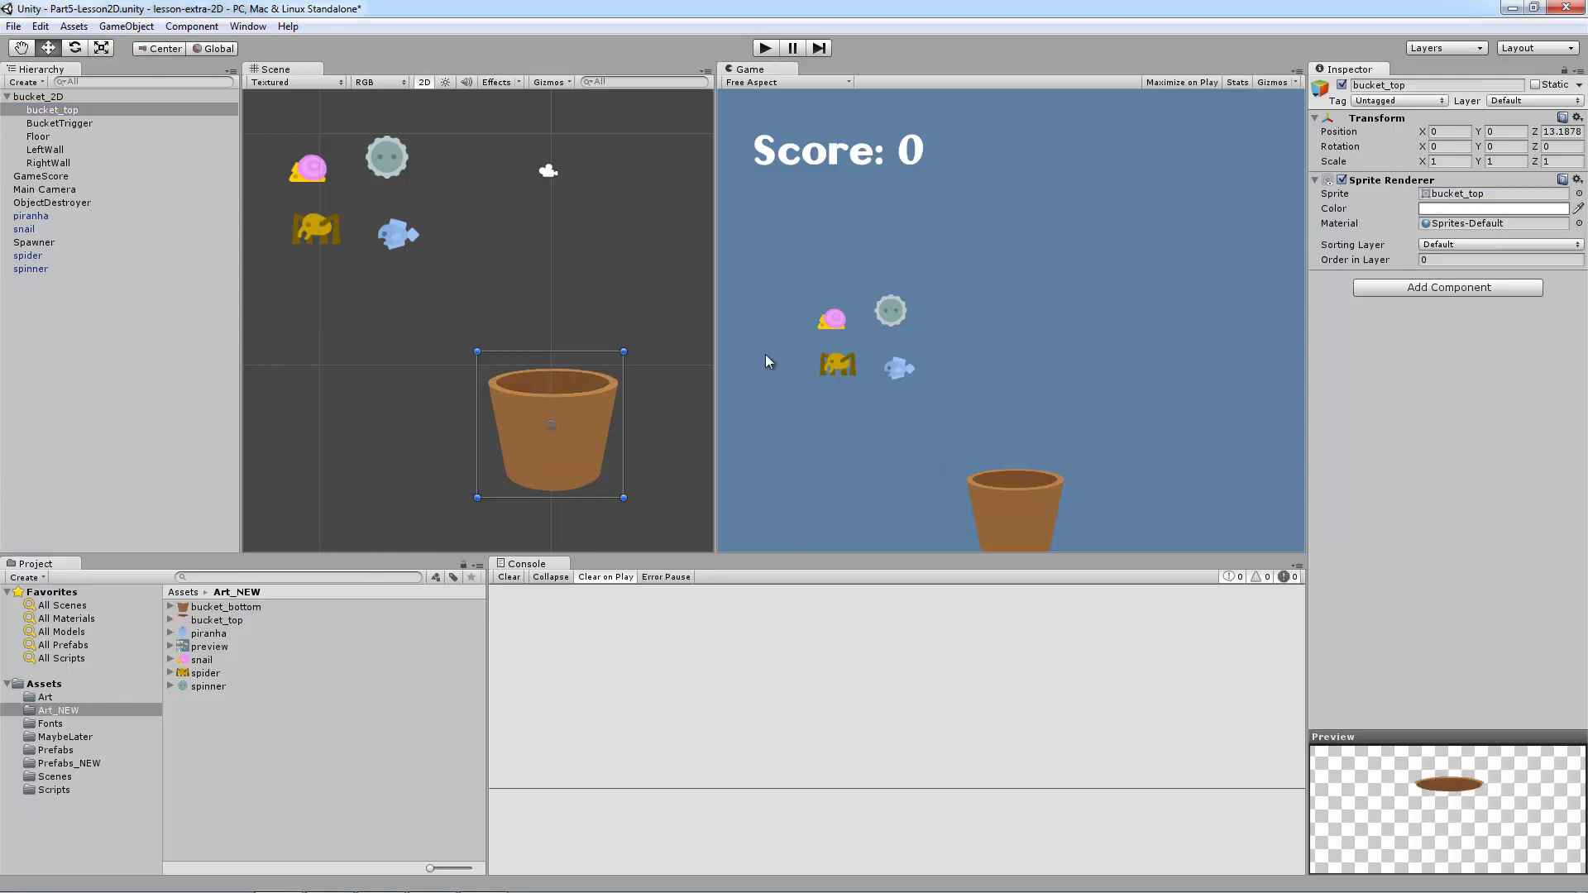
{"action": "left_click", "coordinate": [490, 331]}
{"action": "scroll", "coordinate": [488, 333], "scroll_direction": "down", "scroll_amount": 3}
{"action": "scroll", "coordinate": [492, 364], "scroll_direction": "up", "scroll_amount": 2}
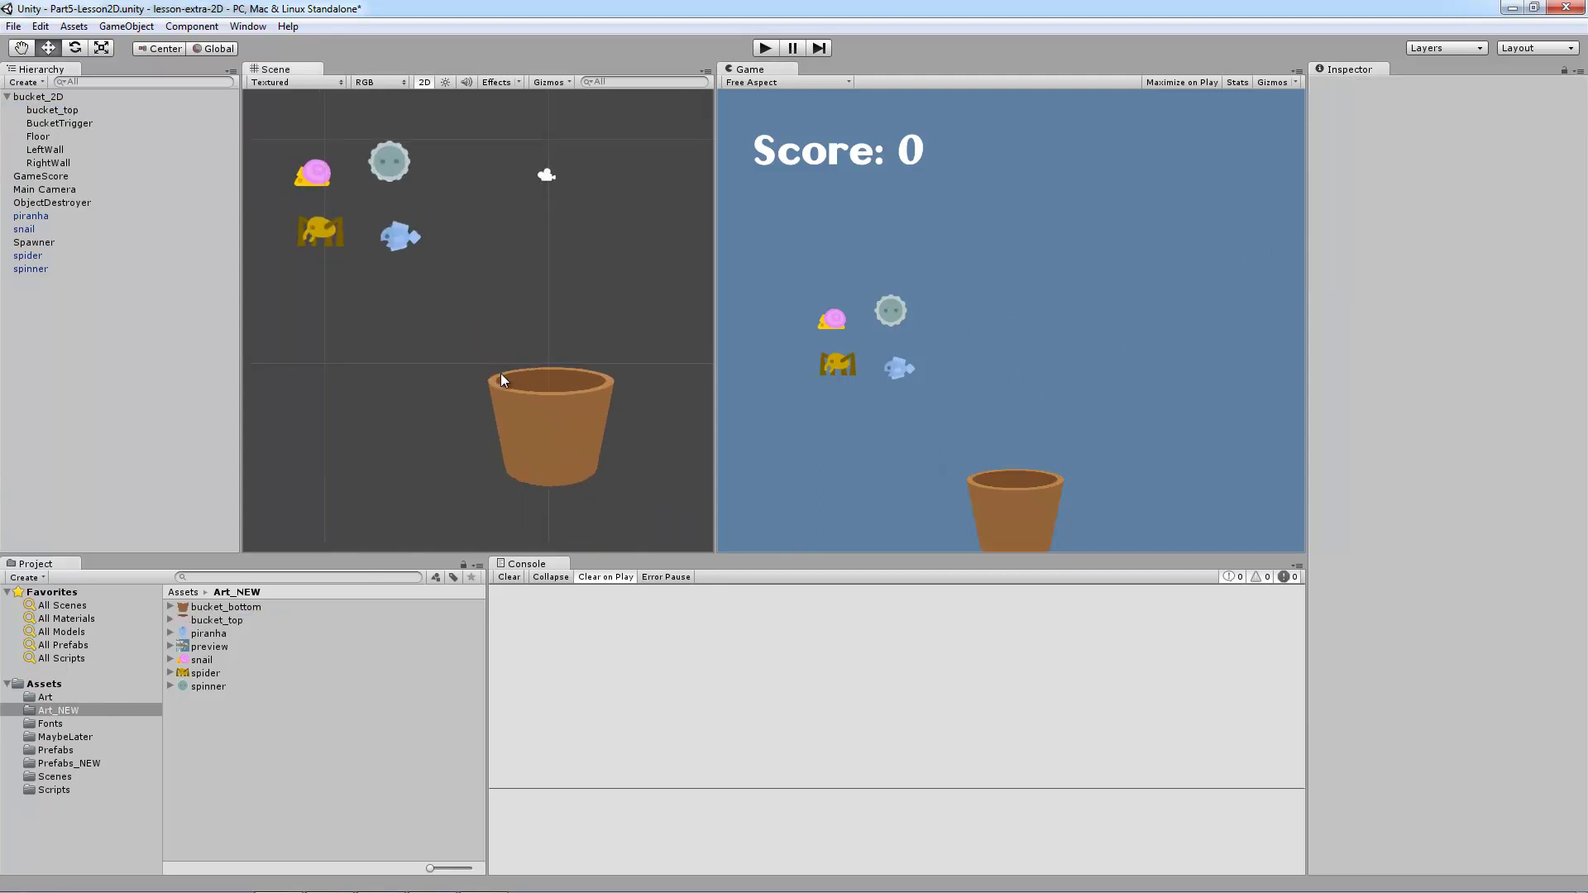
Move the LeftWall collider to the new bucket's left edge and scale it to about 0.345 by 3.61 to match the side's height.
{"action": "left_click", "coordinate": [78, 98]}
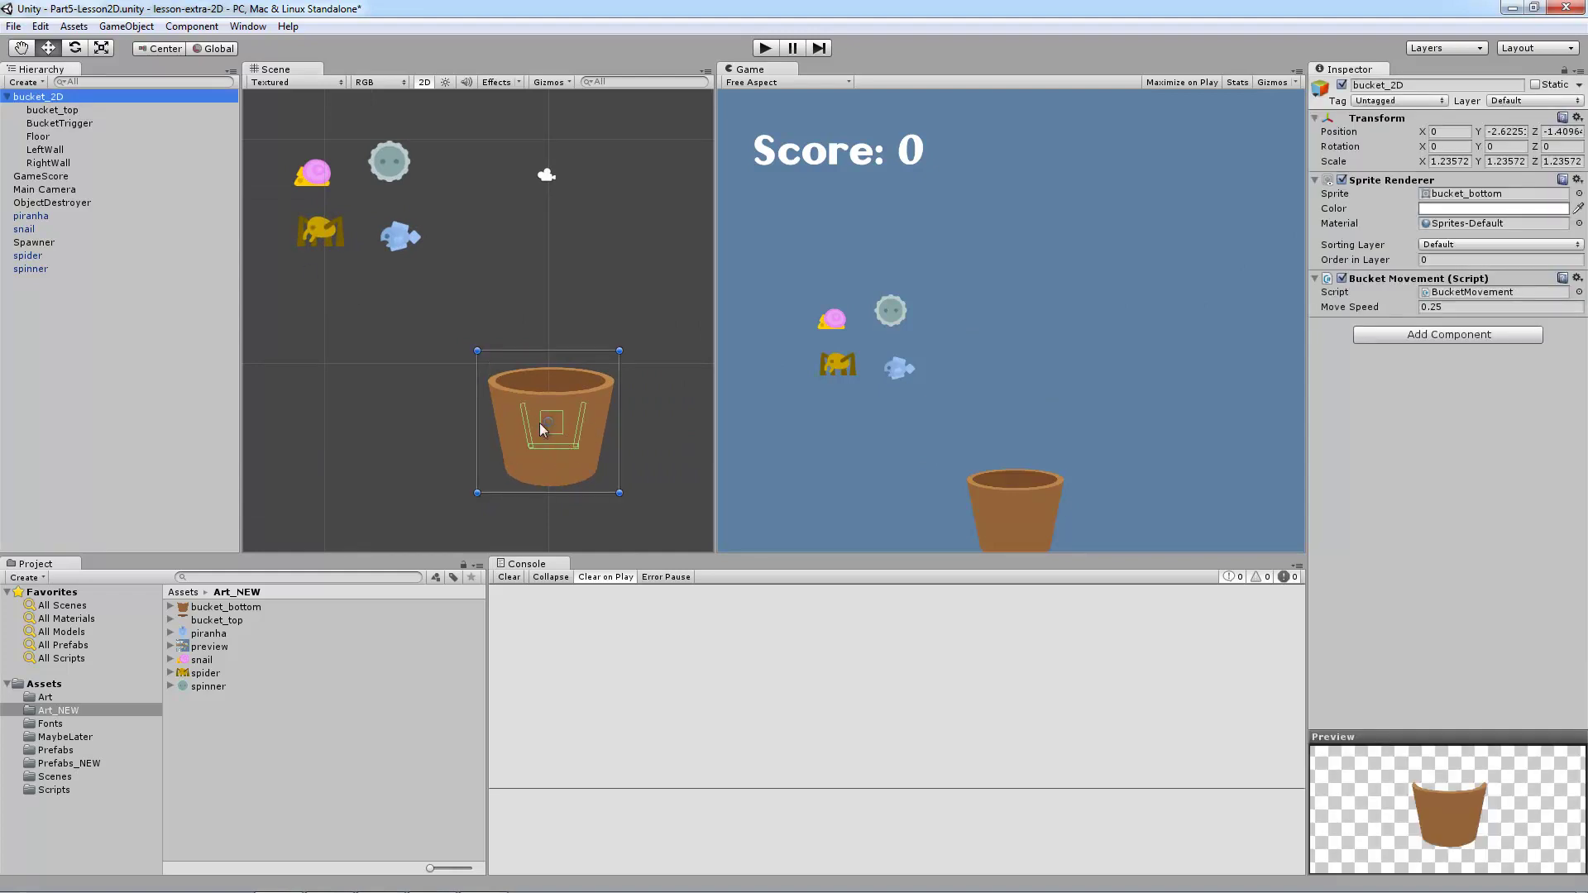
{"action": "scroll", "coordinate": [579, 440], "scroll_direction": "up", "scroll_amount": 2}
{"action": "middle_click_drag", "start_coordinate": [588, 450], "coordinate": [510, 266]}
{"action": "scroll", "coordinate": [517, 269], "scroll_direction": "up", "scroll_amount": 2}
{"action": "scroll", "coordinate": [529, 275], "scroll_direction": "down", "scroll_amount": 1}
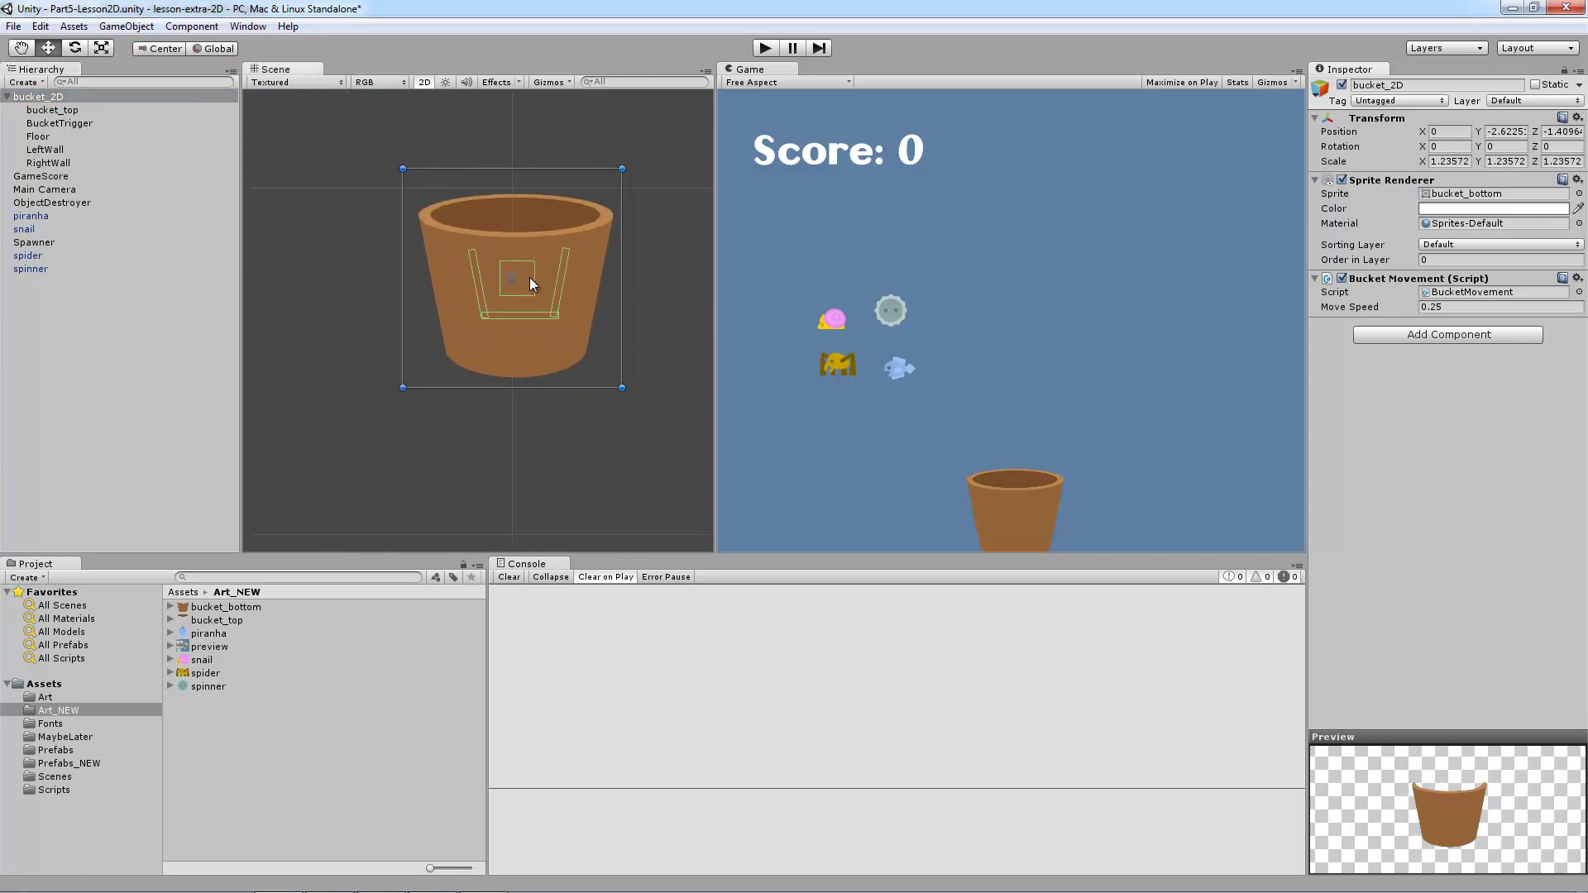
{"action": "left_click", "coordinate": [57, 122]}
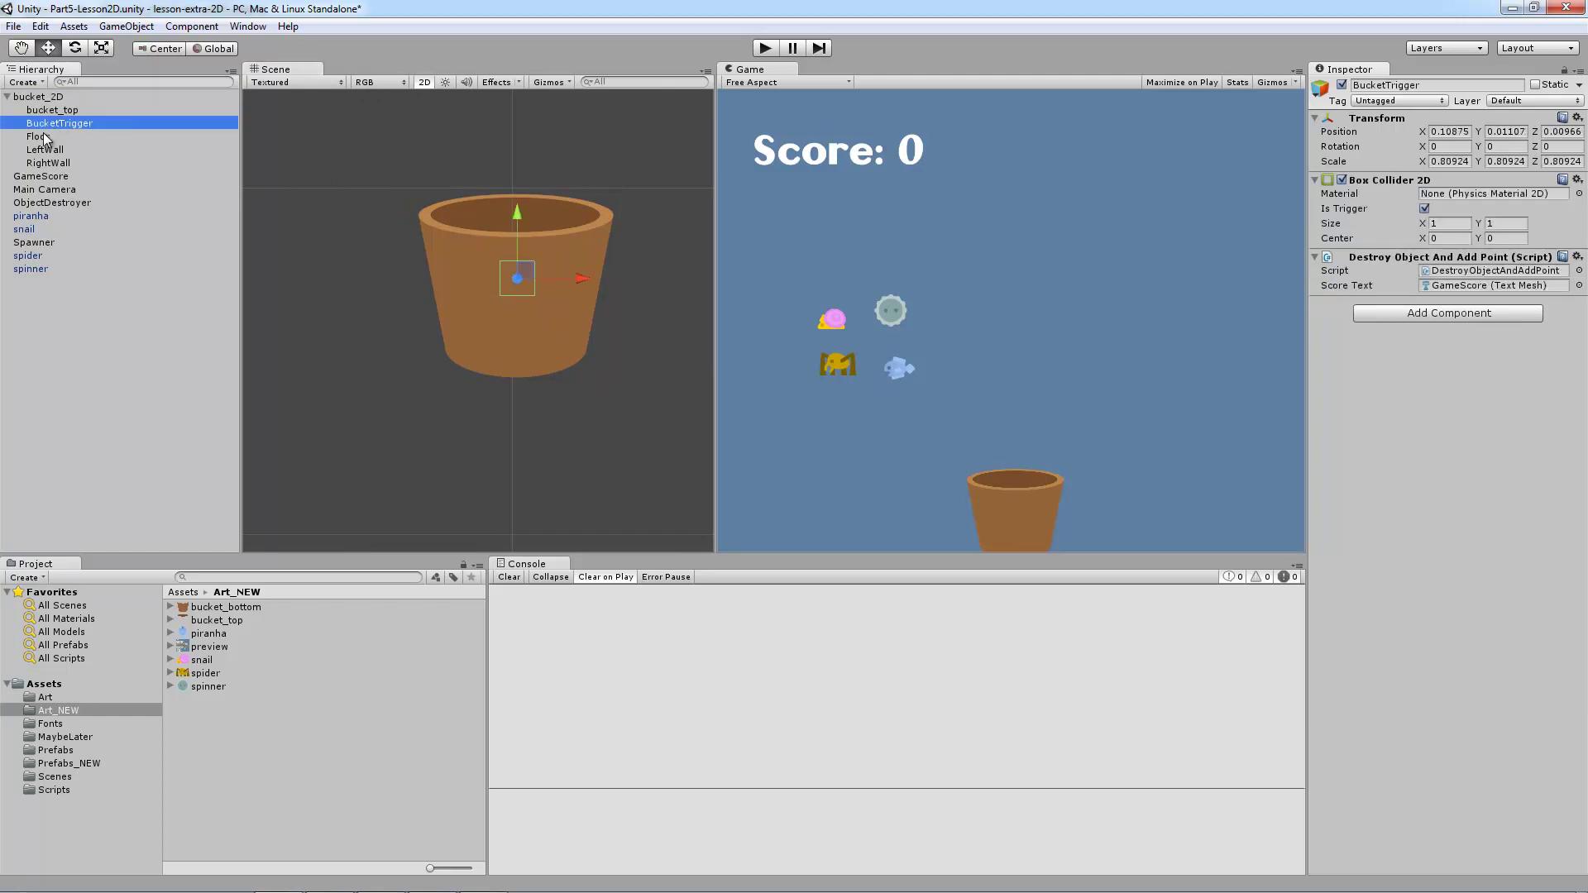
{"action": "left_click", "coordinate": [46, 150]}
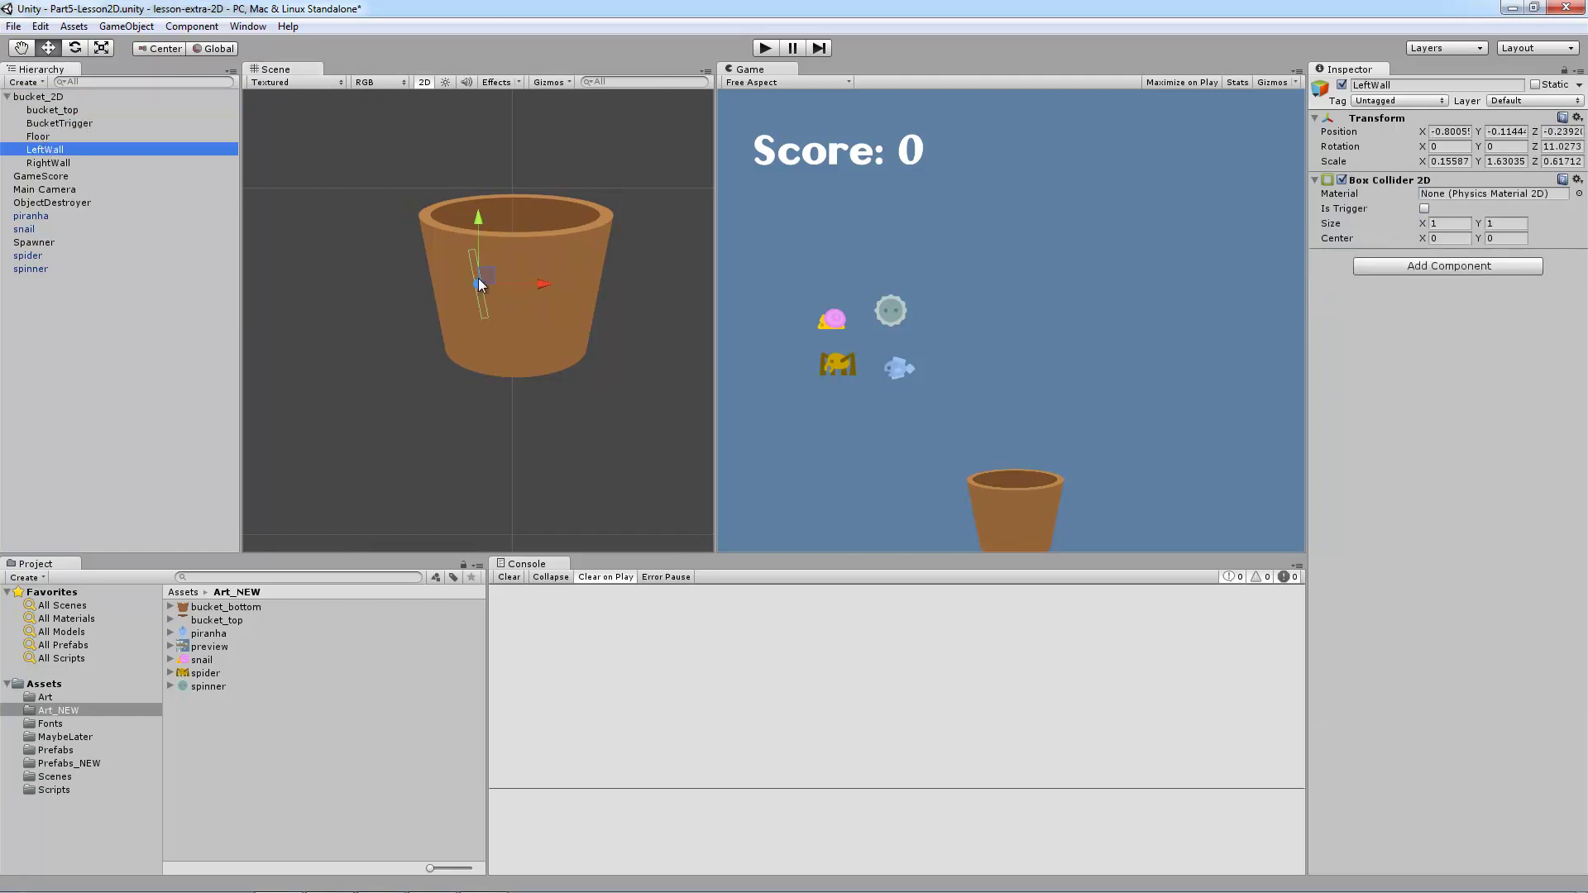
{"action": "left_click_drag", "start_coordinate": [485, 276], "coordinate": [449, 291]}
{"action": "key", "text": "e"}
{"action": "key", "text": "t"}
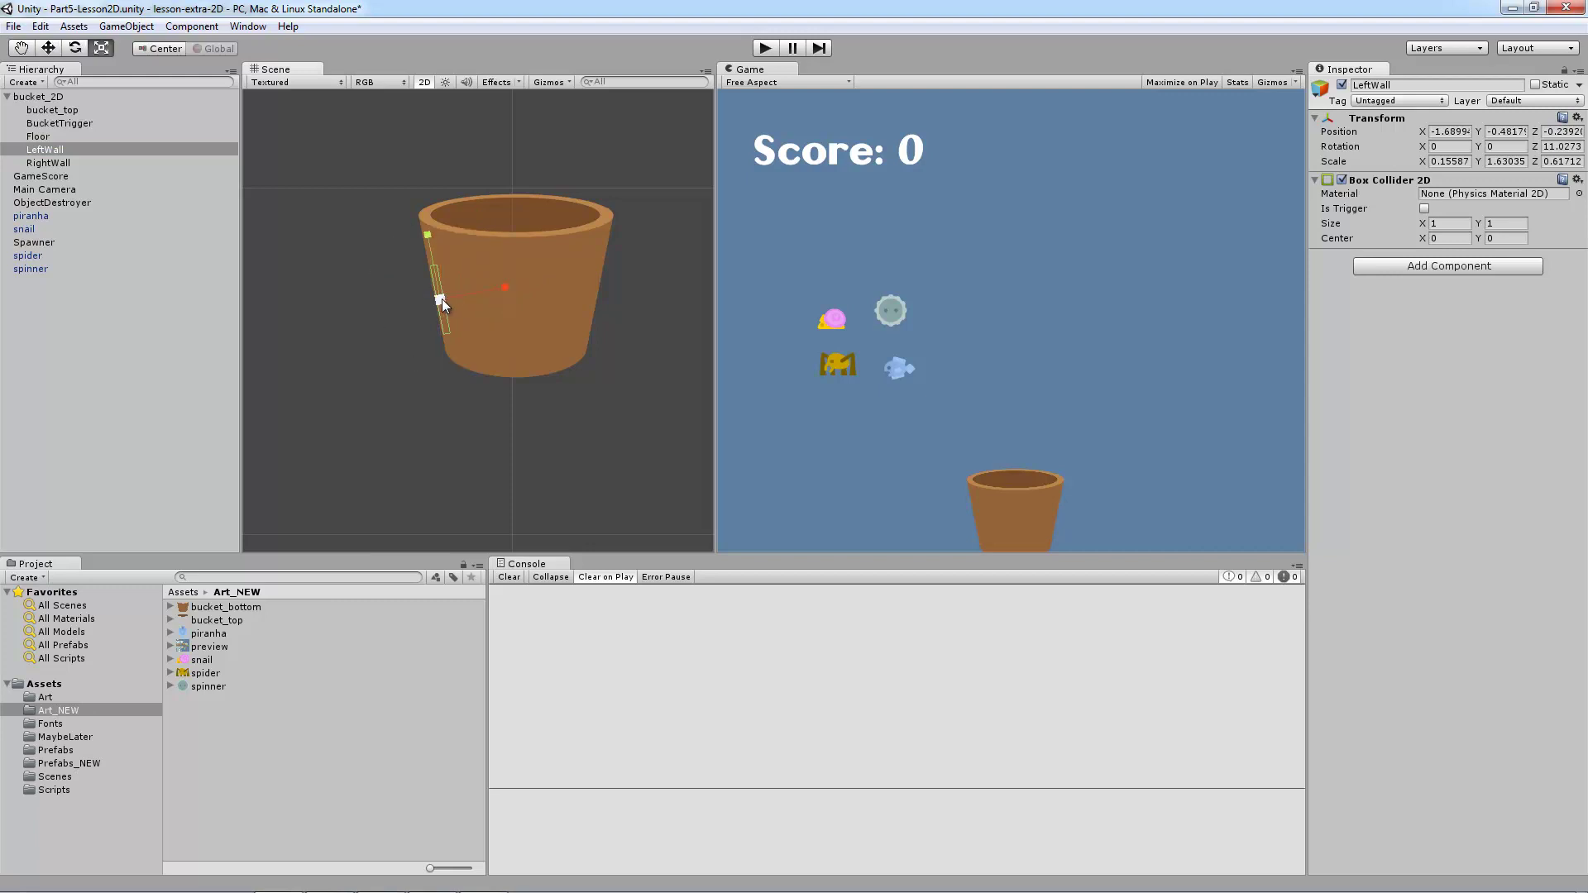
{"action": "mouse_move", "coordinate": [442, 300]}
{"action": "left_mouse_down"}
{"action": "mouse_move", "coordinate": [533, 278]}
{"action": "mouse_move", "coordinate": [446, 283]}
{"action": "left_mouse_up"}
{"action": "key", "text": "w"}
{"action": "key", "text": "x"}
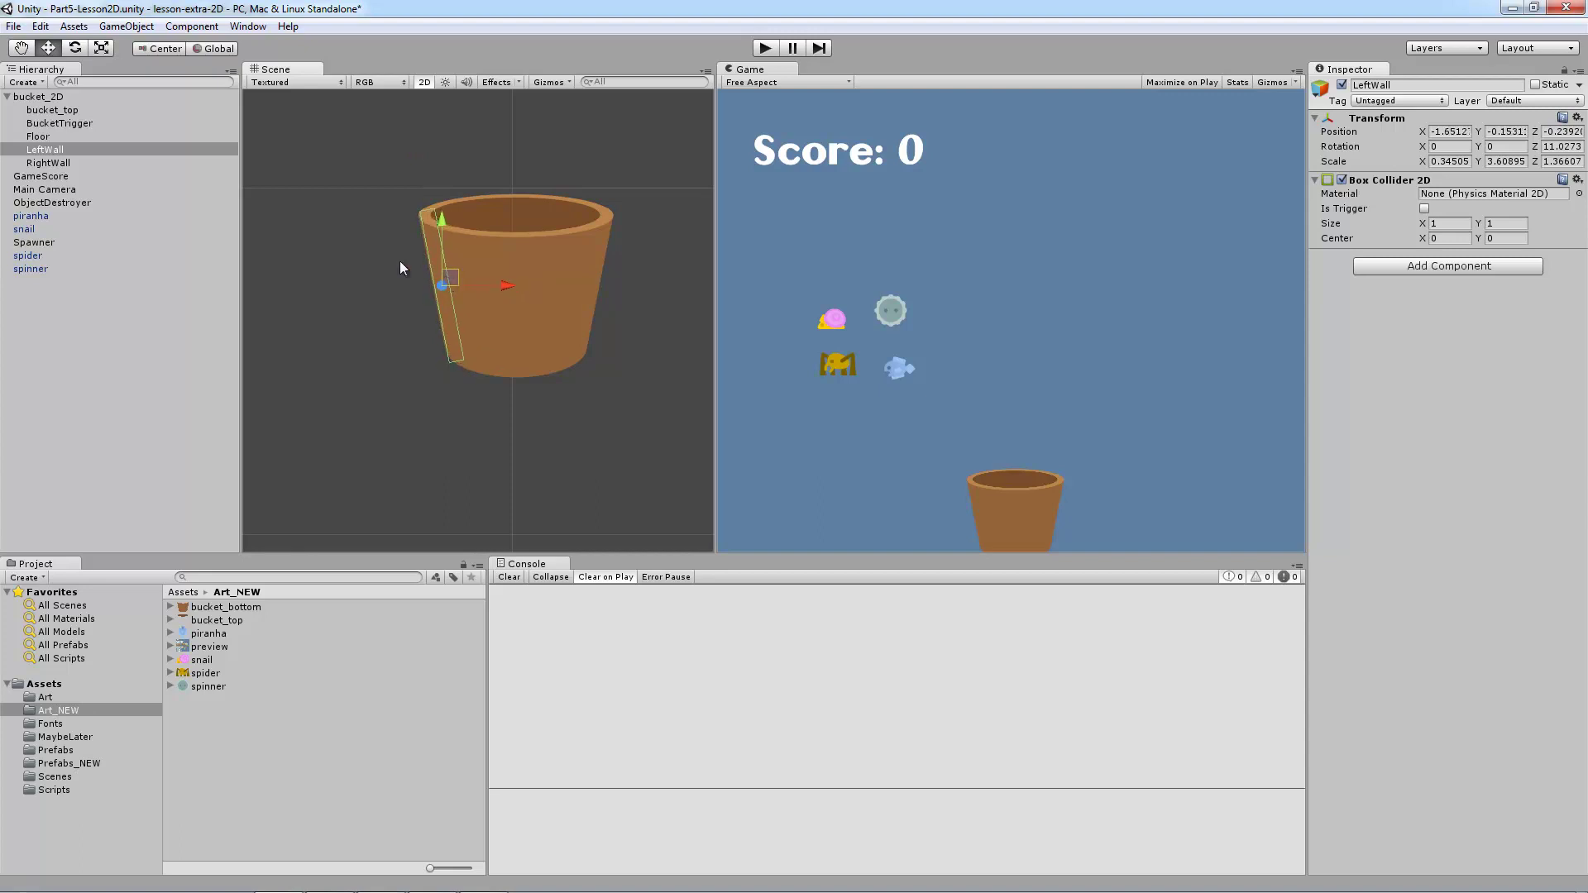
Delete the old RightWall collider from bucket_2D.
{"action": "left_click", "coordinate": [63, 163]}
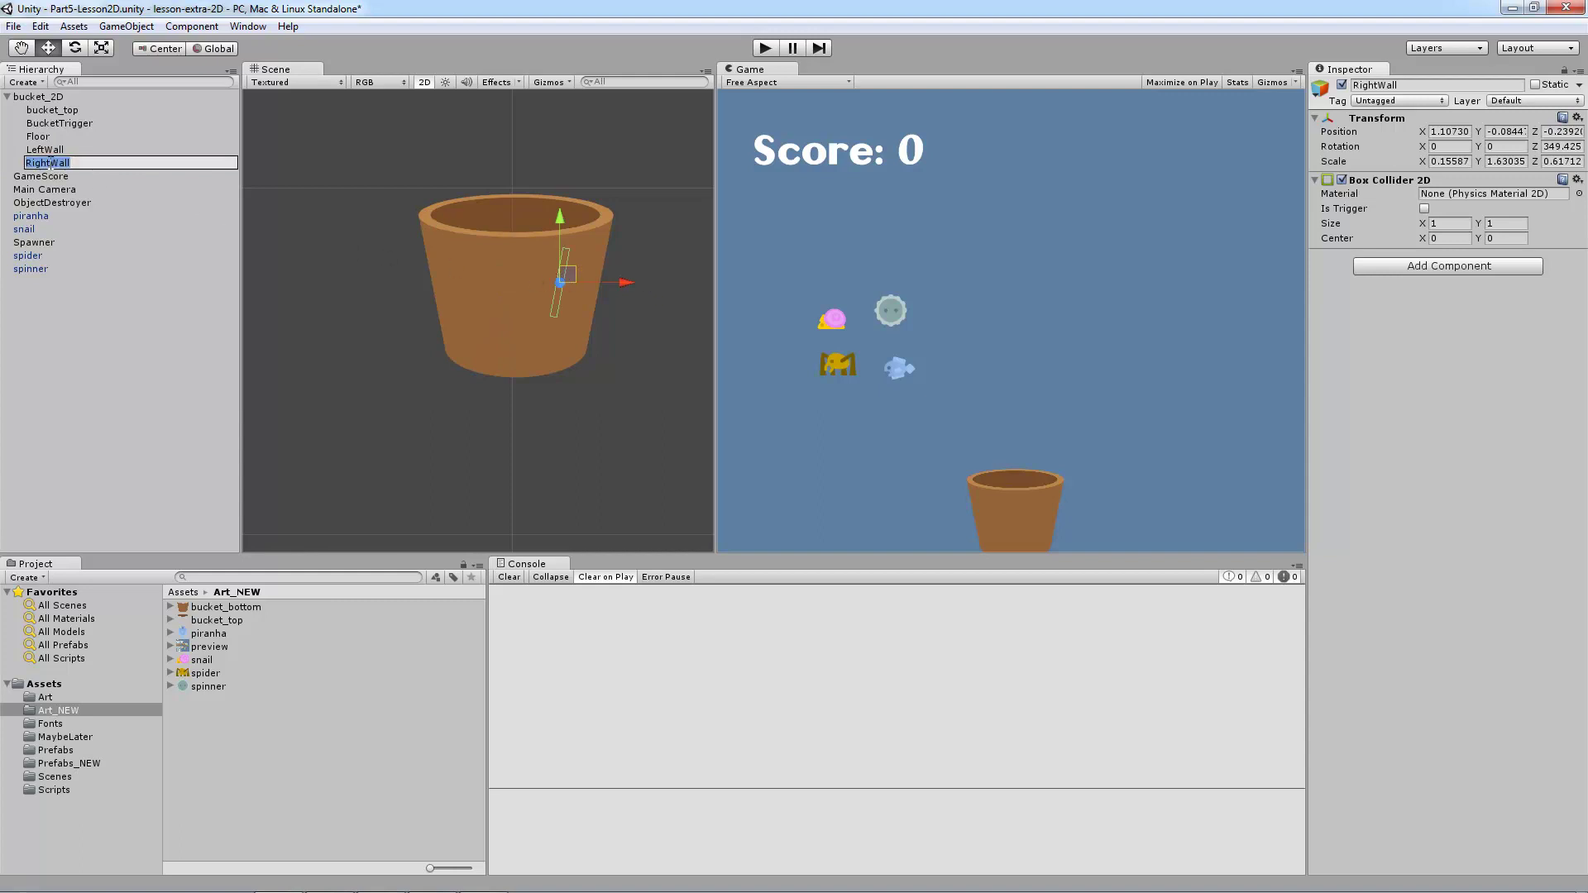
{"action": "key", "text": "Up"}
{"action": "key", "text": "Down"}
{"action": "key", "text": "Delete"}
Duplicate the resized LeftWall collider and rename the copy RightWall.
{"action": "left_click", "coordinate": [49, 152]}
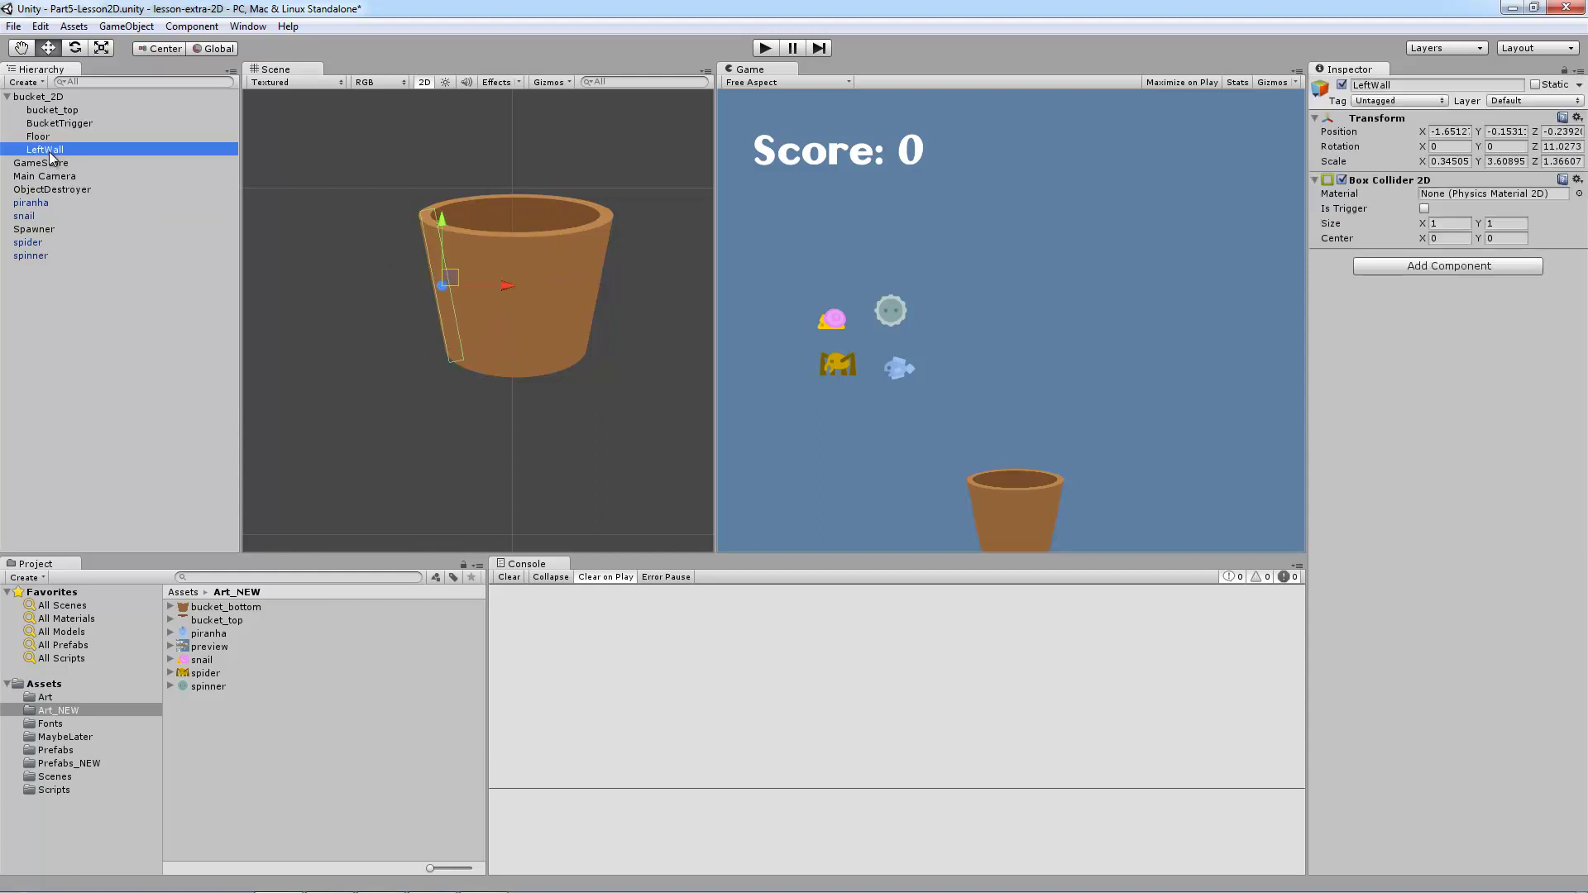
{"action": "key", "text": "ctrl+d"}
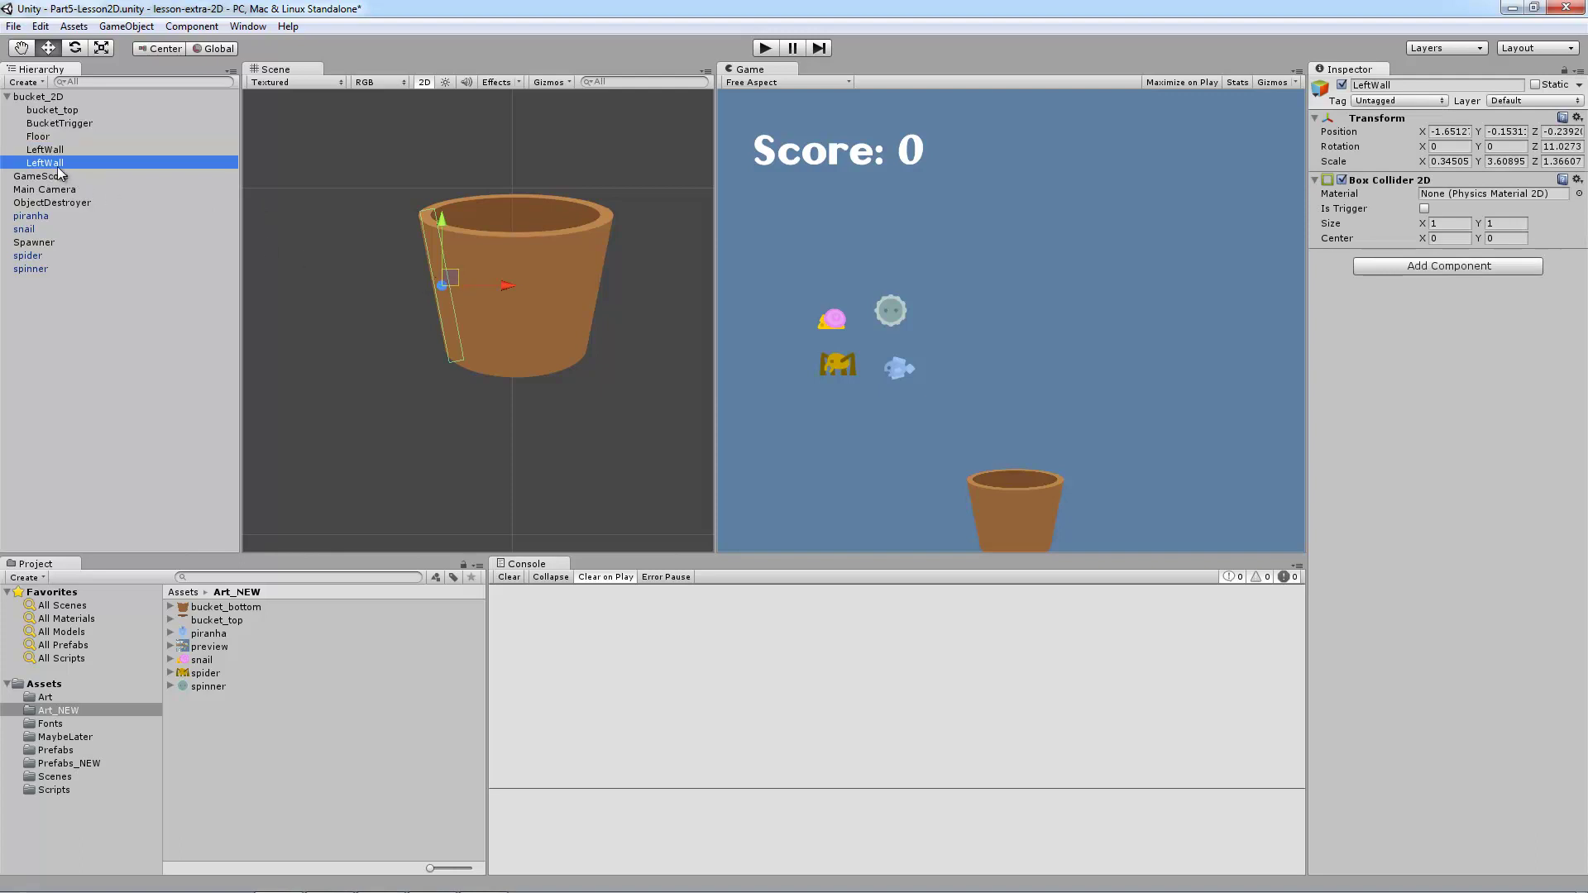
{"action": "left_click", "coordinate": [1372, 85]}
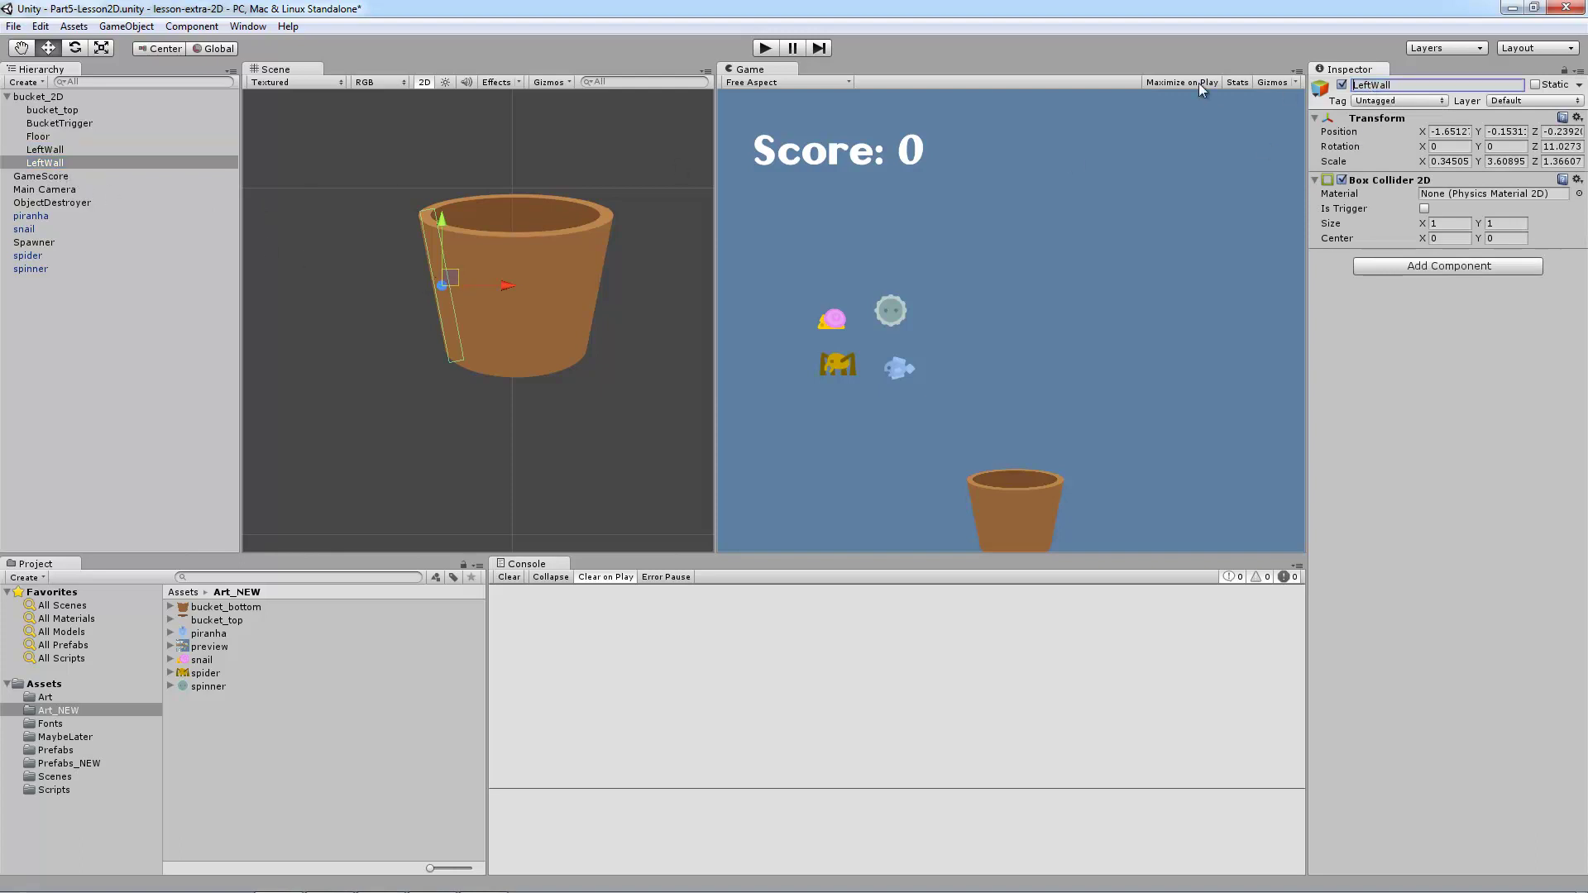
{"action": "key", "text": "Home"}
{"action": "key", "text": "Delete"}
{"action": "key", "text": "Delete"}
{"action": "key", "text": "Delete"}
{"action": "key", "text": "Delete"}
{"action": "type", "text": "Right"}
{"action": "key", "text": "Return"}
Move RightWall to the bucket's right edge at about X 1.89 and rotate it to about -11.7° along the slanted side.
{"action": "left_click_drag", "start_coordinate": [513, 286], "coordinate": [602, 279]}
{"action": "key", "text": "e"}
{"action": "key", "text": "w"}
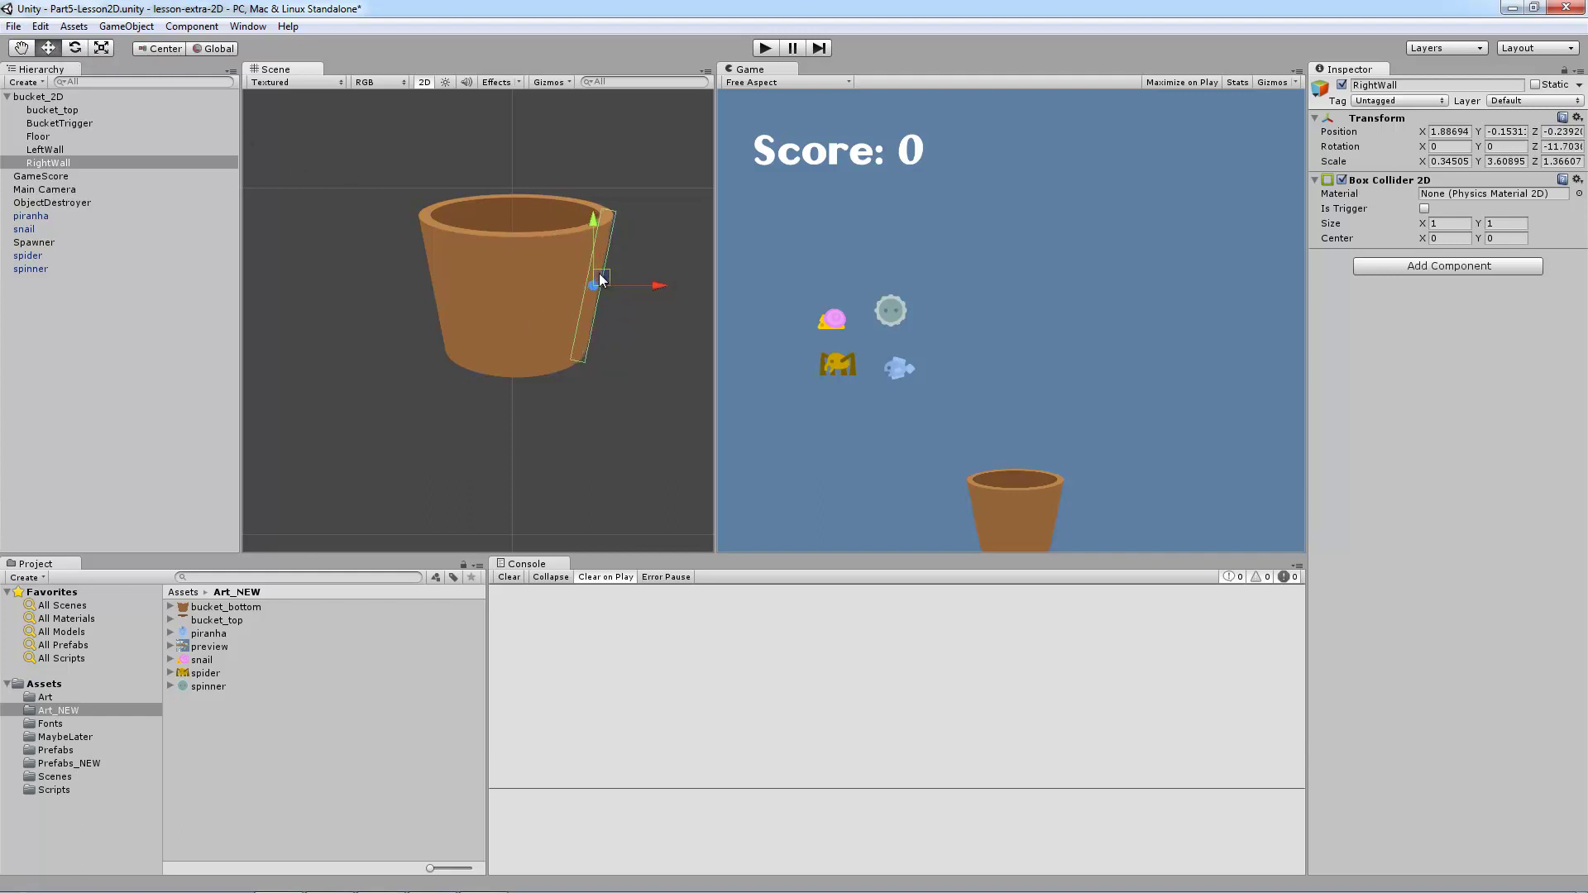
Try rotating the RightWall collider further and undo the rotation.
{"action": "key", "text": "e"}
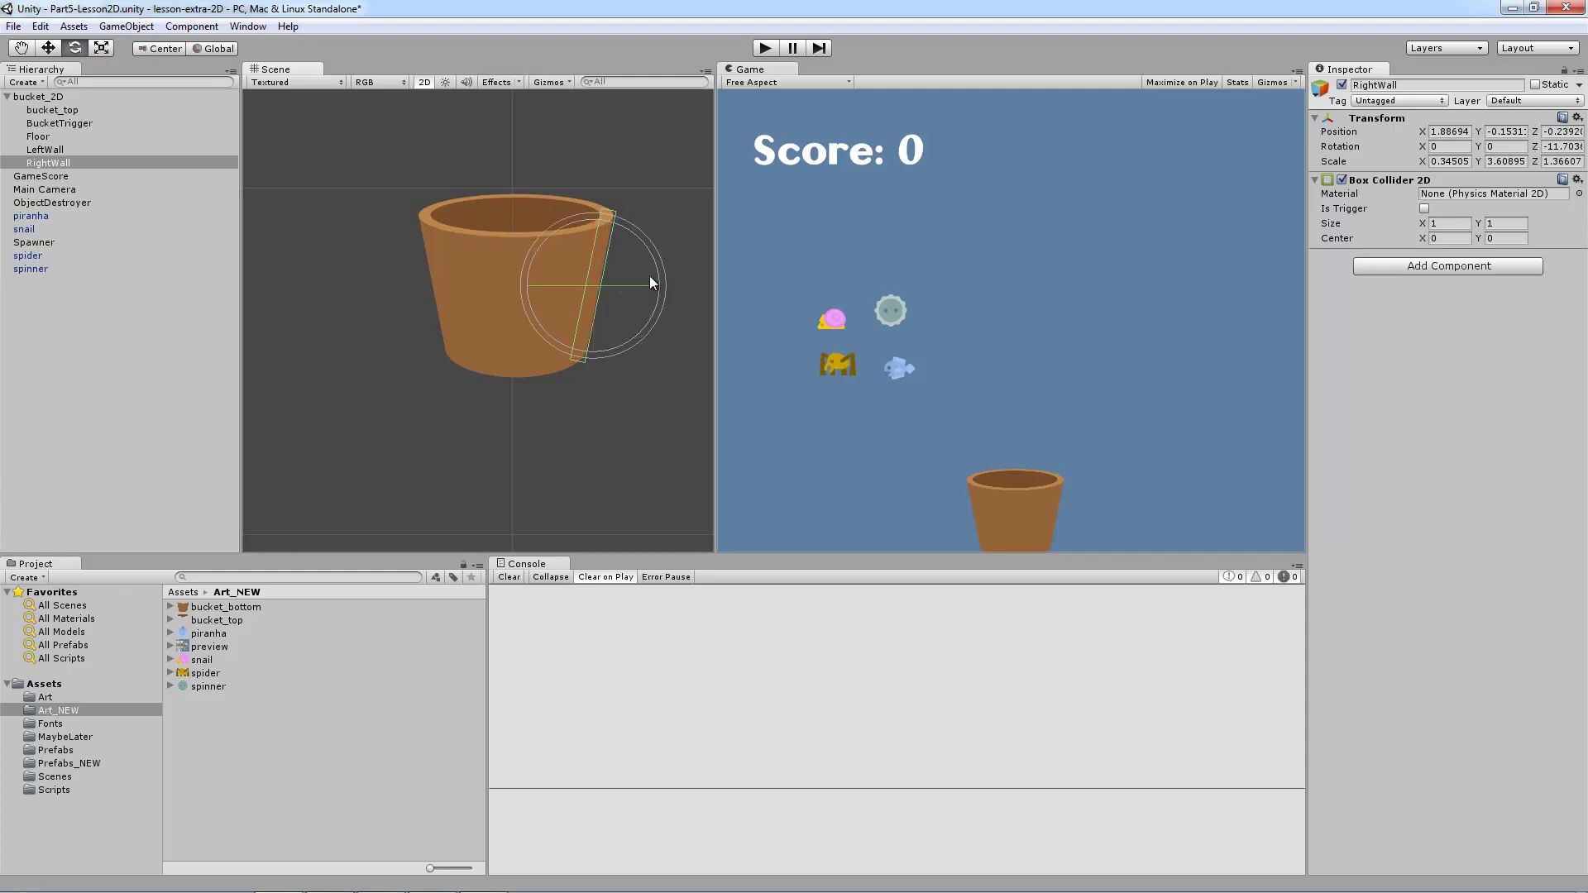
{"action": "left_click_drag", "start_coordinate": [653, 269], "coordinate": [652, 229]}
{"action": "key", "text": "ctrl+z"}
{"action": "key", "text": "r"}
{"action": "key", "text": "e"}
{"action": "key", "text": "r"}
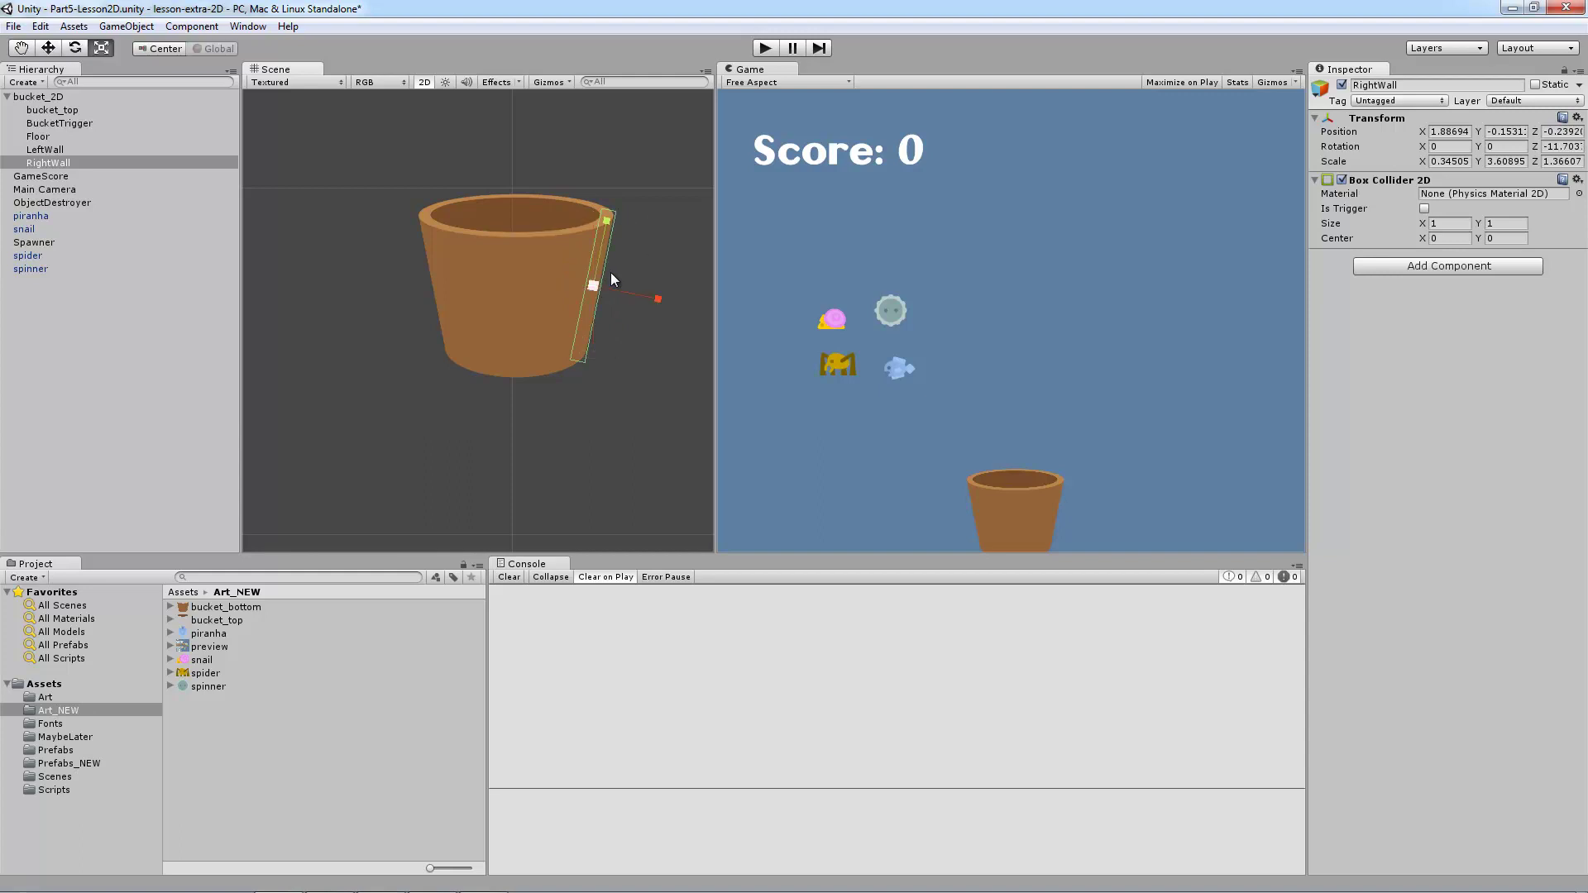
{"action": "key", "text": "w"}
{"action": "key", "text": "e"}
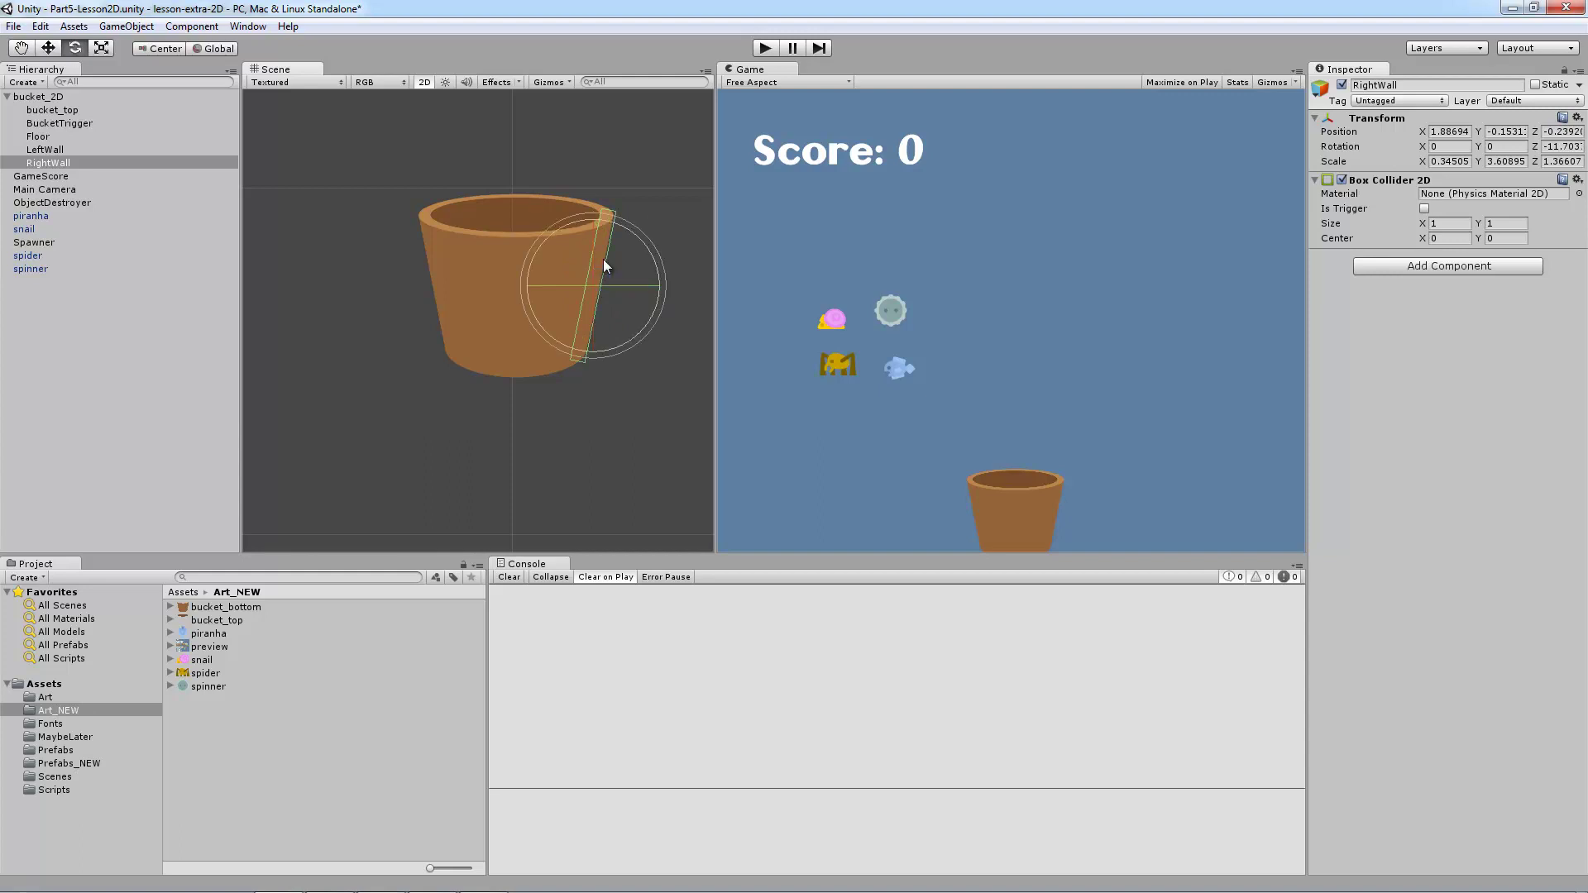
{"action": "key", "text": "r"}
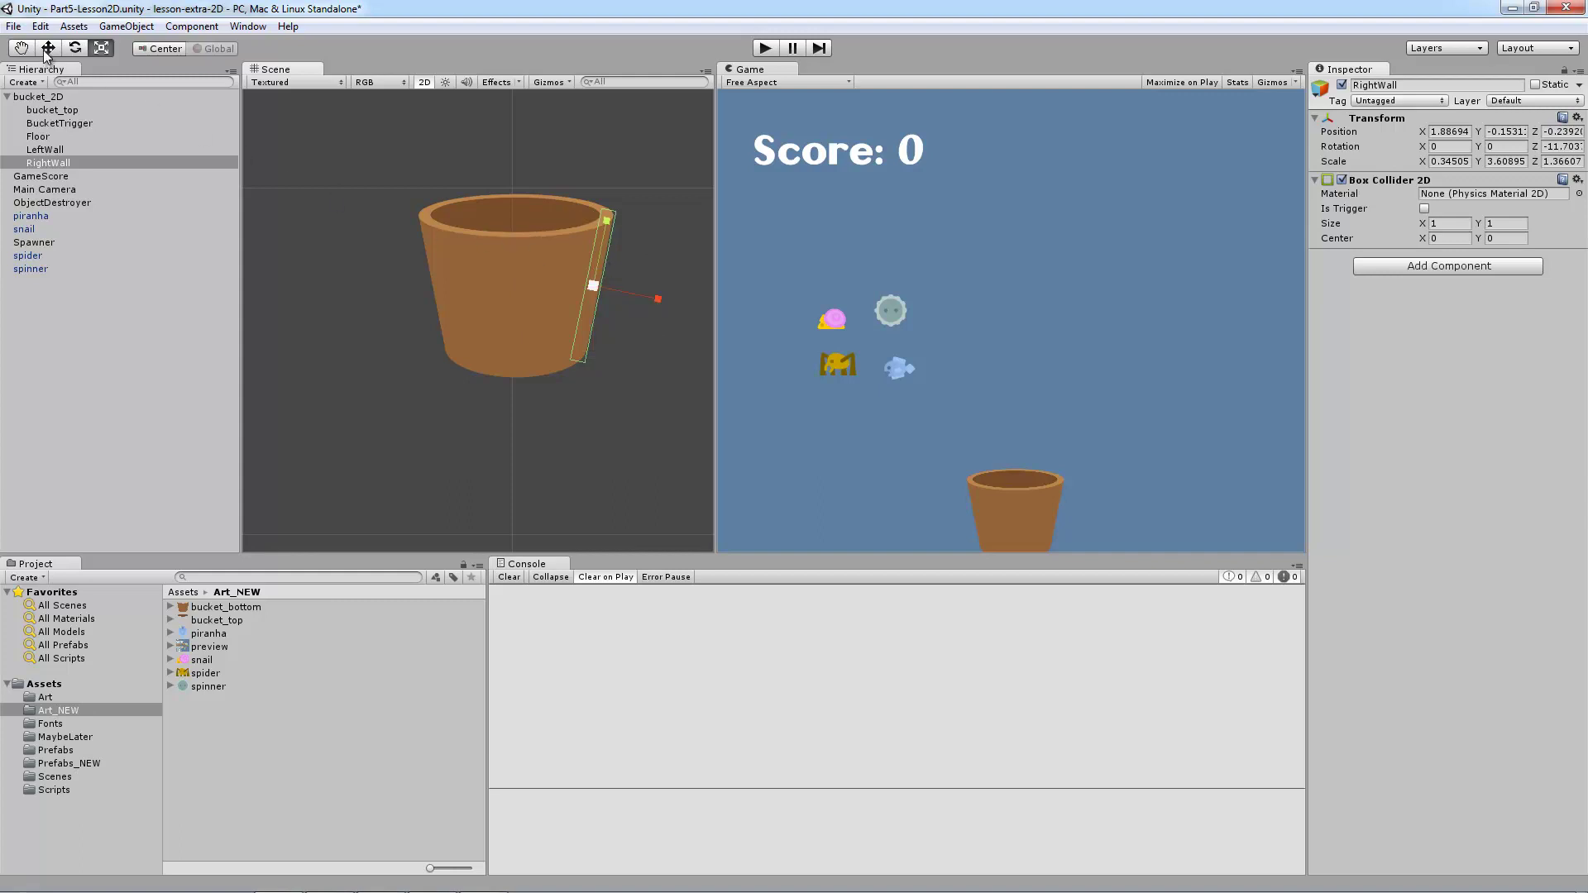
{"action": "left_click", "coordinate": [566, 255]}
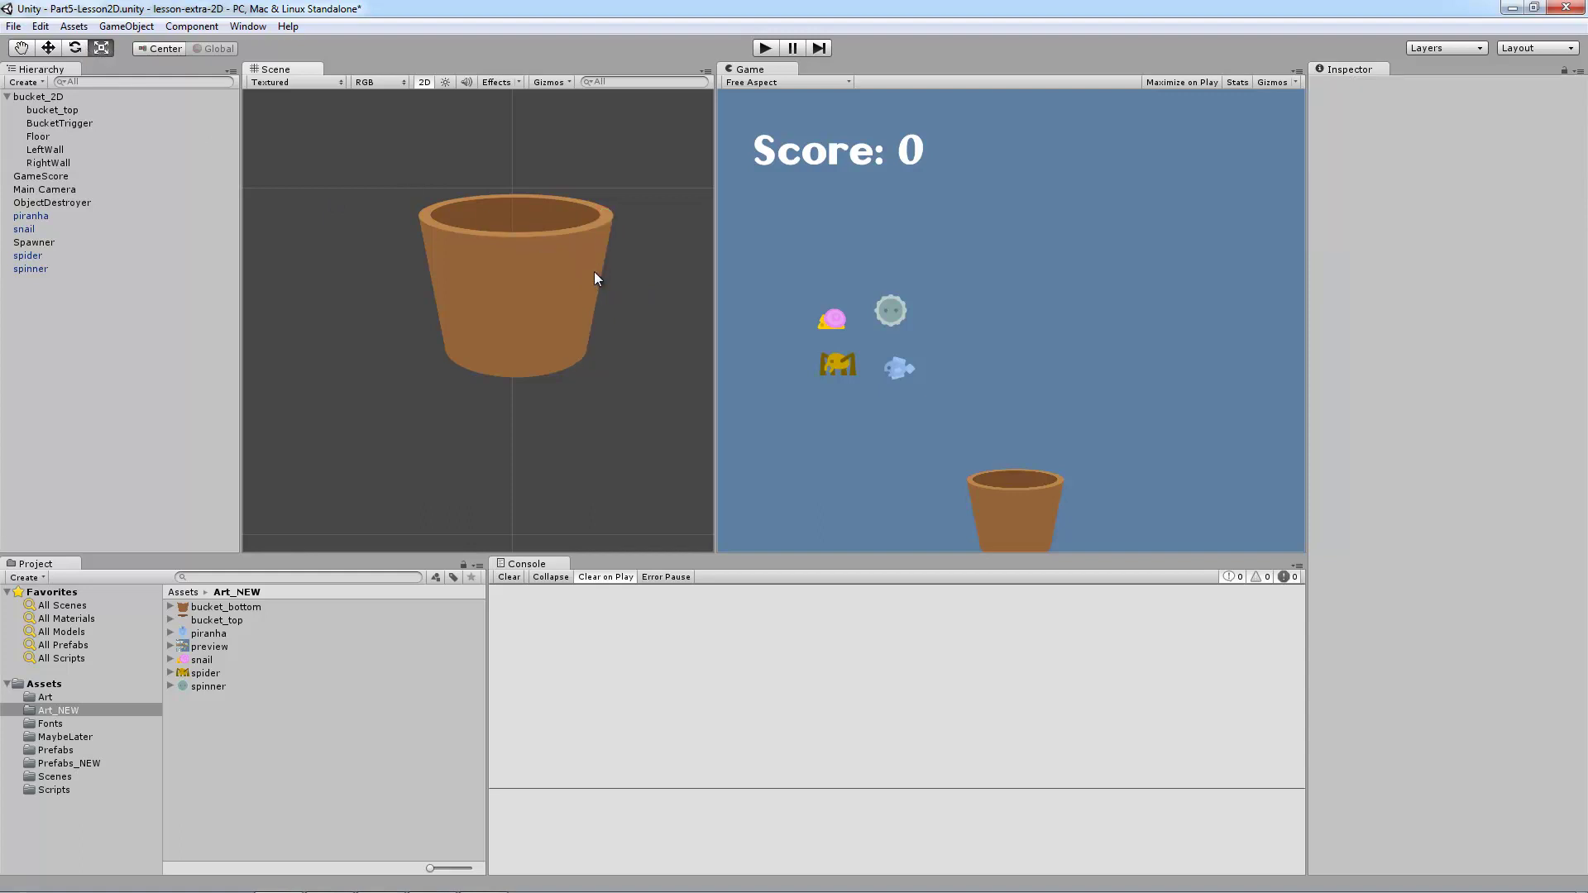
{"action": "left_click", "coordinate": [567, 291]}
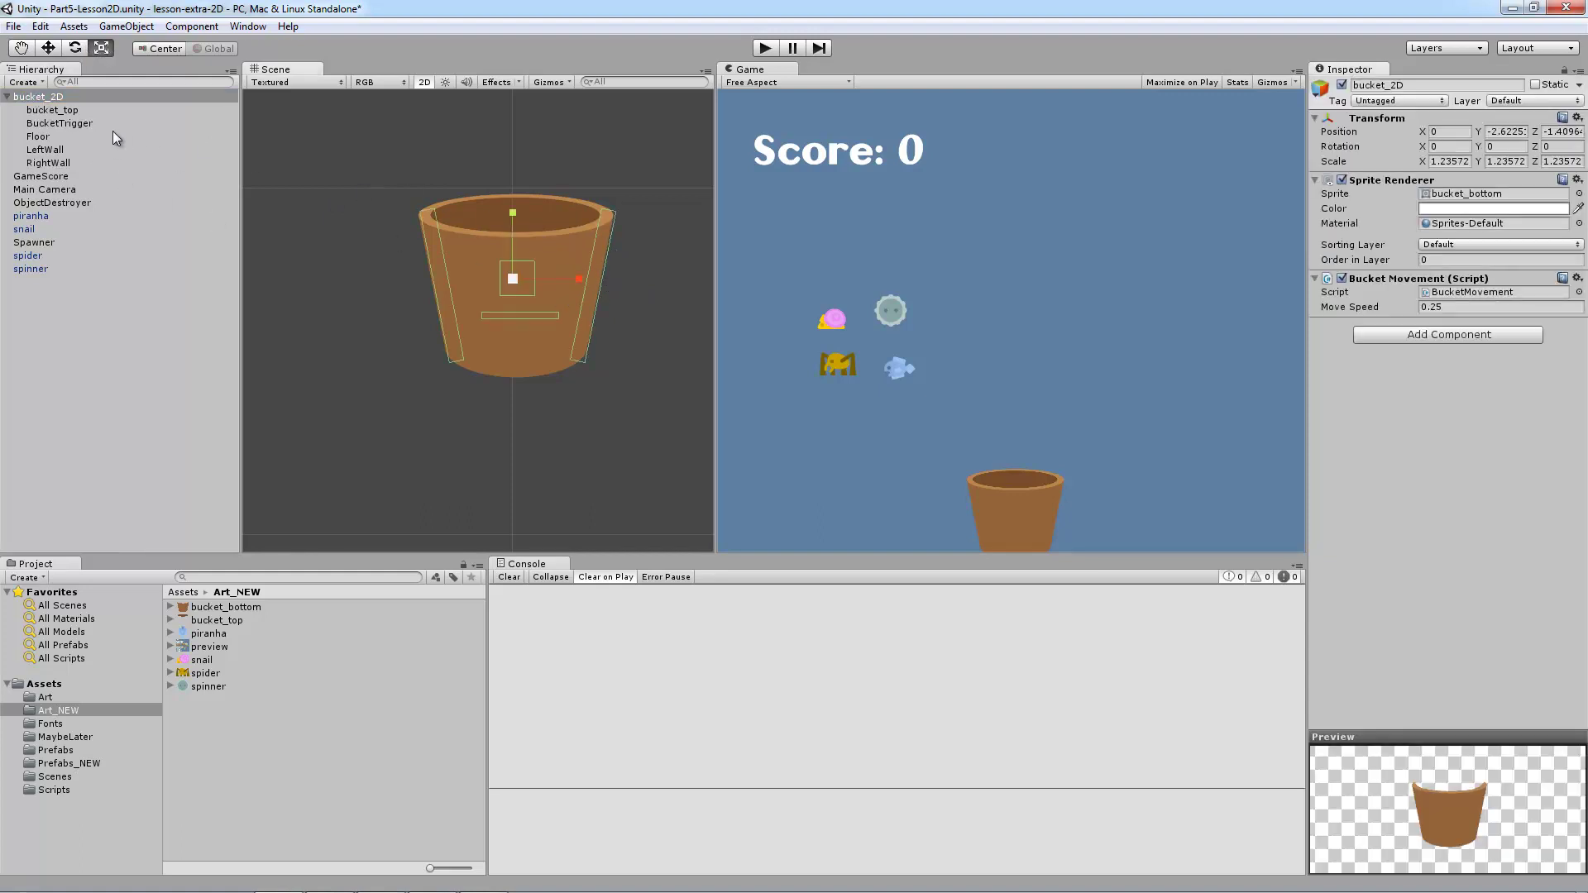
{"action": "left_click", "coordinate": [43, 161]}
{"action": "key", "text": "w"}
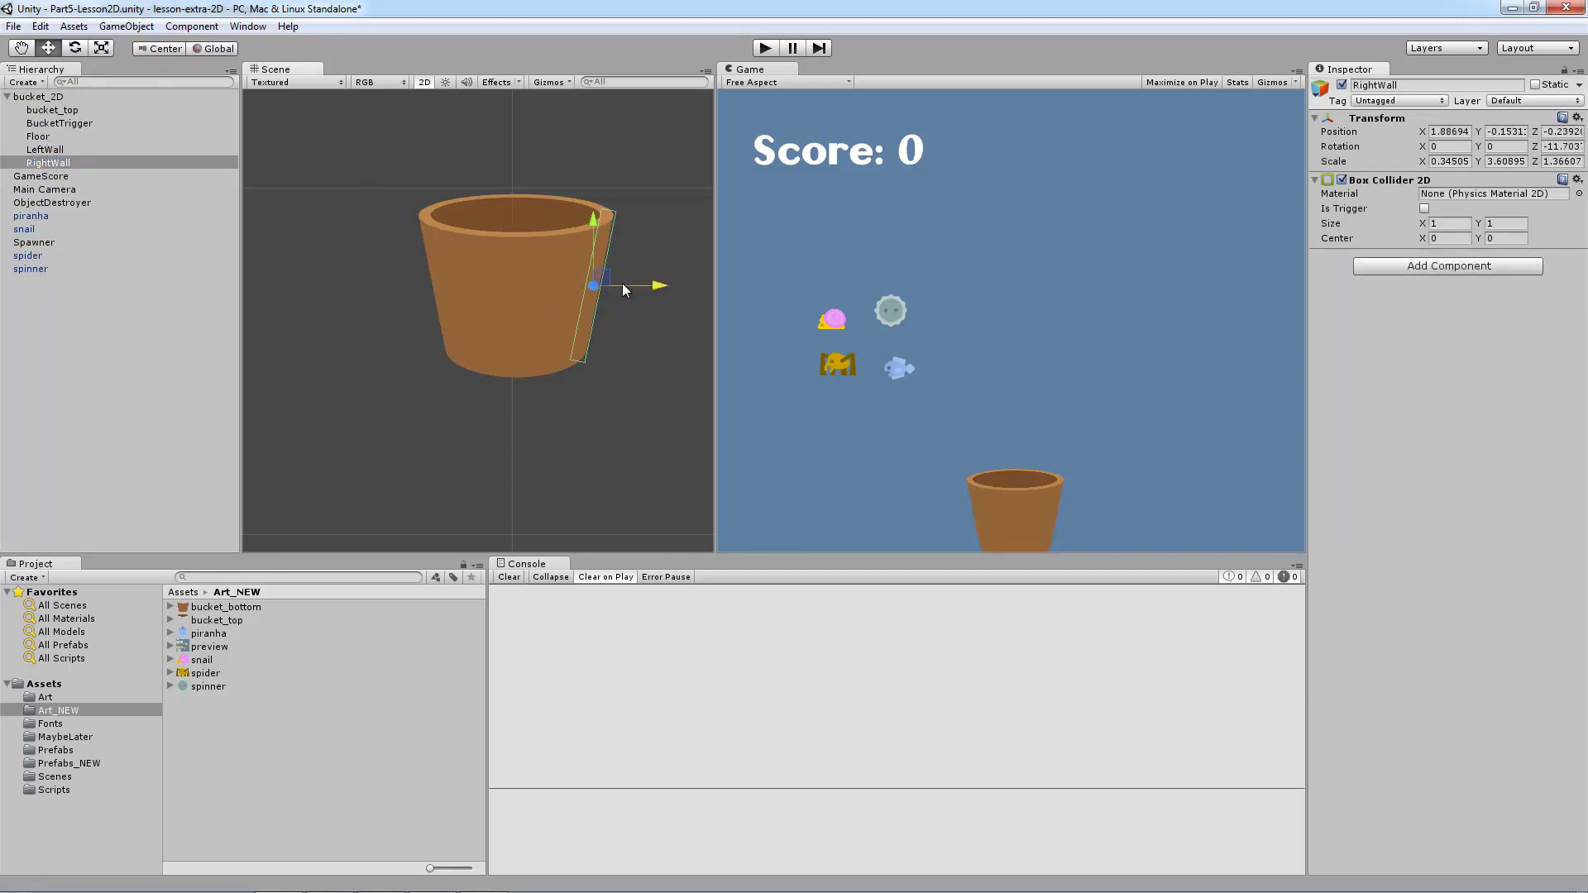
Scale up the Floor collider to span the bucket's base and move it down to the bucket's bottom edge.
{"action": "left_click", "coordinate": [57, 136]}
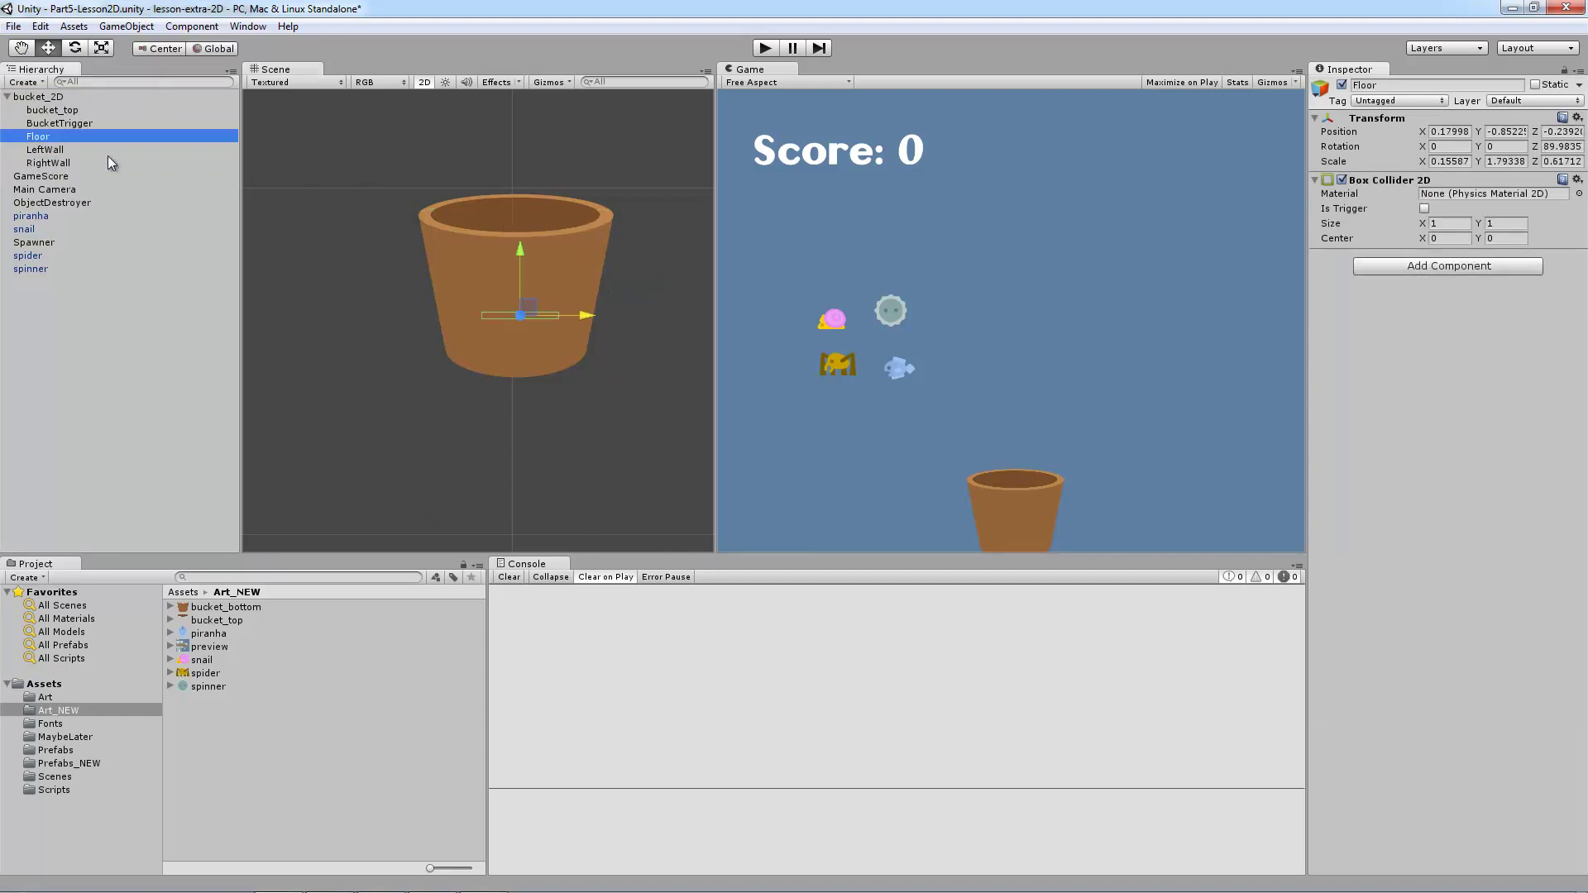
{"action": "key", "text": "t"}
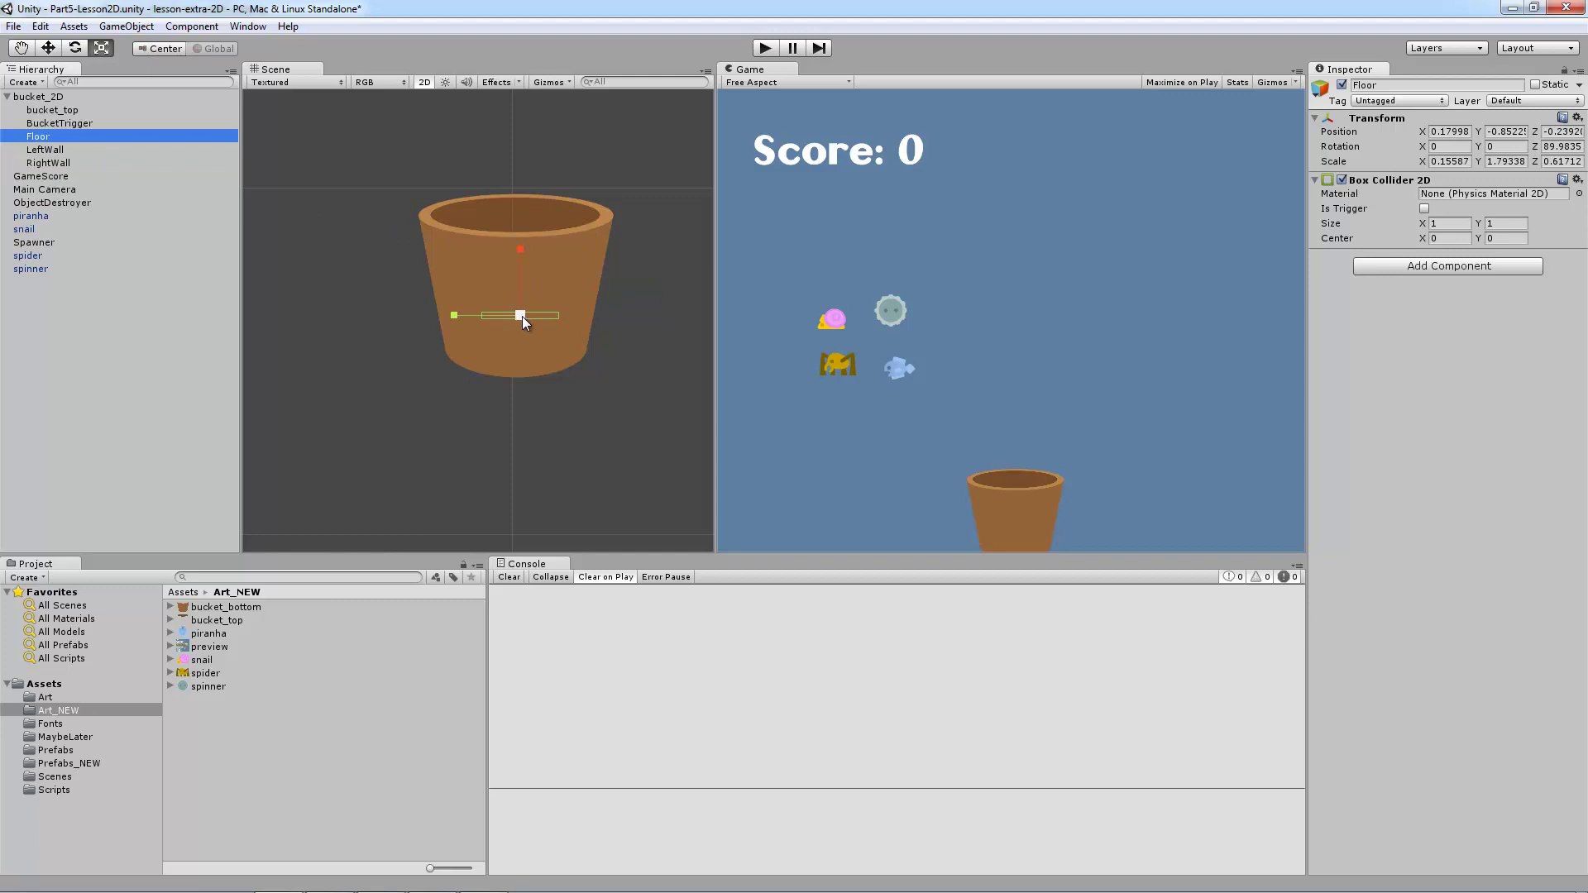
{"action": "left_click_drag", "start_coordinate": [523, 316], "coordinate": [525, 354]}
{"action": "key", "text": "w"}
{"action": "left_click", "coordinate": [539, 316]}
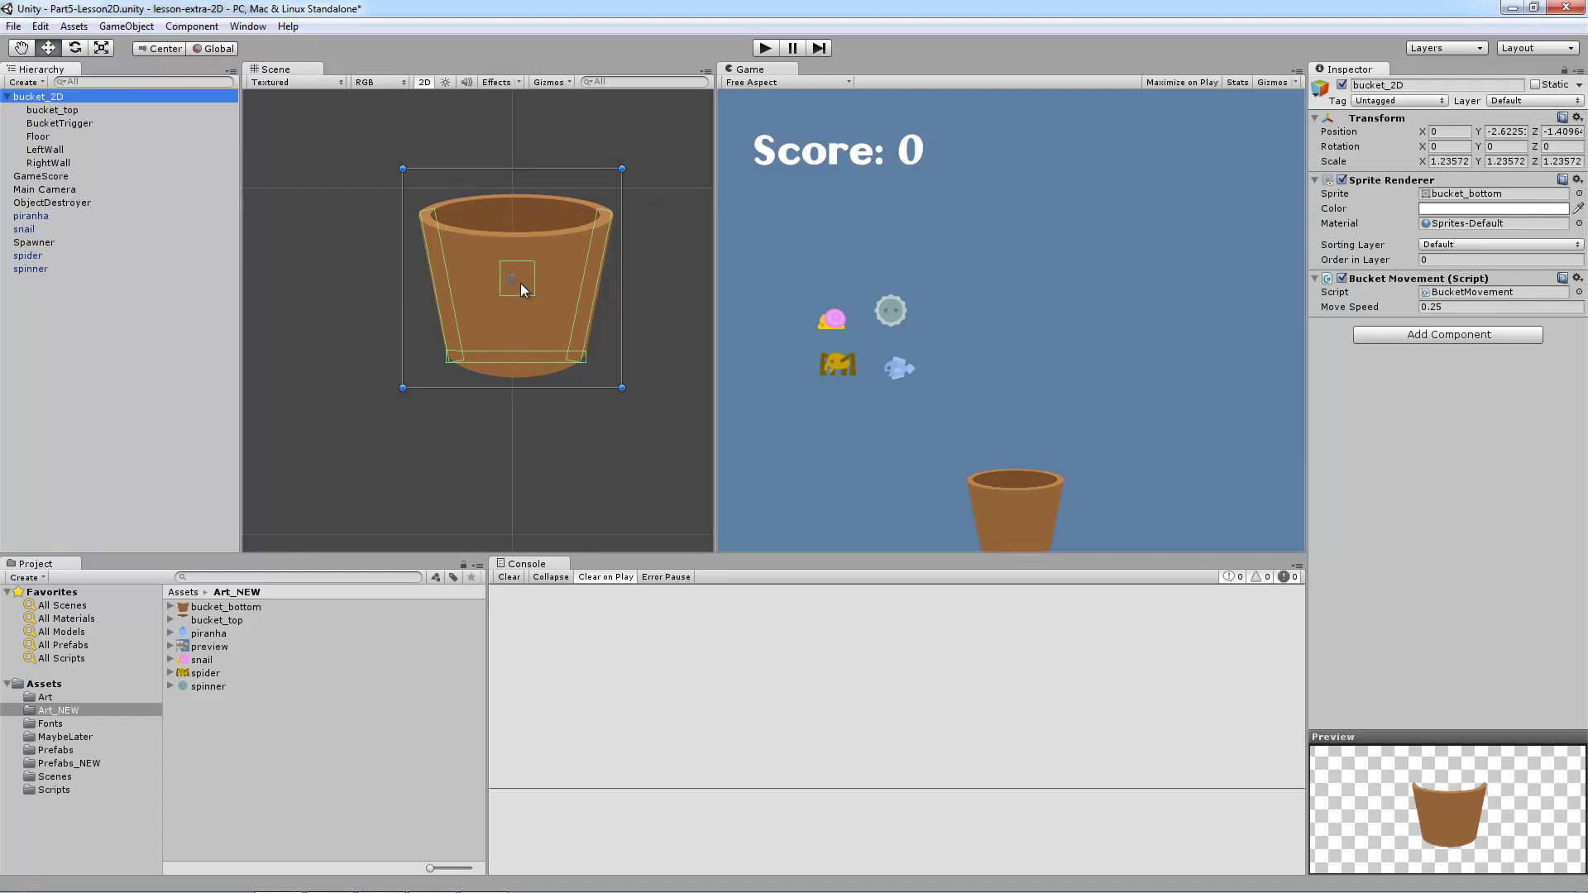
{"action": "left_click", "coordinate": [509, 359]}
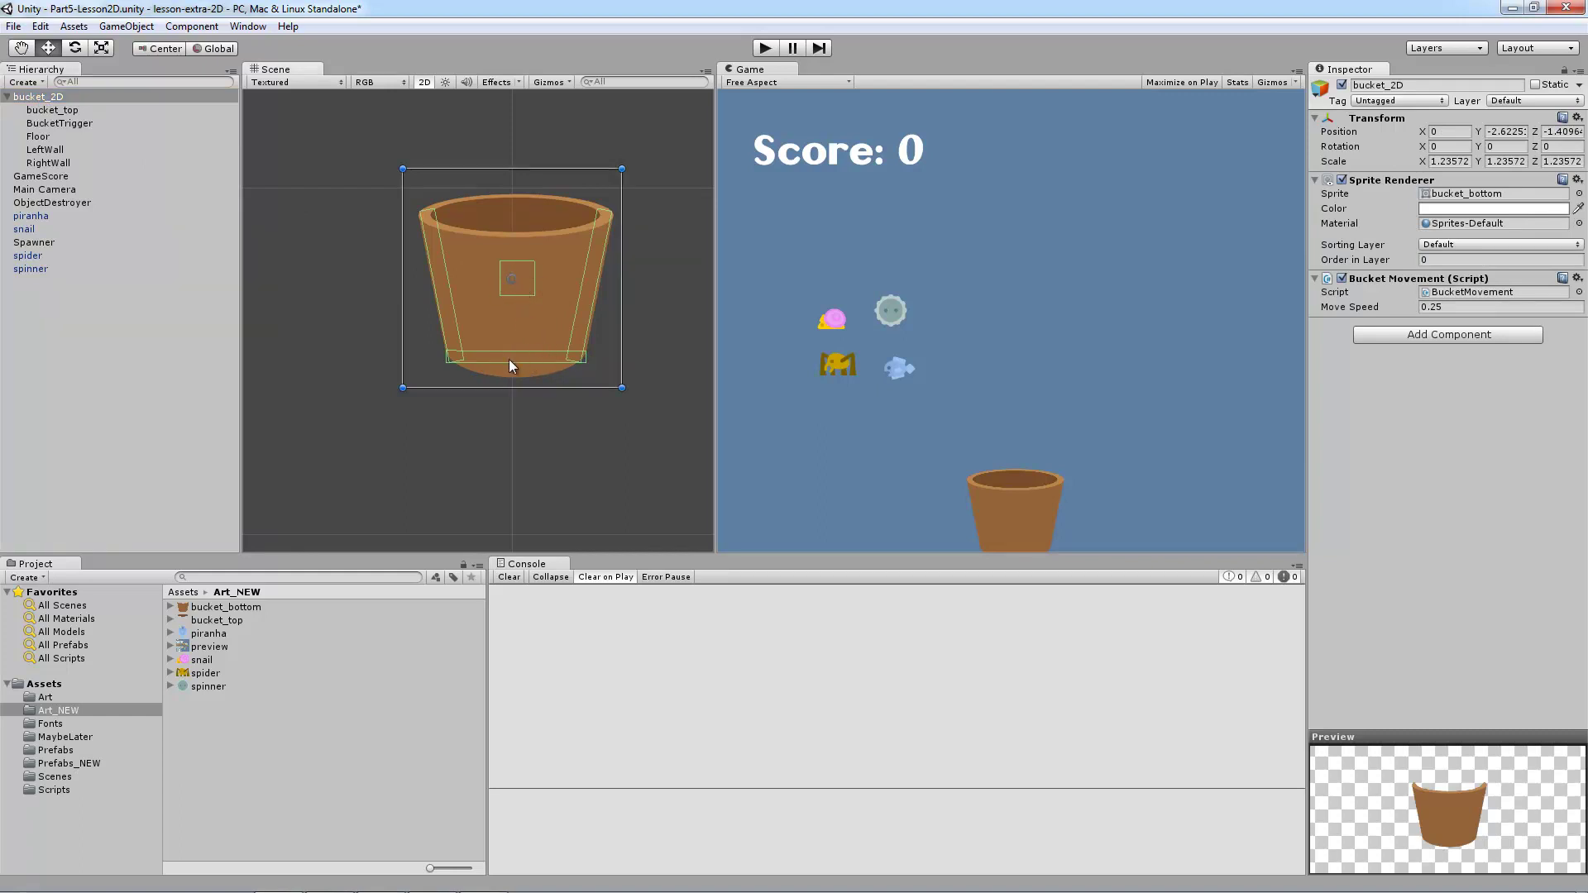
{"action": "left_click", "coordinate": [48, 138]}
{"action": "left_click_drag", "start_coordinate": [511, 299], "coordinate": [516, 306]}
{"action": "left_click", "coordinate": [38, 97]}
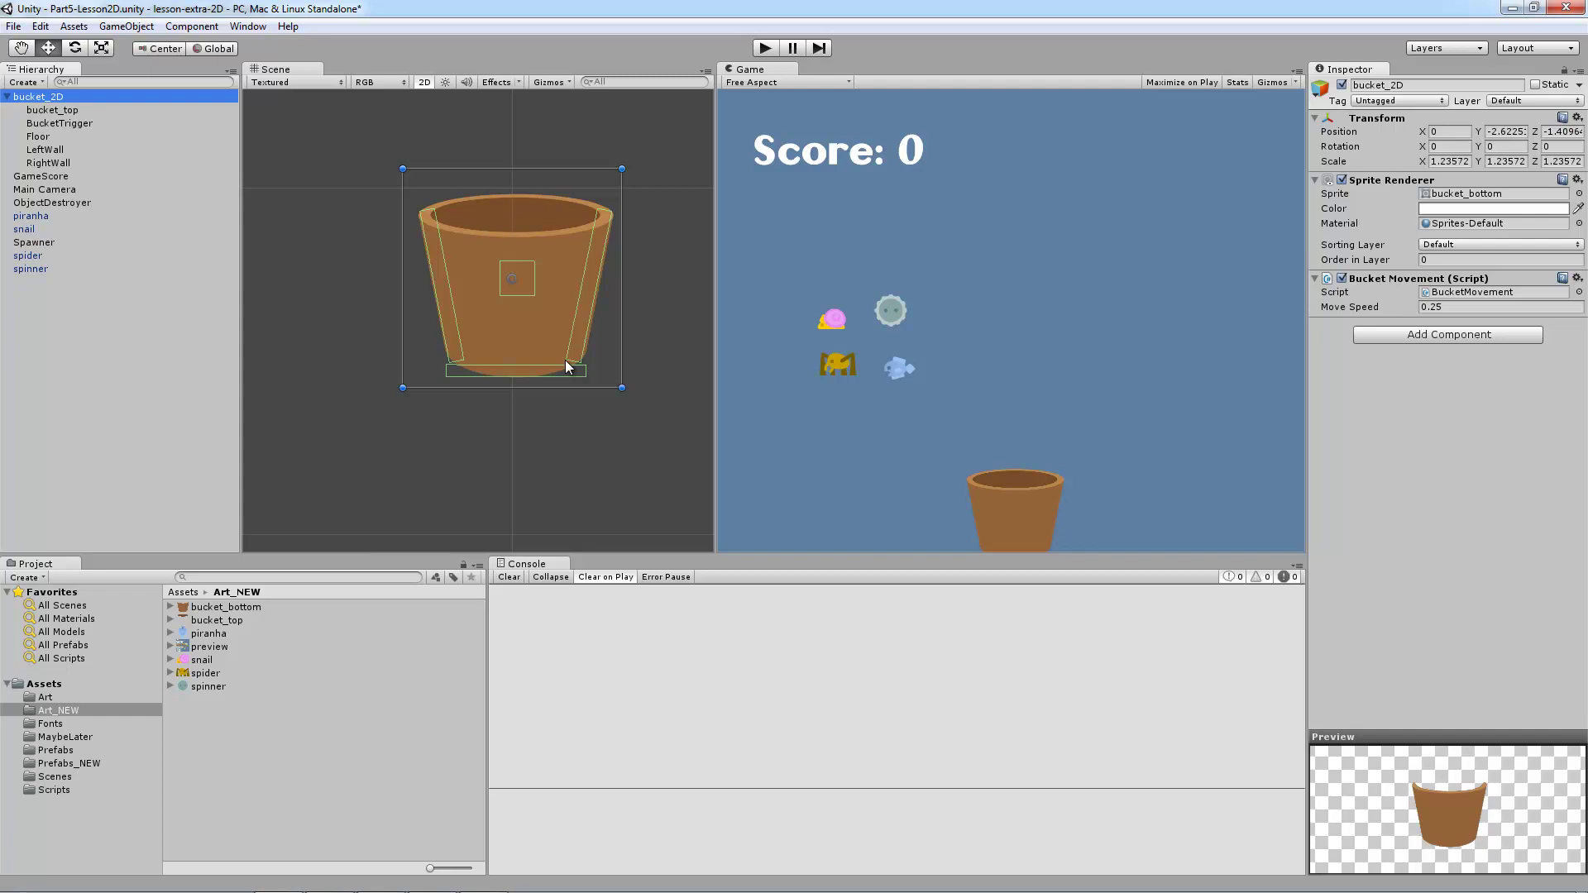
Scale the BucketTrigger collider up uniformly to about 1.66 inside the bucket.
{"action": "left_click", "coordinate": [60, 123]}
{"action": "left_click", "coordinate": [56, 98]}
{"action": "scroll", "coordinate": [588, 347], "scroll_direction": "up", "scroll_amount": 3}
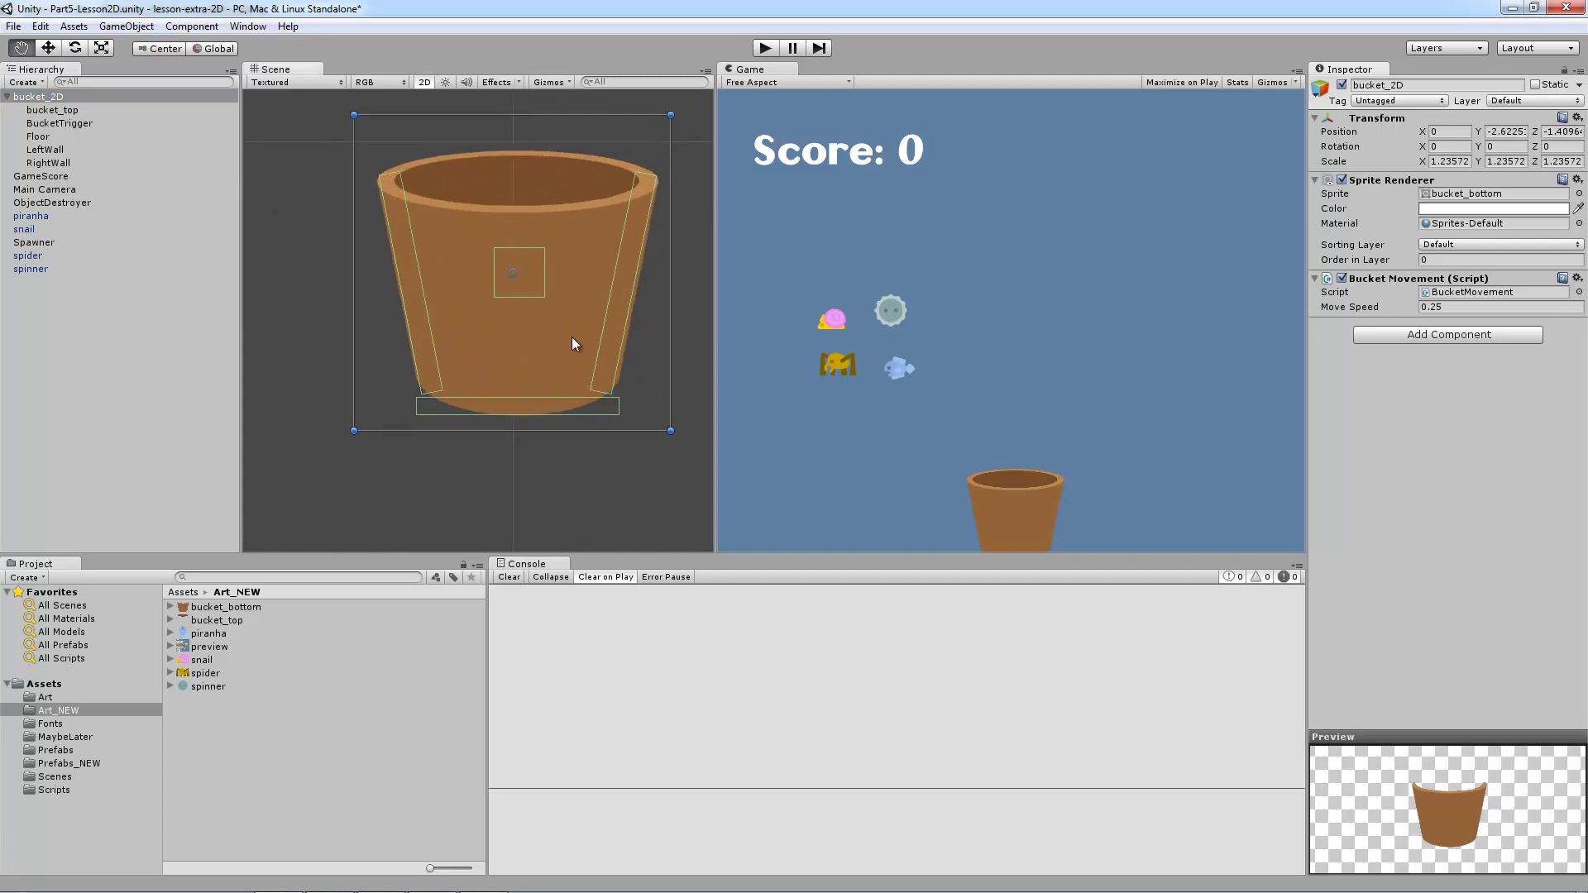
{"action": "scroll", "coordinate": [563, 345], "scroll_direction": "down", "scroll_amount": 2}
{"action": "scroll", "coordinate": [486, 346], "scroll_direction": "down", "scroll_amount": 1}
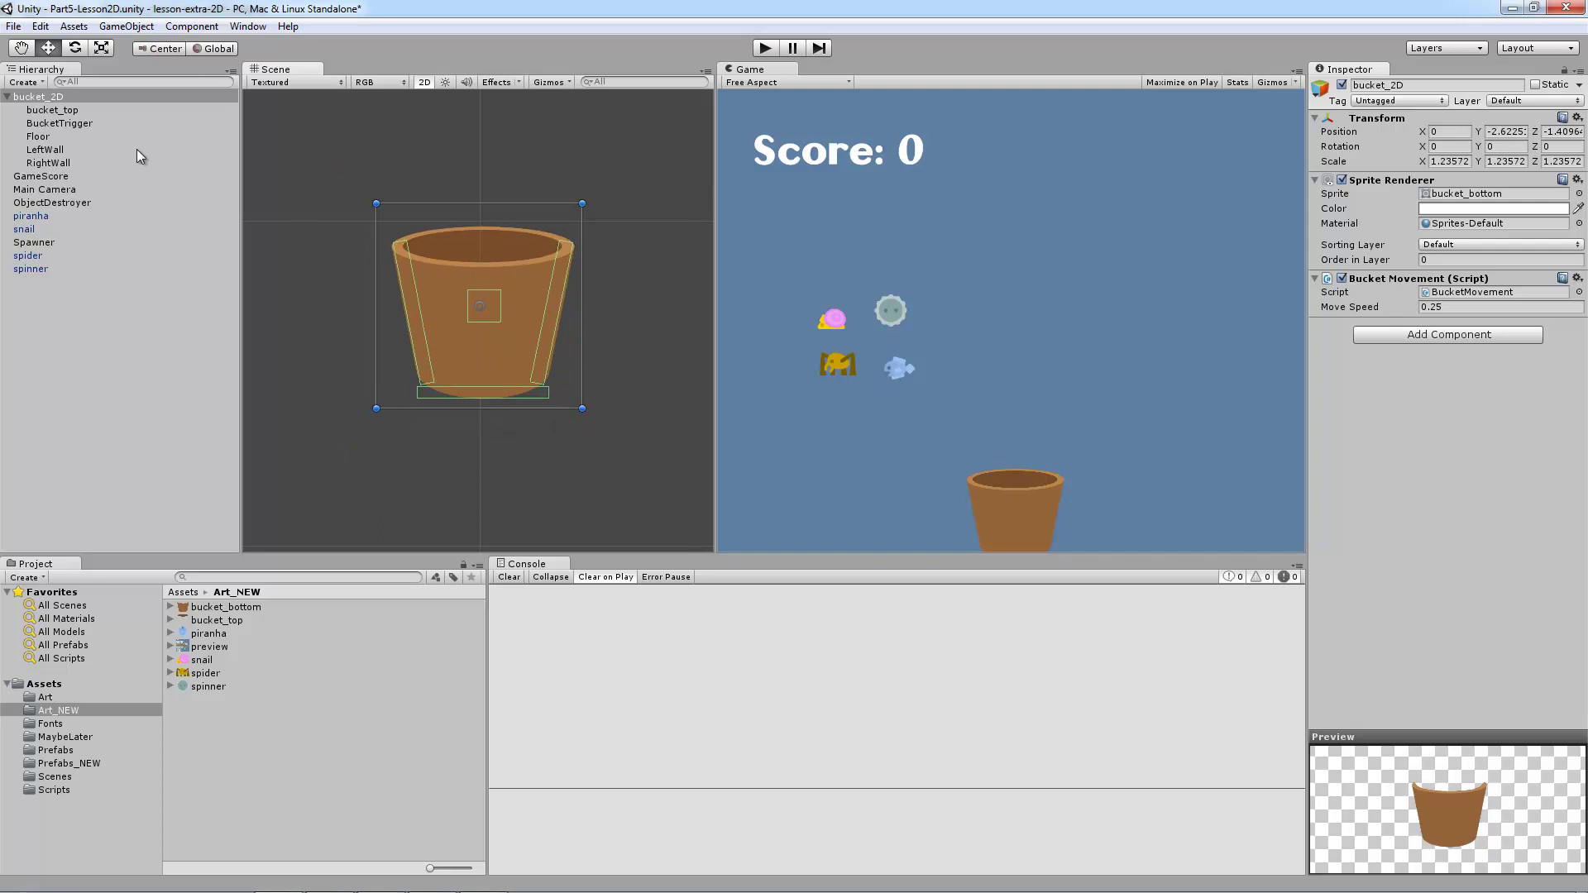
{"action": "left_click", "coordinate": [59, 123]}
{"action": "key", "text": "e"}
{"action": "key", "text": "r"}
{"action": "left_click_drag", "start_coordinate": [484, 306], "coordinate": [513, 287]}
{"action": "key", "text": "w"}
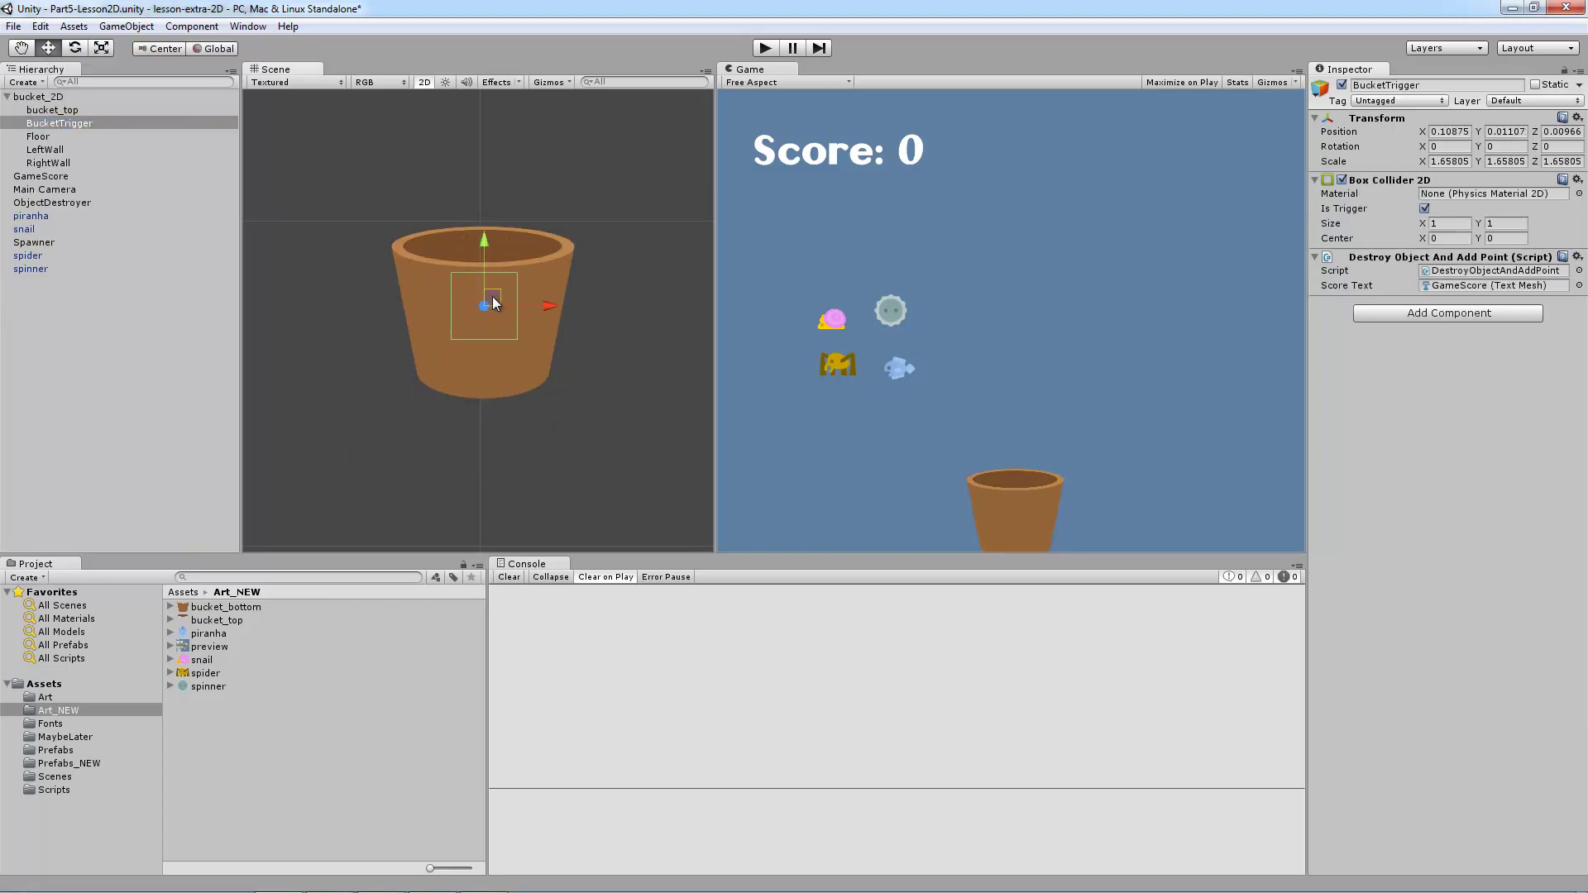
Lower the BucketTrigger collider toward the middle of the bucket and compare its placement with the bucket's other colliders.
{"action": "left_click_drag", "start_coordinate": [494, 304], "coordinate": [494, 307]}
{"action": "left_click", "coordinate": [37, 96]}
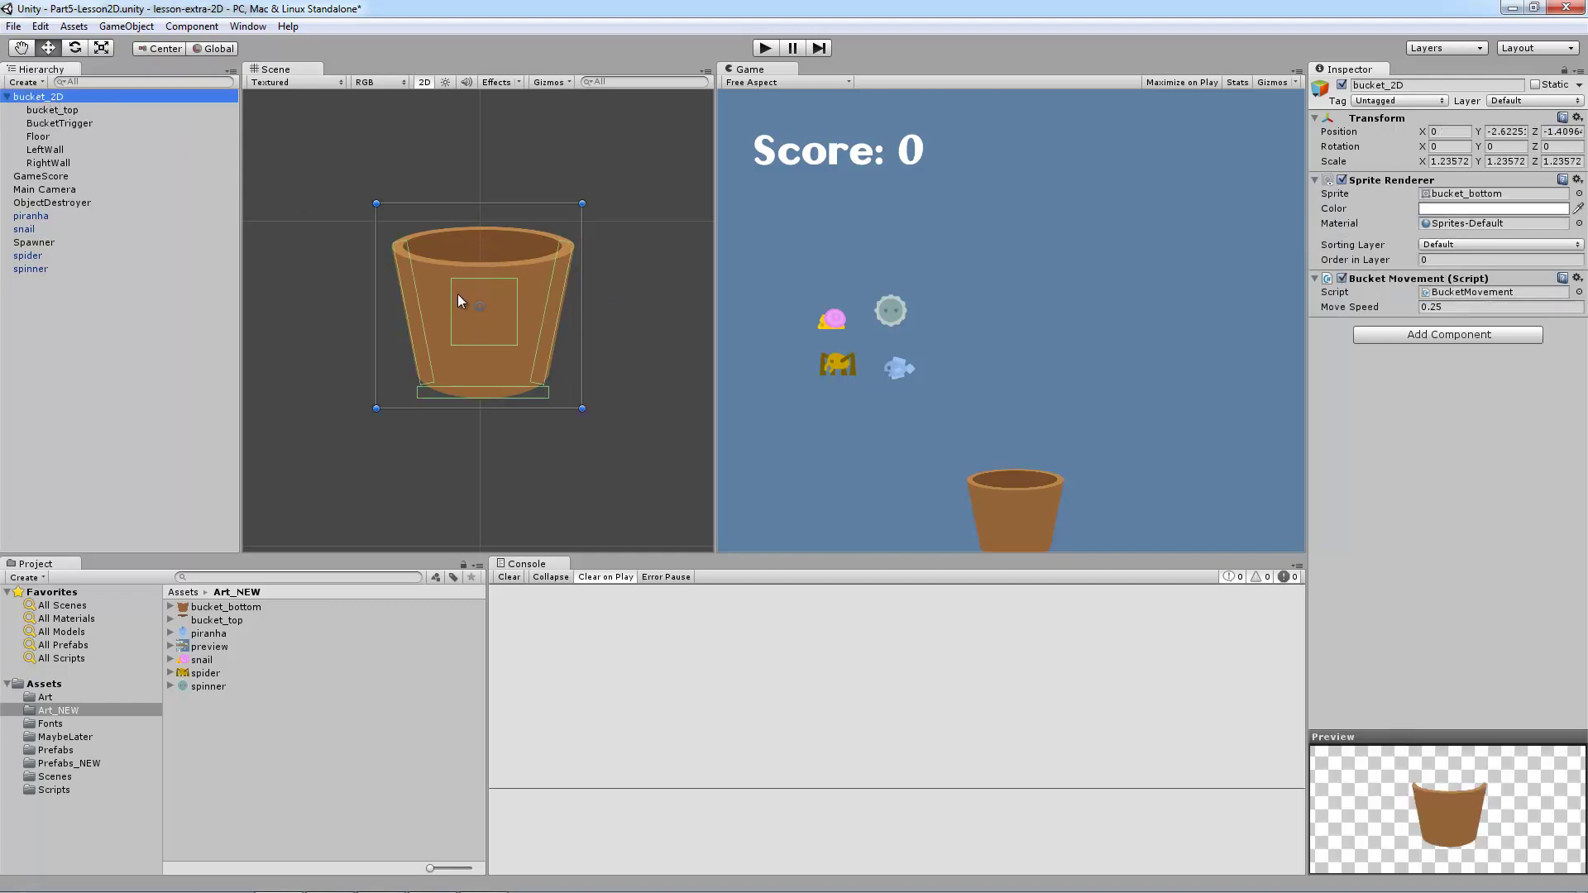
{"action": "left_click", "coordinate": [60, 124]}
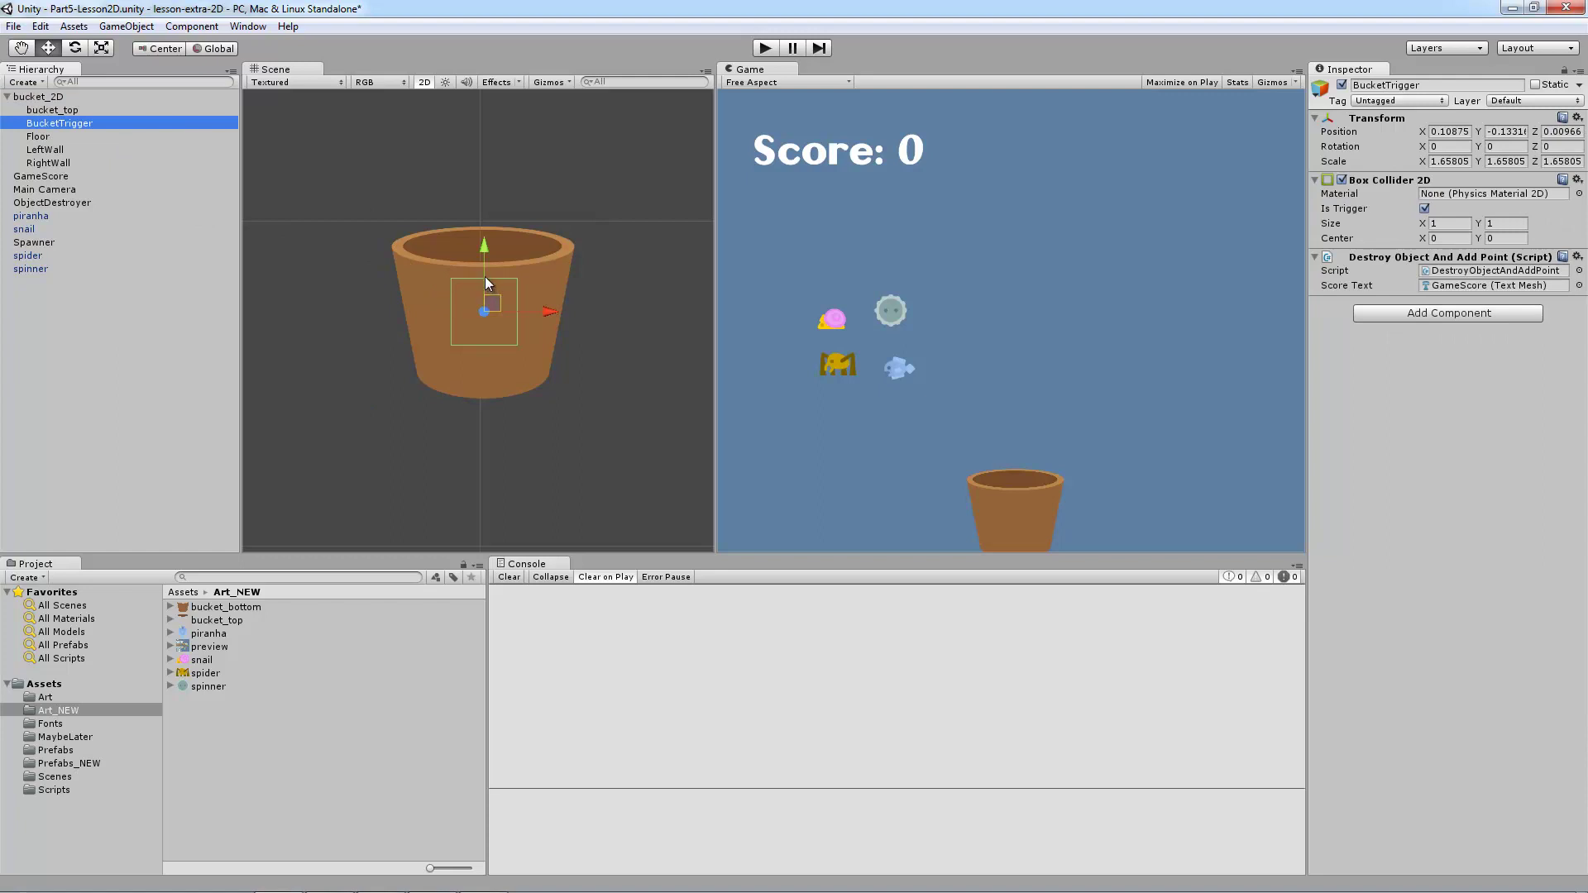
{"action": "left_click_drag", "start_coordinate": [487, 281], "coordinate": [484, 290]}
{"action": "left_click", "coordinate": [65, 98]}
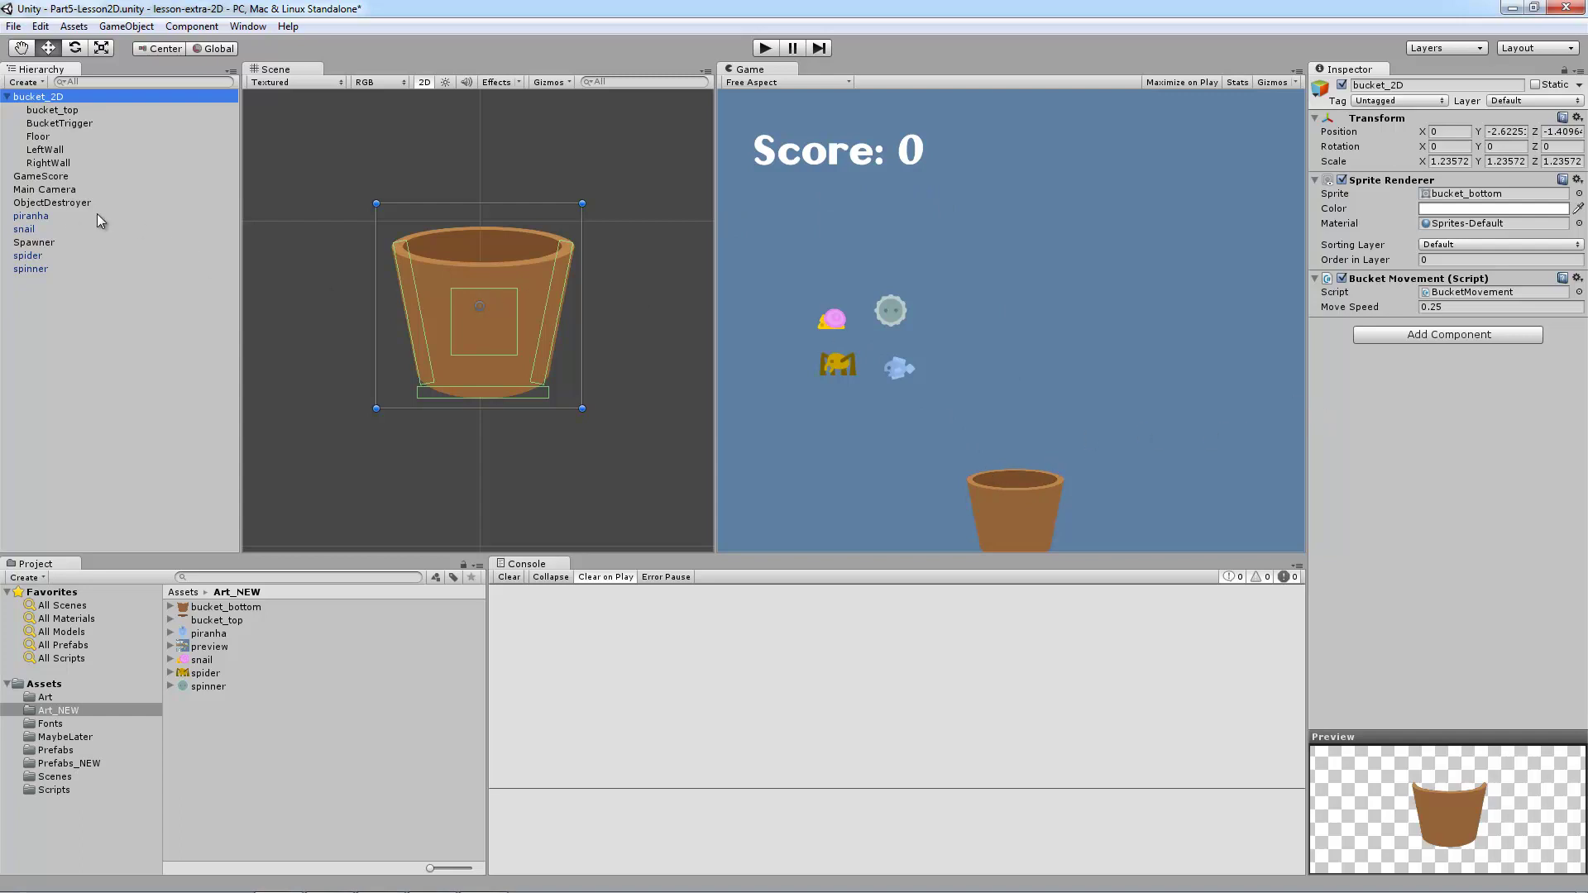
Move the piranha, snail, spider and spinner sprites together to a spot above and slightly left of the bucket.
{"action": "left_click", "coordinate": [39, 215]}
{"action": "left_click", "coordinate": [557, 185]}
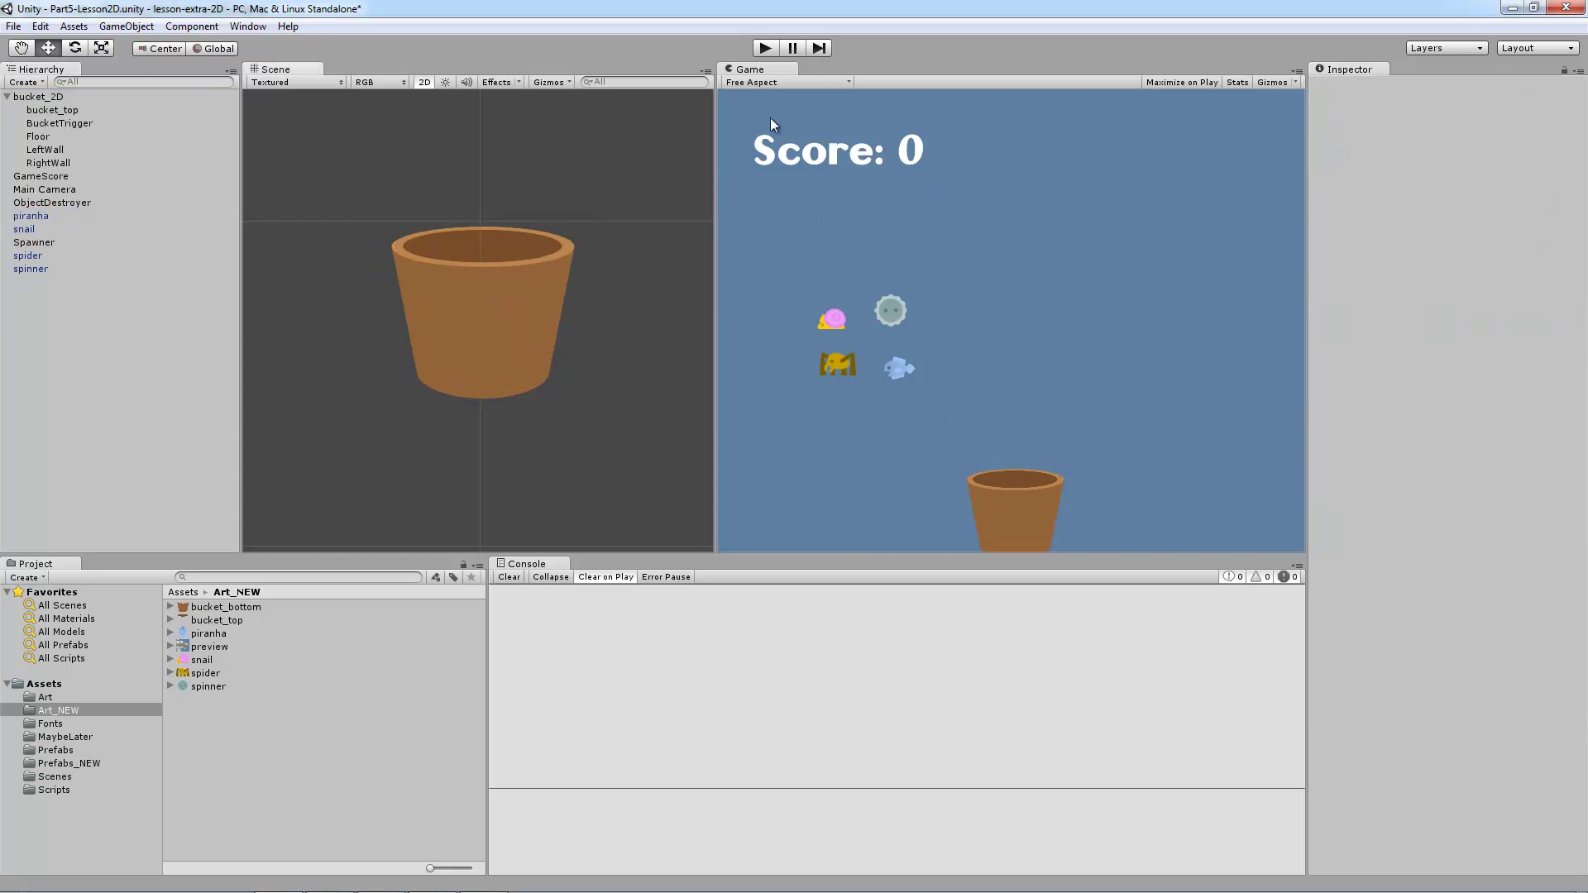
{"action": "scroll", "coordinate": [419, 220], "scroll_direction": "down", "scroll_amount": 5}
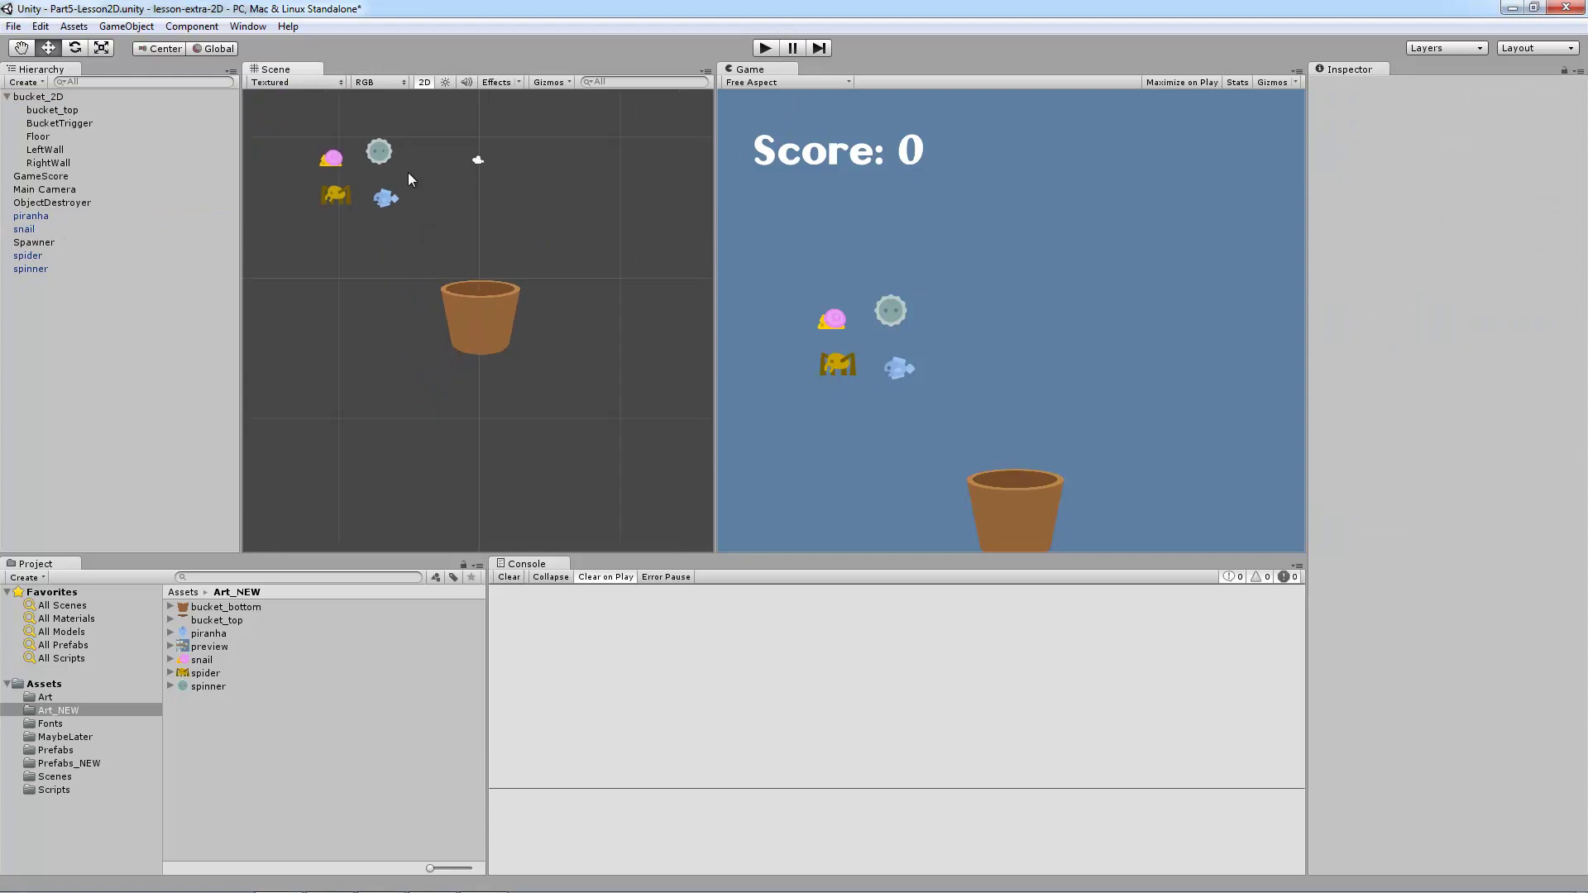
{"action": "left_click_drag", "start_coordinate": [292, 124], "coordinate": [443, 240]}
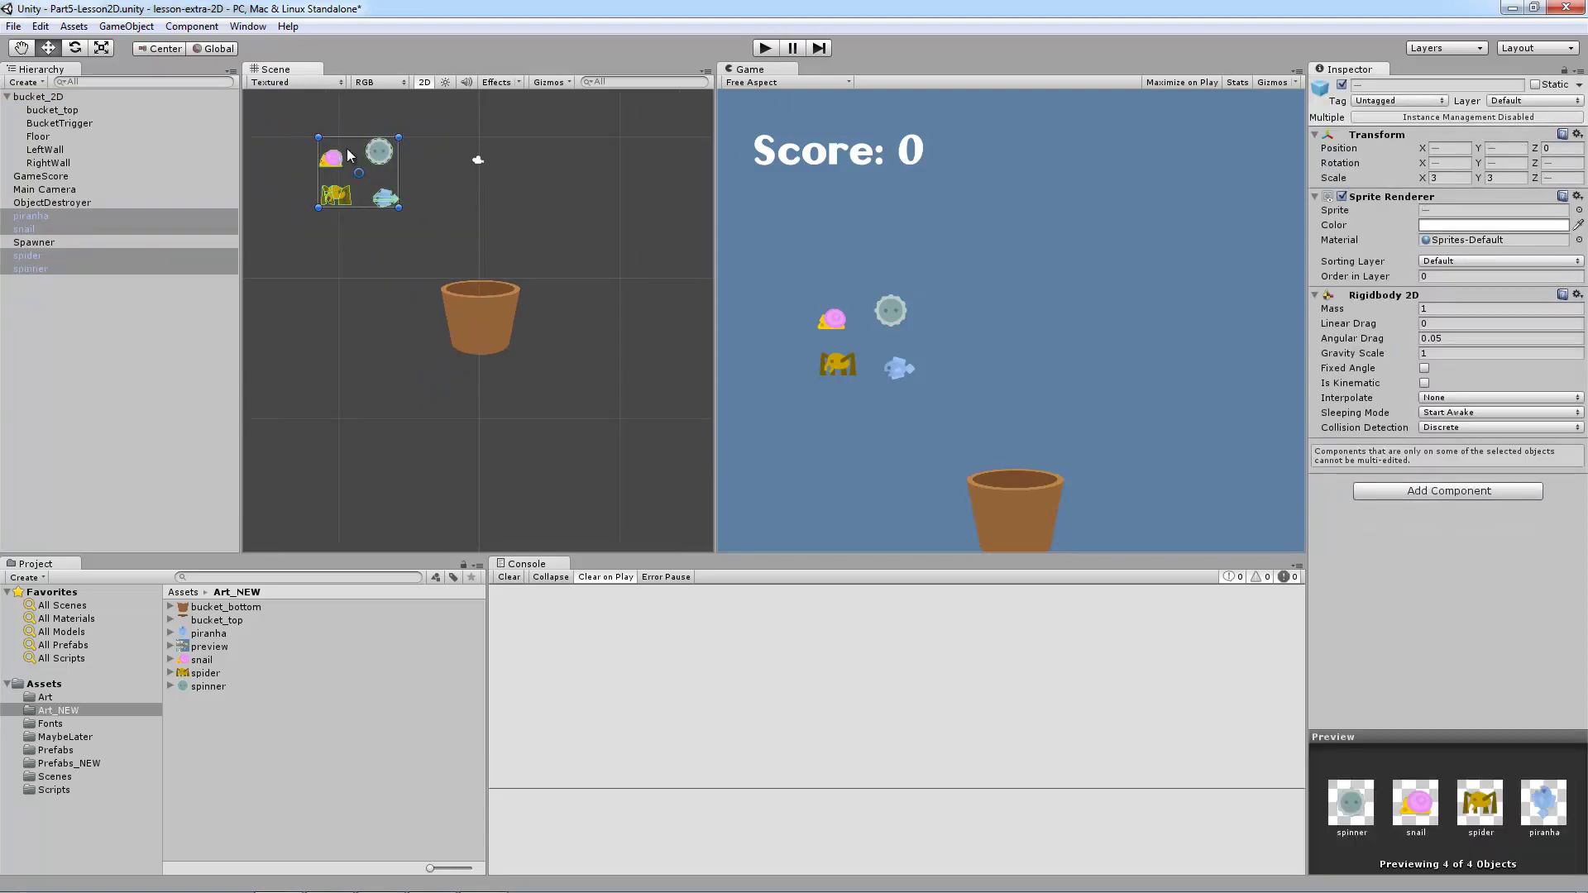
{"action": "left_click_drag", "start_coordinate": [377, 155], "coordinate": [455, 143]}
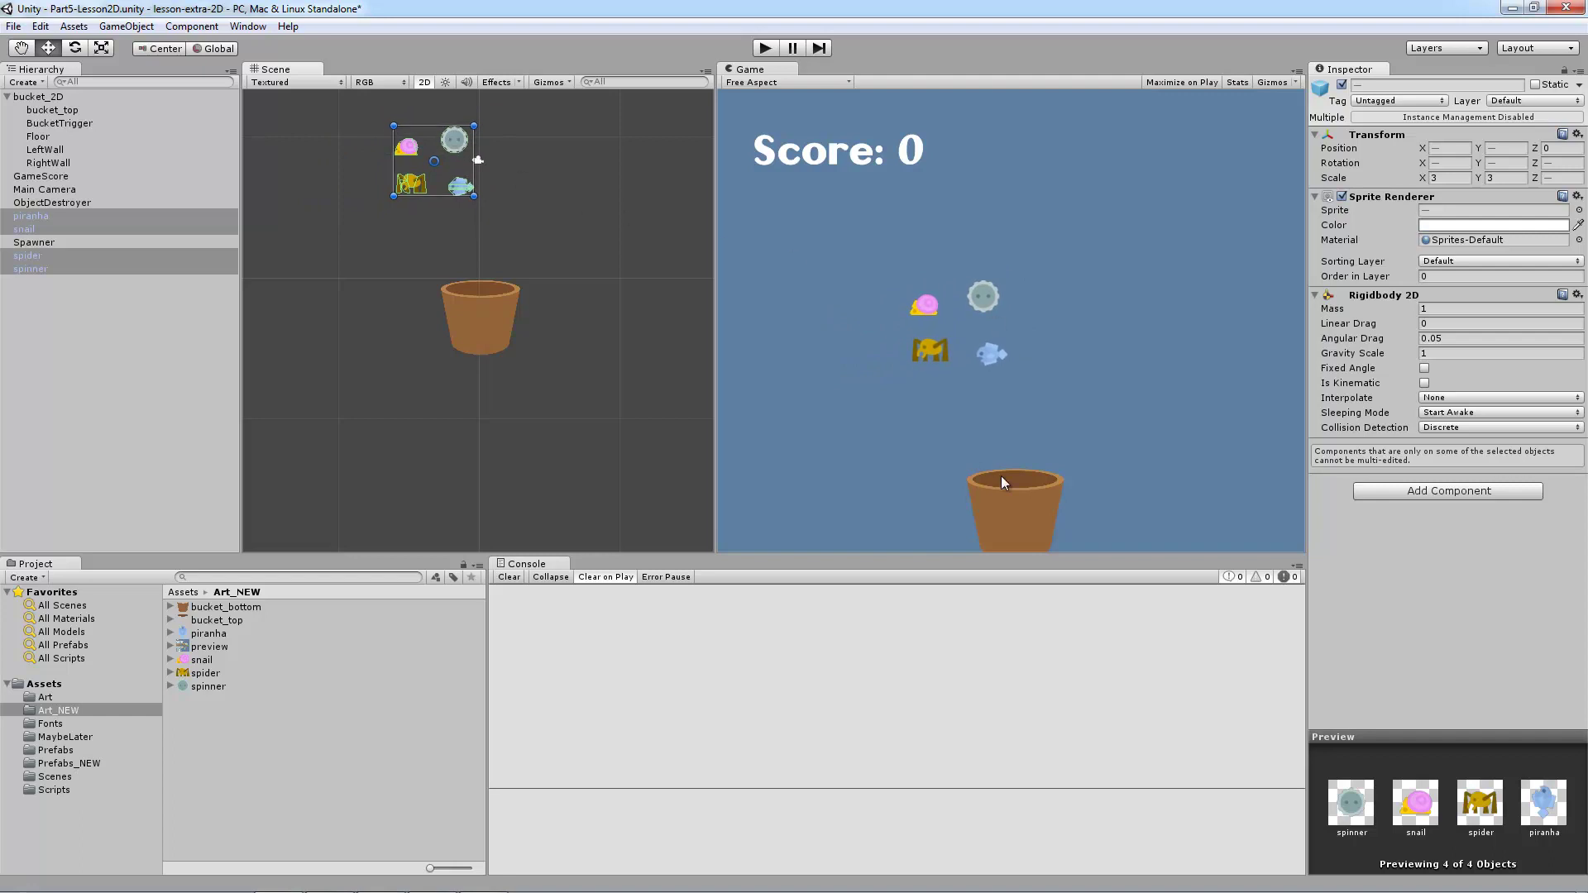
{"action": "left_click", "coordinate": [572, 177]}
Play-test the game by steering the bucket left and right to catch falling objects, then stop the game.
{"action": "left_click", "coordinate": [765, 49]}
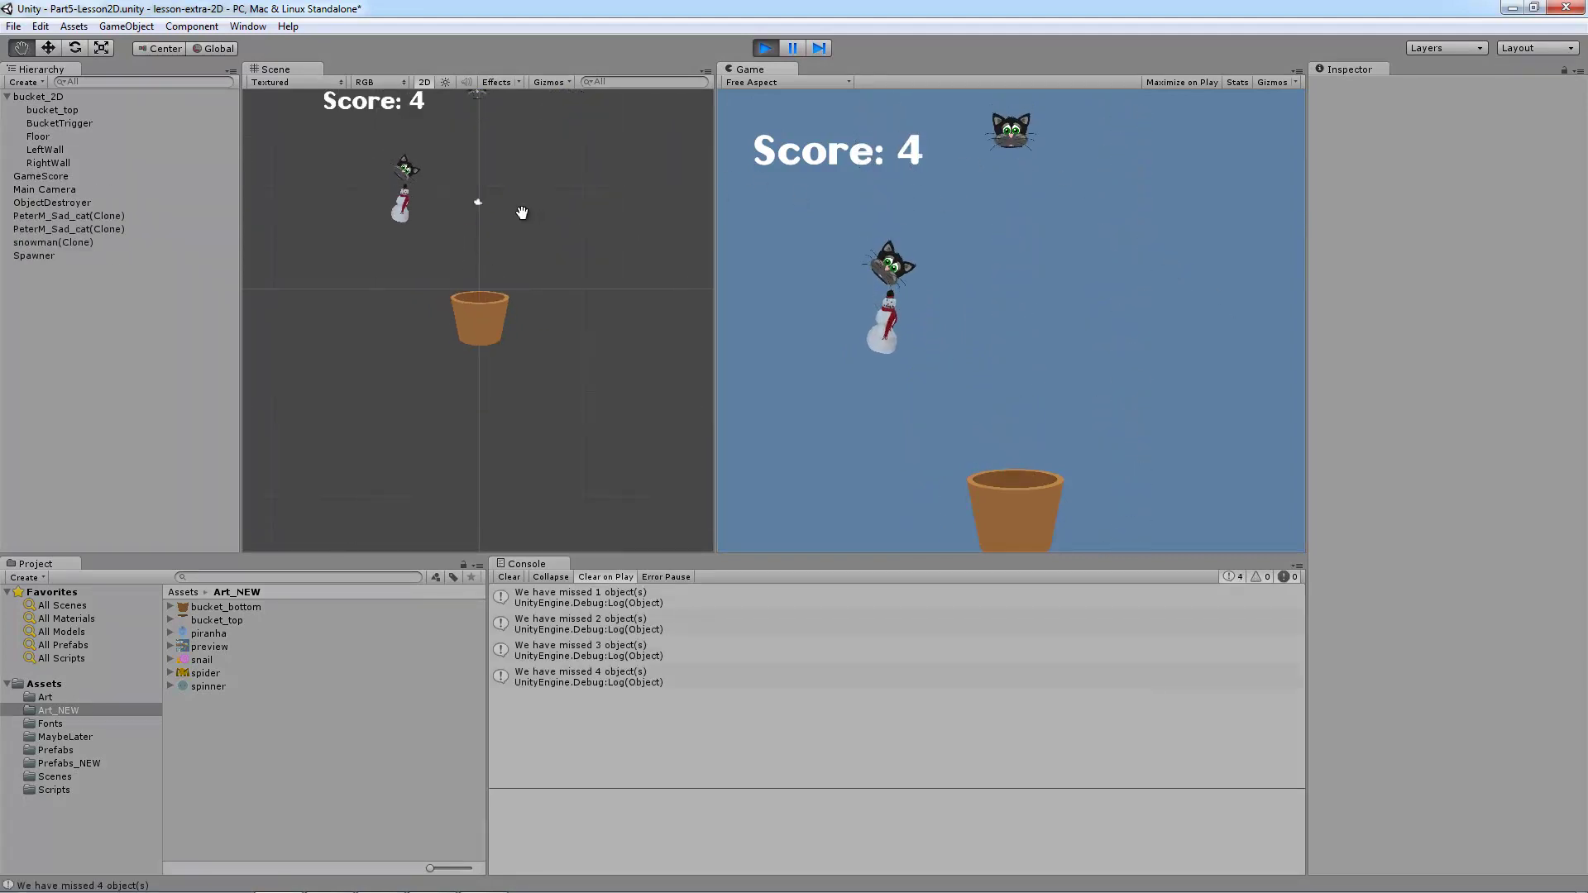
{"action": "scroll", "coordinate": [531, 314], "scroll_direction": "down", "scroll_amount": 2}
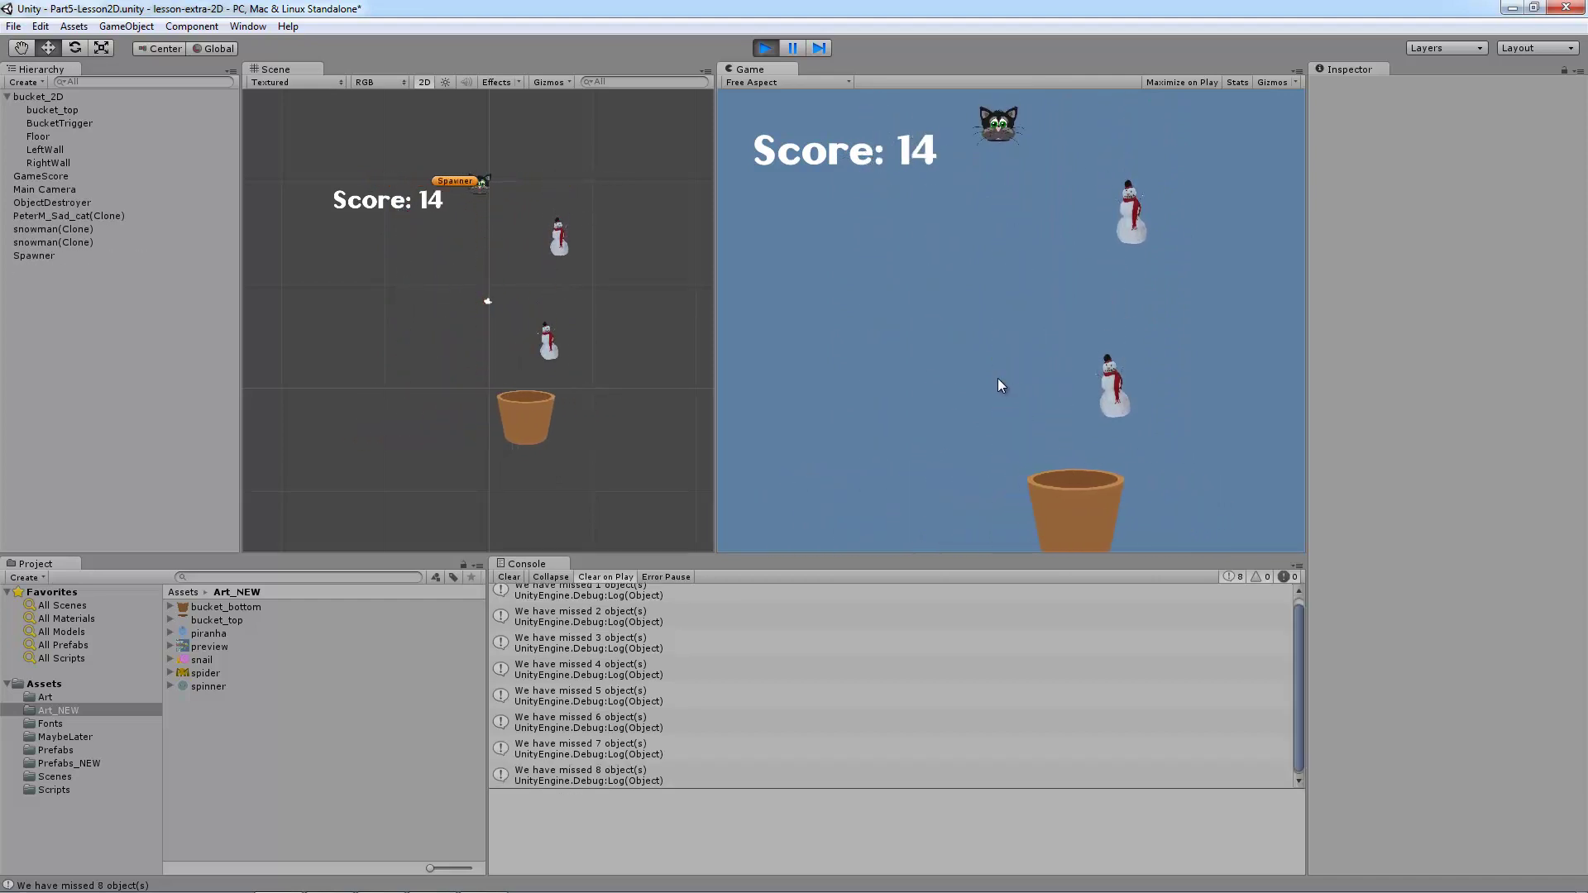
{"action": "key", "text": "Right"}
{"action": "key", "text": "Left"}
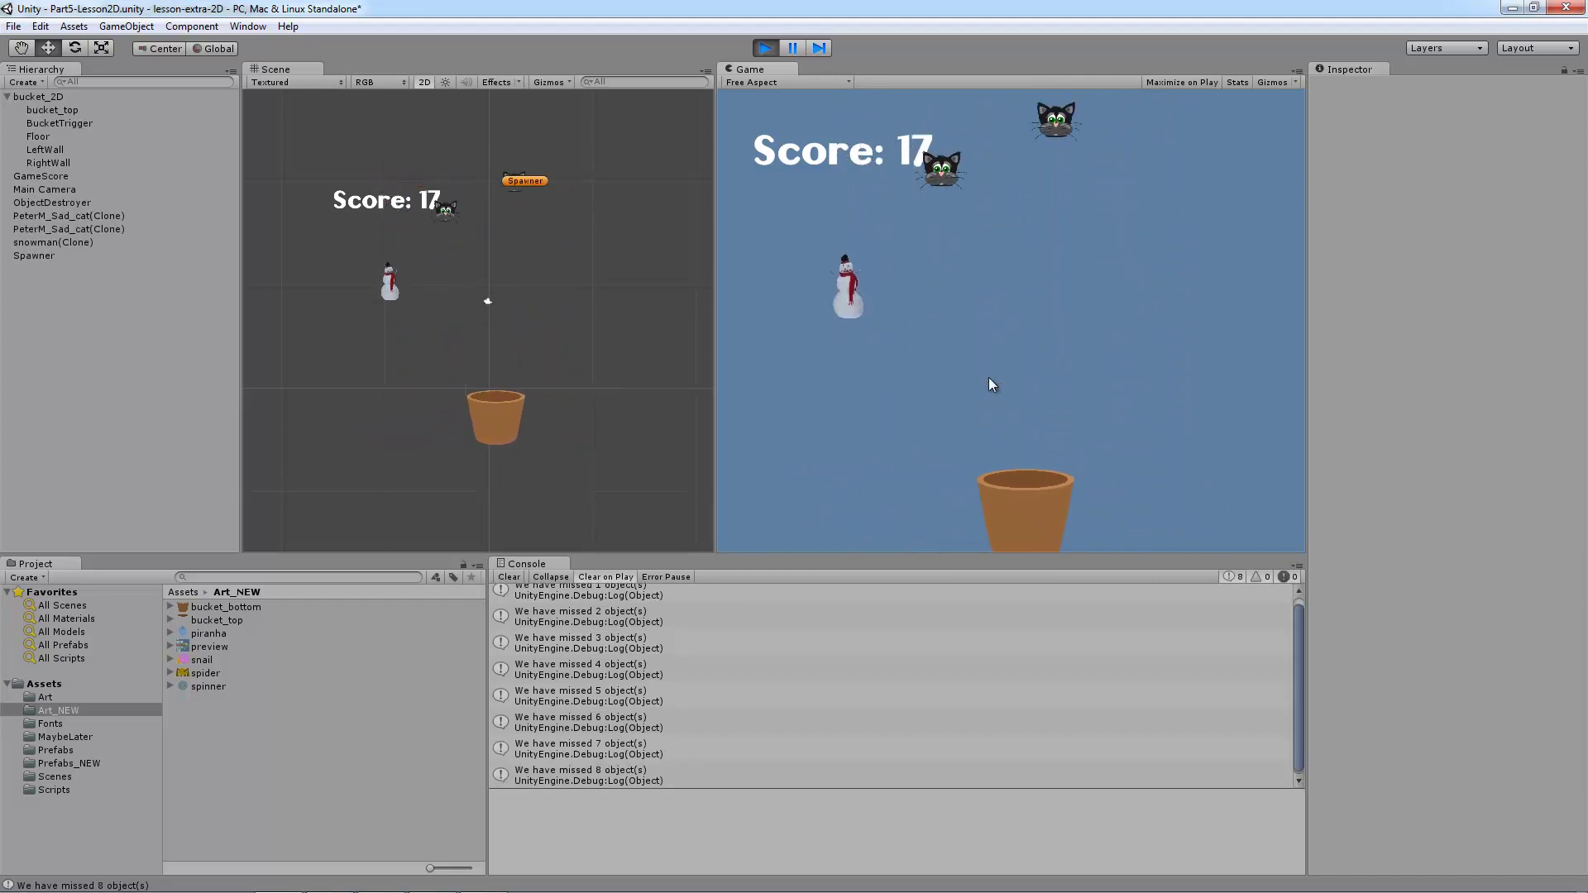
{"action": "key", "text": "Right"}
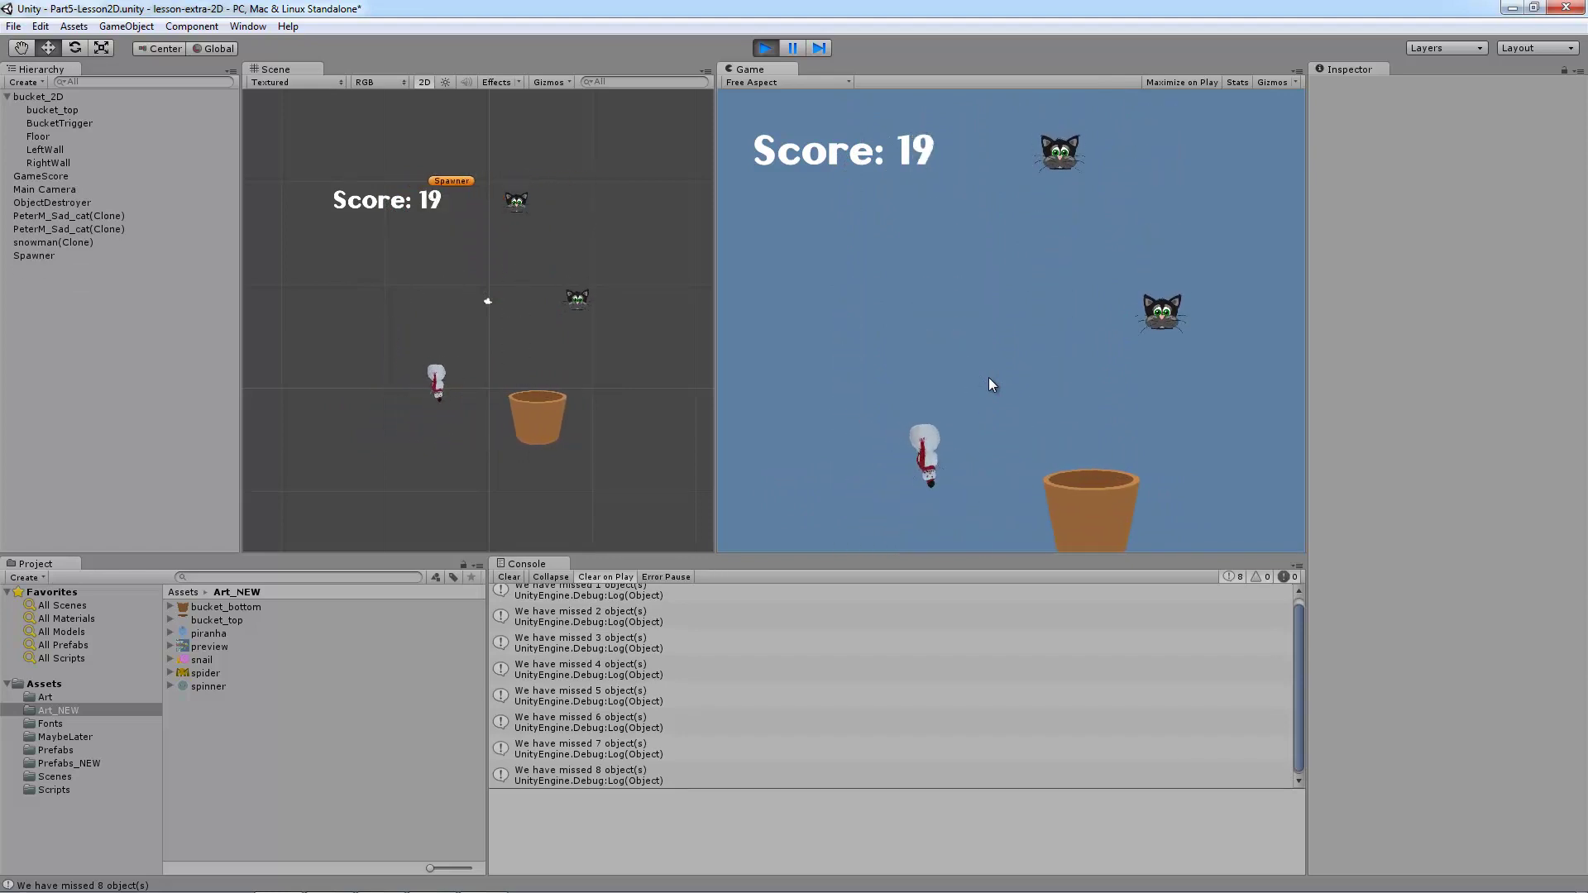
{"action": "key", "text": "Left"}
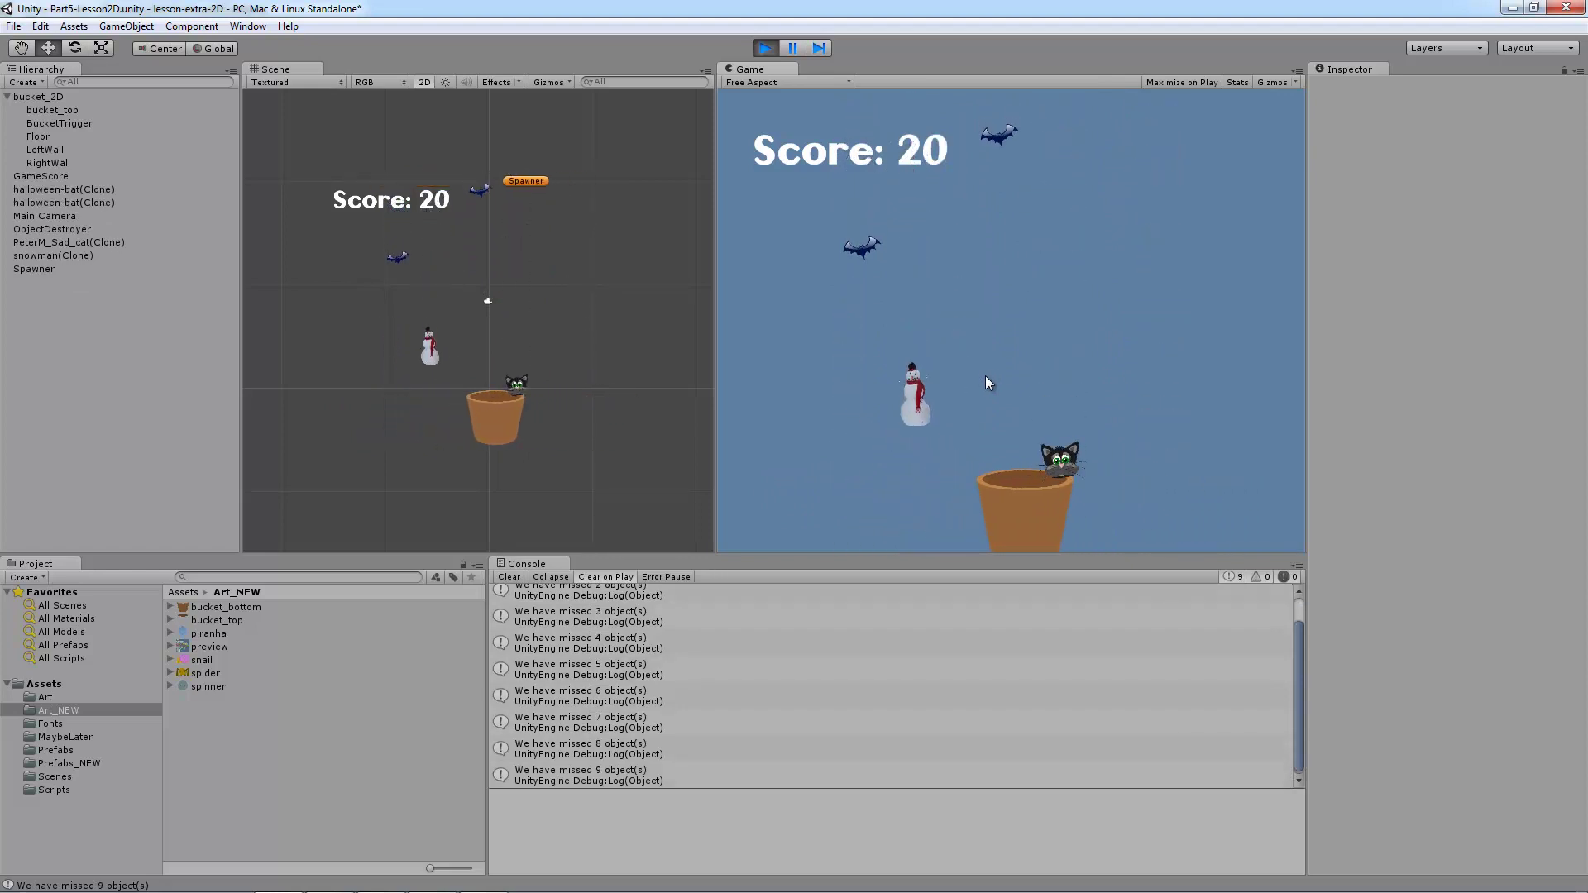
{"action": "key", "text": "Right"}
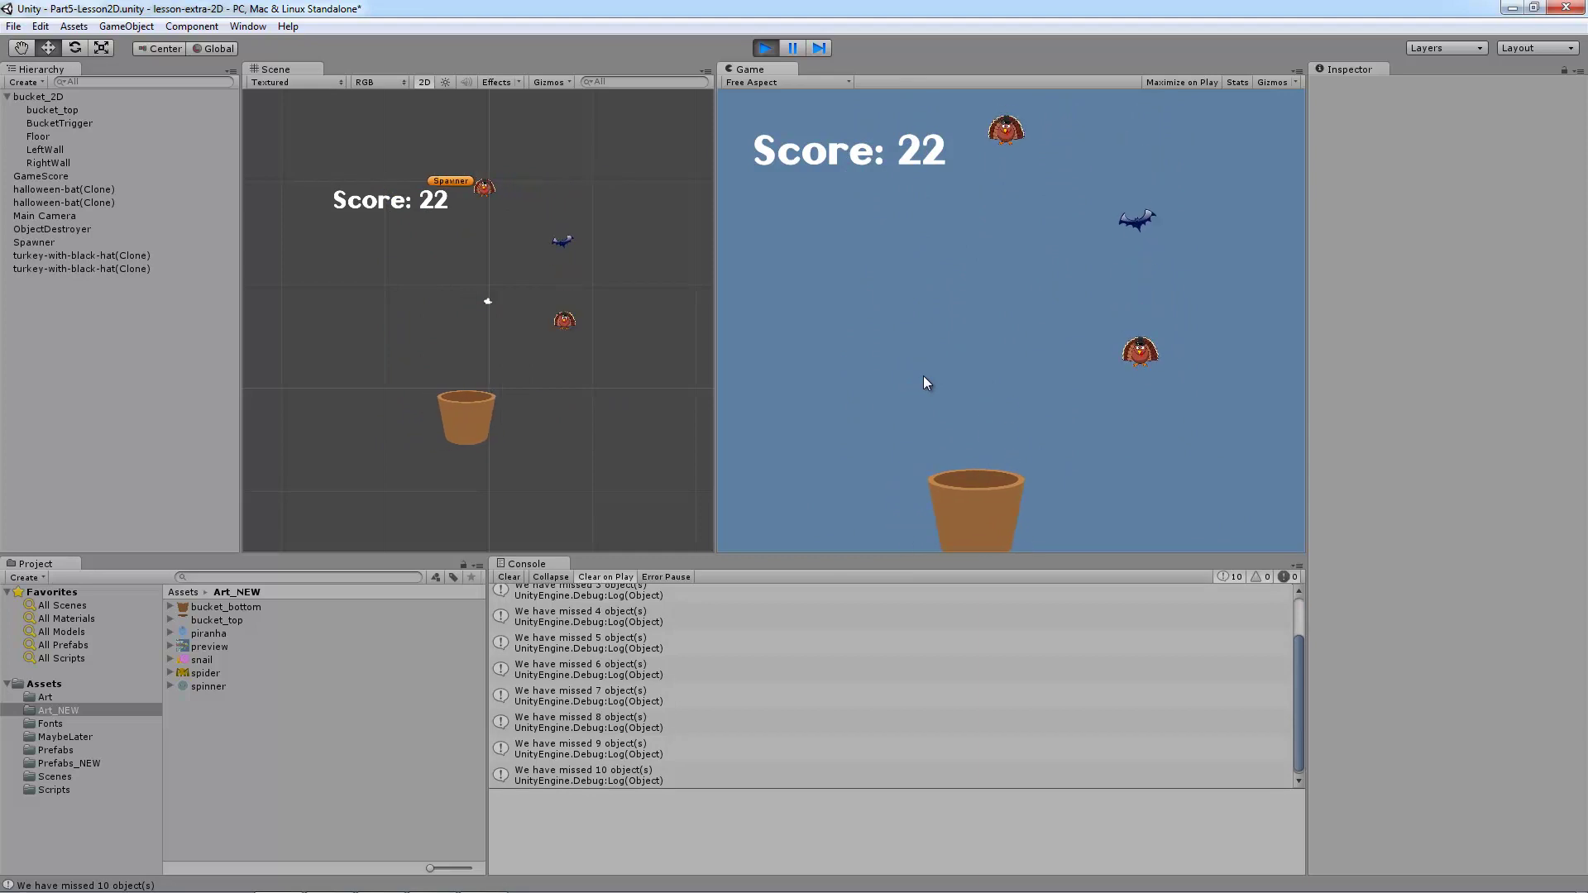
{"action": "key", "text": "Left"}
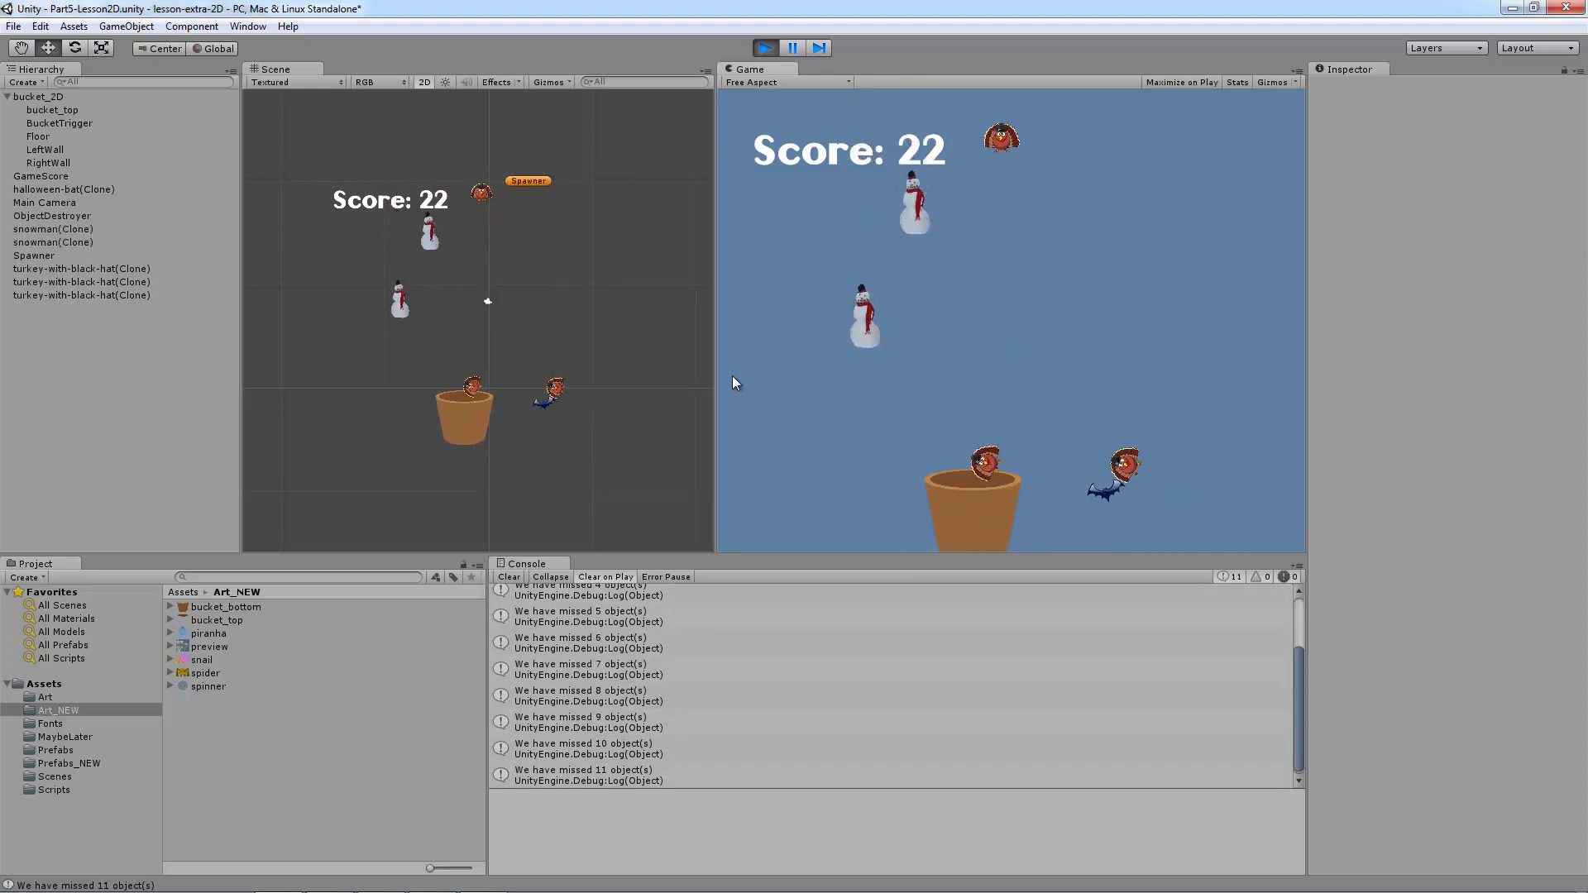
{"action": "key", "text": "Right"}
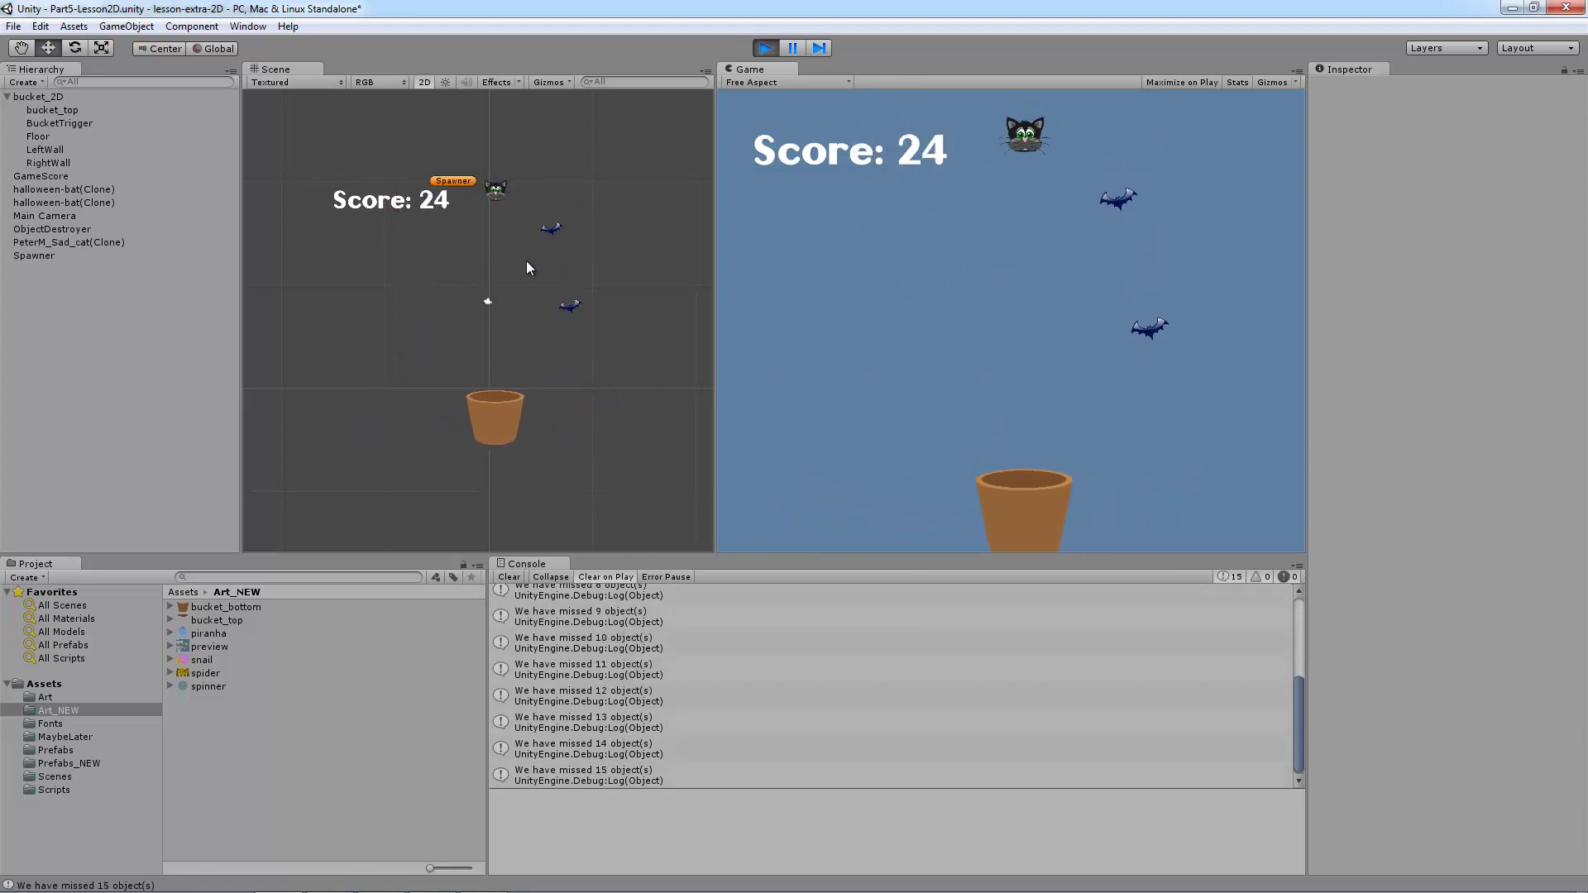
{"action": "key", "text": "Left"}
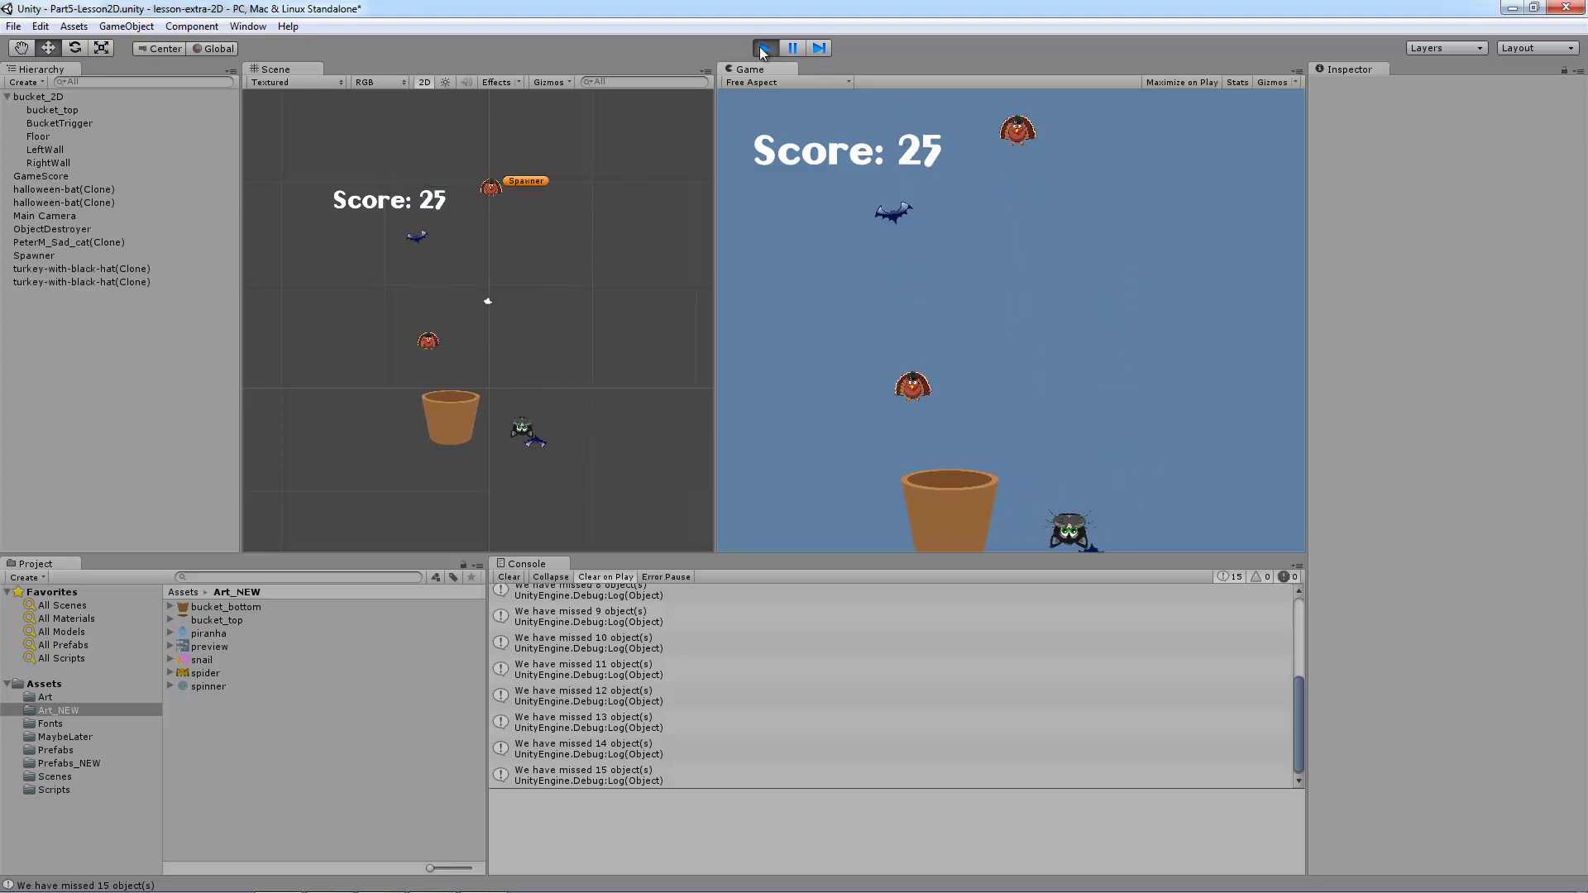
{"action": "left_click", "coordinate": [763, 50]}
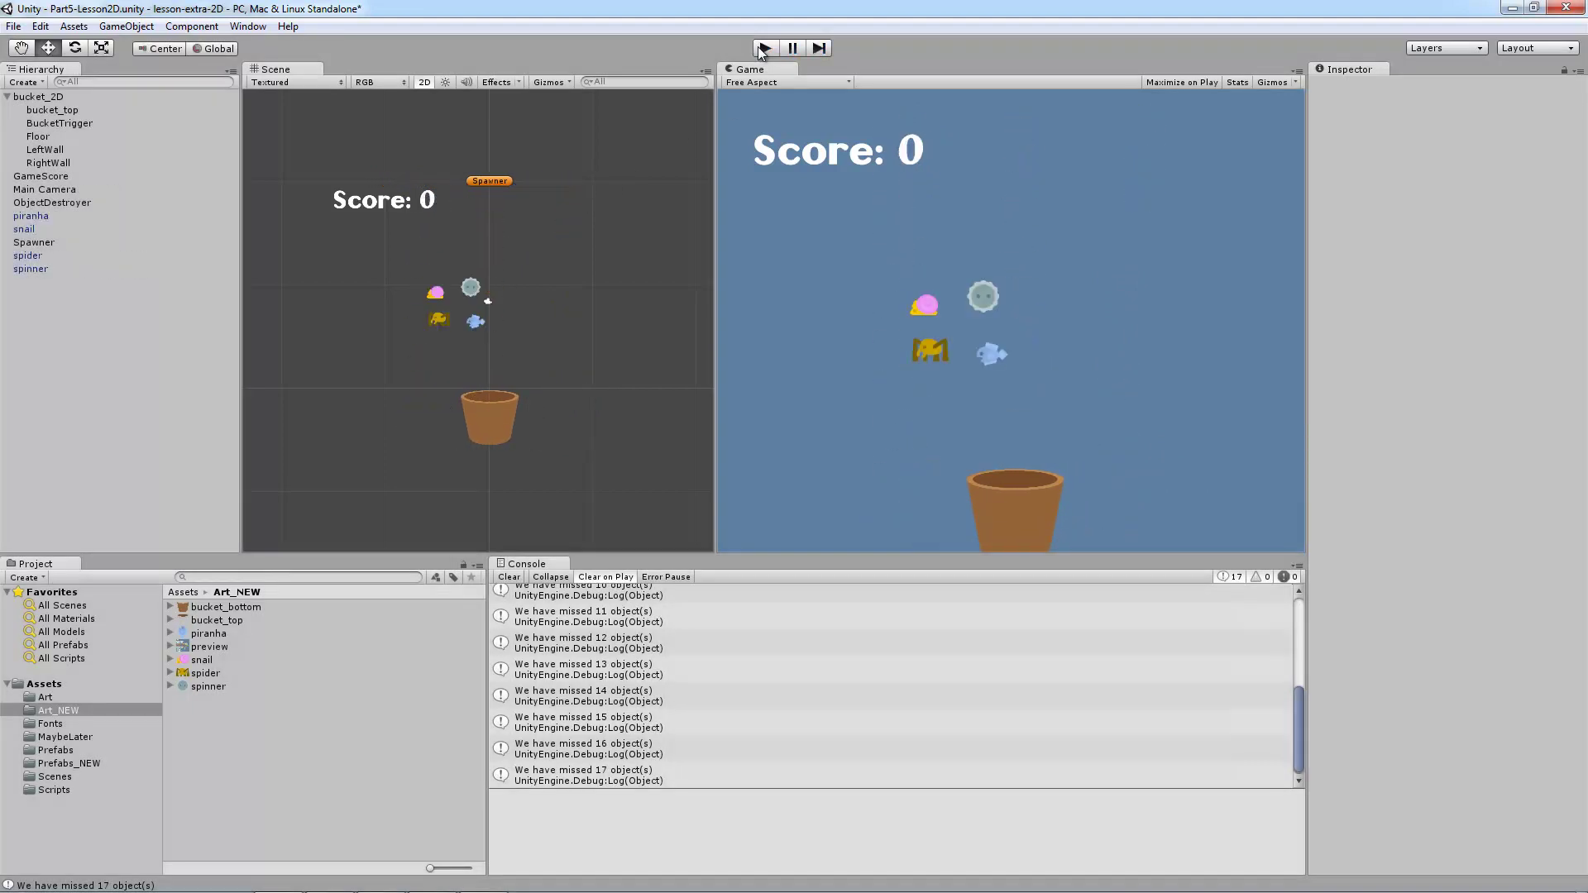
Deactivate the piranha, snail, spider and spinner objects in the scene.
{"action": "left_click", "coordinate": [46, 215]}
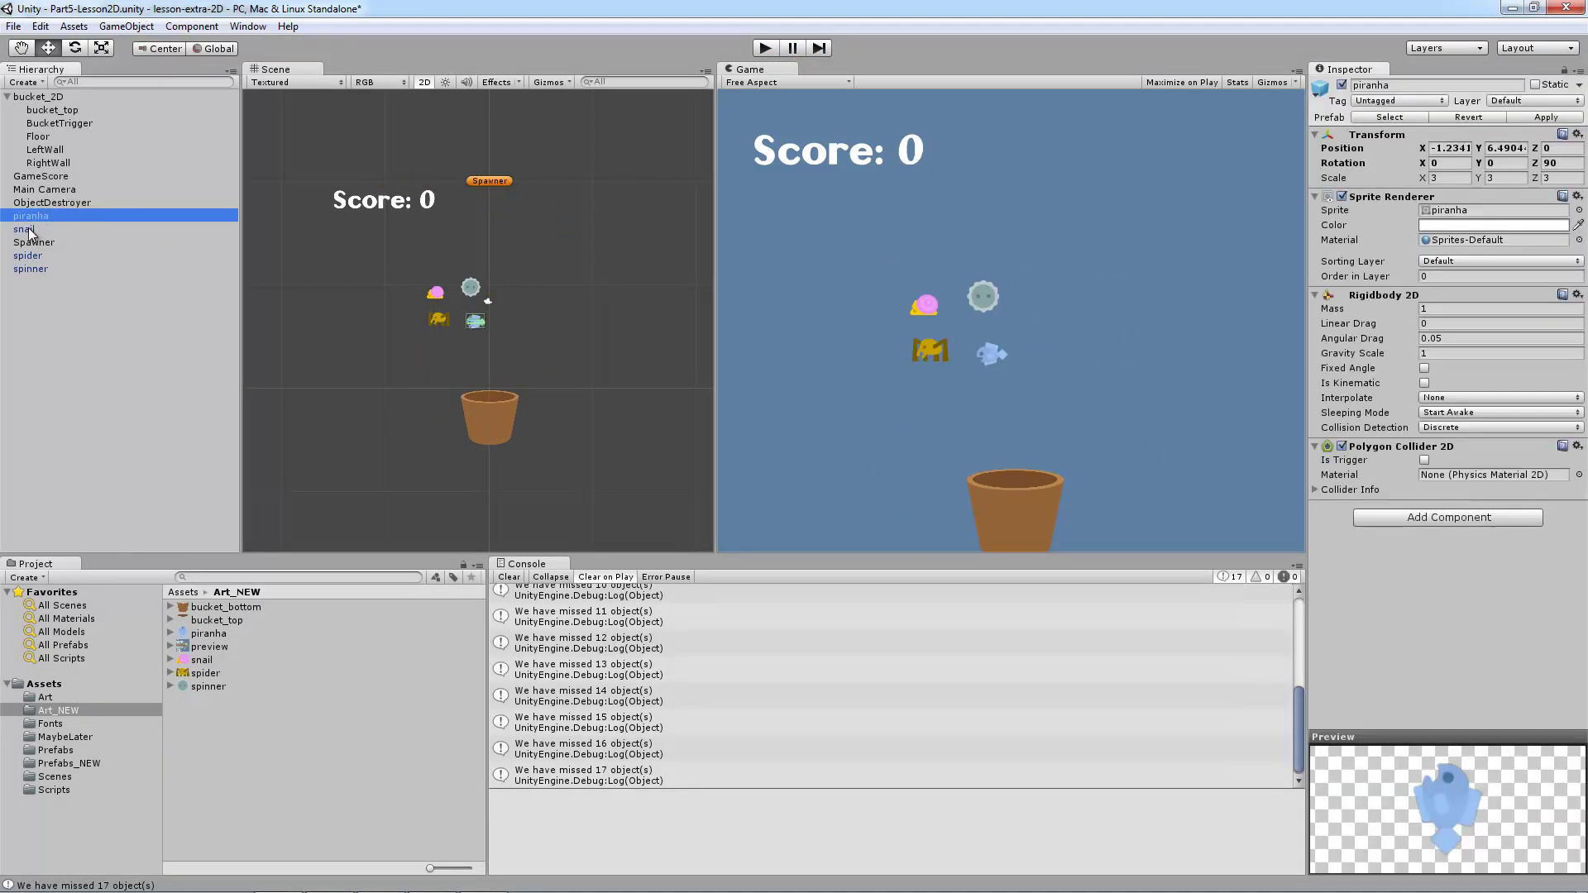
{"action": "left_click", "coordinate": [29, 230], "text": "ctrl"}
{"action": "left_click", "coordinate": [31, 256], "text": "ctrl"}
{"action": "left_click", "coordinate": [33, 269], "text": "ctrl"}
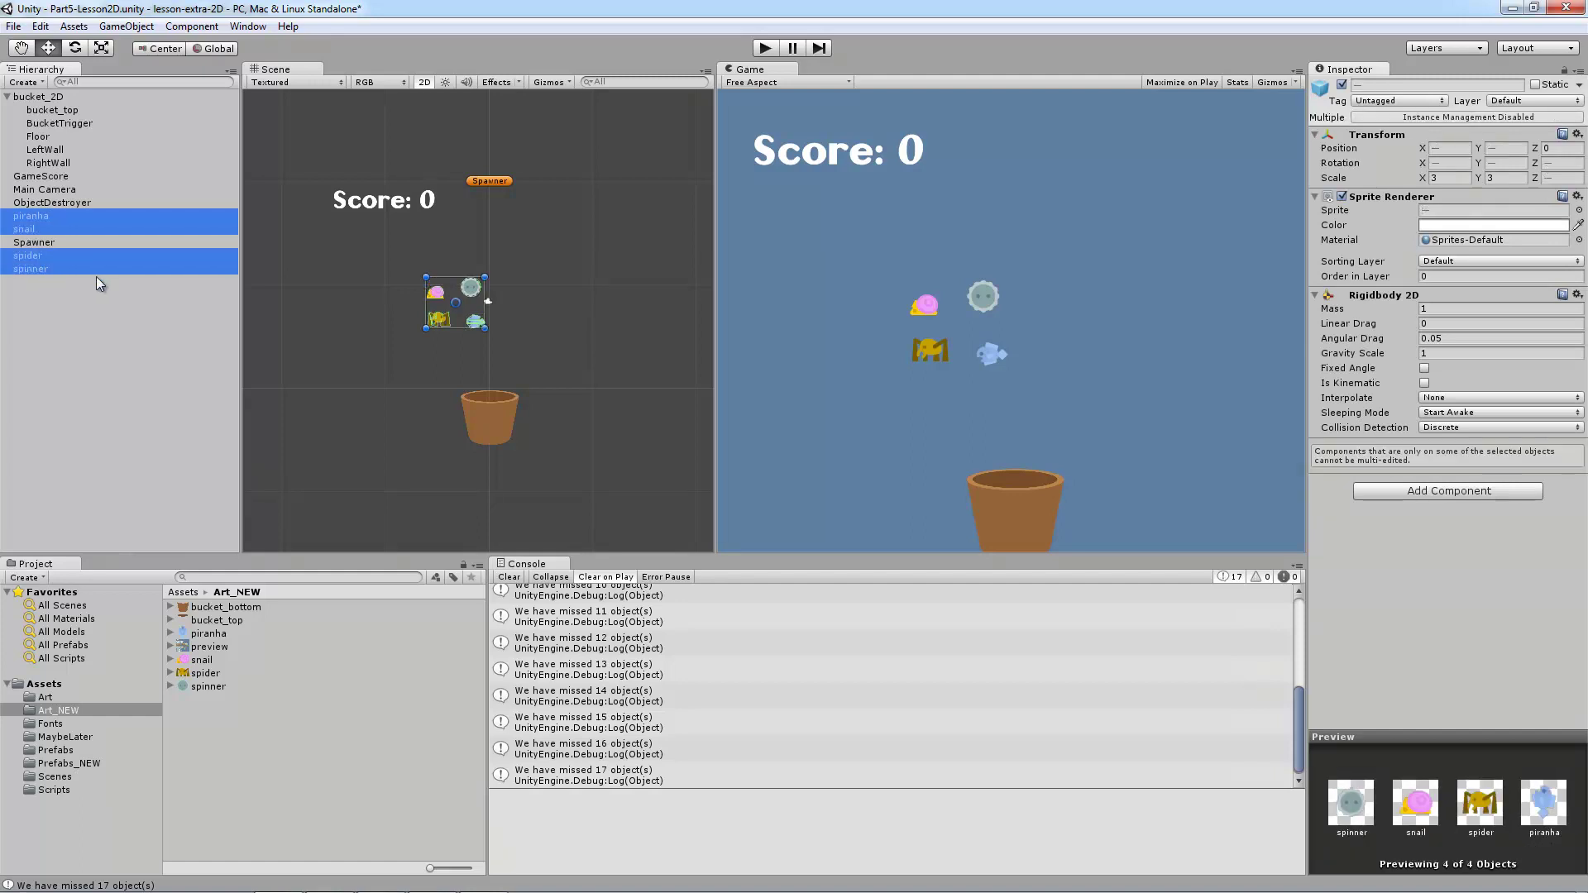
{"action": "left_click", "coordinate": [1341, 86]}
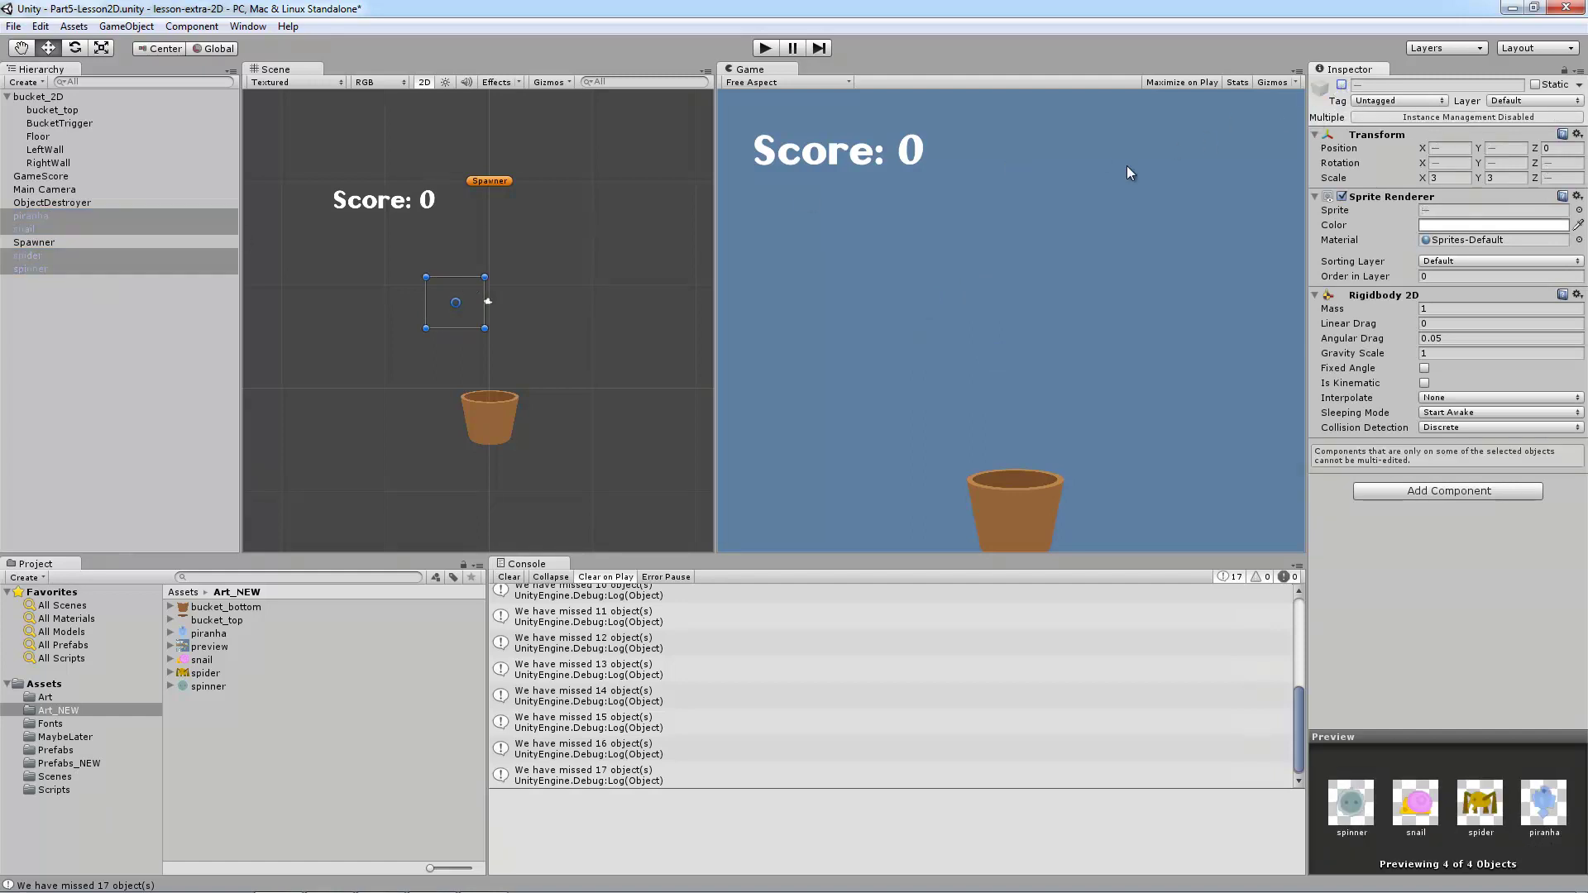
{"action": "left_click", "coordinate": [222, 292]}
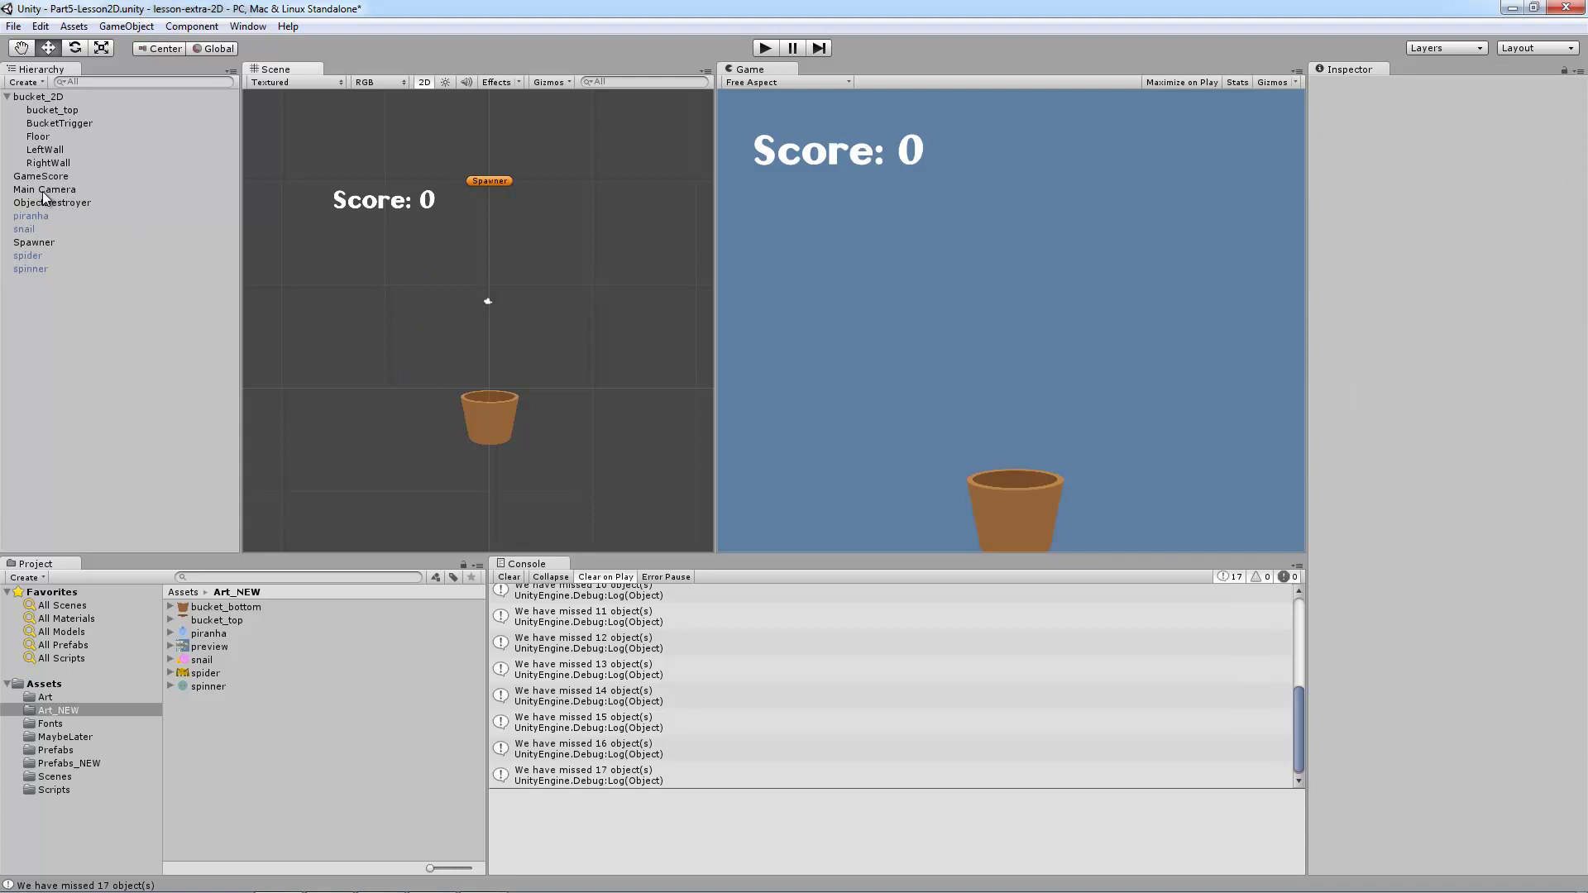
Replace the Spawner's Game Object Set elements 0 to 3 with the piranha, snail, spider and spinner prefabs from Prefabs_NEW.
{"action": "left_click", "coordinate": [33, 242]}
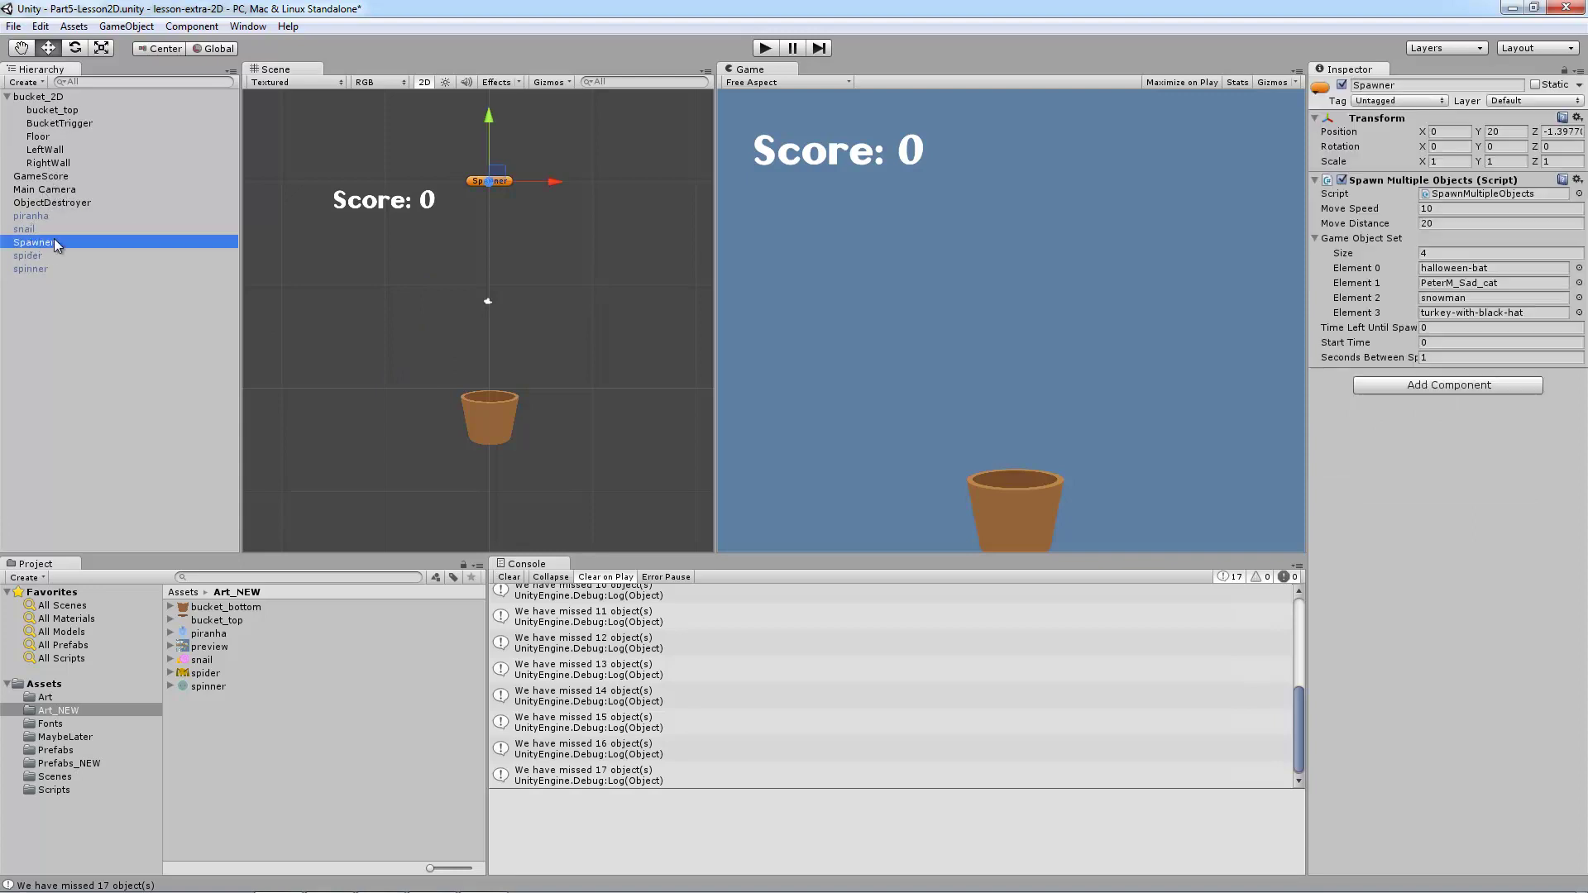
{"action": "left_click", "coordinate": [1480, 272]}
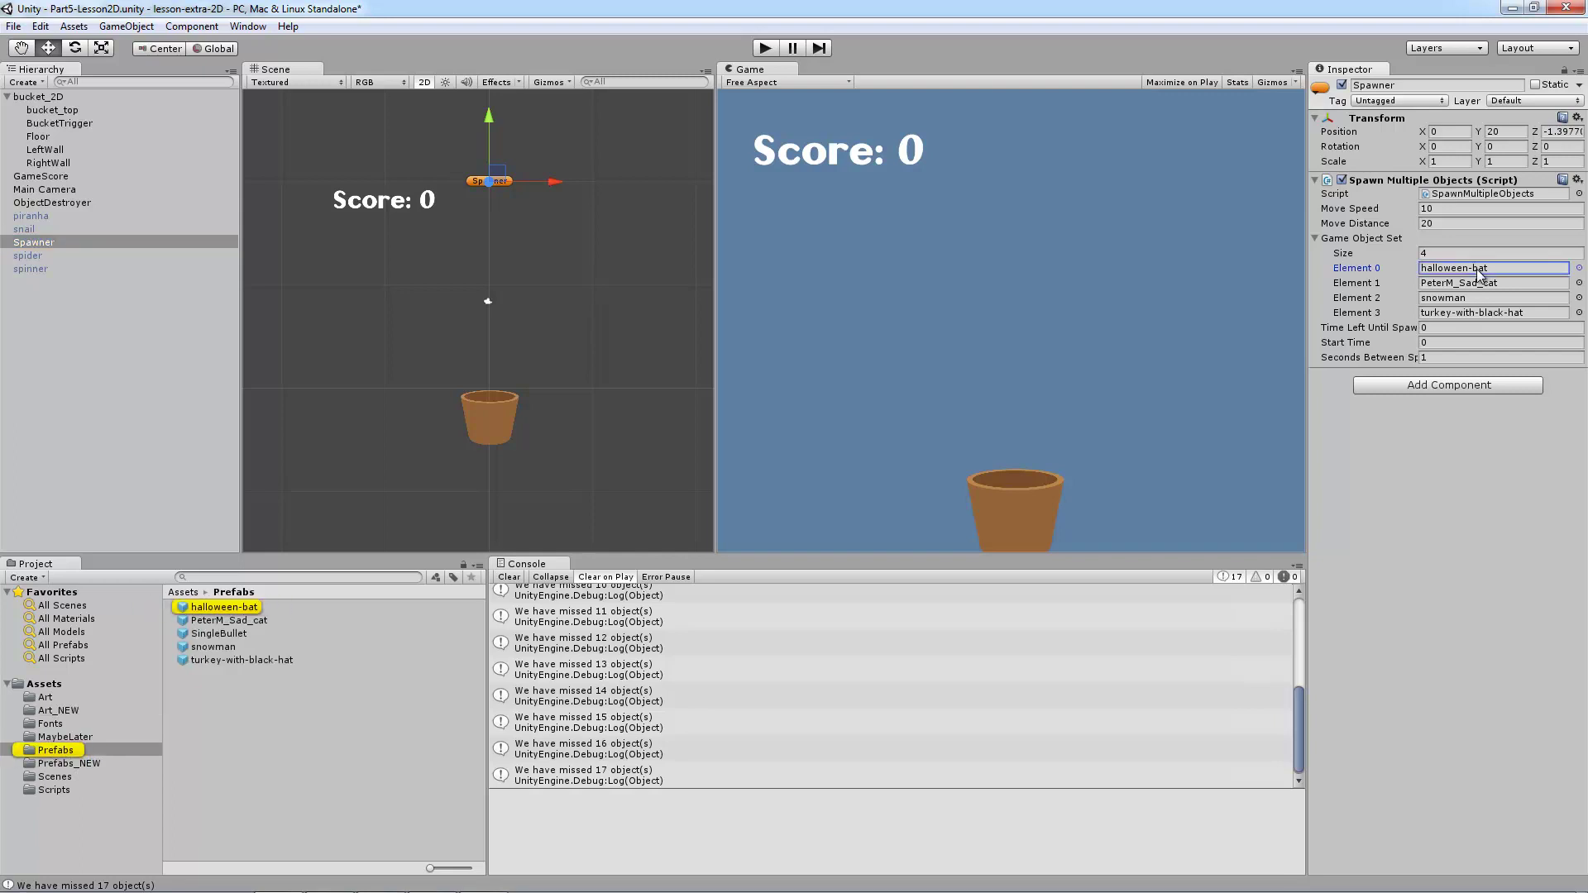
{"action": "left_click", "coordinate": [1469, 283]}
{"action": "left_click", "coordinate": [1469, 298]}
{"action": "left_click", "coordinate": [1470, 313]}
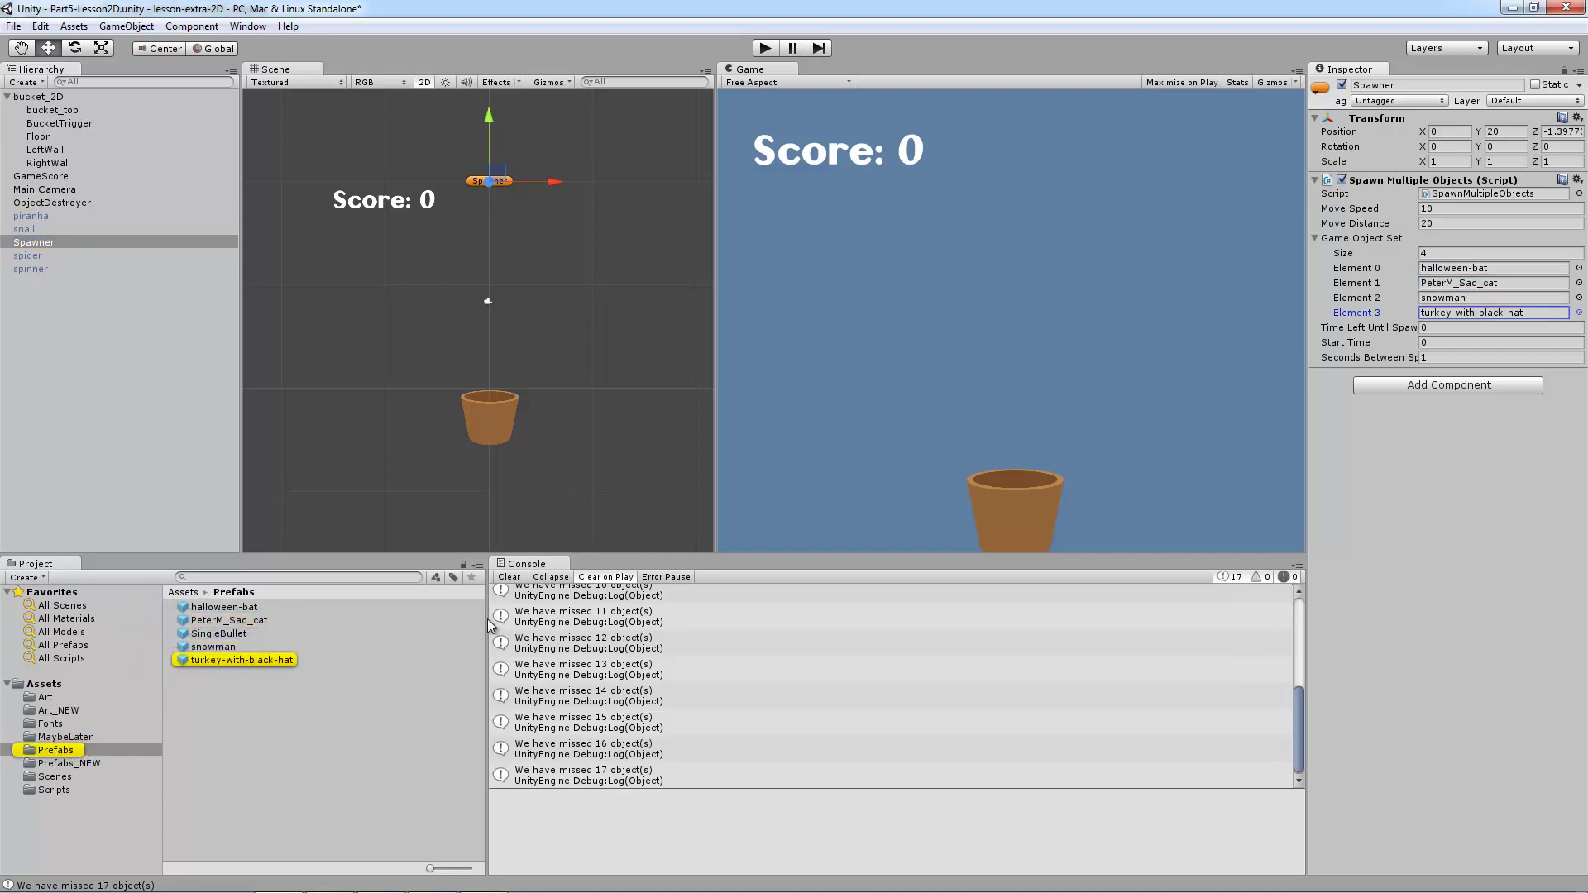
{"action": "left_click", "coordinate": [69, 763]}
{"action": "left_click_drag", "start_coordinate": [186, 612], "coordinate": [1320, 304]}
{"action": "left_click_drag", "start_coordinate": [1464, 259], "coordinate": [1460, 268]}
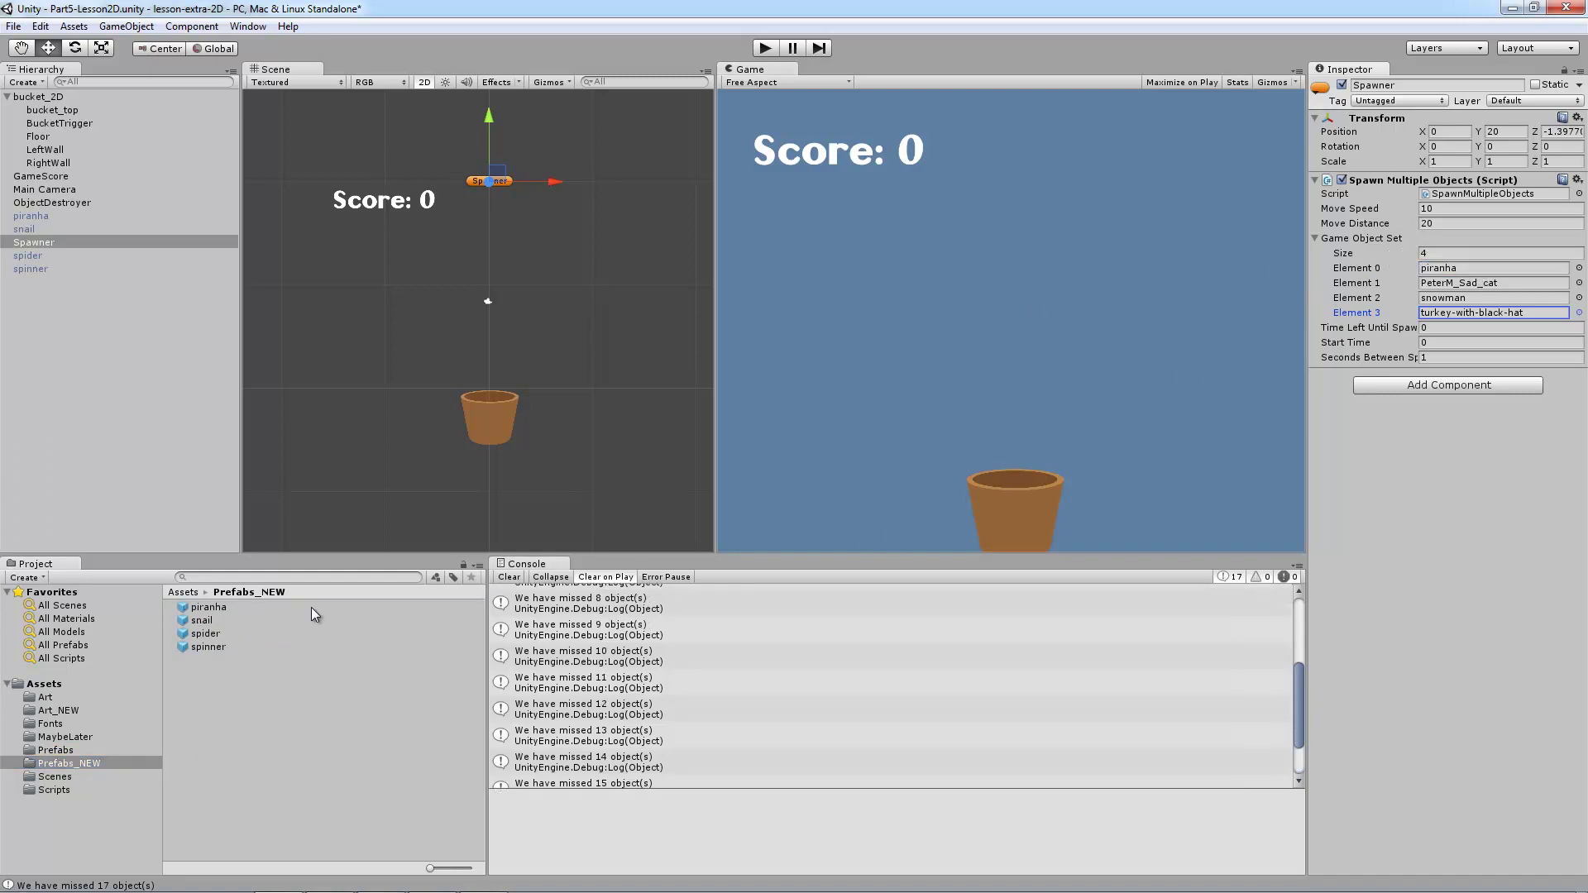
{"action": "left_click_drag", "start_coordinate": [536, 594], "coordinate": [1489, 283]}
{"action": "left_click_drag", "start_coordinate": [205, 633], "coordinate": [1464, 298]}
{"action": "left_click_drag", "start_coordinate": [527, 608], "coordinate": [1529, 318]}
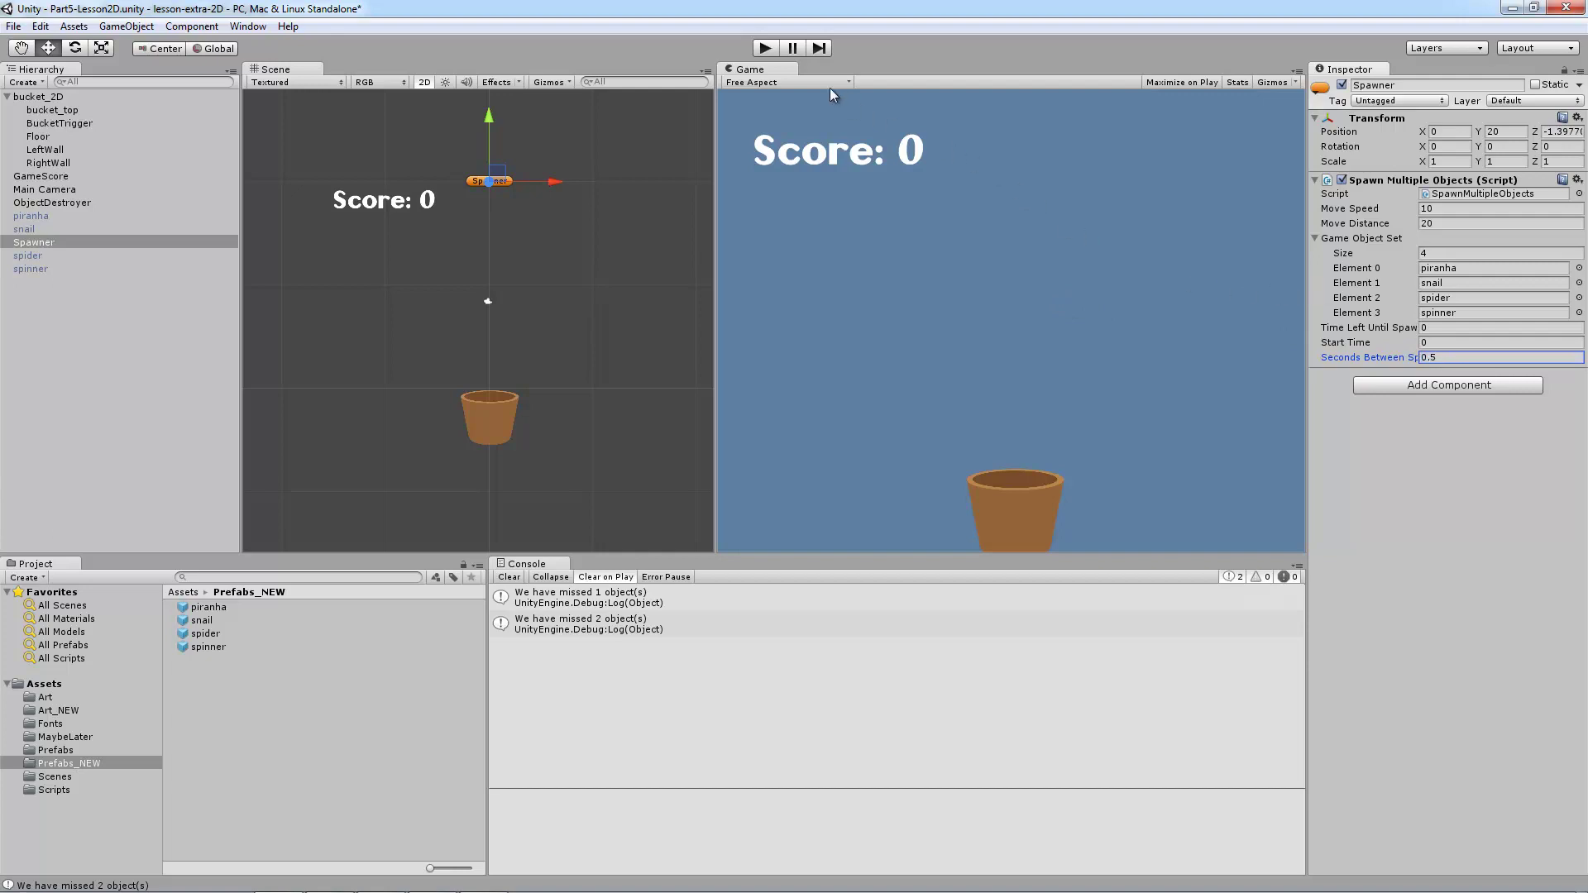
Play-test the game with the new spawned sprites, moving the bucket under them, and stop the game.
{"action": "left_click", "coordinate": [764, 48]}
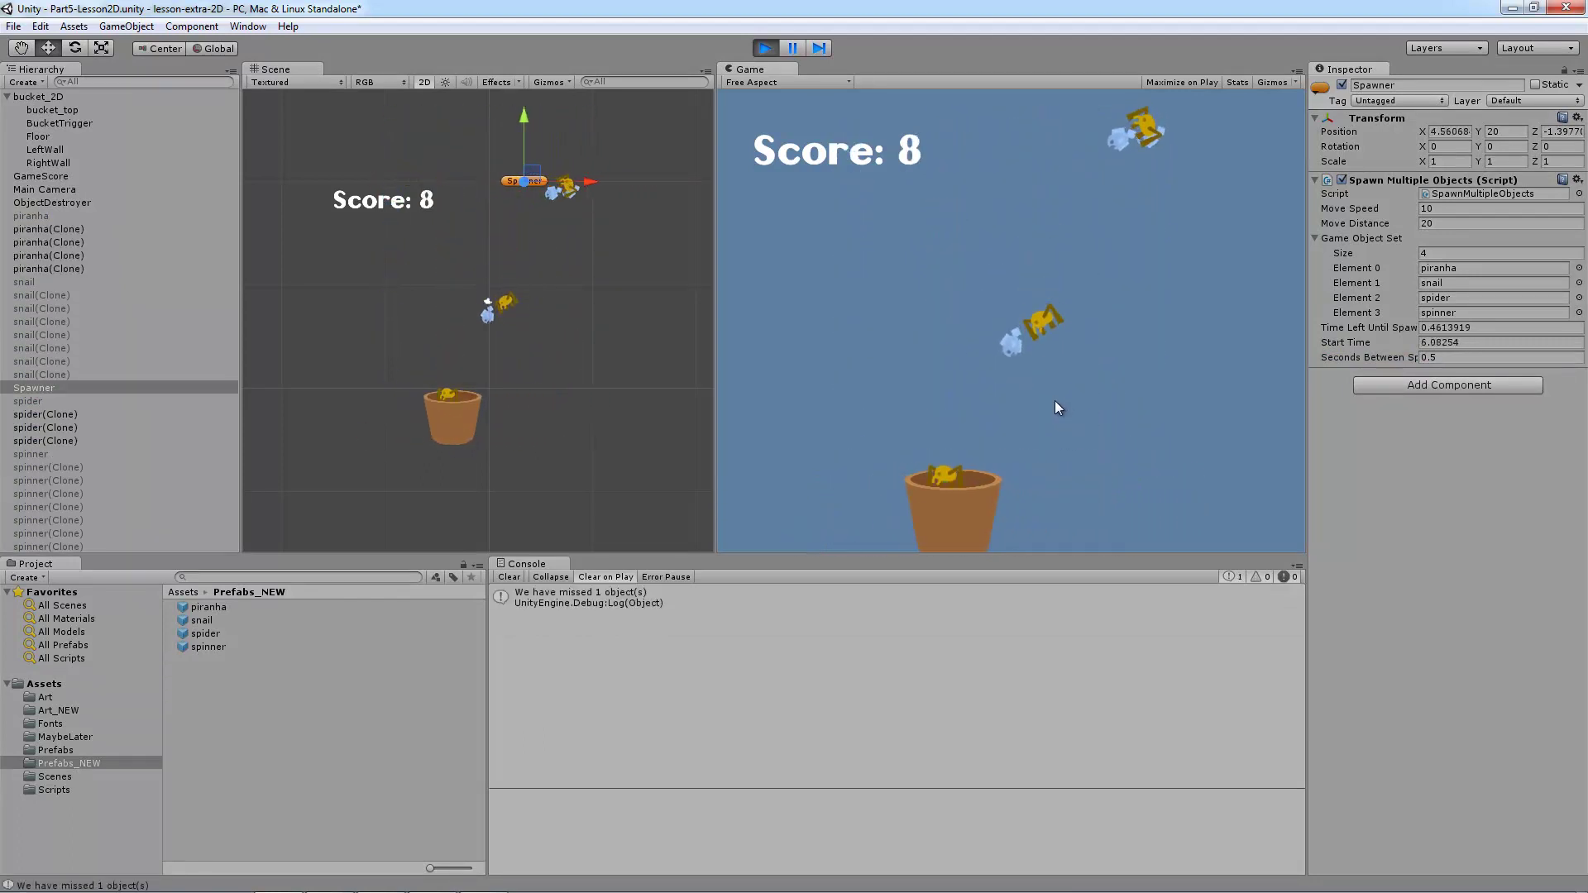
{"action": "key", "text": "Right"}
{"action": "key", "text": "Left"}
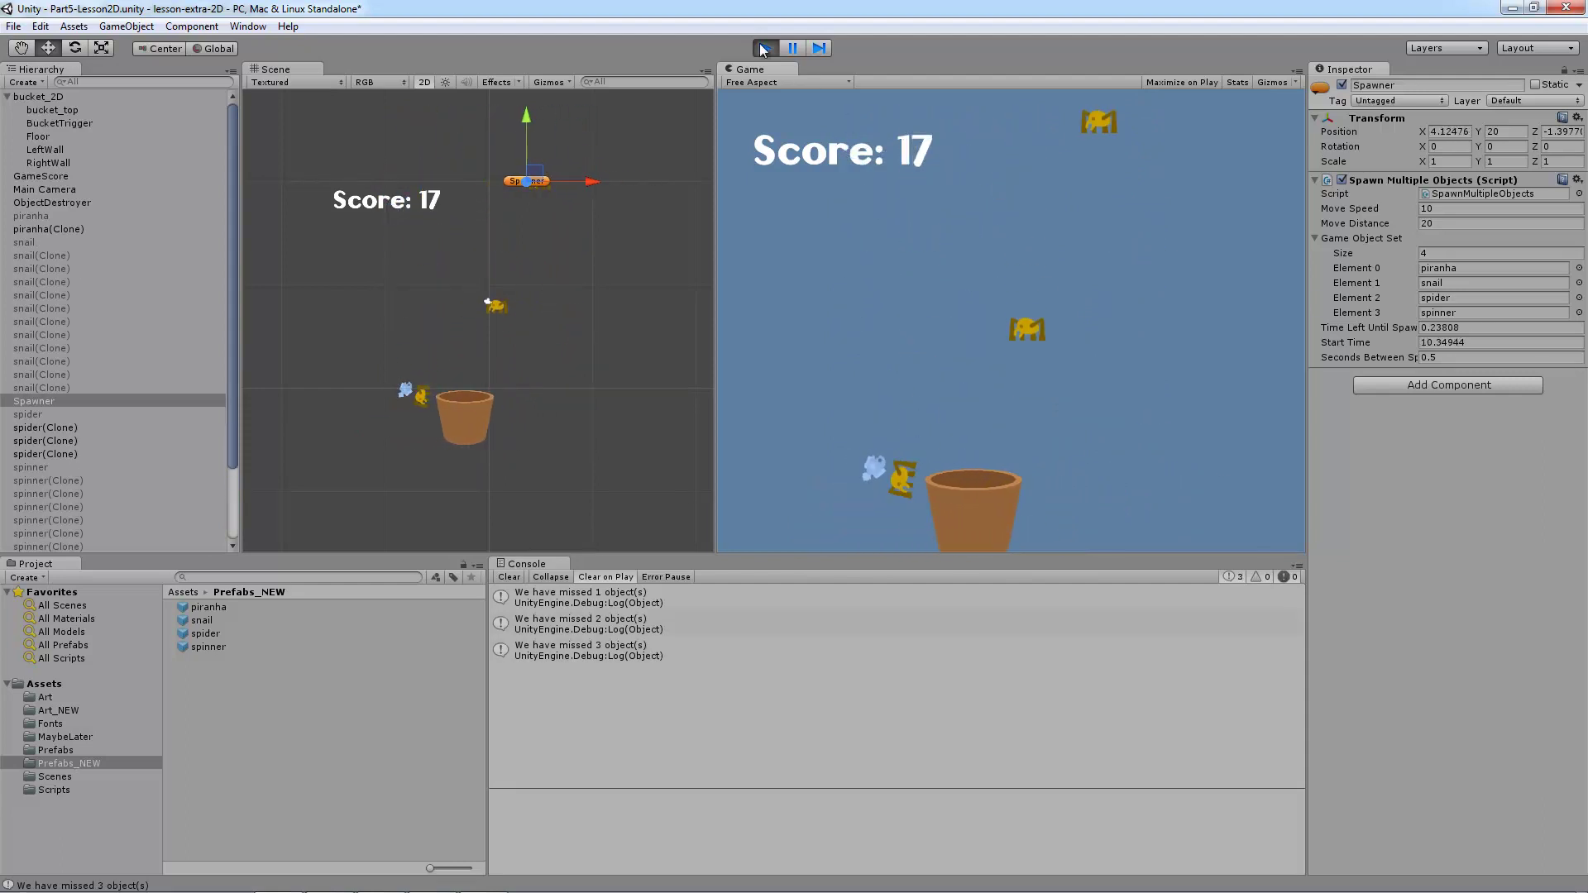
{"action": "left_click", "coordinate": [765, 47]}
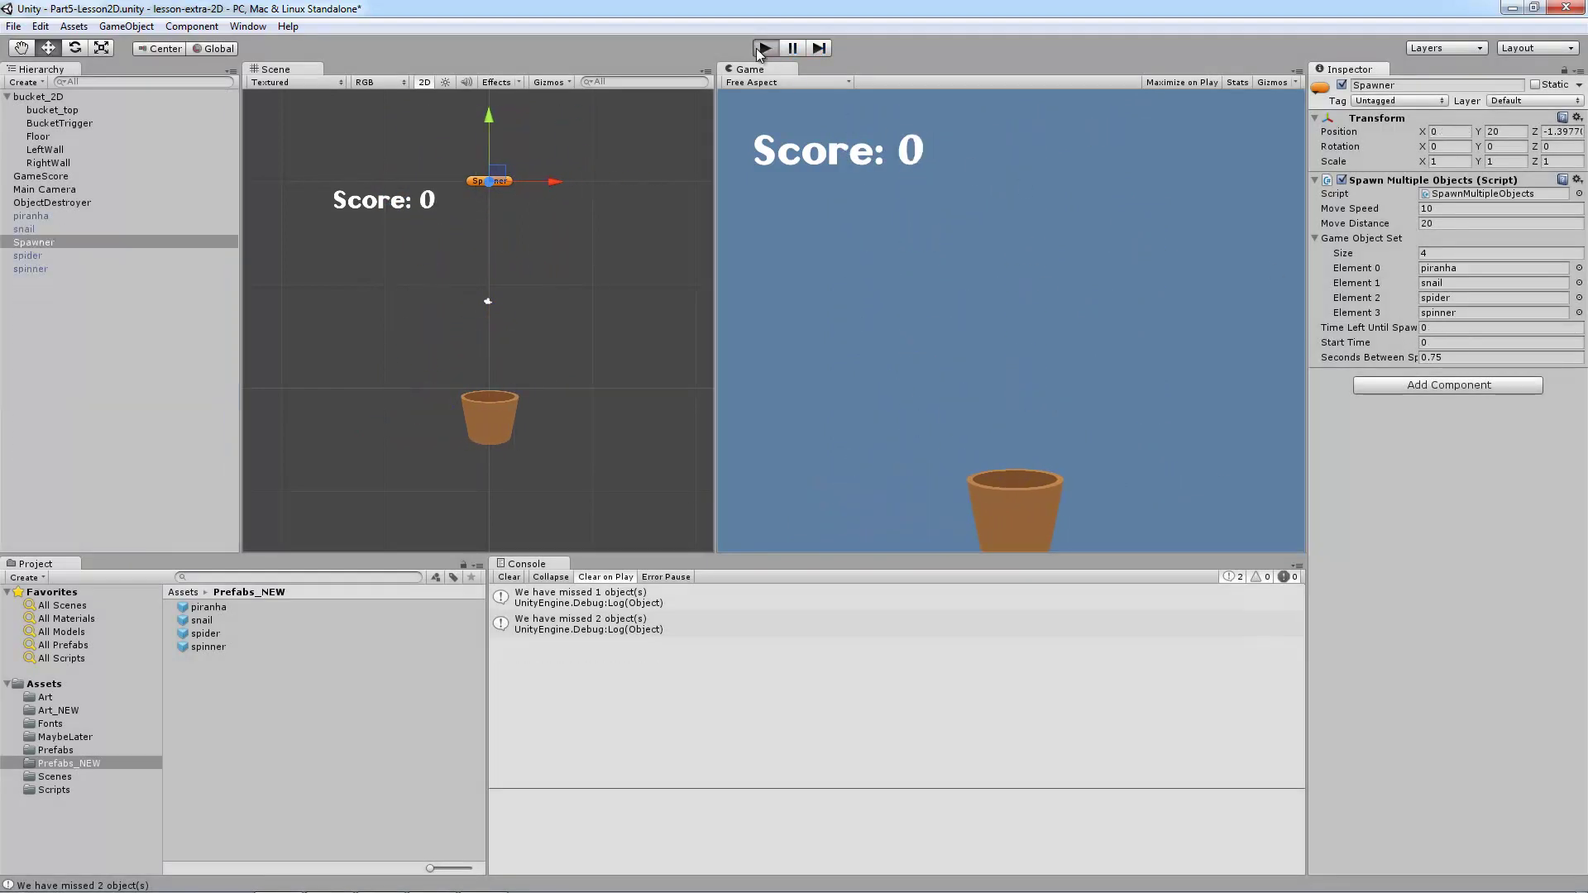
Play-test the game with the new sprites, steering the bucket left and right to catch the falling objects, then stop the game.
{"action": "left_click", "coordinate": [763, 48]}
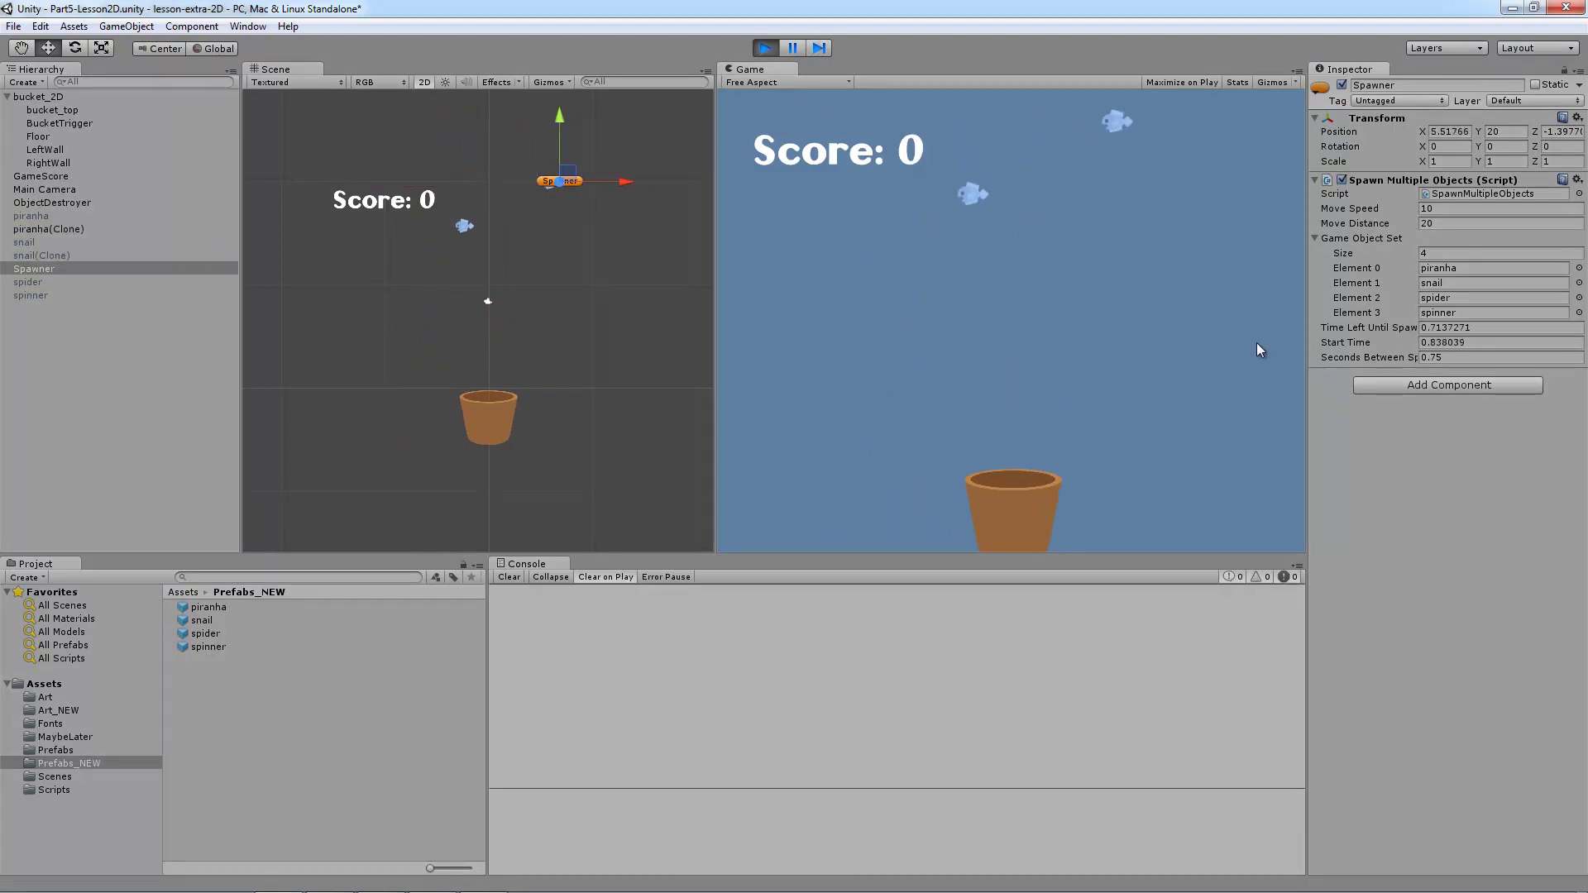
{"action": "key", "text": "Left"}
{"action": "key", "text": "Right"}
{"action": "key", "text": "Right"}
{"action": "key", "text": "Left"}
{"action": "key", "text": "Left"}
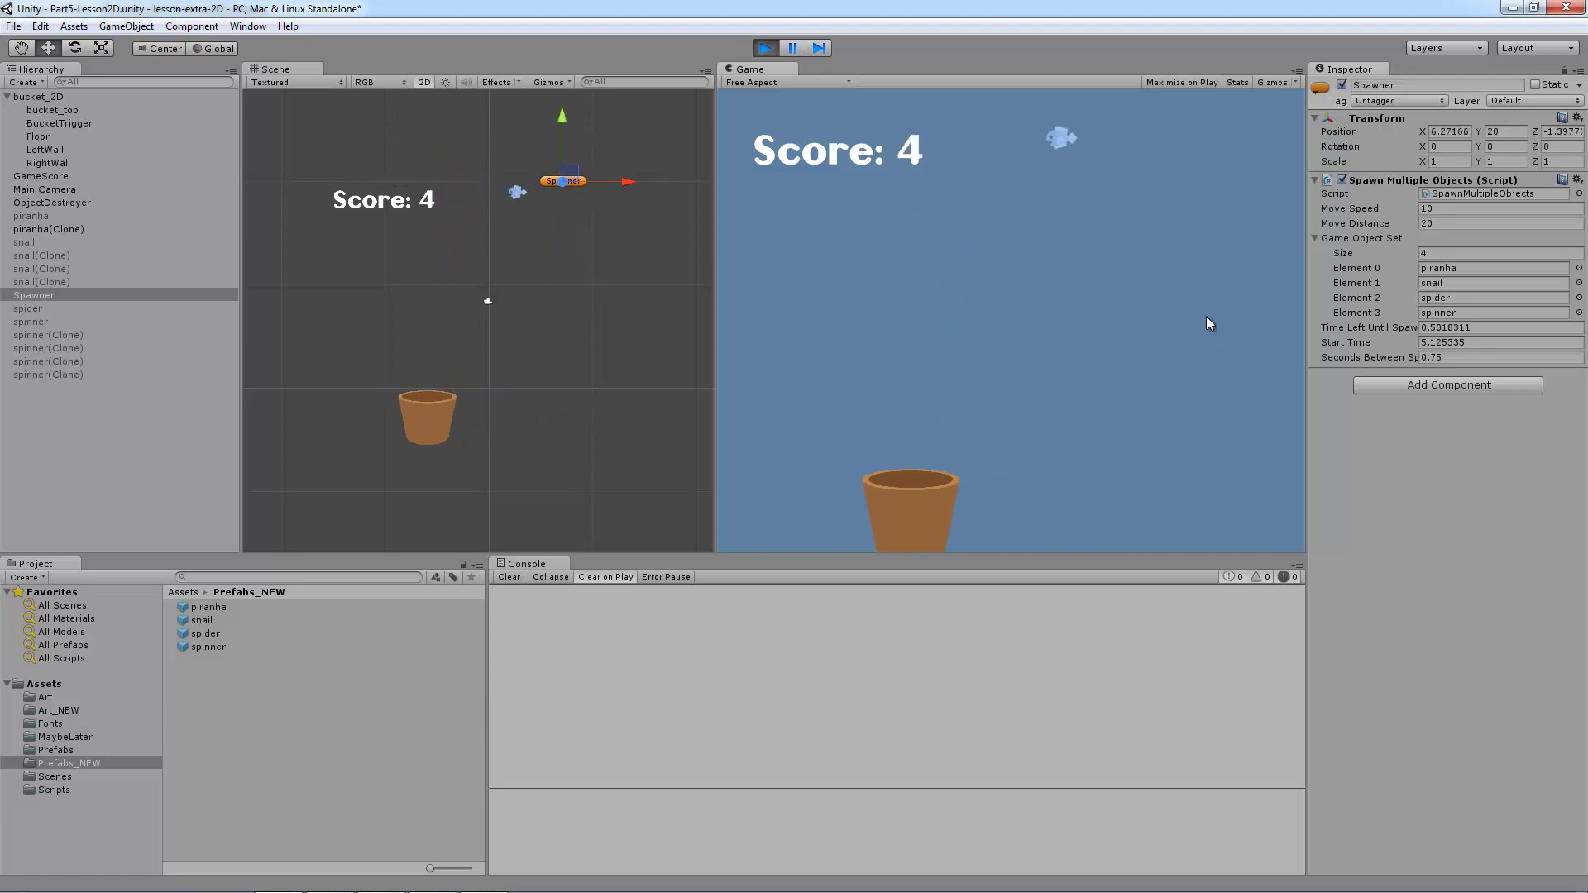
{"action": "key", "text": "Right"}
{"action": "key", "text": "Right"}
{"action": "key", "text": "Left"}
{"action": "key", "text": "Right"}
{"action": "key", "text": "Left"}
{"action": "key", "text": "Right"}
{"action": "key", "text": "Right"}
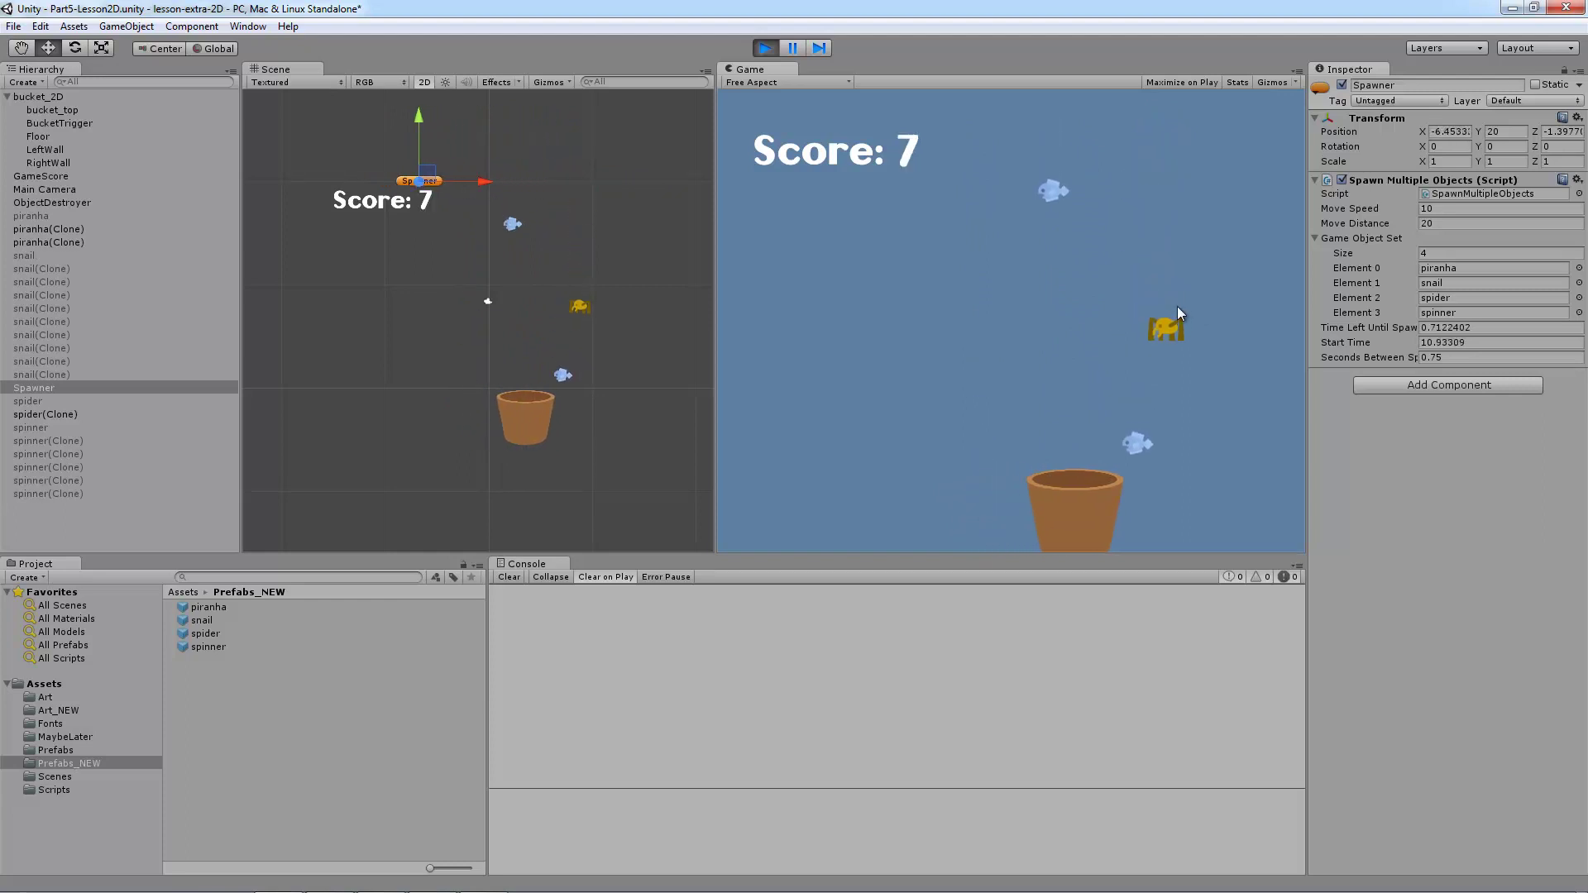
{"action": "key", "text": "Left"}
{"action": "key", "text": "Left"}
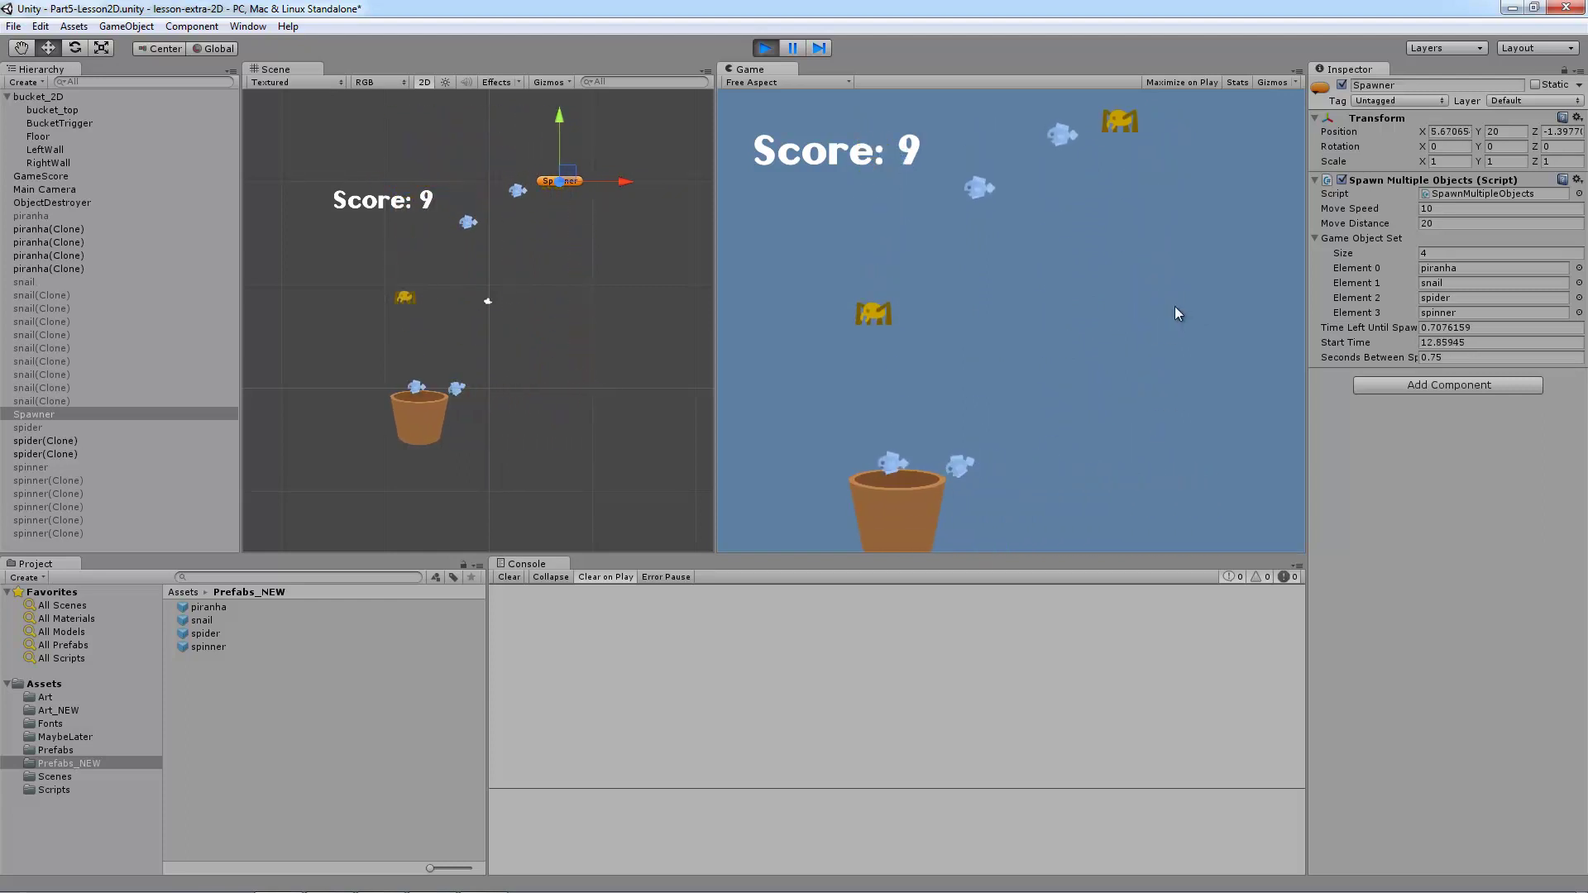
{"action": "key", "text": "Right"}
{"action": "key", "text": "Right"}
{"action": "key", "text": "Left"}
{"action": "key", "text": "Left"}
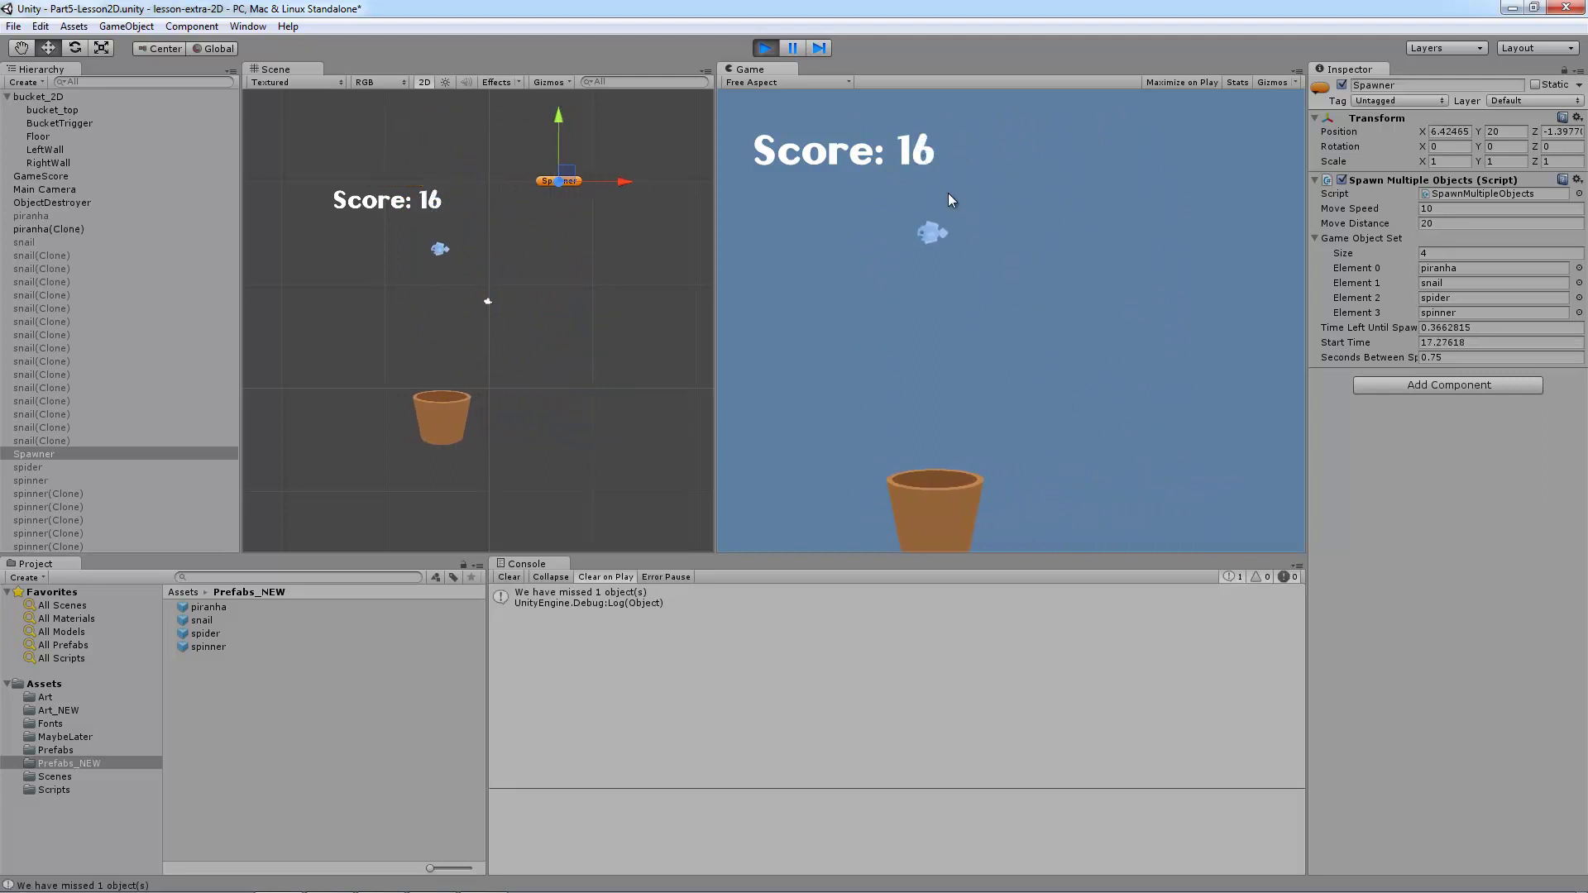
{"action": "key", "text": "Right"}
{"action": "key", "text": "Right"}
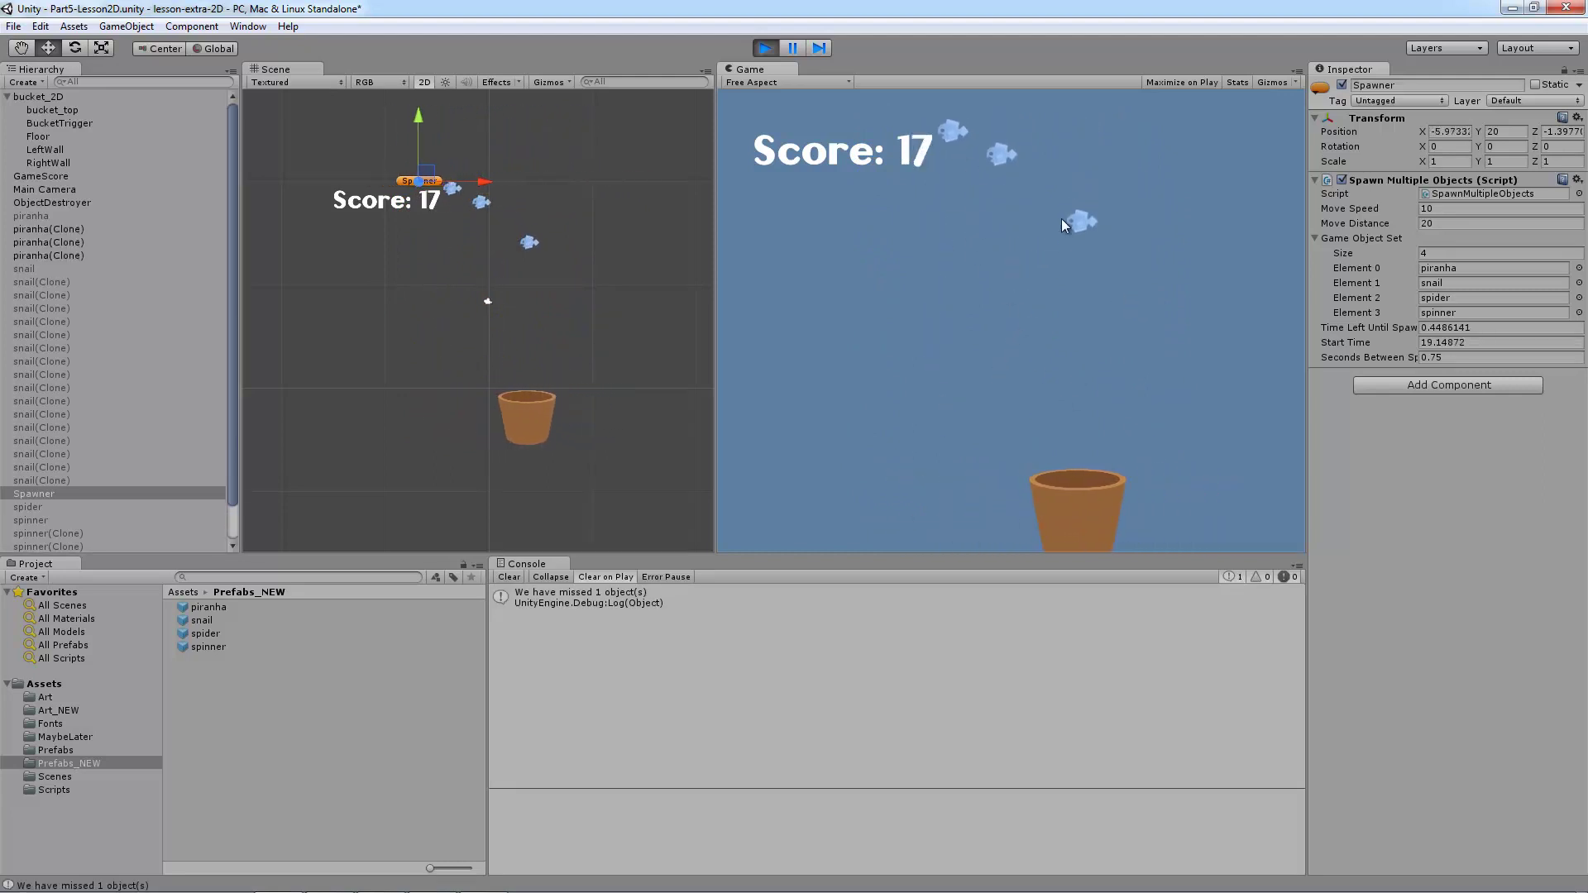
{"action": "key", "text": "Left"}
{"action": "key", "text": "Left"}
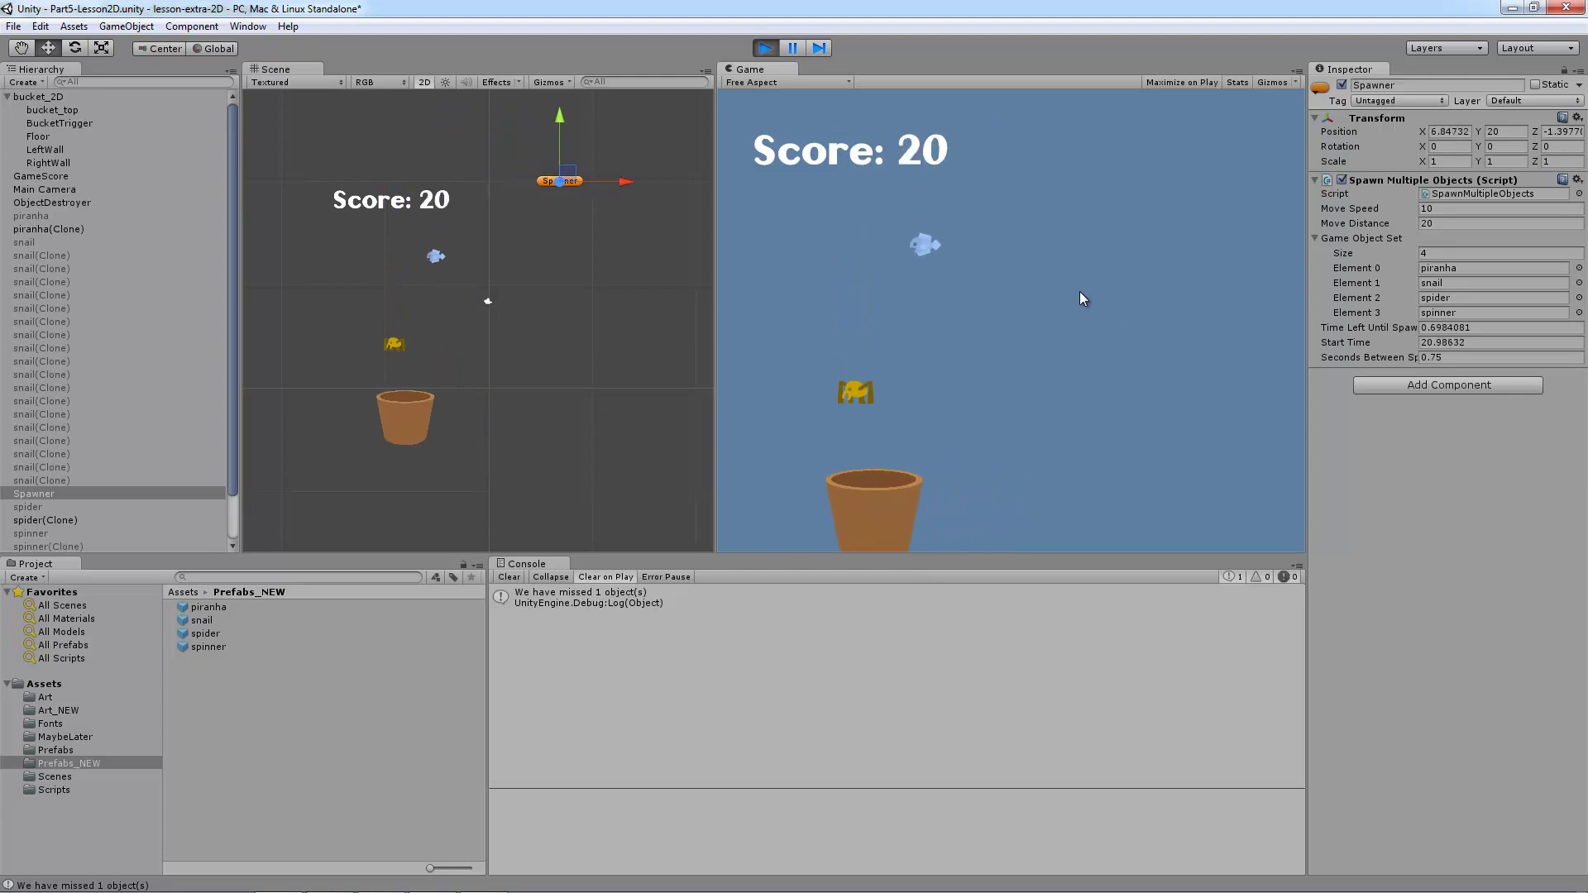
{"action": "key", "text": "Right"}
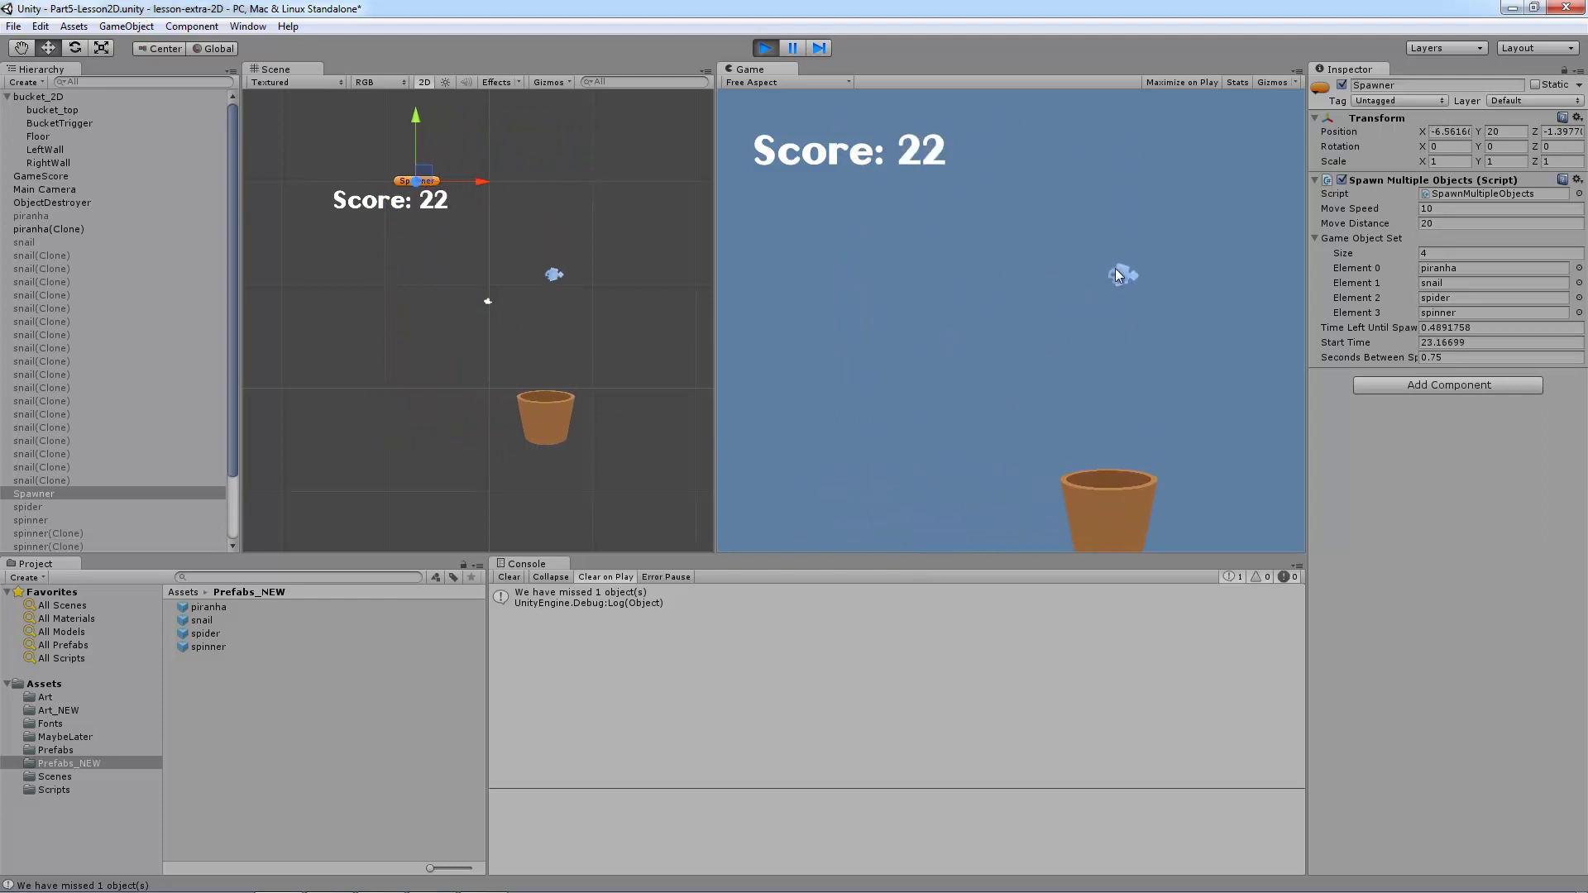
{"action": "key", "text": "Left"}
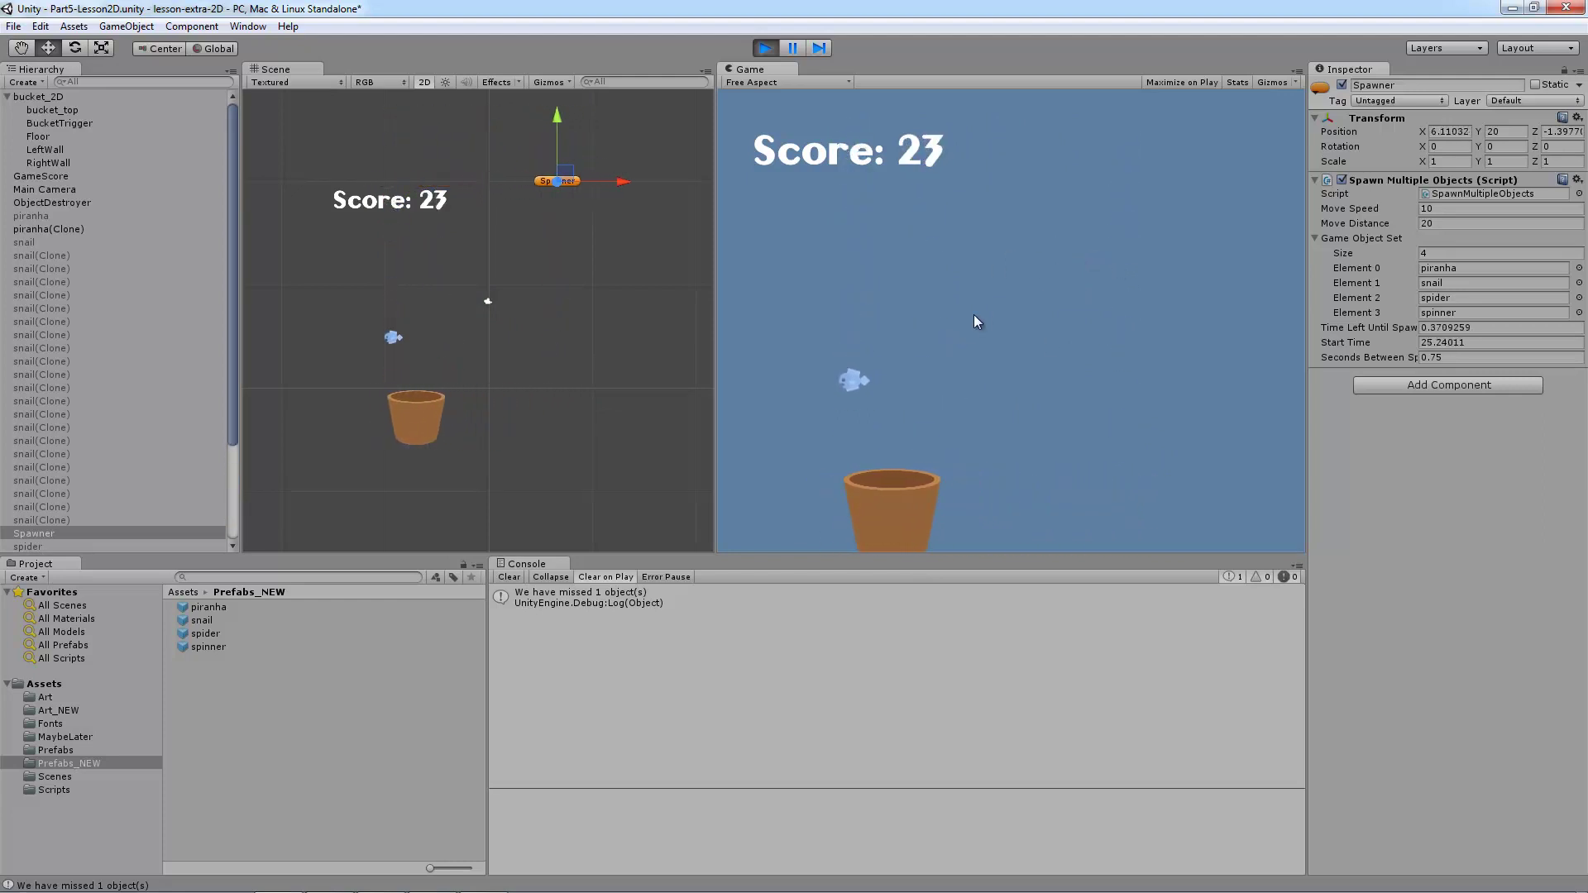
{"action": "key", "text": "Right"}
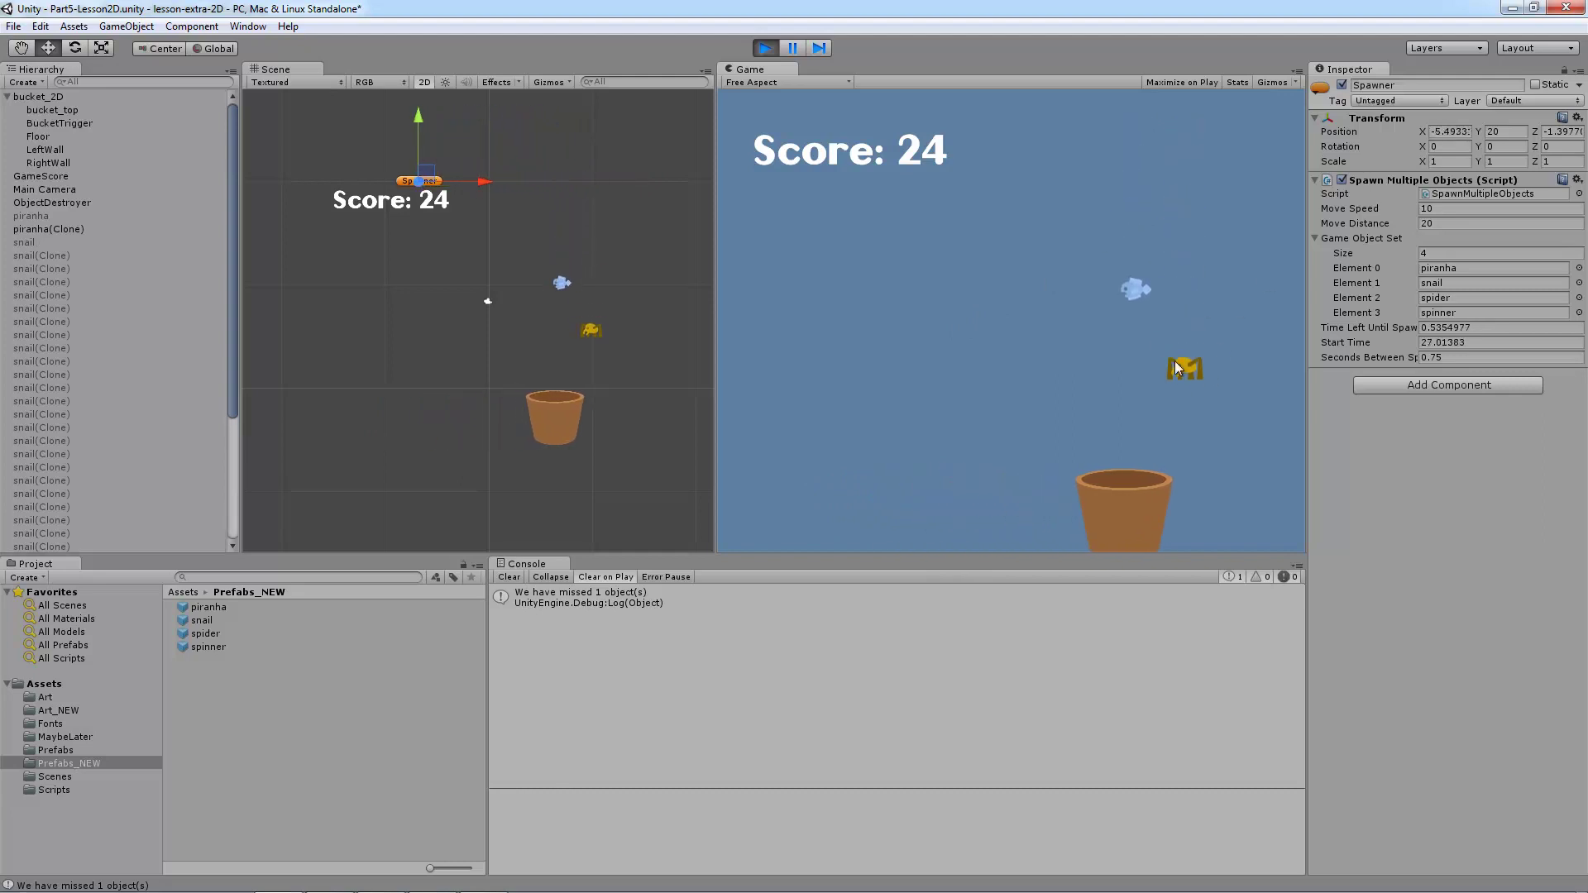
{"action": "key", "text": "Left"}
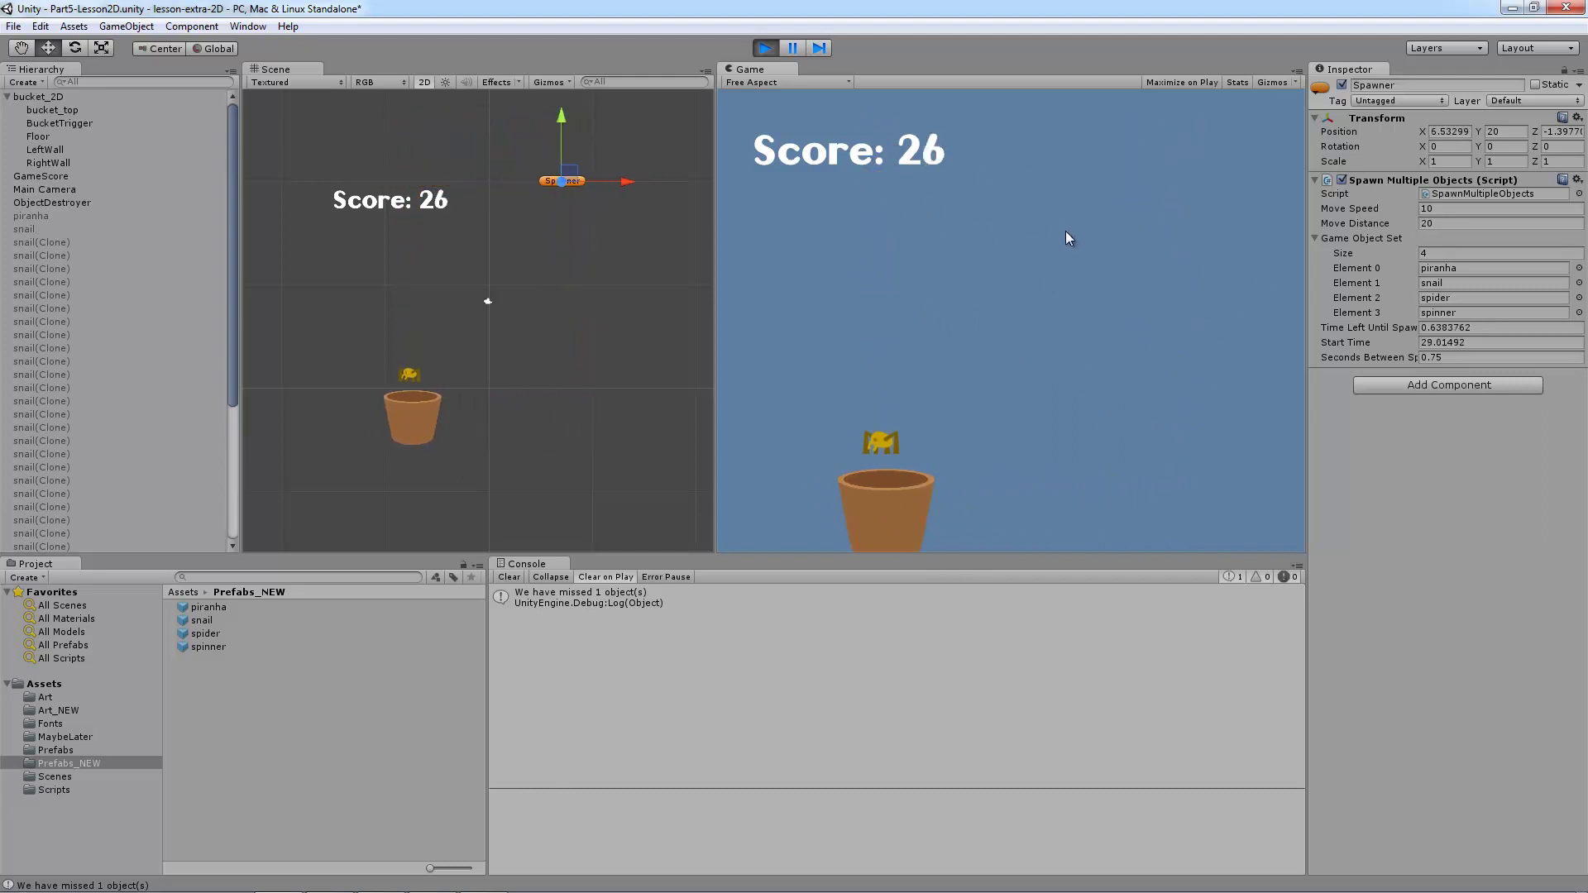
{"action": "key", "text": "Right"}
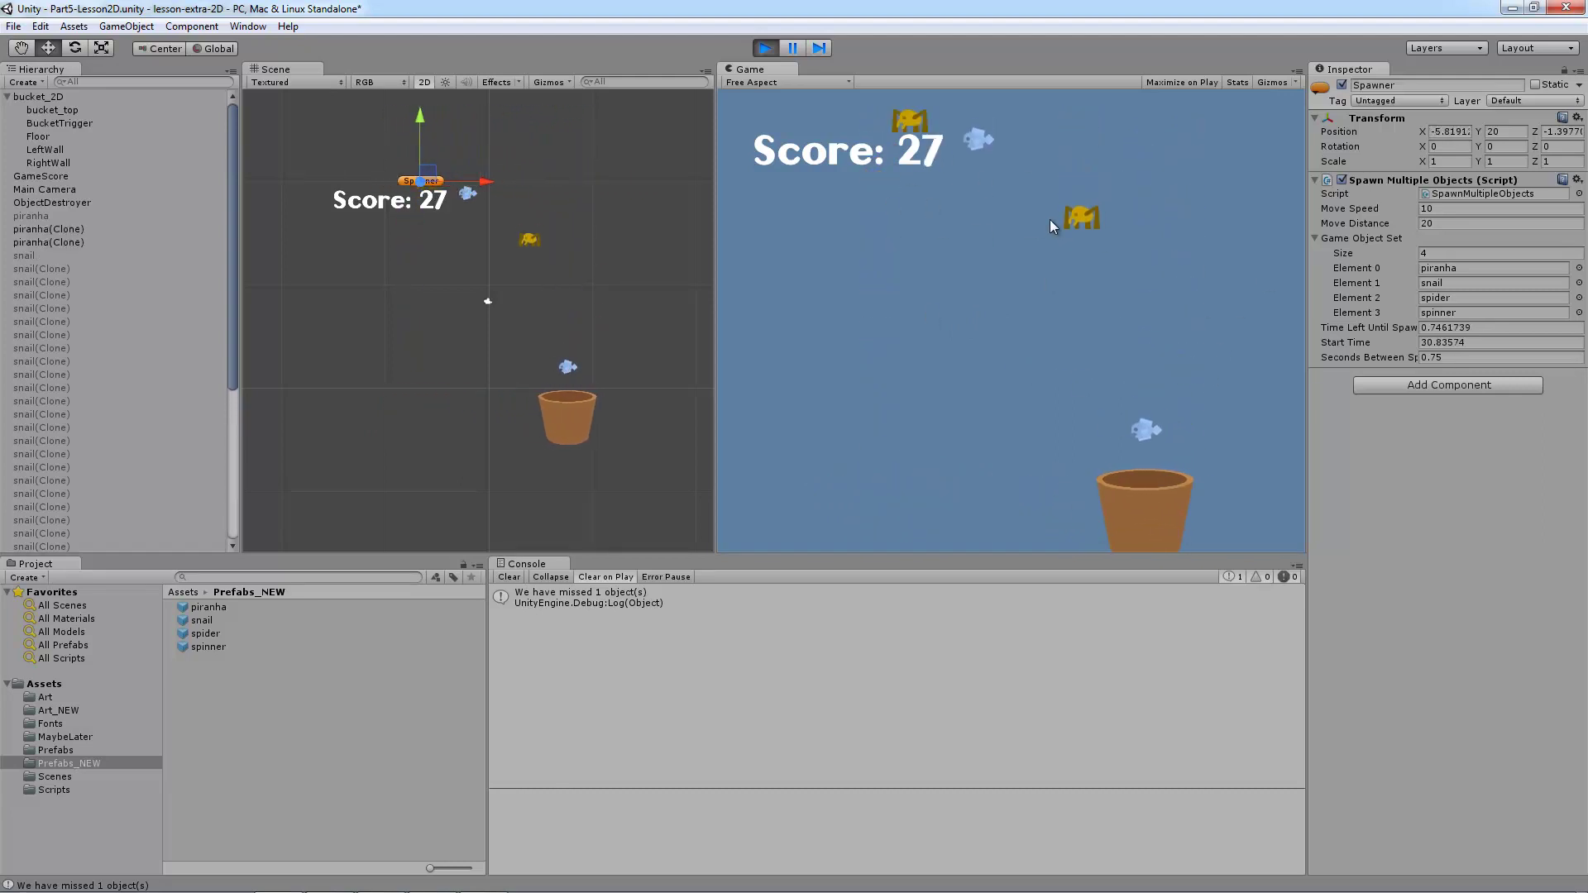
{"action": "key", "text": "Left"}
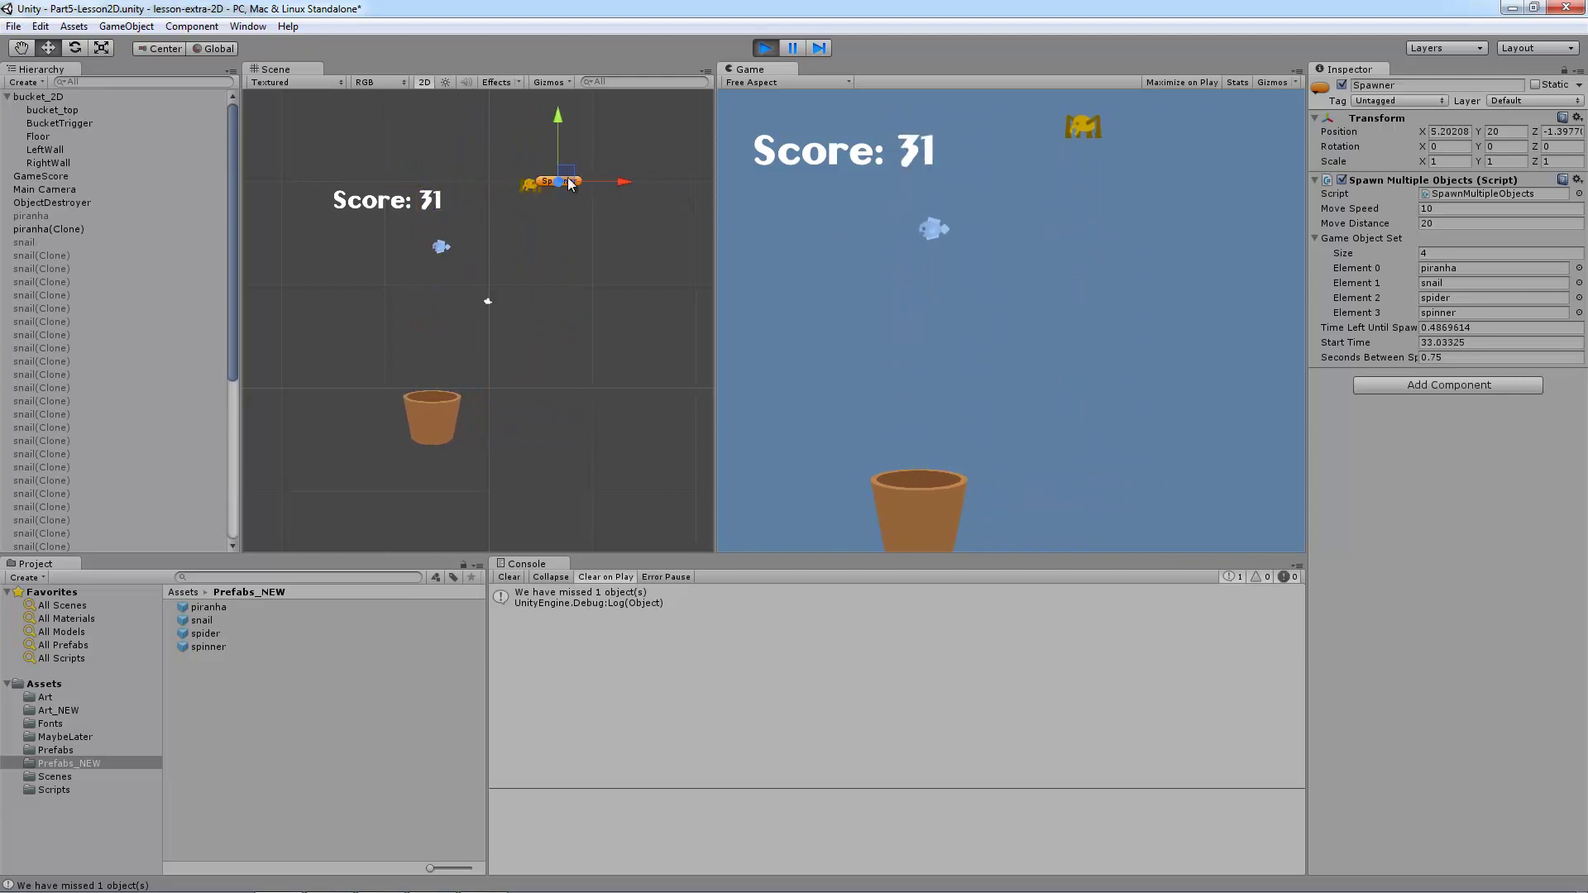
{"action": "key", "text": "Right"}
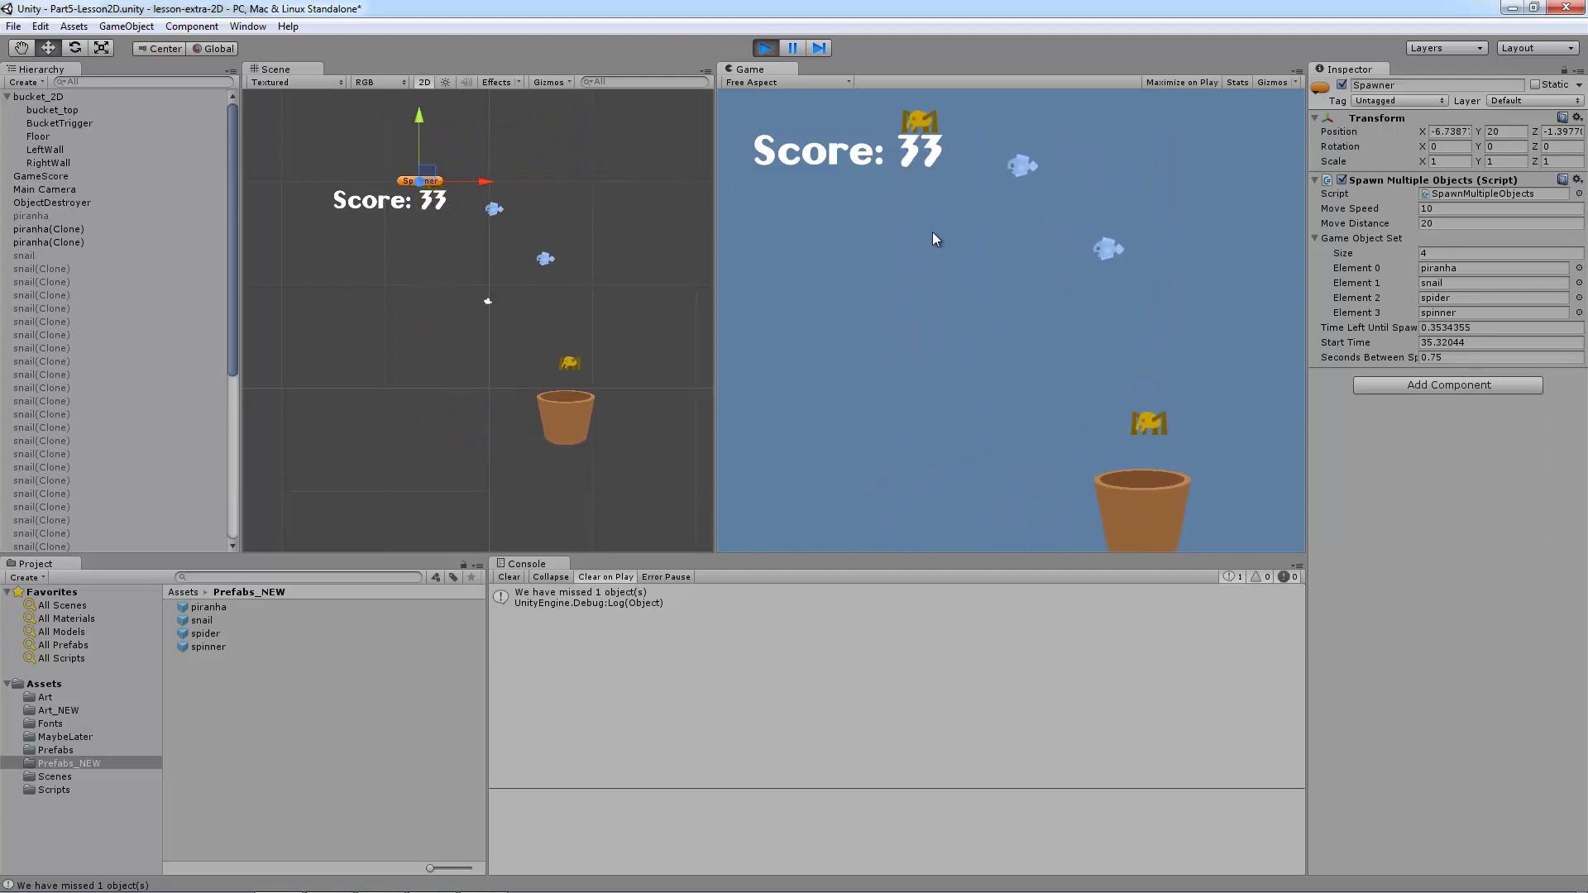
{"action": "key", "text": "Left"}
{"action": "key", "text": "Left"}
{"action": "key", "text": "Right"}
{"action": "key", "text": "Right"}
{"action": "key", "text": "Left"}
{"action": "key", "text": "Right"}
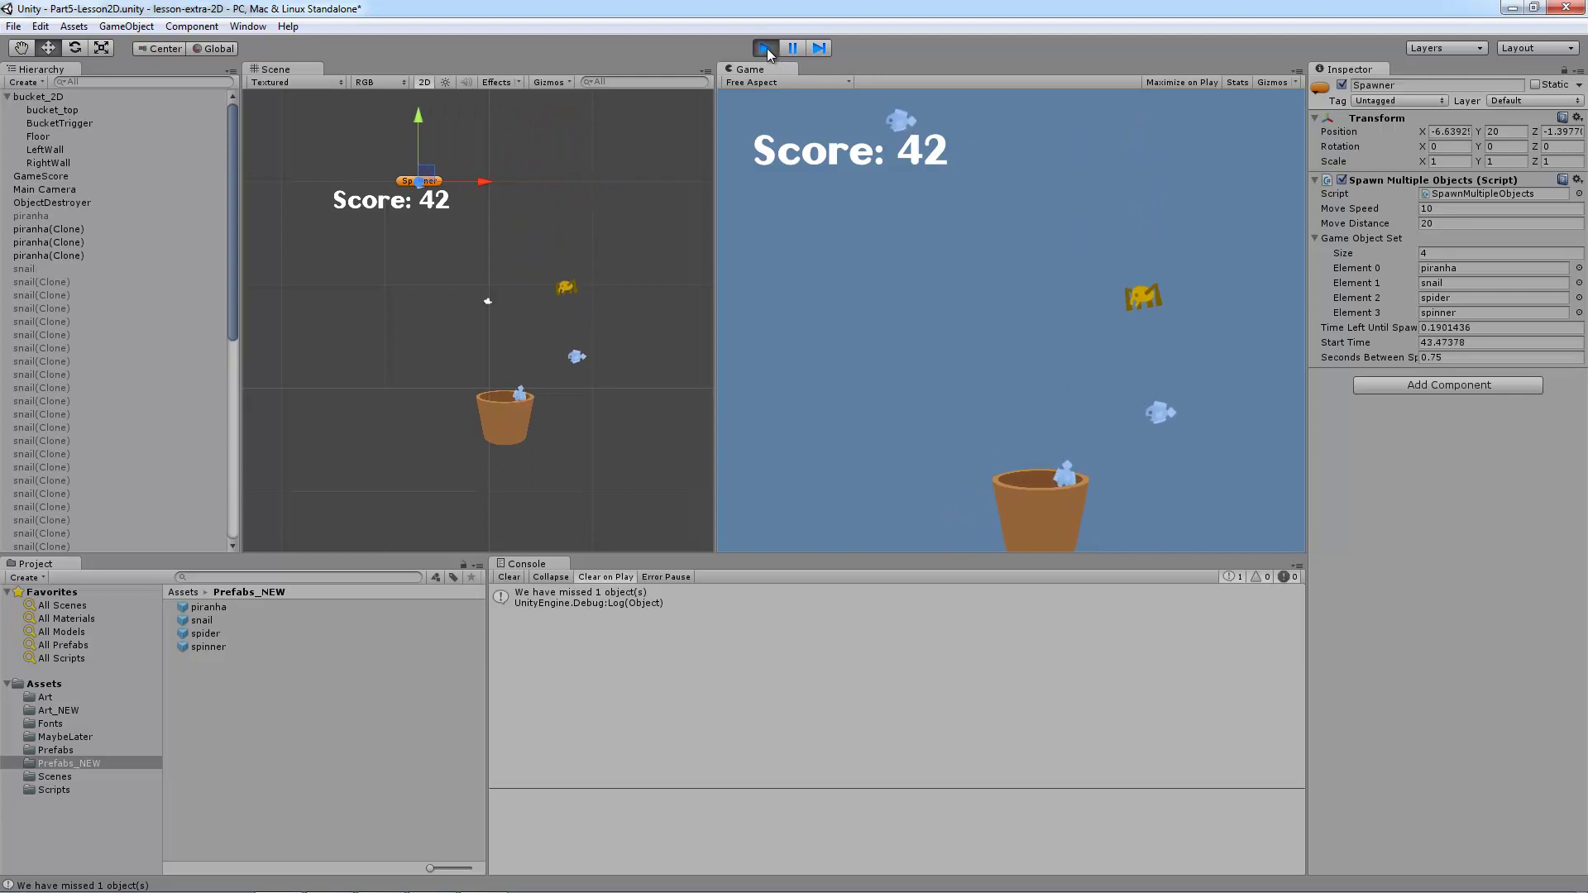
{"action": "left_click", "coordinate": [767, 49]}
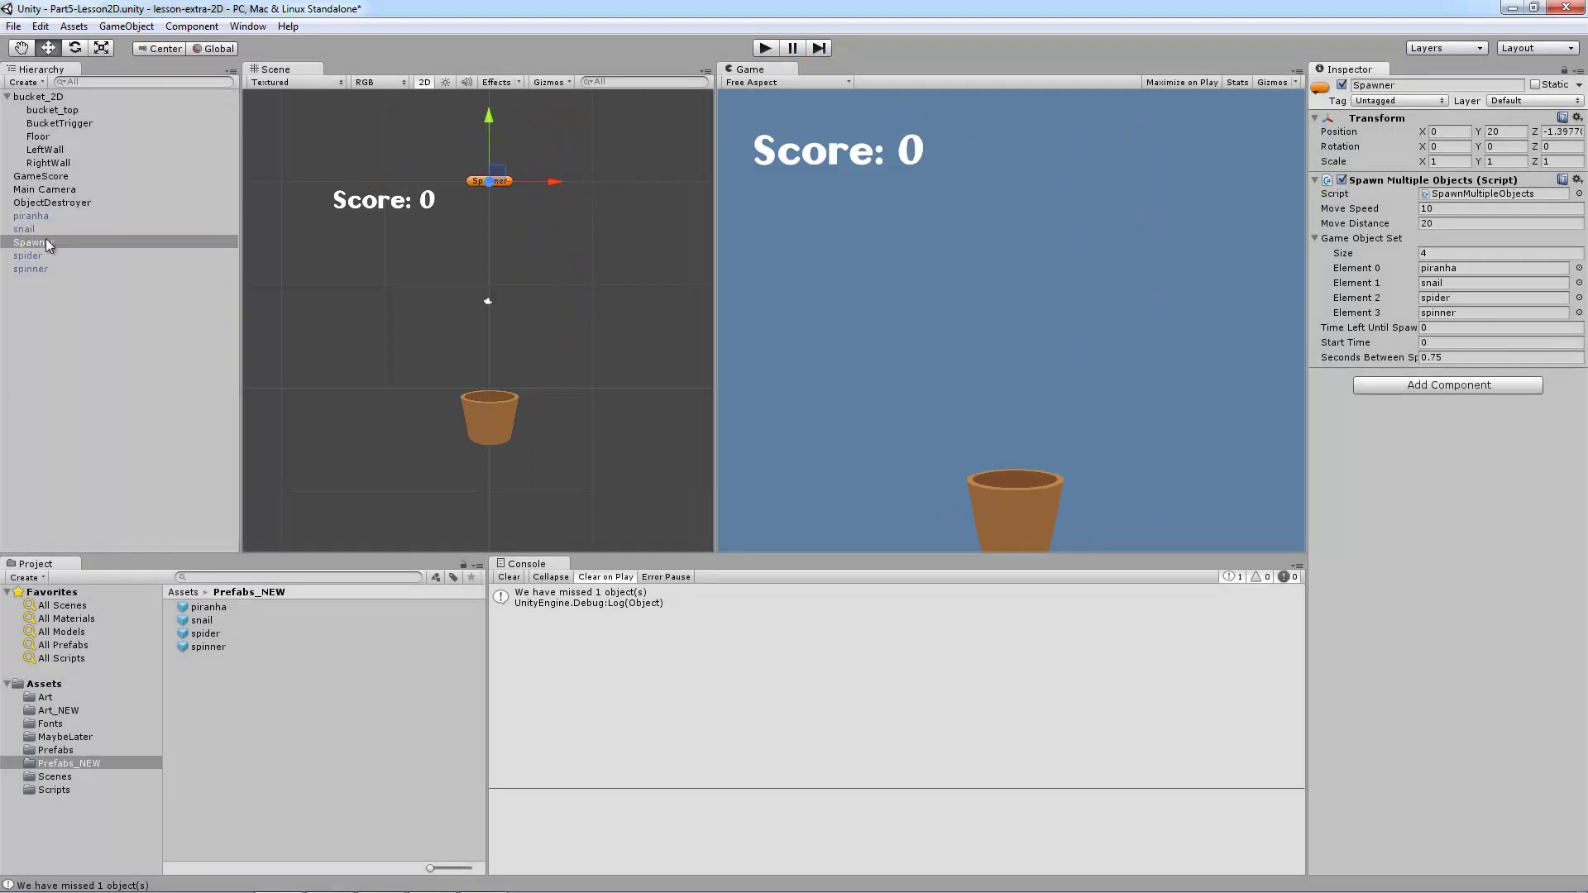
Open the Spawner's SpawnMultipleObjects script and examine the random index, Instantiate and position lines in SpawnRandomObject.
{"action": "double_click", "coordinate": [1458, 197]}
{"action": "left_click", "coordinate": [565, 253]}
{"action": "scroll", "coordinate": [601, 266], "scroll_direction": "up", "scroll_amount": 2}
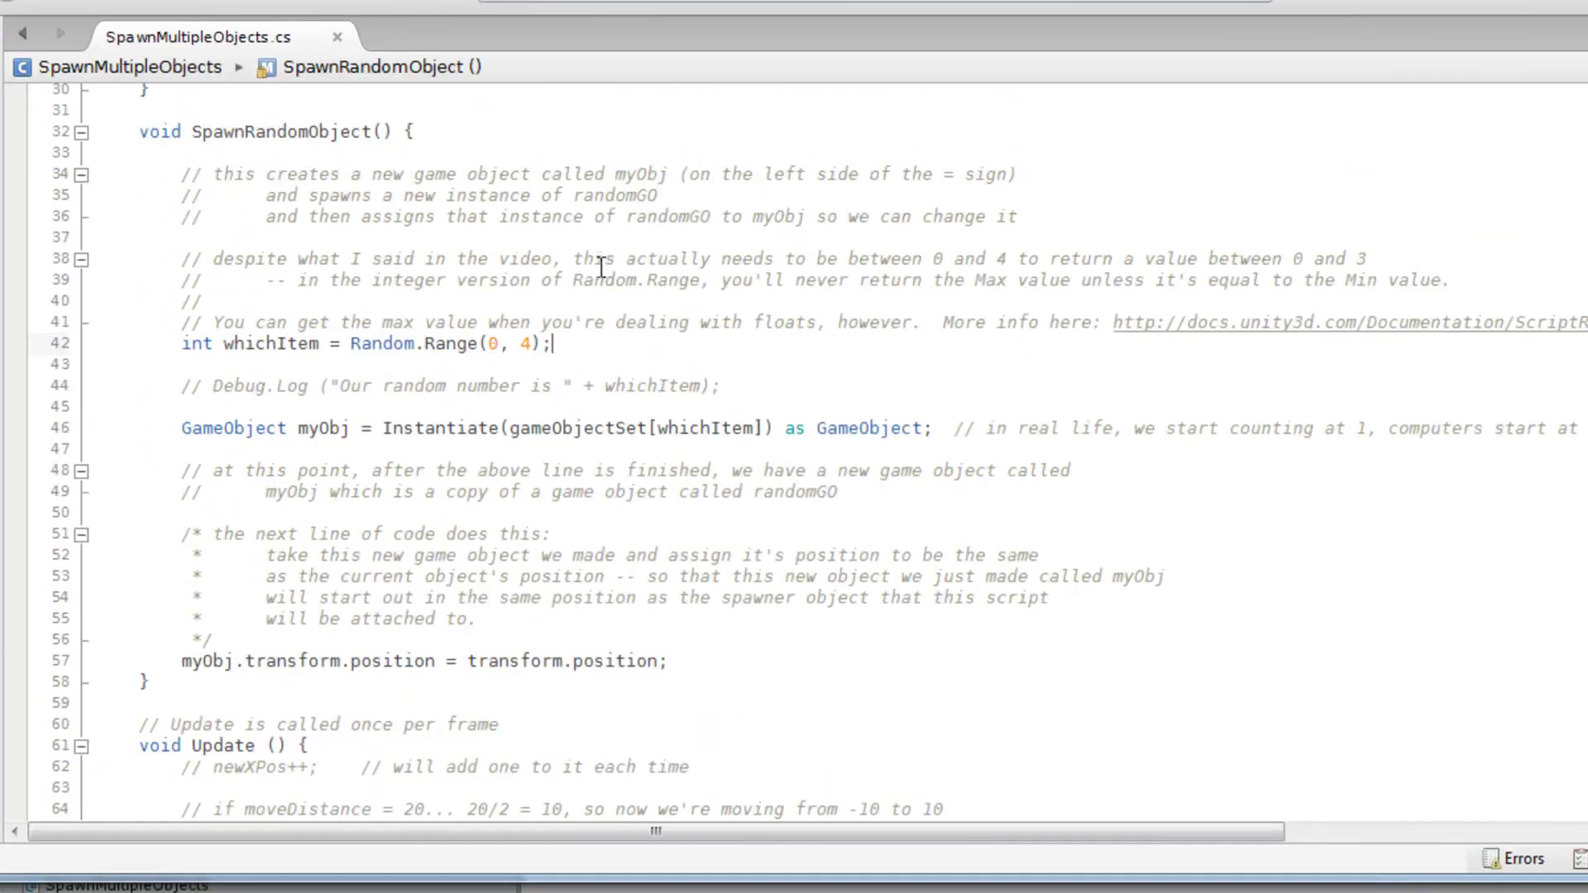
{"action": "left_click_drag", "start_coordinate": [180, 345], "coordinate": [609, 345]}
{"action": "left_click", "coordinate": [613, 346]}
{"action": "scroll", "coordinate": [738, 308], "scroll_direction": "down", "scroll_amount": 3}
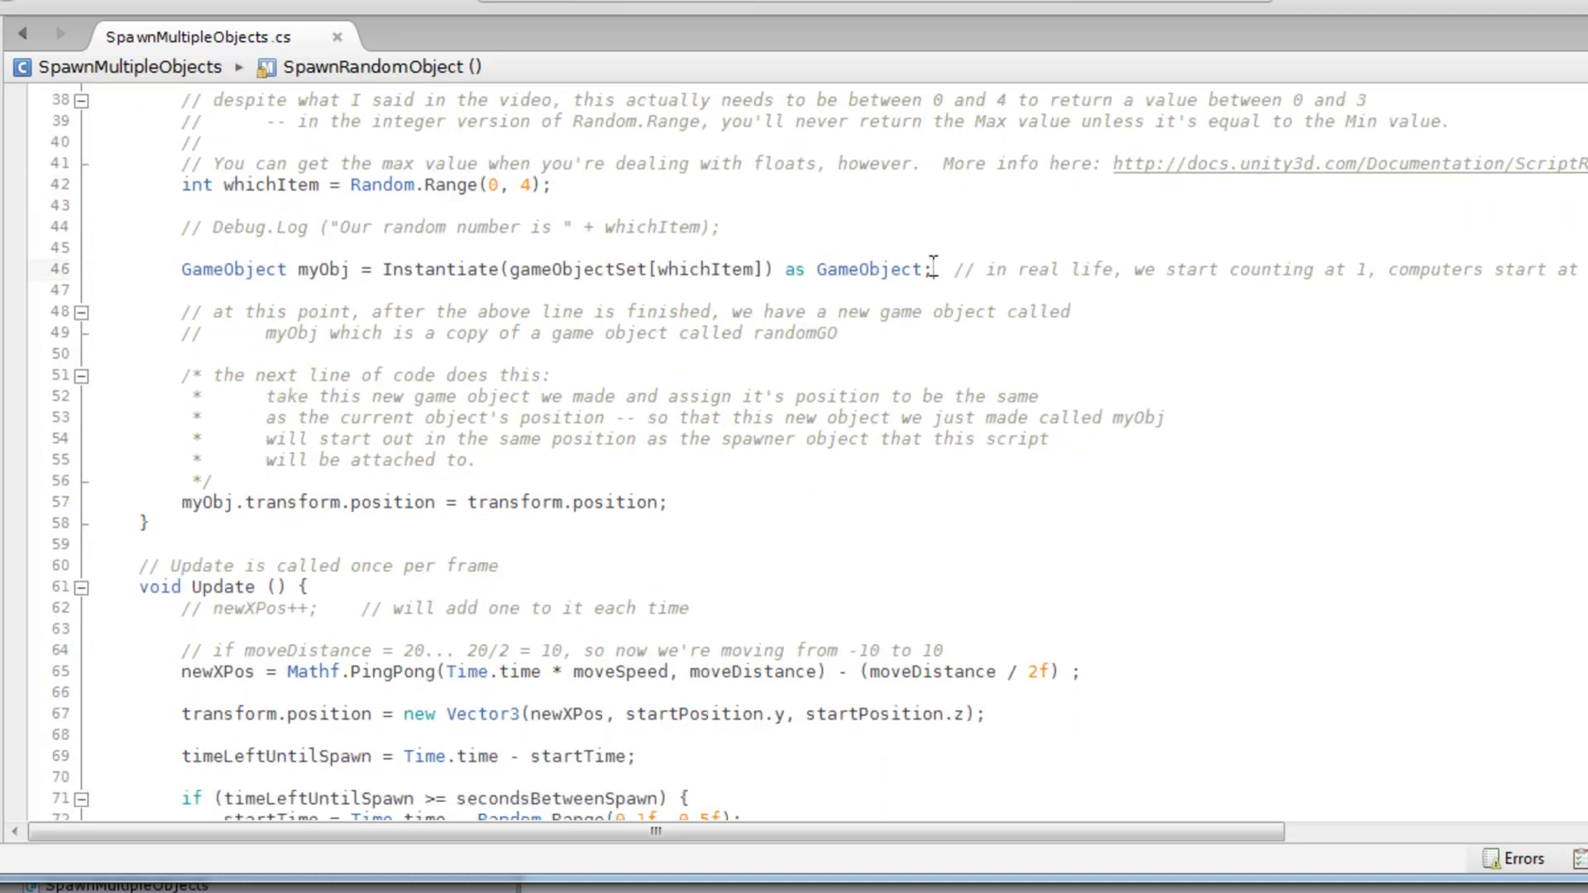
{"action": "left_click_drag", "start_coordinate": [933, 269], "coordinate": [188, 259]}
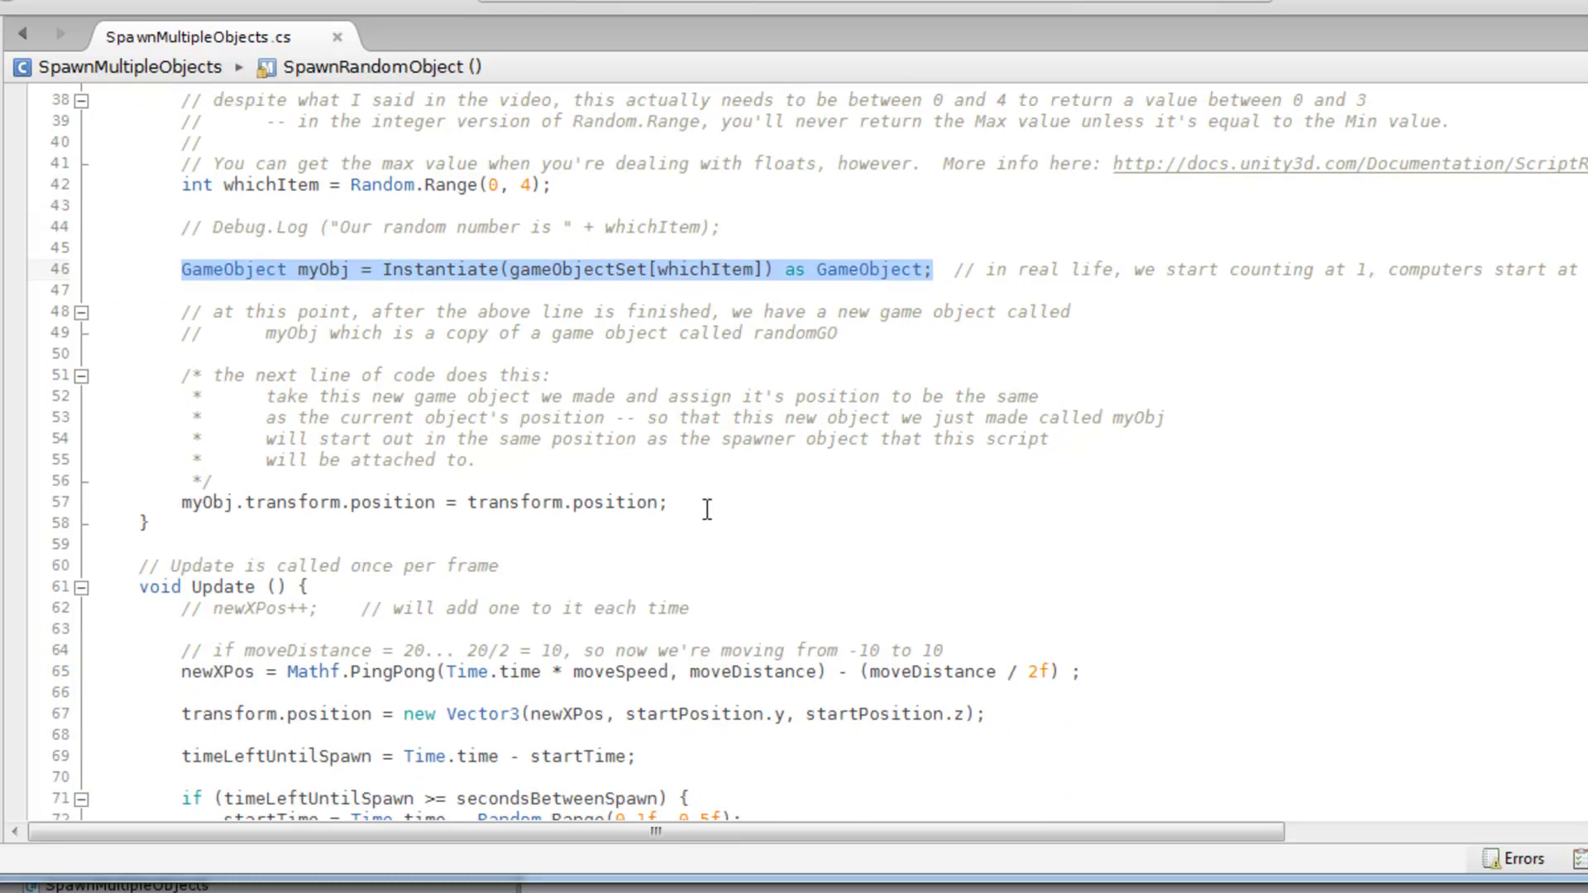
{"action": "mouse_move", "coordinate": [688, 503]}
{"action": "left_mouse_down"}
{"action": "mouse_move", "coordinate": [141, 518]}
{"action": "mouse_move", "coordinate": [149, 500]}
{"action": "mouse_move", "coordinate": [681, 500]}
{"action": "left_mouse_up"}
{"action": "left_click", "coordinate": [178, 502]}
{"action": "left_click", "coordinate": [441, 502]}
{"action": "triple_click", "coordinate": [471, 494]}
Below the position line, add myObj.rigidbody2D.AddForce(new Vector2(0f, 400f)); and a commented-out myObj.rigidbody2D.AddTorque(Random.Range(-90f, 90f)); and save the script.
{"action": "left_click", "coordinate": [701, 504]}
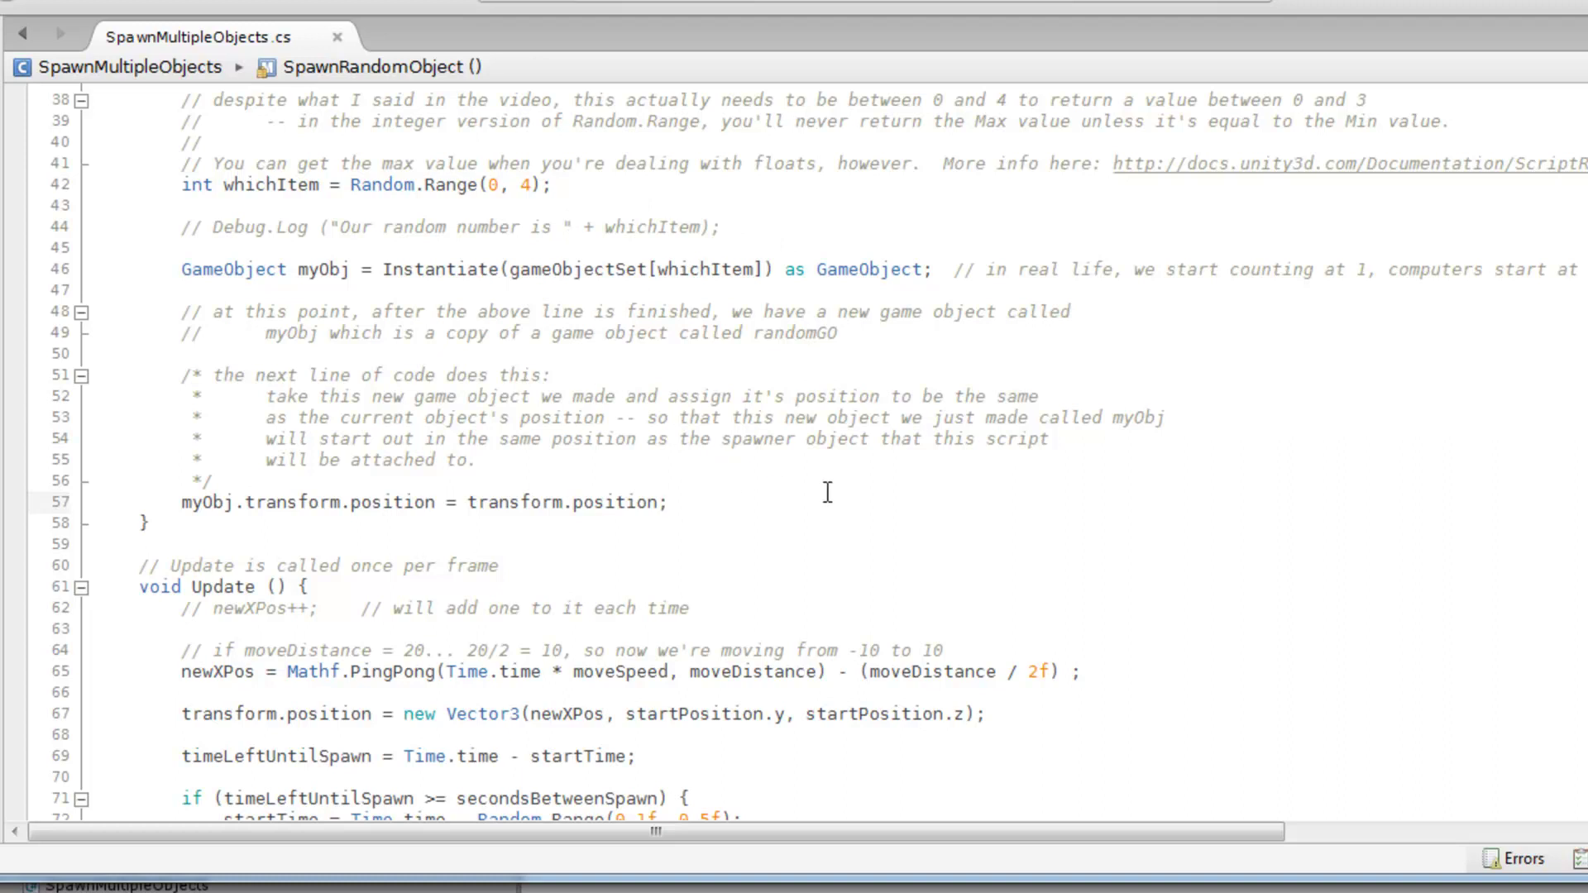
{"action": "key", "text": "Return"}
{"action": "key", "text": "Return"}
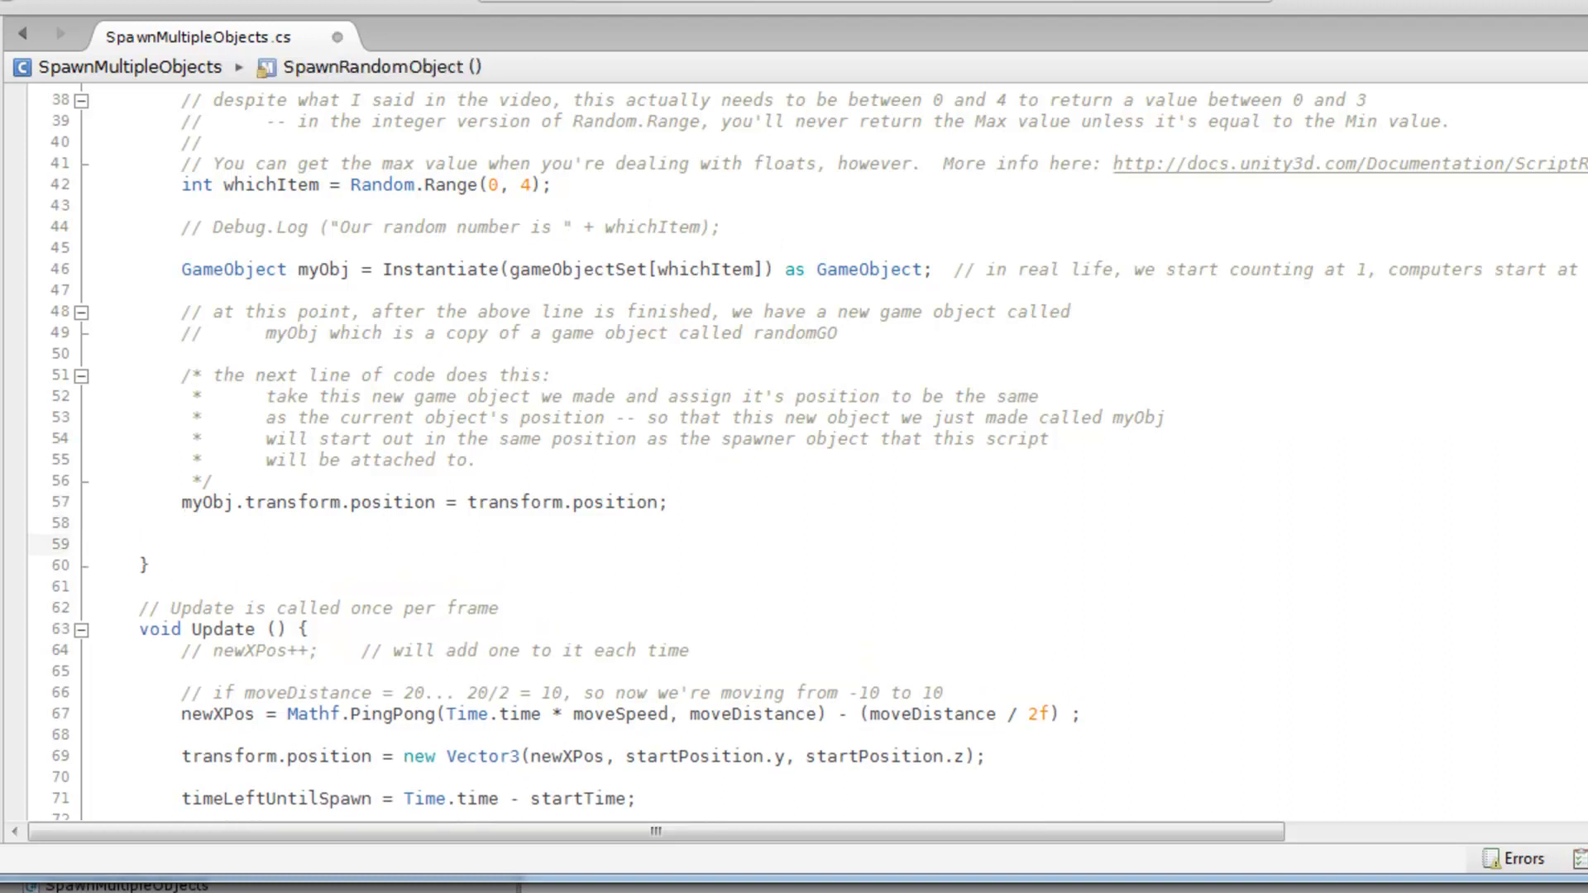
{"action": "key", "text": "Return"}
{"action": "key", "text": "Return"}
{"action": "key", "text": "Up"}
{"action": "key", "text": "Up"}
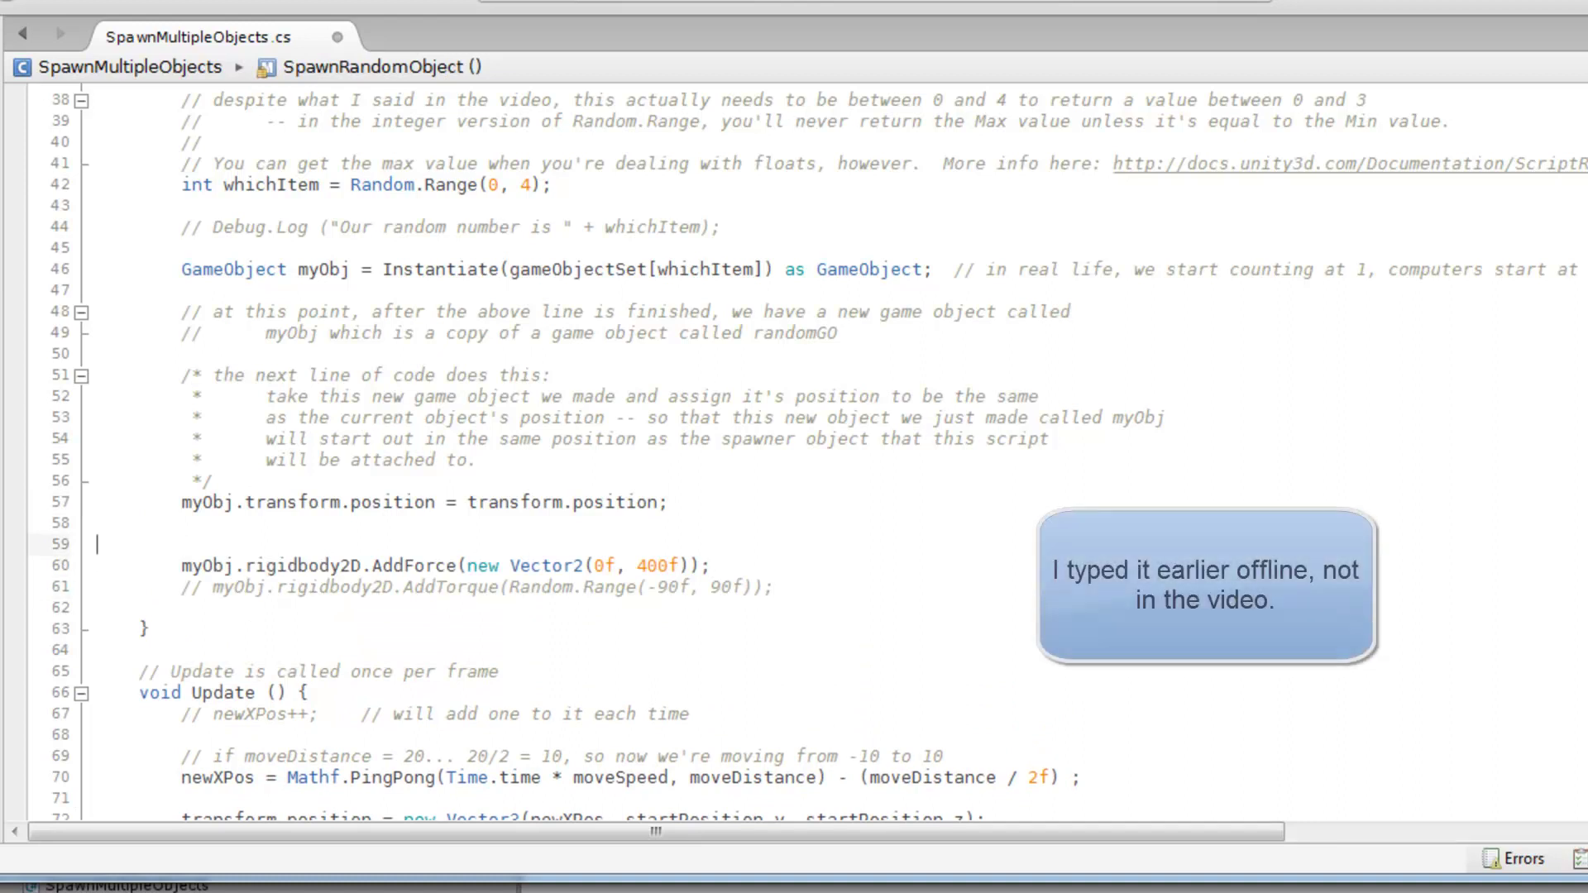
{"action": "key", "text": "Delete"}
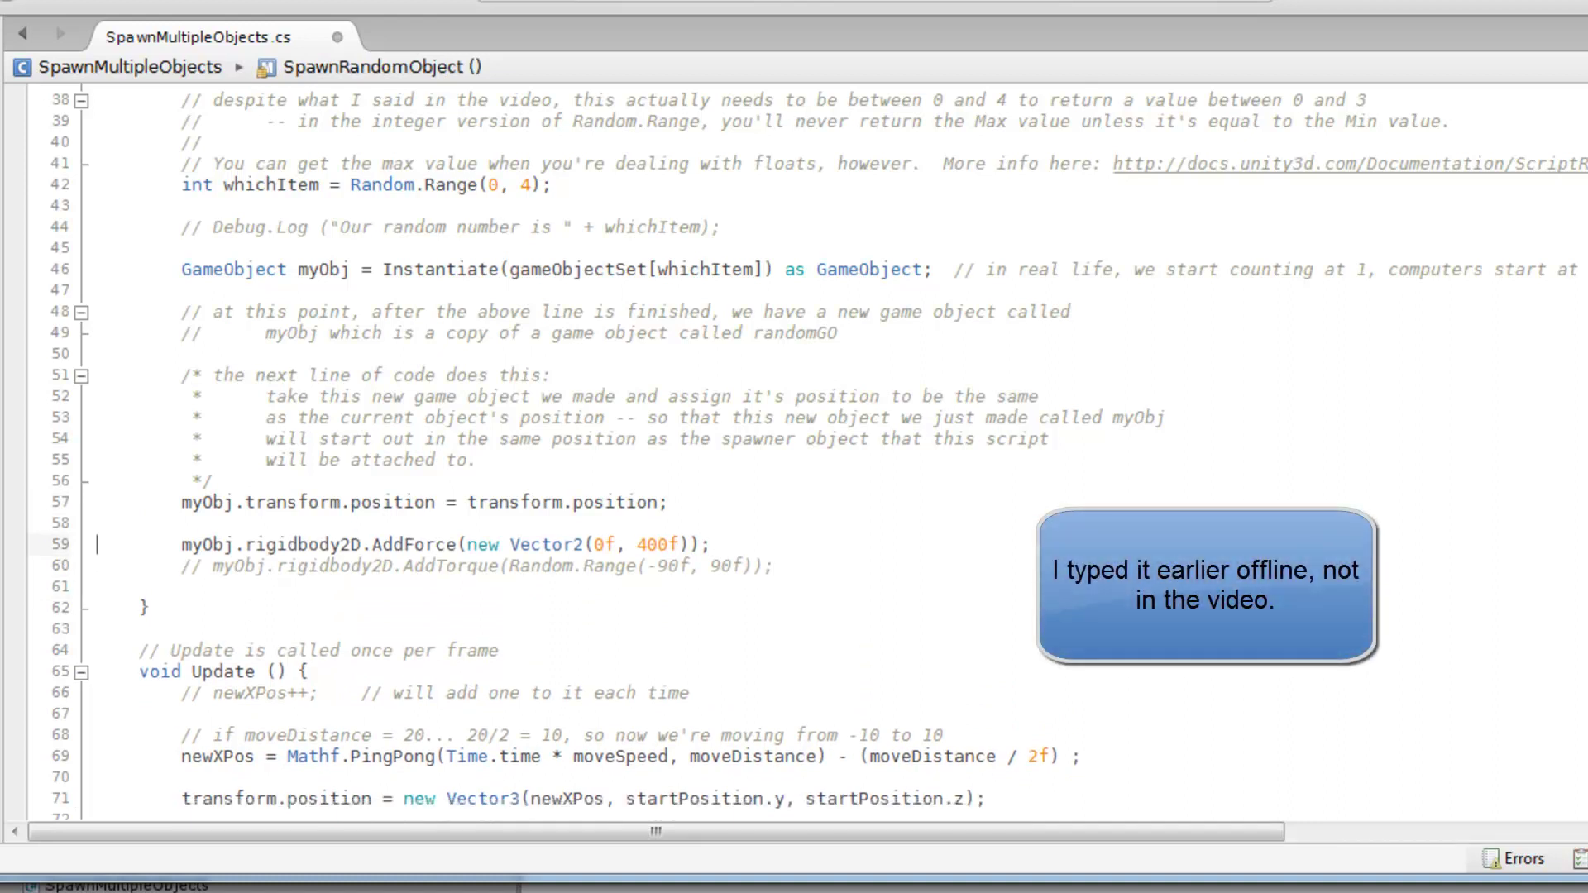
{"action": "left_click", "coordinate": [785, 543]}
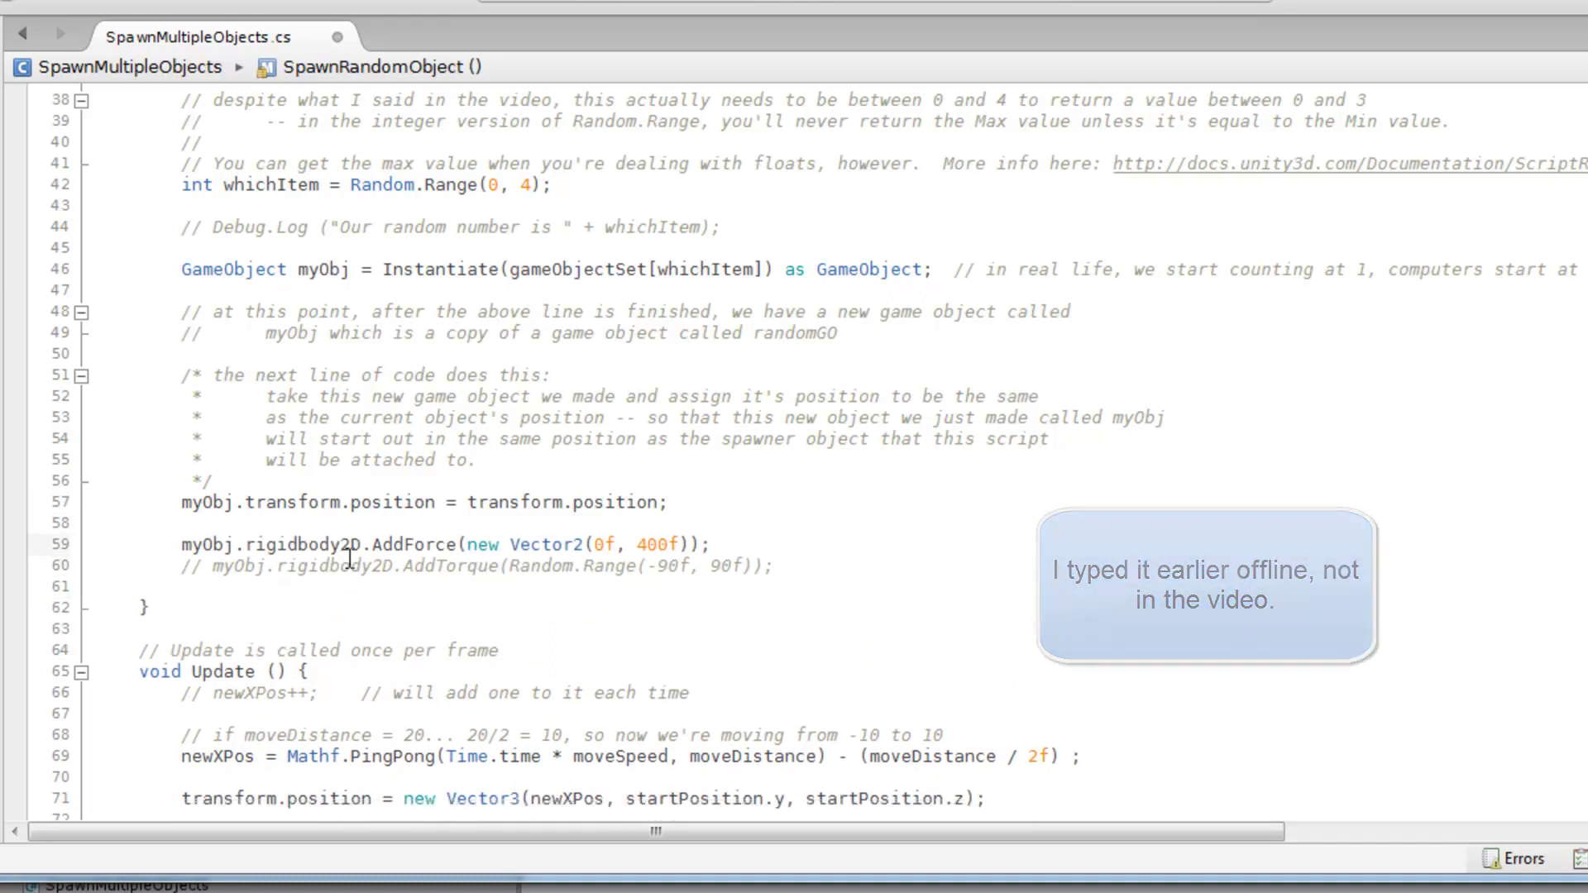
{"action": "key", "text": "ctrl+s"}
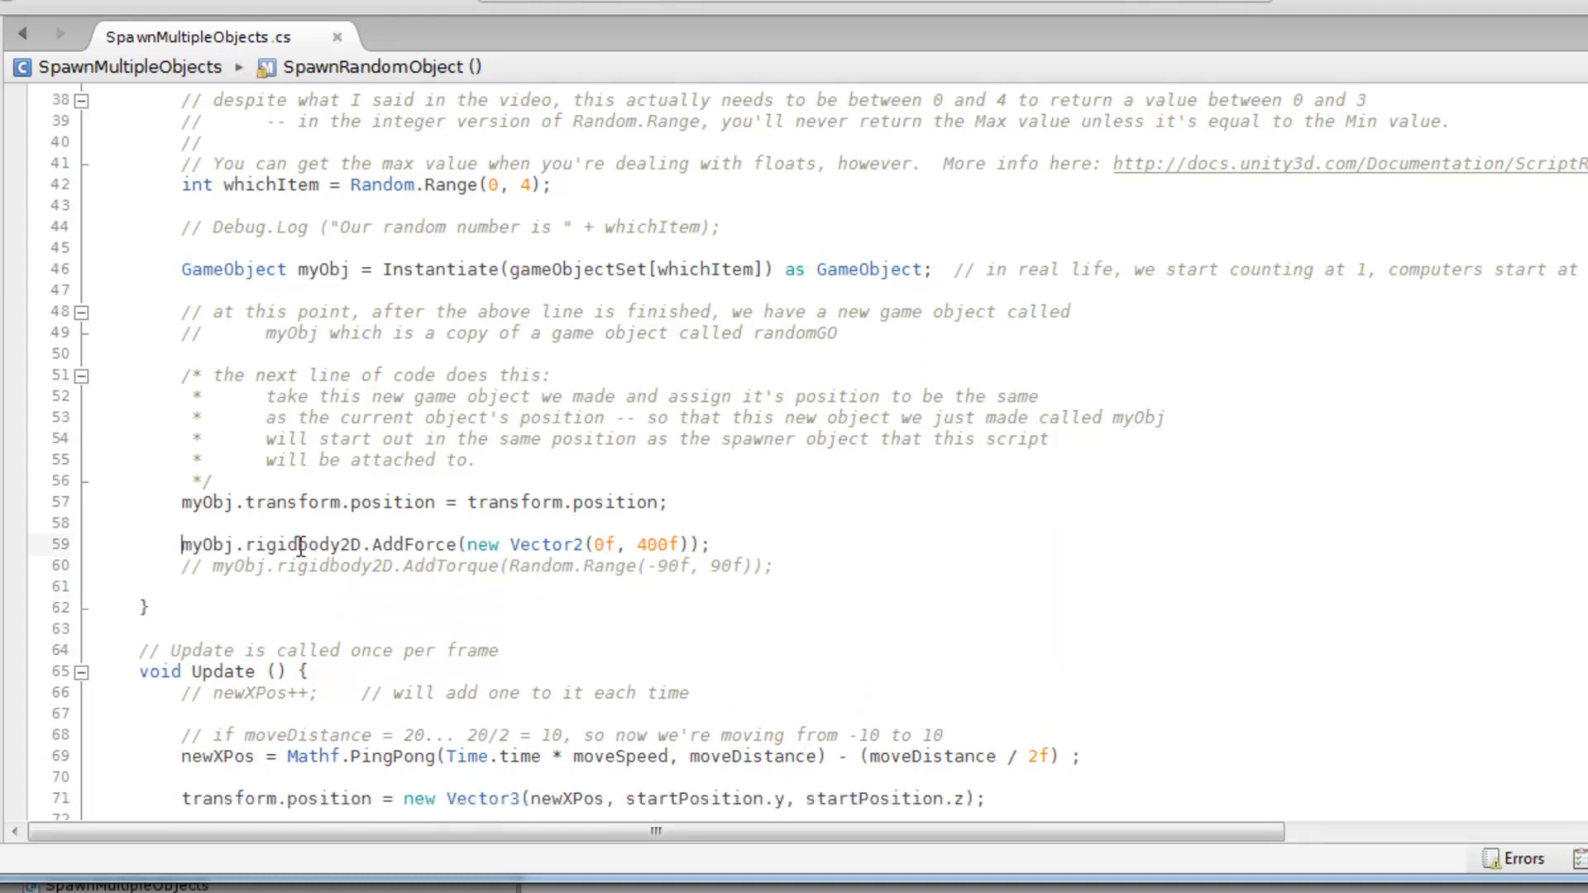
{"action": "double_click", "coordinate": [300, 546]}
{"action": "left_click", "coordinate": [311, 523]}
{"action": "left_click", "coordinate": [727, 544]}
Switch to Unity, play-test the upward force on the spawned objects while moving the bucket, and stop the game.
{"action": "mouse_move", "coordinate": [888, 275]}
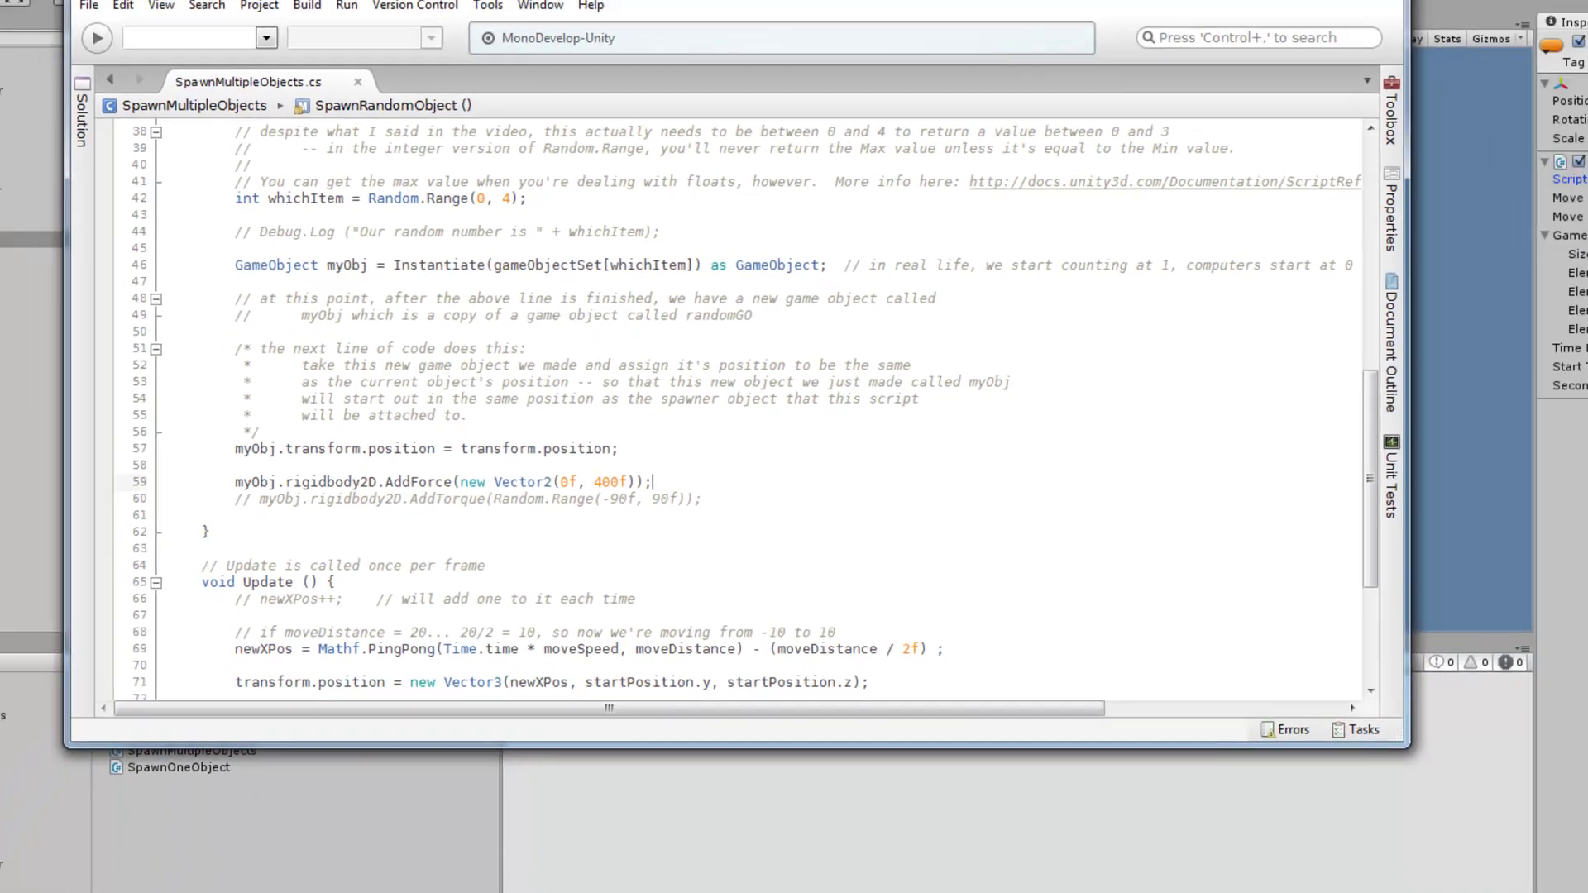
{"action": "left_click", "coordinate": [1441, 519]}
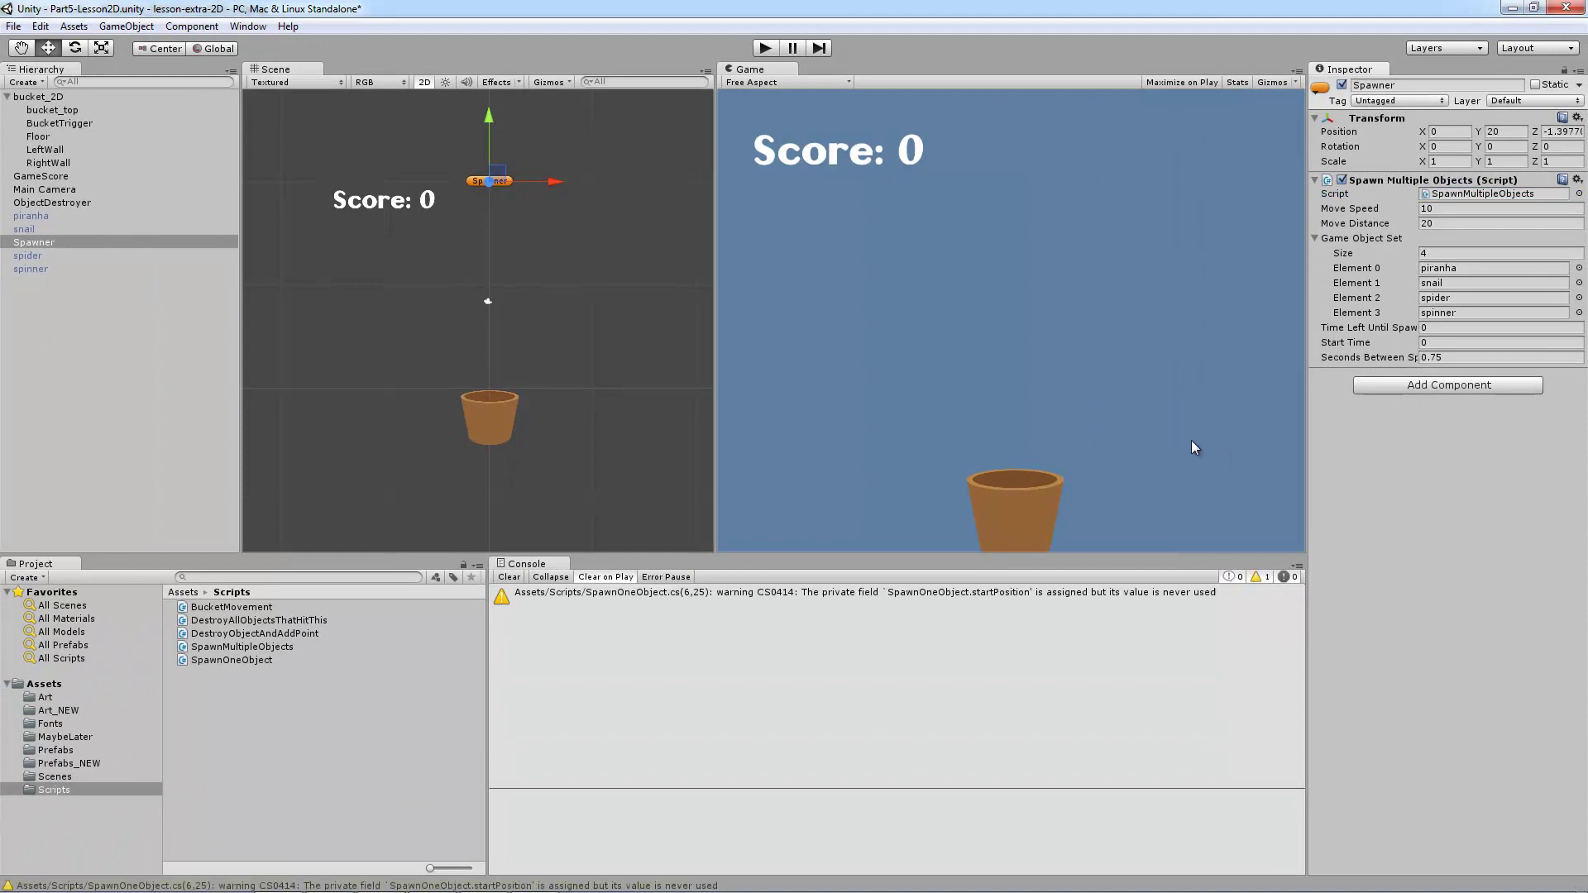
{"action": "left_click", "coordinate": [765, 48]}
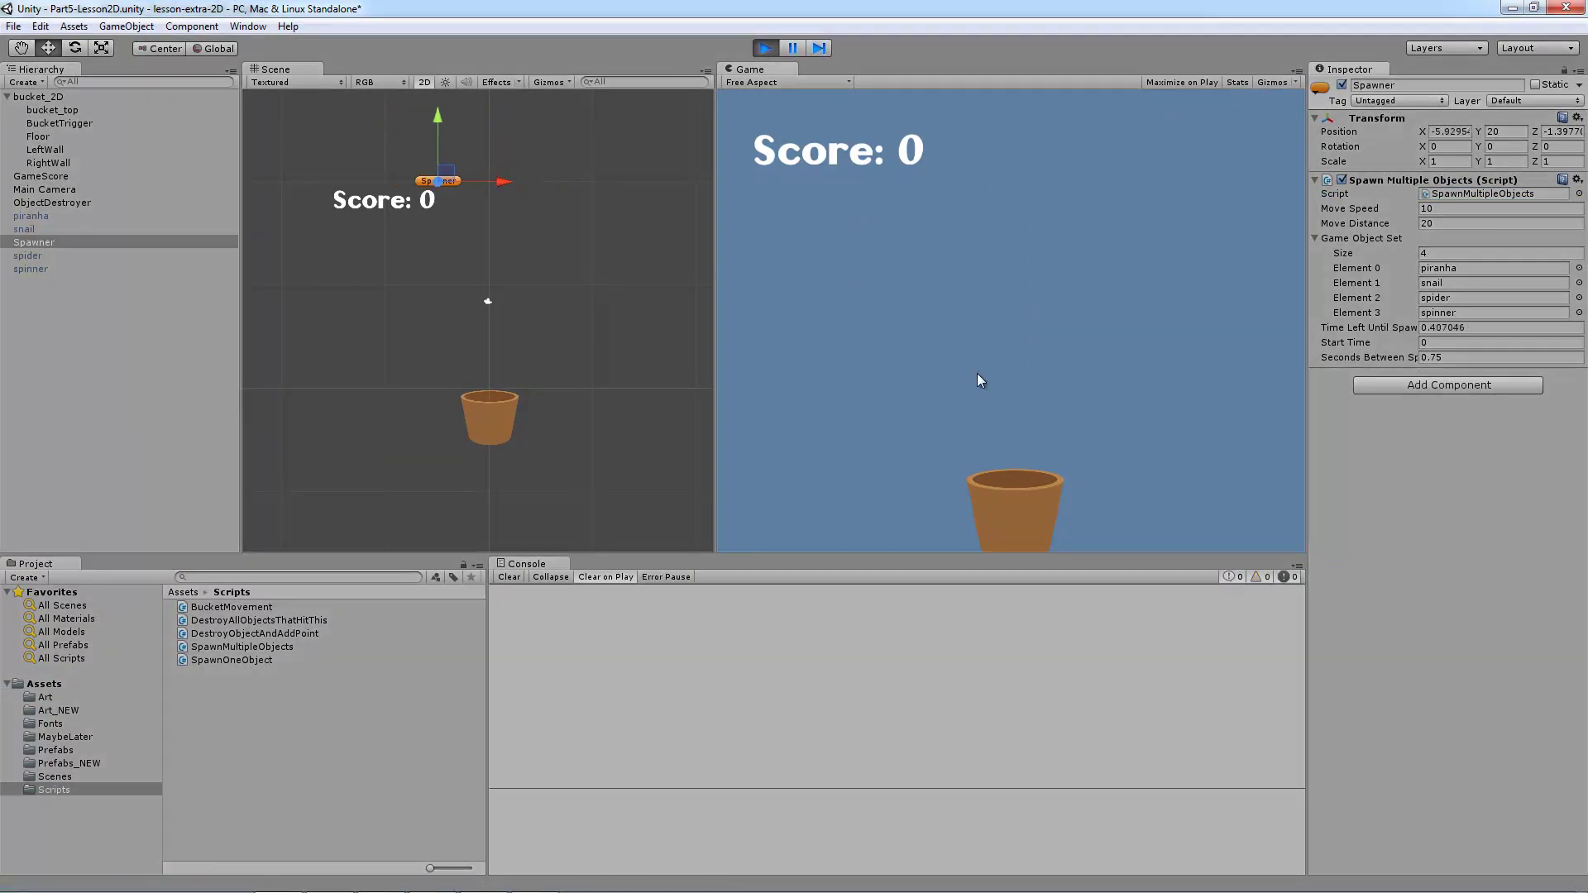
{"action": "key", "text": "Right"}
{"action": "key", "text": "Left"}
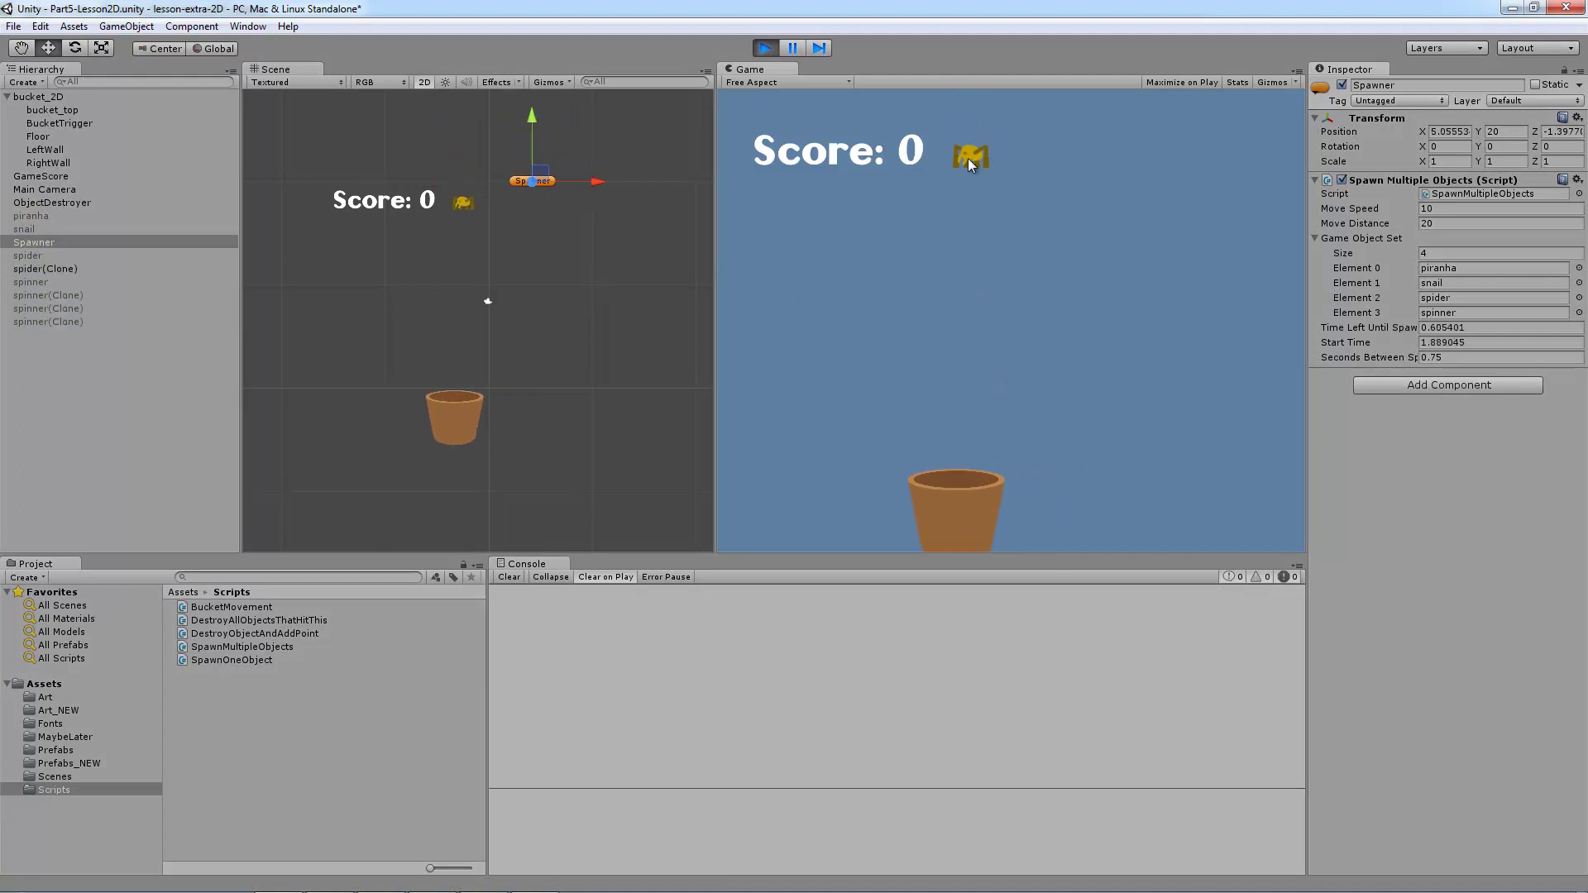
{"action": "key", "text": "Right"}
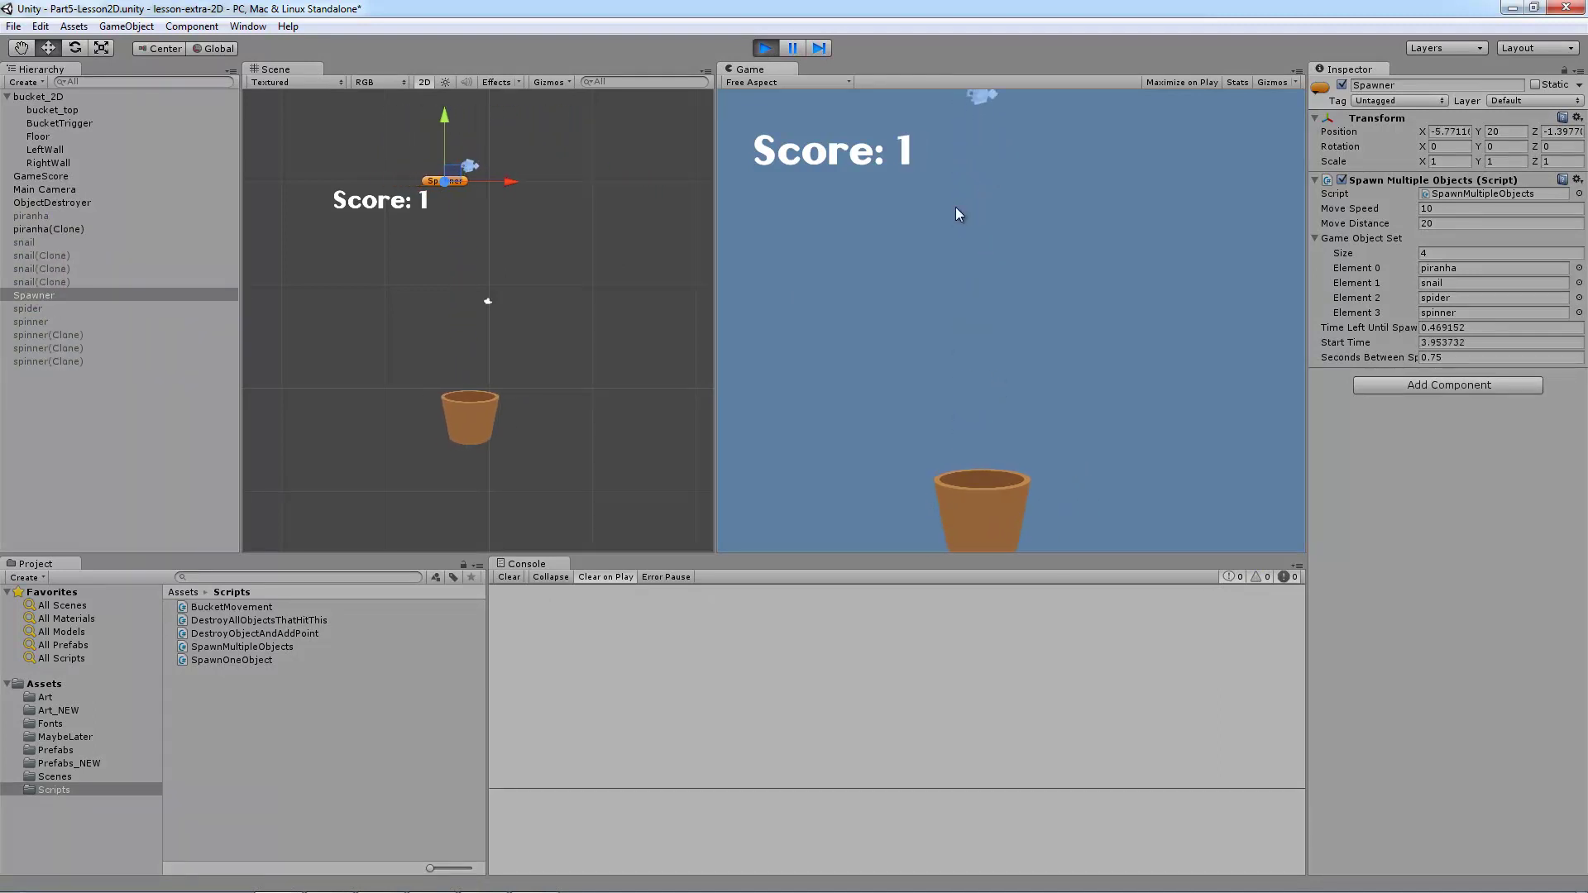
{"action": "key", "text": "Right"}
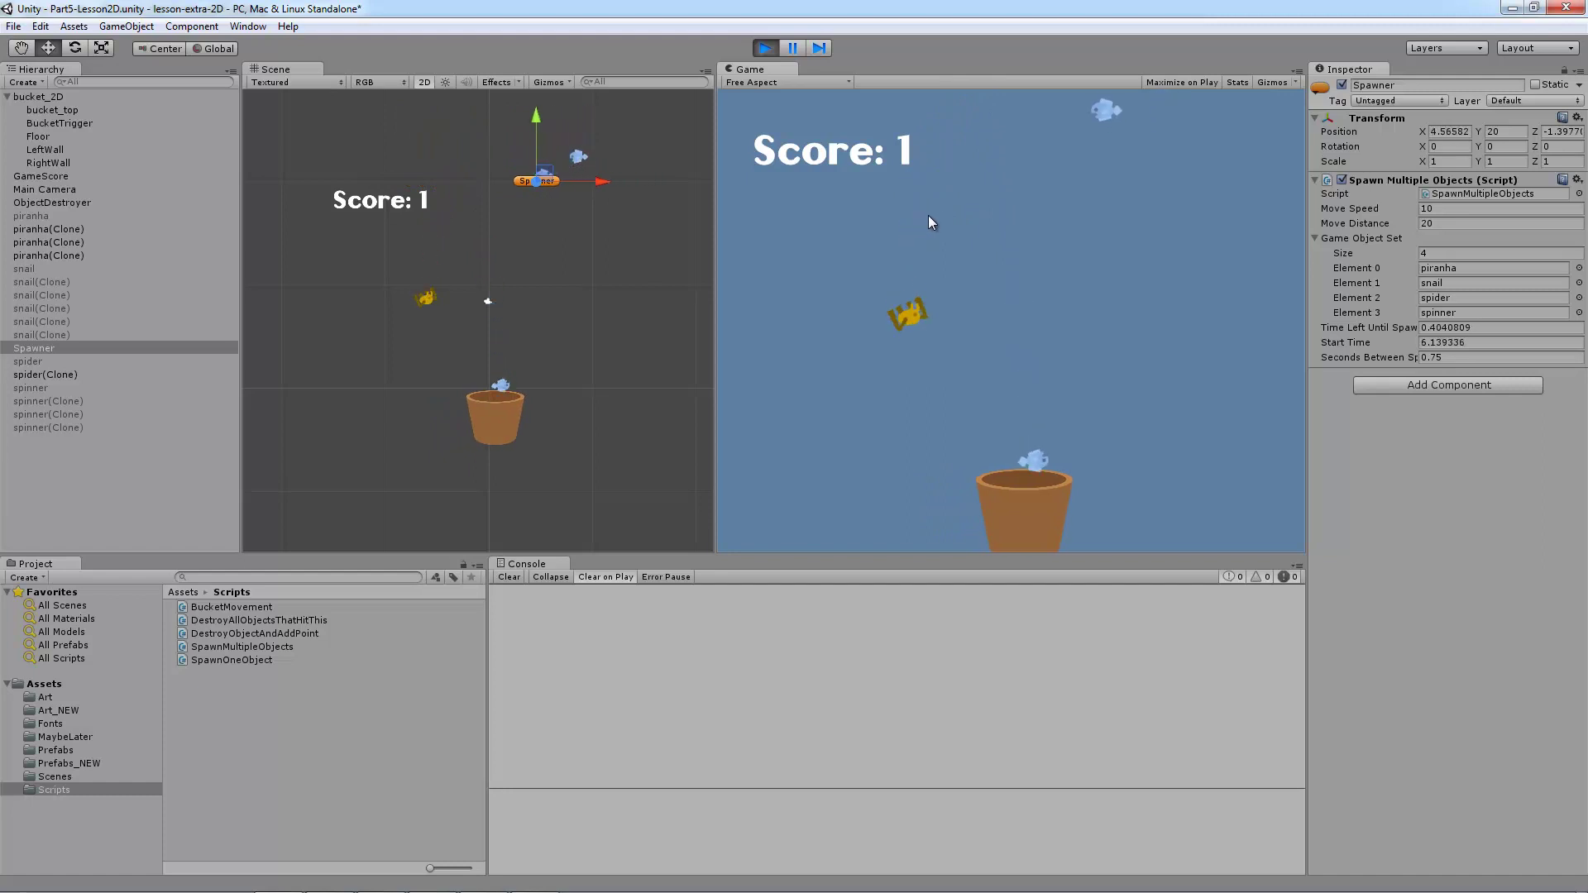
{"action": "key", "text": "Left"}
{"action": "key", "text": "Right"}
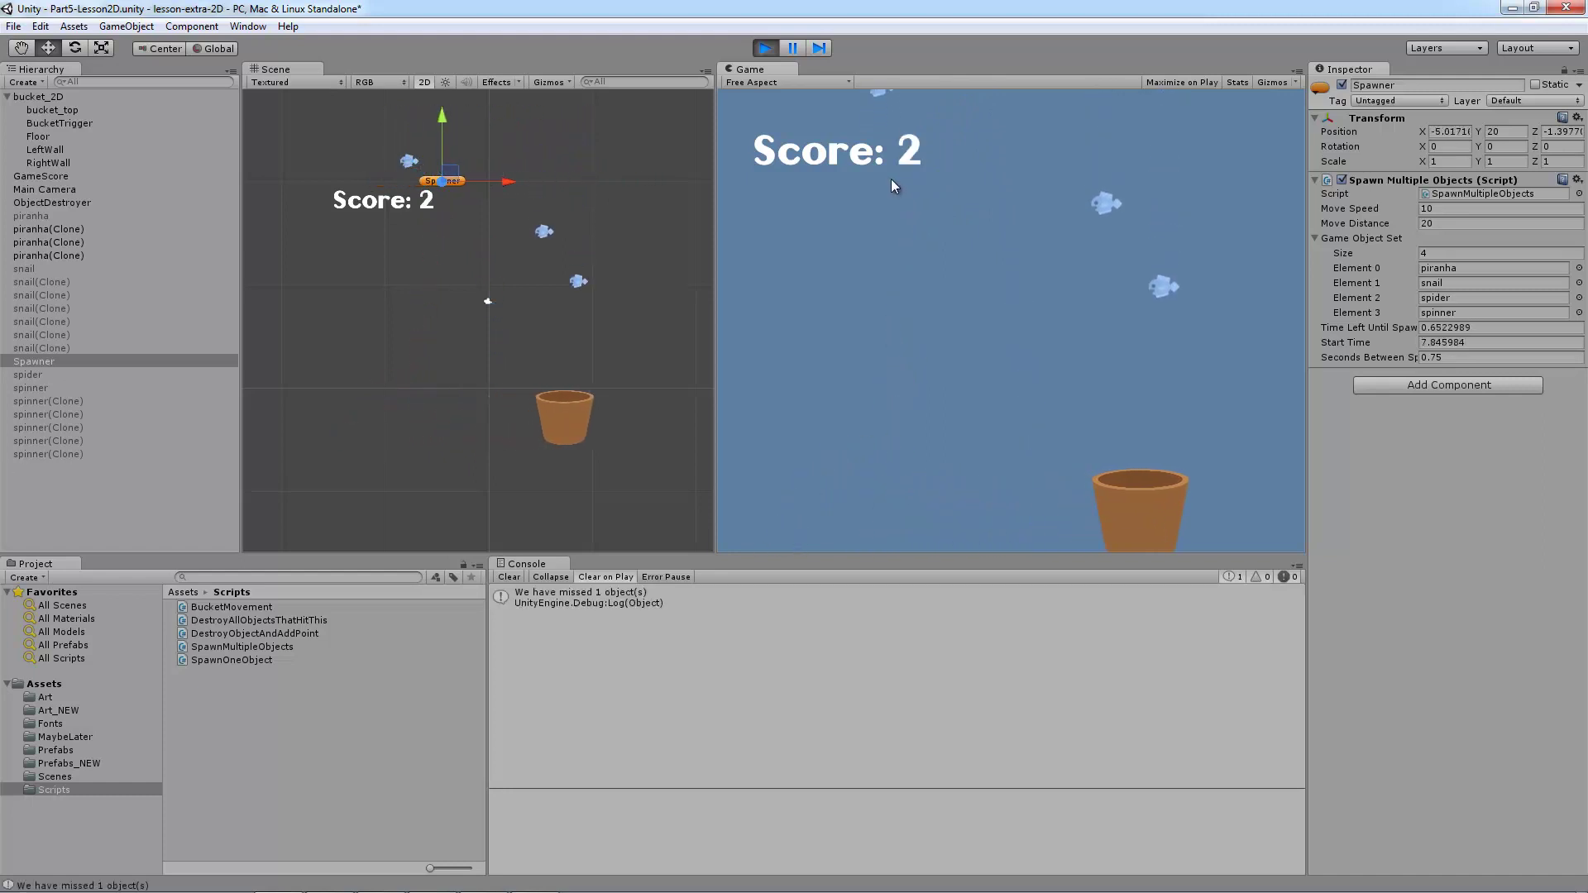
{"action": "key", "text": "Left"}
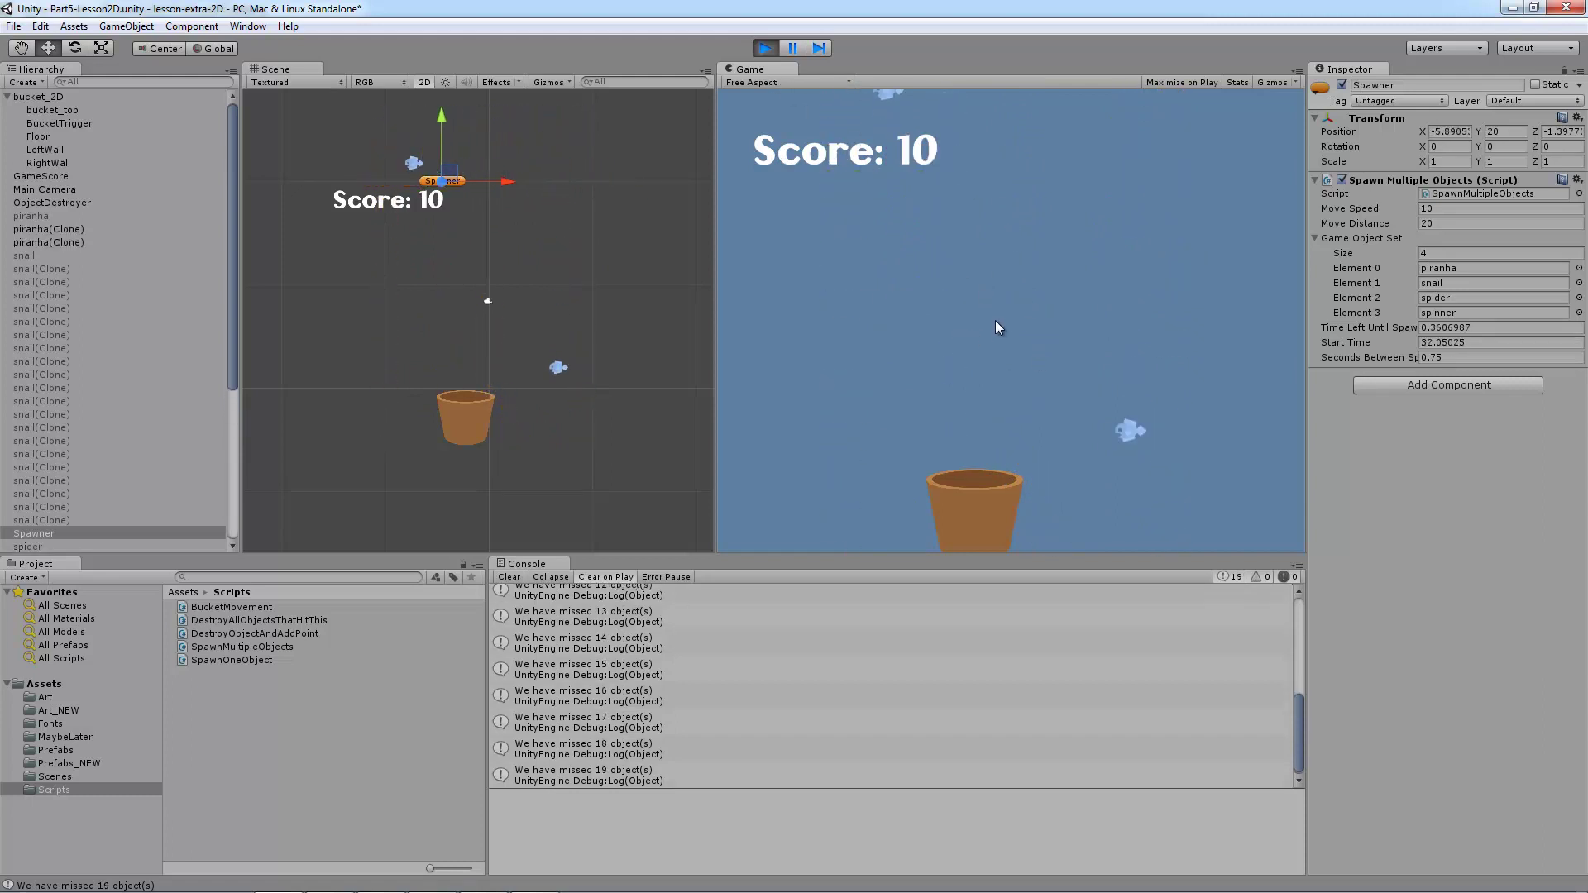
{"action": "left_click", "coordinate": [766, 48]}
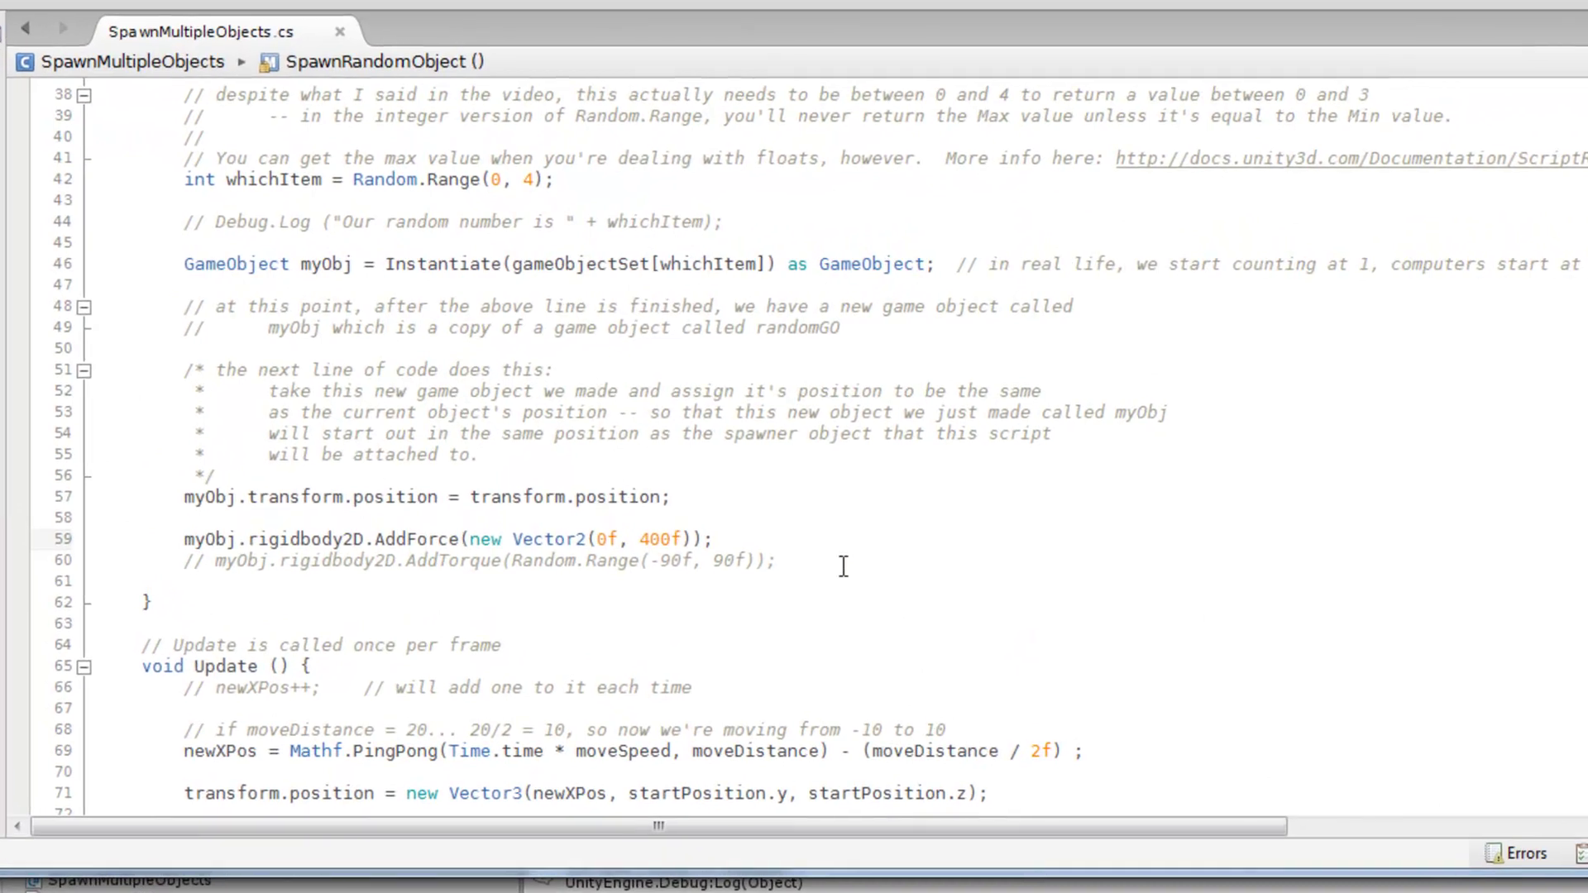
Uncomment the myObj.rigidbody2D.AddTorque(Random.Range(-90f, 90f)); line in the SpawnMultipleObjects script.
{"action": "left_click", "coordinate": [732, 463]}
{"action": "key", "text": "Delete"}
{"action": "key", "text": "Delete"}
{"action": "key", "text": "Delete"}
{"action": "key", "text": "End"}
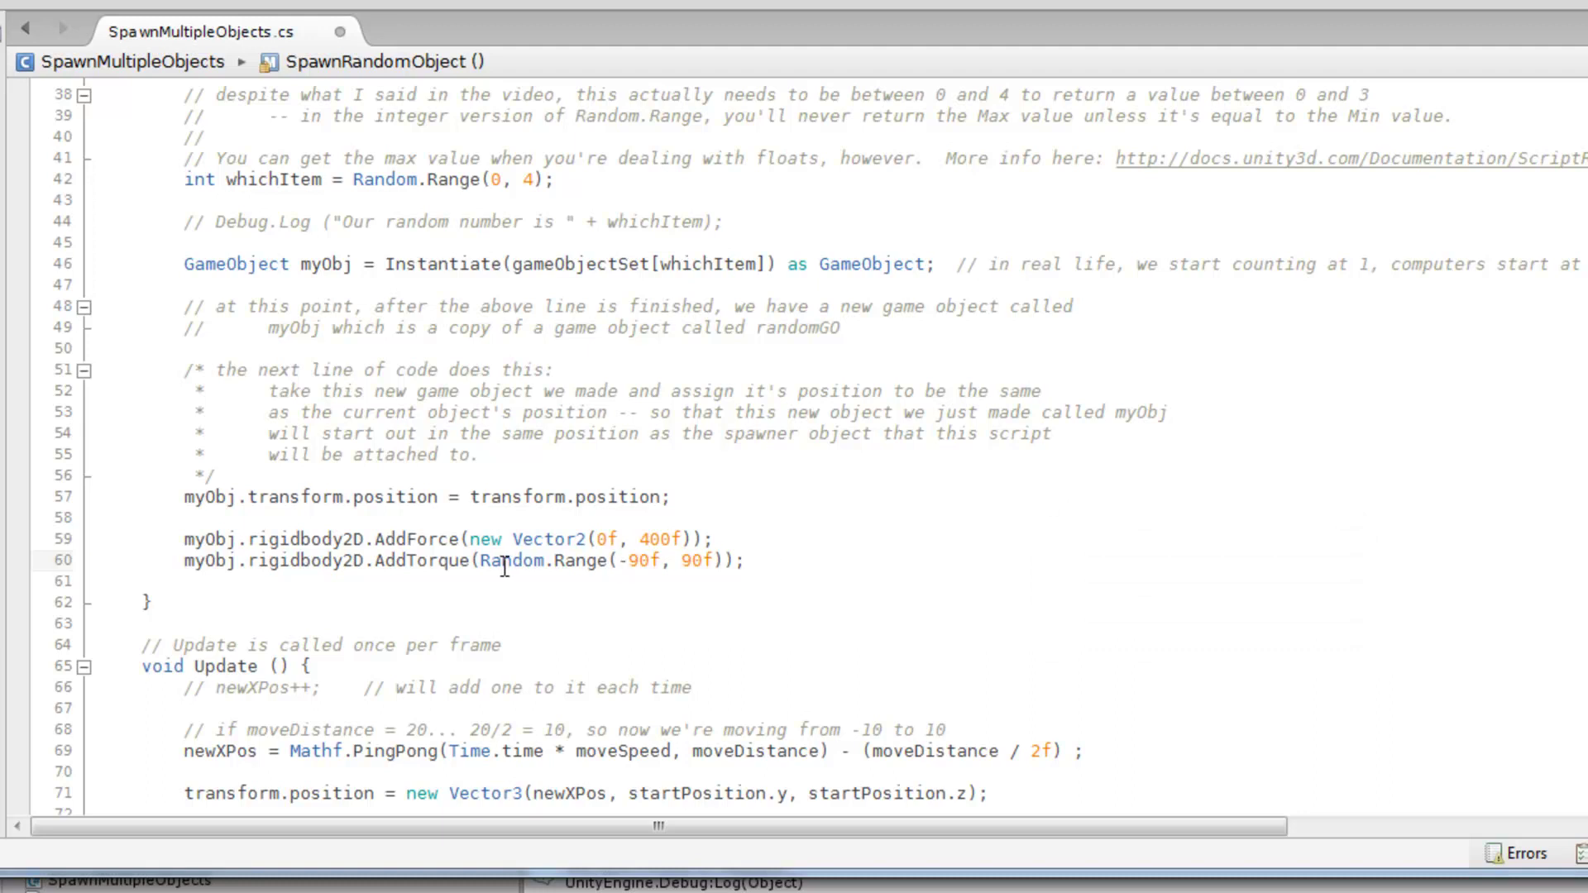
Copy rigidbody2D.AddForce from the force line of the SpawnMultipleObjects script and save the script.
{"action": "mouse_move", "coordinate": [484, 563]}
{"action": "left_mouse_down"}
{"action": "mouse_move", "coordinate": [722, 561]}
{"action": "mouse_move", "coordinate": [480, 562]}
{"action": "left_mouse_up"}
{"action": "key", "text": "End"}
{"action": "left_click", "coordinate": [754, 560]}
{"action": "left_click_drag", "start_coordinate": [419, 566], "coordinate": [459, 542]}
{"action": "key", "text": "ctrl+c"}
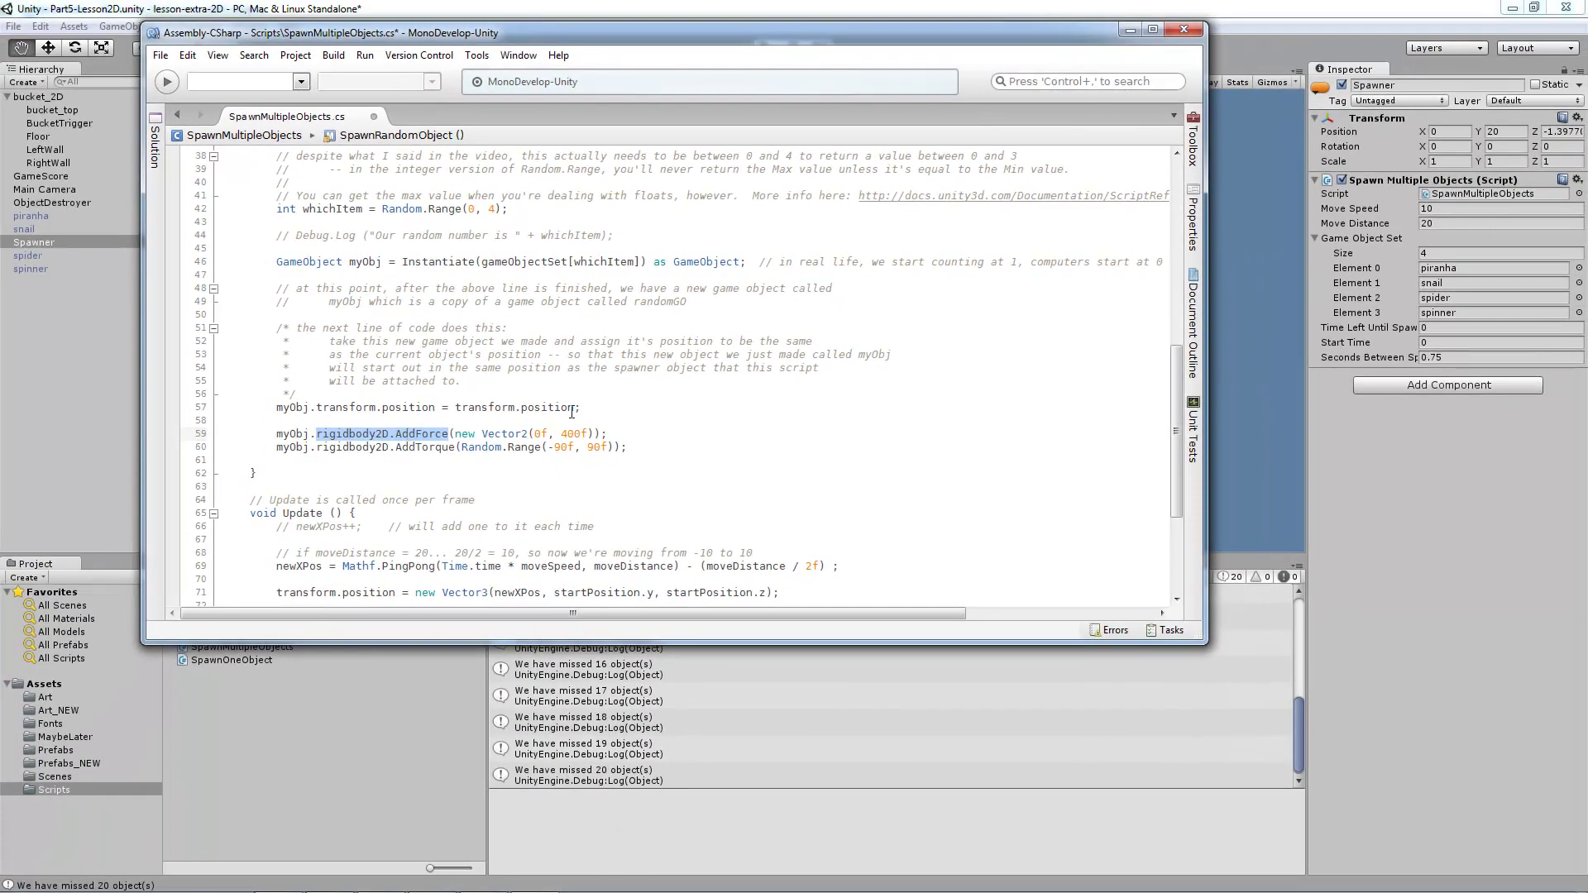
{"action": "key", "text": "ctrl+s"}
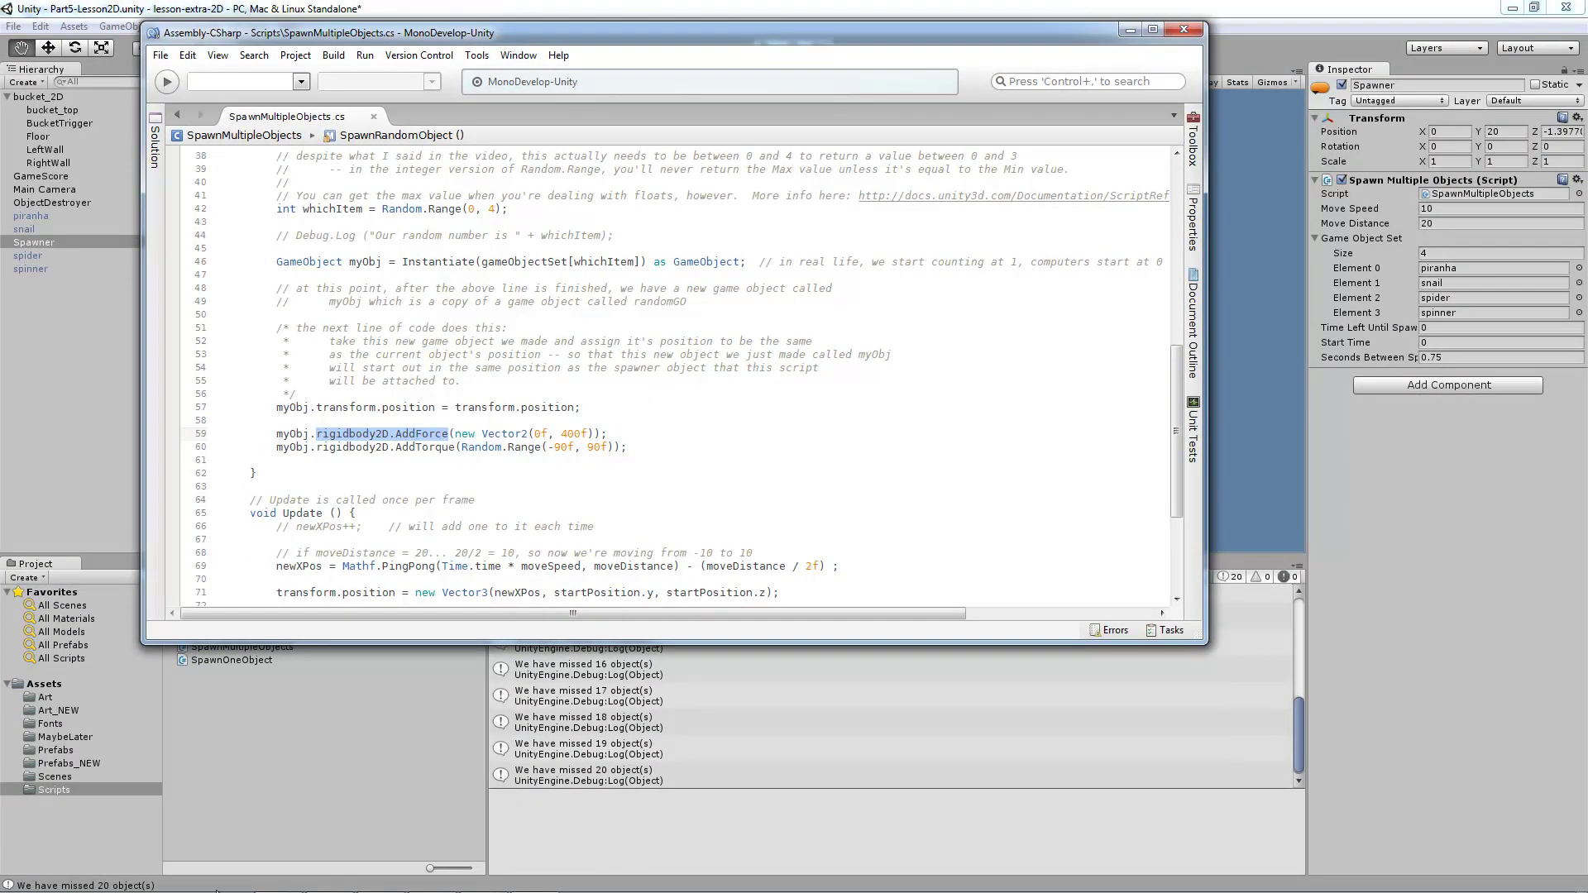
Switch to Firefox and search Google for rigidbody2D.AddForce in a new tab.
{"action": "left_click", "coordinate": [324, 879]}
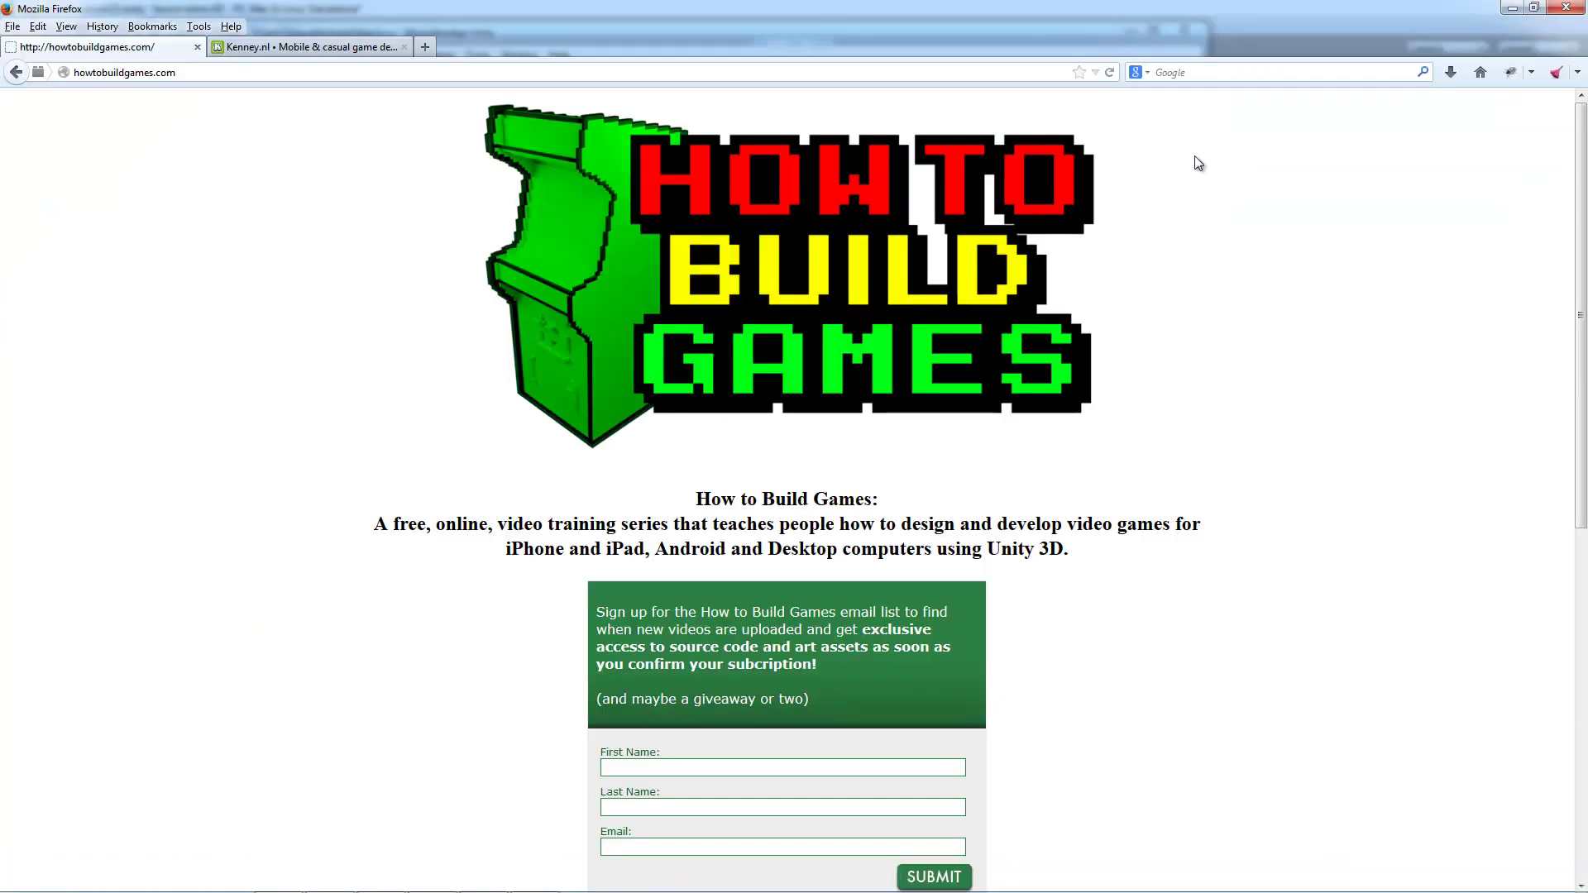
{"action": "key", "text": "ctrl+t"}
{"action": "left_click", "coordinate": [1208, 73]}
{"action": "key", "text": "ctrl+v"}
{"action": "key", "text": "Return"}
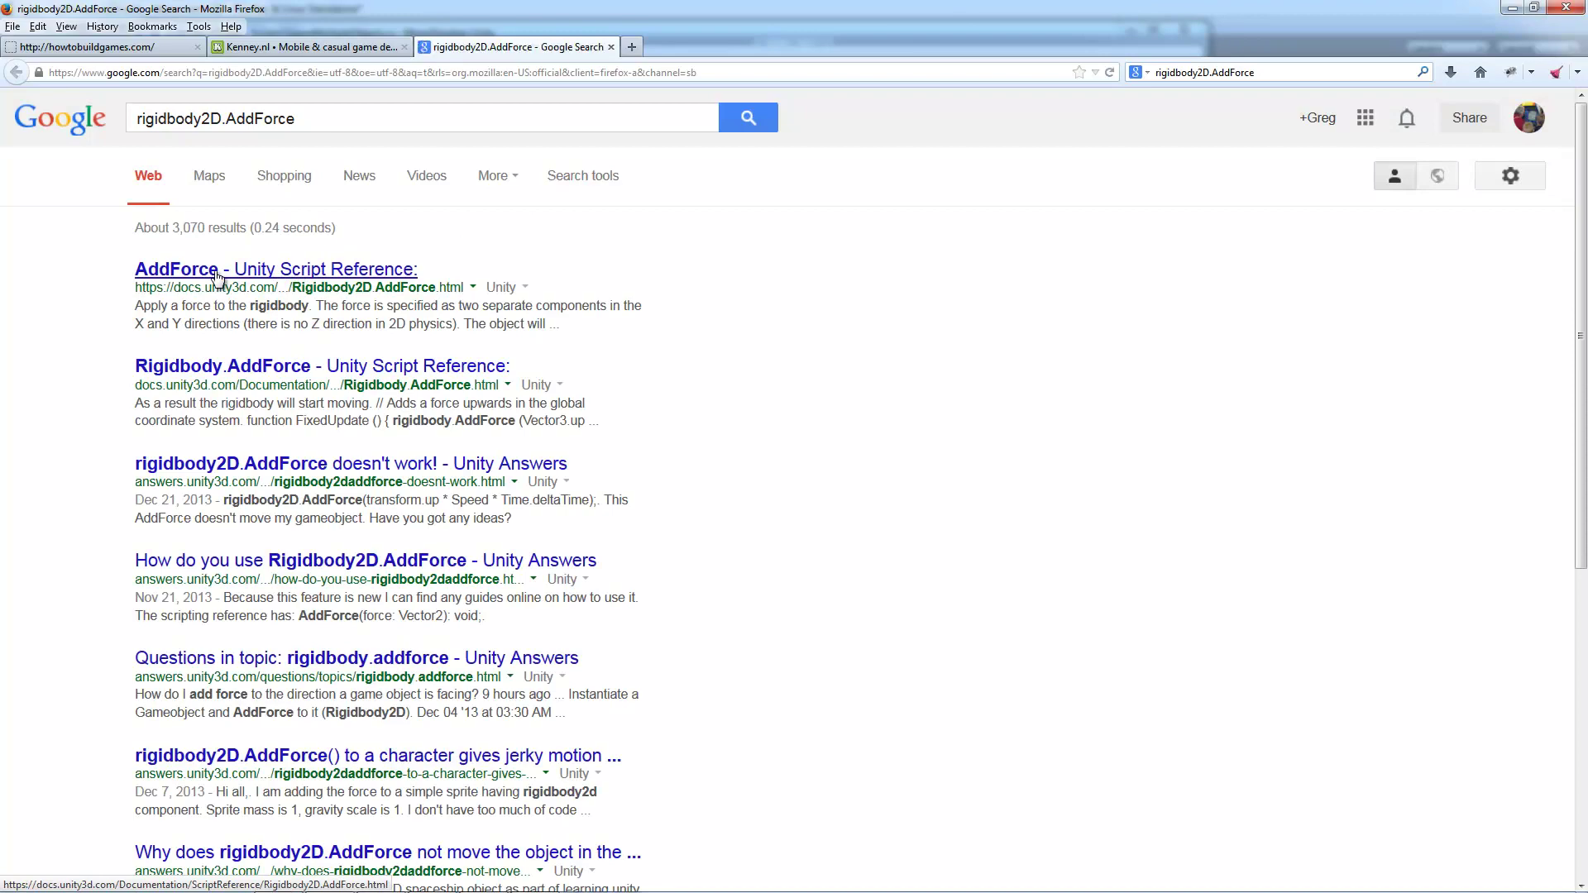
Read the Unity Script Reference page for Rigidbody2D.AddForce in C# and its linked AddTorque page, and minimize the browser.
{"action": "left_click", "coordinate": [217, 273]}
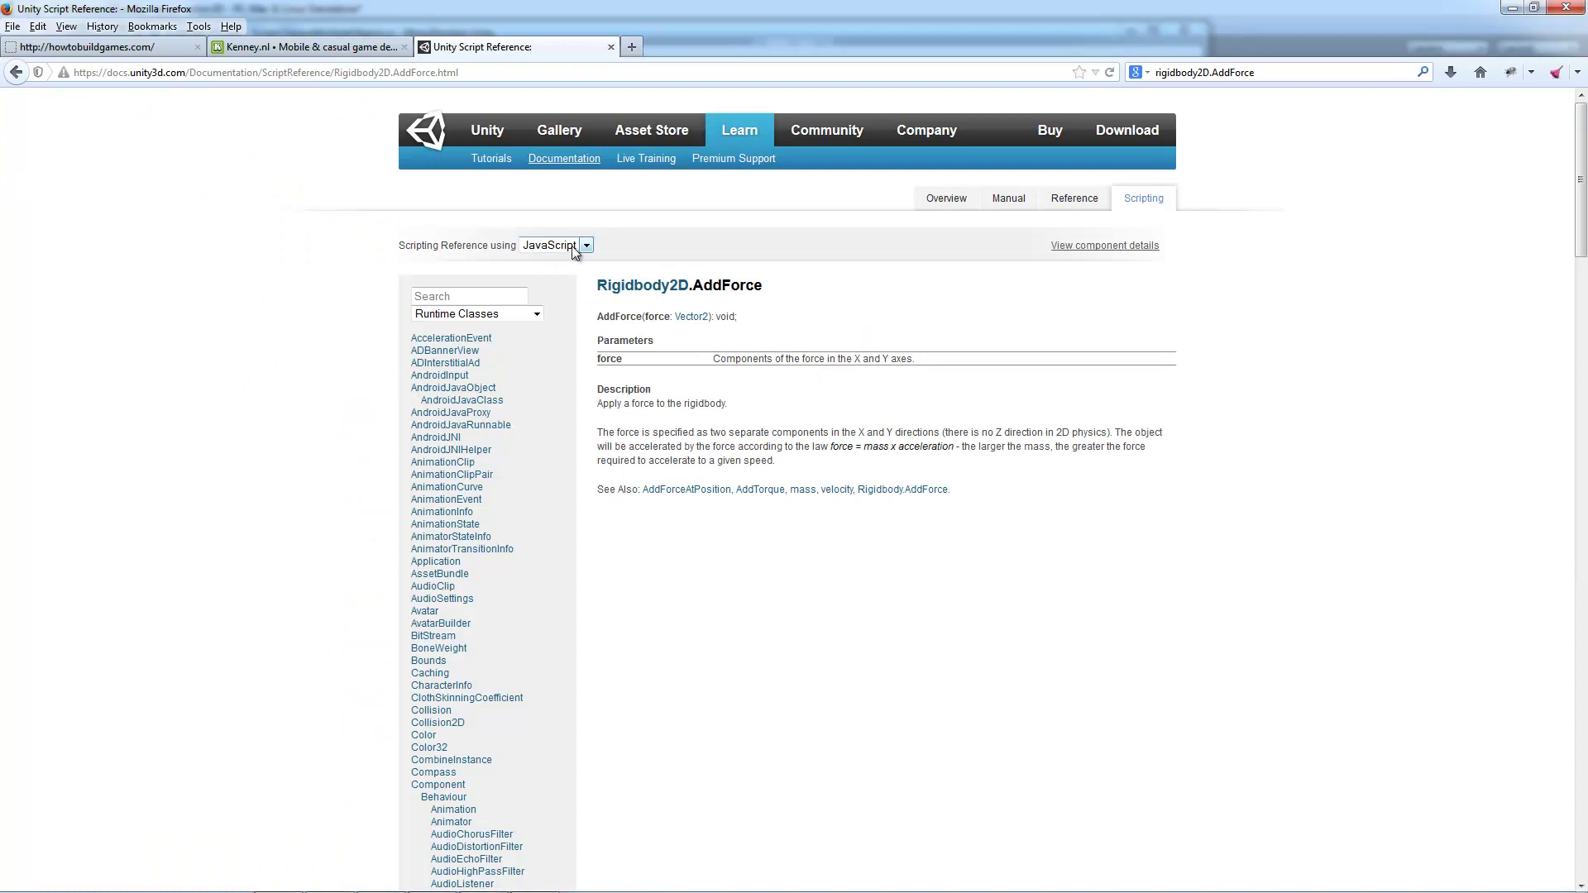
{"action": "left_click", "coordinate": [552, 274]}
{"action": "left_click", "coordinate": [761, 490]}
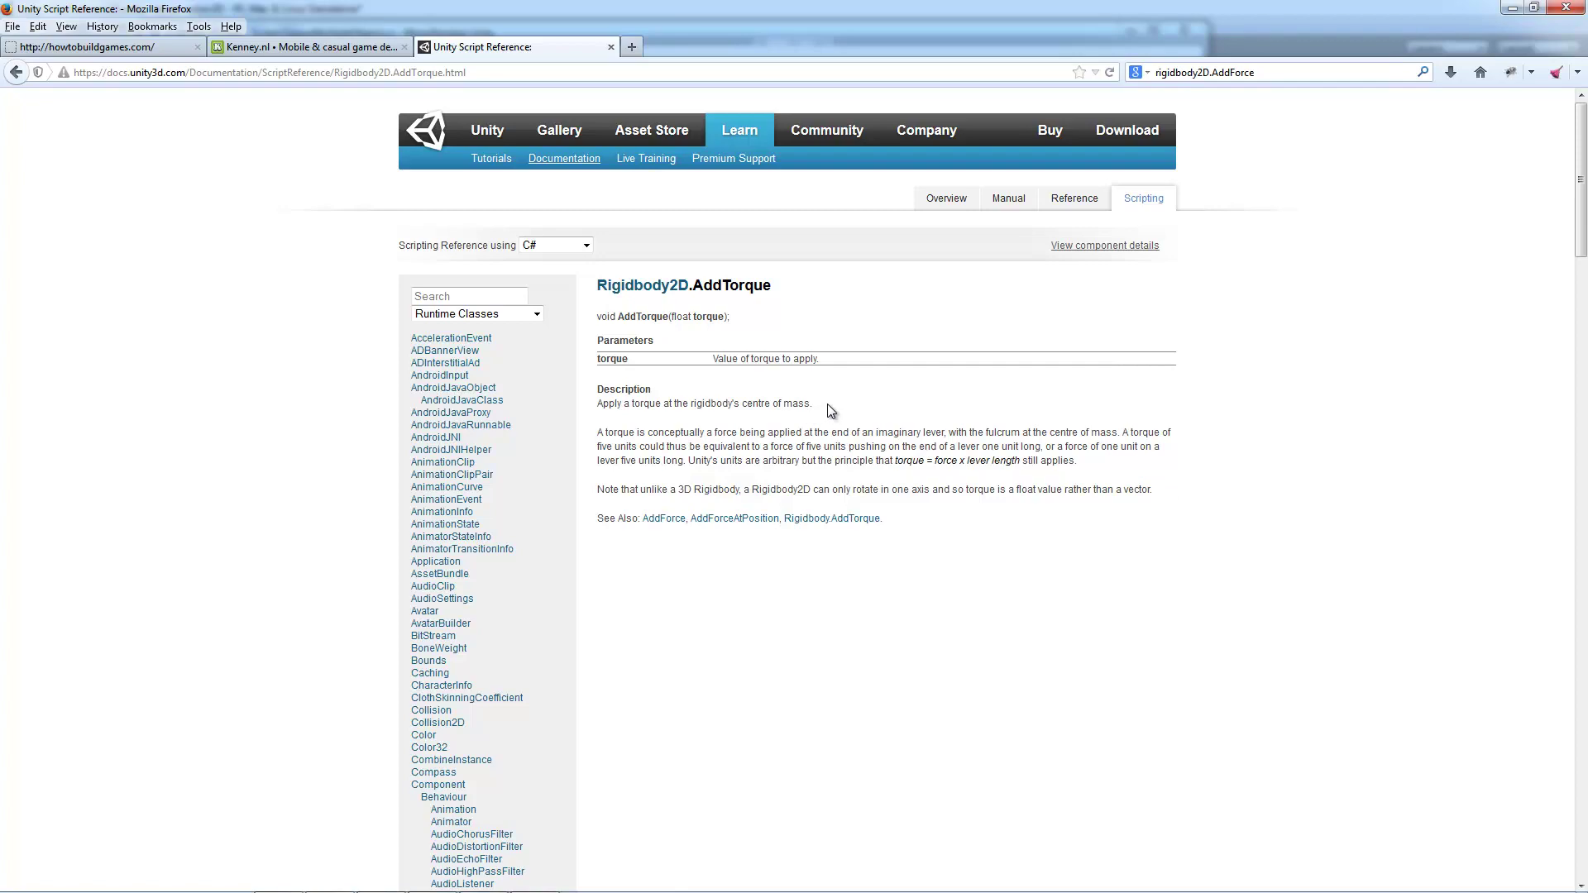
{"action": "left_click", "coordinate": [1509, 10]}
Return to Unity and play-test the upward force and random spin, moving the bucket back and forth to catch the spawned objects.
{"action": "left_click", "coordinate": [691, 453]}
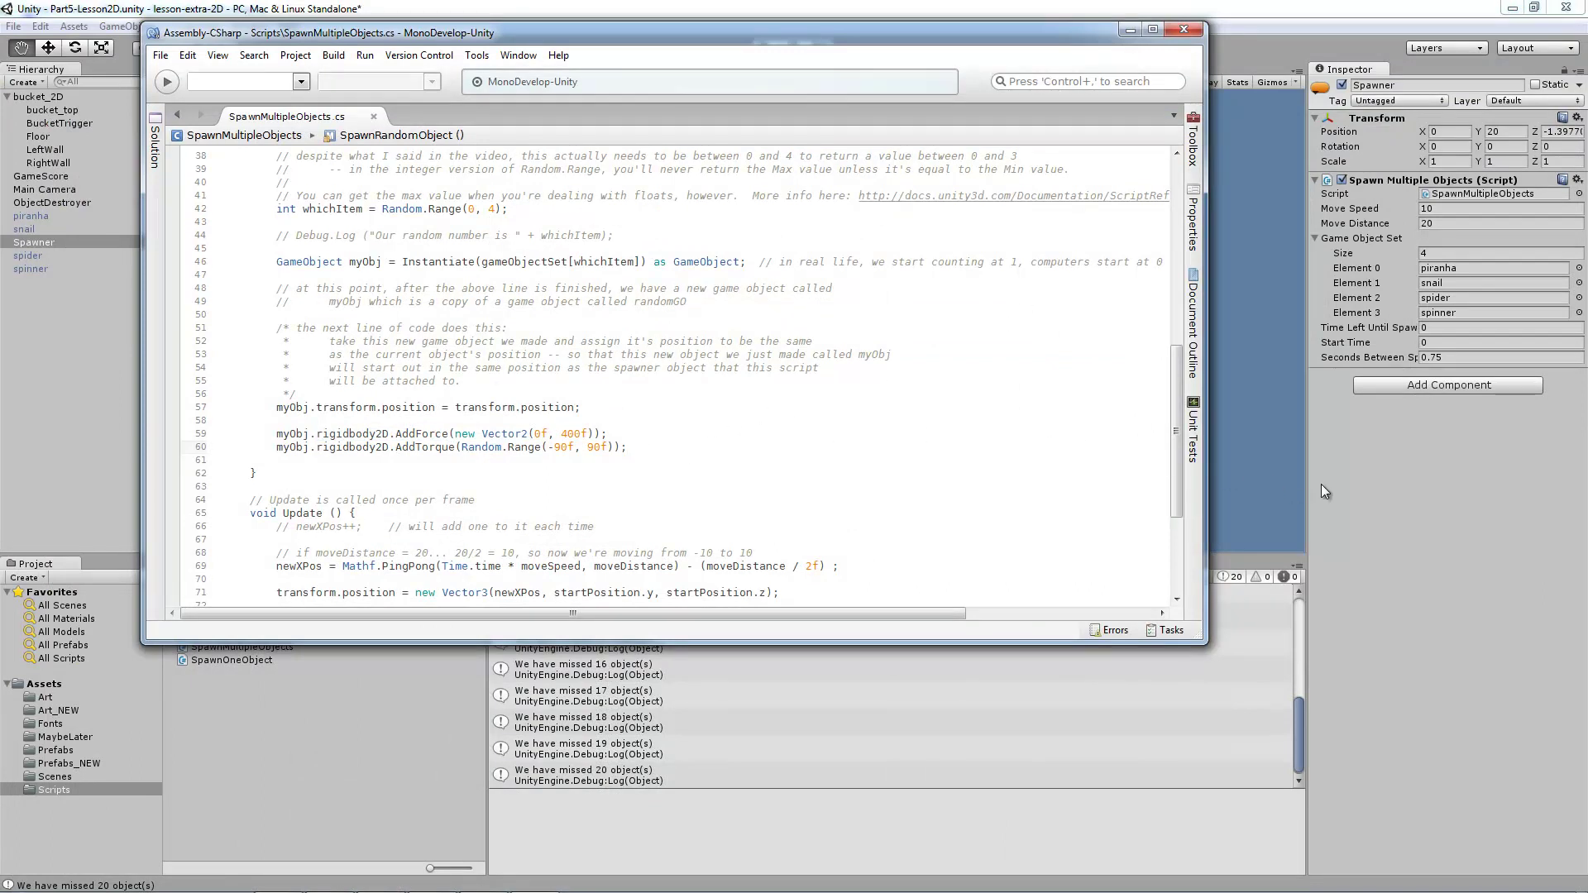
{"action": "left_click", "coordinate": [1363, 474]}
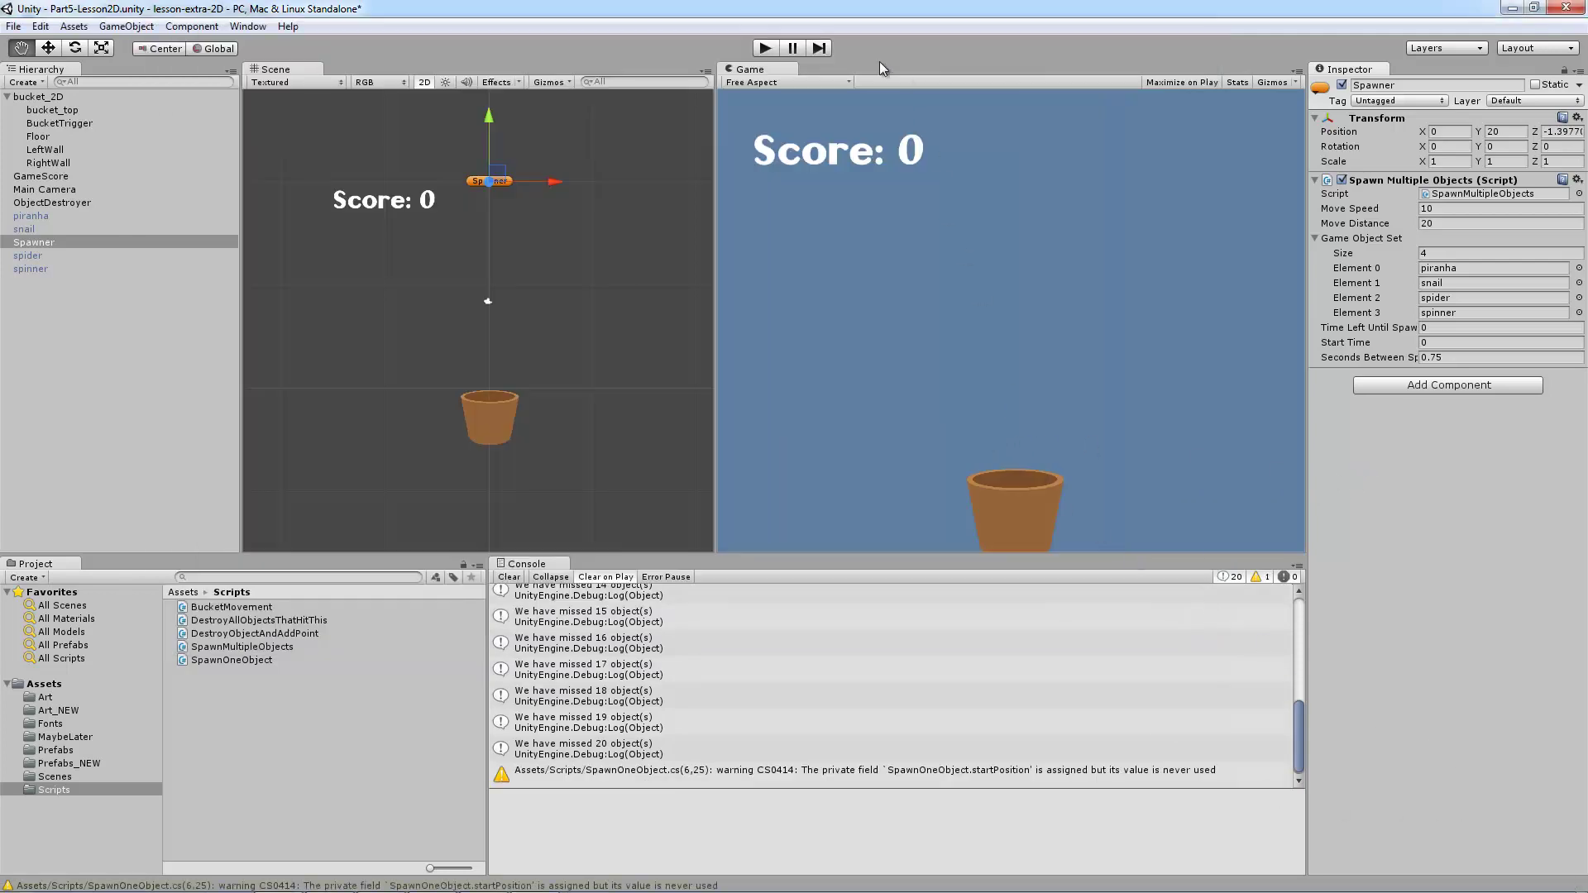
{"action": "left_click", "coordinate": [765, 48]}
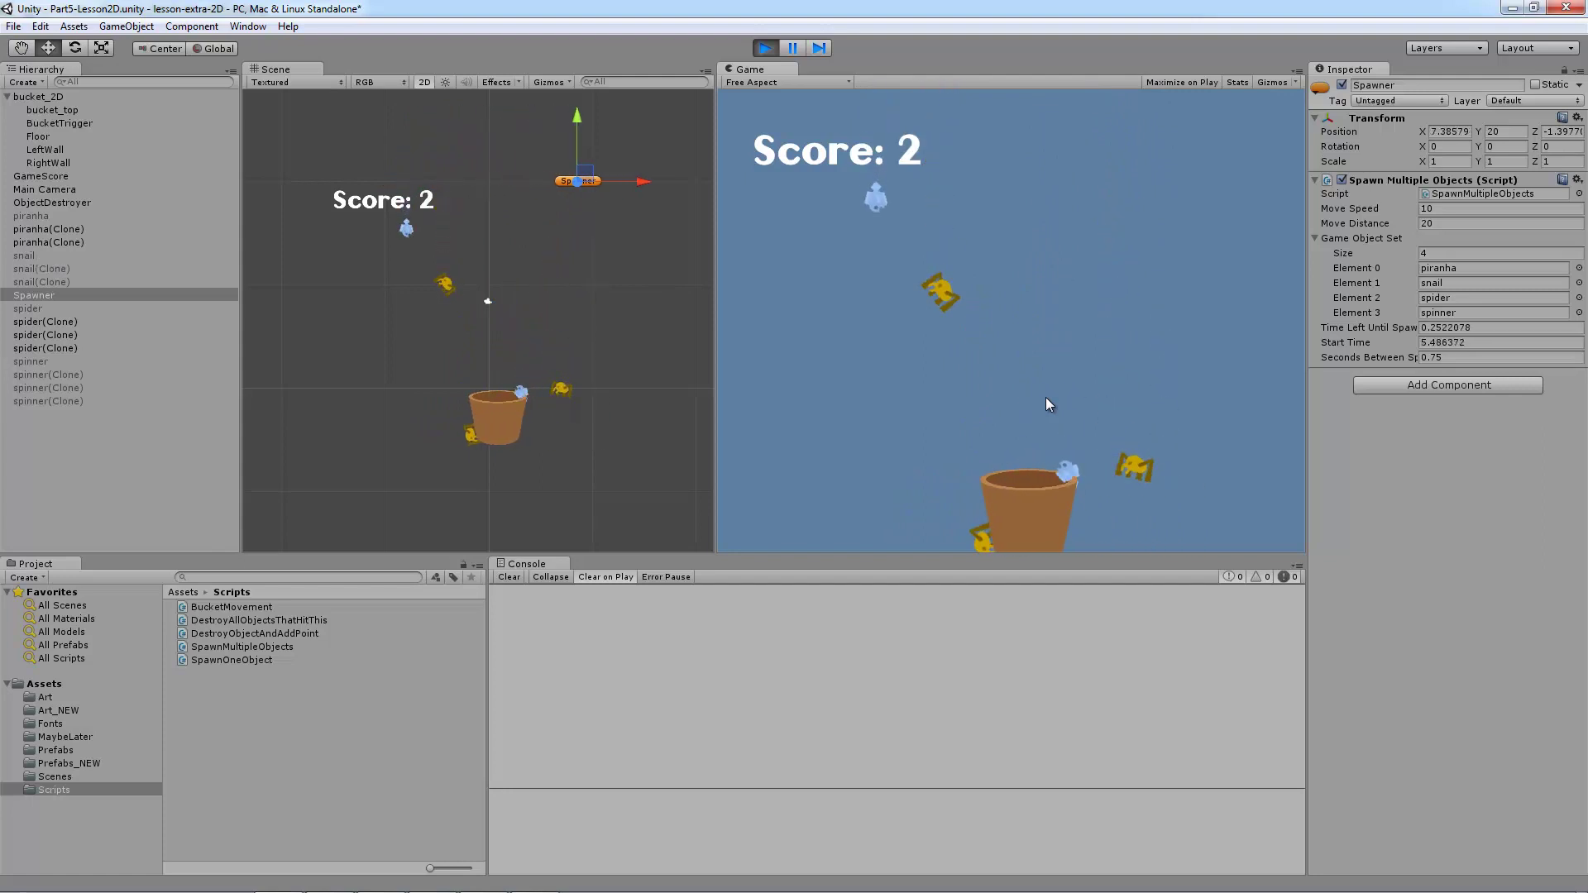
{"action": "key", "text": "Left"}
{"action": "key", "text": "Right"}
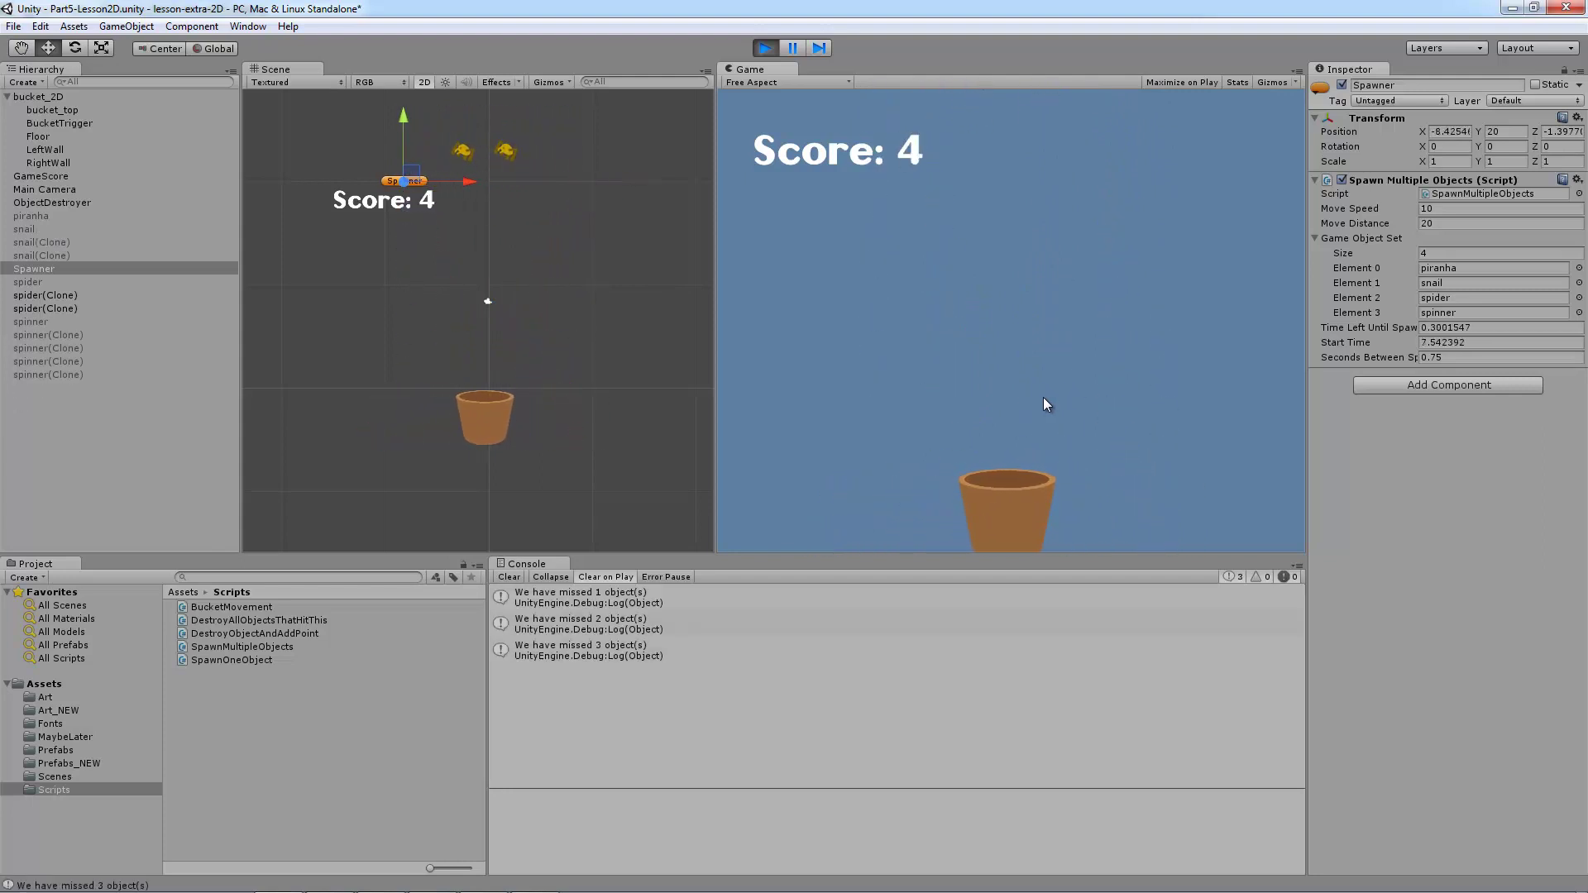
{"action": "key", "text": "Left"}
{"action": "key", "text": "Right"}
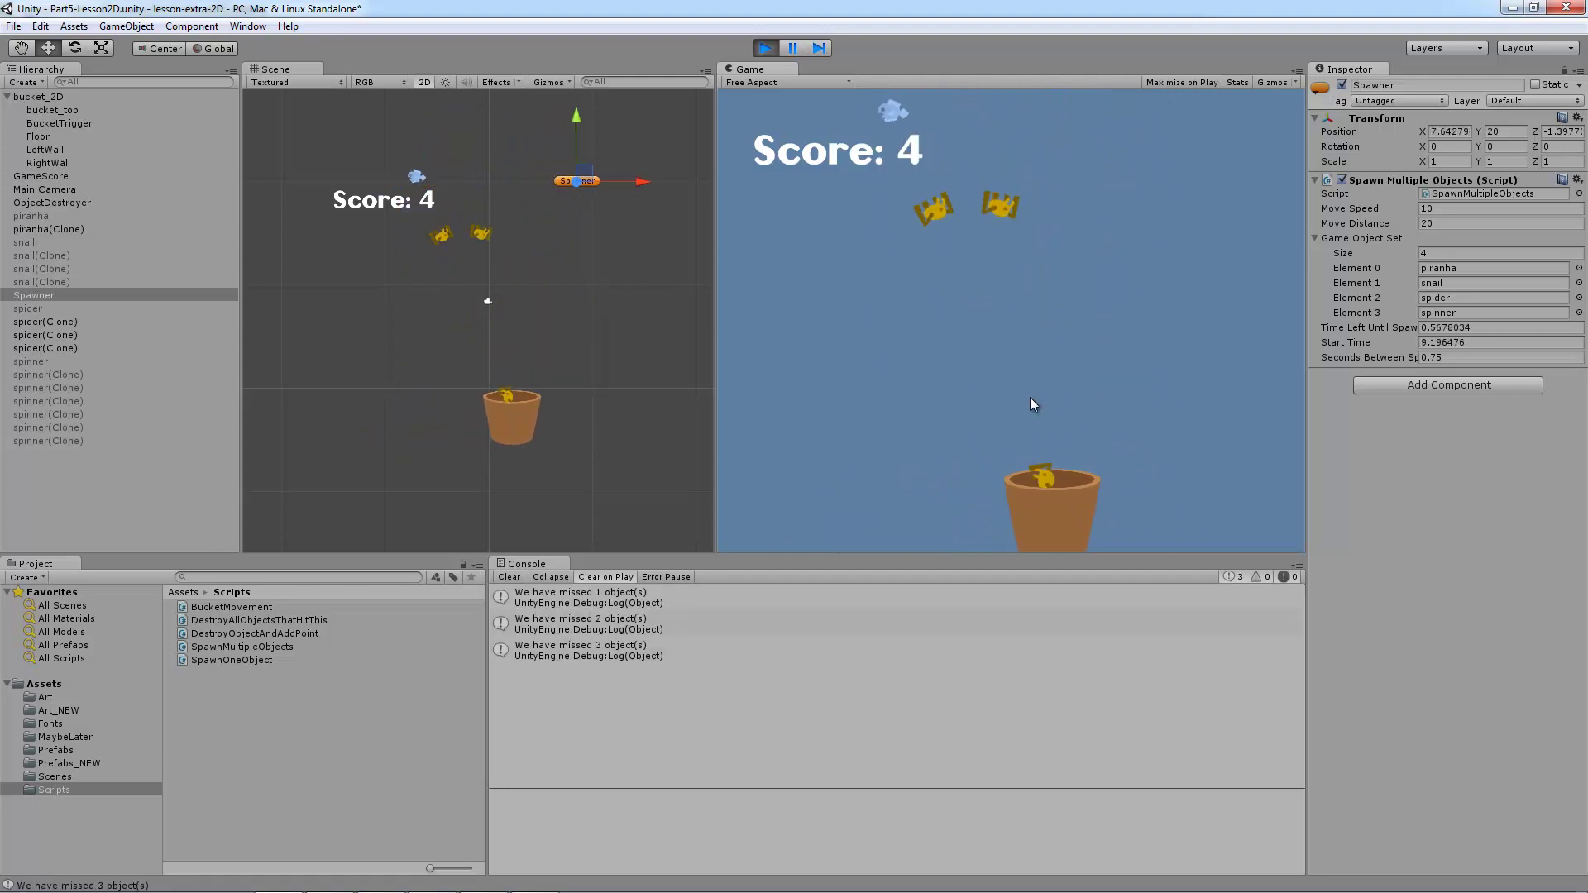
{"action": "key", "text": "Left"}
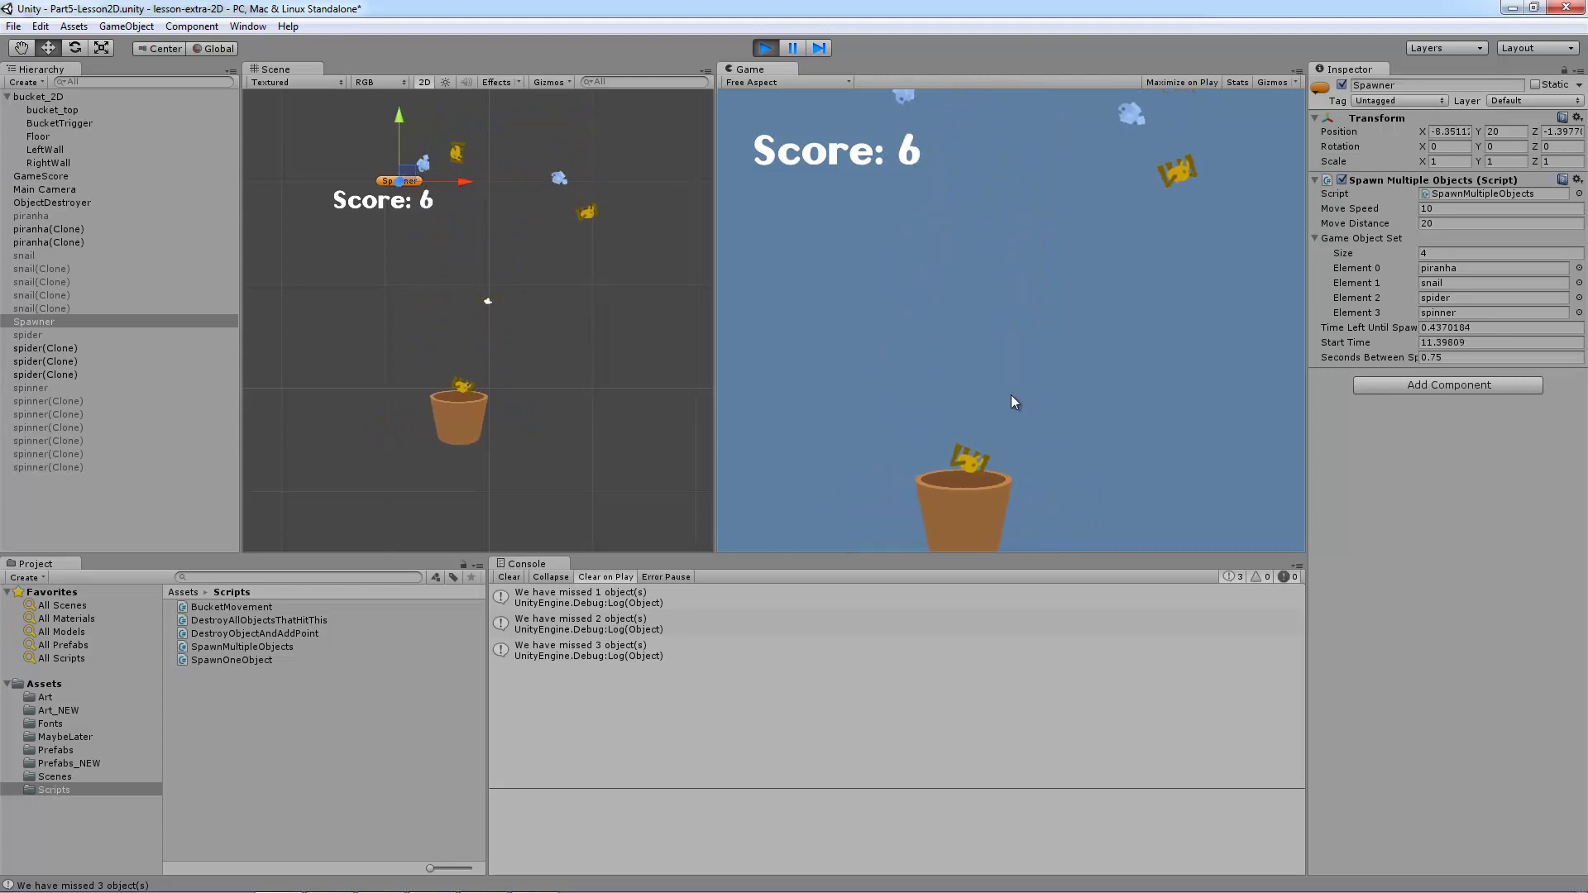
{"action": "key", "text": "Right"}
{"action": "key", "text": "Right"}
{"action": "key", "text": "Left"}
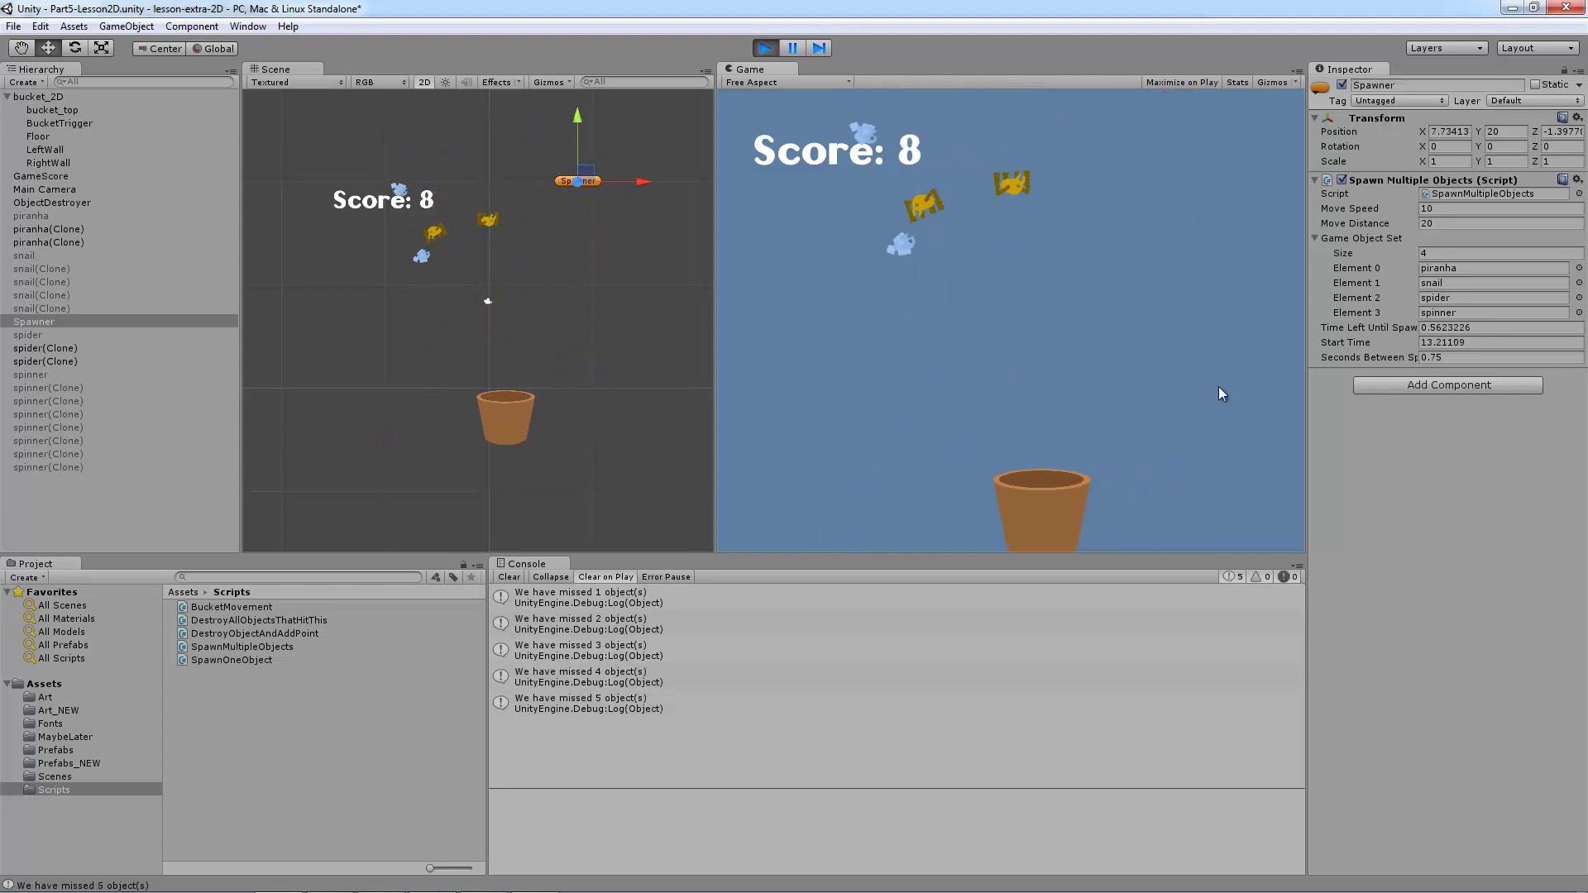
{"action": "key", "text": "Left"}
{"action": "key", "text": "Right"}
{"action": "key", "text": "Right"}
{"action": "key", "text": "Left"}
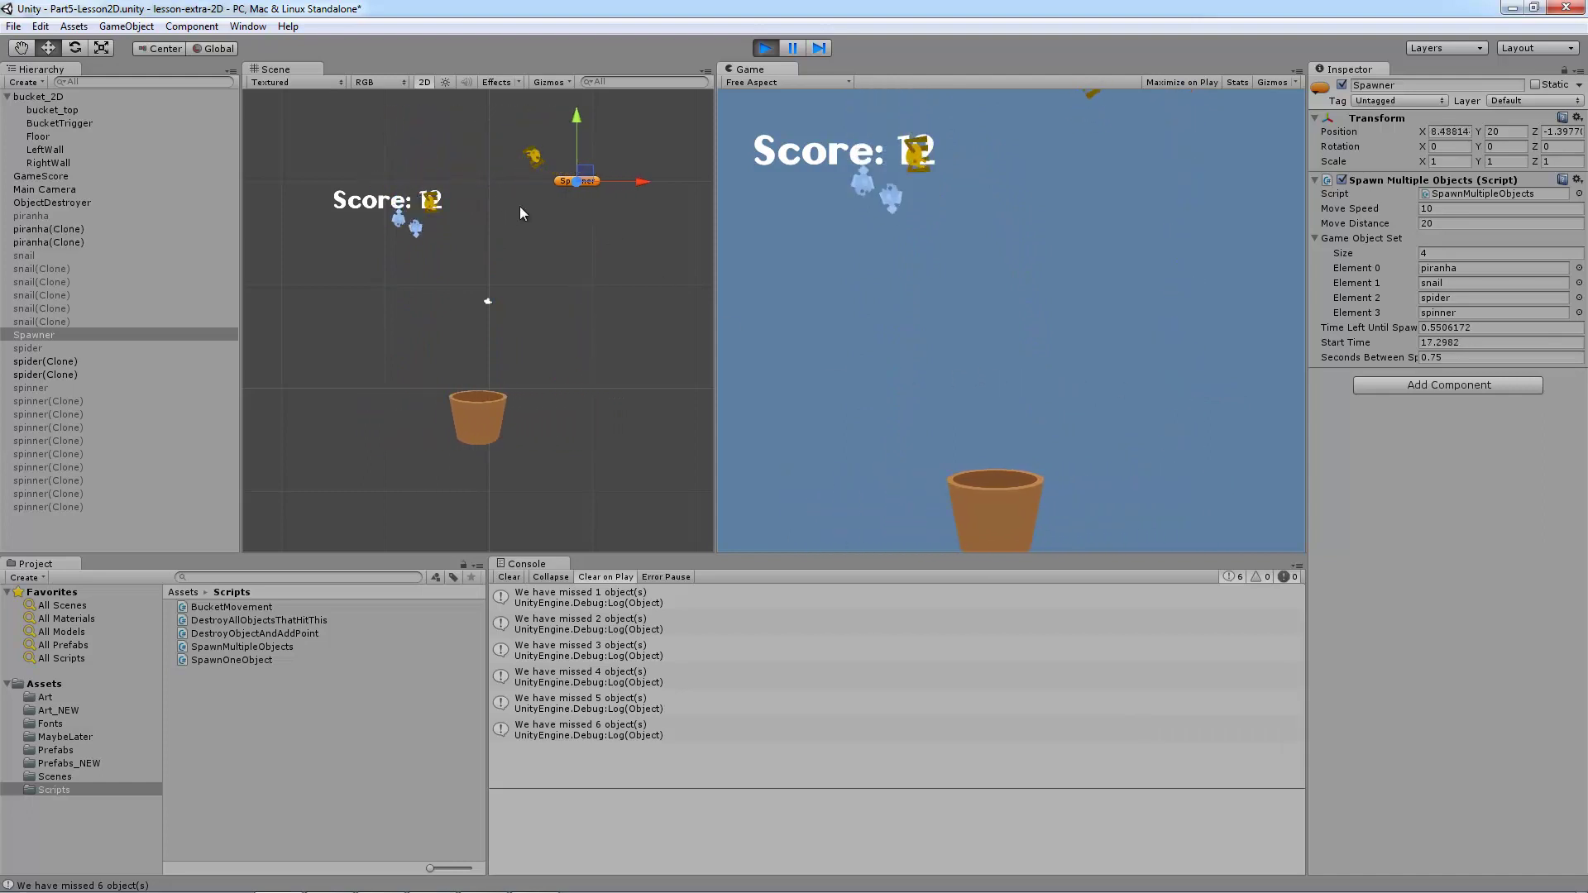
{"action": "key", "text": "Left"}
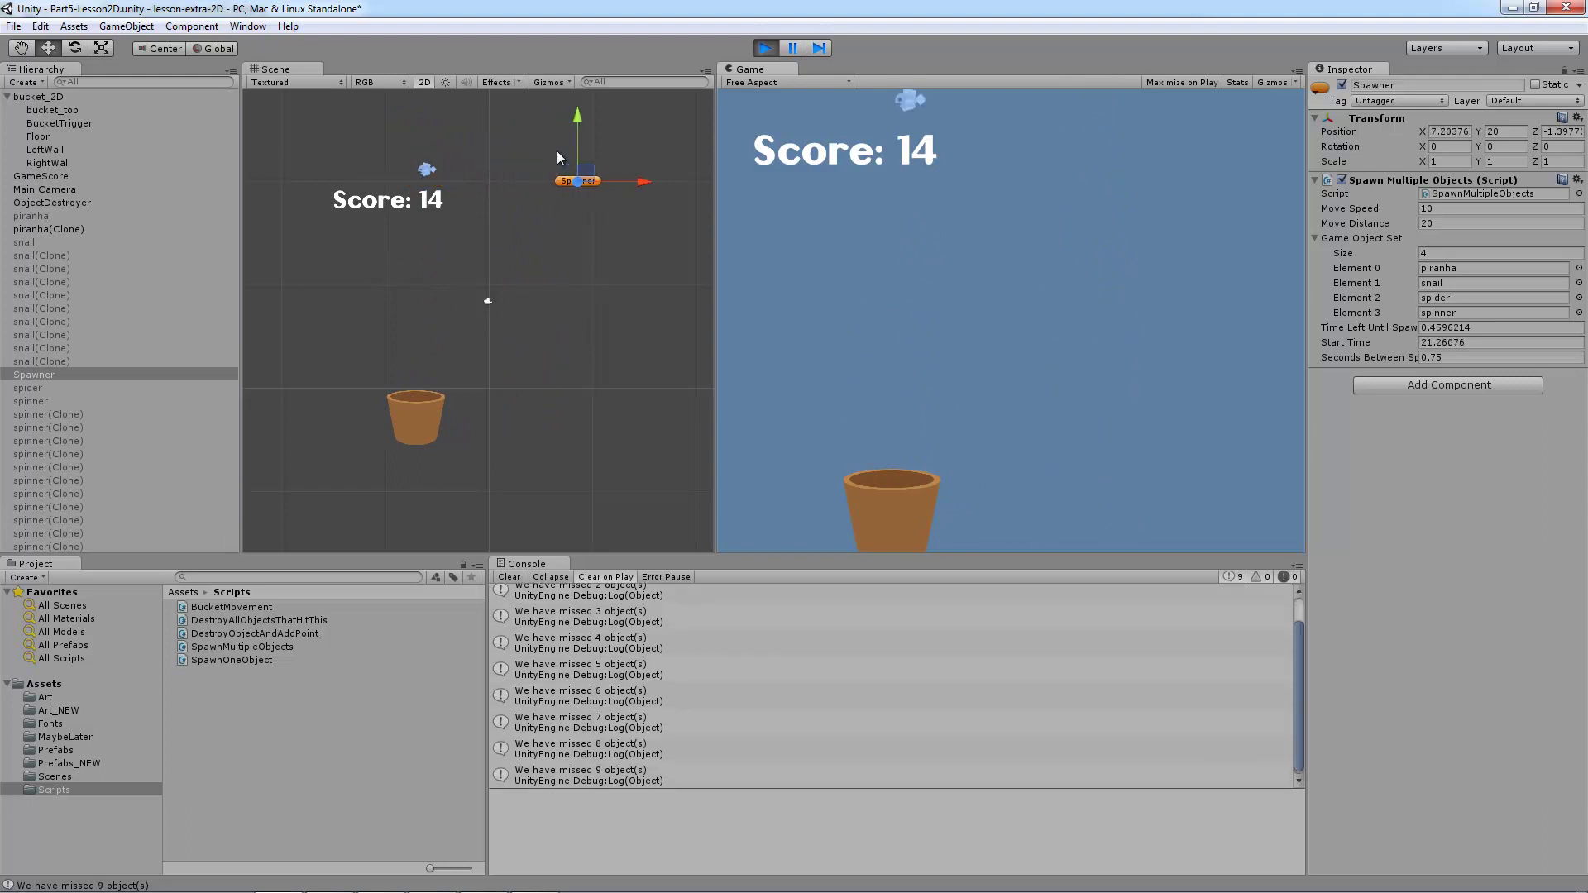
{"action": "key", "text": "Right"}
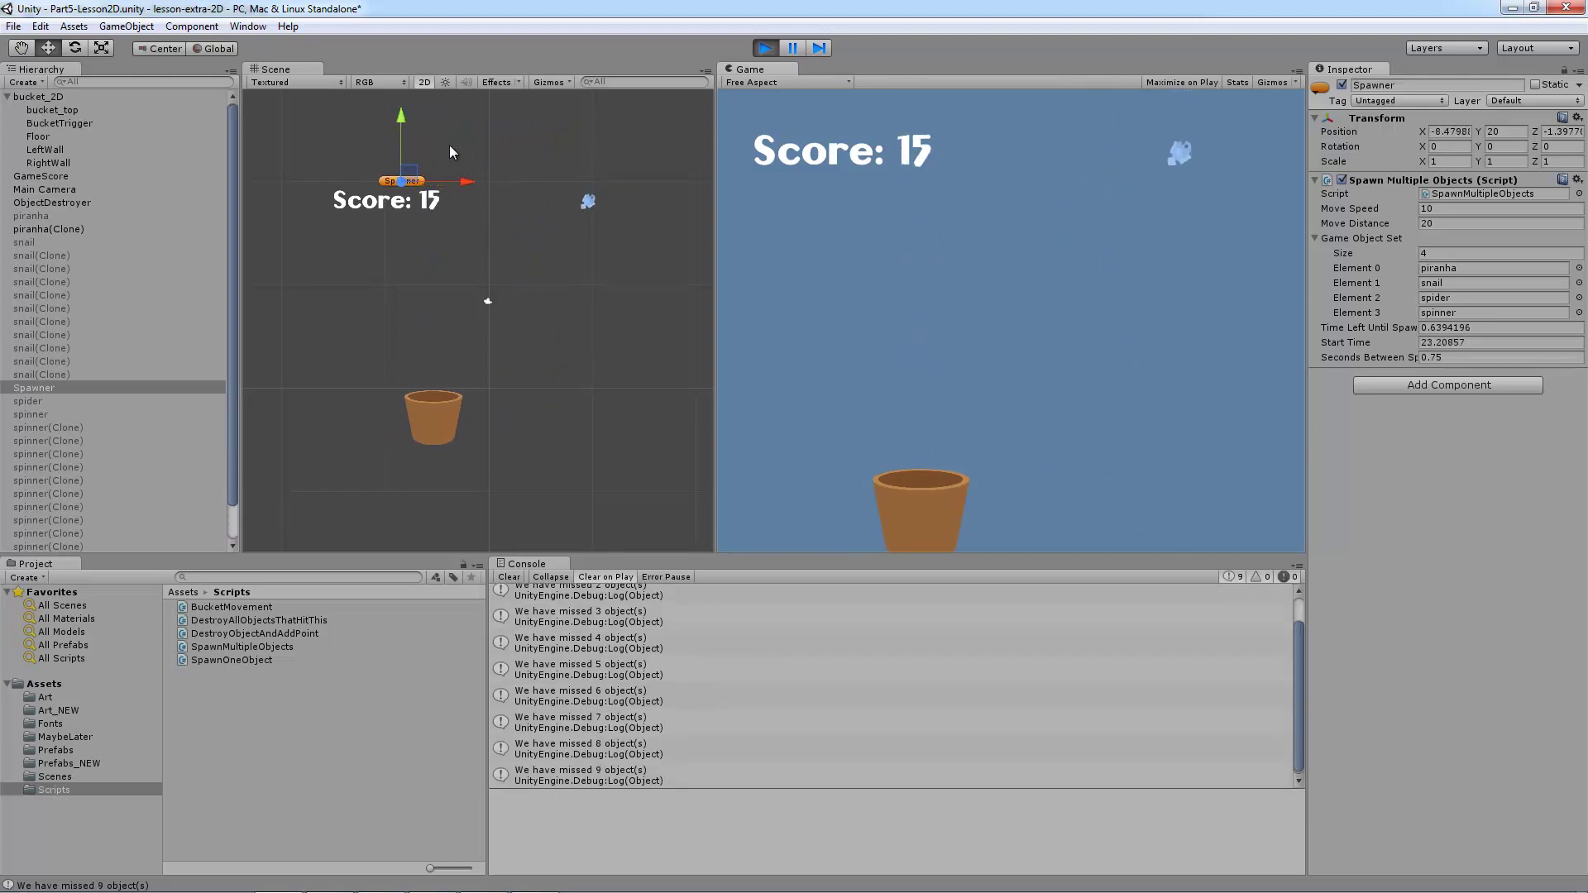
{"action": "key", "text": "Right"}
{"action": "key", "text": "Left"}
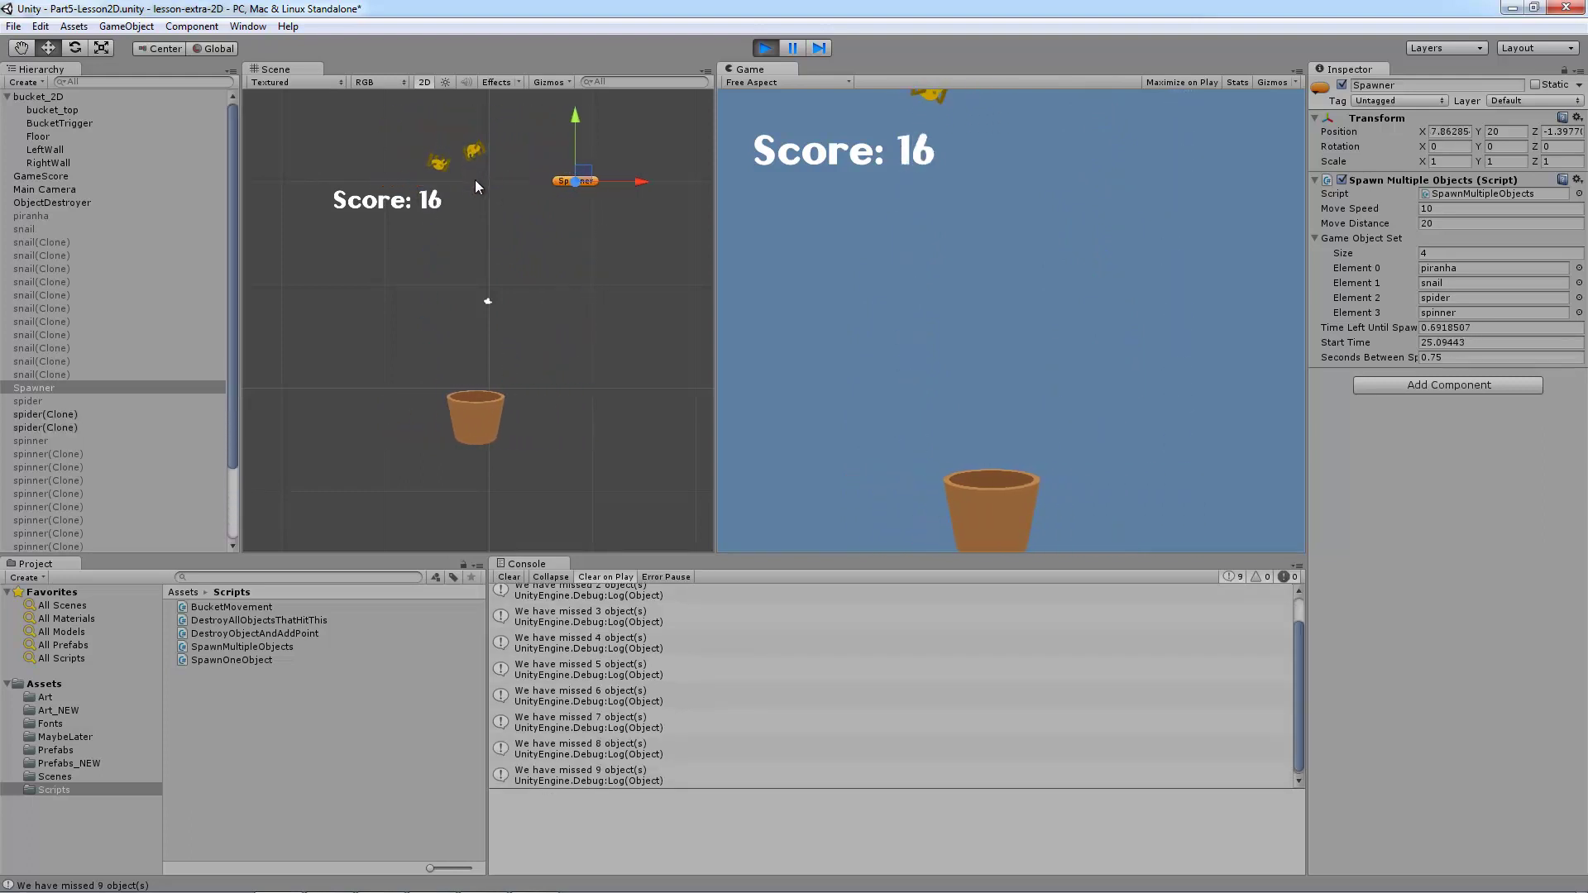
{"action": "key", "text": "Left"}
{"action": "key", "text": "Right"}
{"action": "key", "text": "Right"}
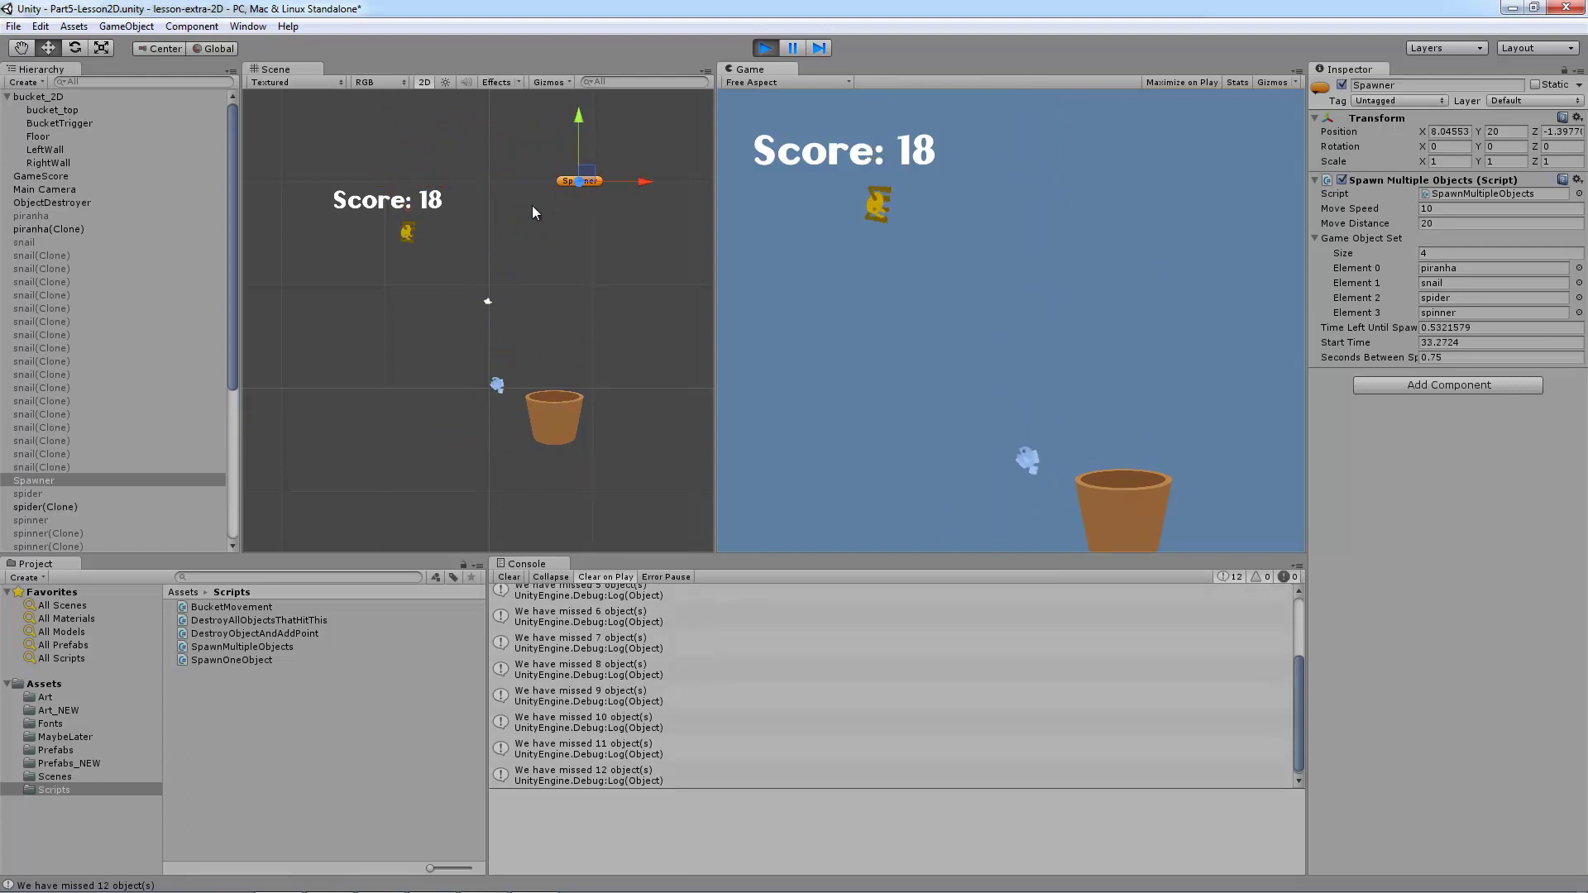
{"action": "key", "text": "Left"}
{"action": "key", "text": "Right"}
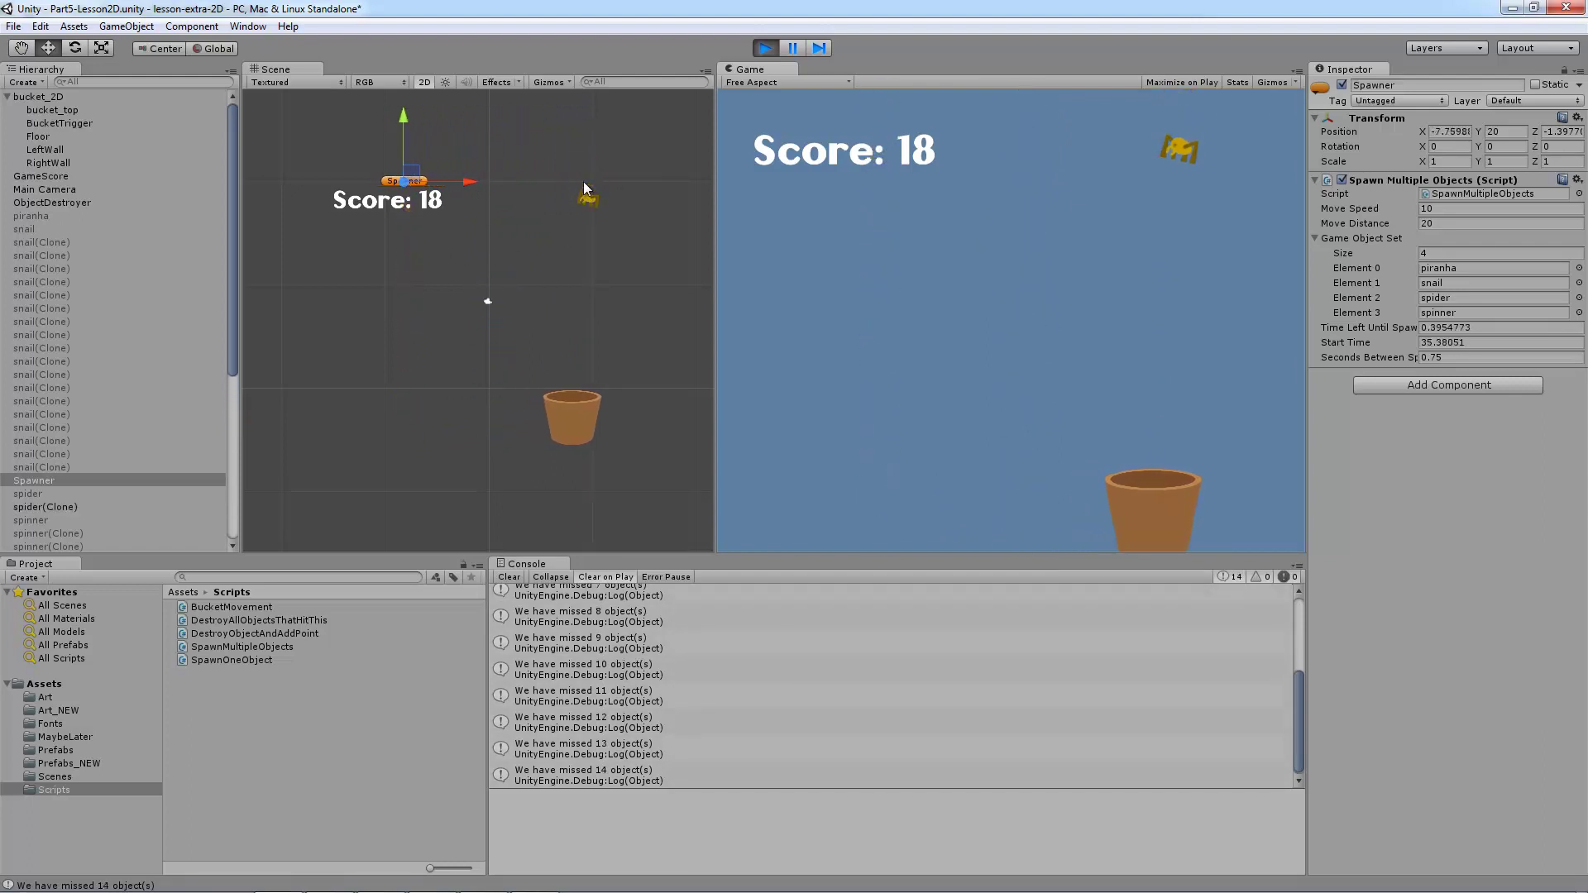
{"action": "key", "text": "Left"}
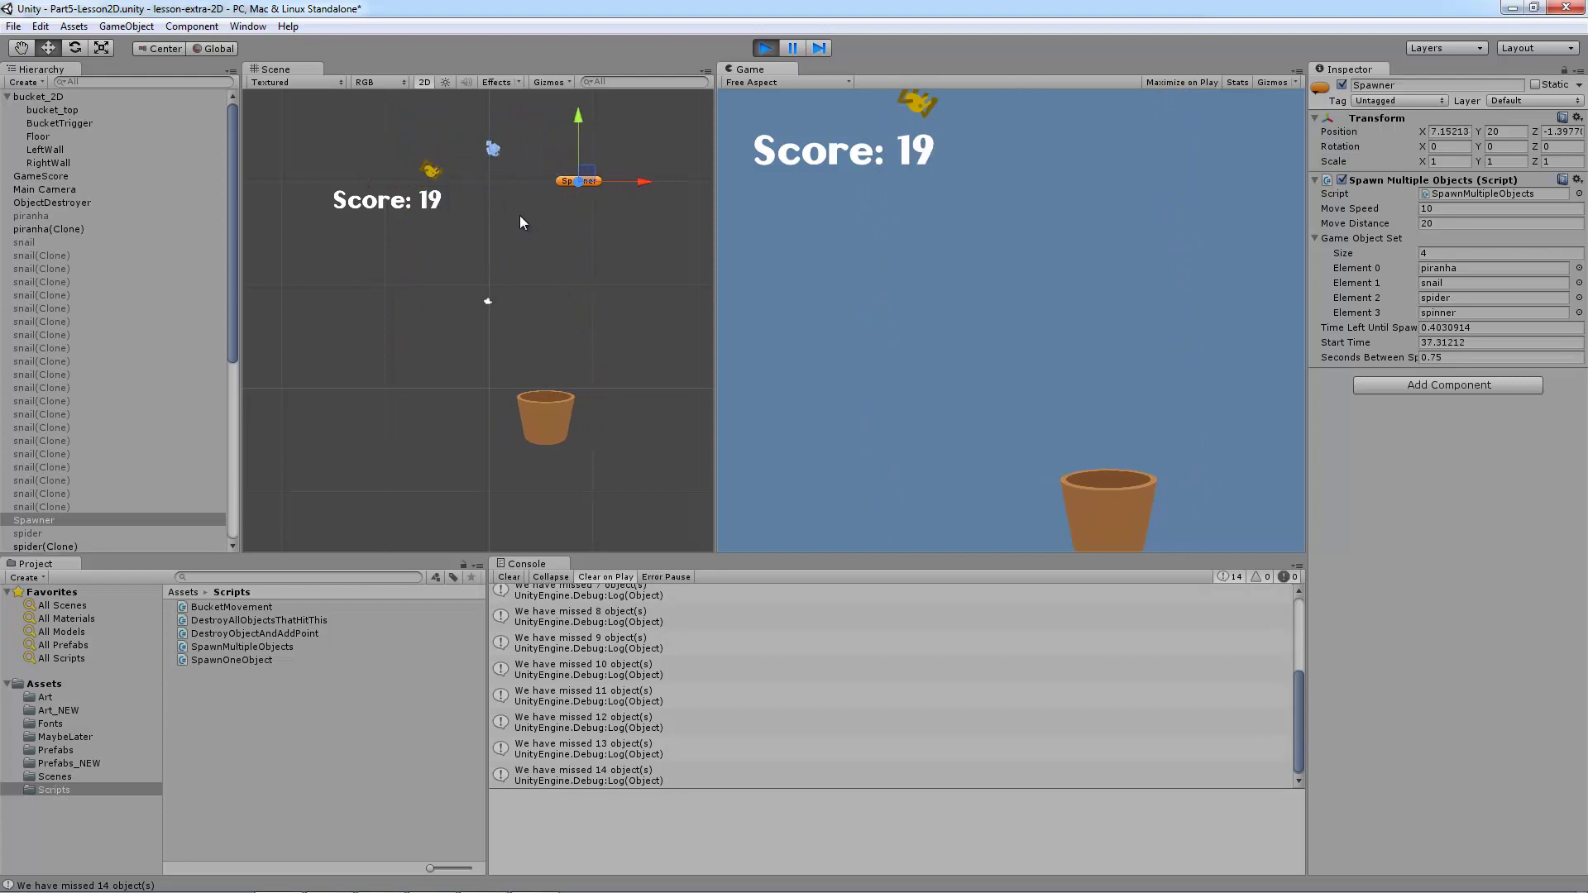
{"action": "key", "text": "Left"}
{"action": "key", "text": "Right"}
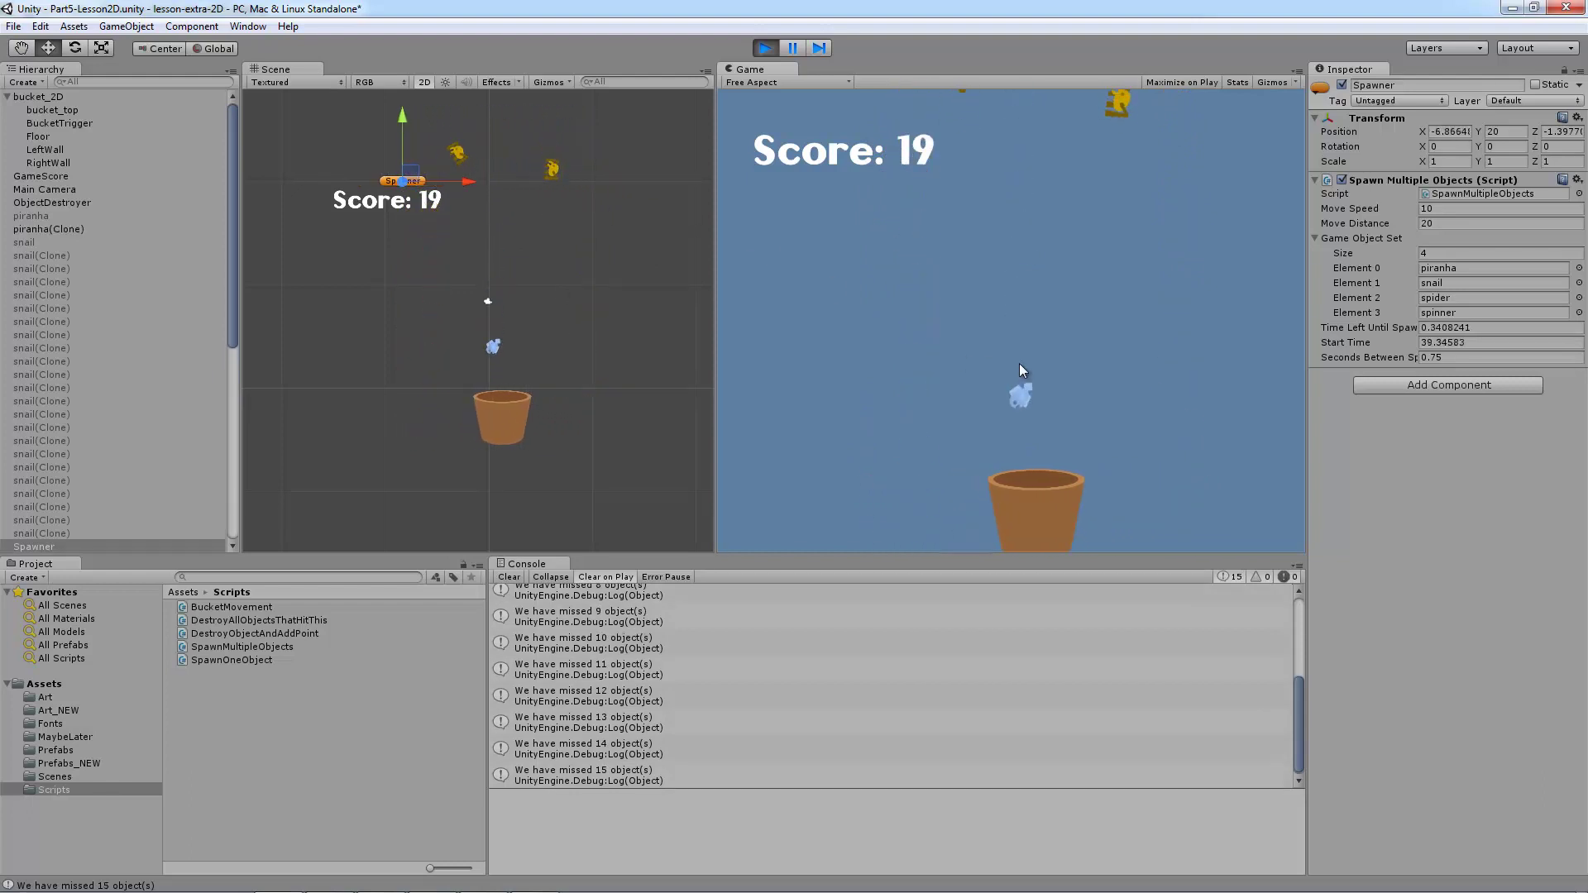
{"action": "key", "text": "Right"}
{"action": "key", "text": "Left"}
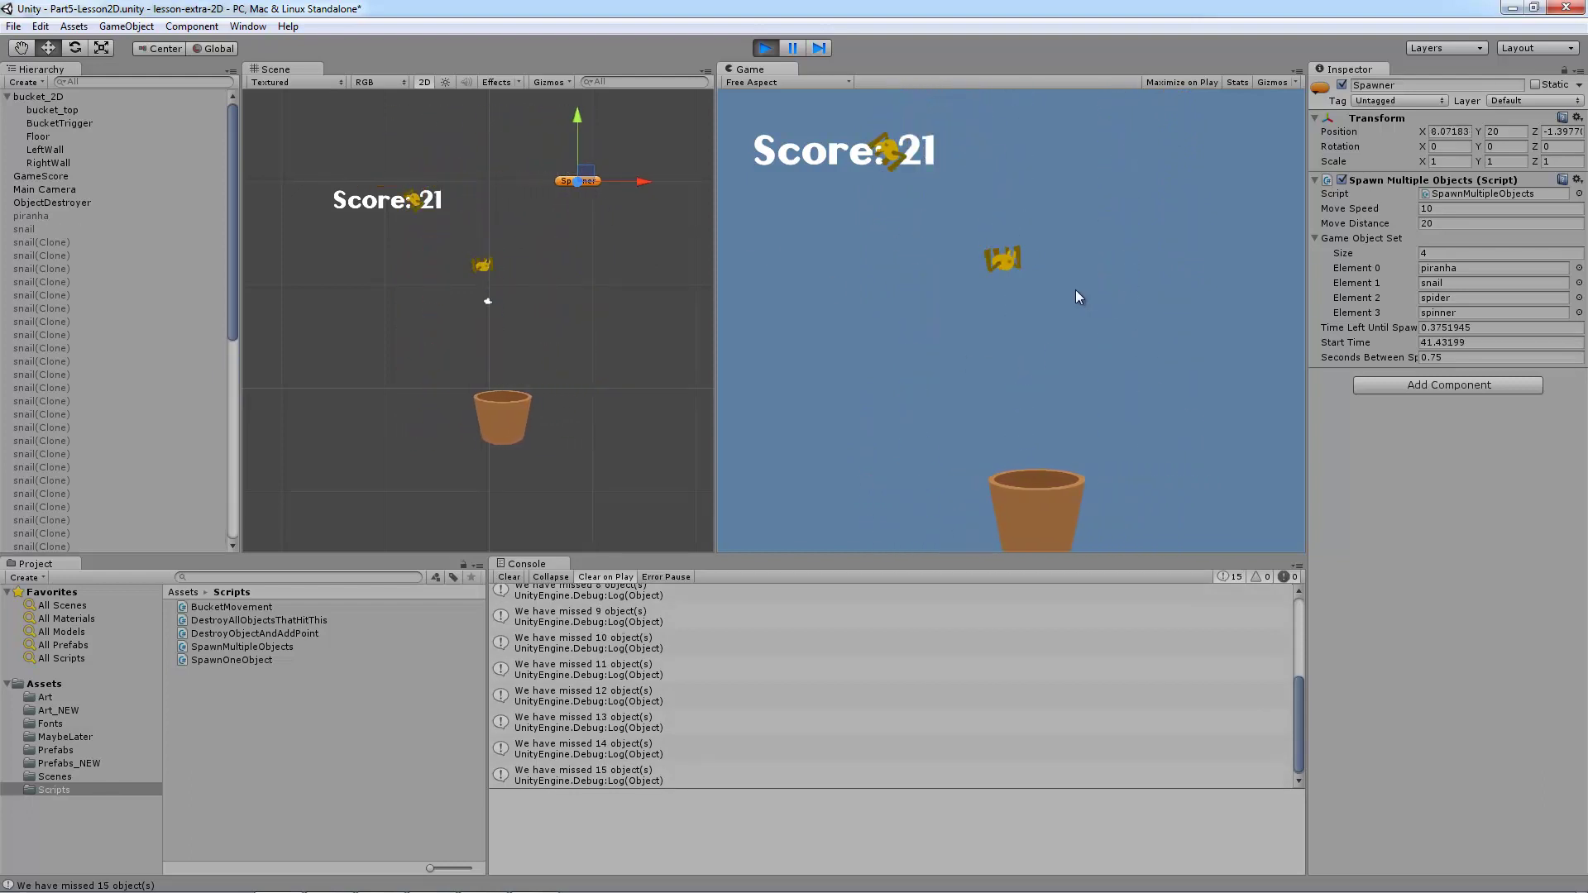
{"action": "key", "text": "Left"}
{"action": "key", "text": "Right"}
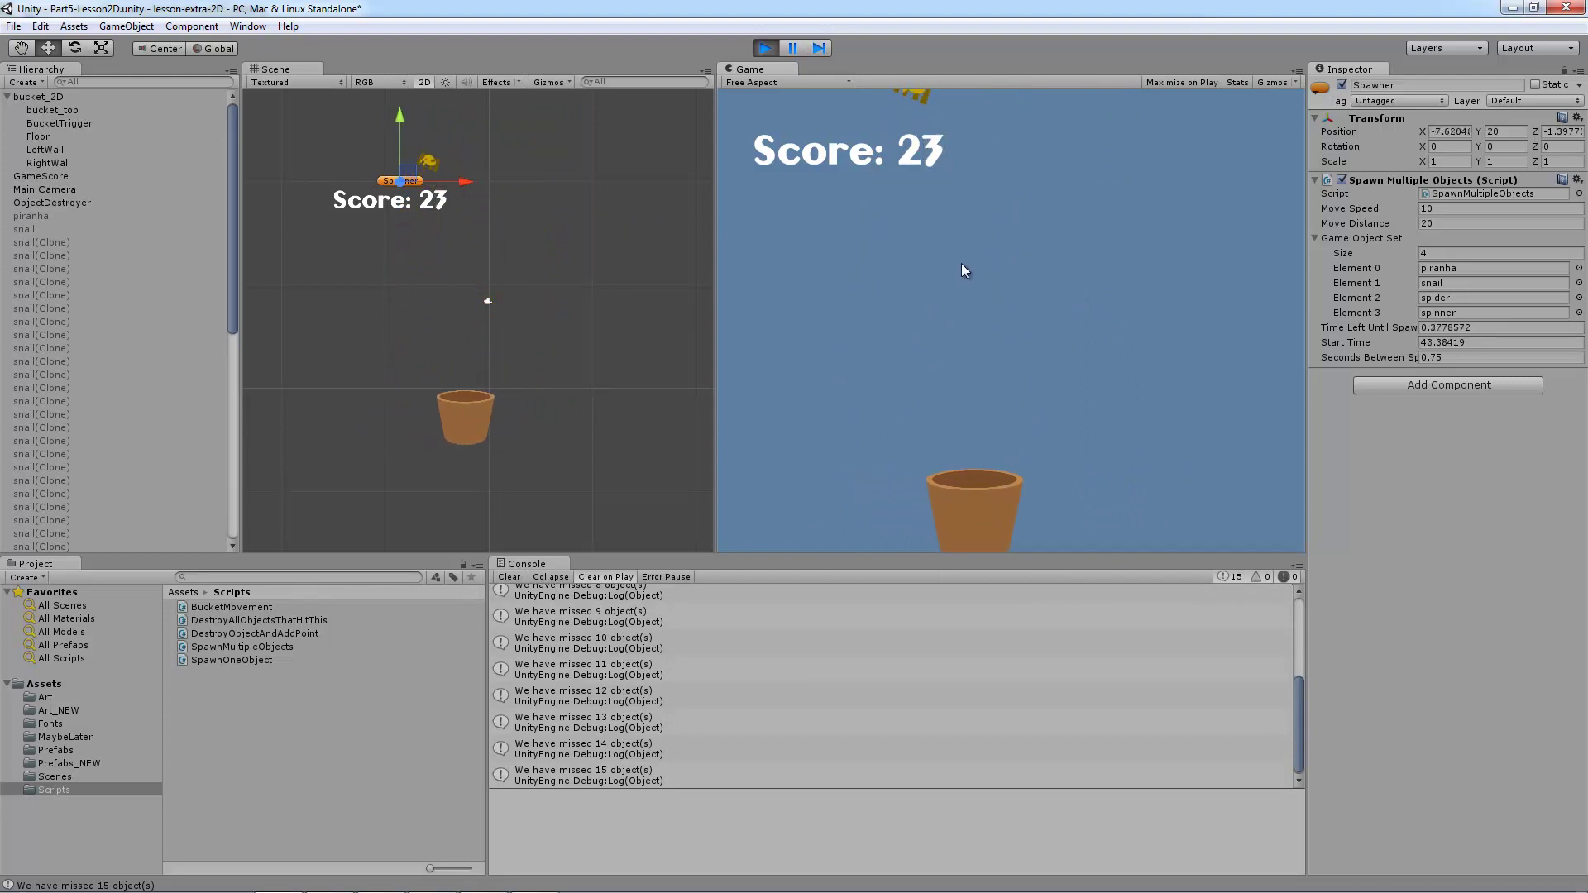
{"action": "key", "text": "Right"}
{"action": "key", "text": "Left"}
{"action": "key", "text": "Left"}
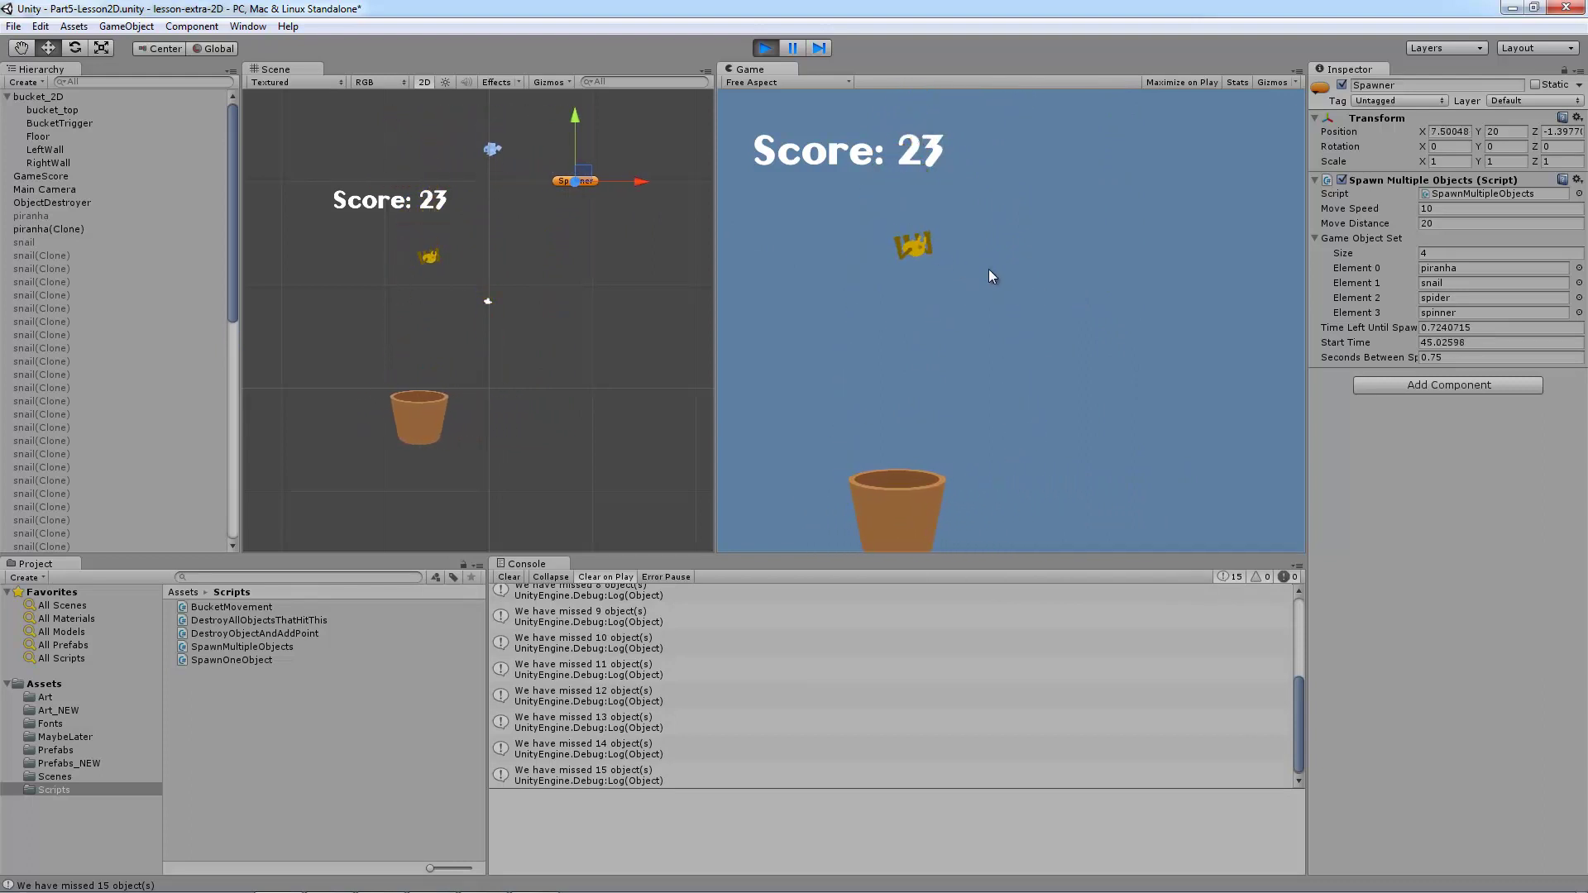
{"action": "key", "text": "Right"}
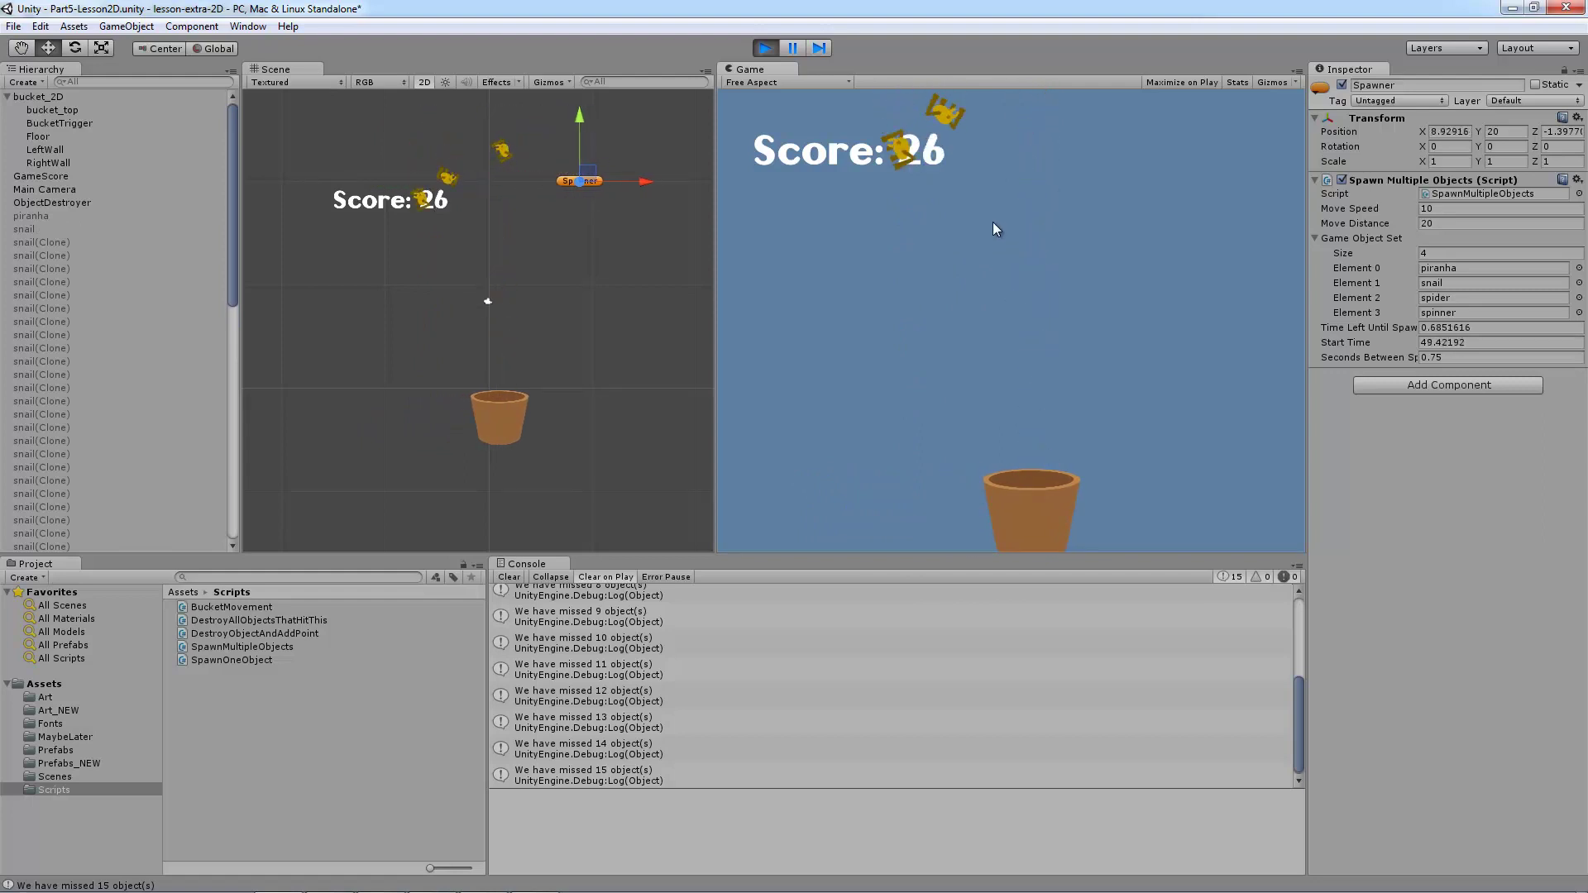
{"action": "key", "text": "Left"}
{"action": "key", "text": "Right"}
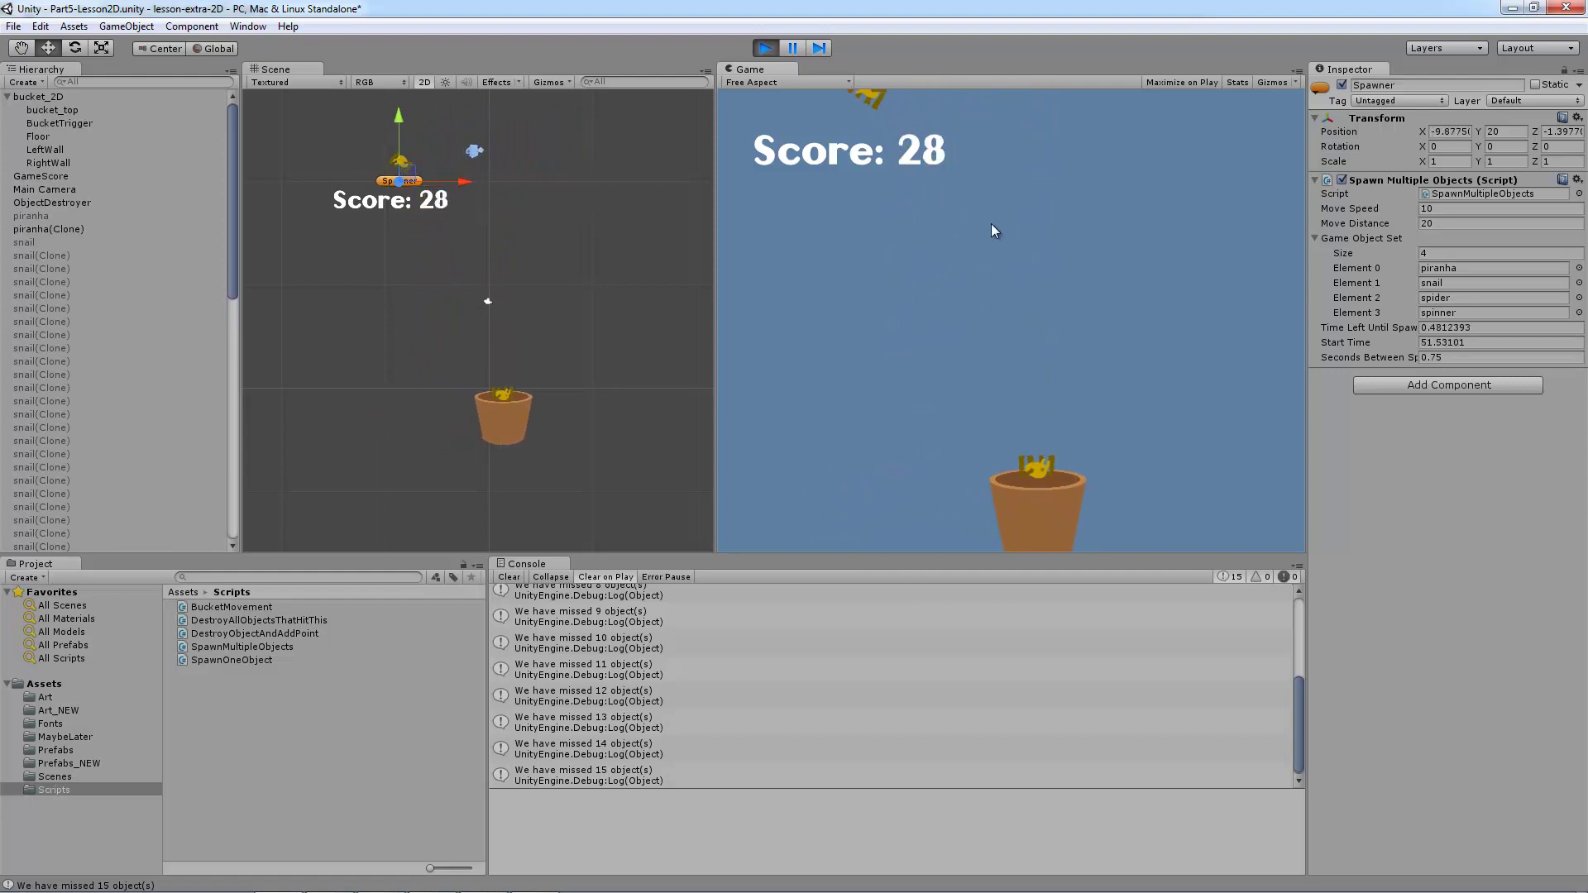
{"action": "key", "text": "Left"}
{"action": "key", "text": "Right"}
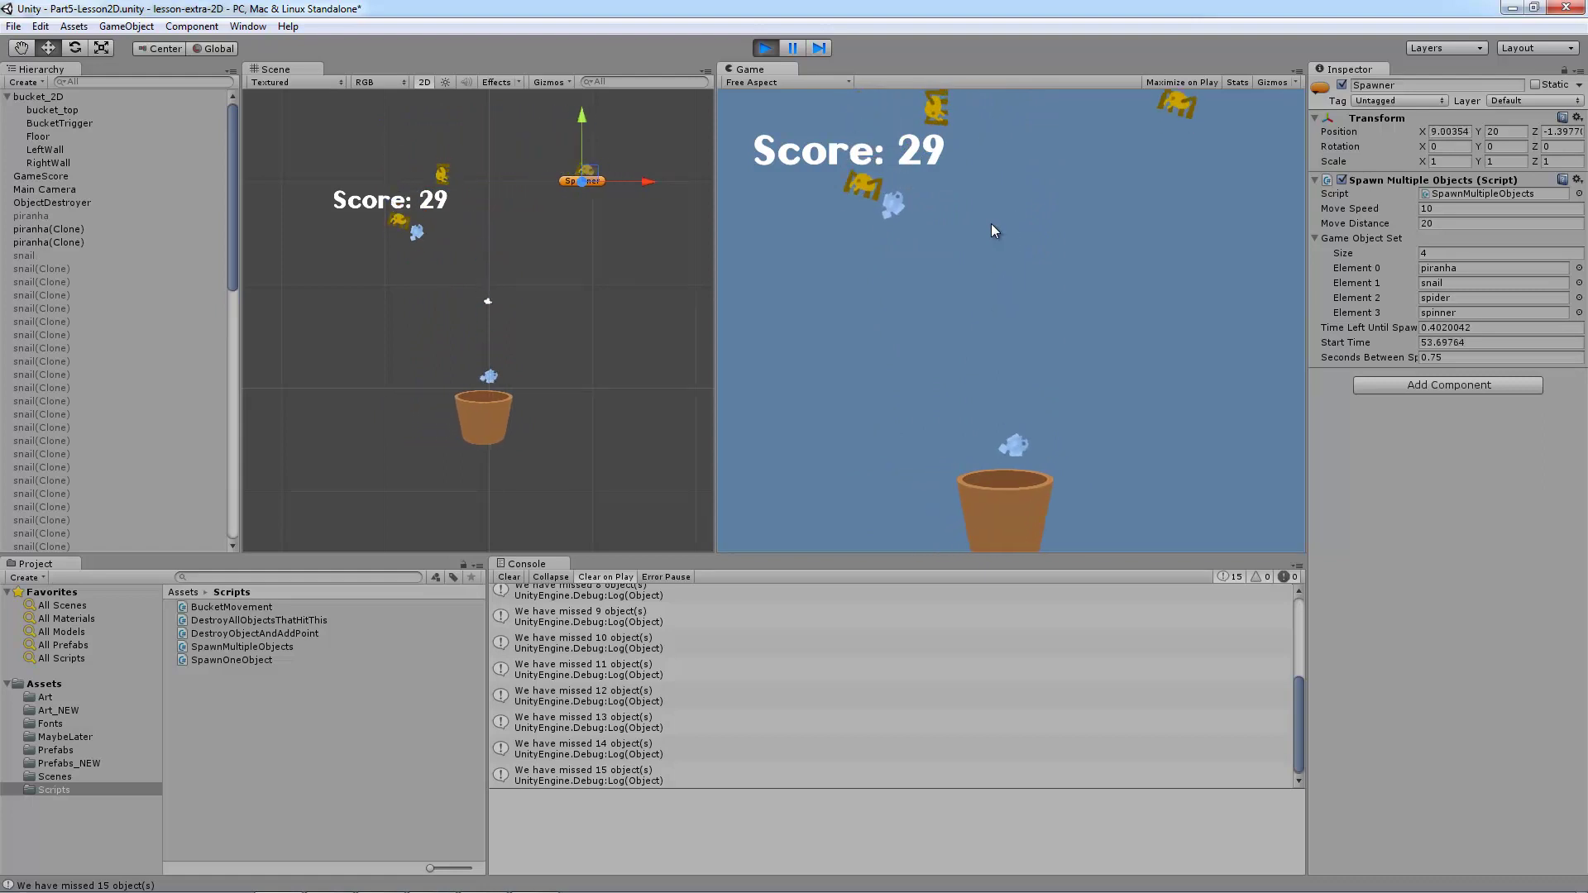
{"action": "key", "text": "Left"}
{"action": "key", "text": "Right"}
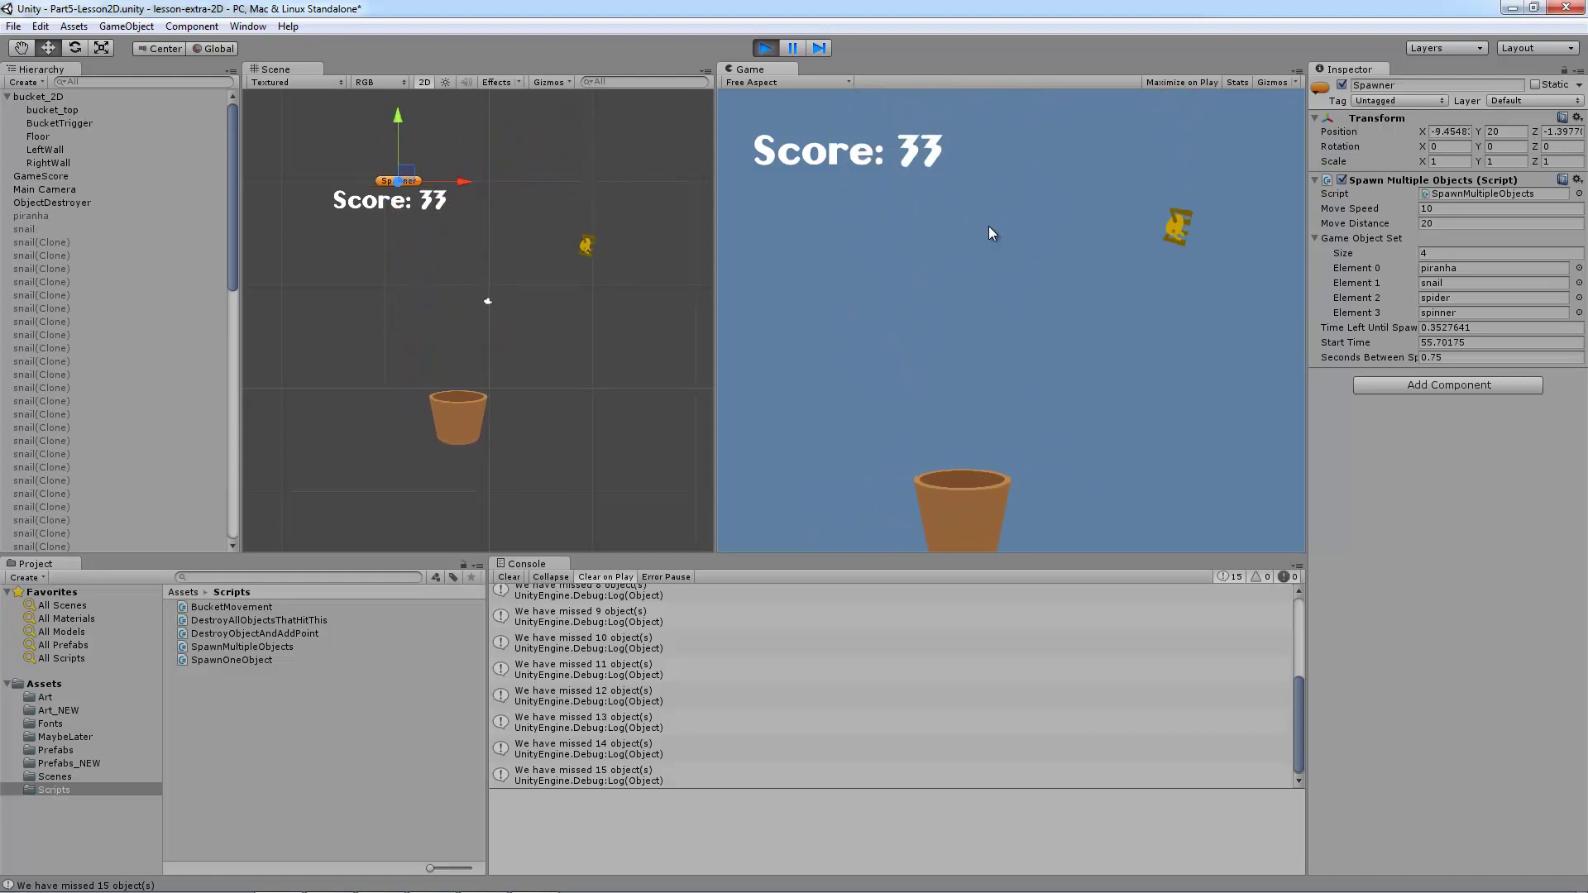
{"action": "key", "text": "Right"}
{"action": "key", "text": "Left"}
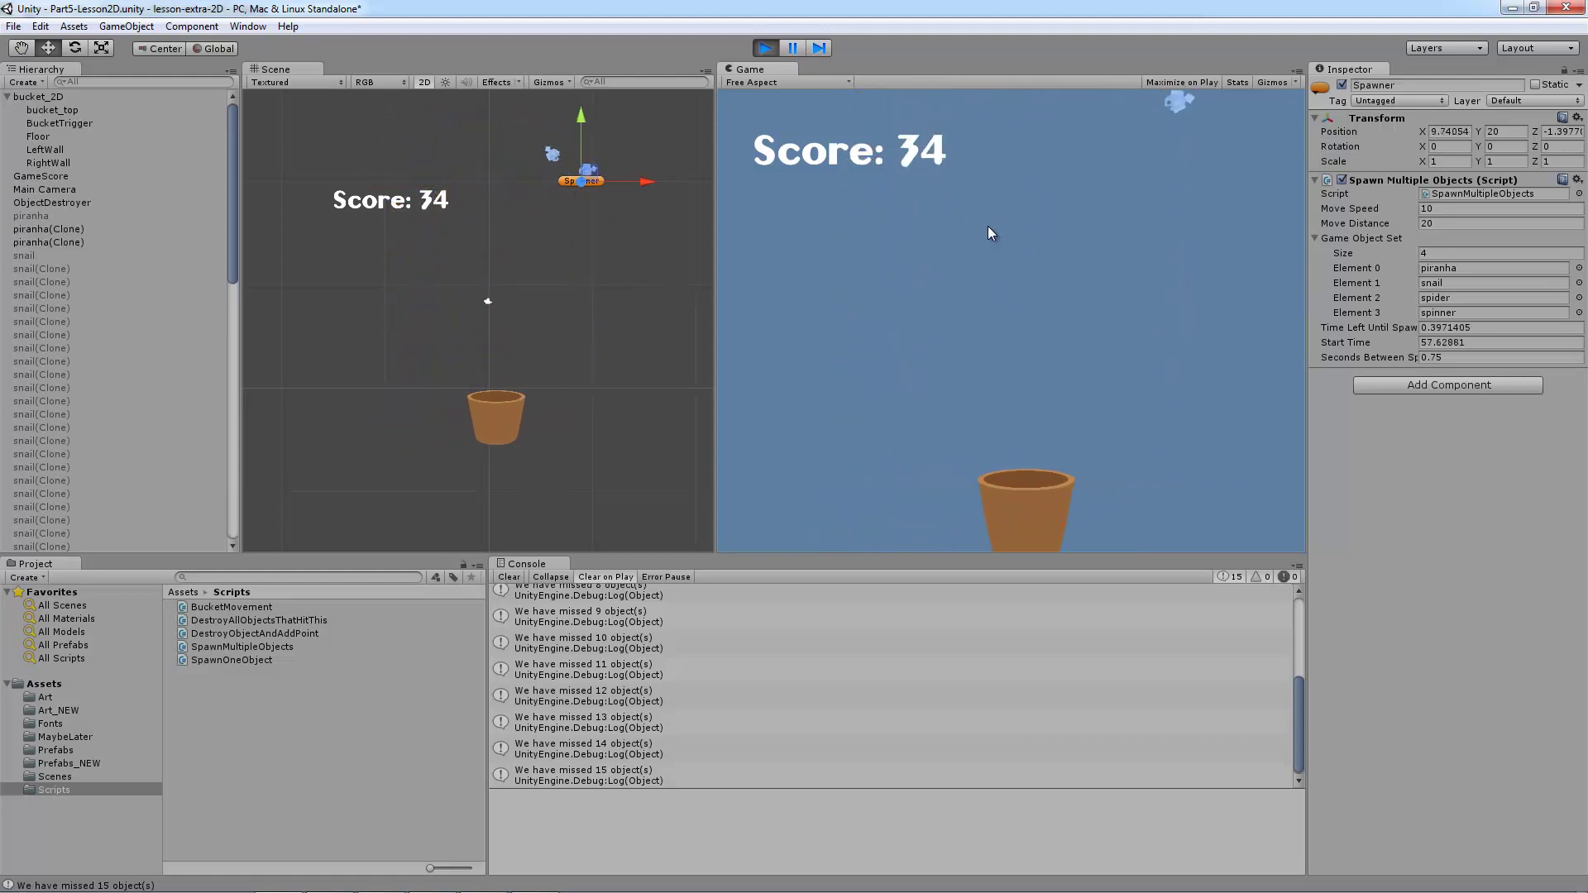
Stop the game and save the Part5-Lesson2D scene.
{"action": "left_click", "coordinate": [764, 48]}
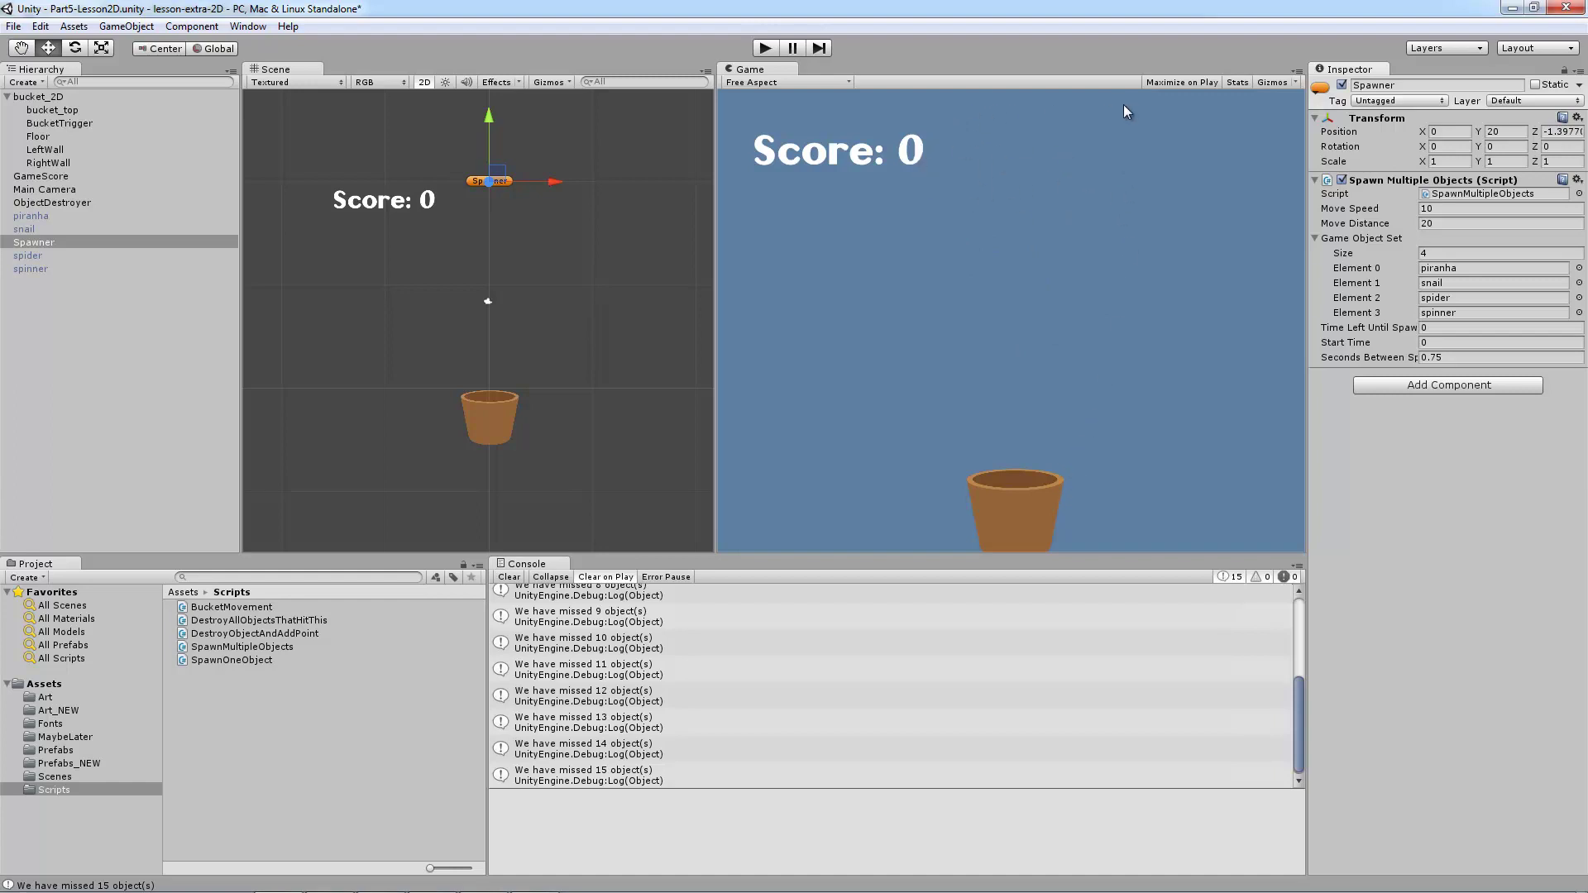
{"action": "left_click", "coordinate": [13, 26]}
{"action": "left_click", "coordinate": [39, 89]}
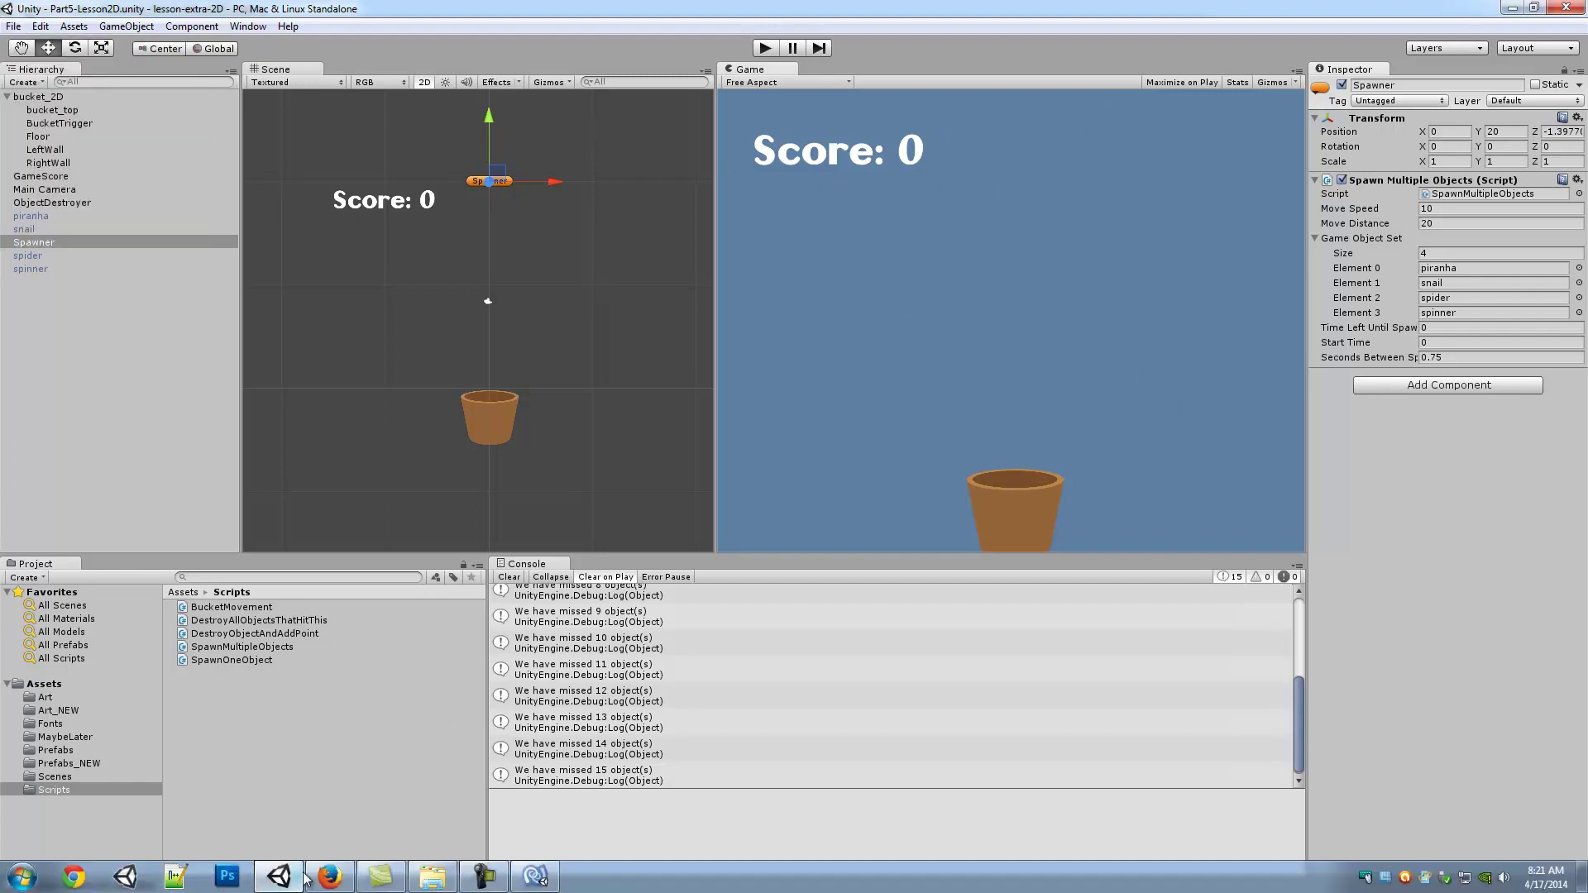
Switch to Firefox and view the howtobuildgames.com and Kenney.nl home pages, ending on howtobuildgames.com.
{"action": "left_click", "coordinate": [329, 877]}
{"action": "left_click", "coordinate": [113, 48]}
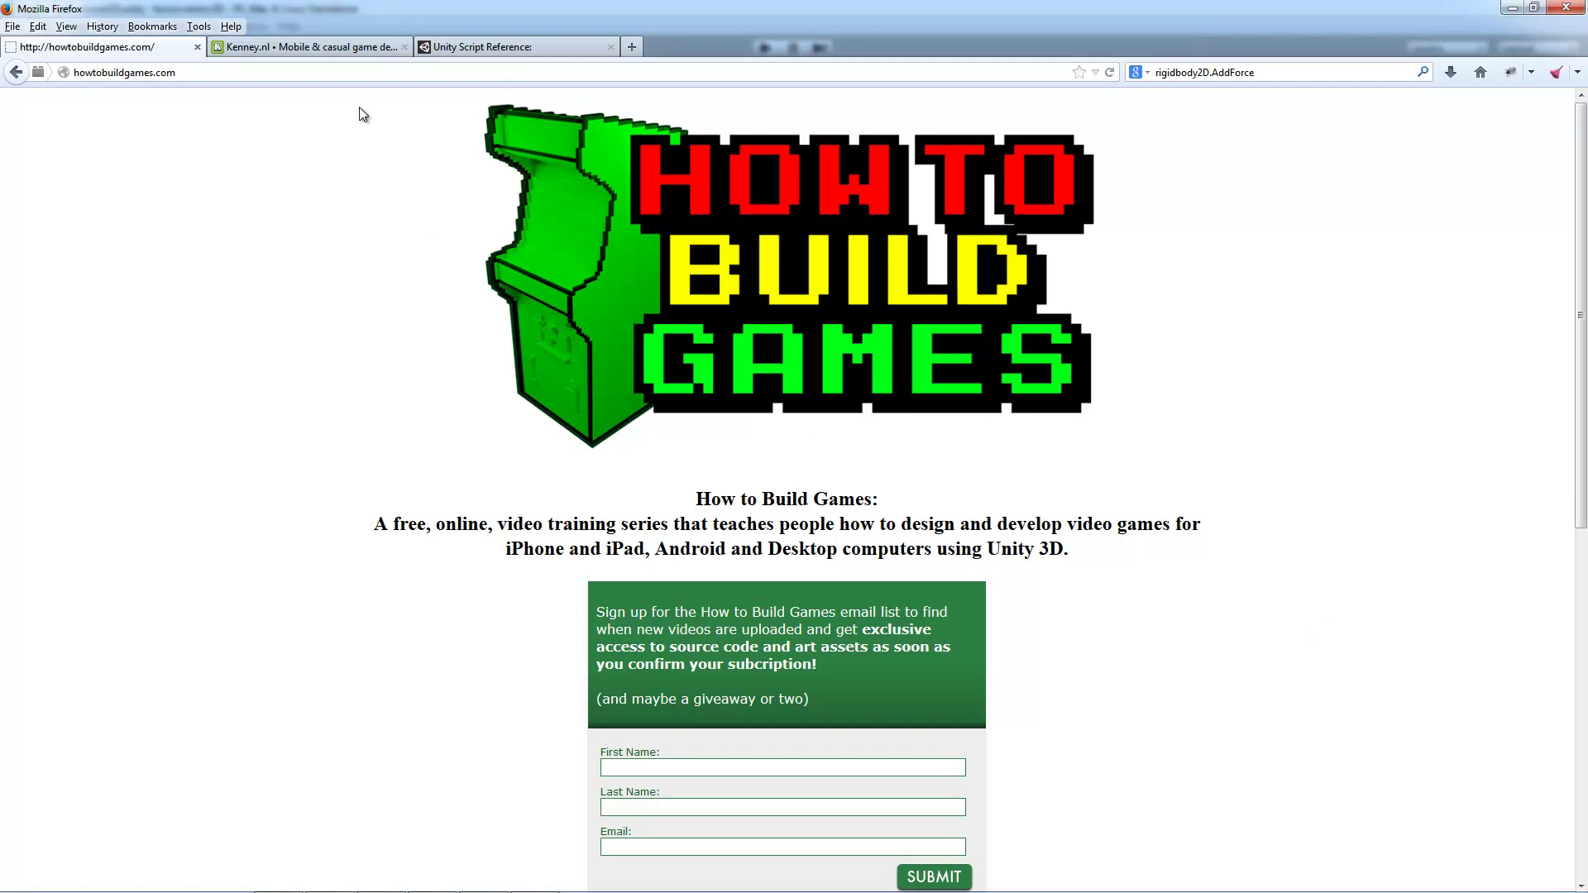
{"action": "left_click", "coordinate": [302, 48]}
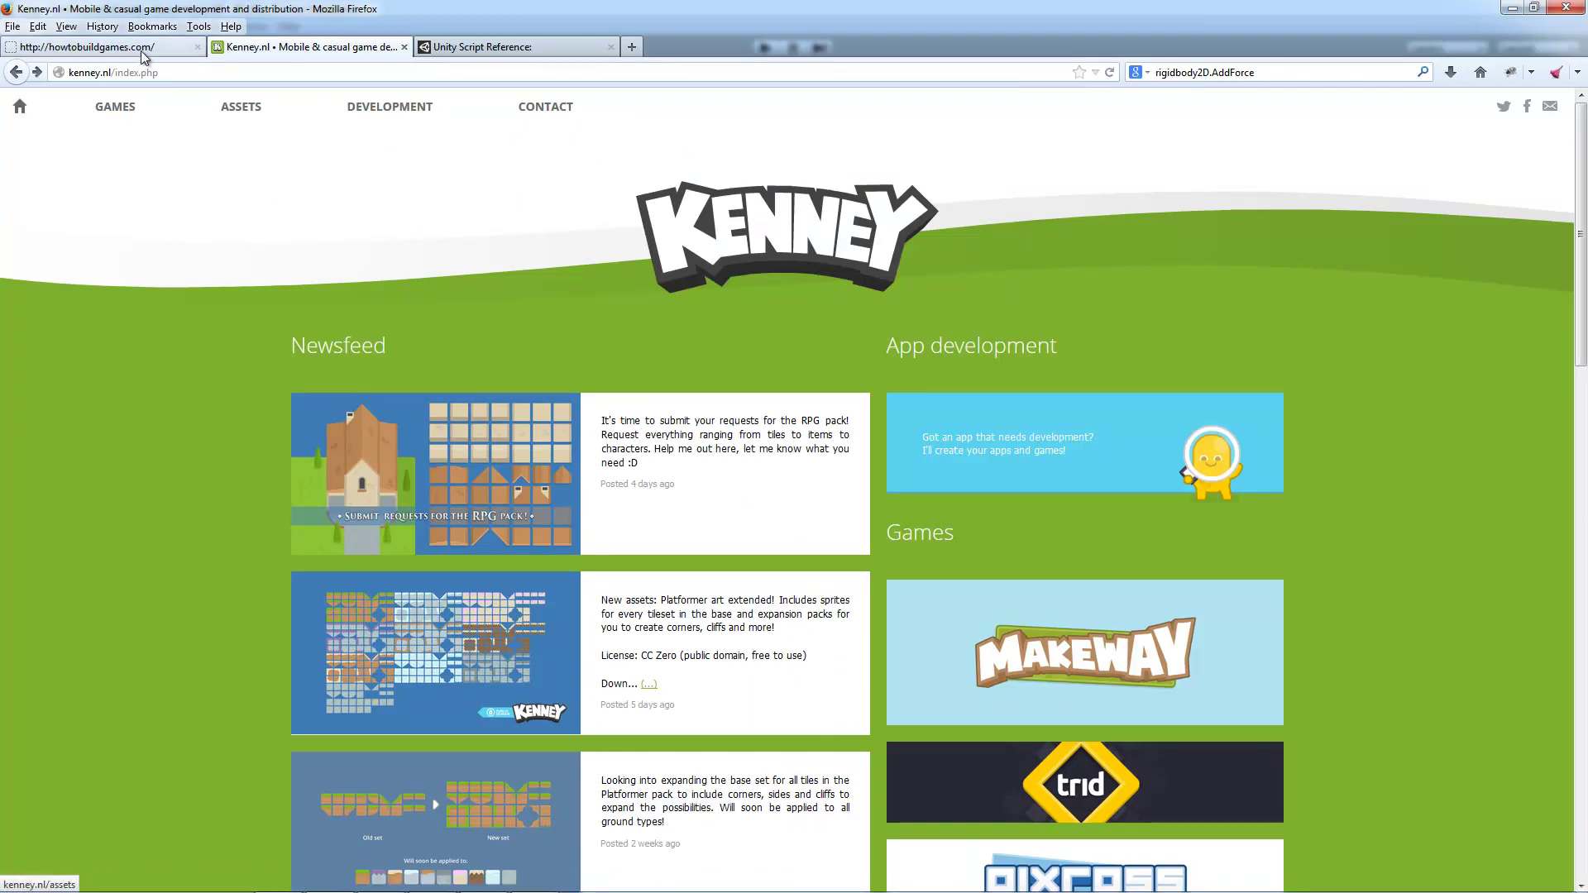
{"action": "left_click", "coordinate": [131, 48]}
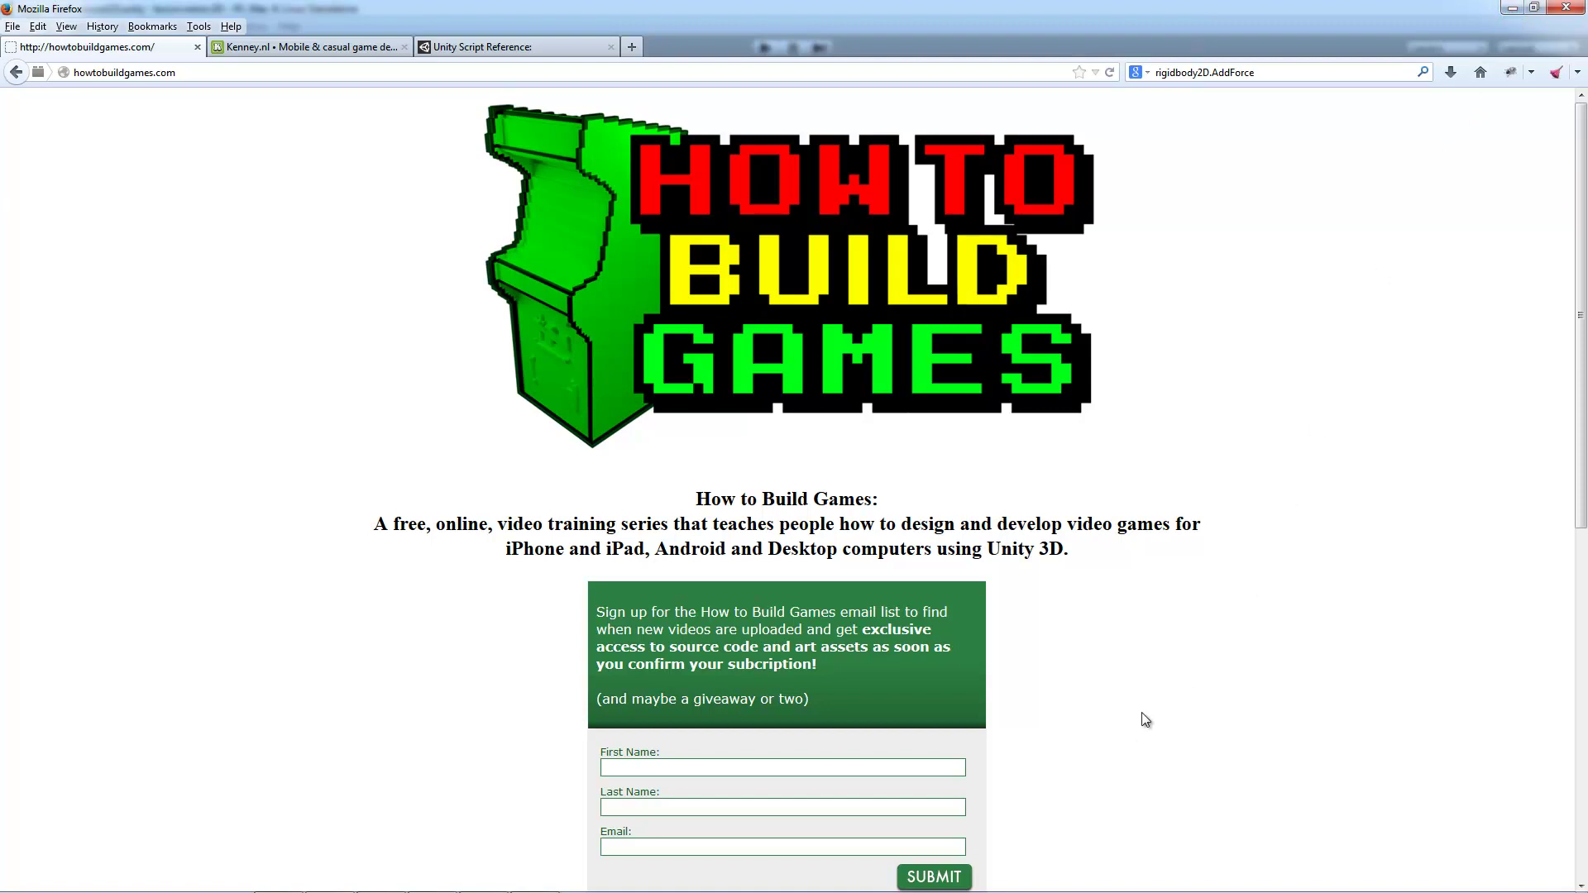
{"action": "mouse_move", "coordinate": [674, 885]}
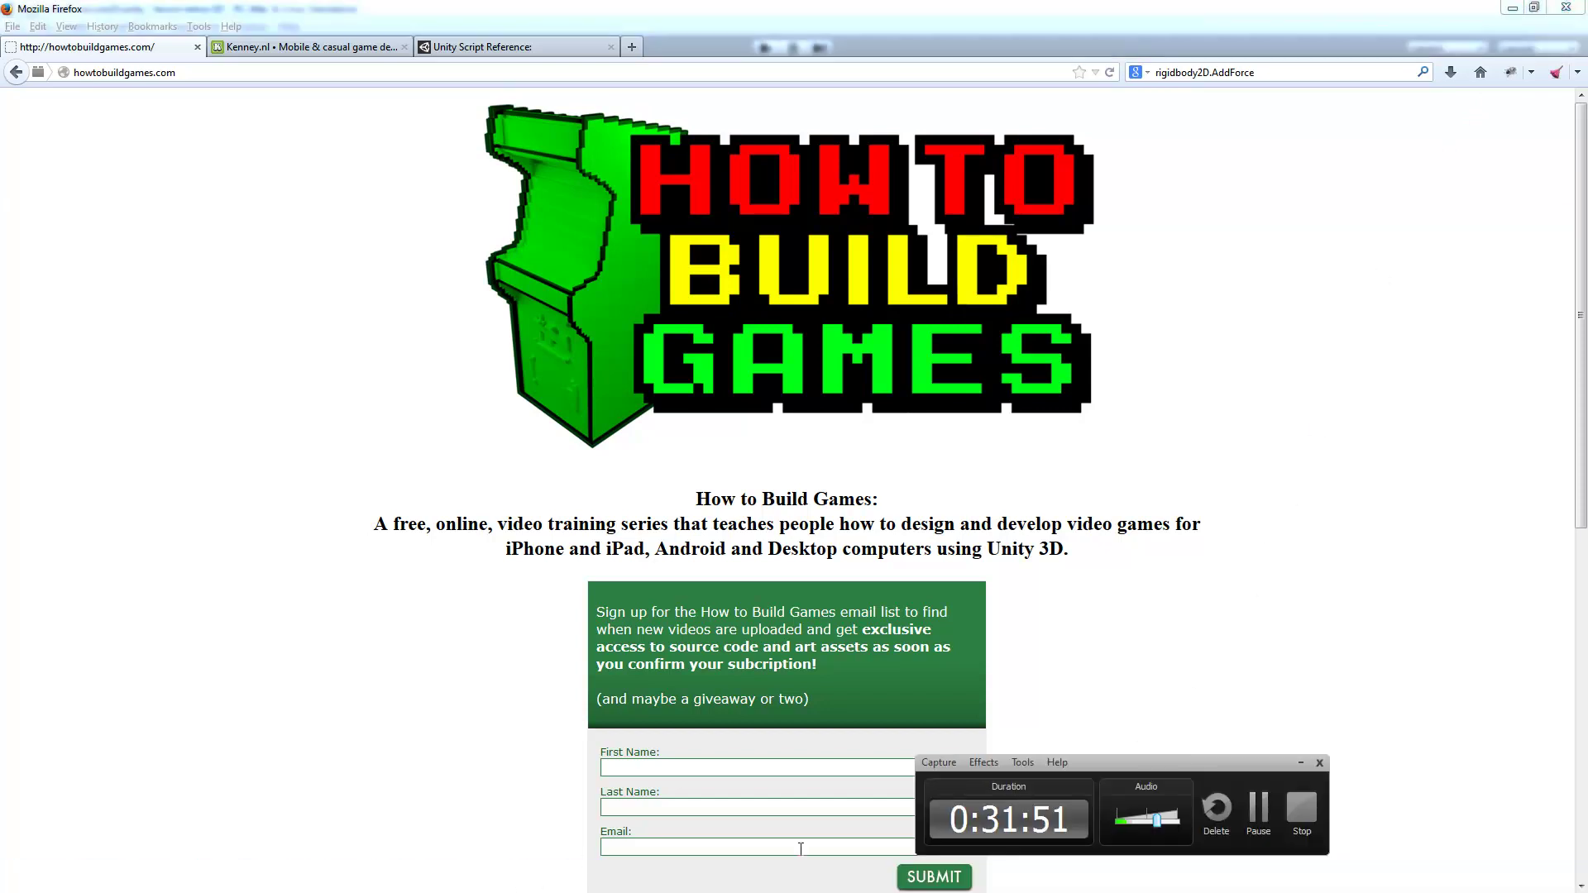